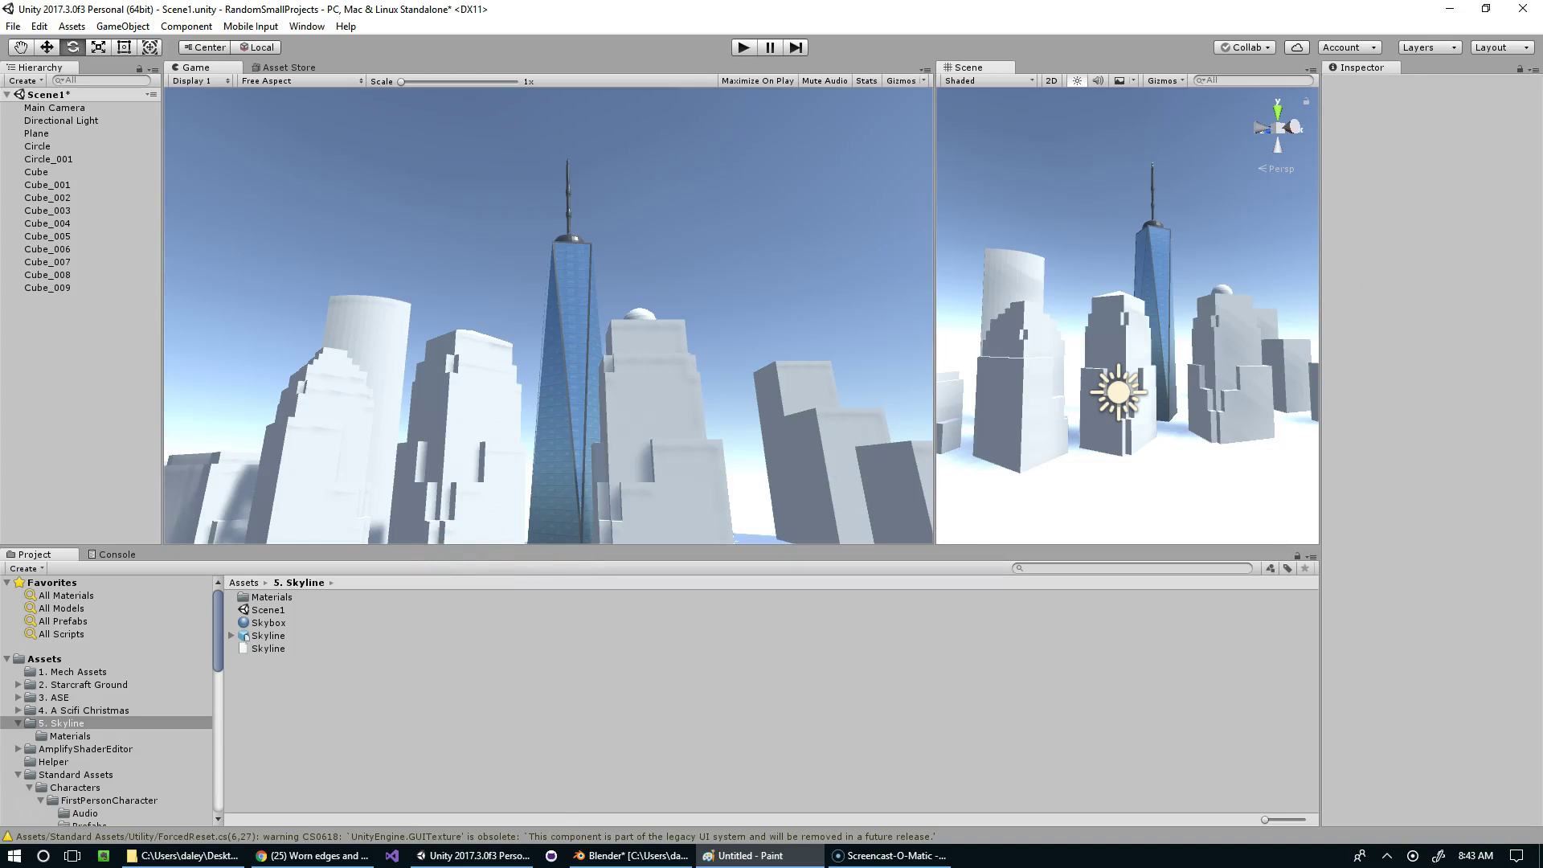
Step: Switch to Blender and open the recent Skyline.blend stored in 3D Printing\My Models\Structure
left_click_drag(1541, 121, 1169, 62)
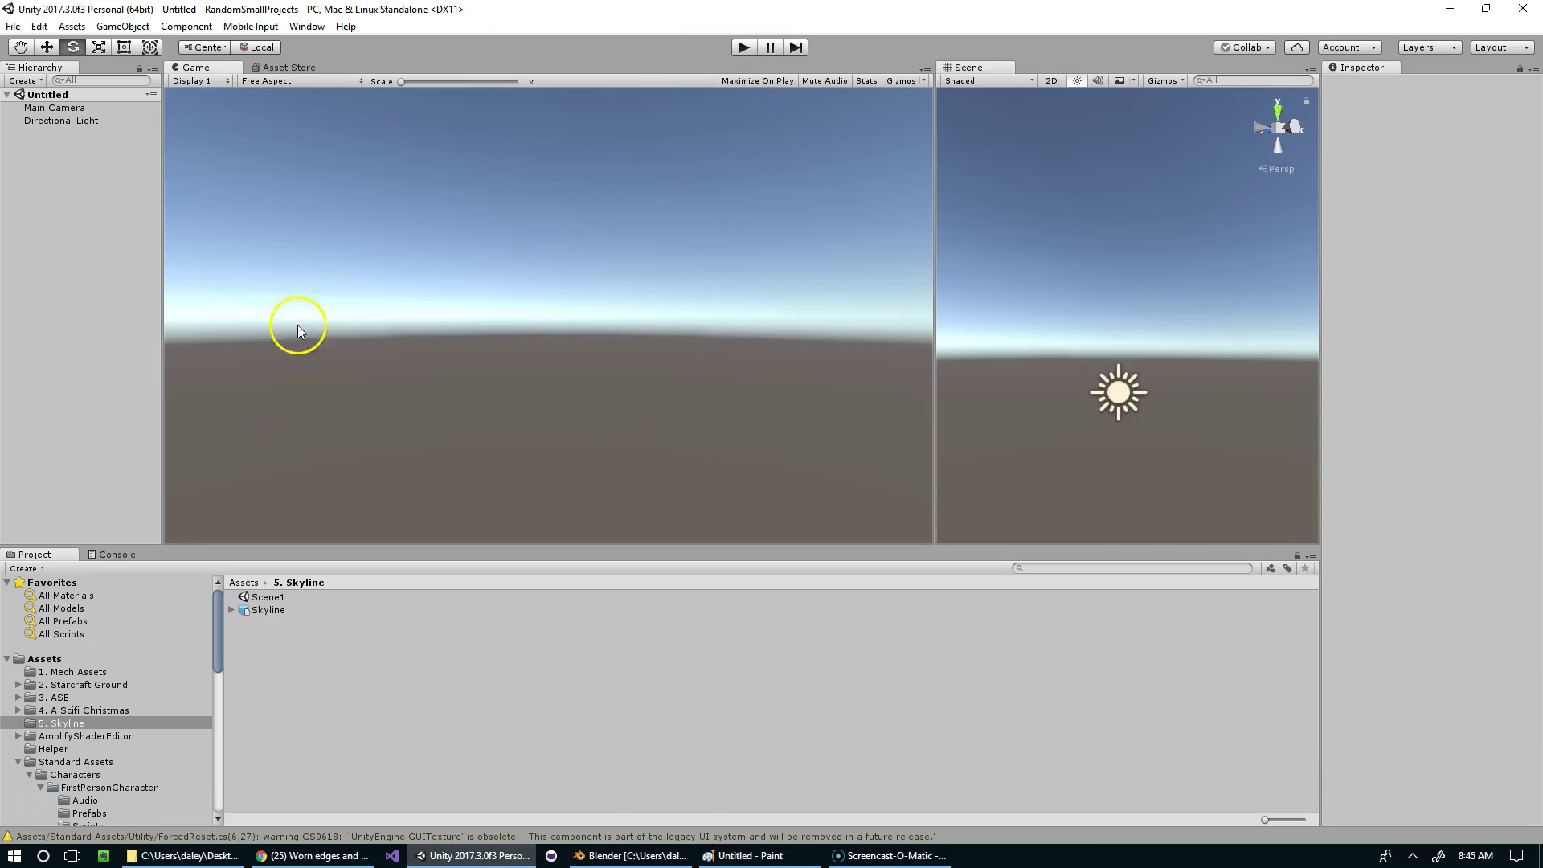
left_click(635, 855)
left_click(53, 36)
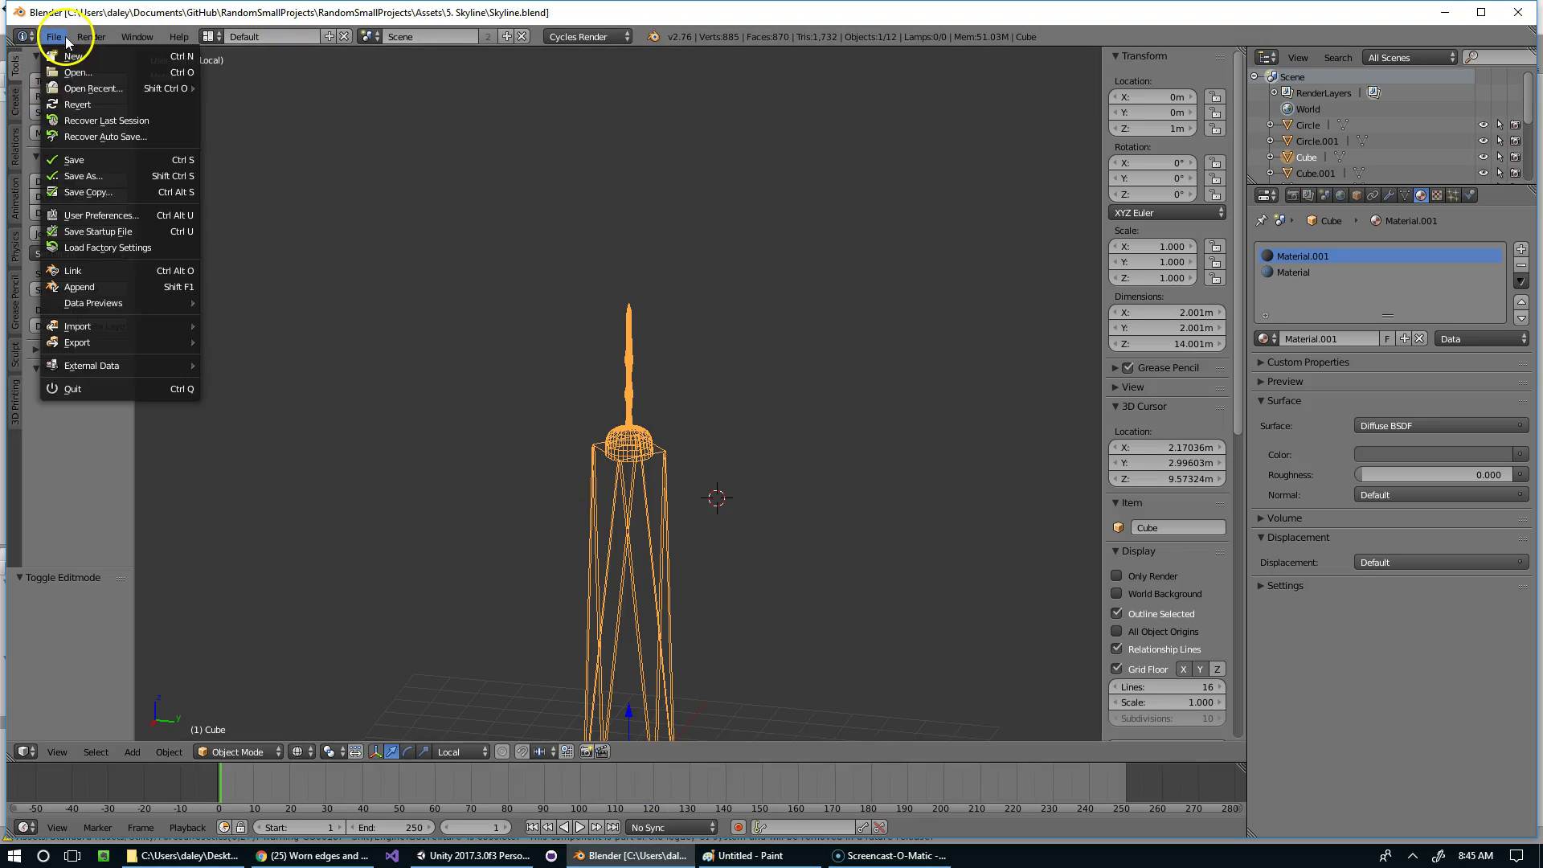
mouse_move(92, 87)
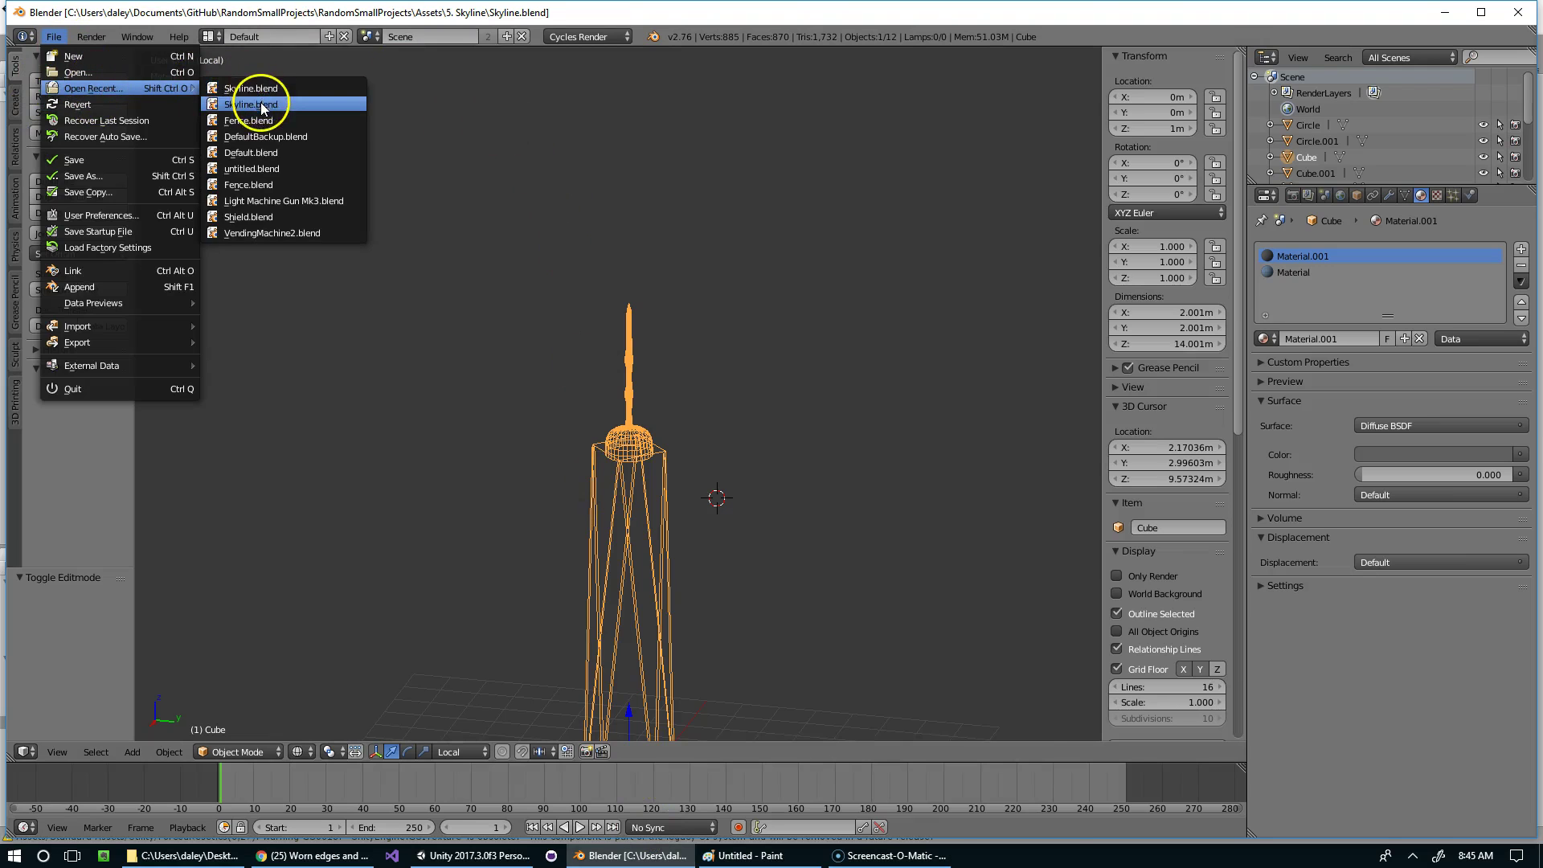
left_click(259, 104)
Step: Leave Edit Mode, select the tall tower with the spire and isolate it in local view
key("Tab")
scroll(1012, 310, "down", 4)
middle_click_drag(1043, 310, 1126, 362)
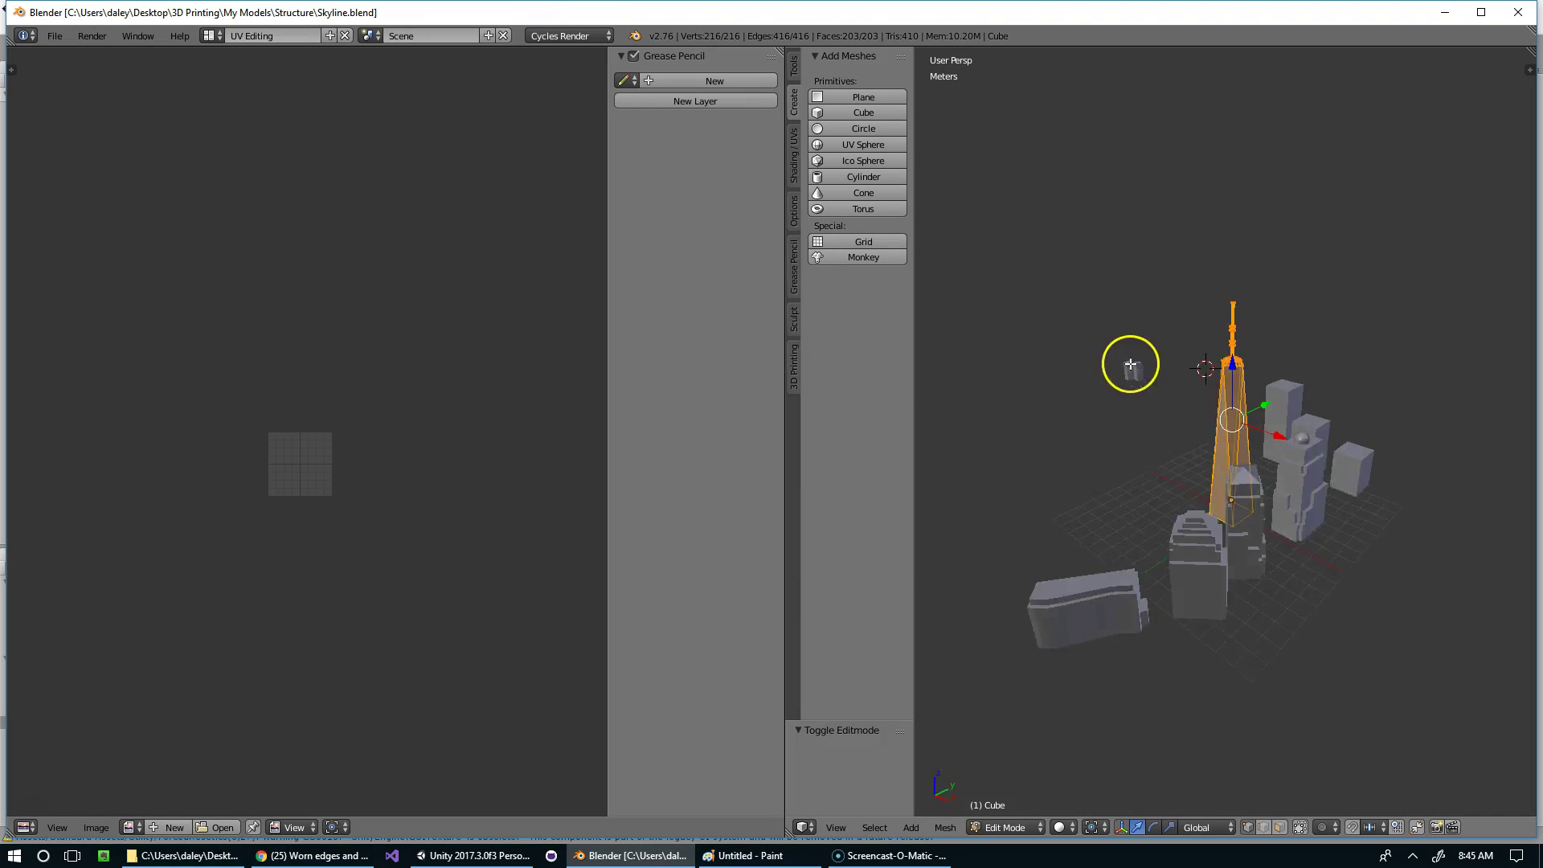
scroll(1189, 370, "up", 5)
middle_click_drag(1246, 371, 1143, 337)
scroll(1142, 335, "up", 1)
scroll(1154, 330, "down", 2)
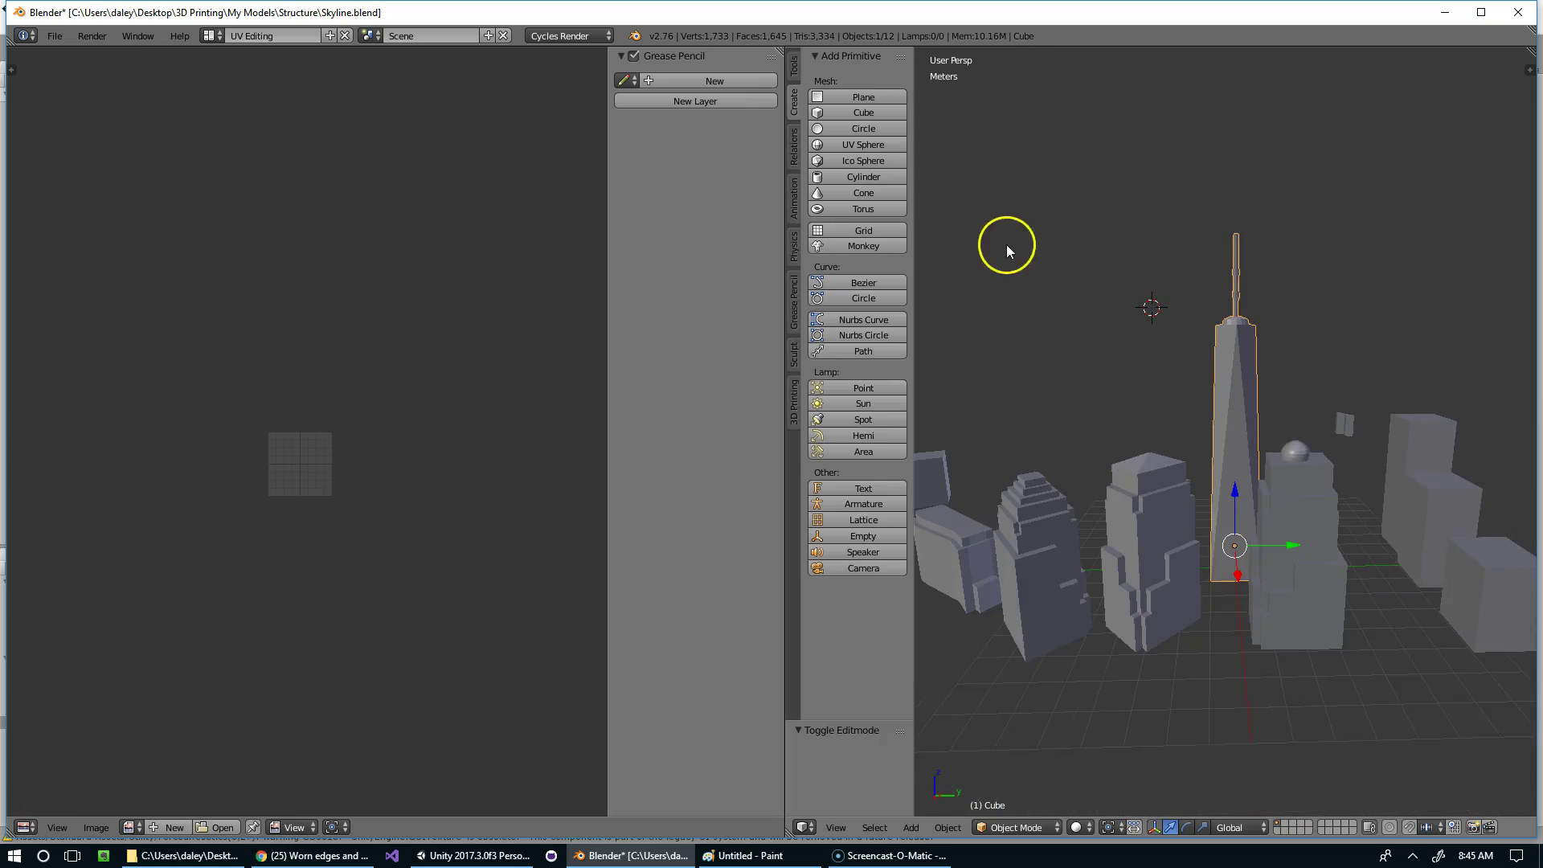
scroll(1244, 305, "up", 3)
scroll(1235, 245, "down", 3)
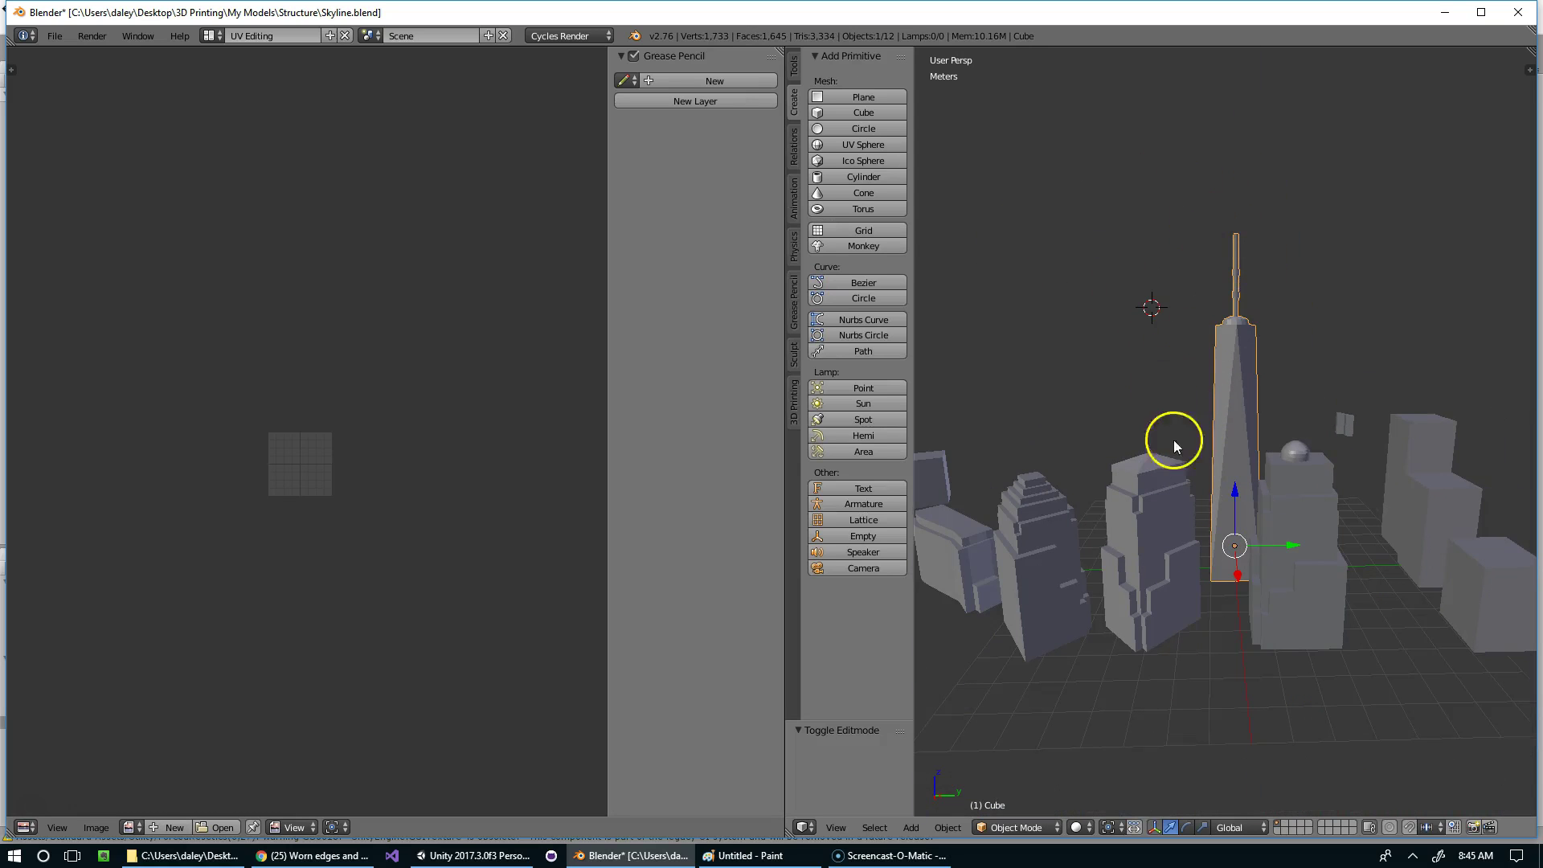
right_click(1258, 514)
key("KP_Divide")
middle_click_drag(1258, 513, 1311, 409)
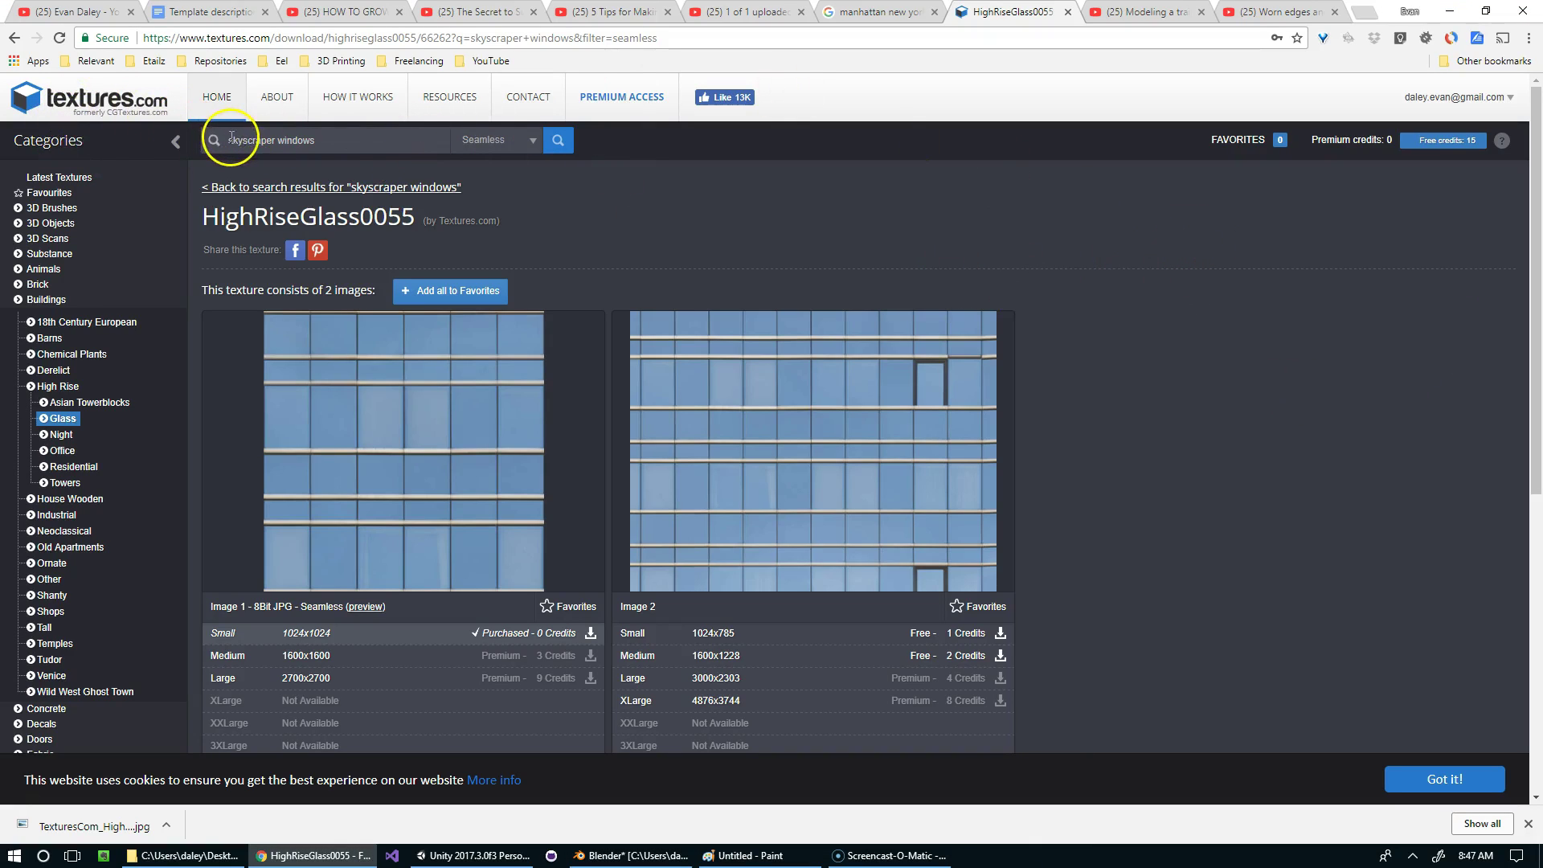
Step: In the browser, search Textures.com for seamless "skyscraper windows" textures and view the HighRiseGlass0055 page
left_click(558, 140)
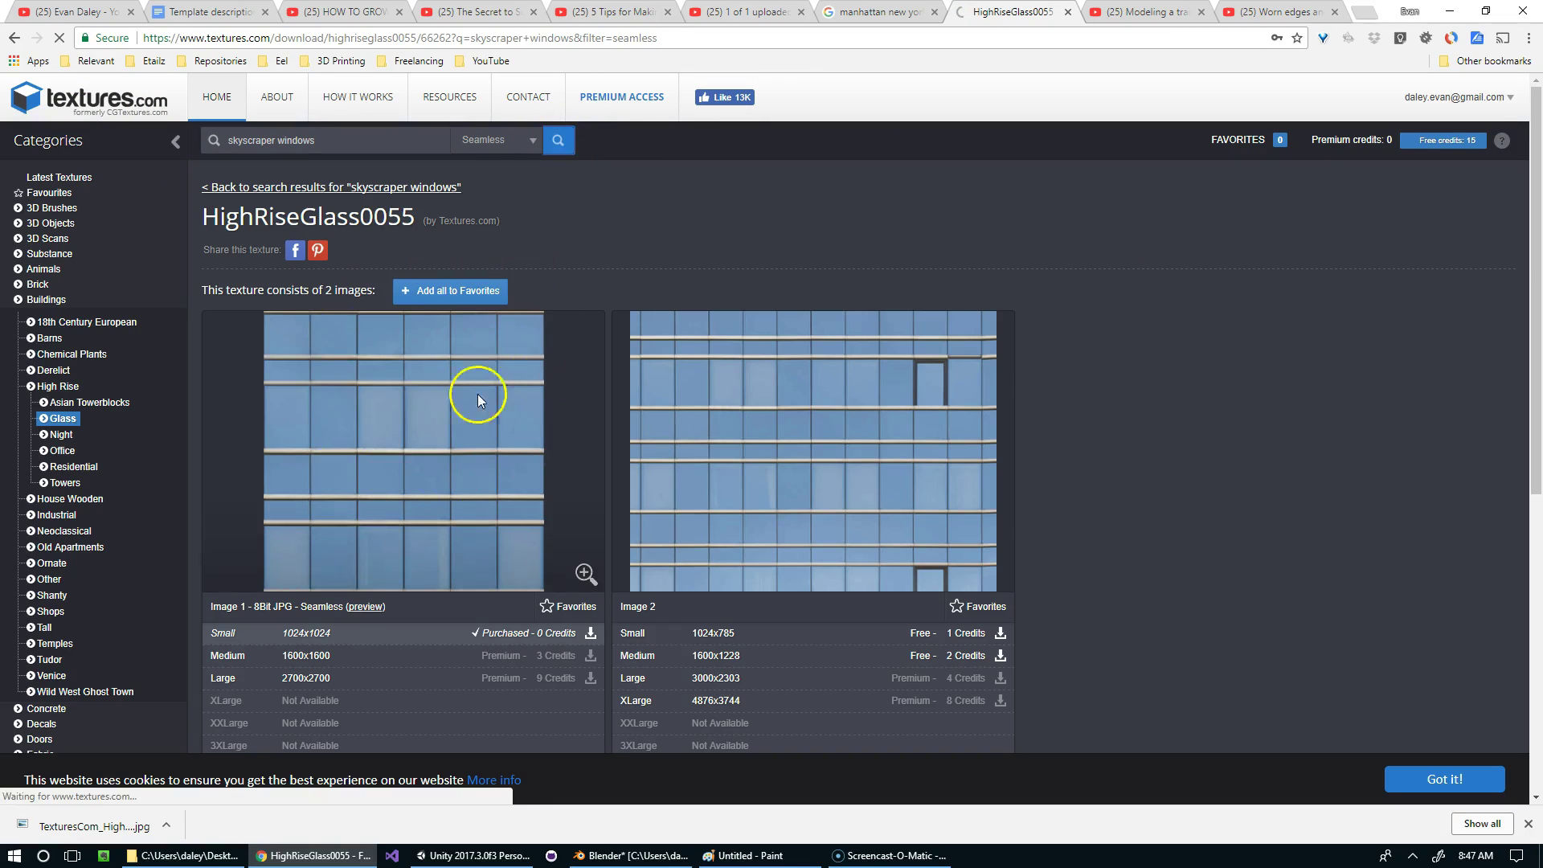
scroll(529, 422, "down", 8)
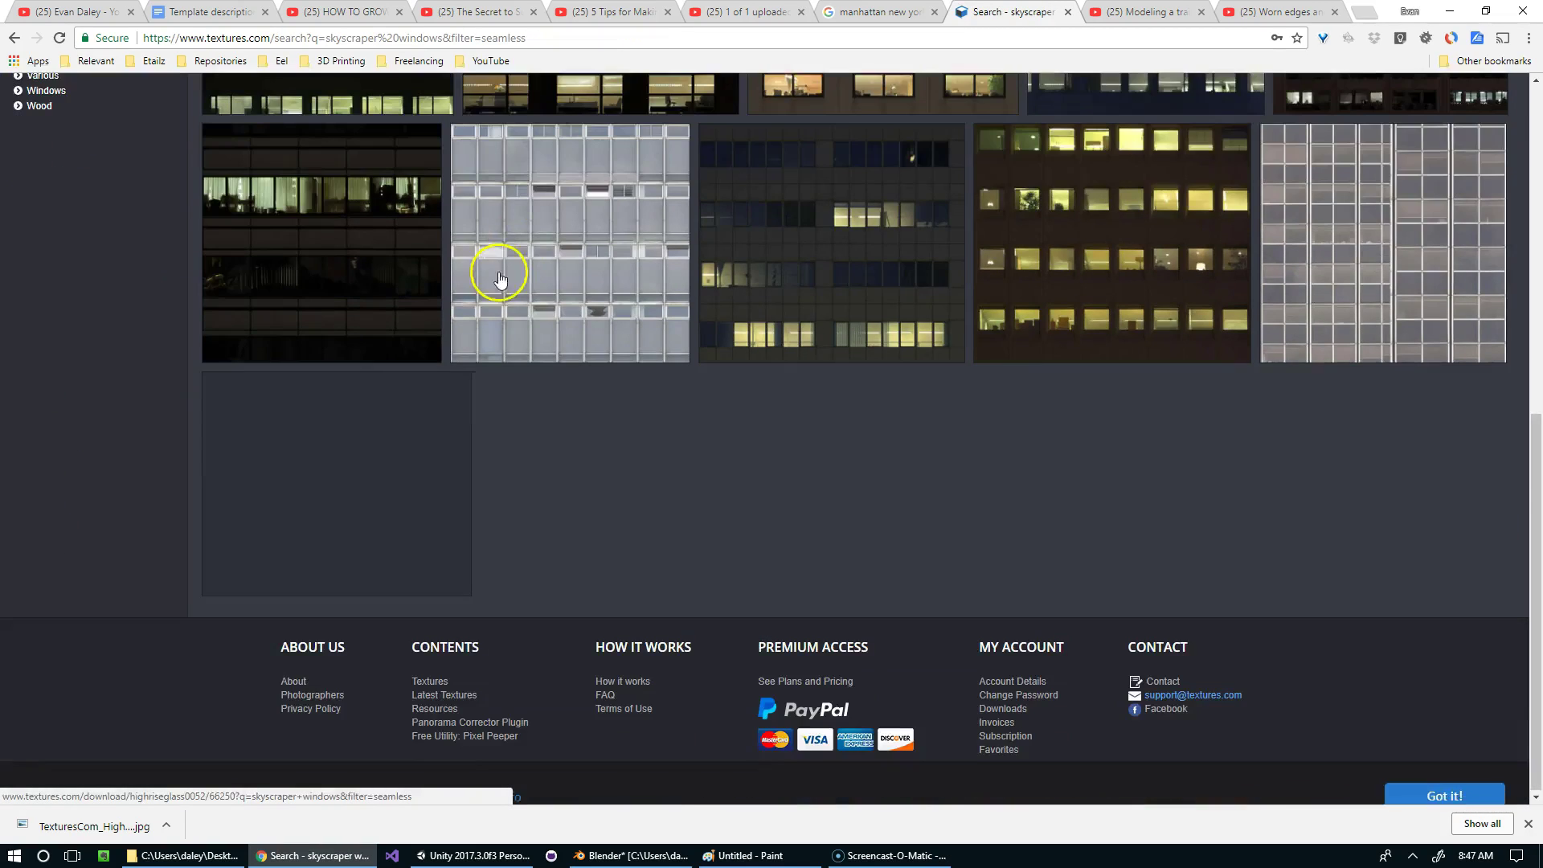
scroll(605, 259, "up", 8)
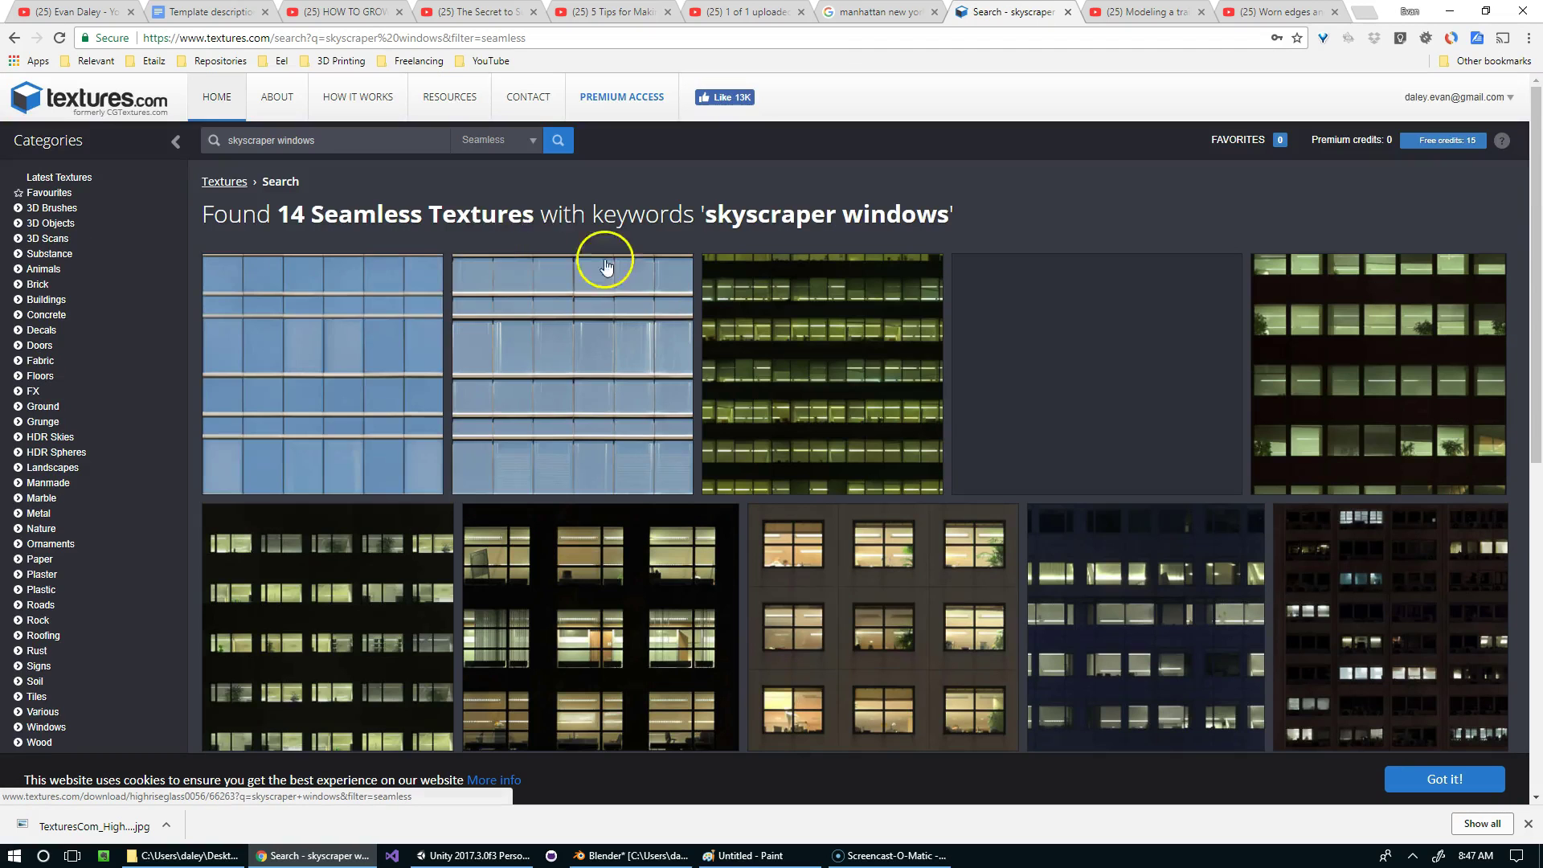
left_click(300, 386)
left_click(473, 305)
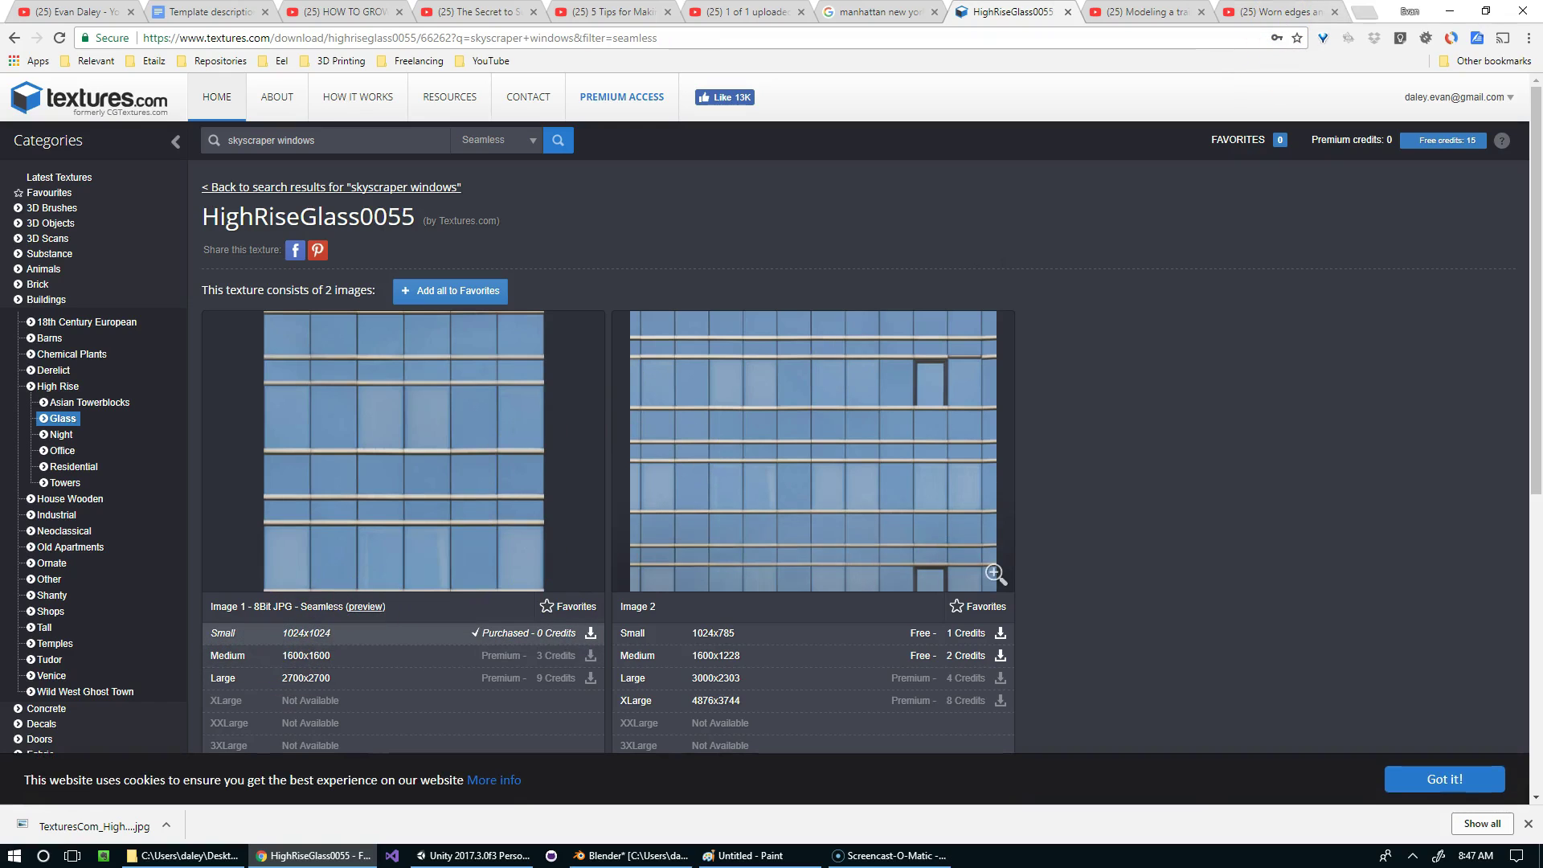
left_click(1455, 10)
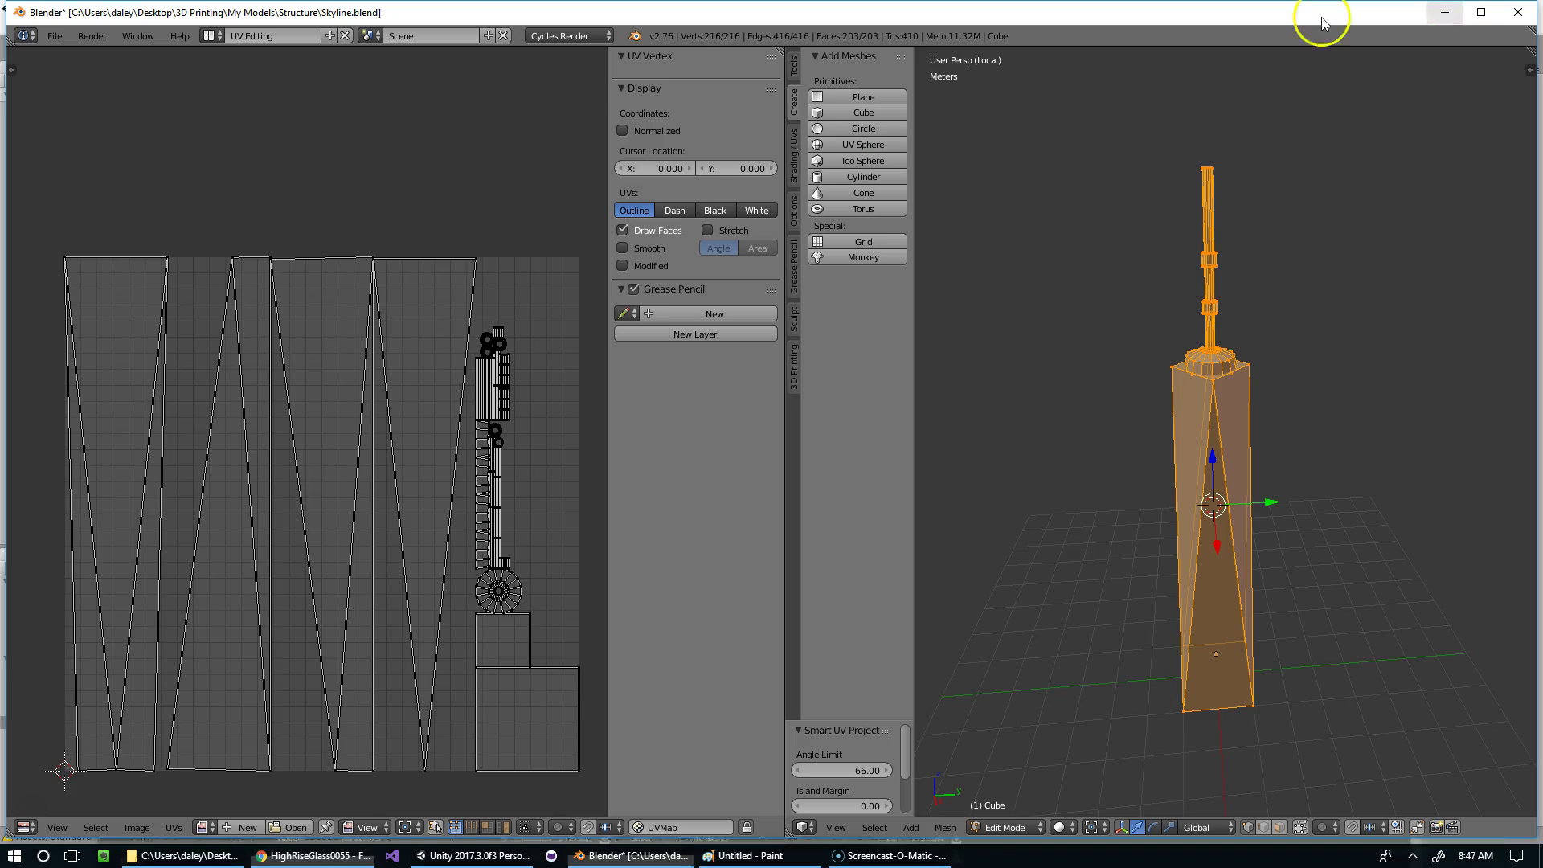
Step: Unwrap the whole tower mesh with Smart UV Project, using an angle limit of 66 and an island margin of 0
mouse_move(1115, 327)
middle_mouse_down()
mouse_move(1136, 300)
mouse_move(1119, 300)
middle_mouse_up()
key("u")
left_click(1073, 300)
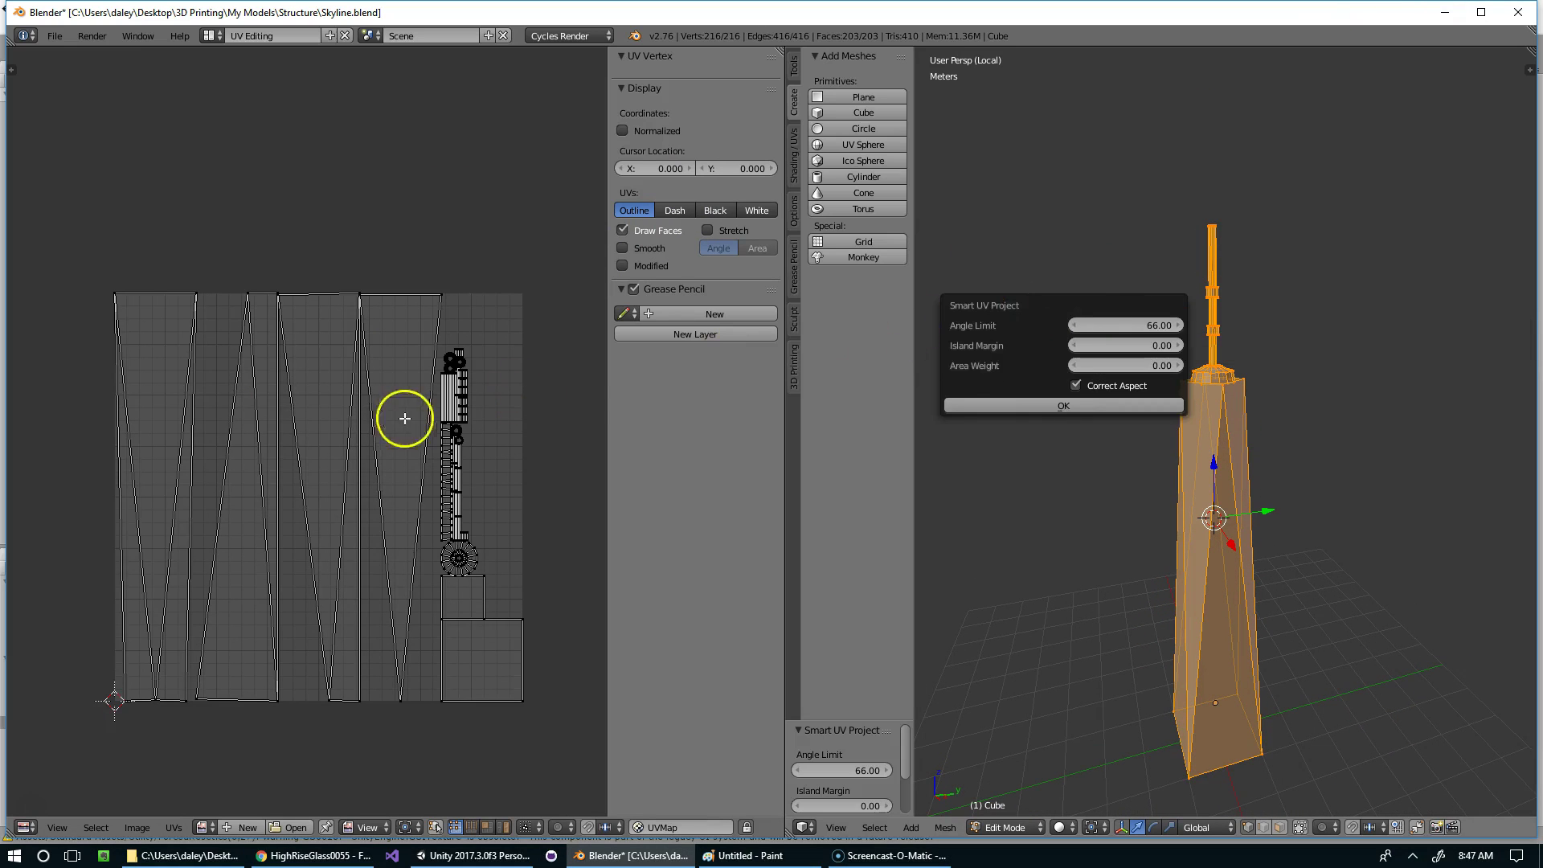
left_click(1044, 413)
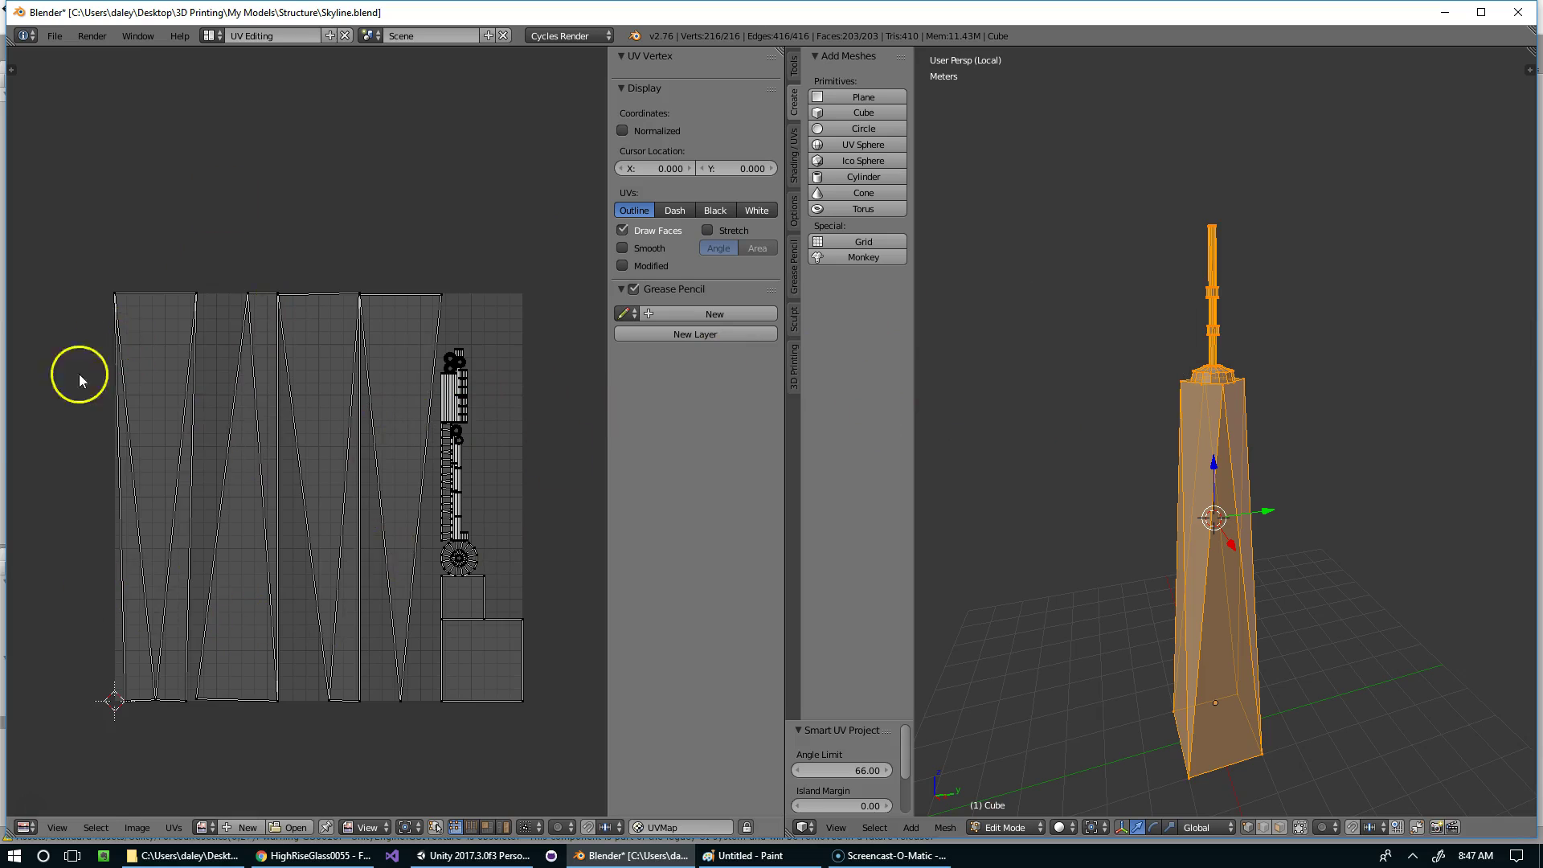
Step: Load TexturesCom_HighRiseGlass0055_1_seamless_S.jpg as the image behind the tower's UV layout
scroll(344, 413, "up", 2)
scroll(358, 406, "down", 1)
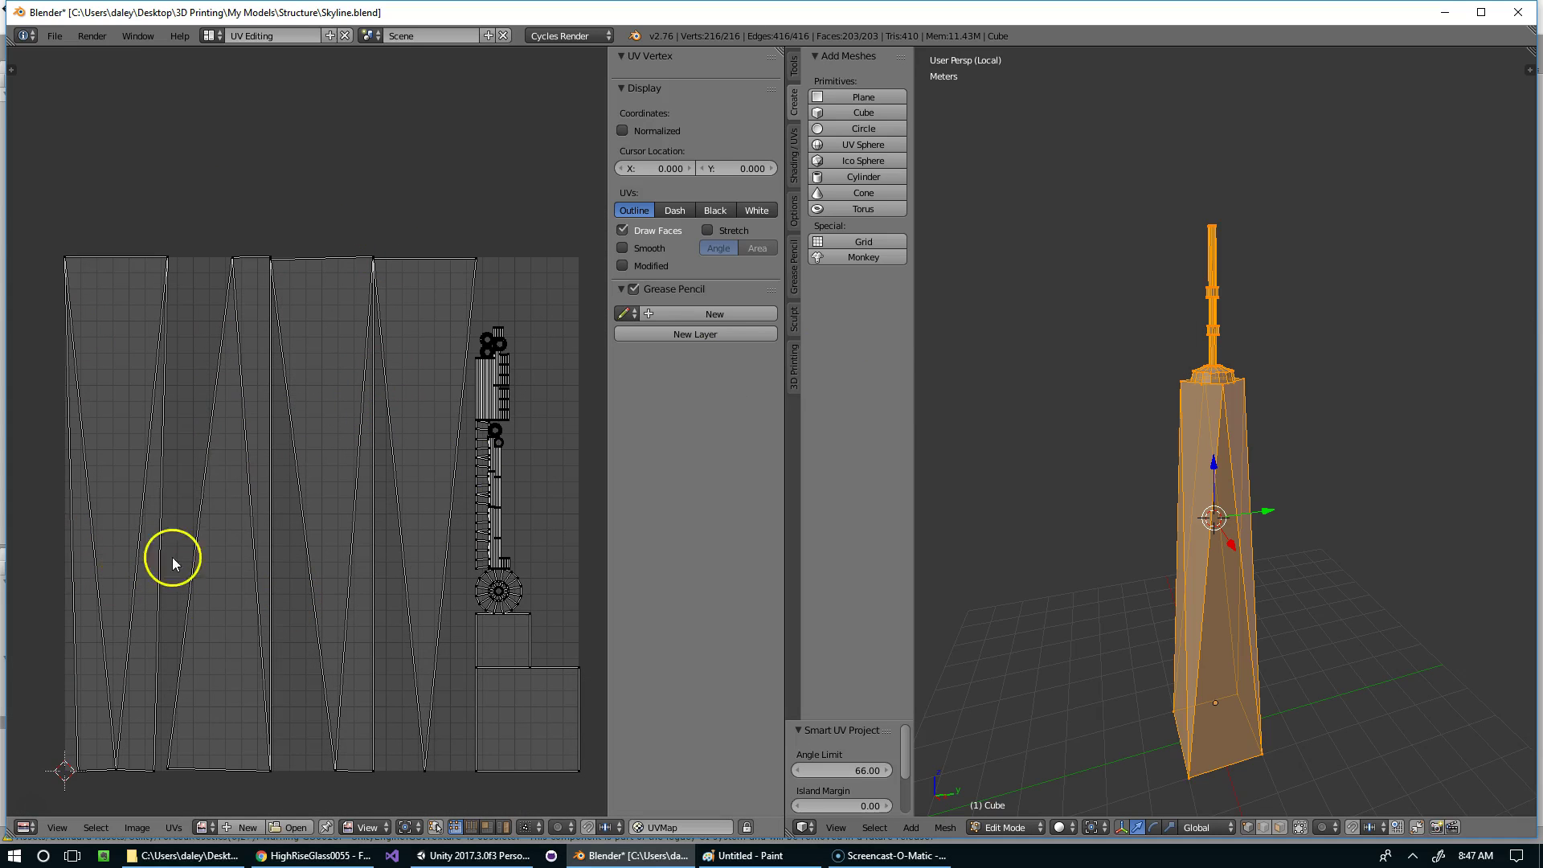
left_click(205, 826)
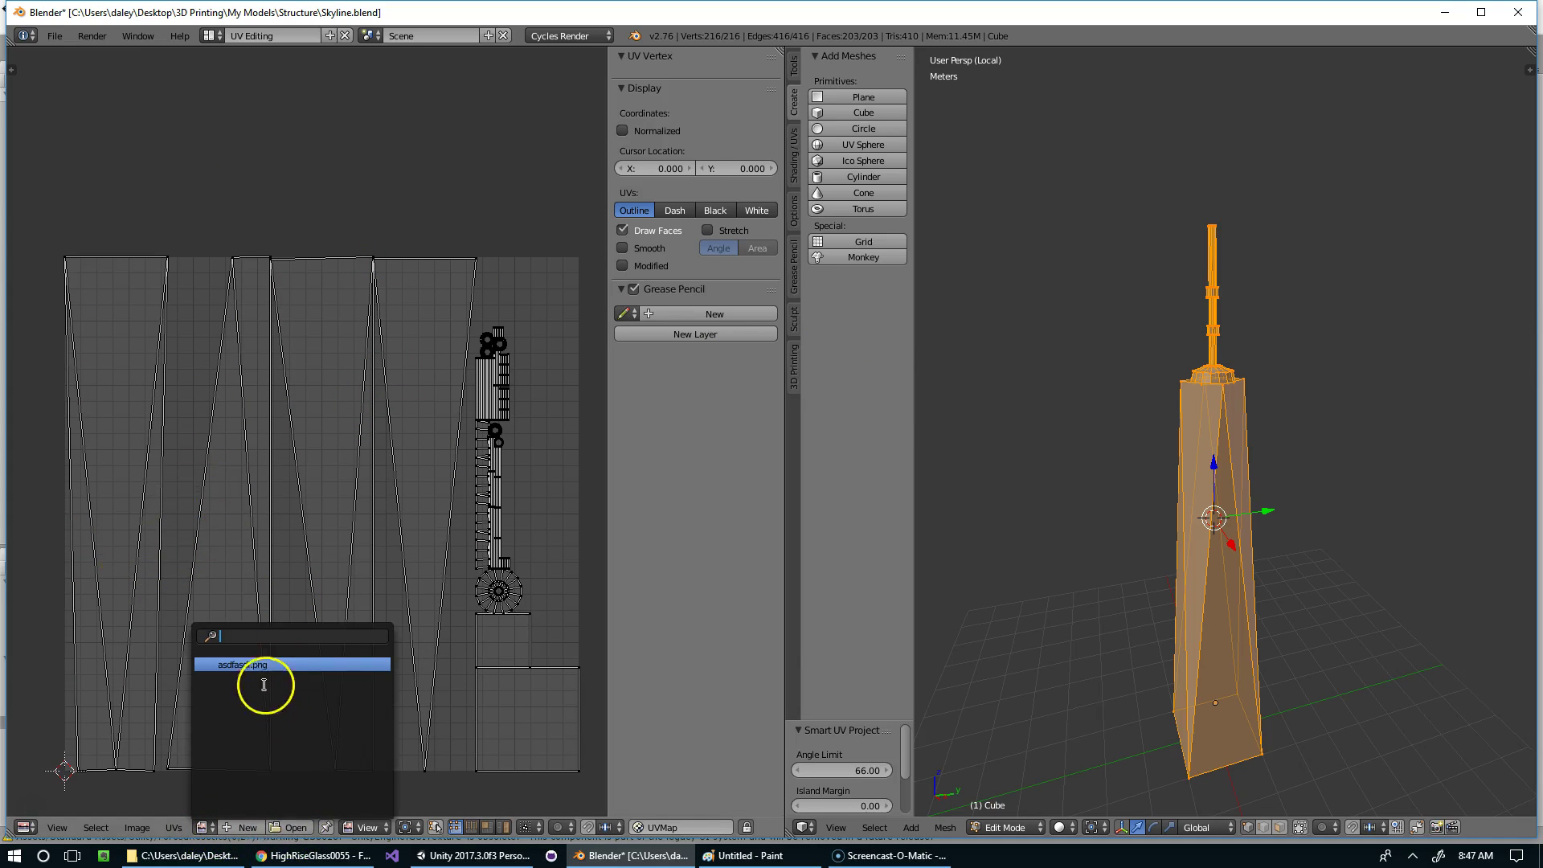
left_click(296, 826)
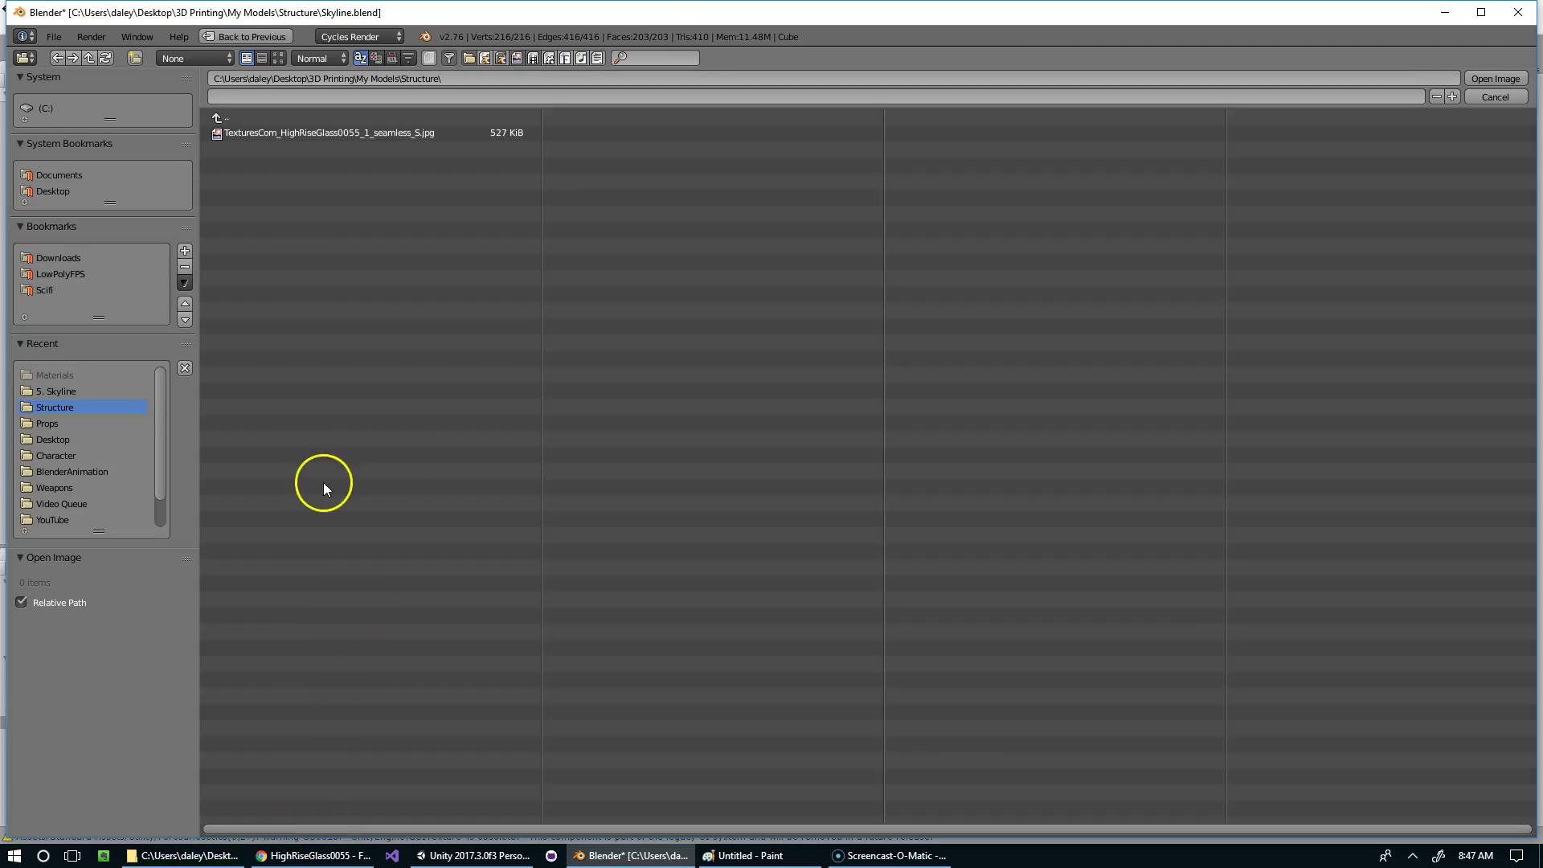
double_click(273, 133)
scroll(417, 430, "down", 1)
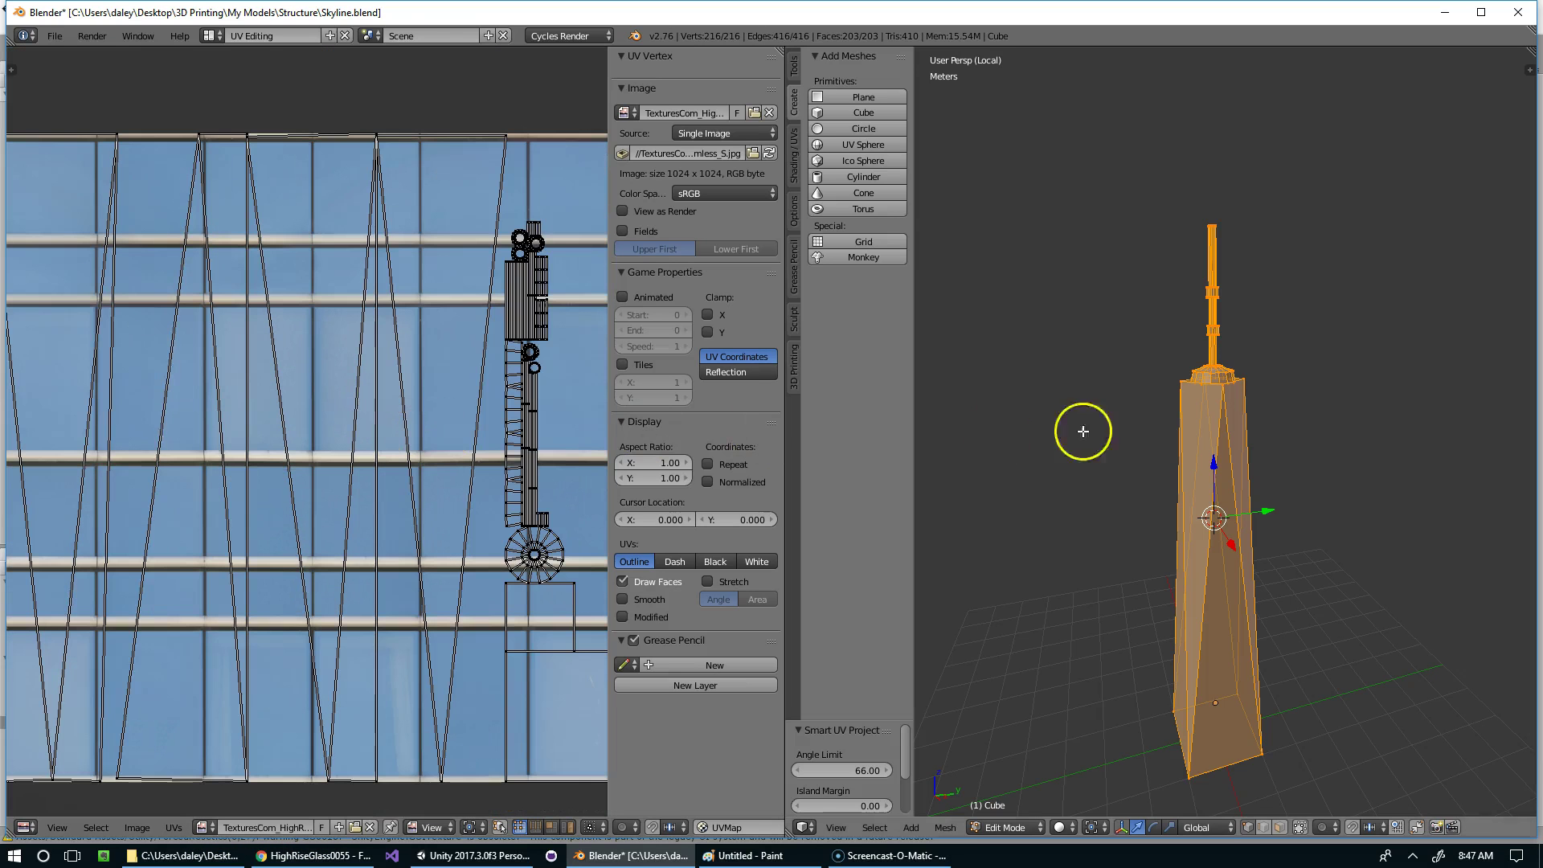
scroll(1121, 431, "down", 3)
Step: Maximize the Blender window and switch the screen layout from UV Editing to Compositing
left_click_drag(206, 20, 211, 37)
double_click(229, 37)
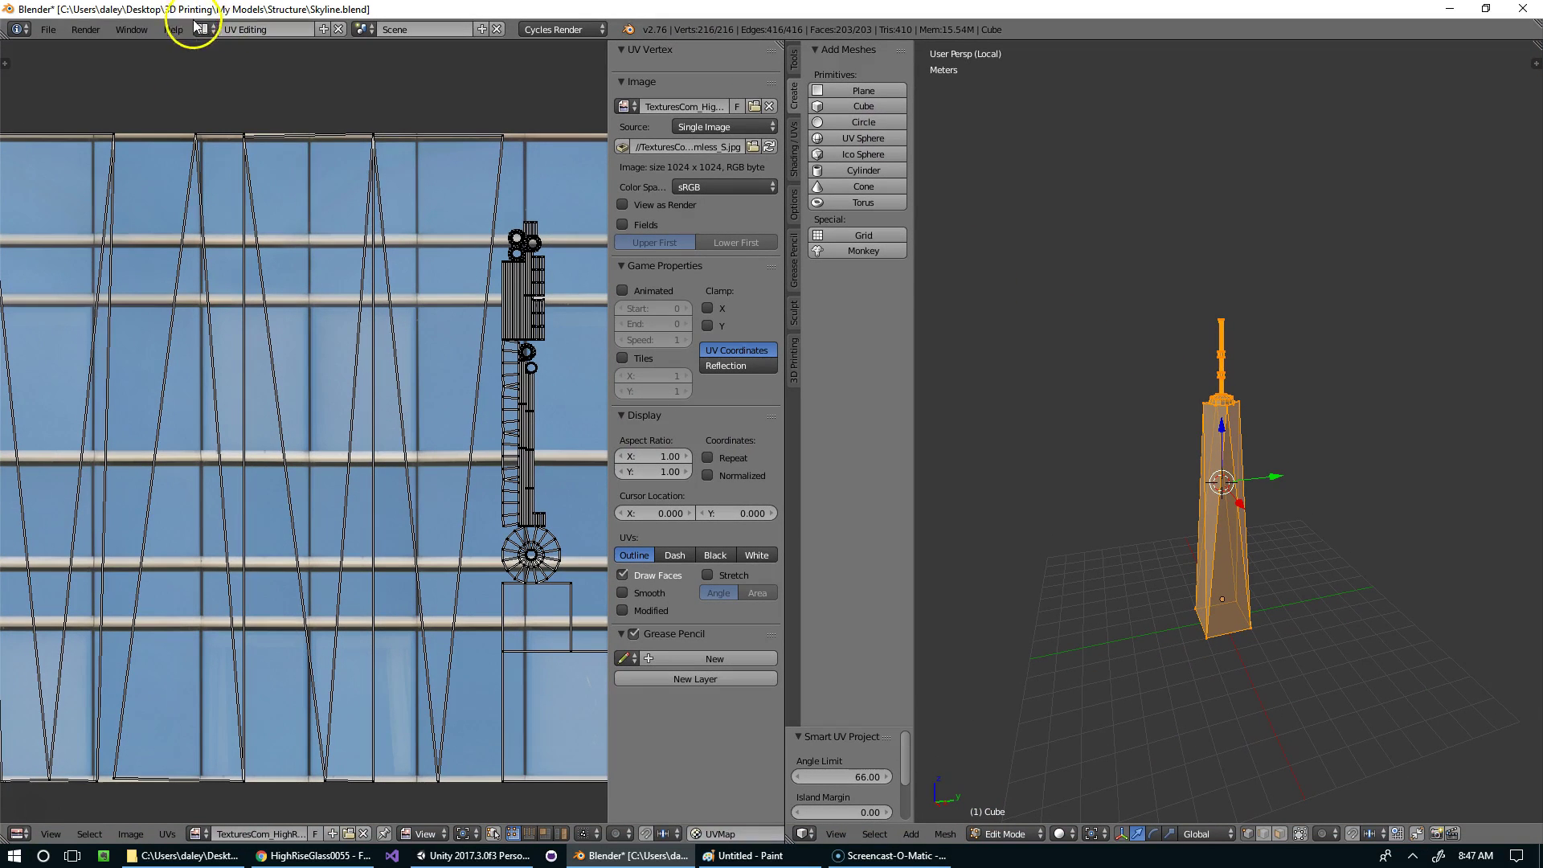
left_click(202, 29)
left_click(235, 83)
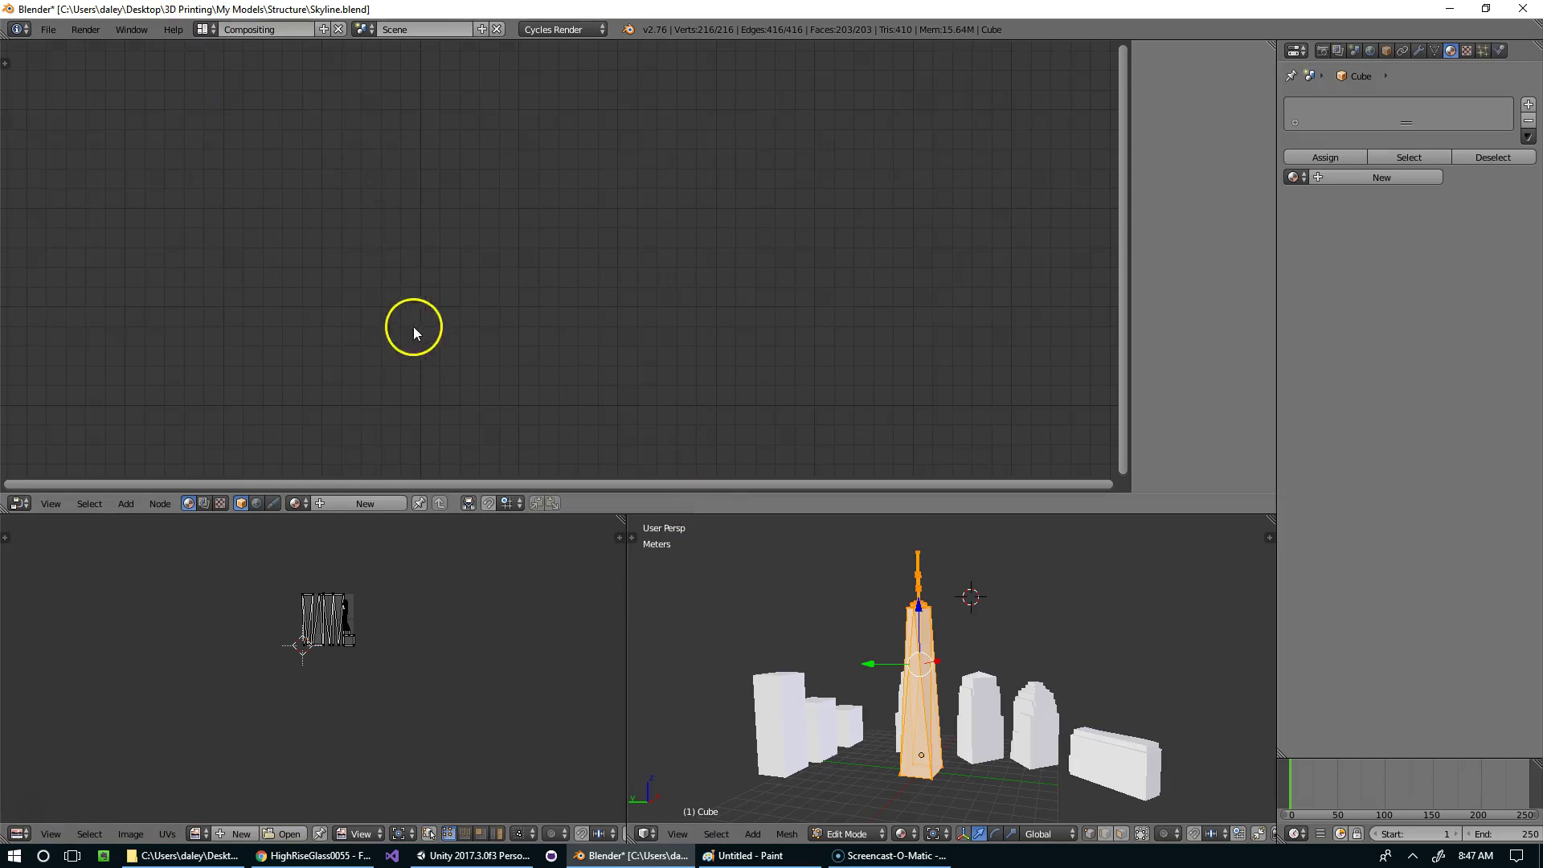
Step: Create a new node-based object material for the tower
left_click(256, 503)
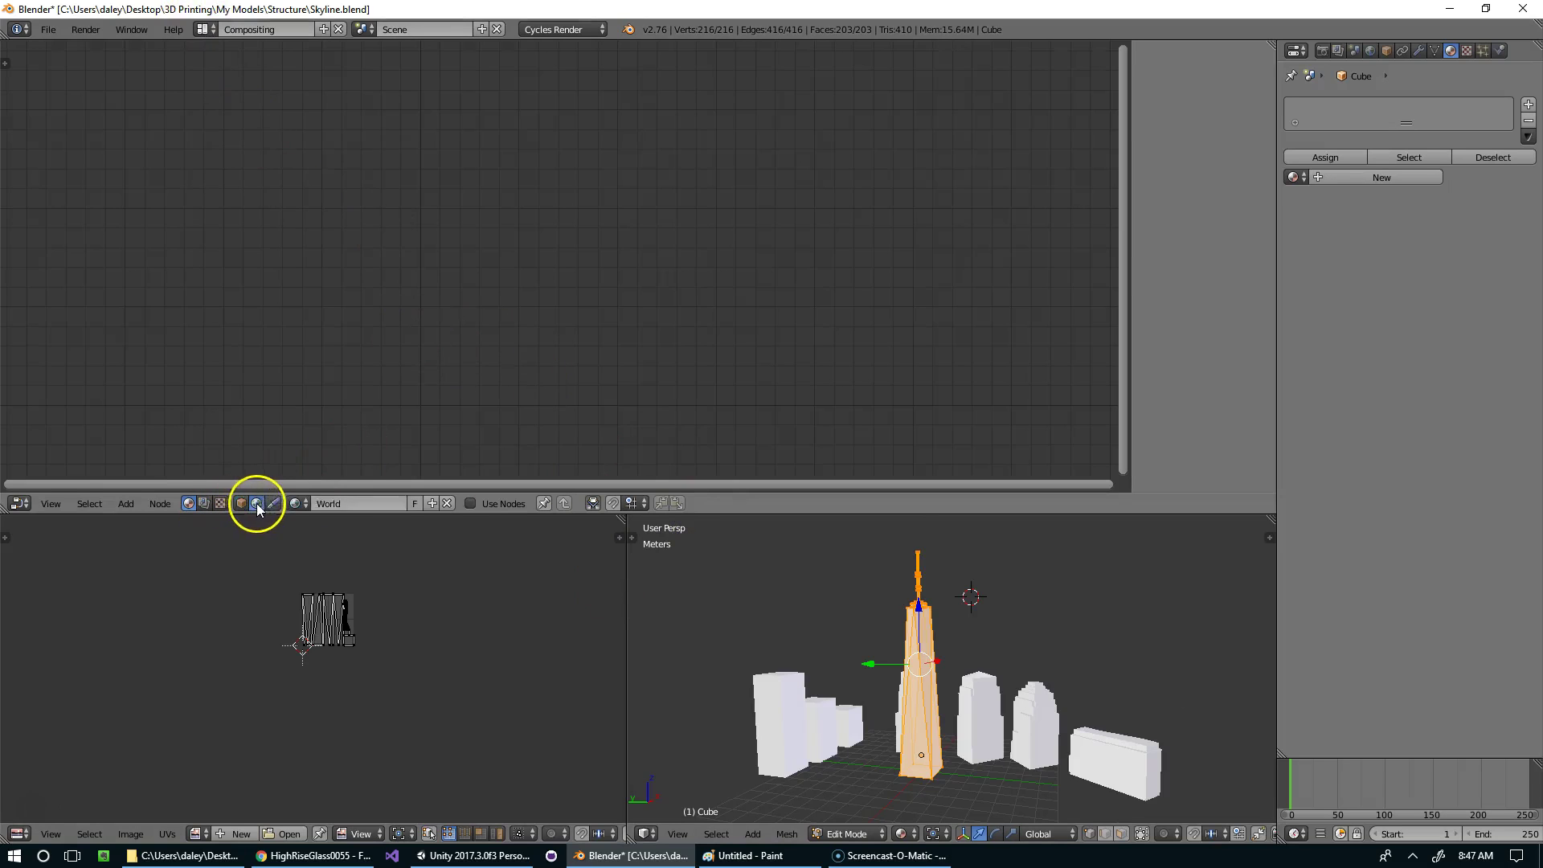
left_click(470, 503)
left_click(241, 504)
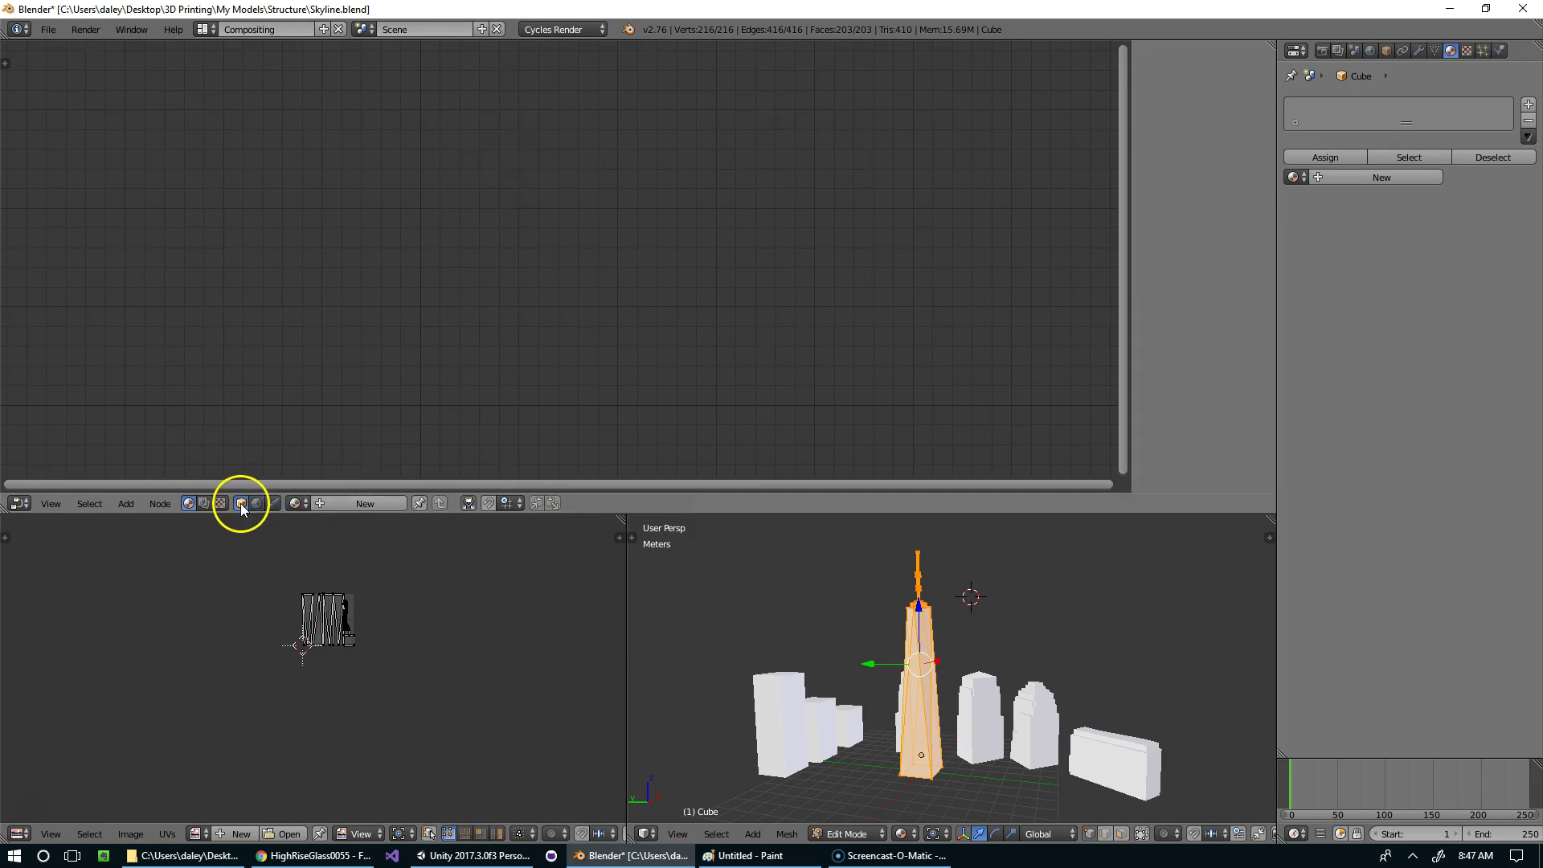
left_click(389, 504)
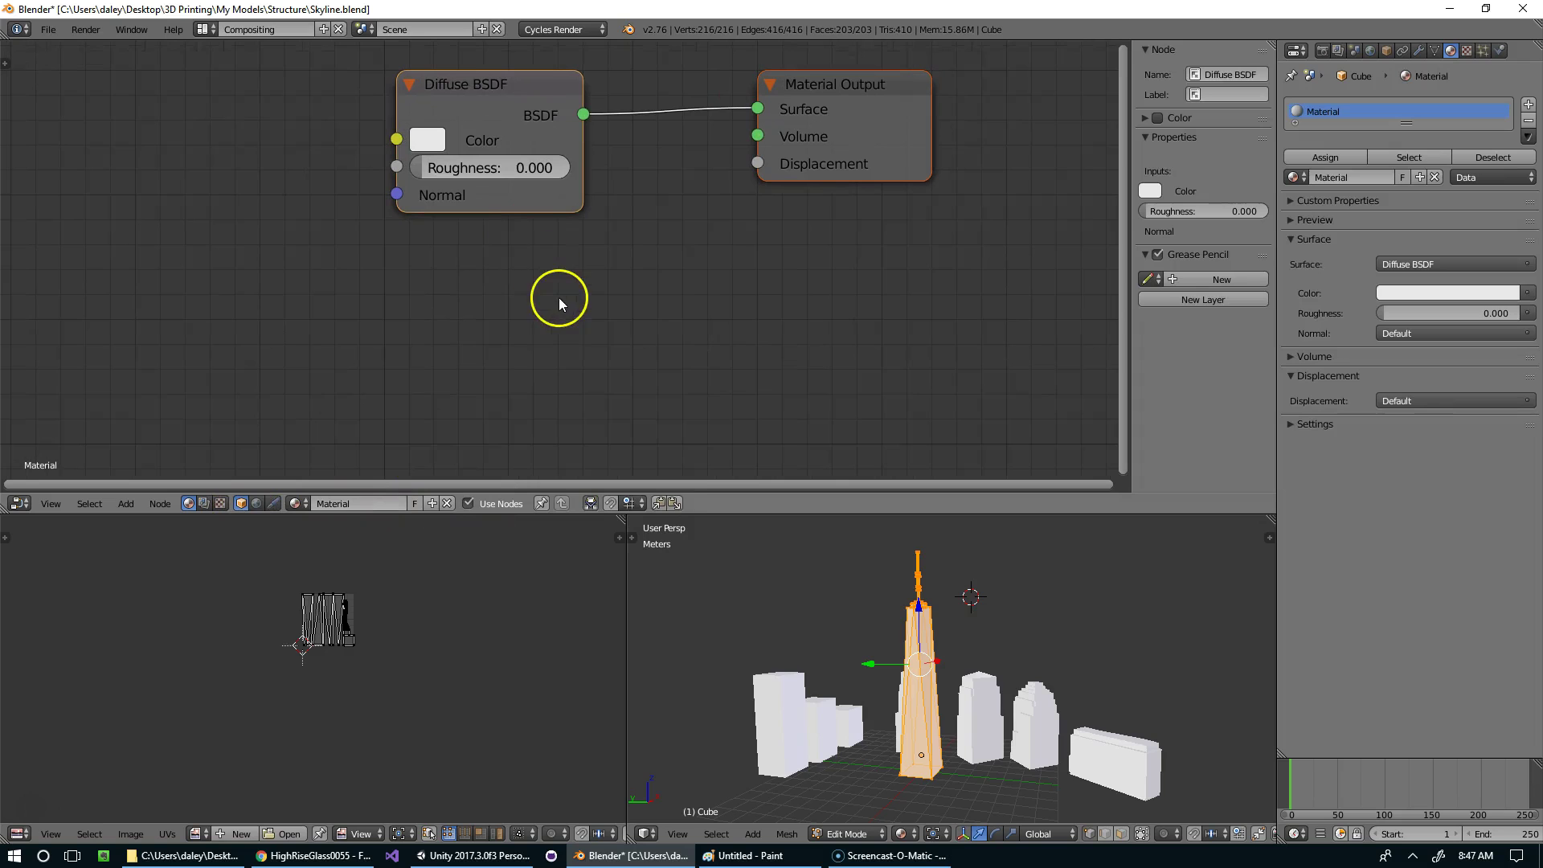
Step: Add an Image Texture node to the material and load TexturesCom_HighRiseGlass0055_1_seamless_S.jpg into it
key("shift+a")
mouse_move(554, 301)
left_click(631, 298)
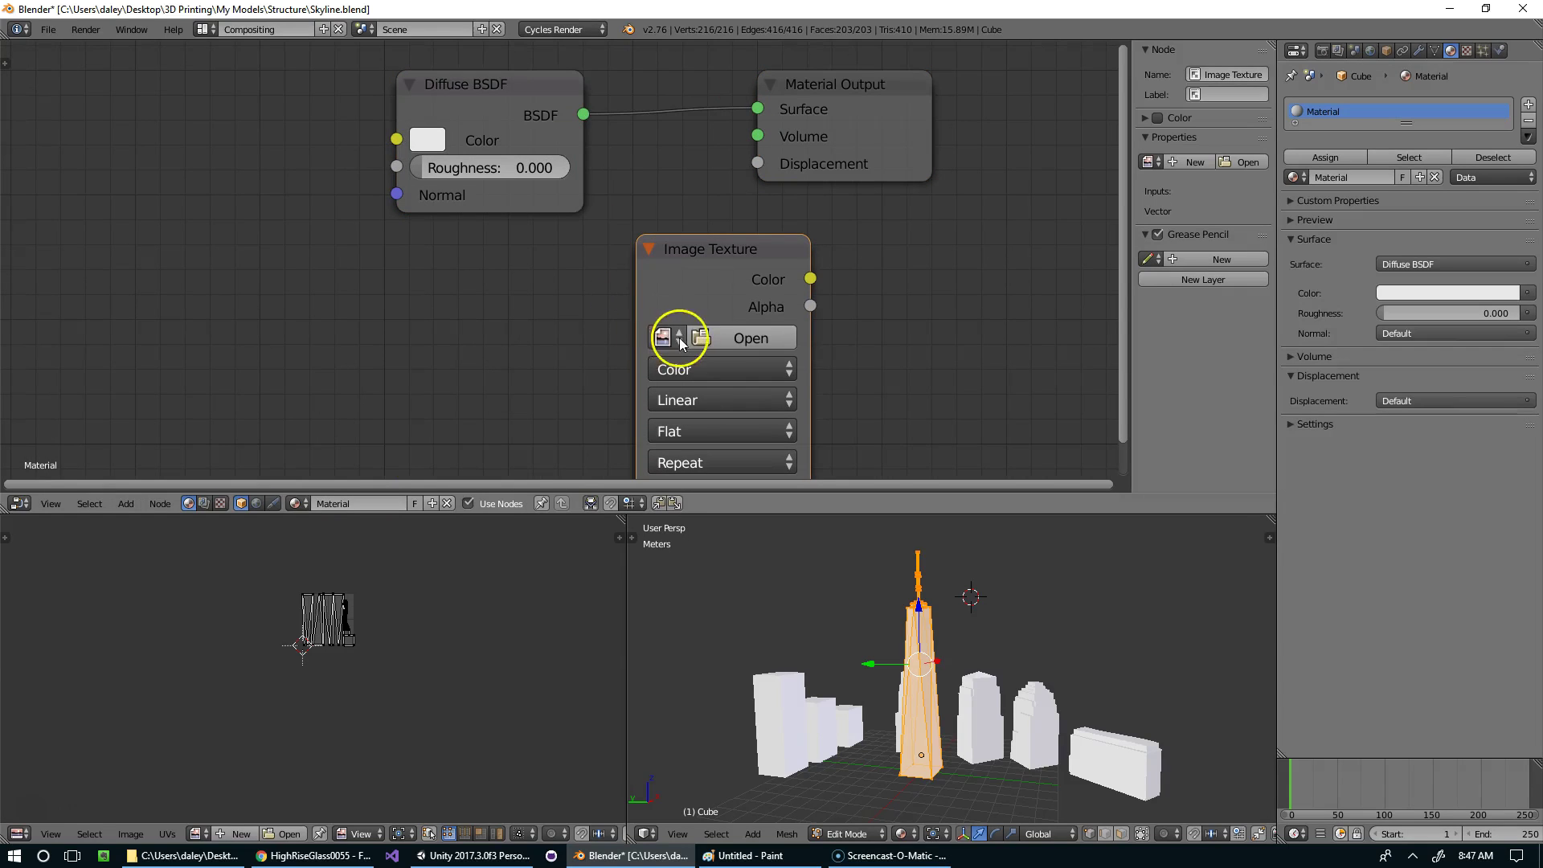
left_click(740, 335)
double_click(302, 126)
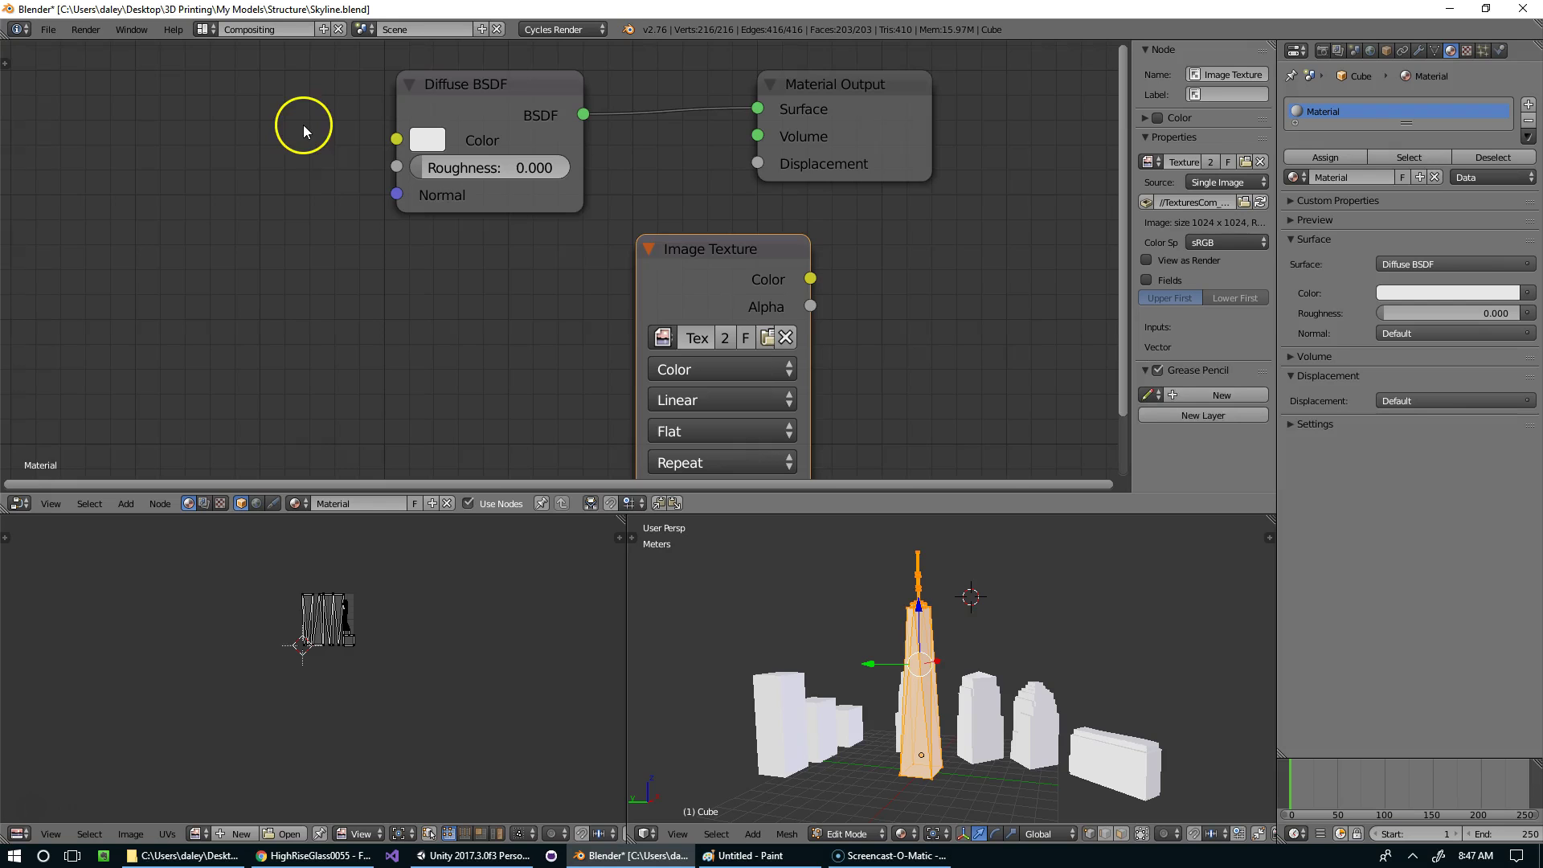
middle_click_drag(758, 319, 775, 254)
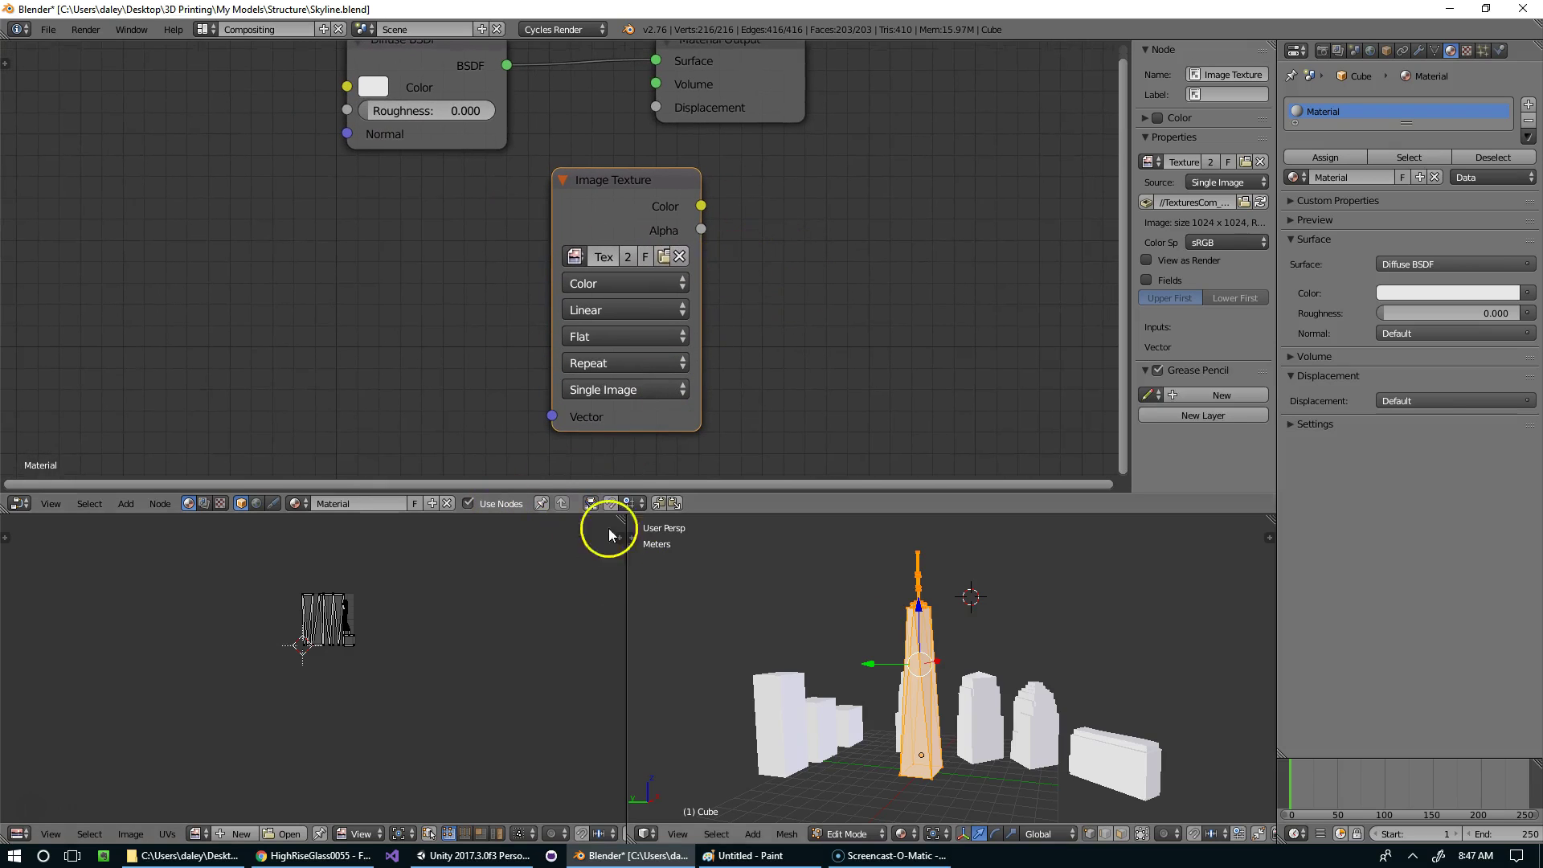
Step: Link the Image Texture's Color output to the Diffuse BSDF's Color input and display the textured tower in Object Mode
left_click(902, 833)
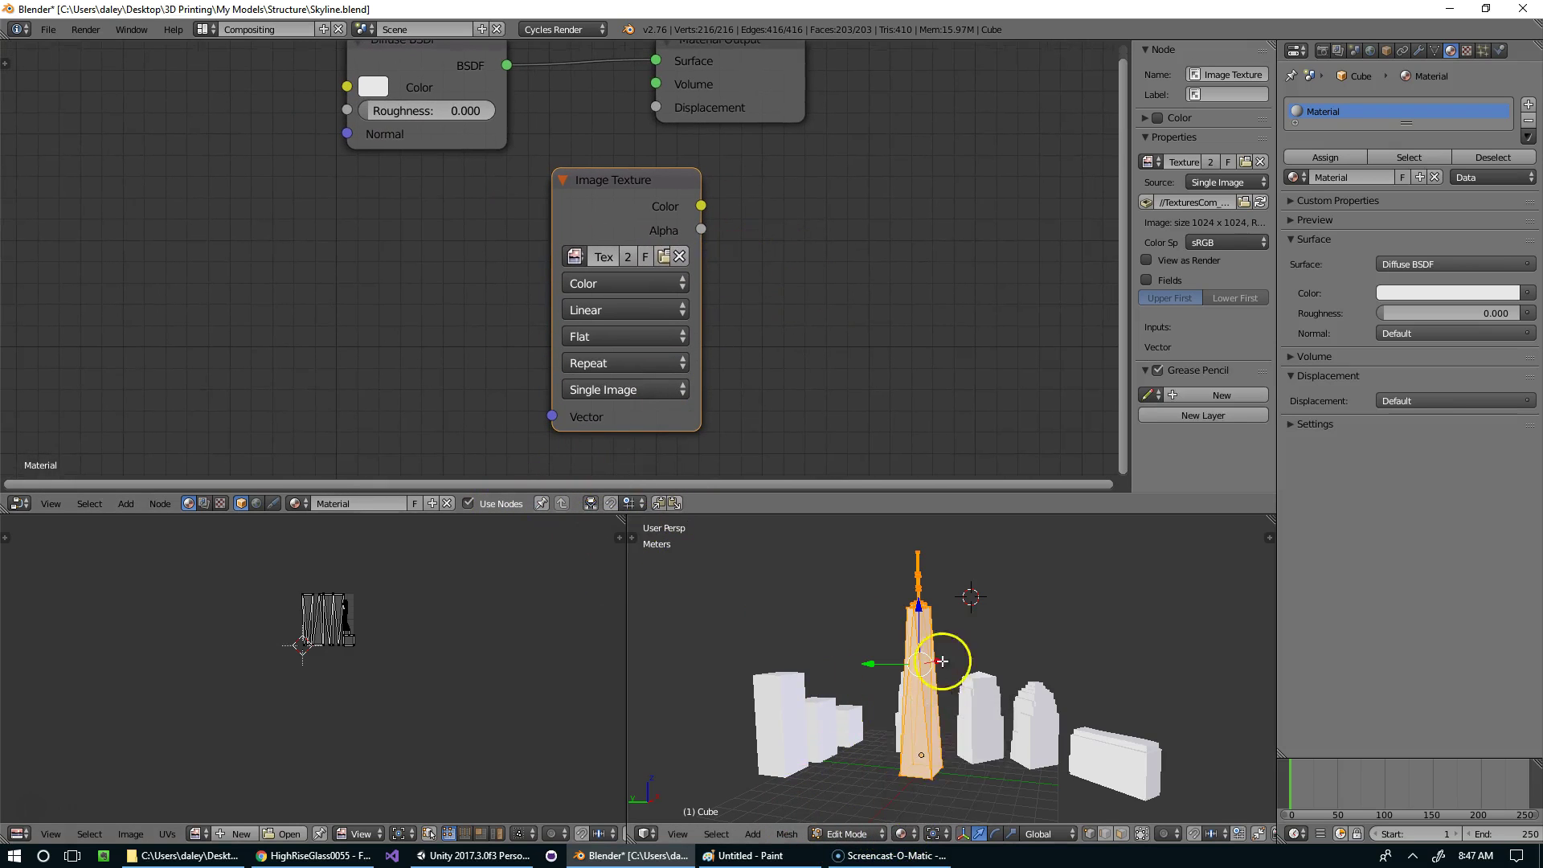
scroll(941, 647, "up", 4)
key("Tab")
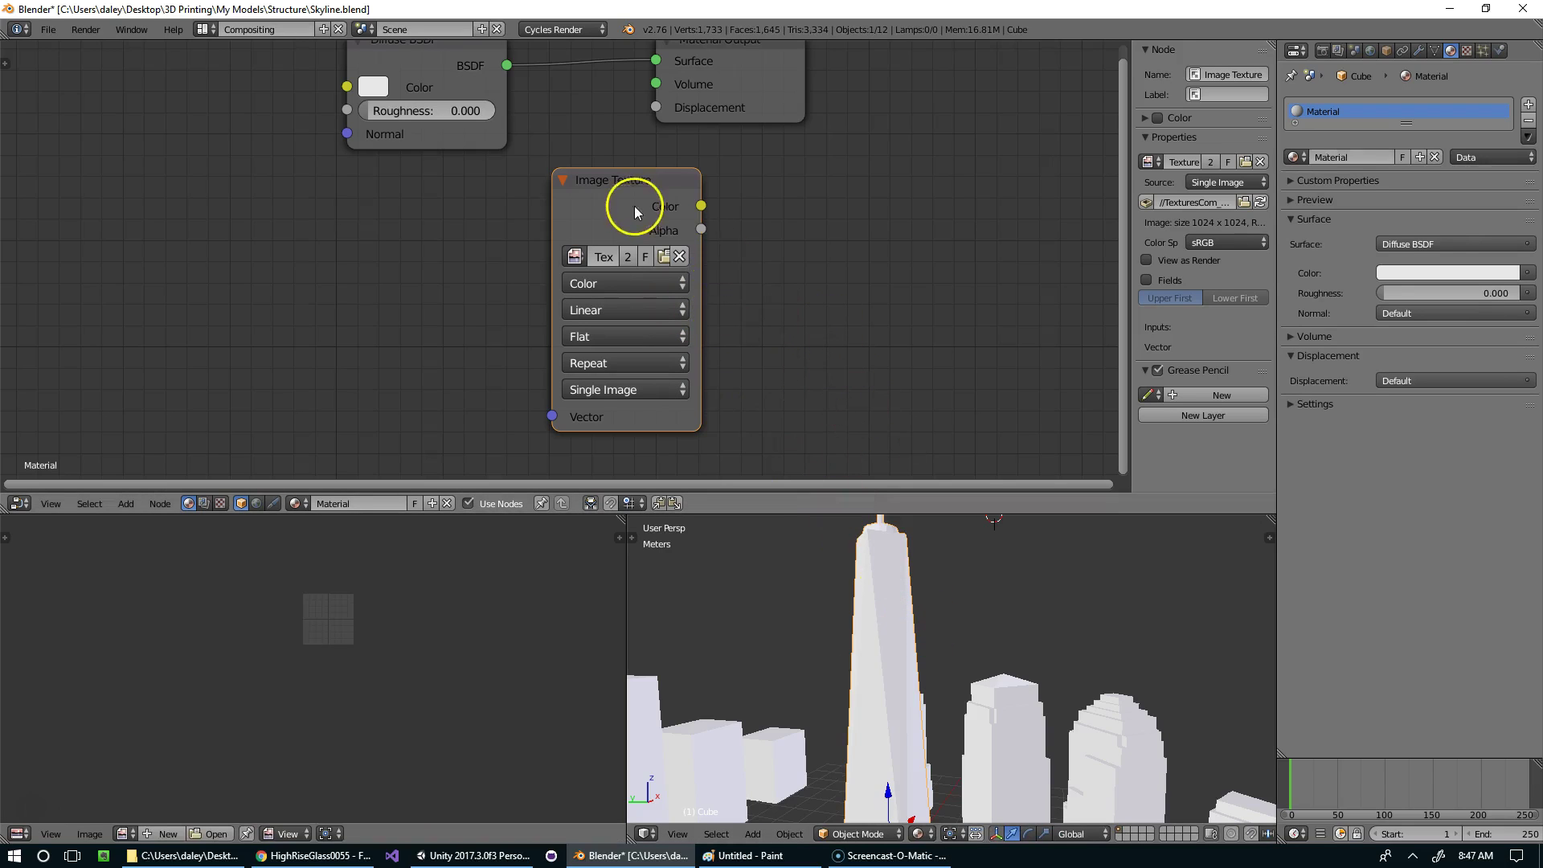
scroll(634, 209, "down", 1)
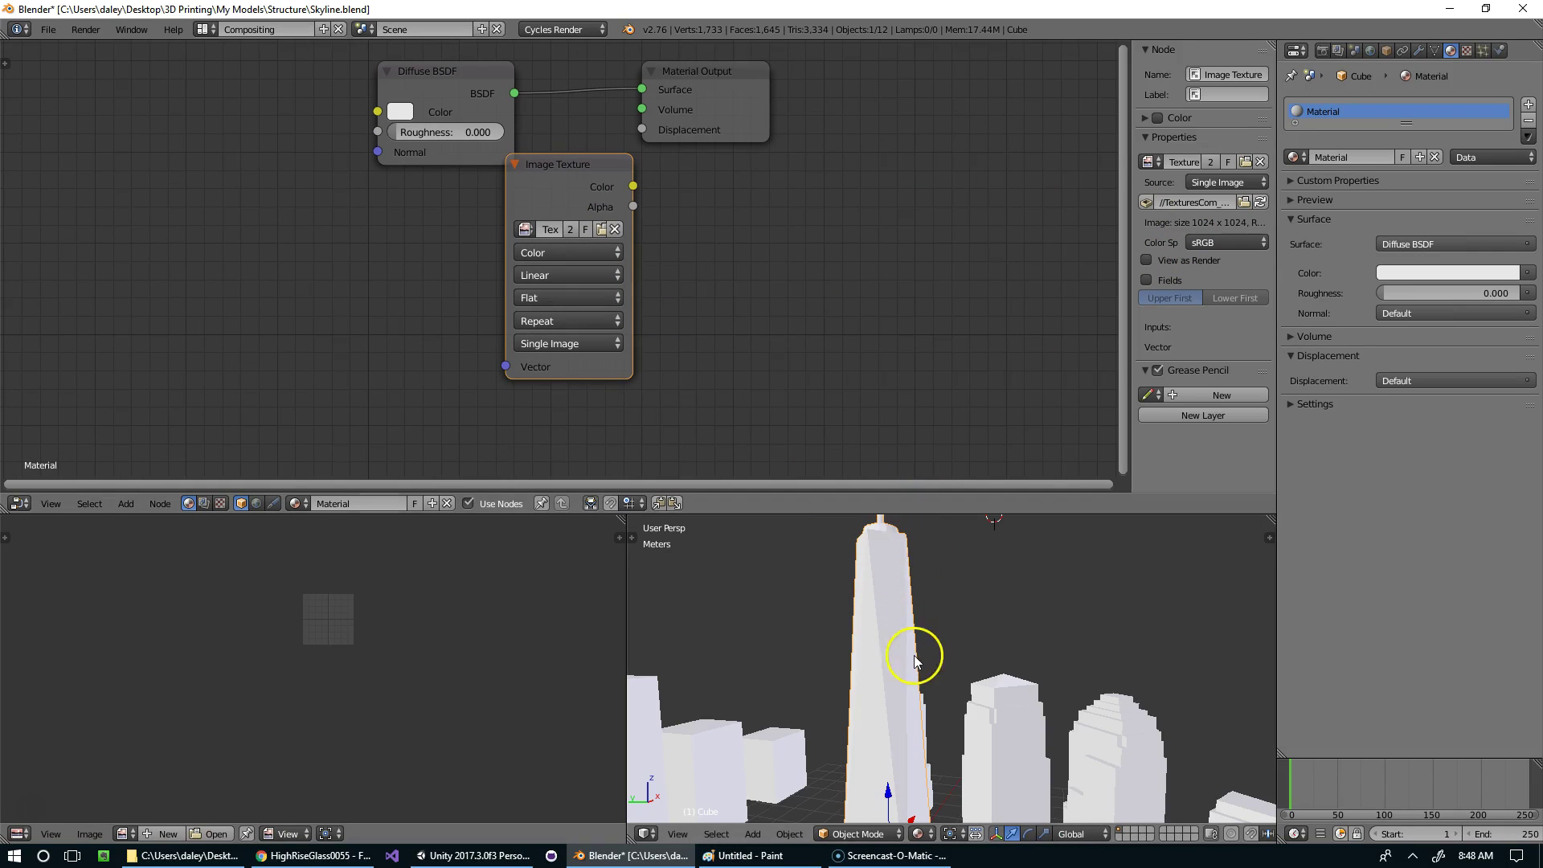
left_click(924, 832)
left_click_drag(606, 172, 378, 112)
Step: Examine how the glass texture's scale and window lines align across the tower's faces from several angles
scroll(902, 671, "down", 2)
middle_click_drag(919, 647, 967, 639)
scroll(968, 638, "up", 3)
middle_click_drag(1009, 576, 938, 571)
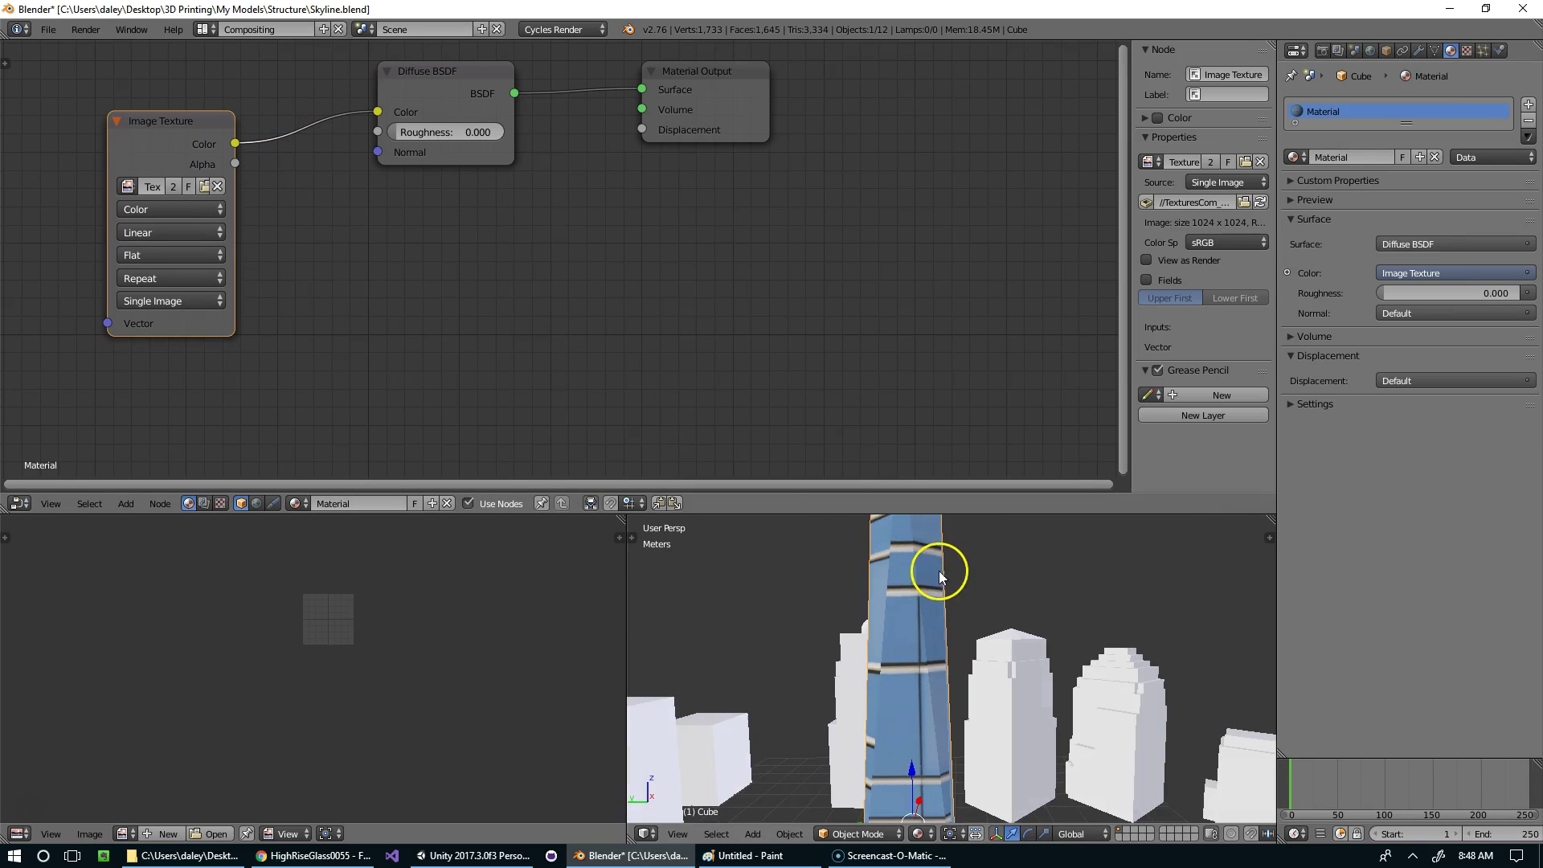
middle_click_drag(772, 544, 908, 533)
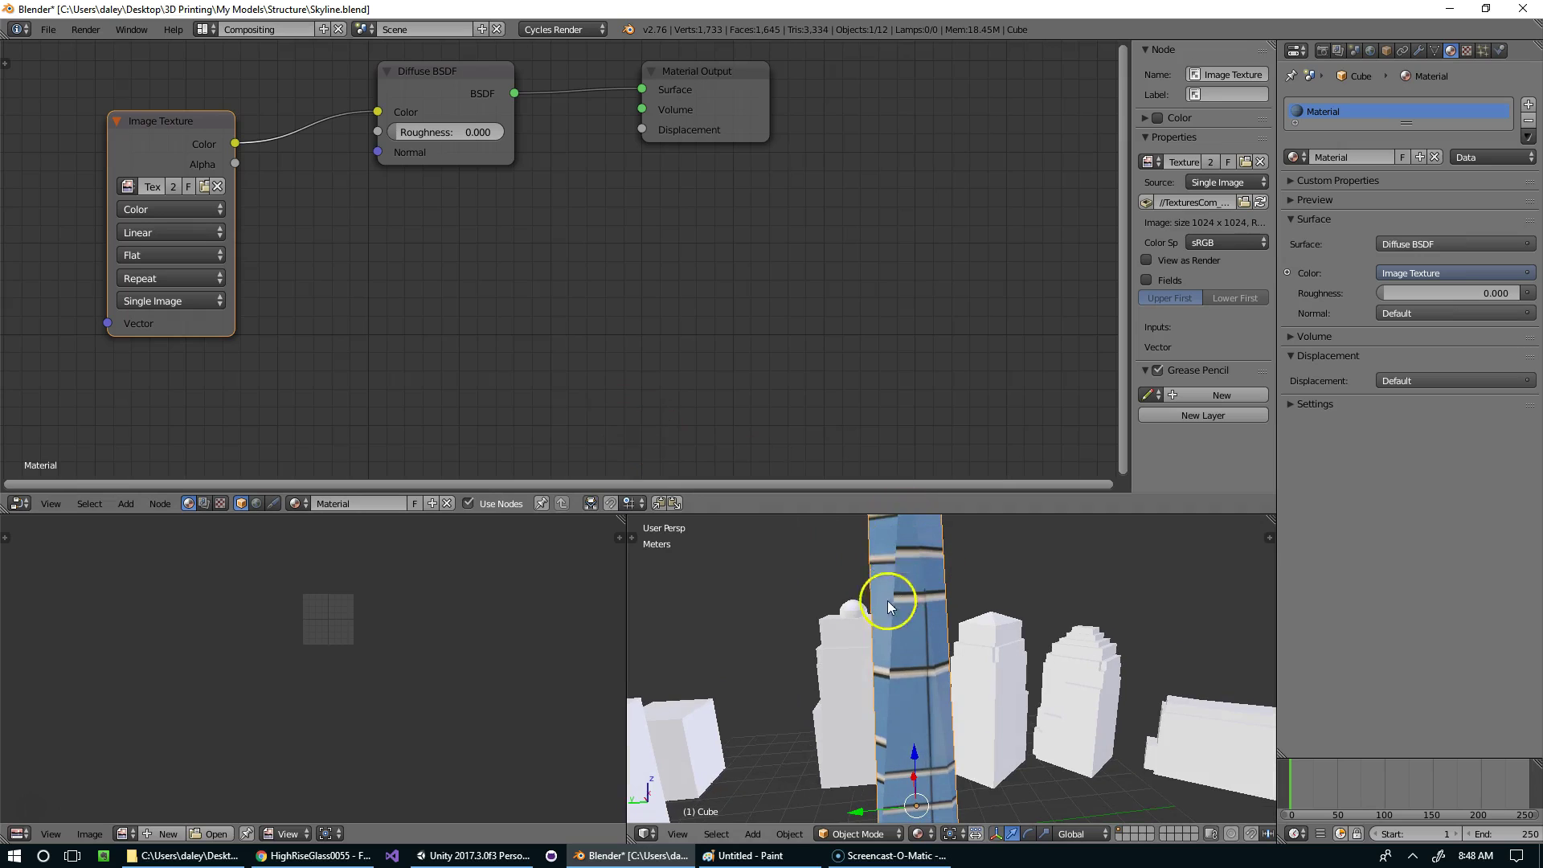
scroll(896, 593, "up", 2)
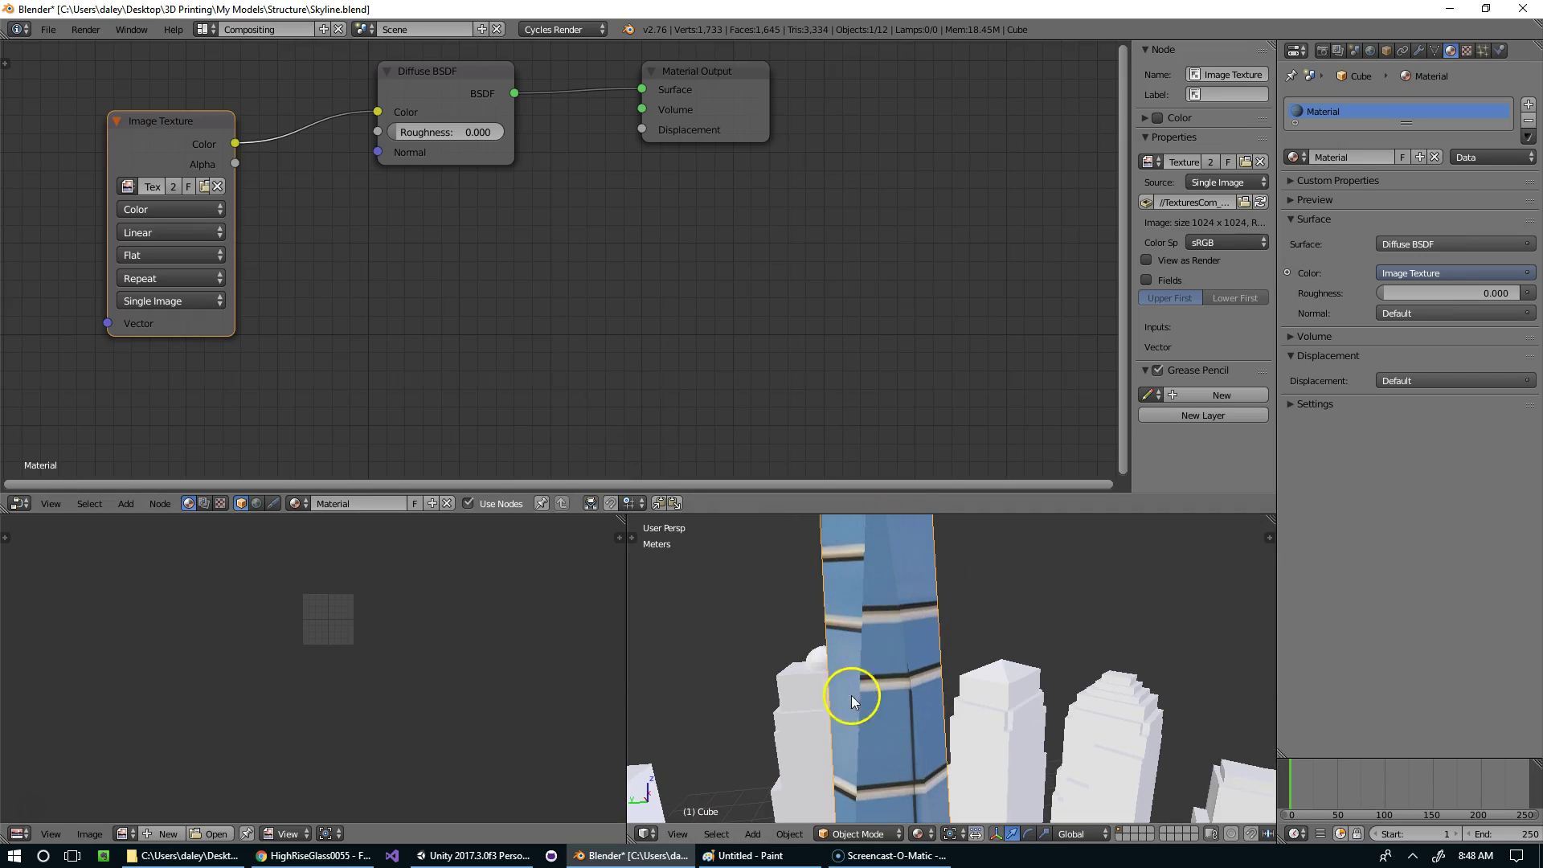
middle_click_drag(851, 695, 901, 543)
scroll(868, 688, "down", 3)
middle_click_drag(904, 696, 655, 601)
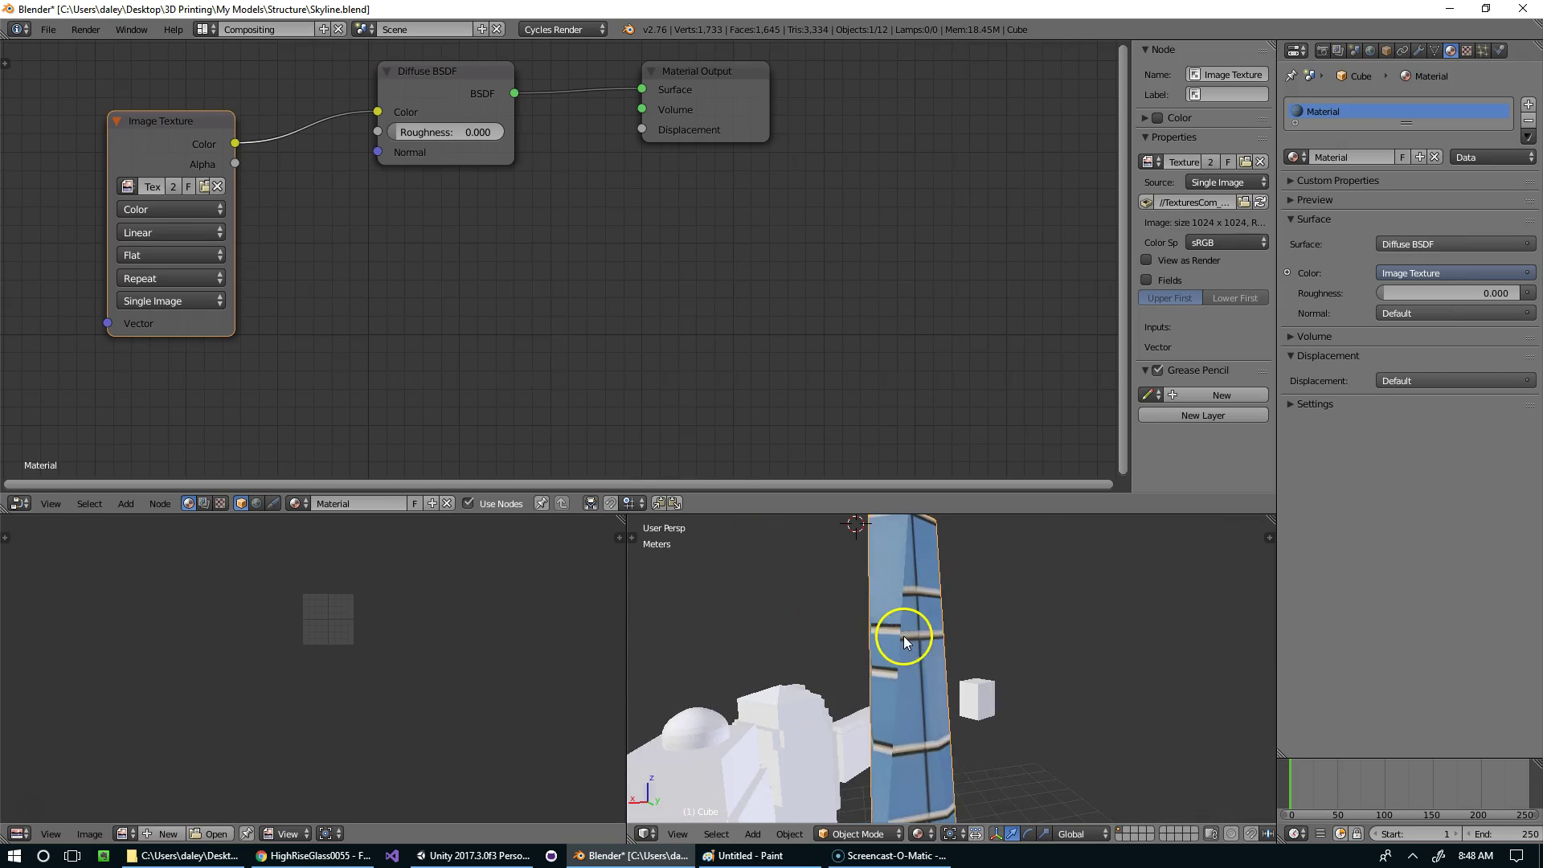
scroll(903, 634, "up", 5)
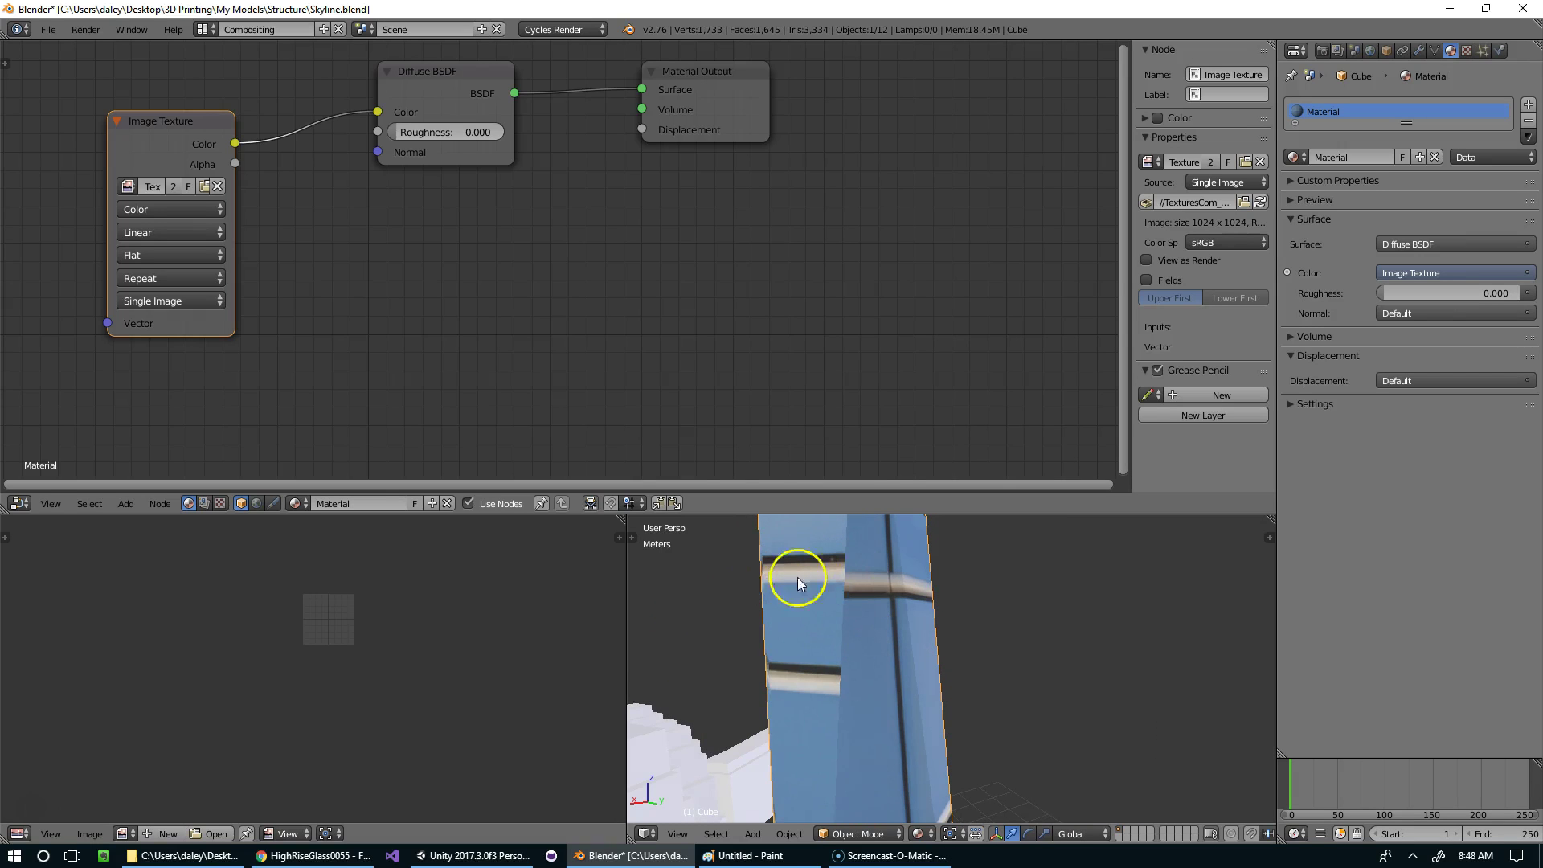
mouse_move(773, 575)
middle_mouse_down()
mouse_move(865, 585)
mouse_move(772, 593)
middle_mouse_up()
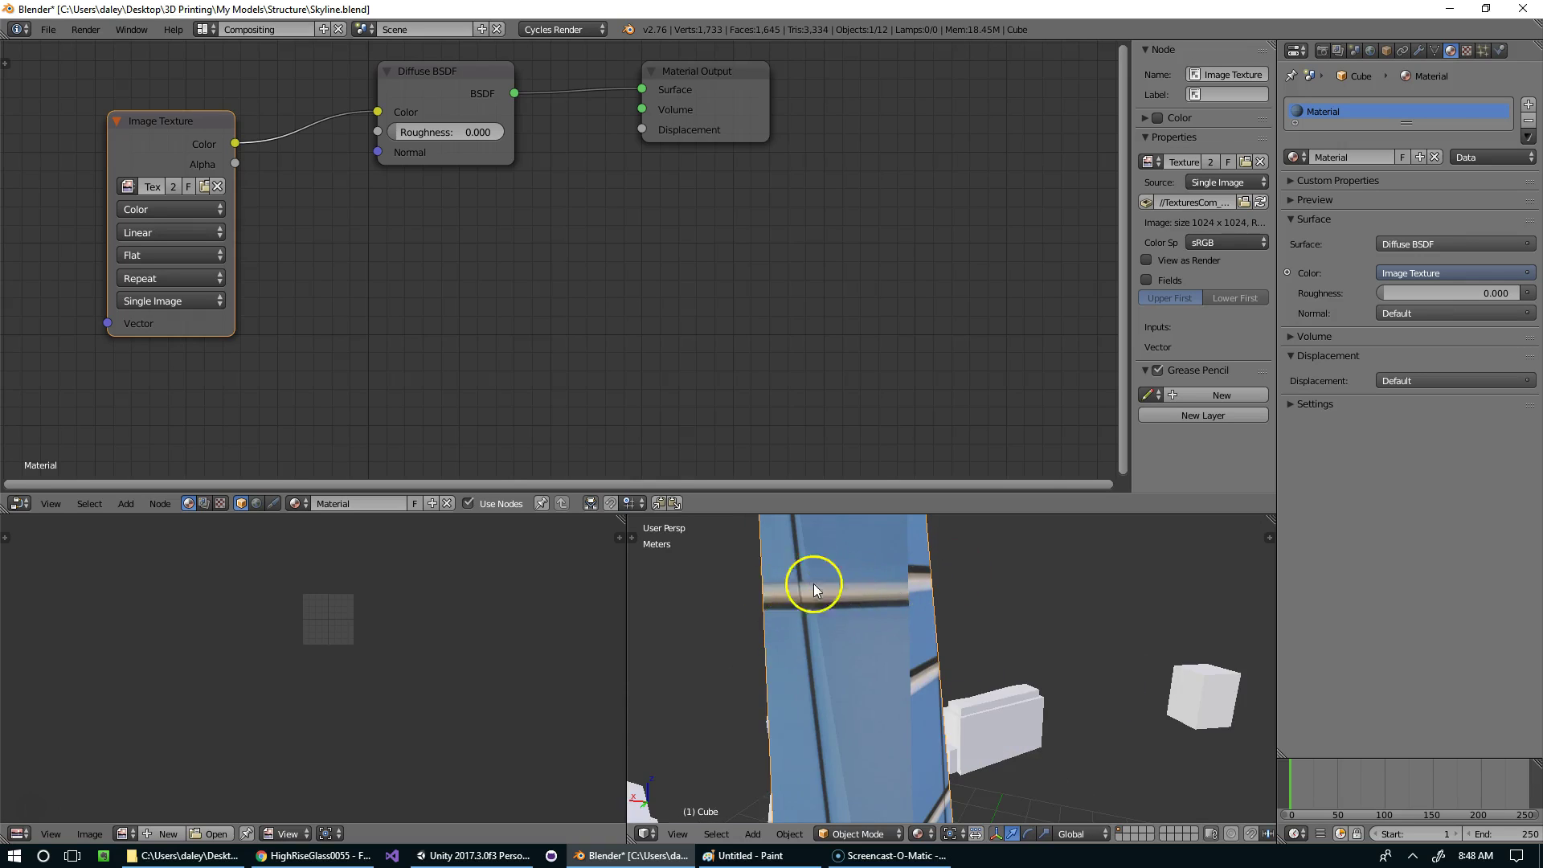
Step: Switch to the UV Editing layout and inspect the tower's UV map over the glass texture in Edit Mode
scroll(841, 586, "down", 4)
middle_click_drag(948, 594, 716, 609)
scroll(833, 650, "down", 3)
middle_click_drag(833, 649, 906, 631)
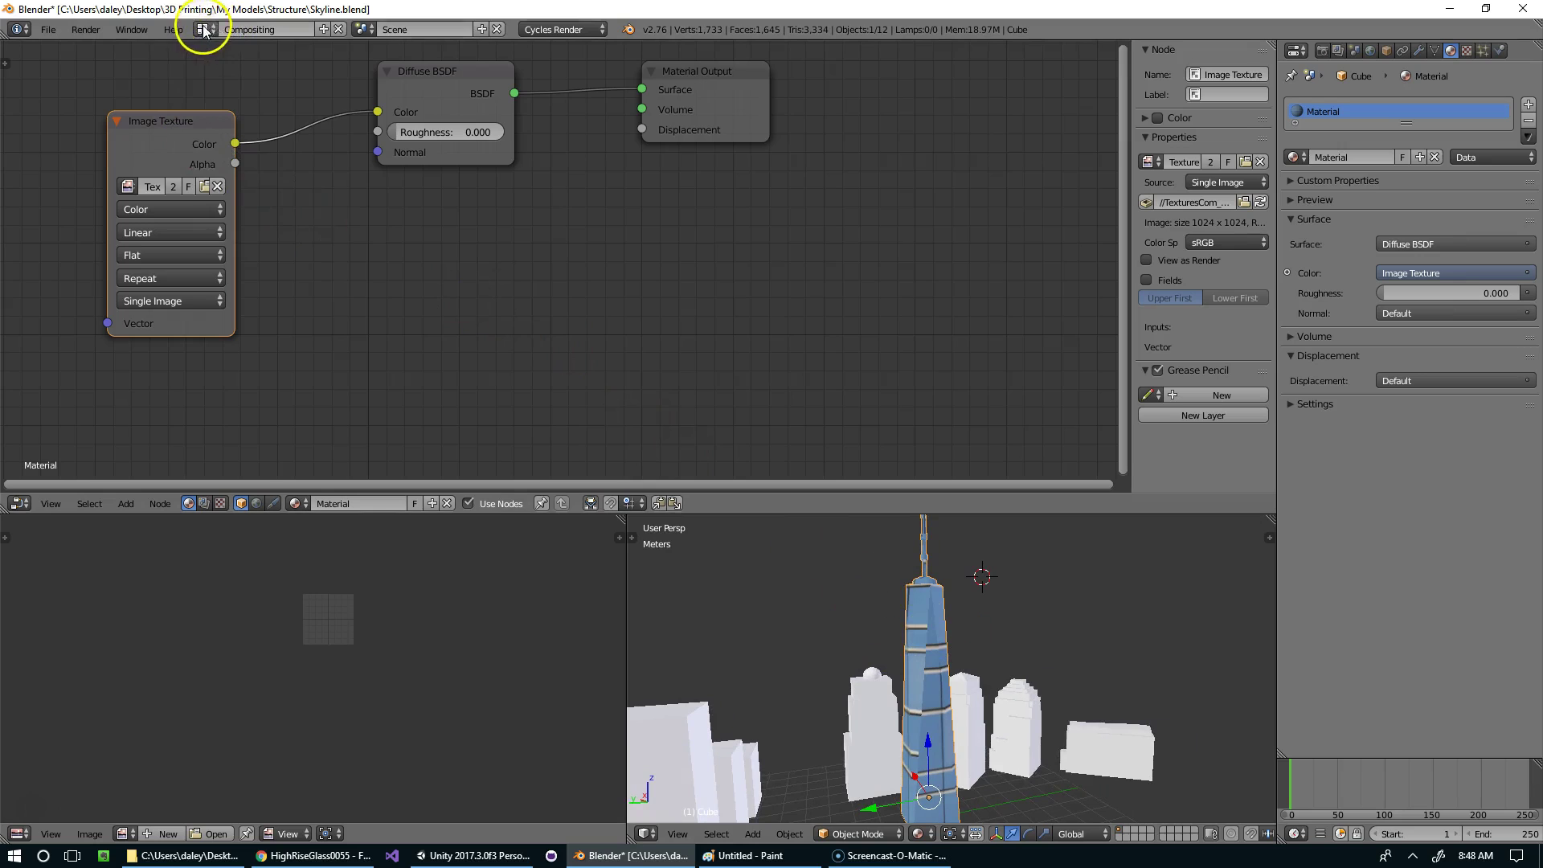
left_click(203, 30)
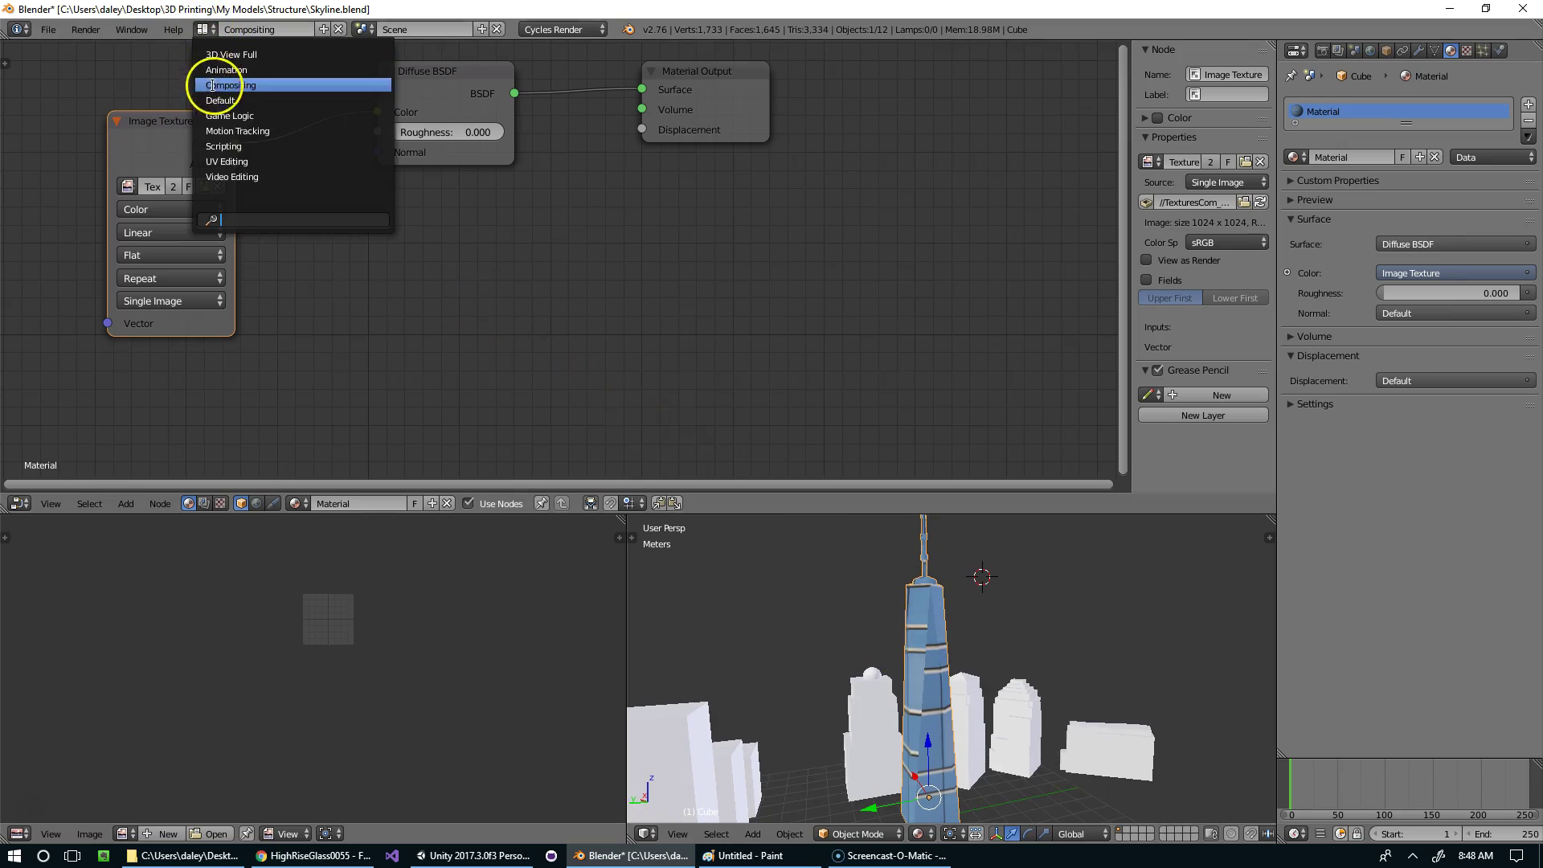
left_click(245, 163)
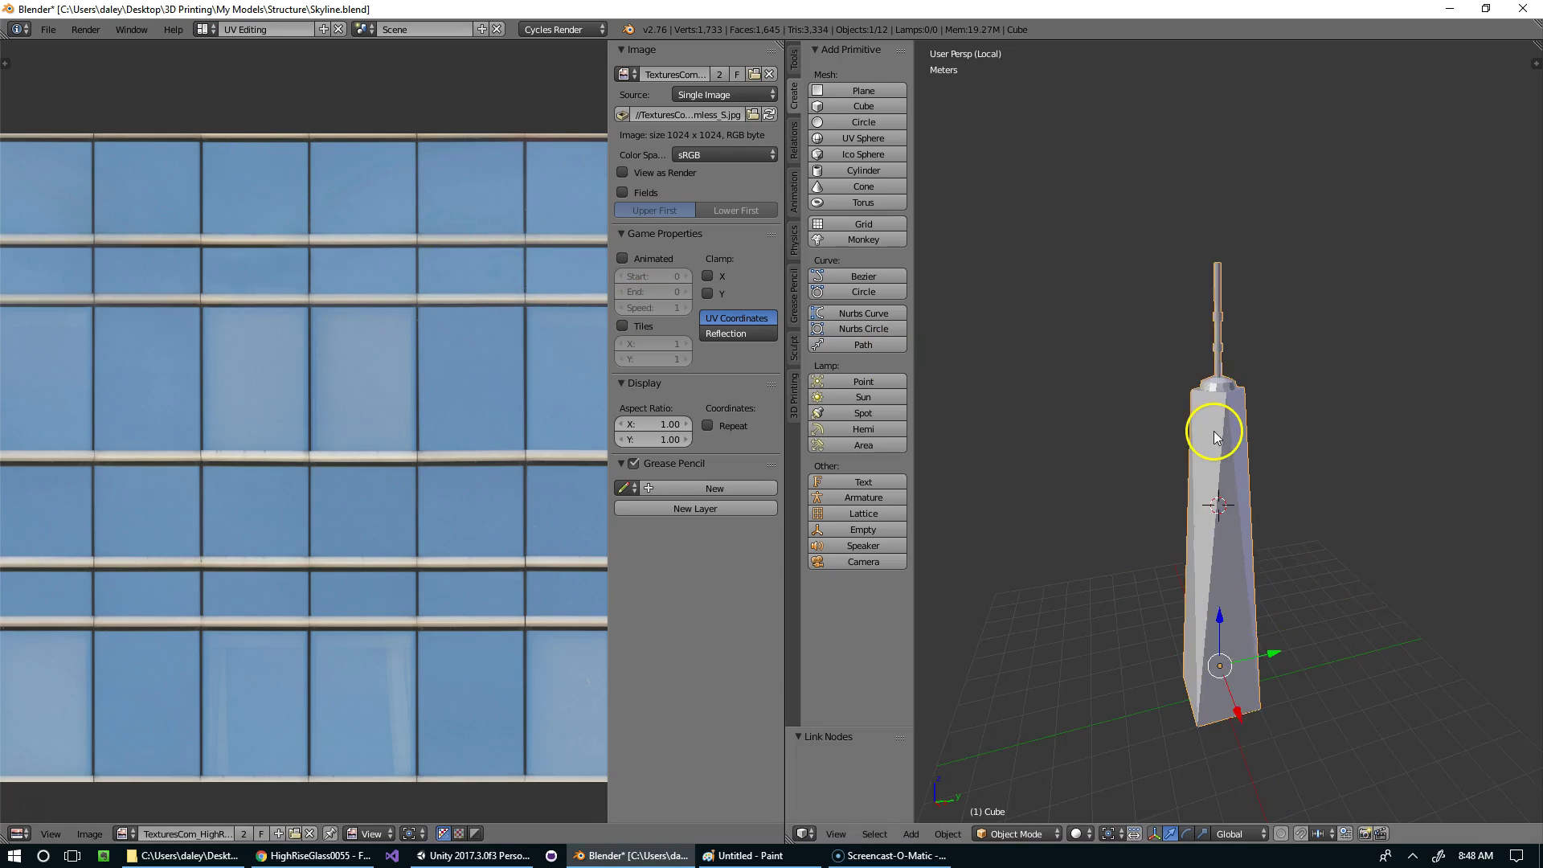
key("Tab")
middle_click_drag(1213, 432, 1173, 394)
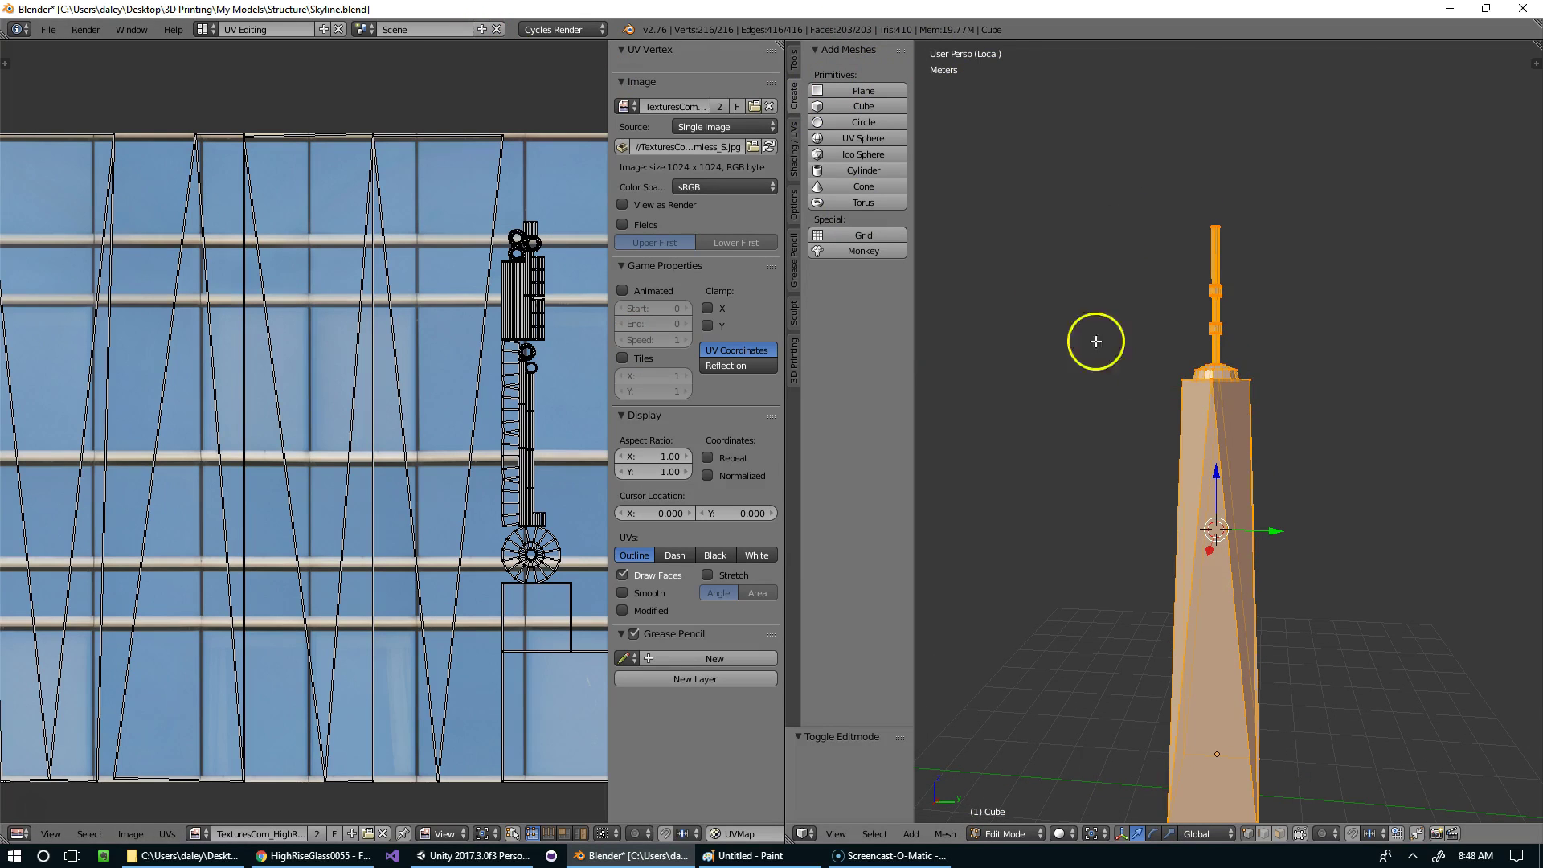
scroll(1223, 358, "down", 1)
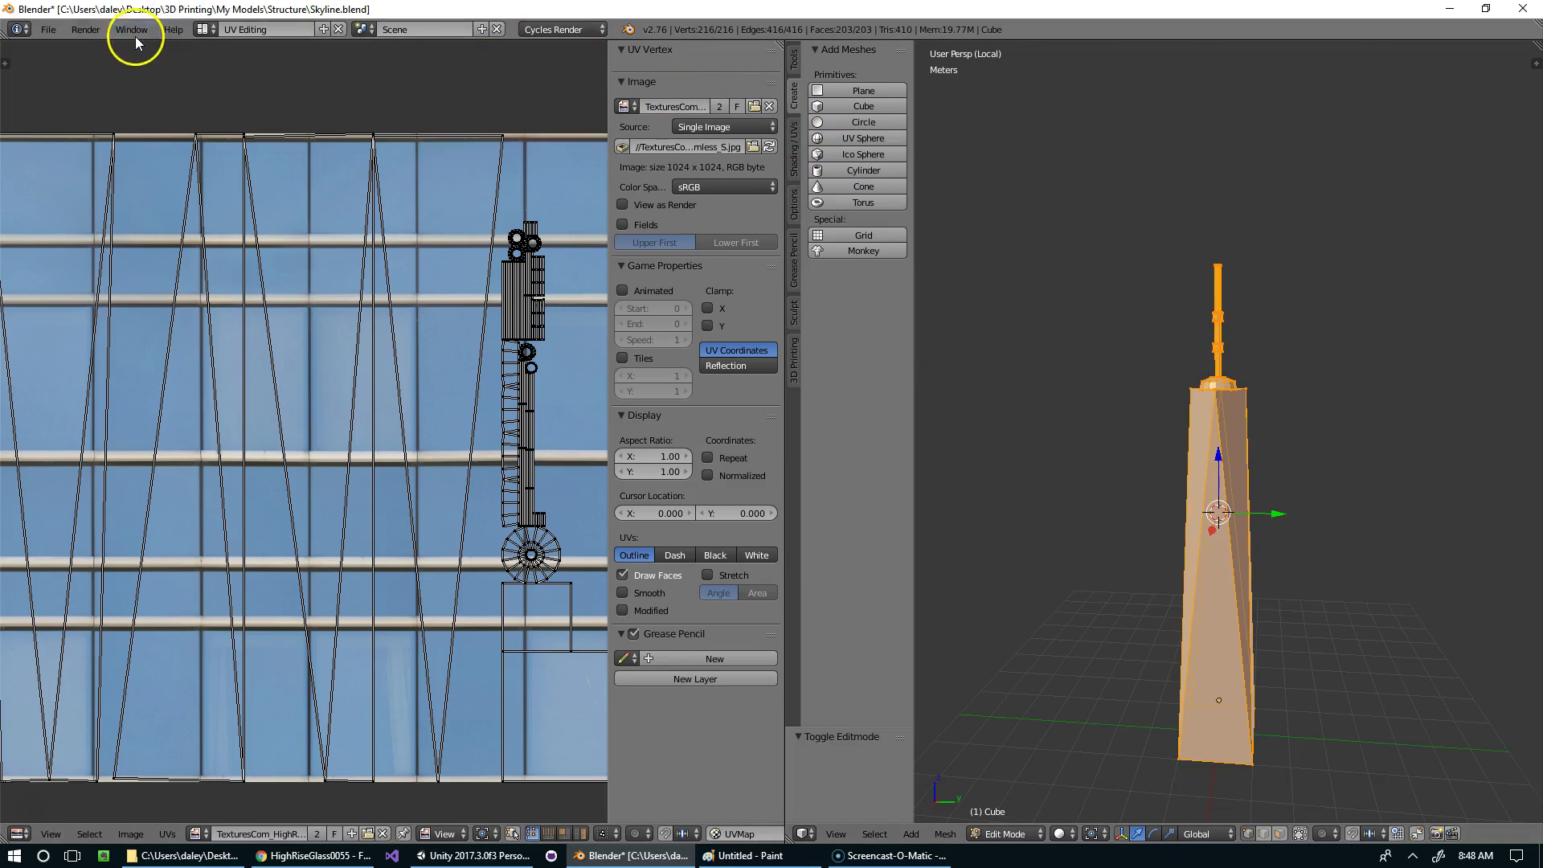
Step: Return to the Default layout and add a second material slot with a new material to the tower
left_click(203, 29)
left_click(229, 98)
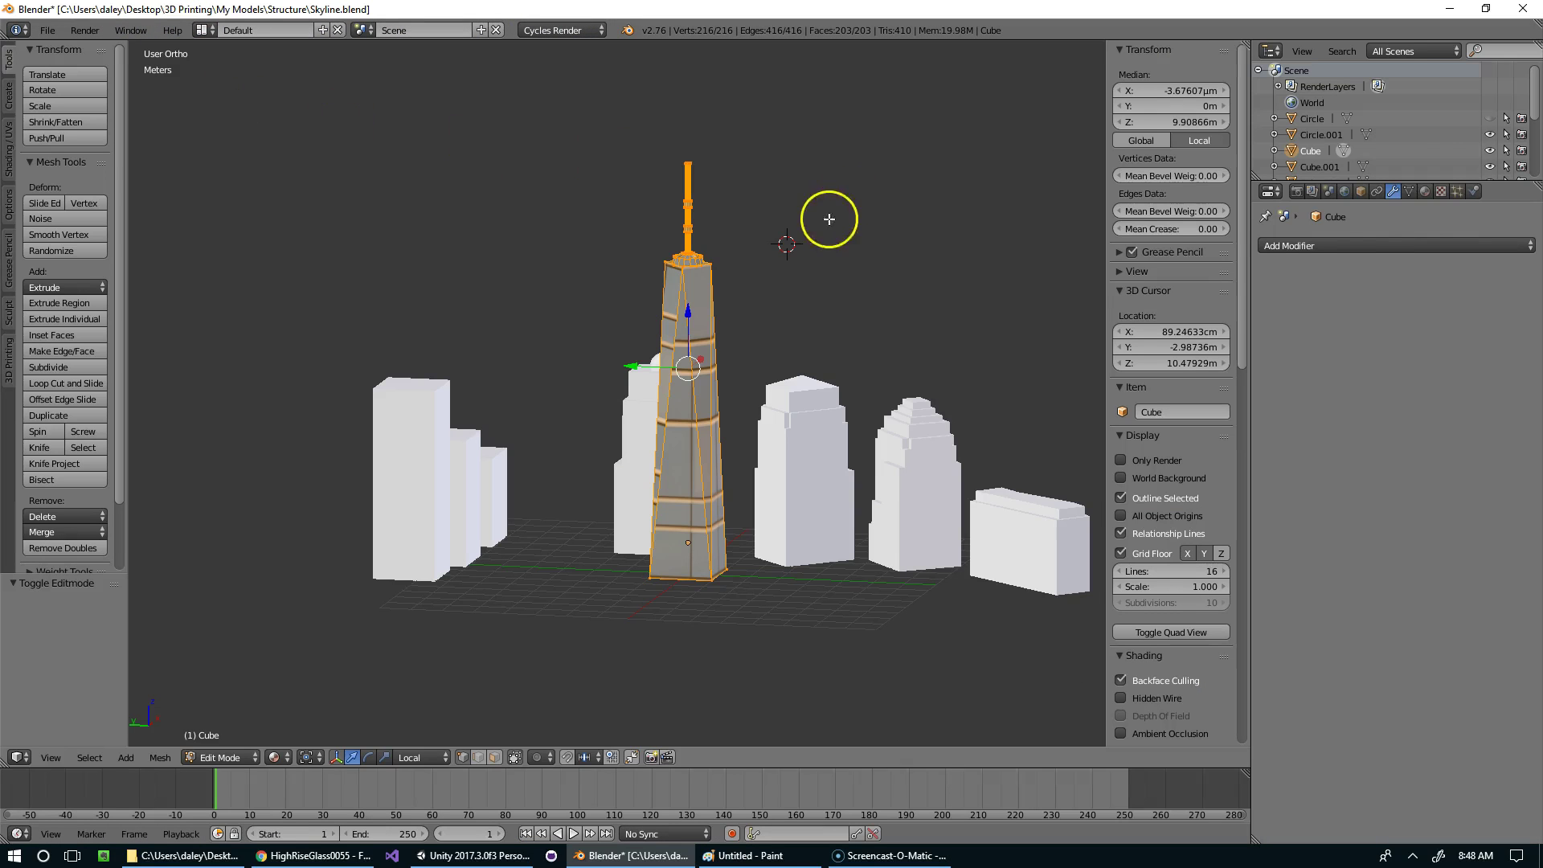
left_click(1423, 191)
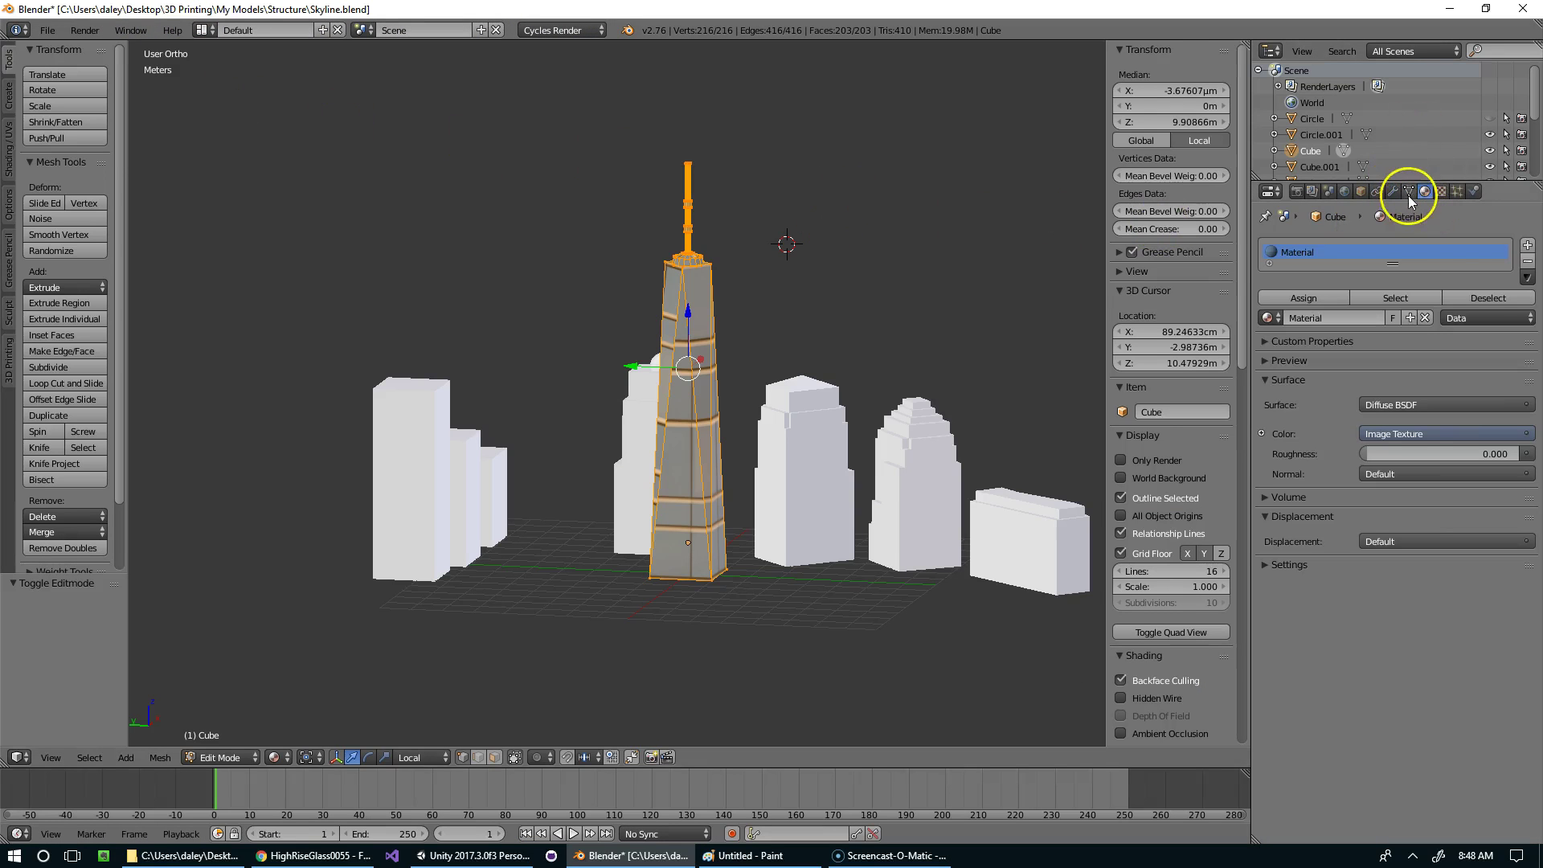
left_click(1527, 245)
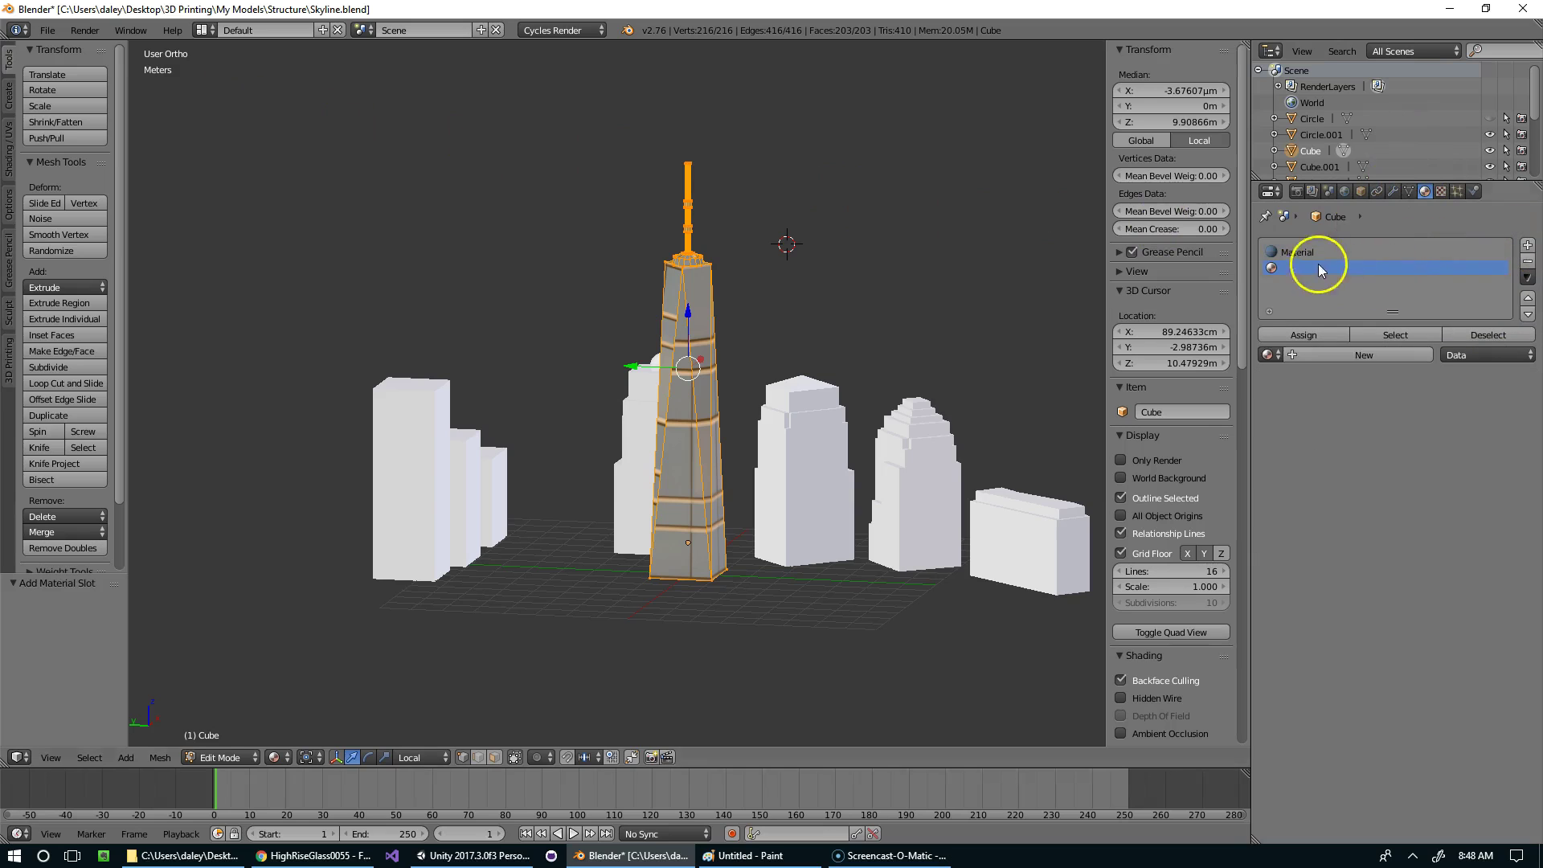
scroll(802, 320, "up", 5)
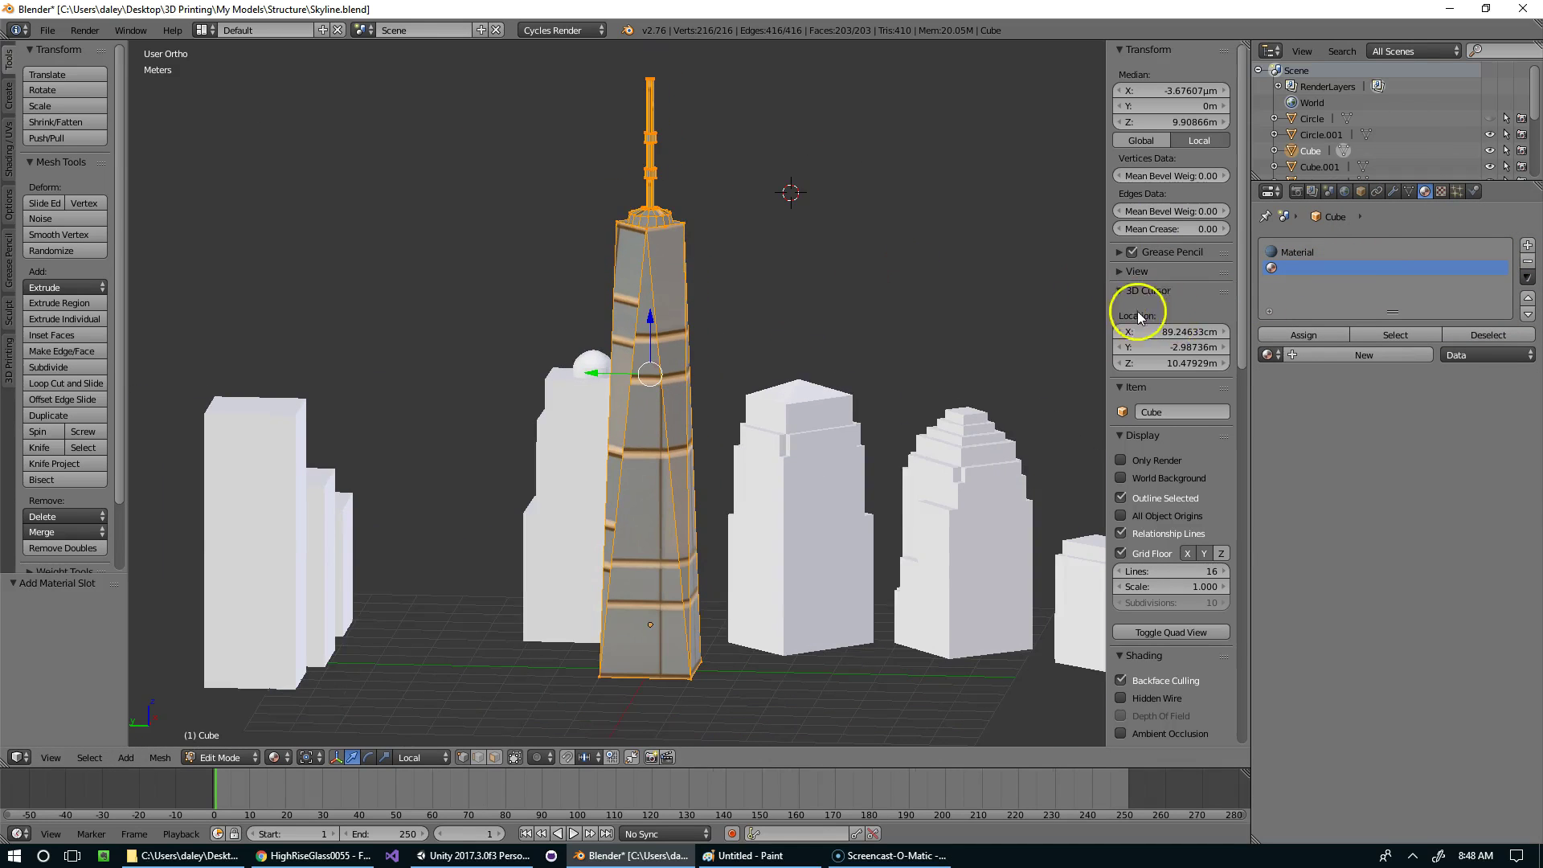
scroll(799, 336, "up", 2)
left_click(1319, 252)
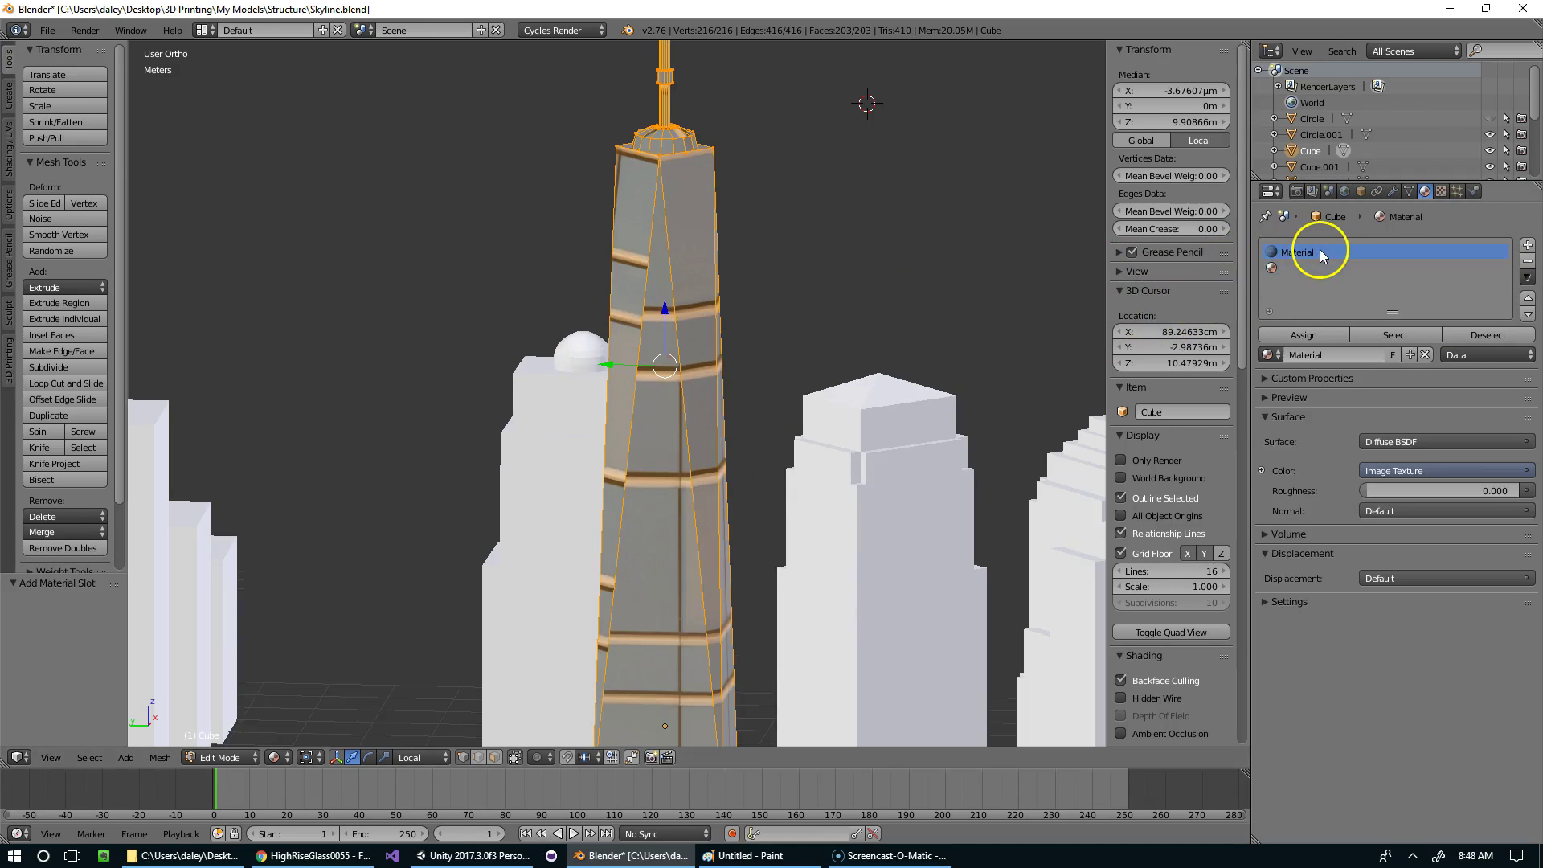
left_click(1290, 266)
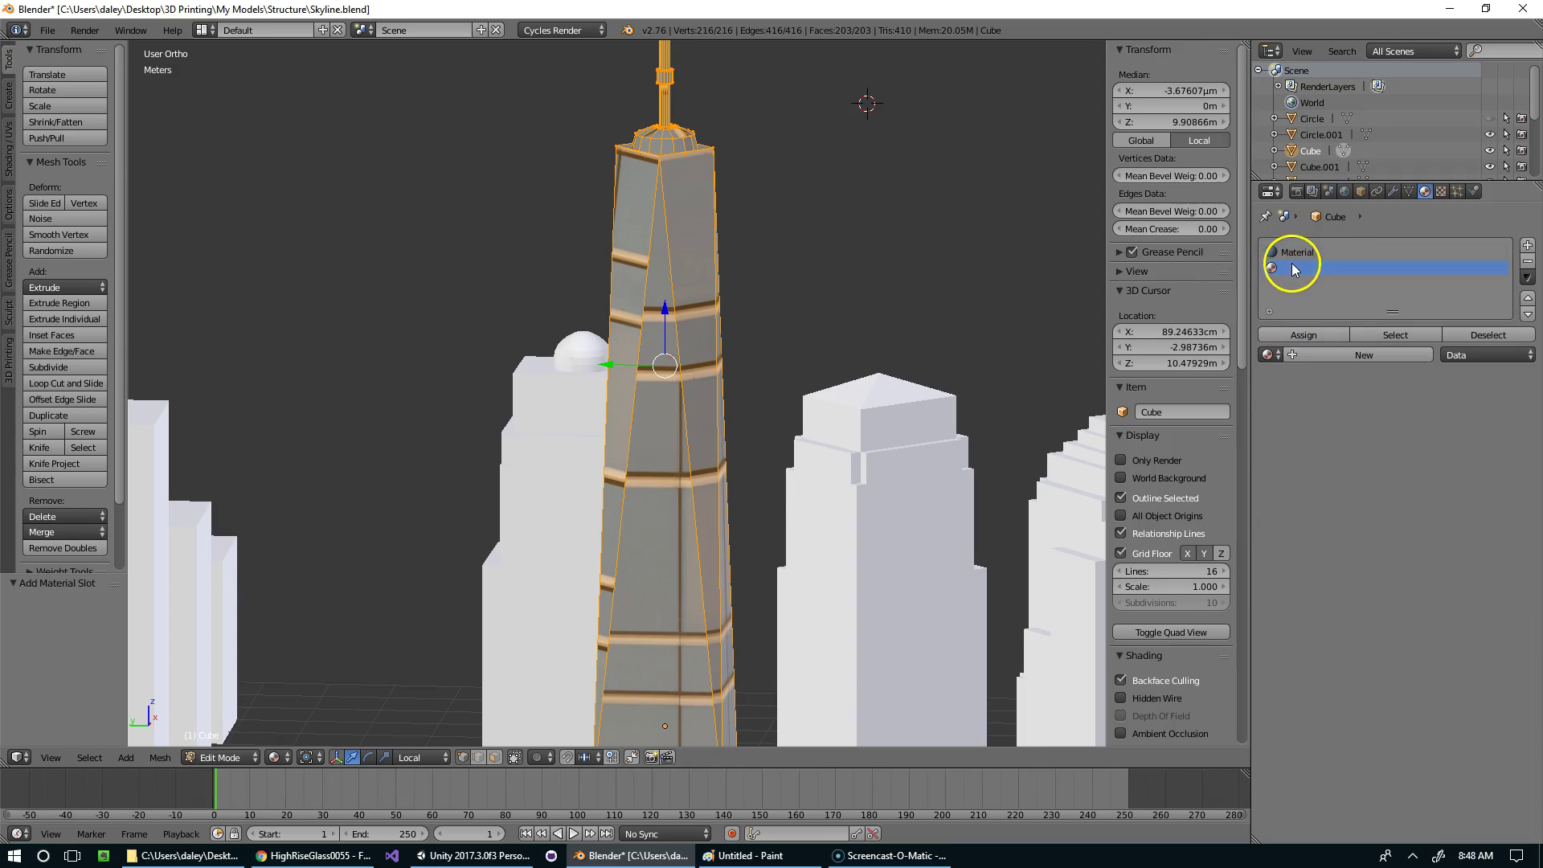
left_click(1322, 351)
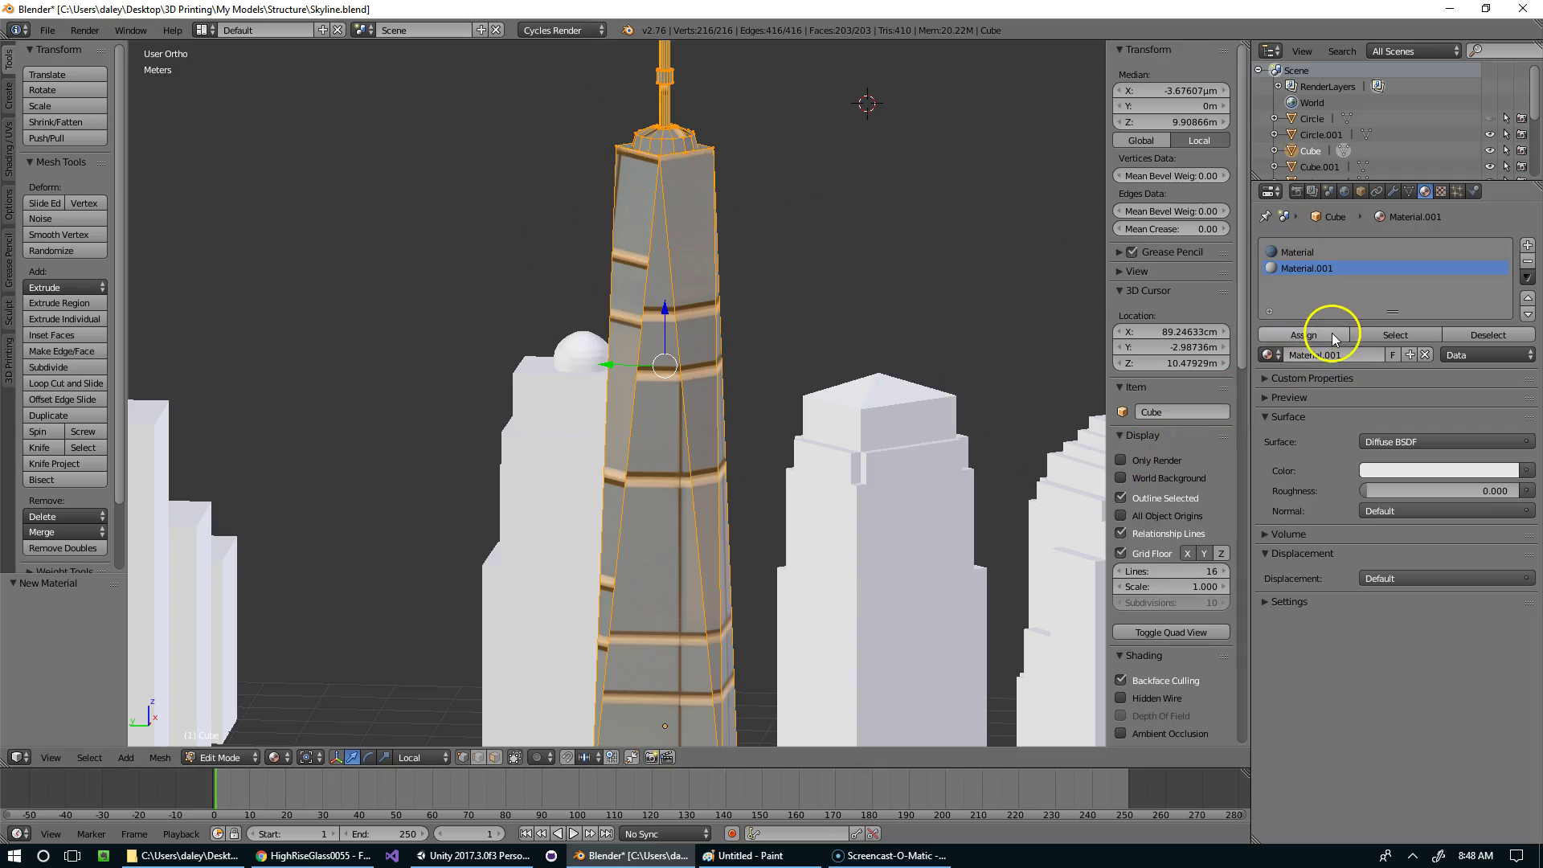
Step: Assign the new second material to the whole tower and darken its diffuse color to dark gray
left_click(1326, 333)
left_click(1413, 472)
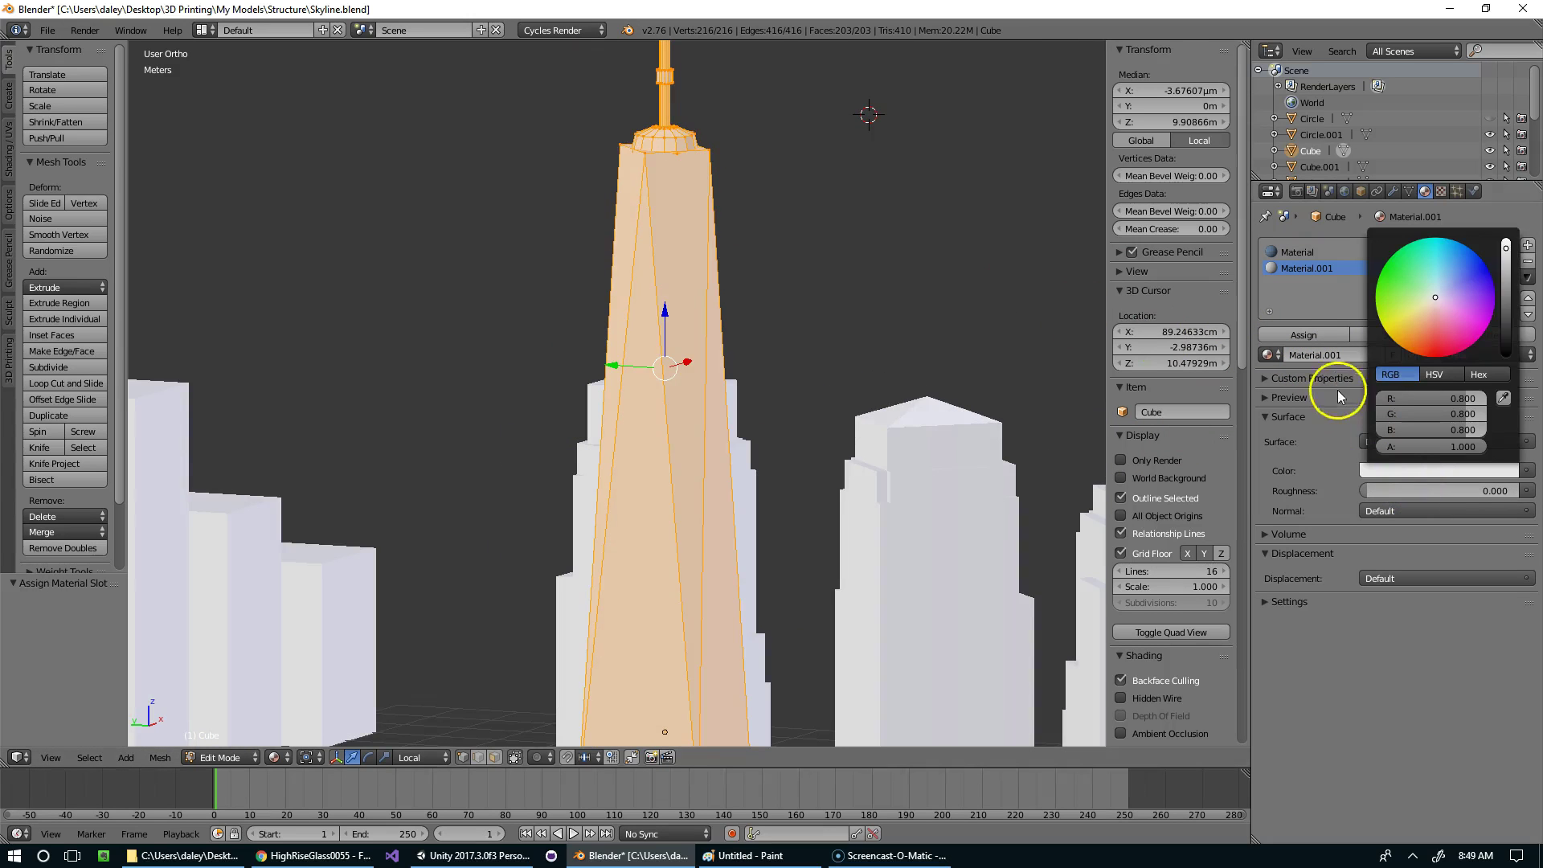
left_click_drag(1506, 280, 1505, 310)
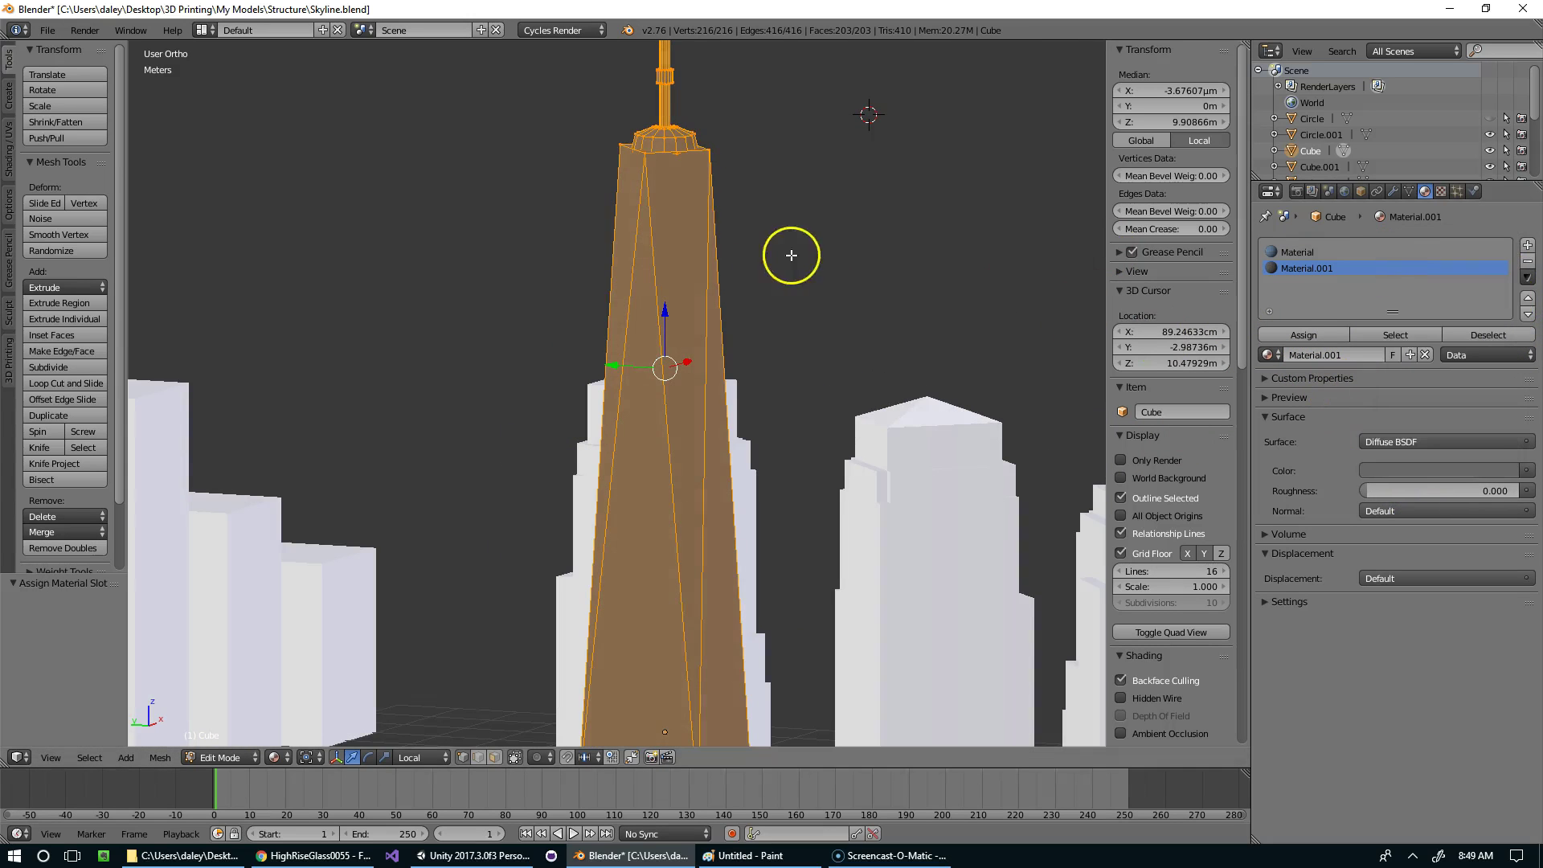
Step: Examine the dark gray tower's triangular faces and spire from several angles, including the right side view
middle_click_drag(633, 127, 652, 128)
scroll(827, 361, "down", 2)
scroll(804, 321, "up", 3)
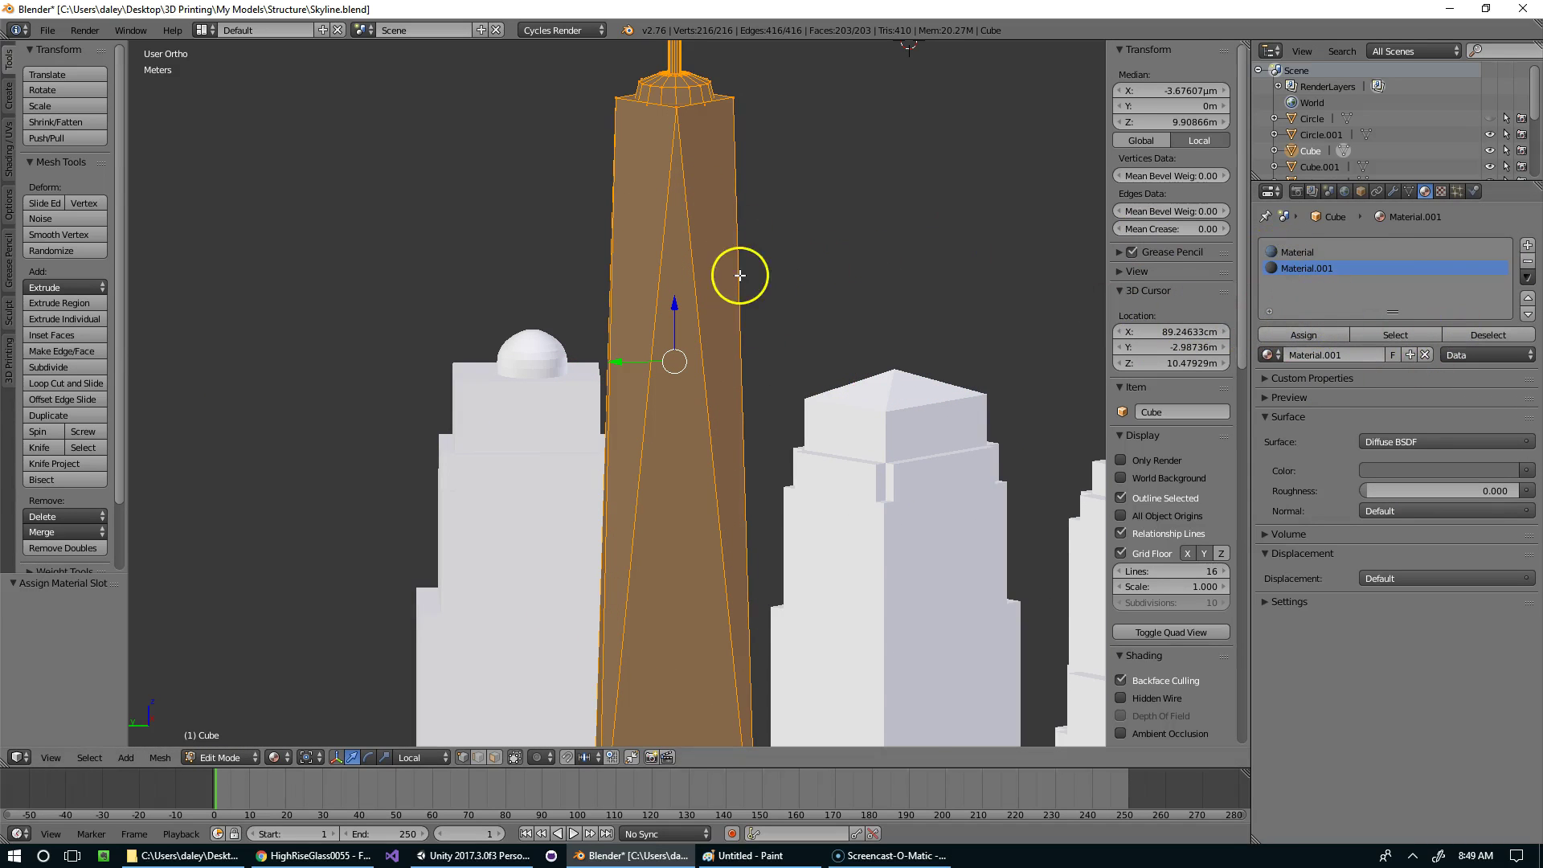
scroll(747, 251, "down", 2)
scroll(684, 252, "up", 3)
scroll(785, 249, "down", 3)
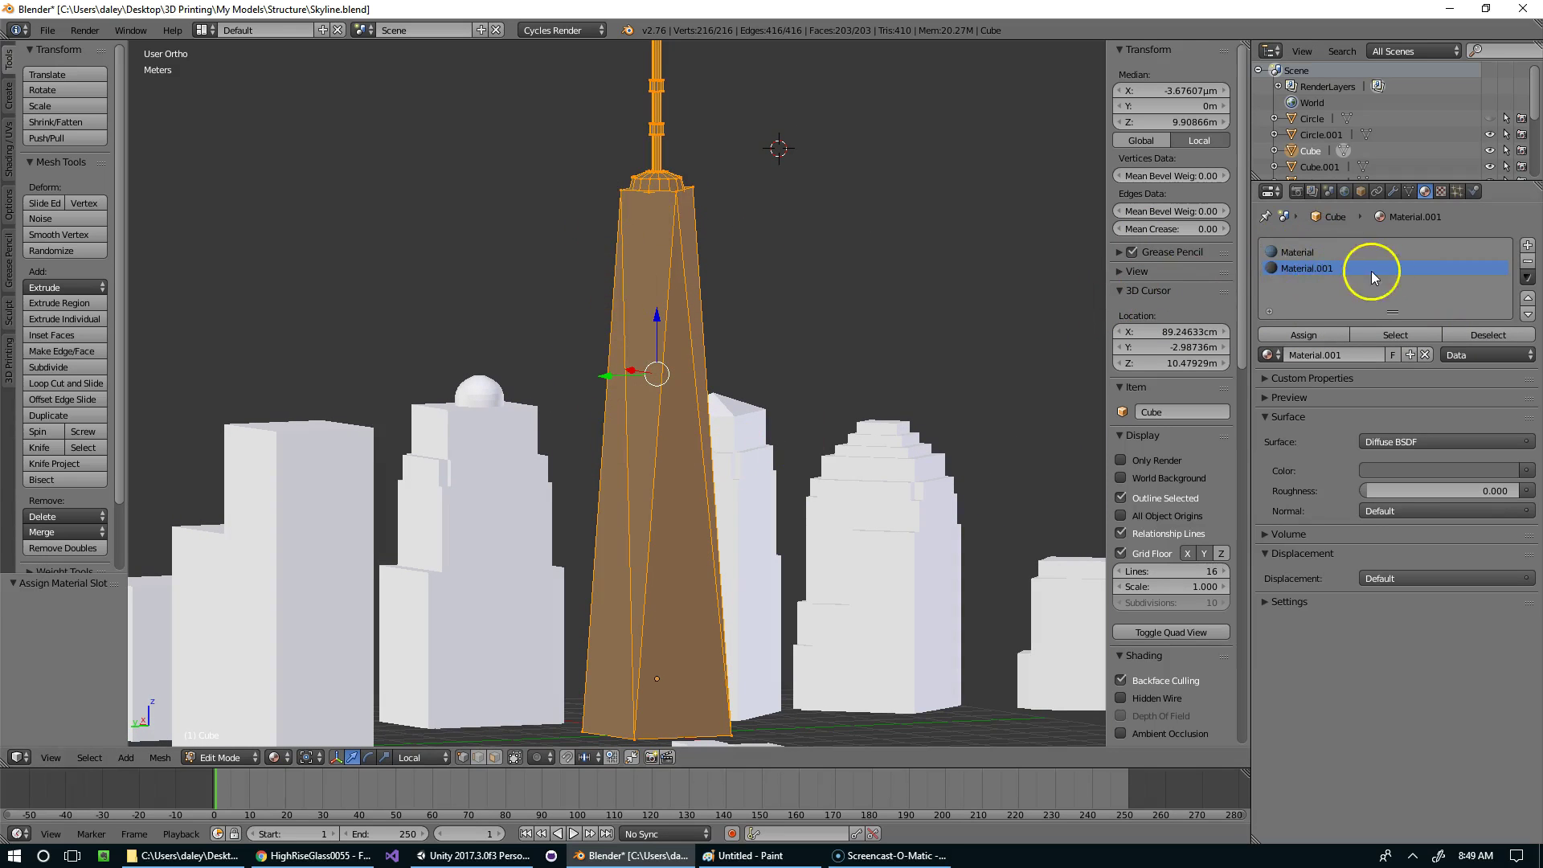
scroll(779, 272, "up", 2)
key("Tab")
key("Tab")
scroll(710, 263, "down", 3)
key("KP_3")
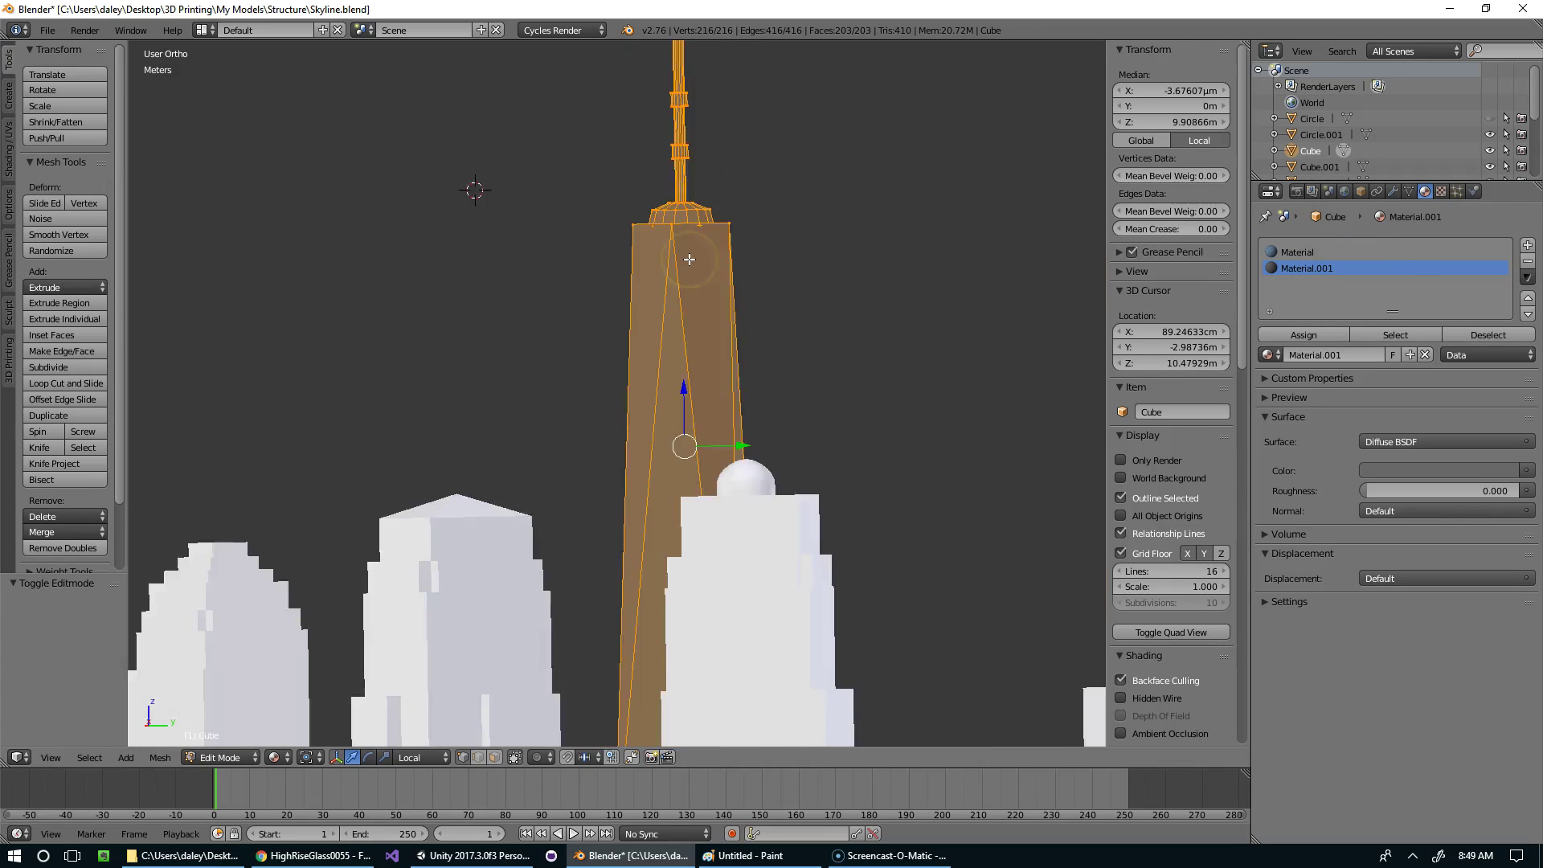
scroll(689, 260, "down", 1)
middle_click_drag(637, 348, 654, 320, "shift")
scroll(649, 346, "up", 1)
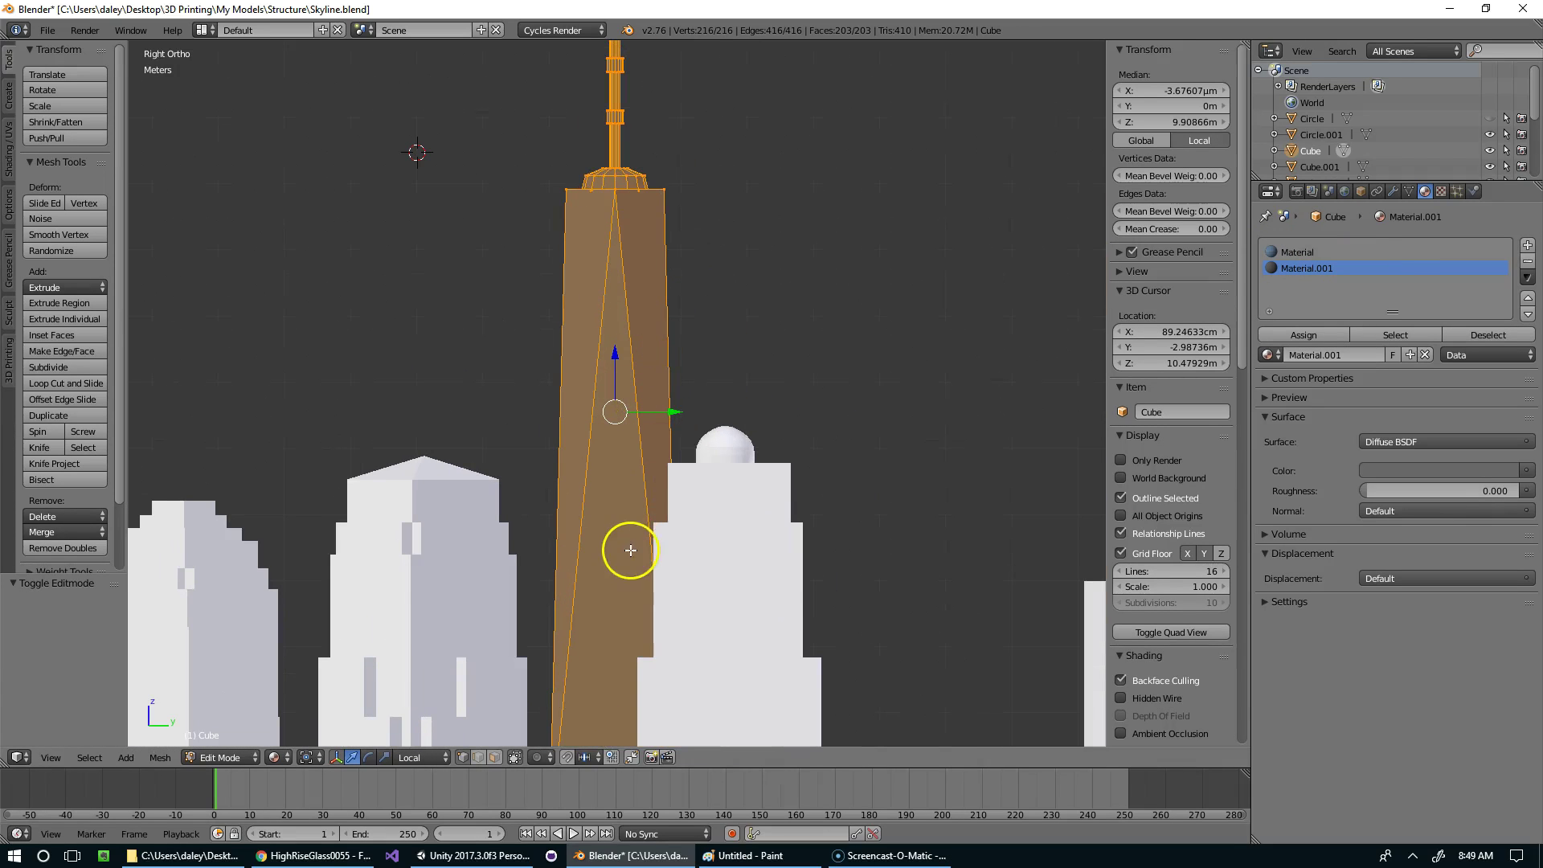
middle_click_drag(631, 533, 578, 490)
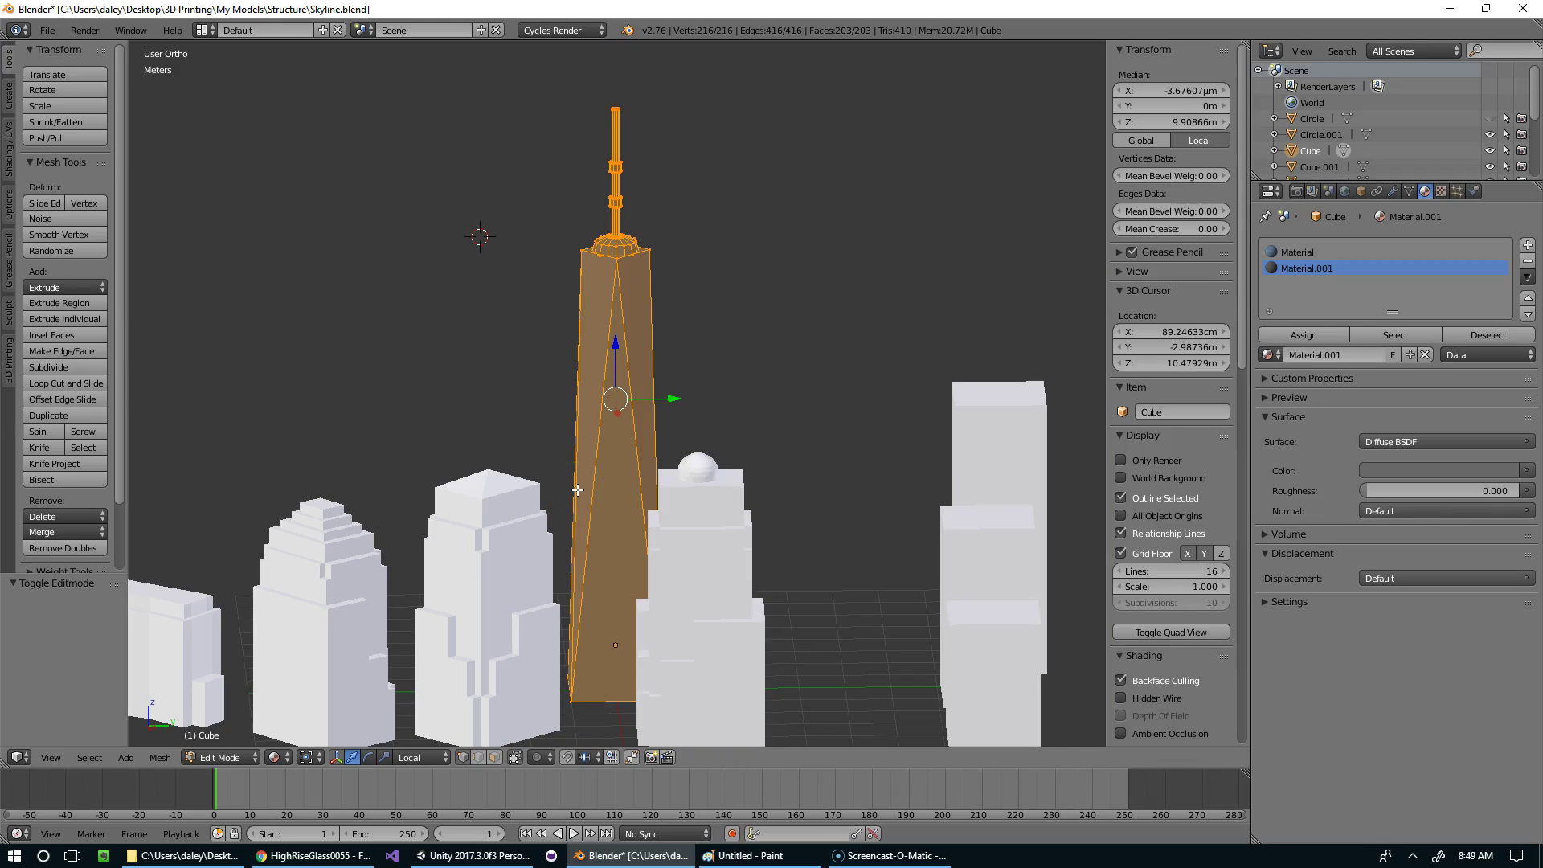
Step: Isolate the tower in local view and set its Edit Mode selection to faces
key("Tab")
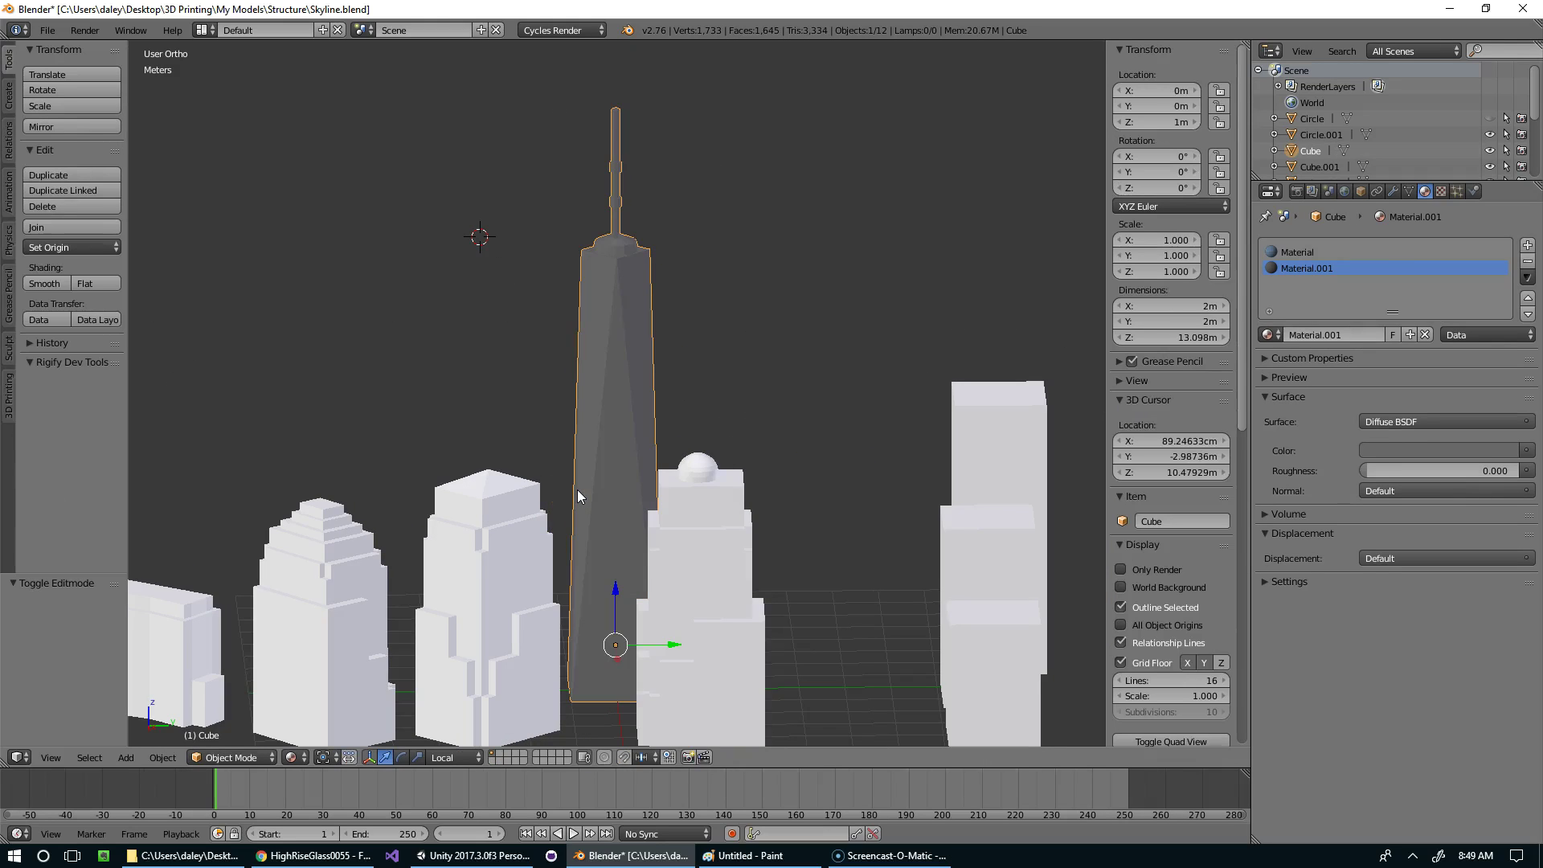
key("KP_Divide")
scroll(707, 340, "up", 3)
scroll(661, 400, "down", 2)
key("Tab")
key("ctrl+Tab")
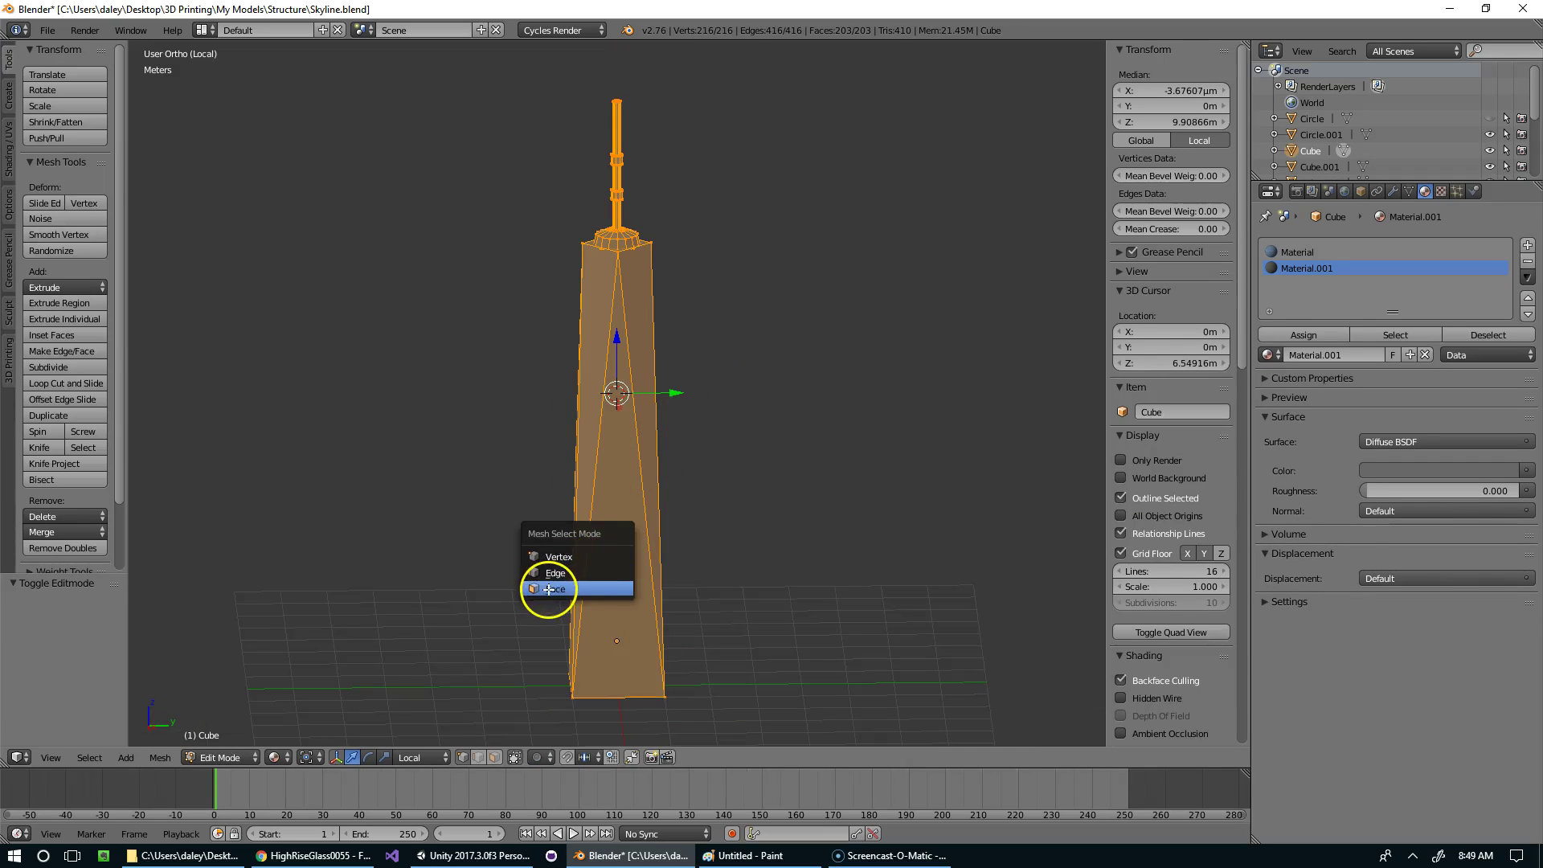
left_click(567, 590)
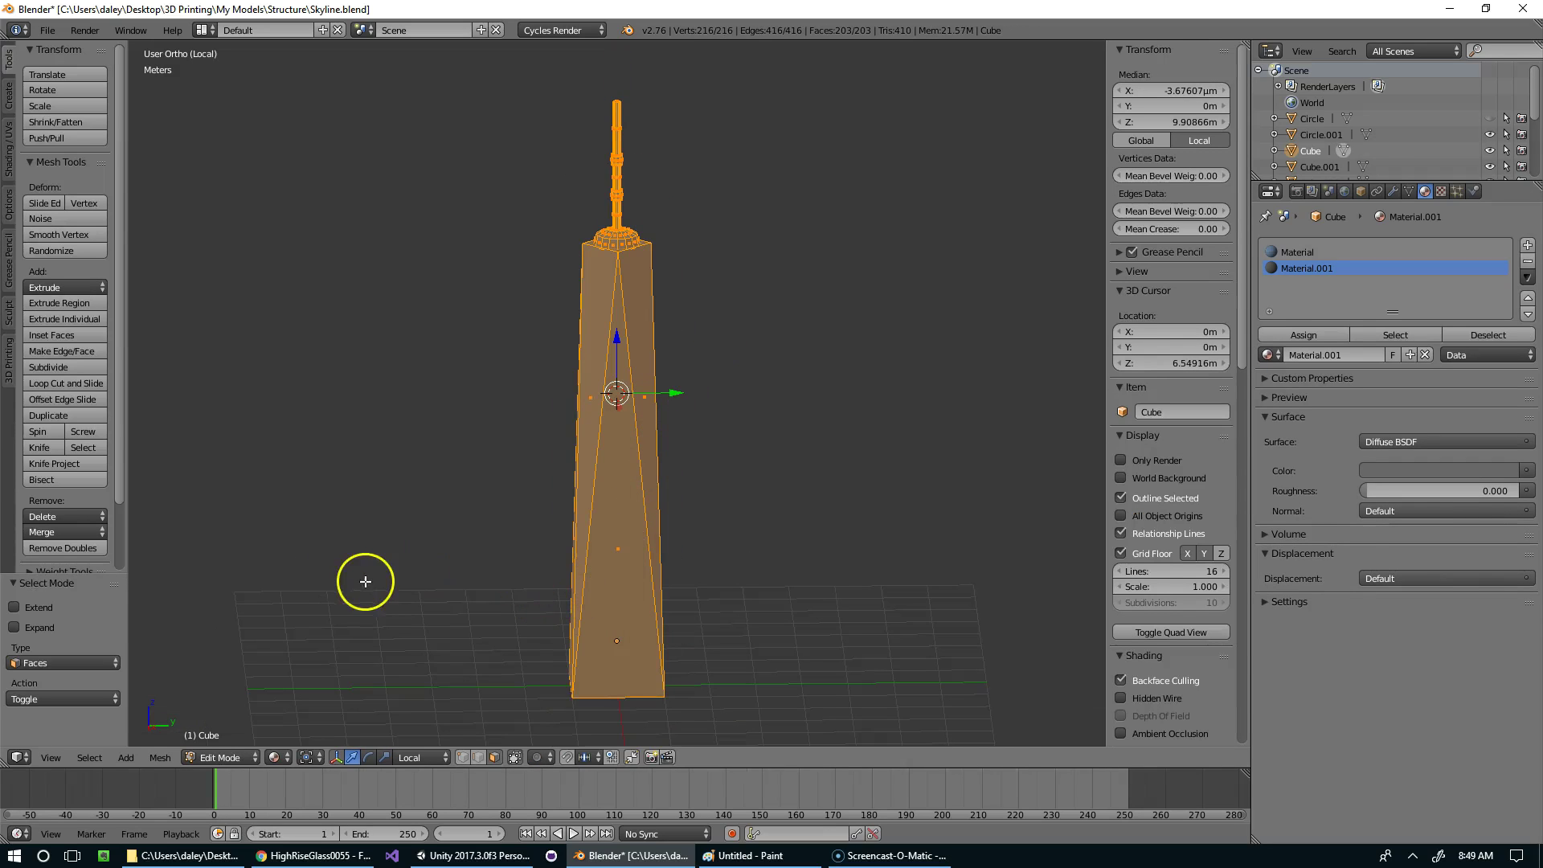
key("ctrl+Tab")
left_click(354, 588)
Step: Turn on the Screencast Keys display
scroll(723, 599, "down", 2)
scroll(1103, 613, "down", 15)
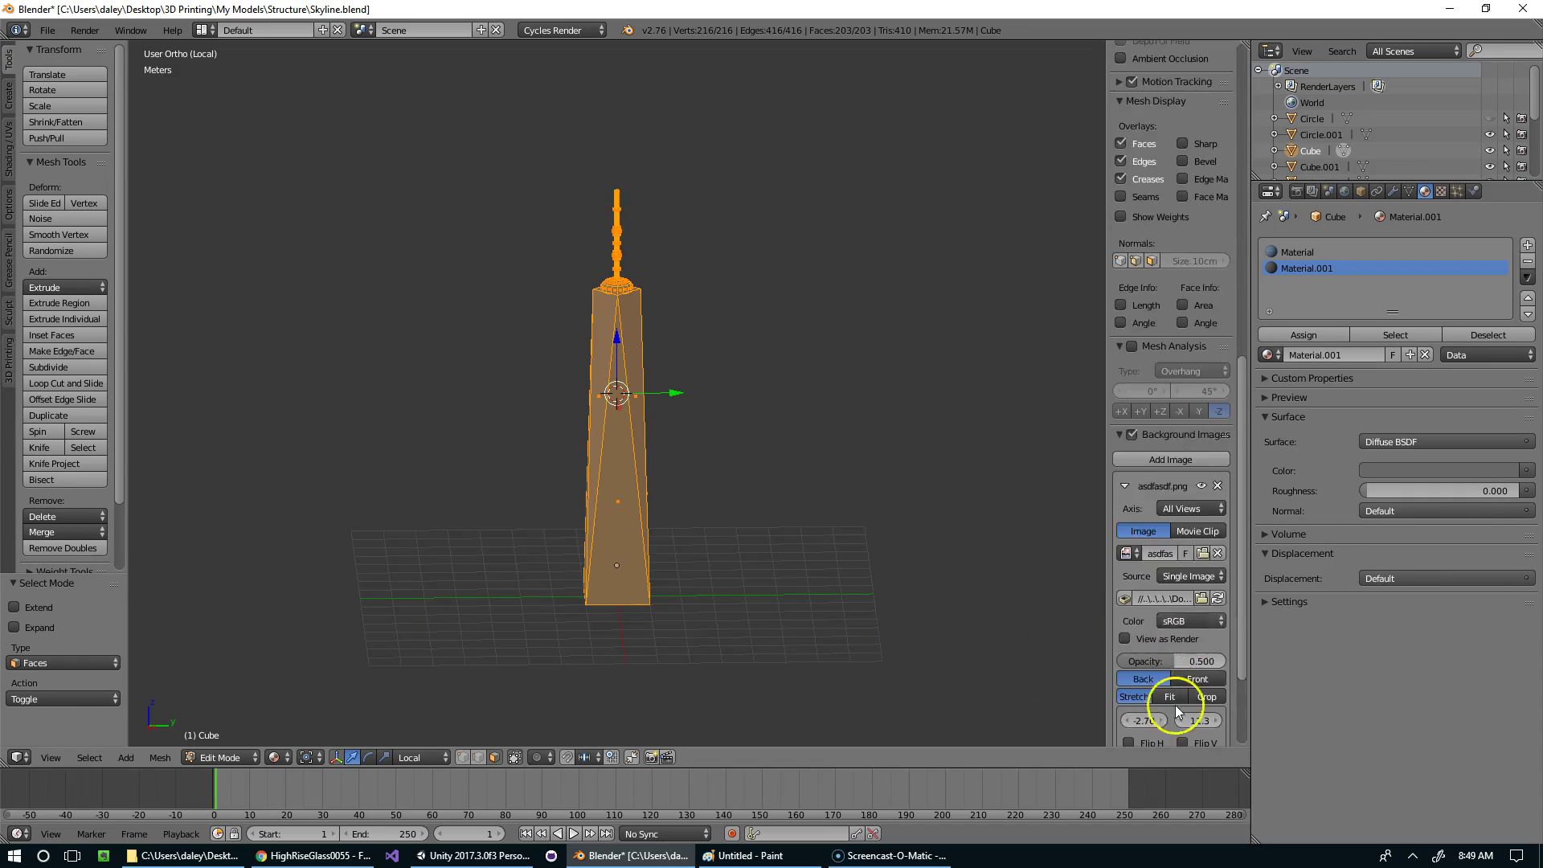
left_click(1159, 724)
Step: Select the tower's right-side upright triangular face and unwrap it with Project From View in the right orthographic view
scroll(729, 479, "up", 5)
right_click(606, 552)
scroll(681, 432, "down", 1)
key("KP_3")
key("KP_5")
key("KP_5")
scroll(681, 433, "down", 3, "shift")
scroll(682, 424, "down", 3)
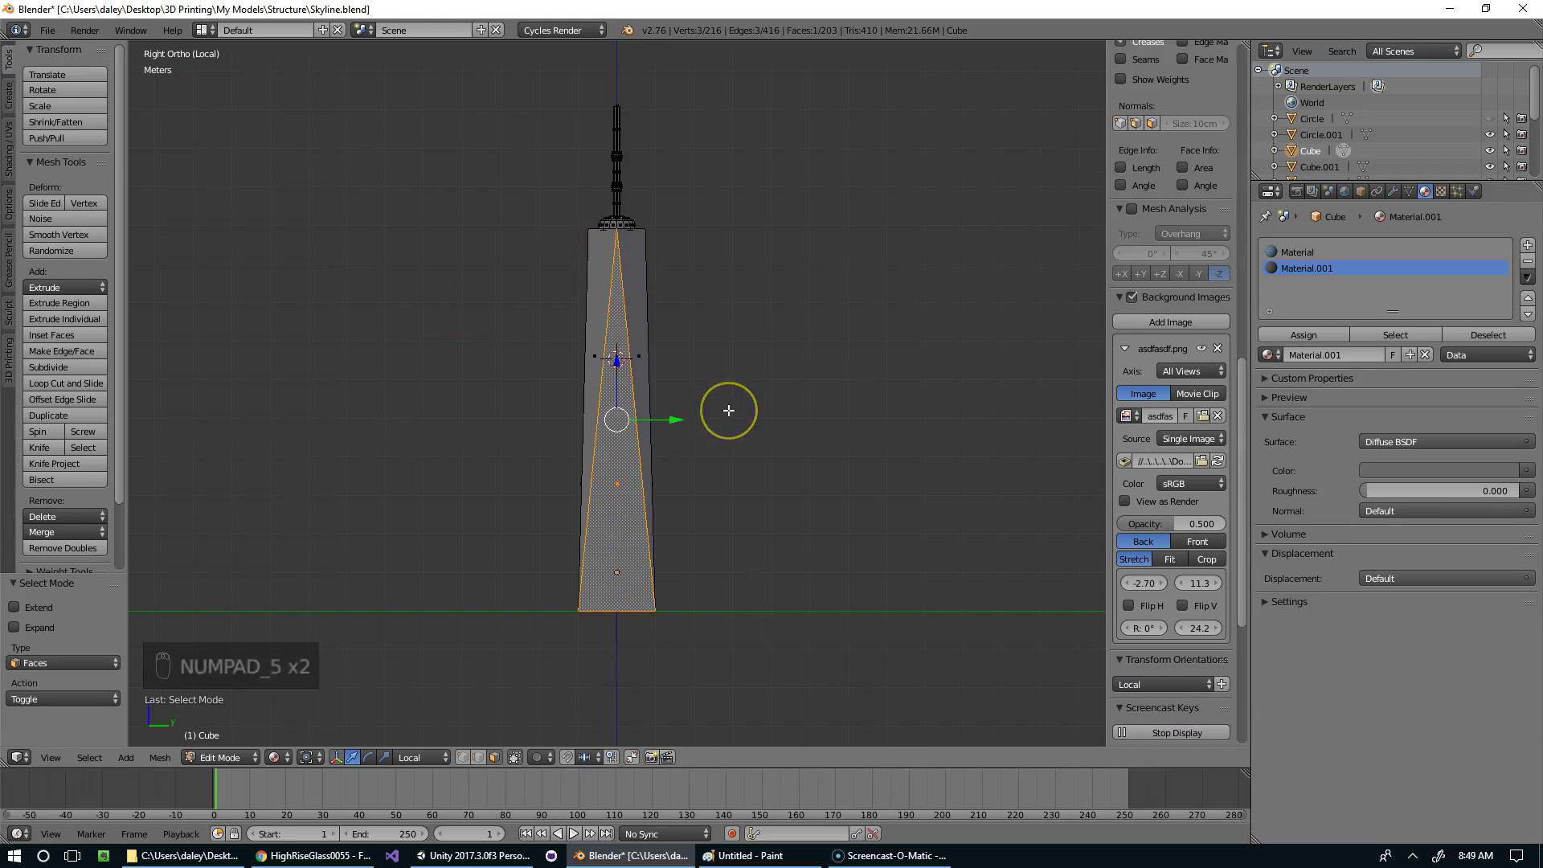
key("u")
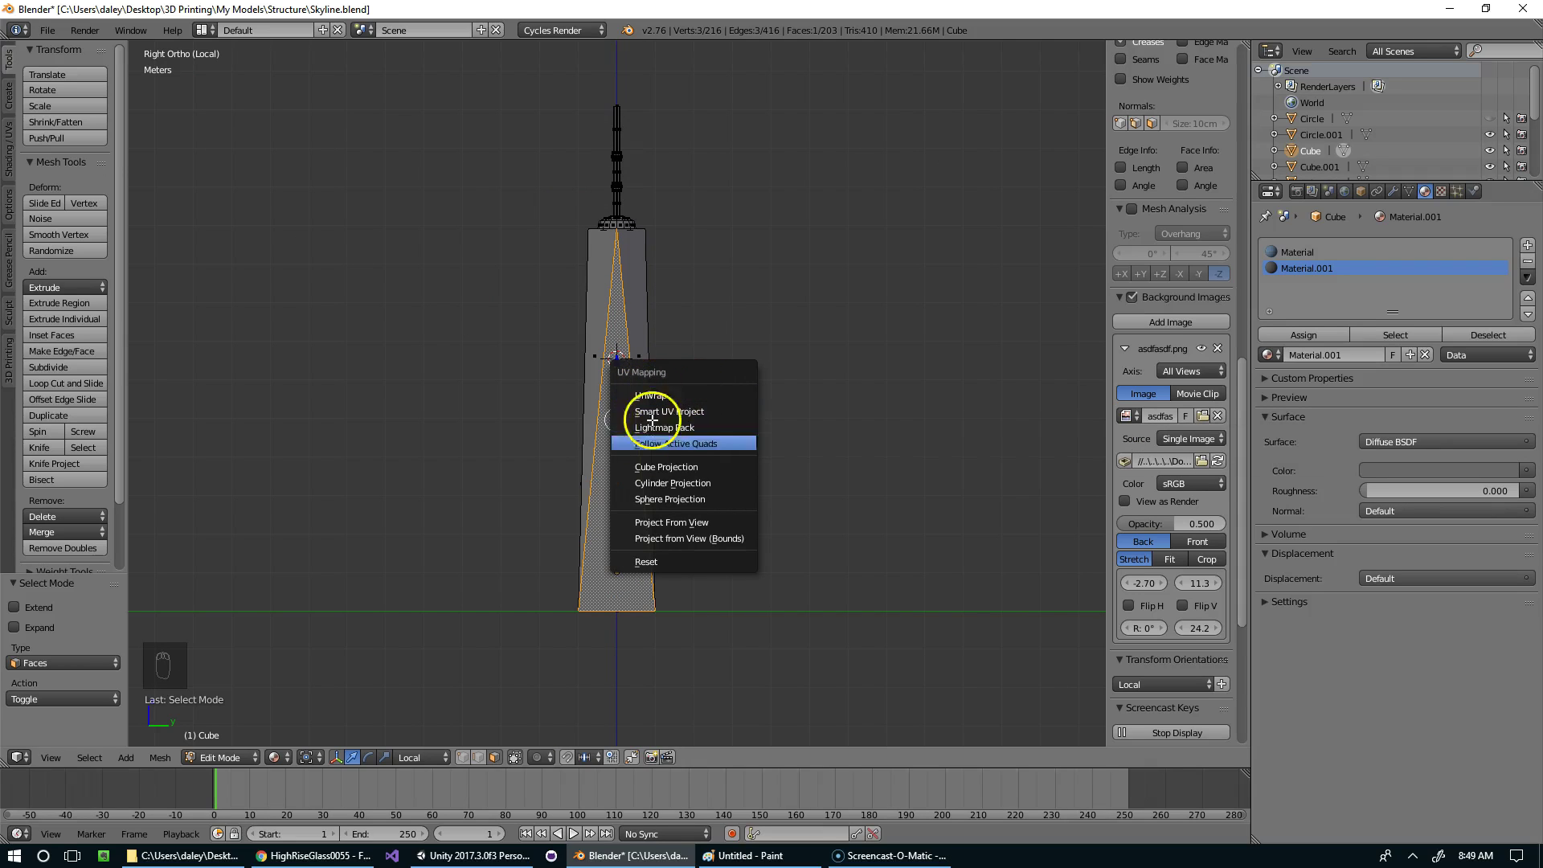
left_click(659, 521)
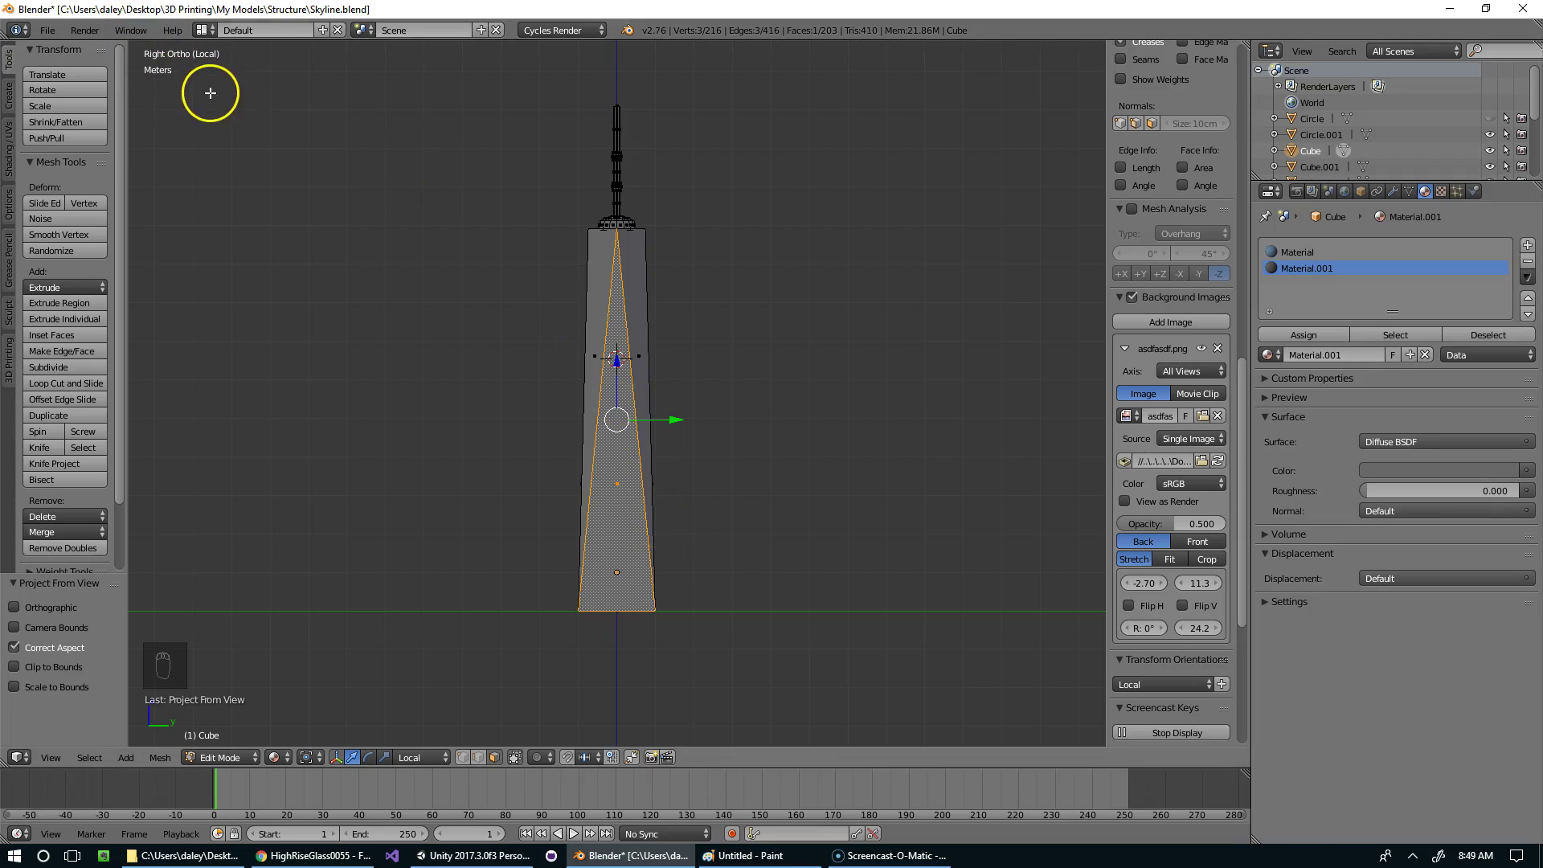
Step: Unwrap the inverted triangular face between the tower's right and front sides with Project From View, facing it squarely
key("KP_3")
key("KP_5")
key("KP_5")
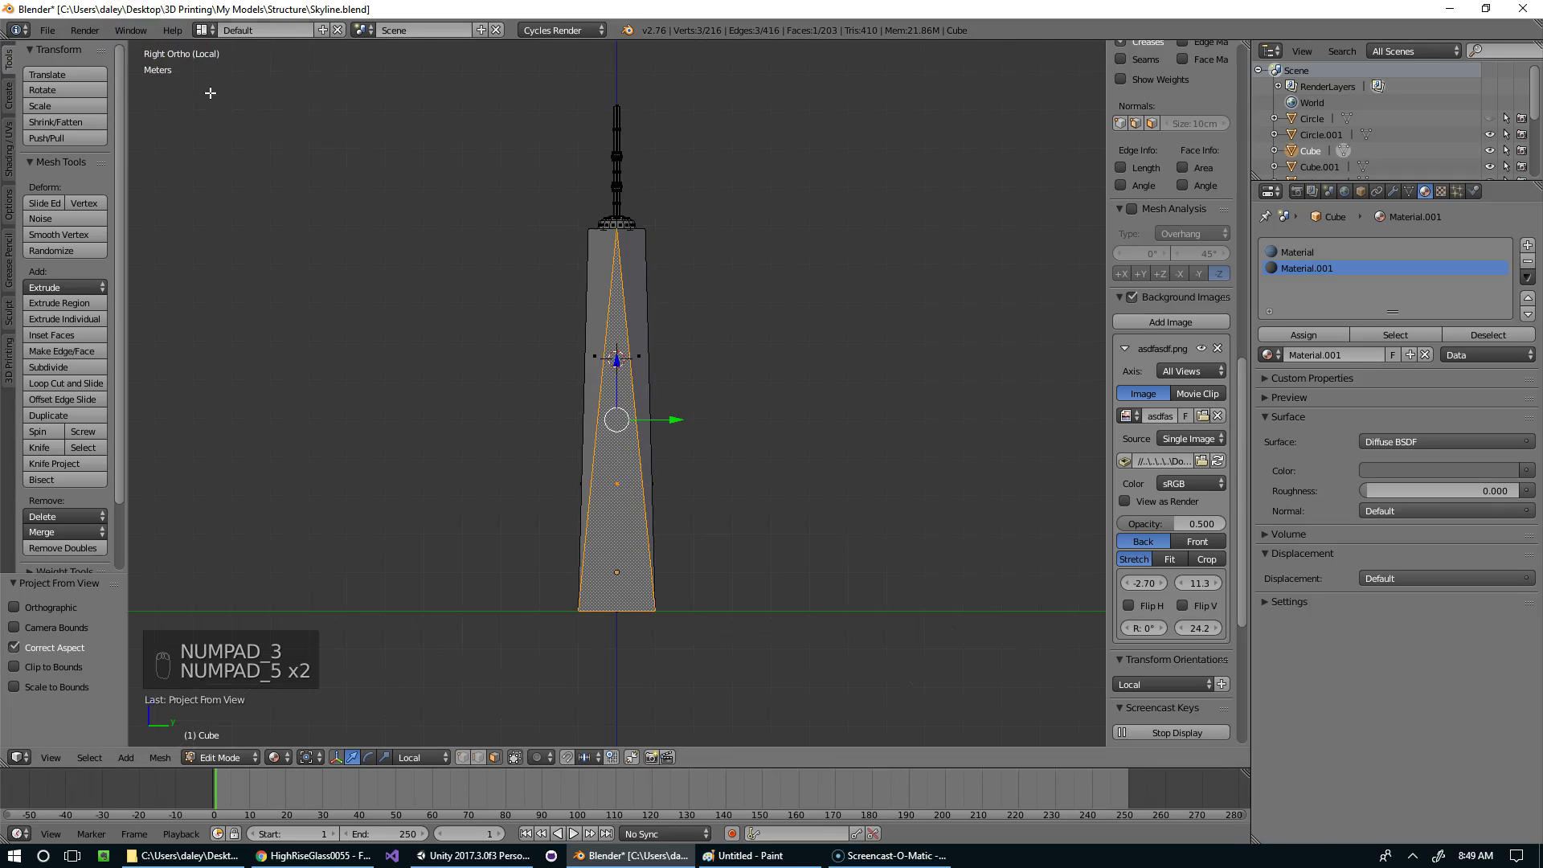
key("KP_4")
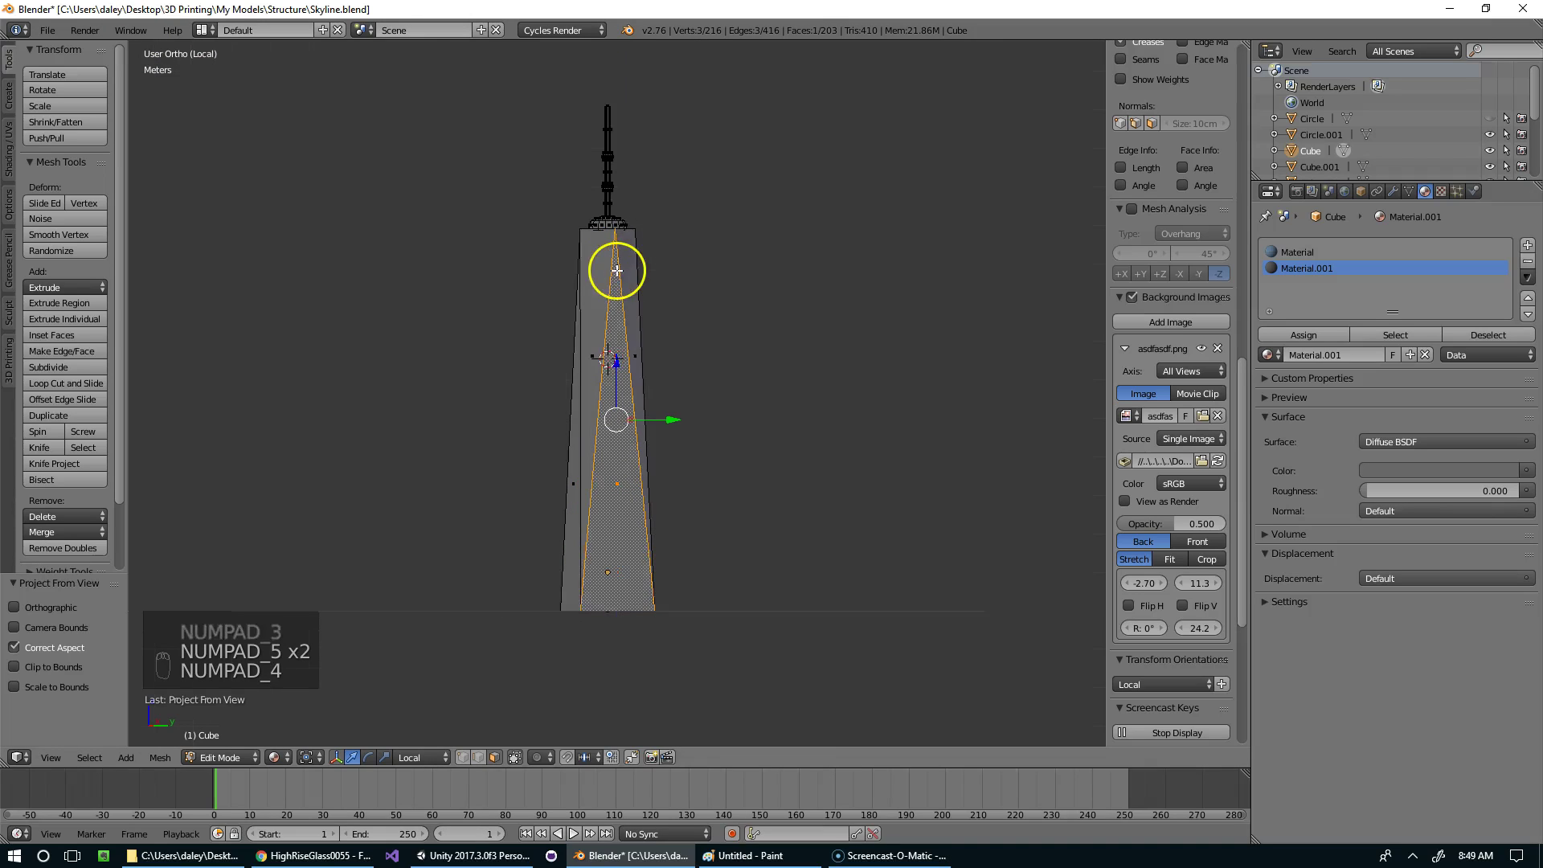
key("KP_4")
key("KP_4")
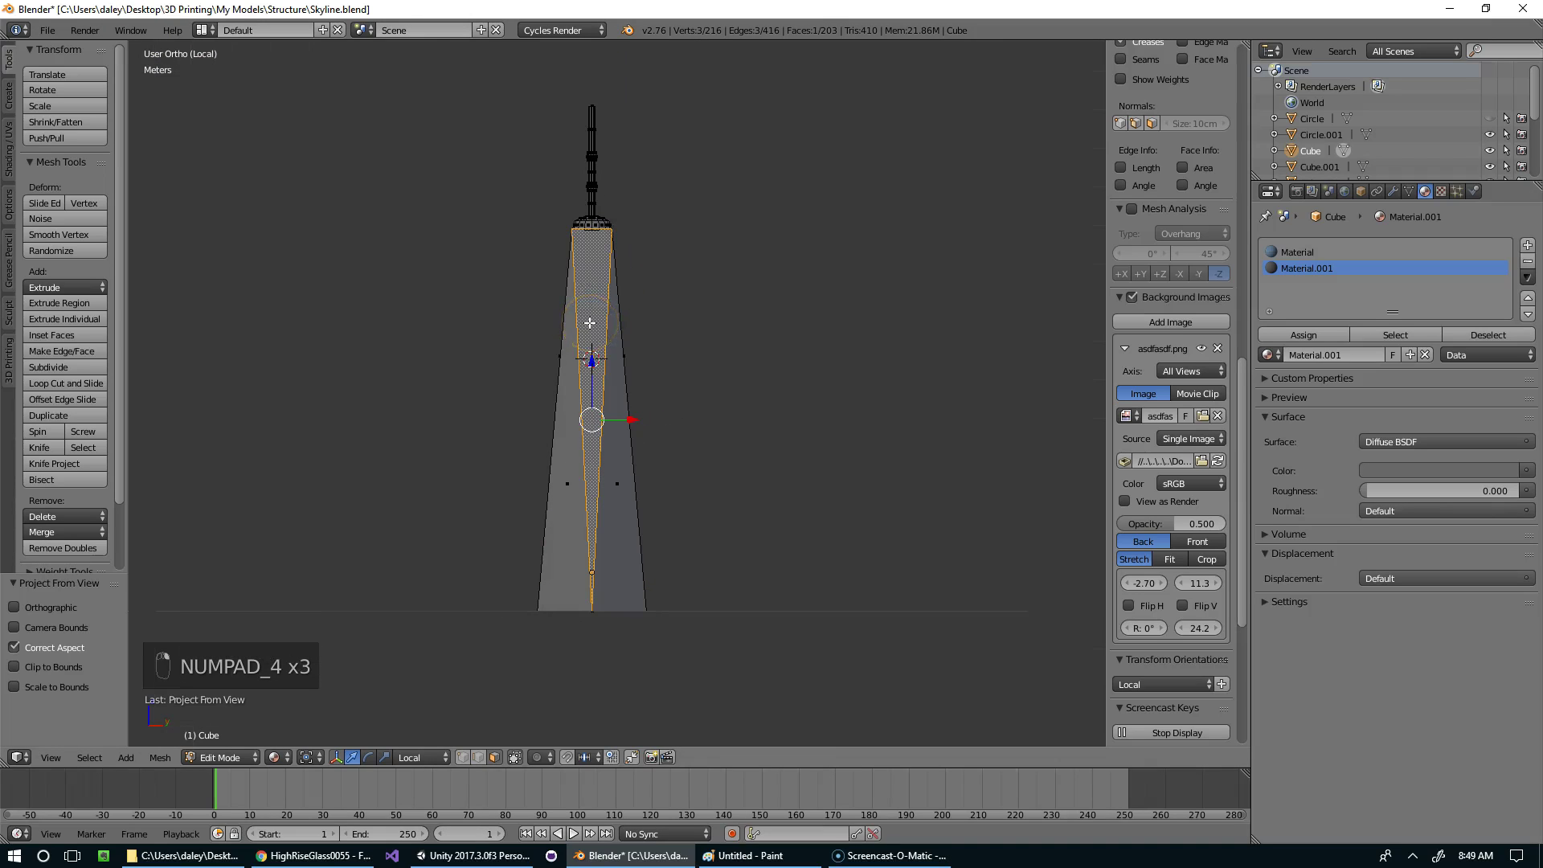
key("u")
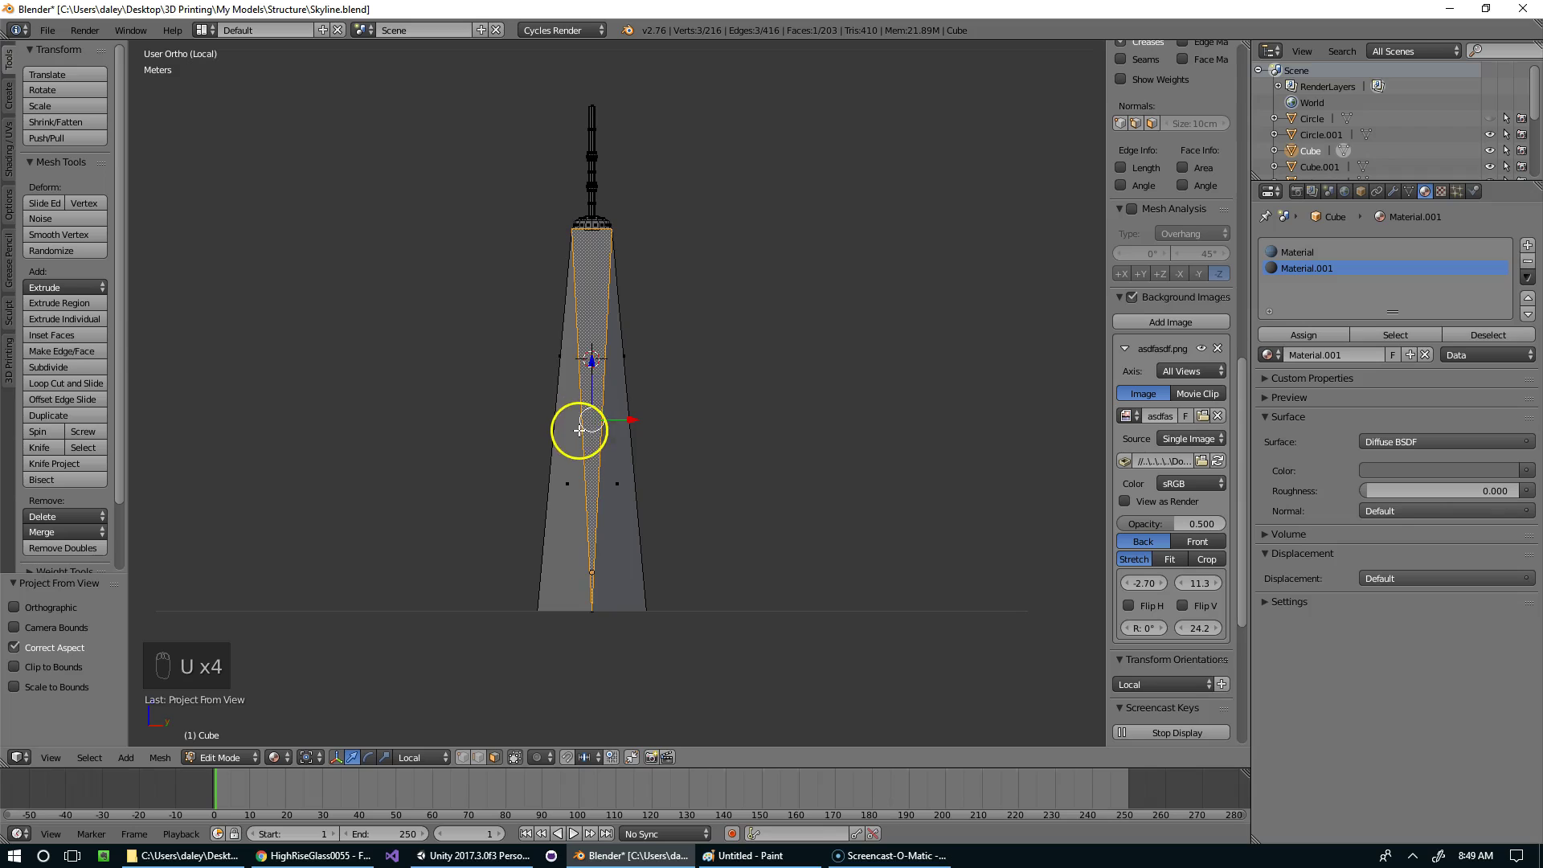
Step: Unwrap the upright triangular face on the tower's front side with Project From View, looking straight at it
key("KP_4")
key("KP_4")
key("KP_4")
key("KP_4")
key("KP_4")
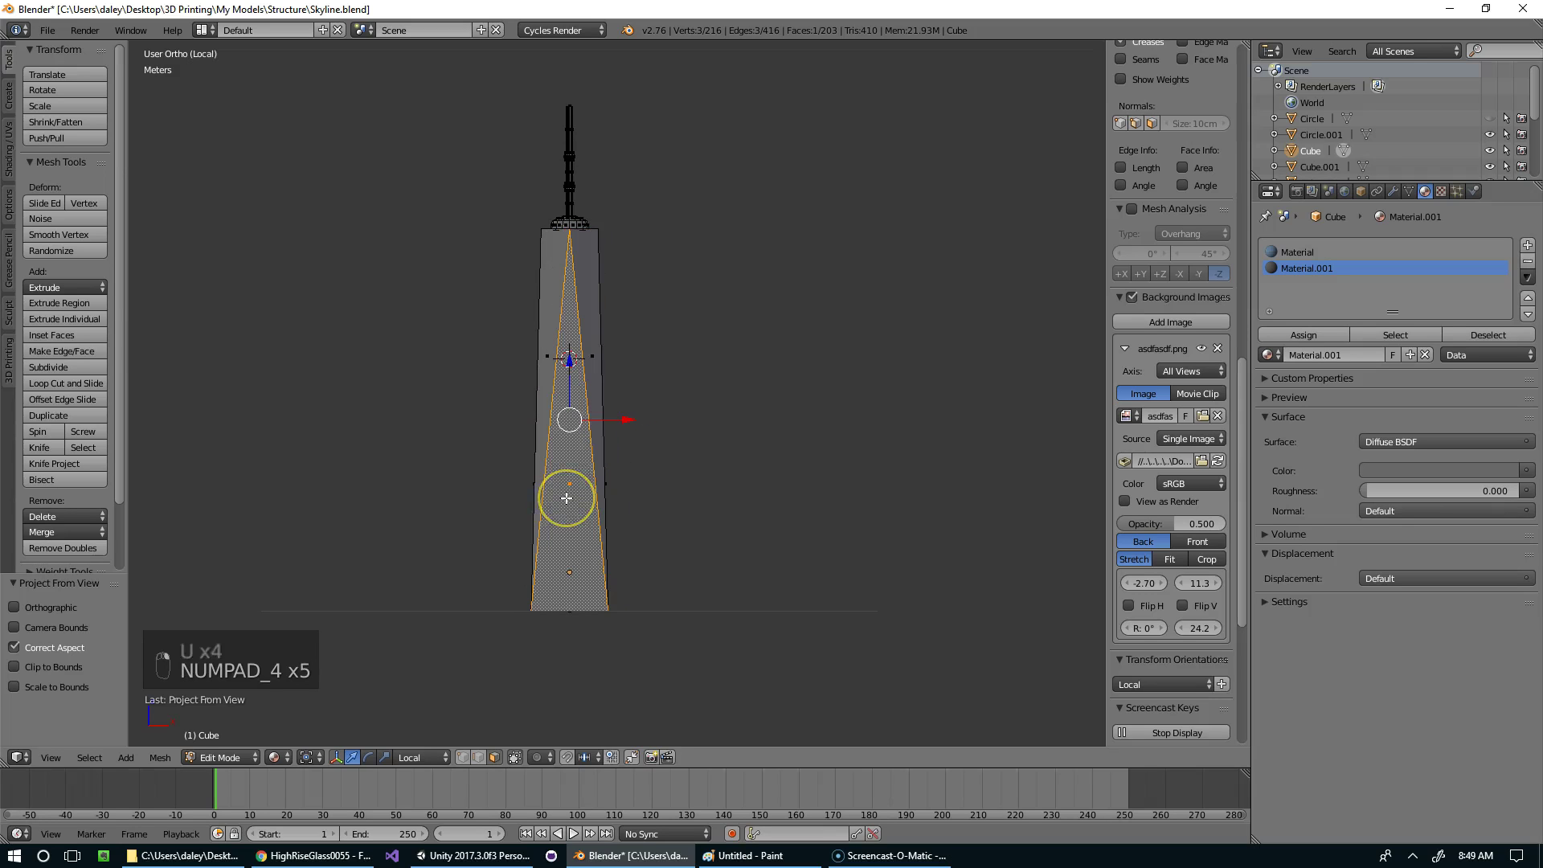
key("u")
left_click(567, 498)
Step: Unwrap the inverted triangular face between the tower's front and left sides with Project From View
key("KP_4")
key("KP_4")
key("KP_4")
key("KP_4")
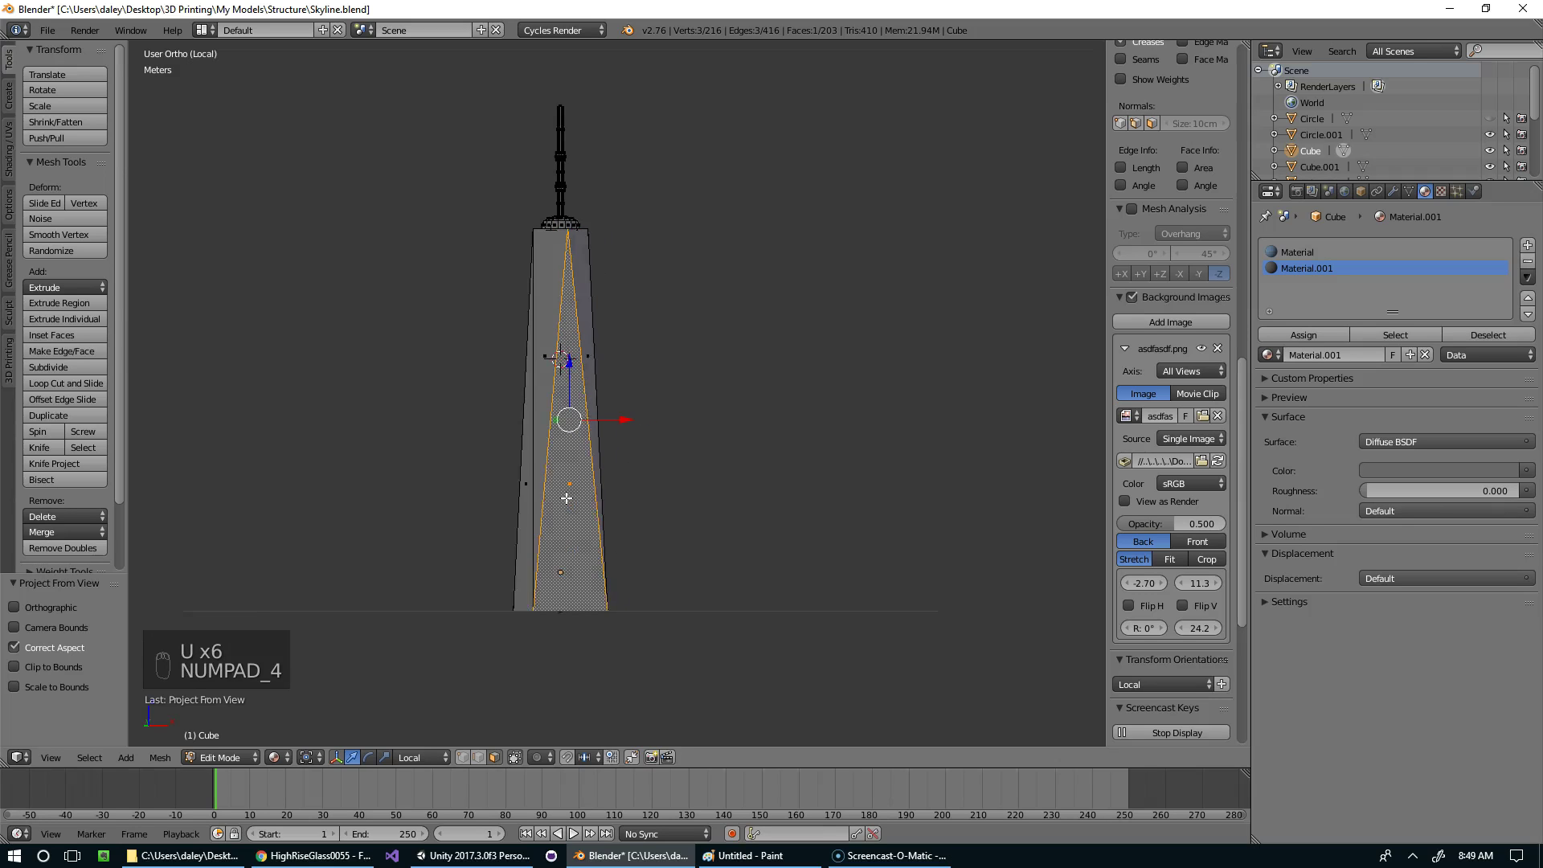
right_click(557, 355)
key("u")
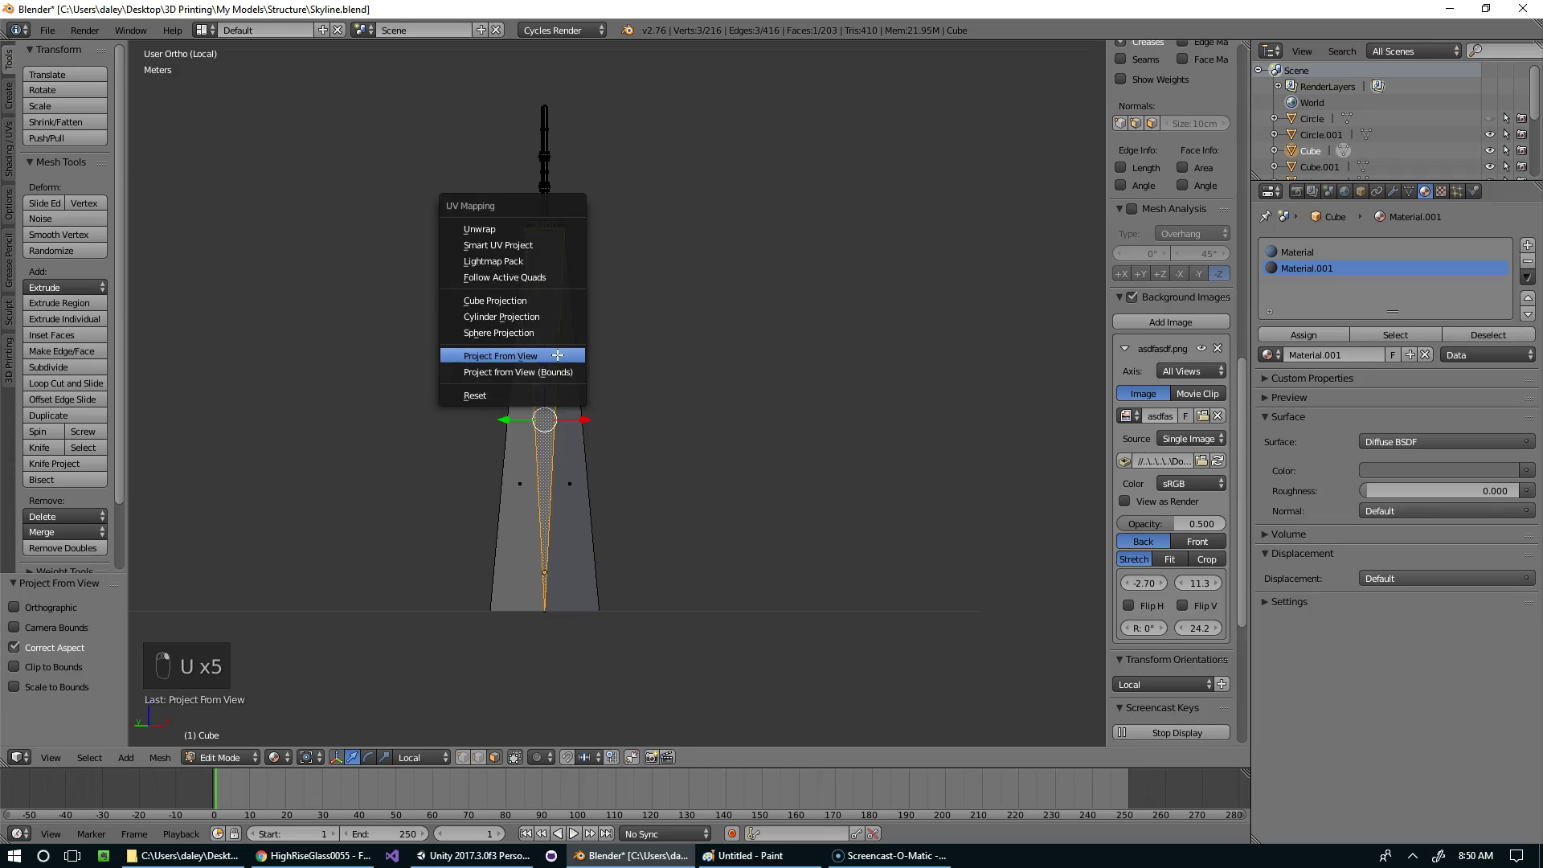
left_click(557, 355)
Step: Unwrap the upright triangular face on the tower's left side with Project From View
key("KP_4")
key("KP_4")
key("KP_4")
key("KP_4")
key("KP_4")
right_click(554, 370)
key("KP_6")
right_click(511, 457)
key("u")
left_click(511, 456)
Step: Unwrap the inverted triangular face between the tower's left and back sides with Project From View
key("KP_4")
key("KP_4")
key("KP_4")
key("KP_4")
right_click(498, 414)
right_click(487, 347)
key("u")
left_click(486, 347)
Step: Unwrap the upright triangular face on the tower's back side with Project From View, looking straight at it
key("KP_4")
key("KP_4")
key("KP_4")
key("KP_4")
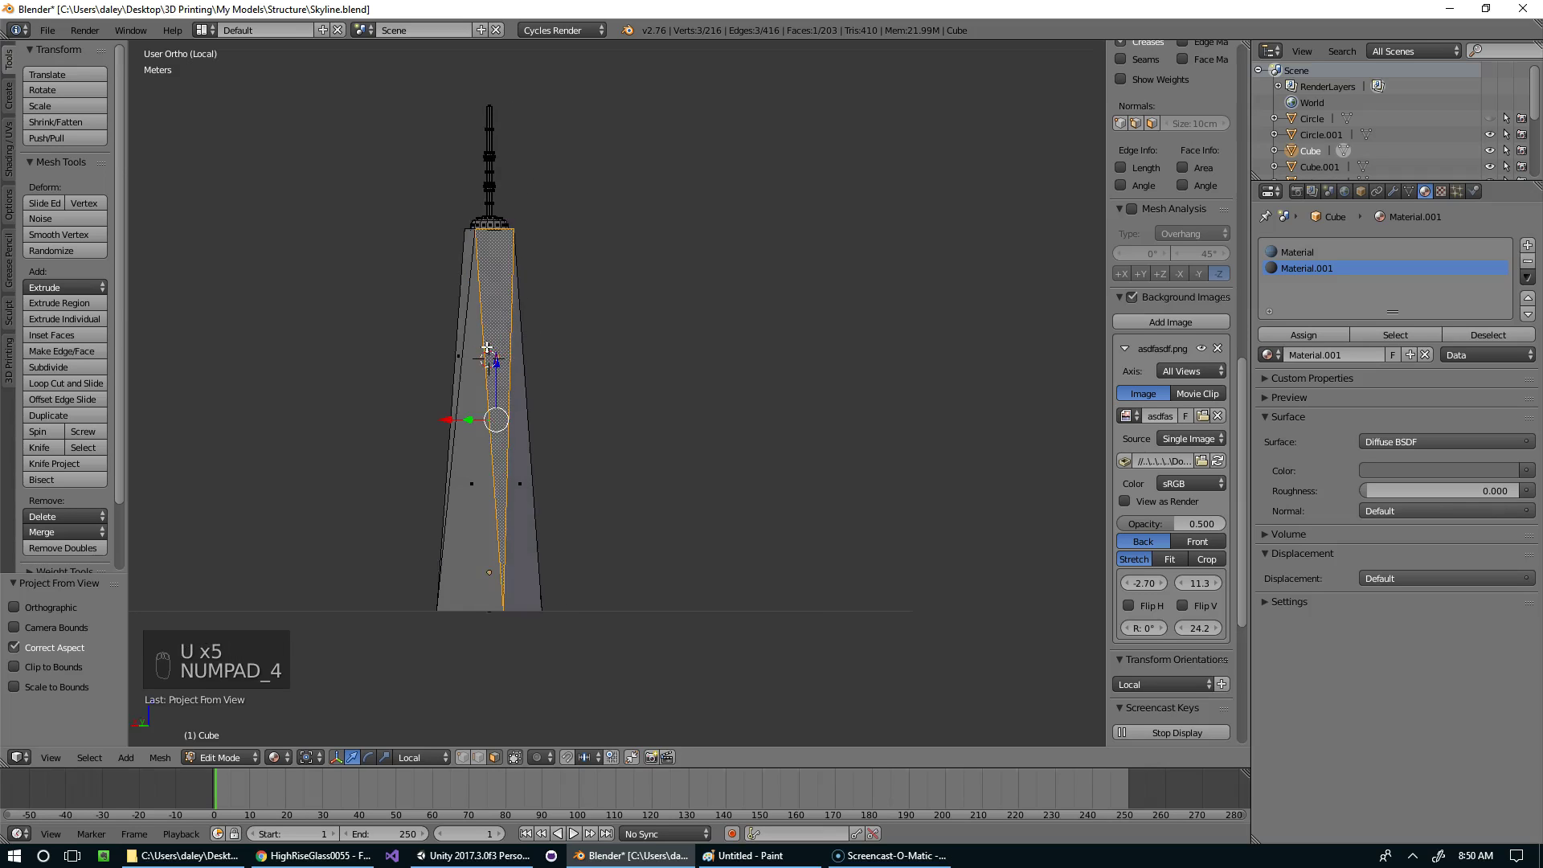
right_click(480, 427)
right_click(477, 467)
key("u")
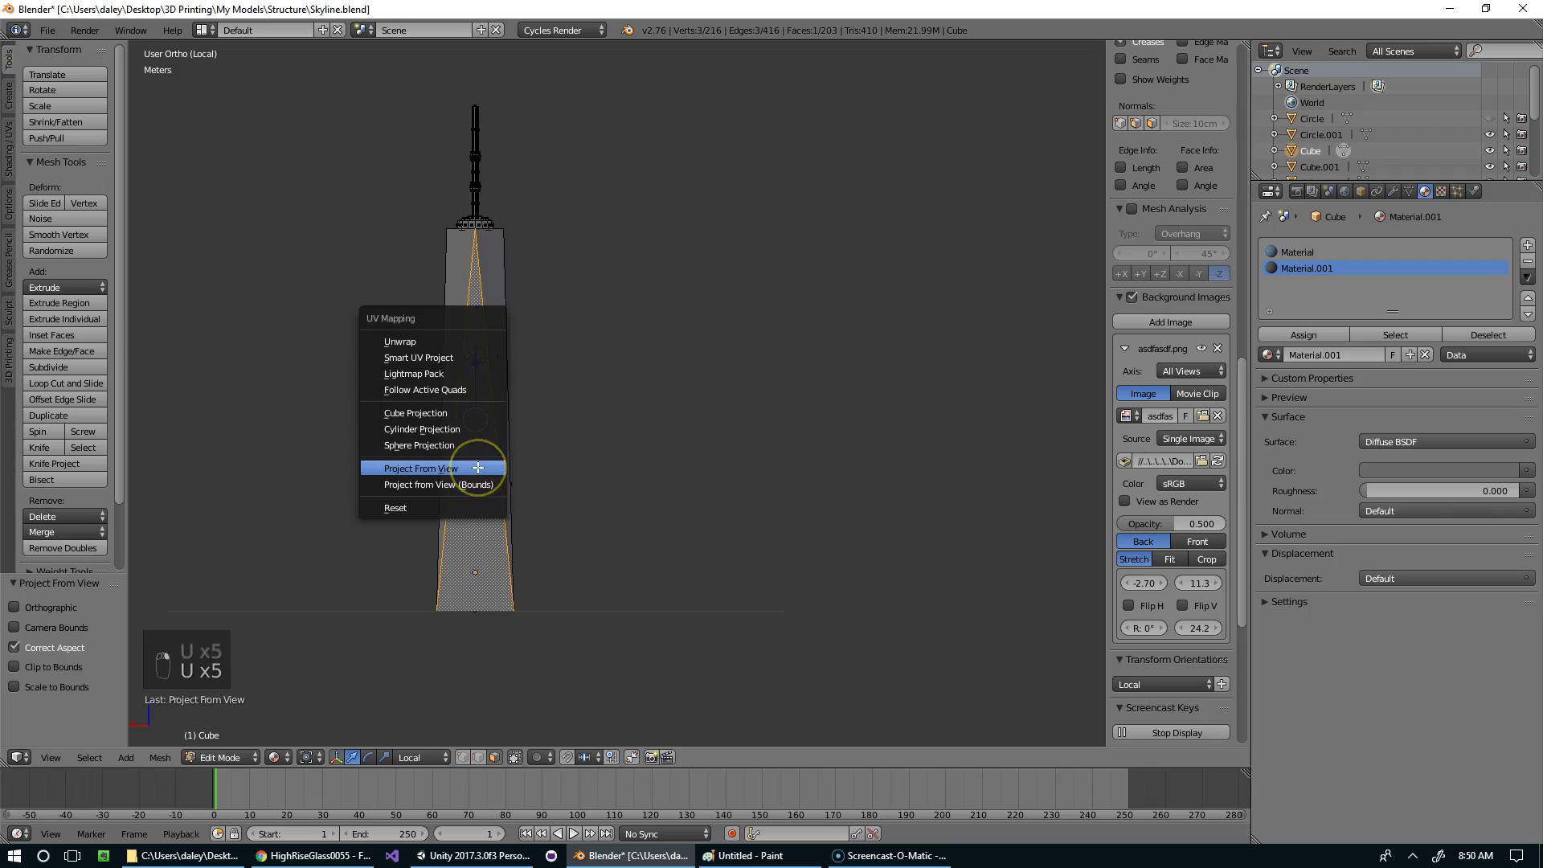
left_click(478, 465)
Step: Unwrap the inverted triangular face between the tower's back and right sides with Project From View
key("KP_4")
key("KP_4")
key("KP_4")
key("KP_4")
right_click(463, 418)
right_click(445, 344)
right_click(446, 344)
key("u")
left_click(446, 344)
Step: Unwrap the upright triangular face on the tower's right side with Project From View
key("KP_4")
key("KP_4")
key("KP_4")
key("KP_4")
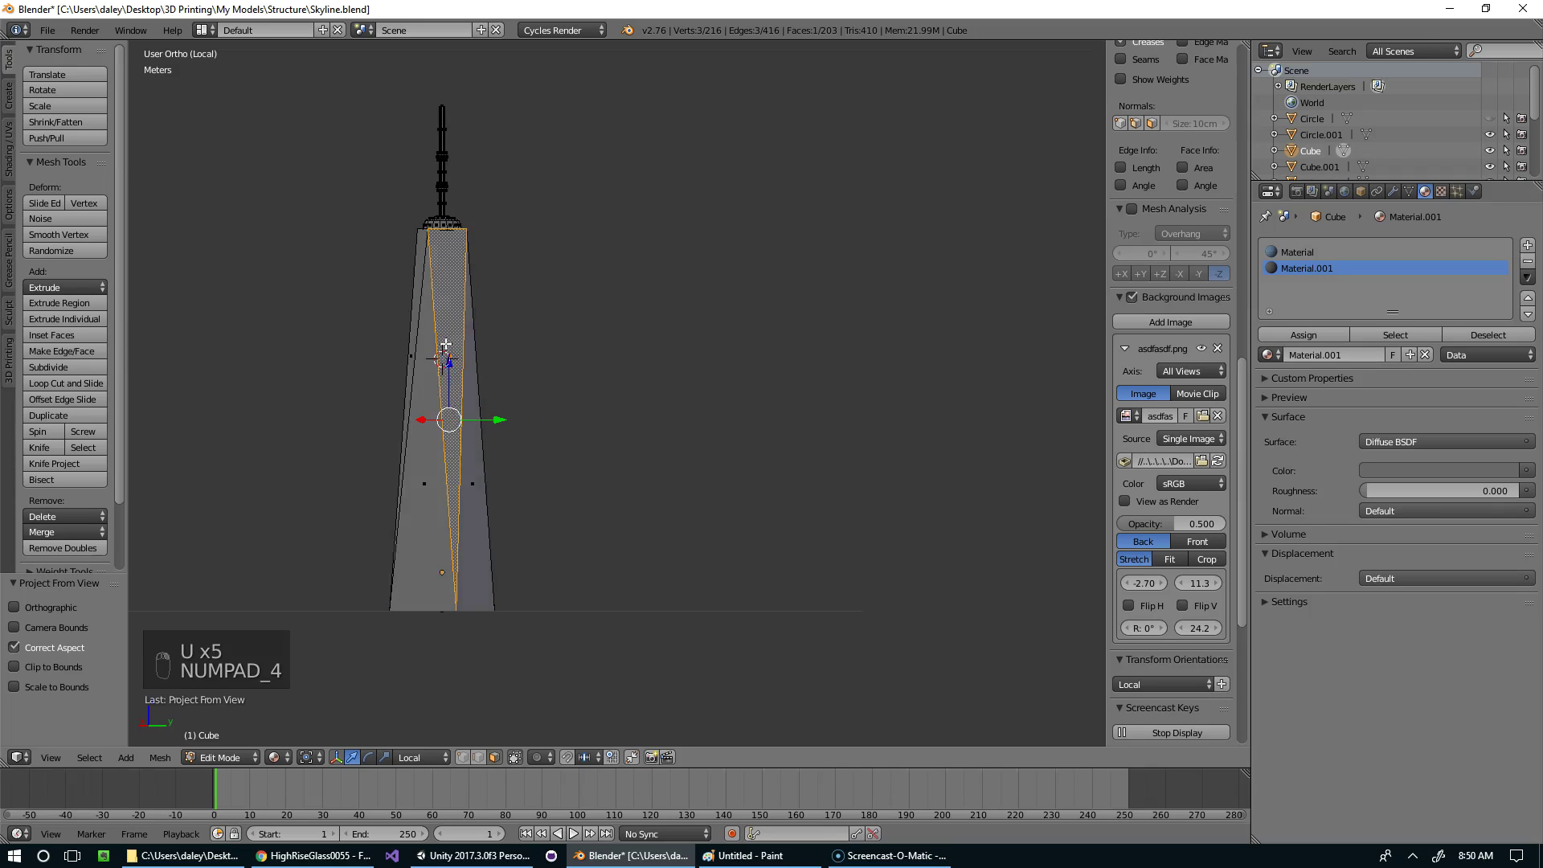
right_click(448, 386)
right_click(422, 489)
key("u")
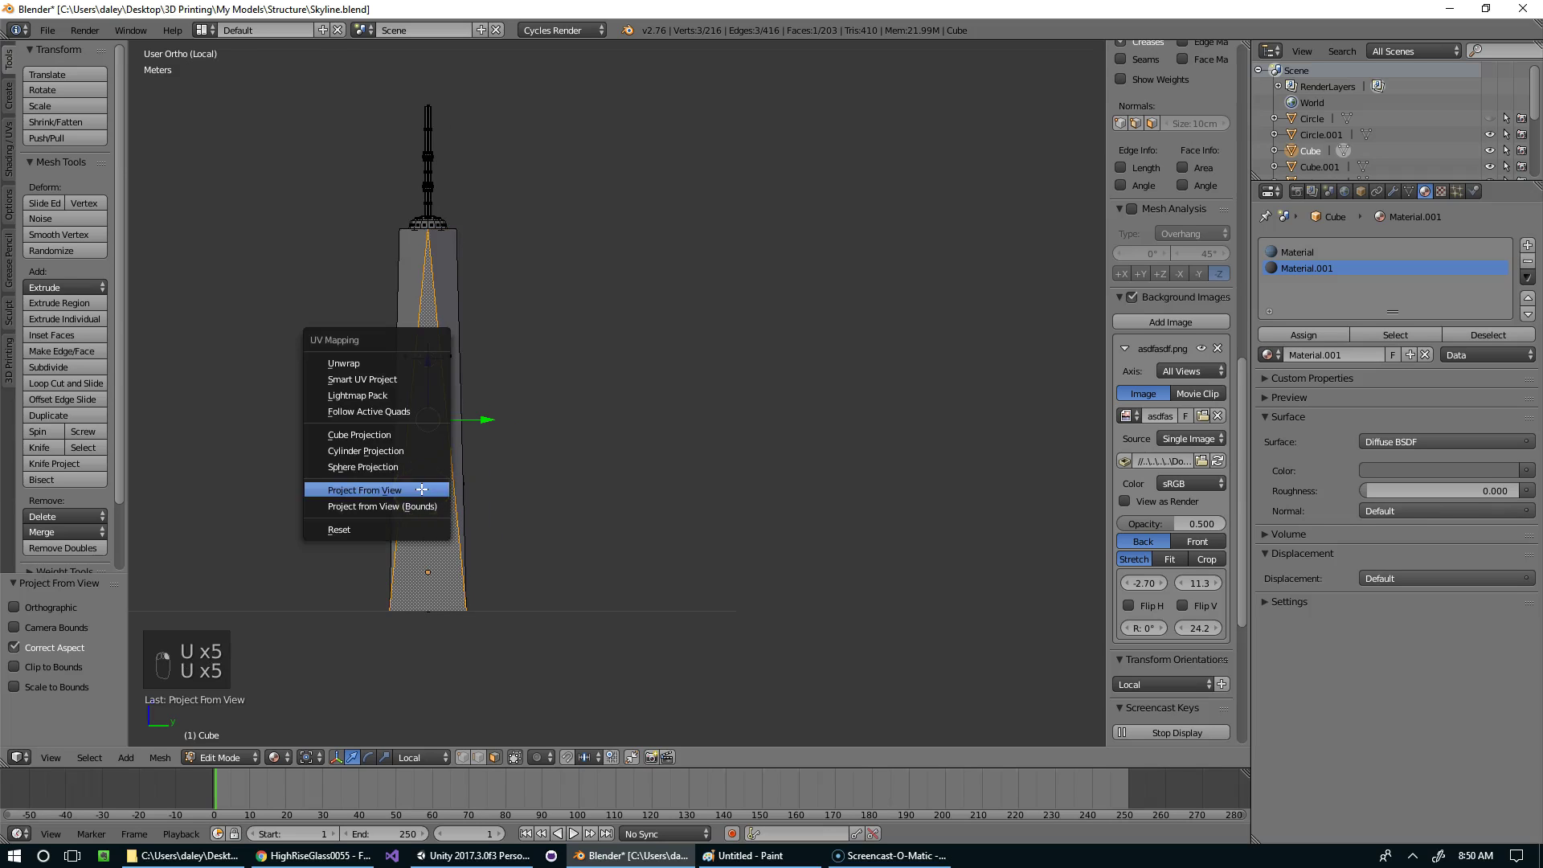
left_click(422, 489)
Step: Switch to the UV Editing layout and select the whole mesh to examine its UV islands over the glass texture
left_click(202, 30)
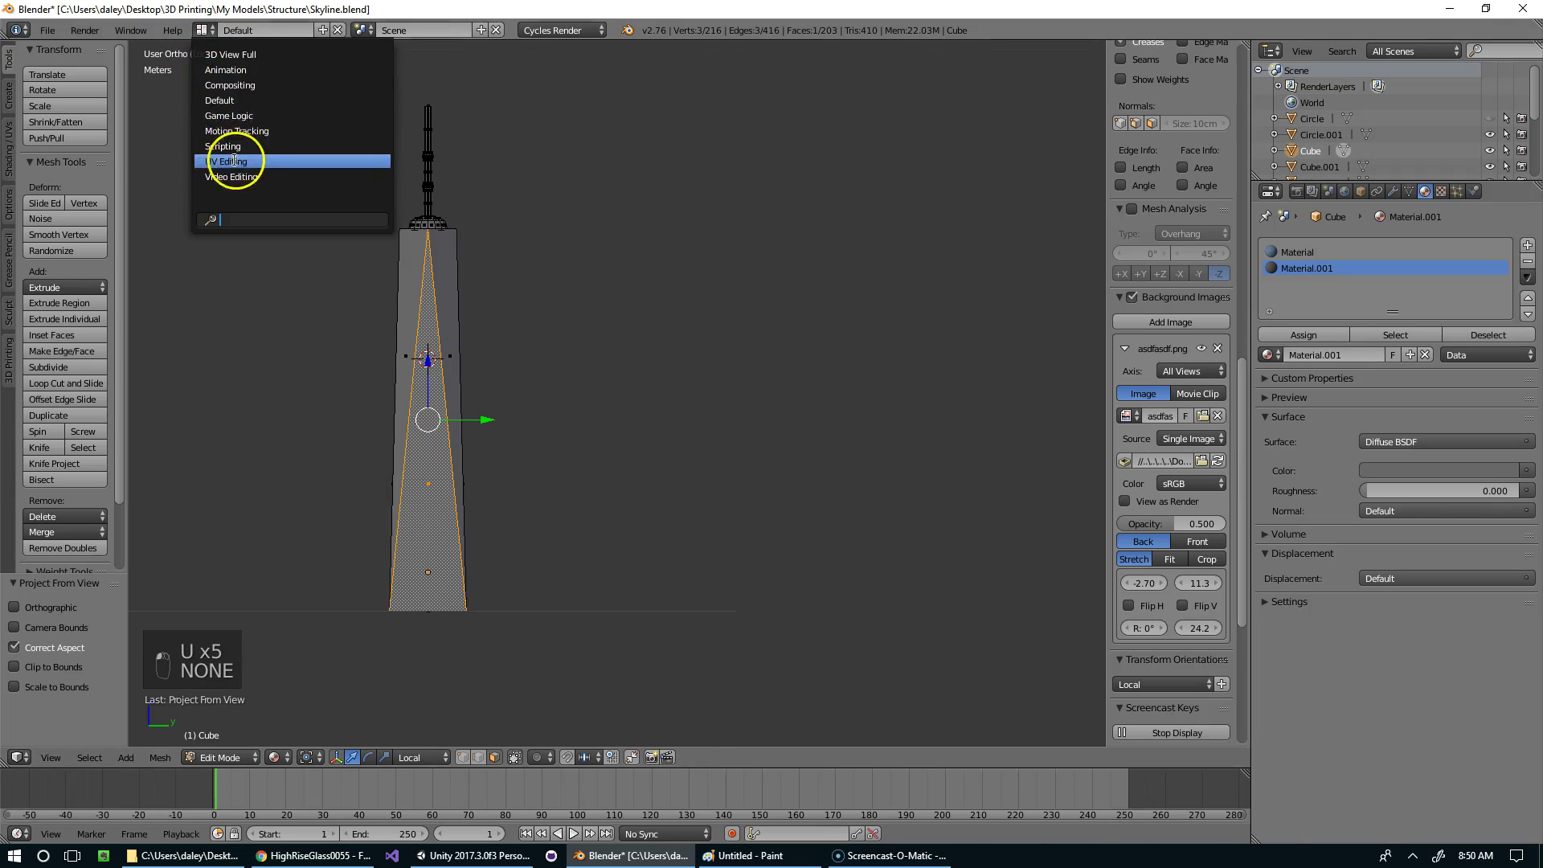
left_click(231, 161)
scroll(327, 217, "down", 3)
key("a")
key("a")
key("a")
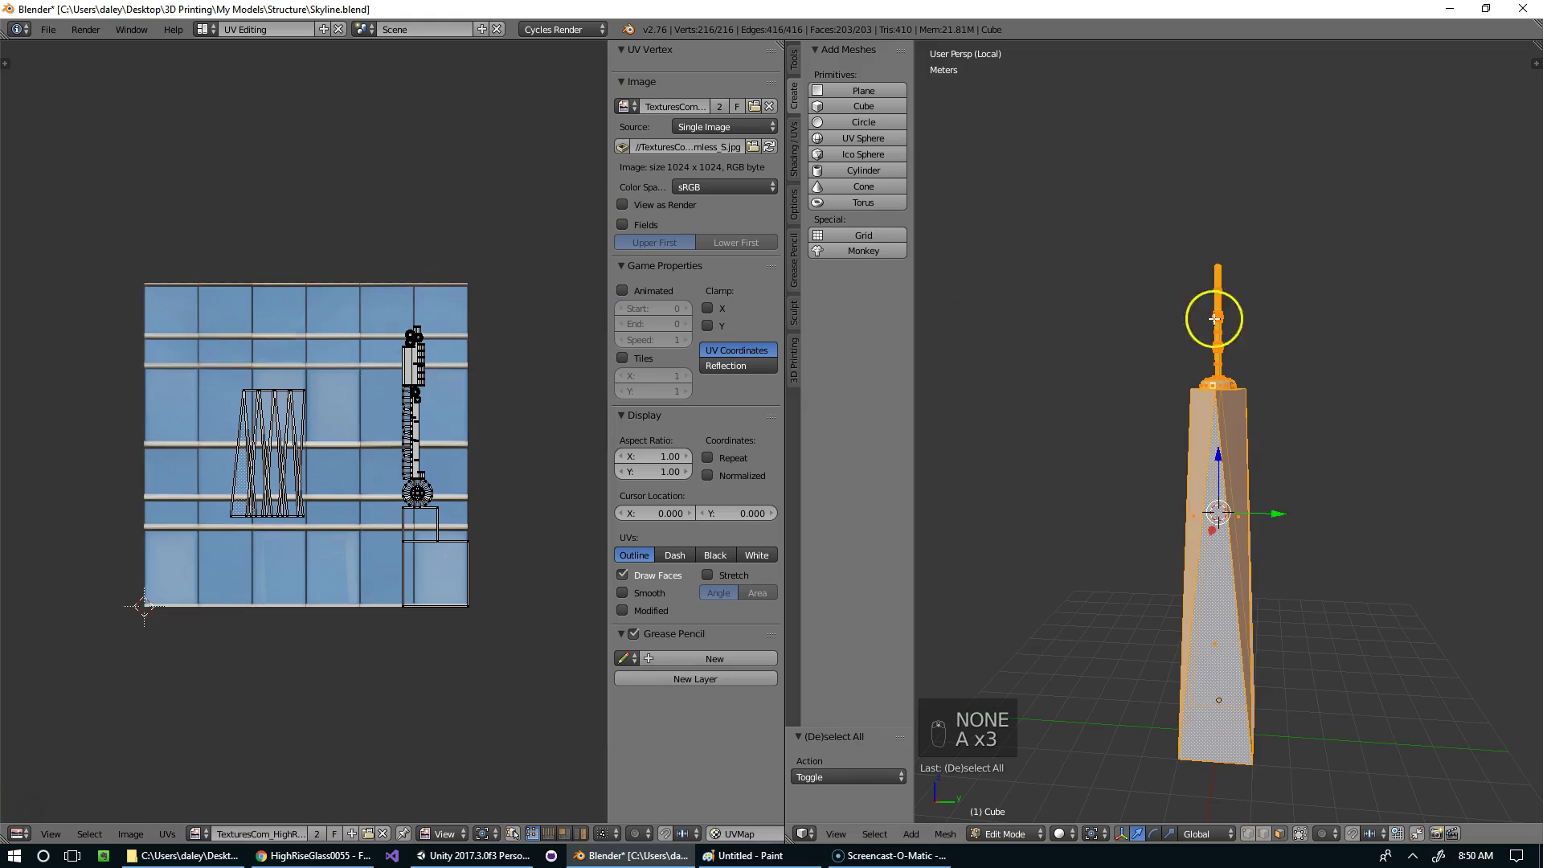
scroll(326, 374, "up", 3)
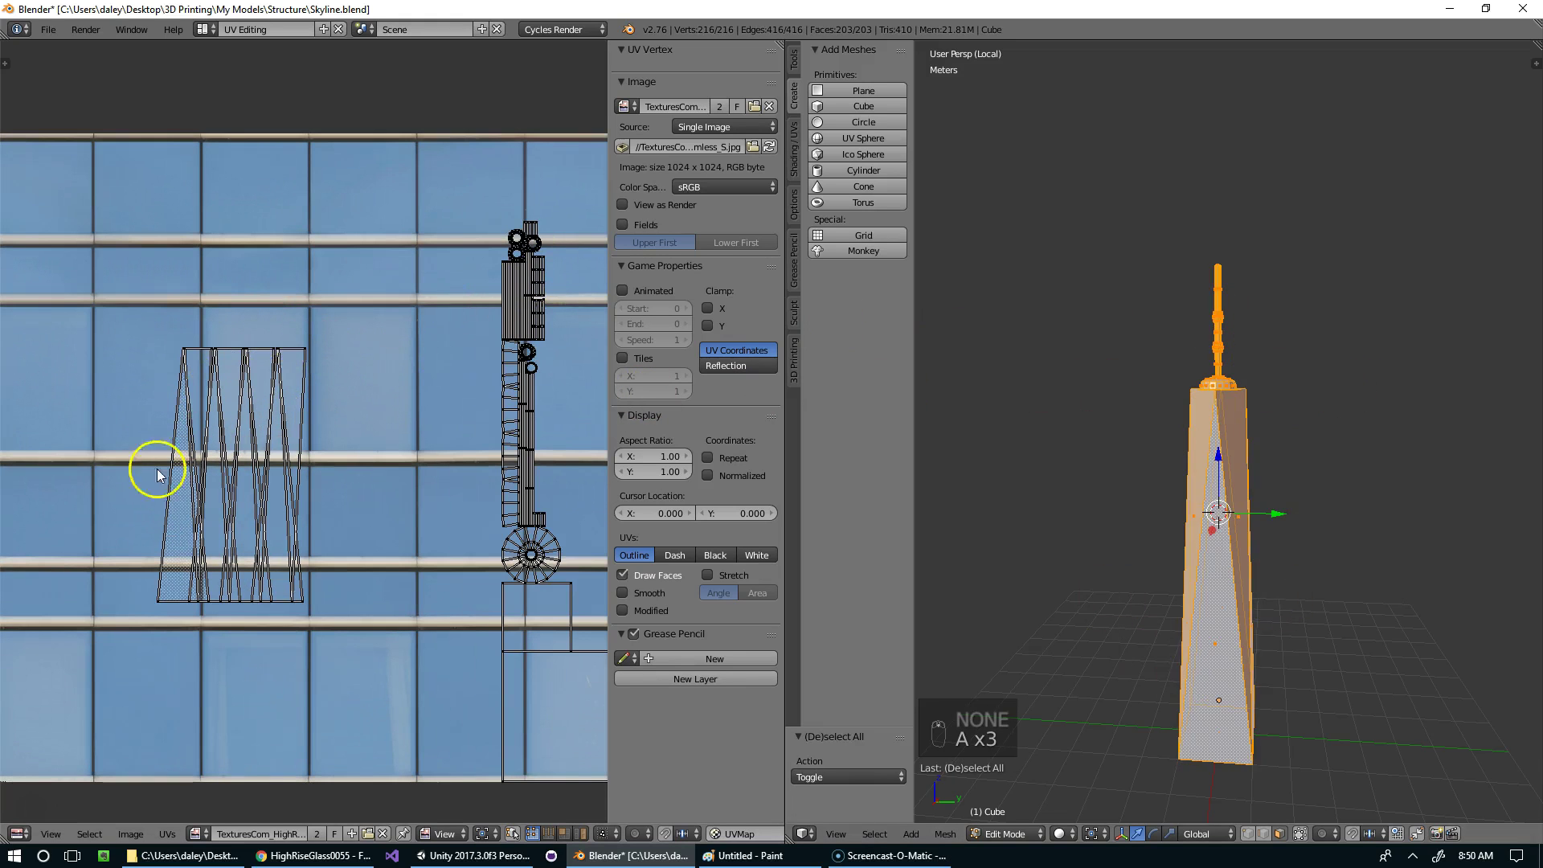
scroll(329, 367, "down", 2)
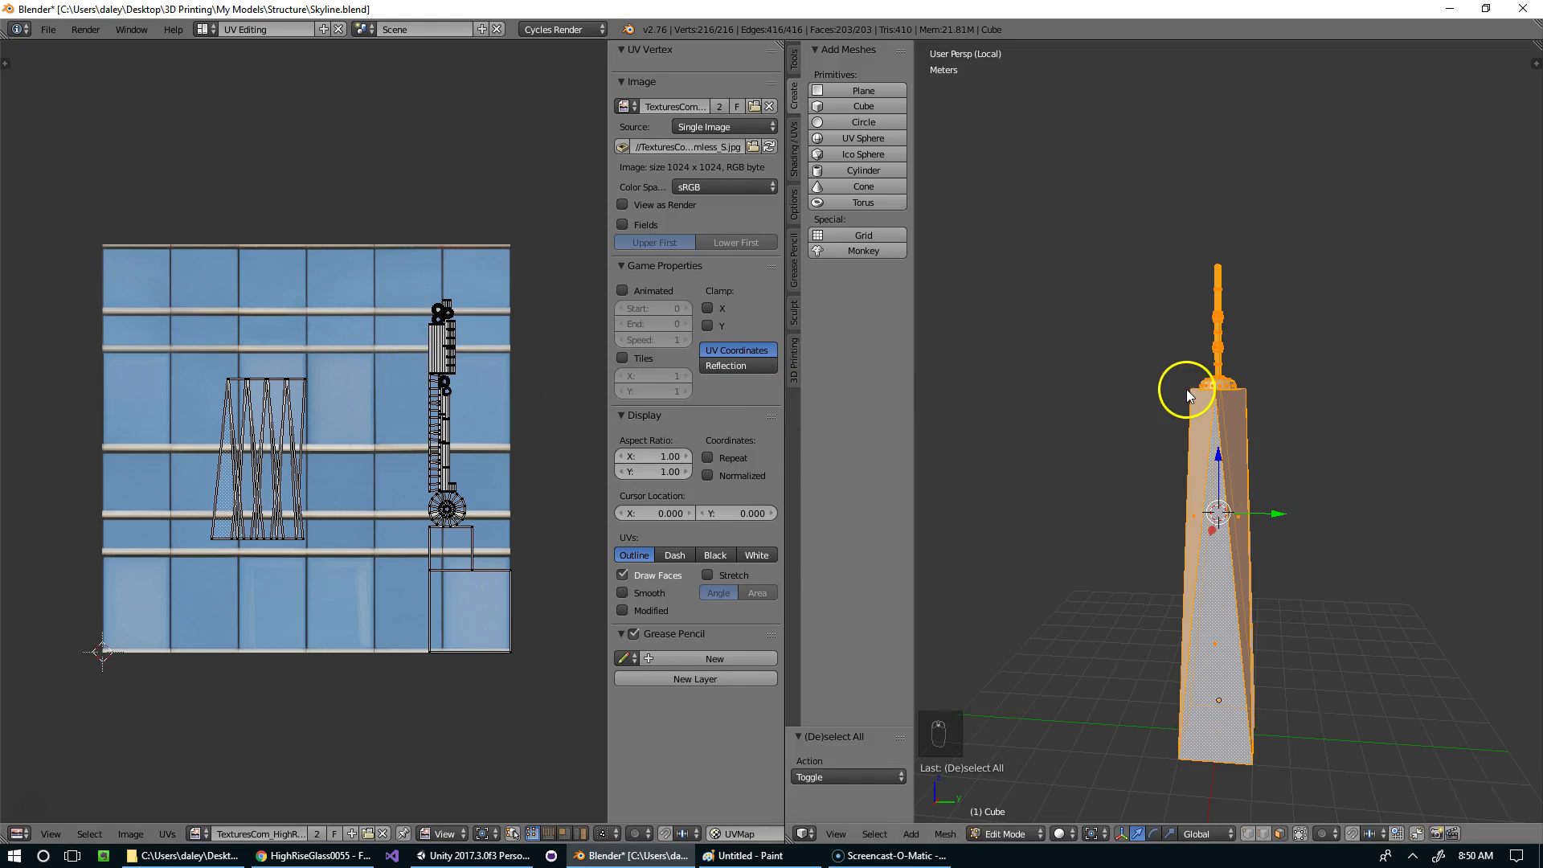
Step: Return the tower to Object Mode, change the 3D view's shading mode and check its surfaces
key("Tab")
left_click(1075, 833)
left_click(1080, 761)
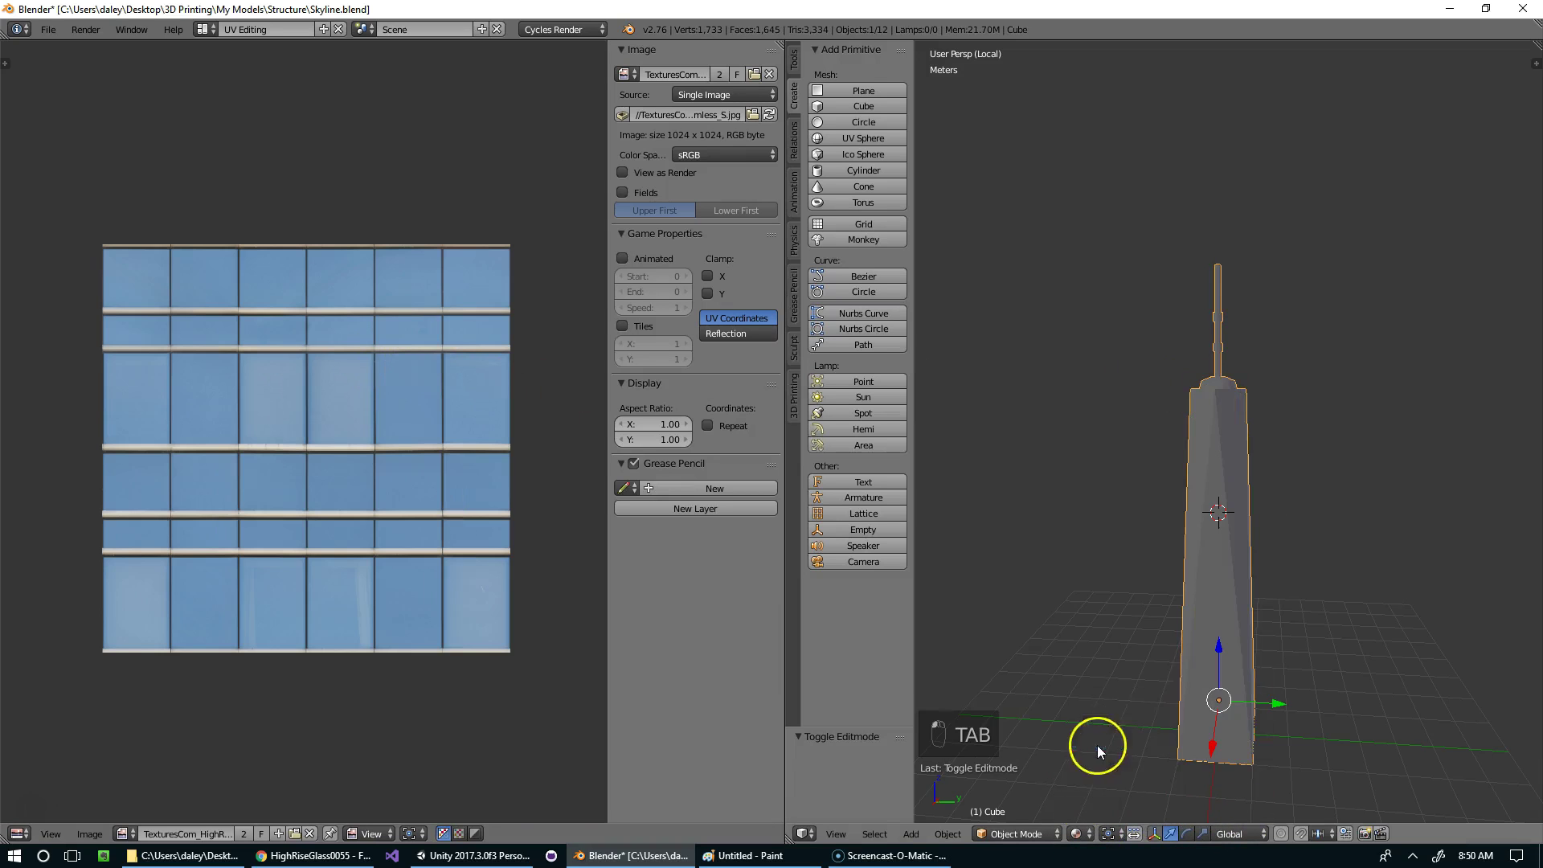
middle_click_drag(1210, 563, 1357, 546)
scroll(1108, 361, "up", 5)
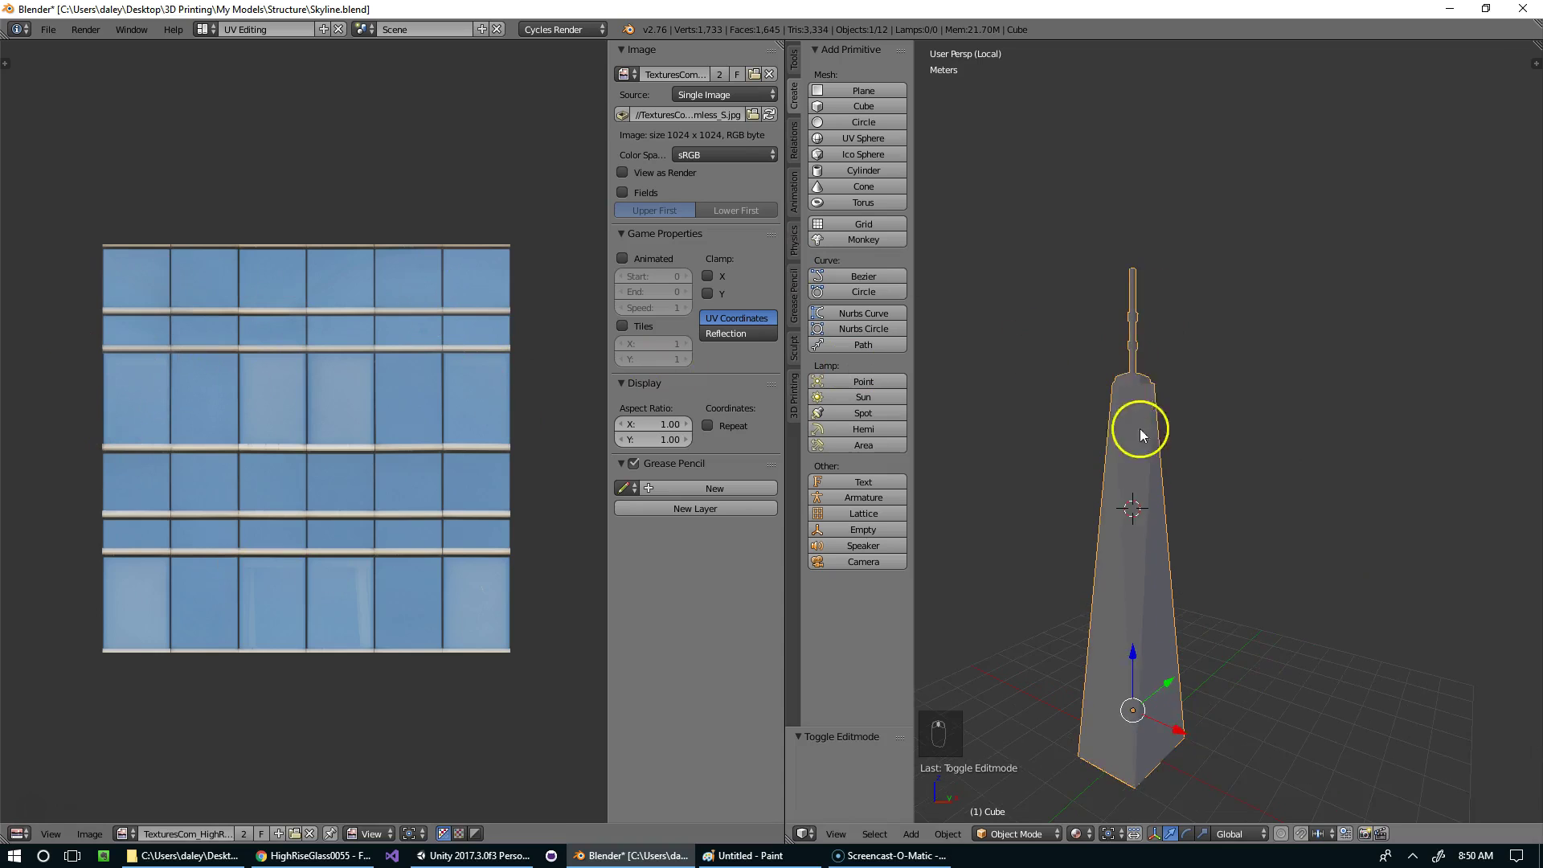
Step: Inspect individual tower faces in Edit Mode and compare them with the skyline reference photo in Paint
key("Tab")
scroll(1109, 462, "down", 3)
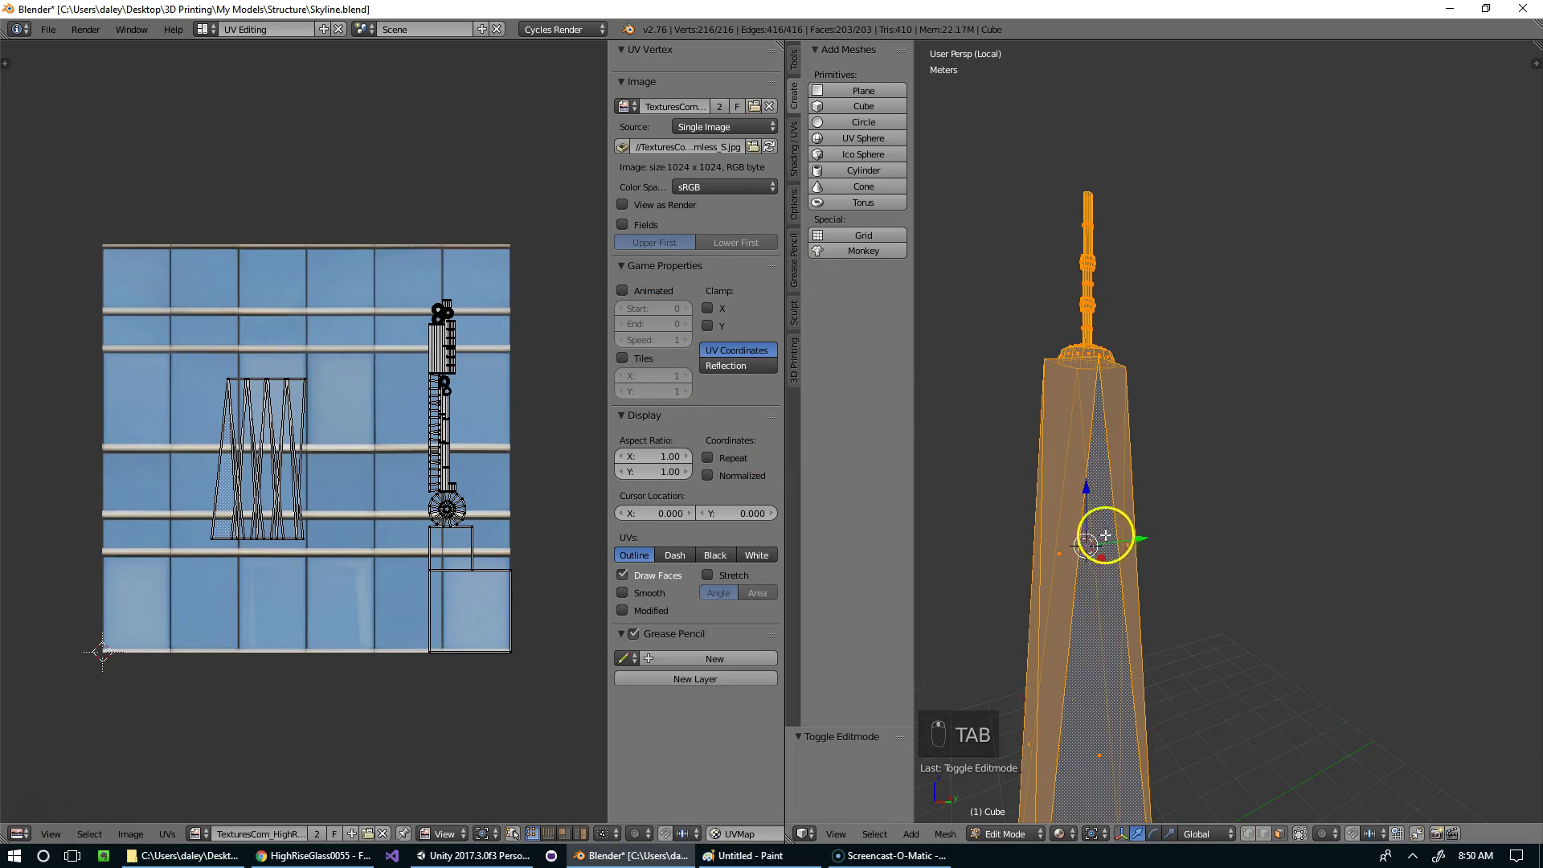
right_click(1161, 635)
middle_click_drag(1169, 553, 1096, 481)
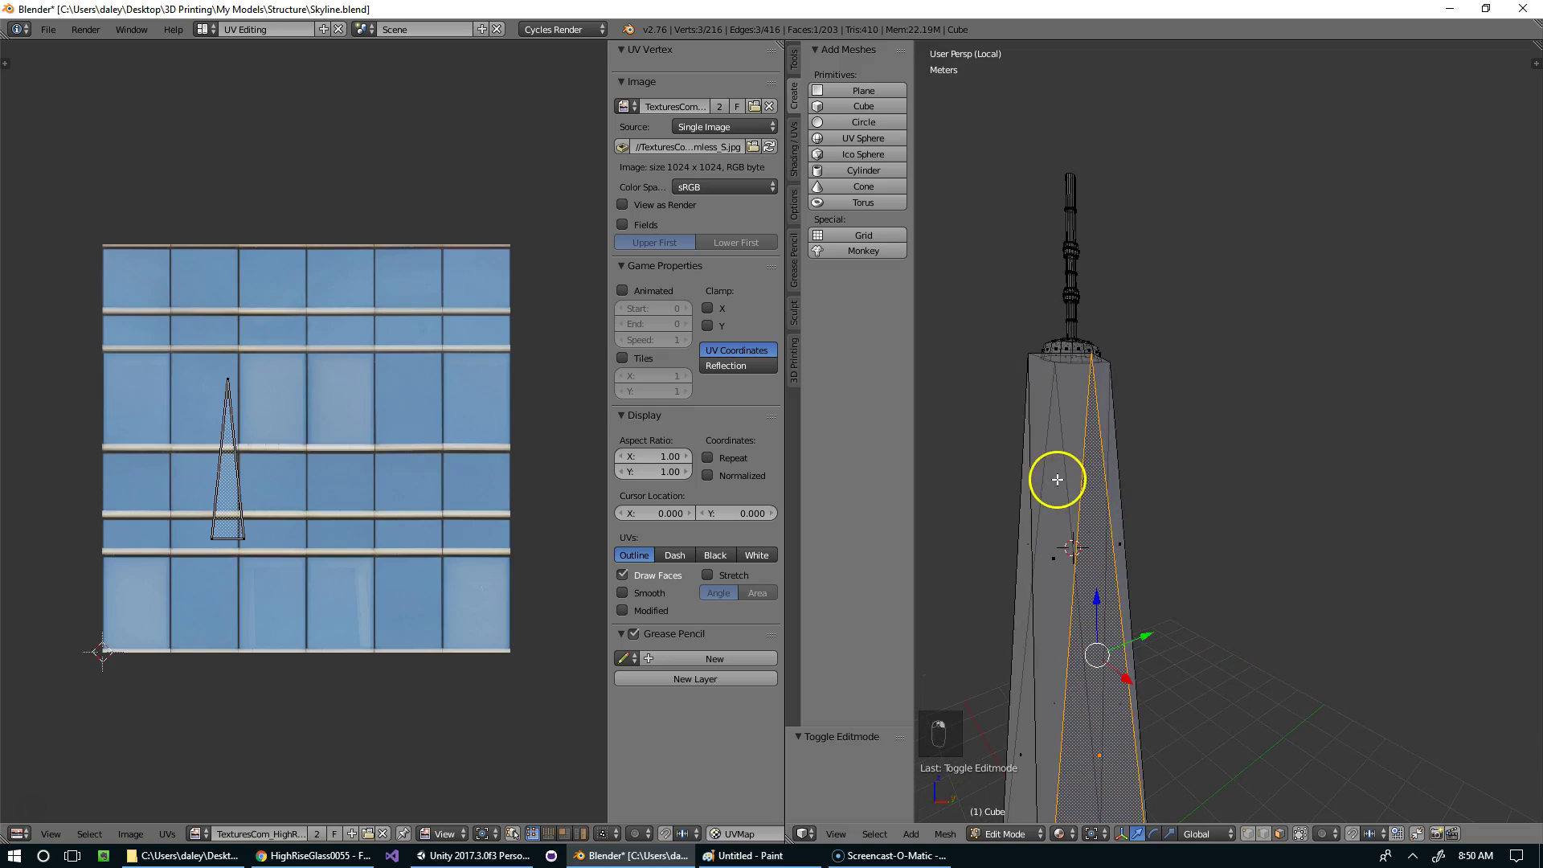
right_click(1056, 479)
key("alt+Tab")
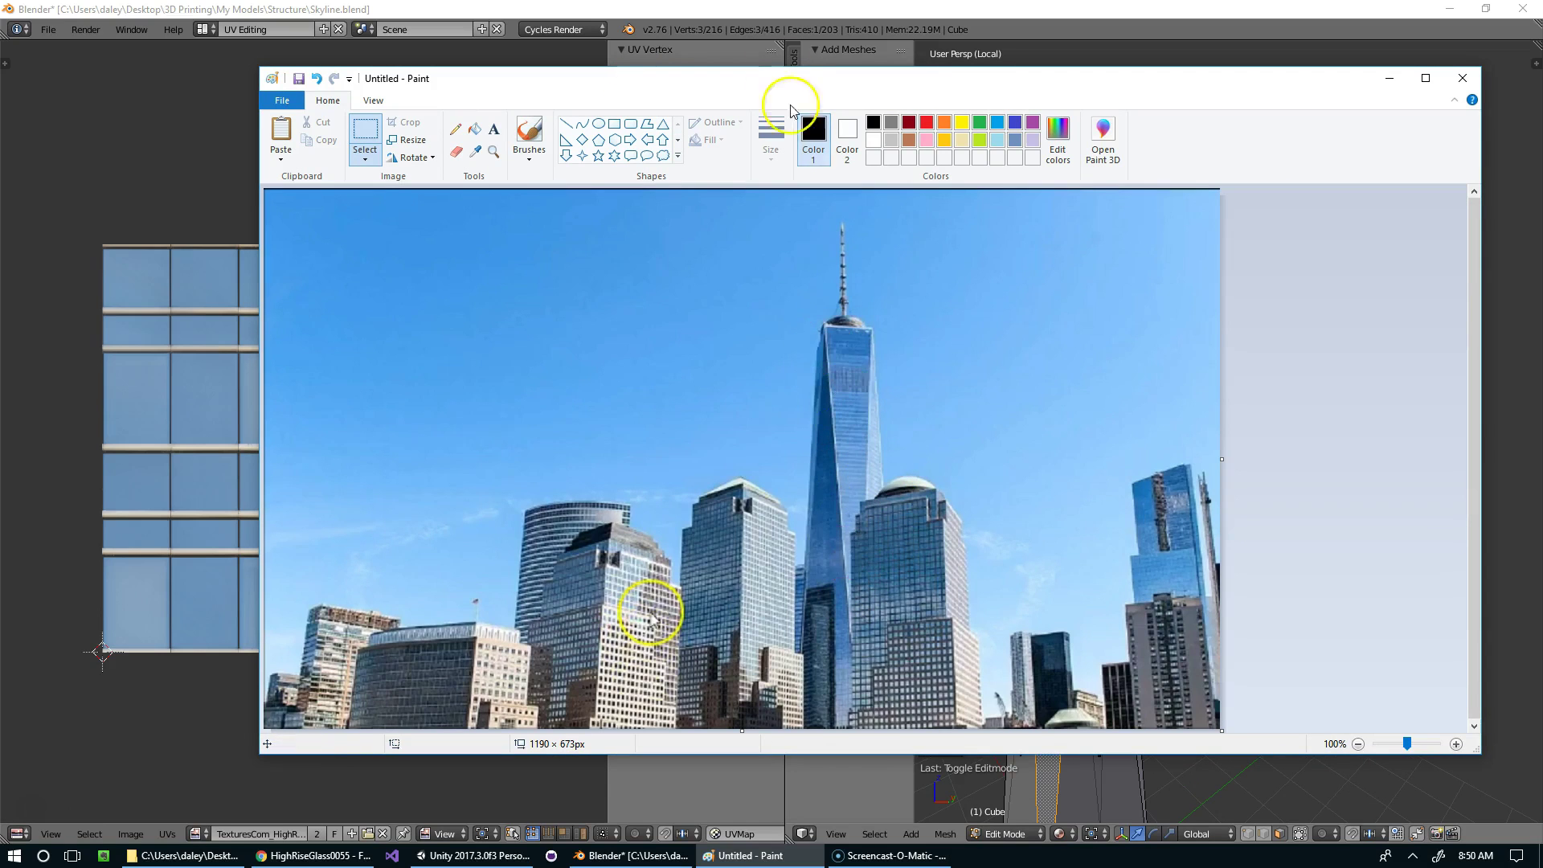
key("alt+Tab")
Step: Inset the four inverted triangular faces around the tower slightly and leave Edit Mode
middle_click_drag(1076, 385, 1206, 475)
right_click(1025, 475)
middle_click_drag(1064, 495, 1268, 488)
right_click(975, 494)
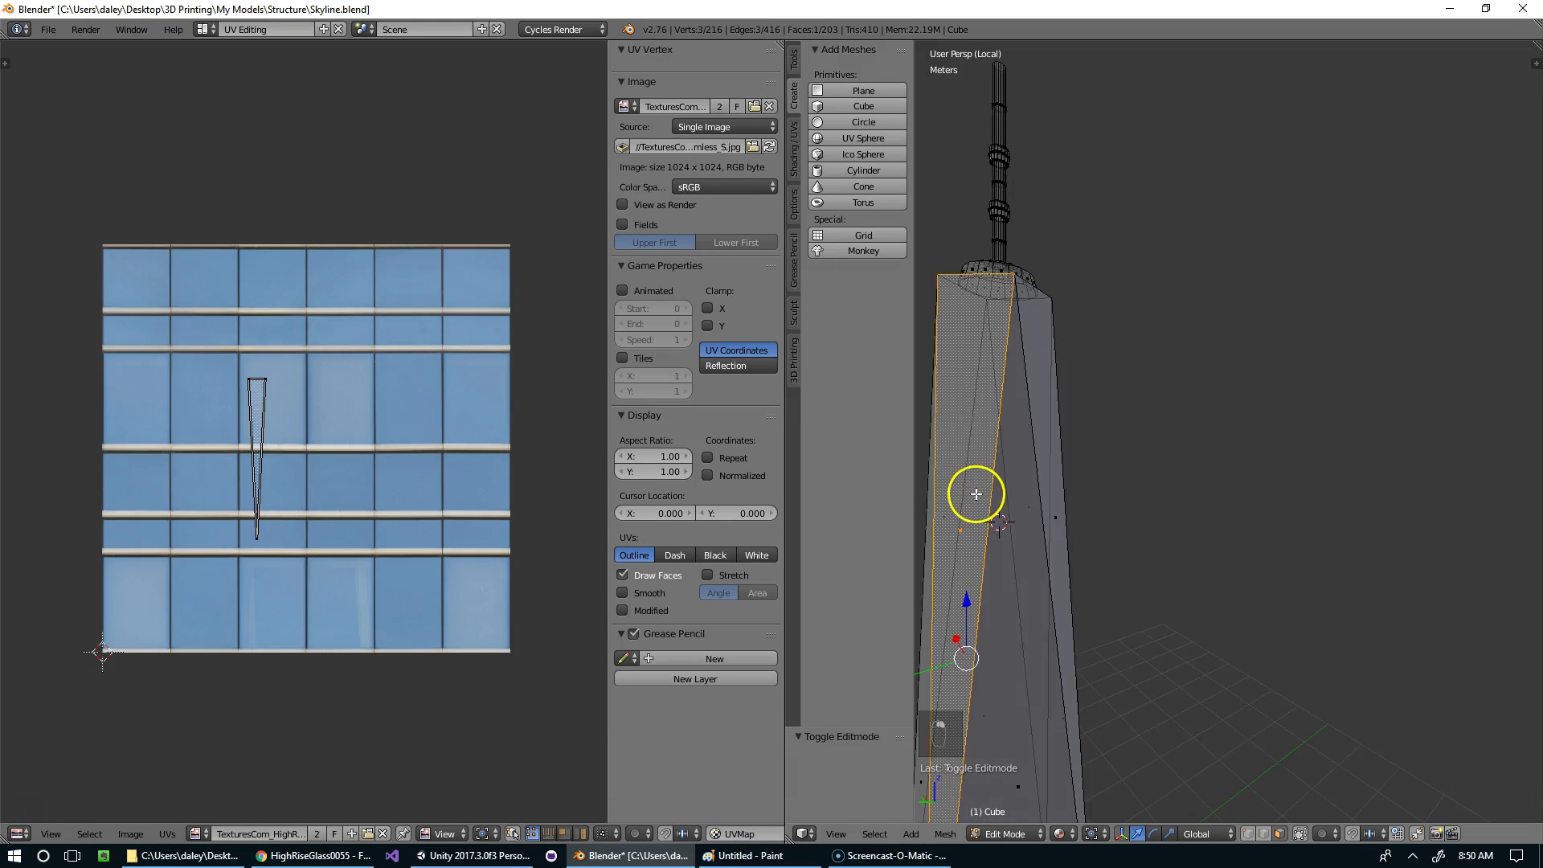
middle_click_drag(981, 492, 1304, 486)
right_click(1040, 498, "shift")
middle_click_drag(1039, 499, 1228, 512)
middle_click_drag(1121, 512, 1002, 540)
right_click(1002, 541, "shift")
middle_click_drag(1188, 503, 999, 510)
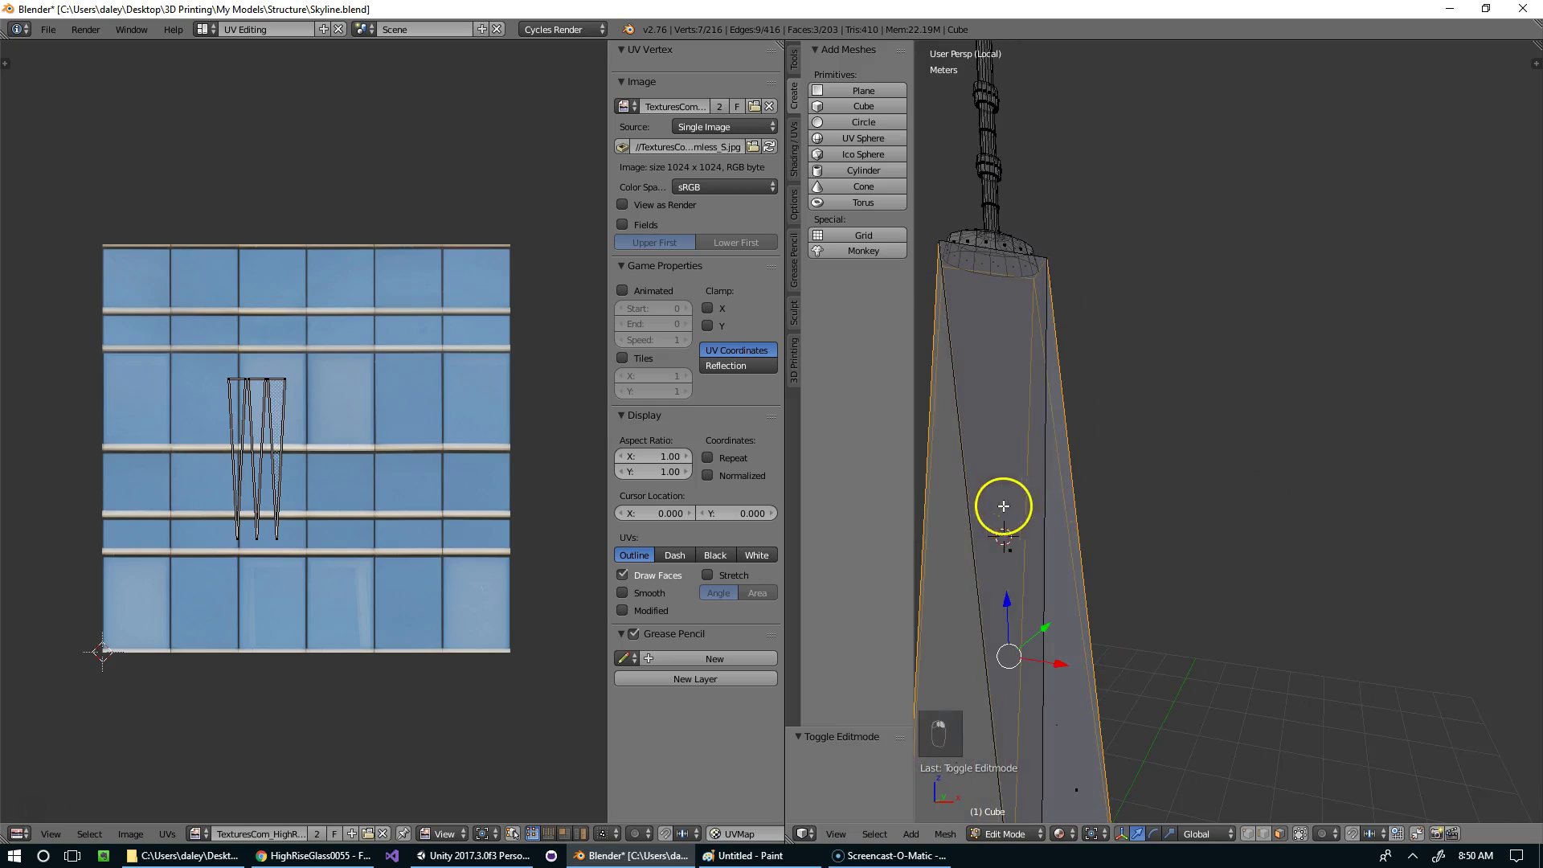
right_click(1027, 550, "shift")
scroll(1125, 530, "down", 5)
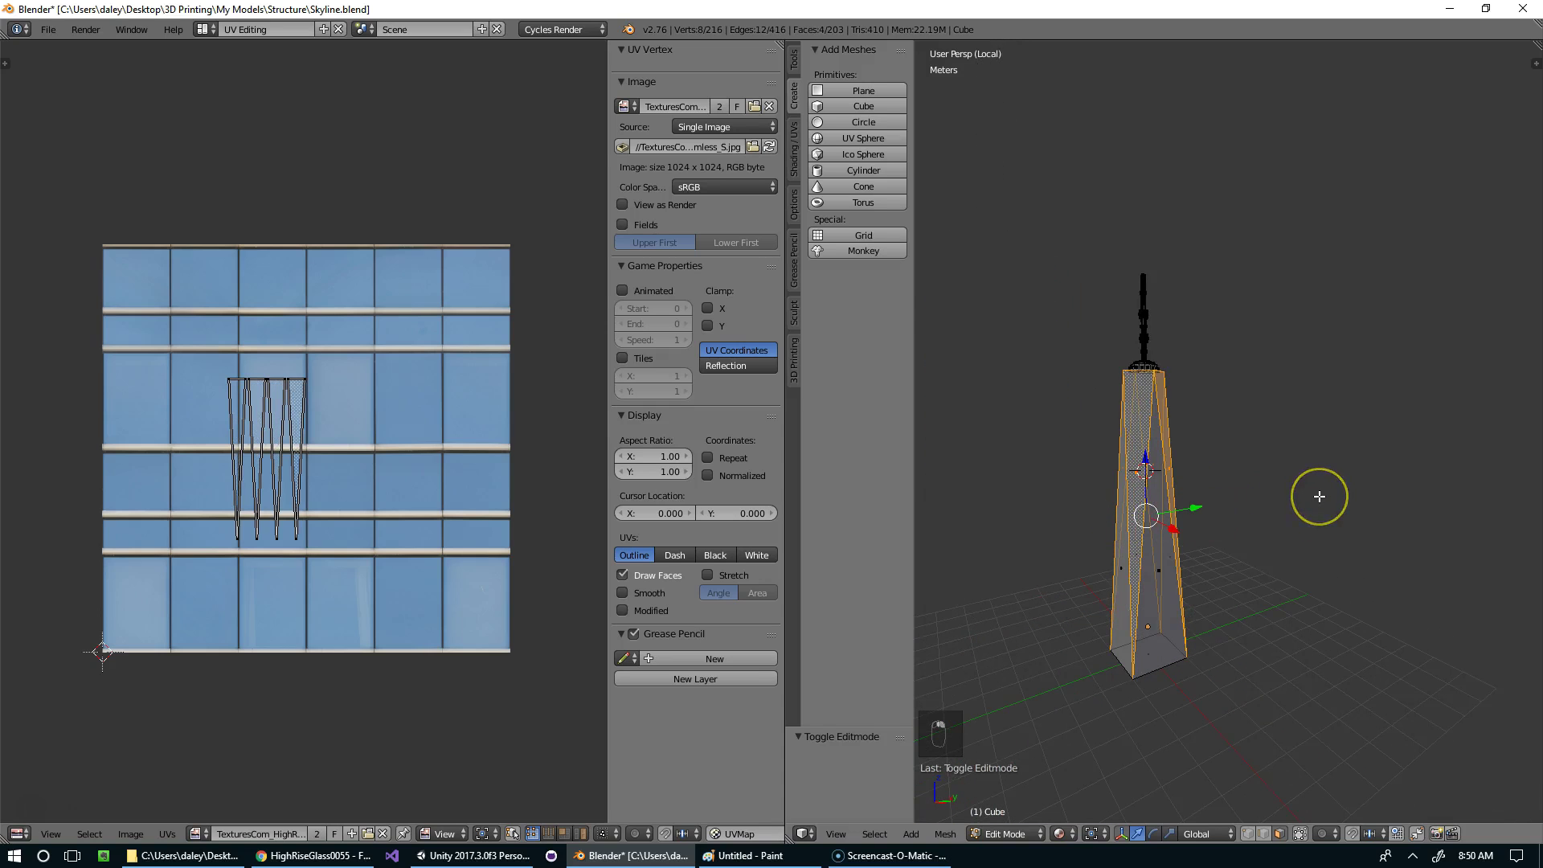
type("i")
type(".")
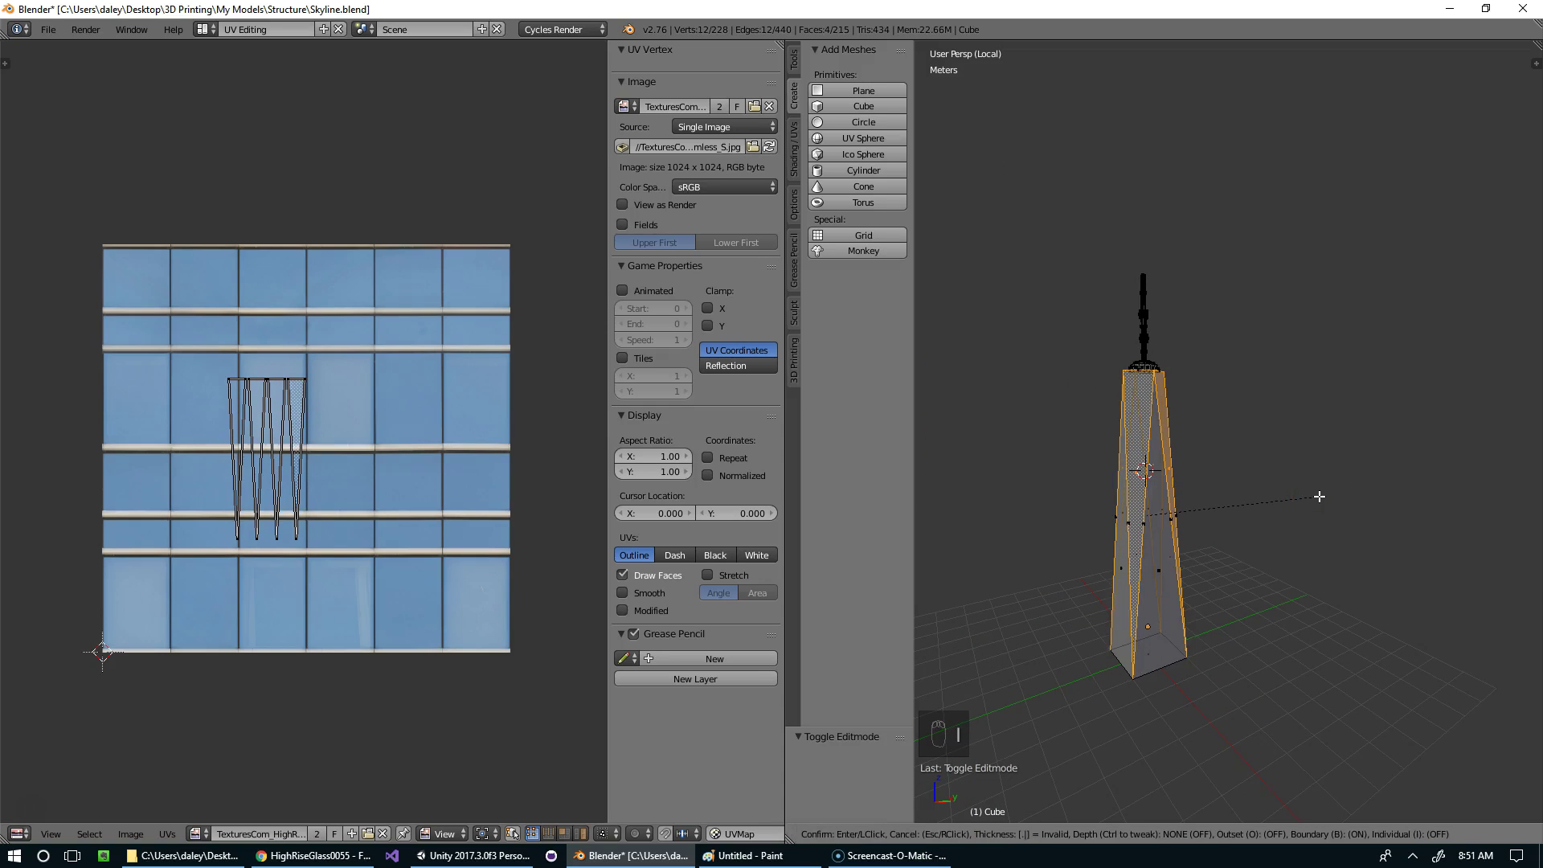
key("Return")
scroll(1319, 496, "up", 3)
key("Tab")
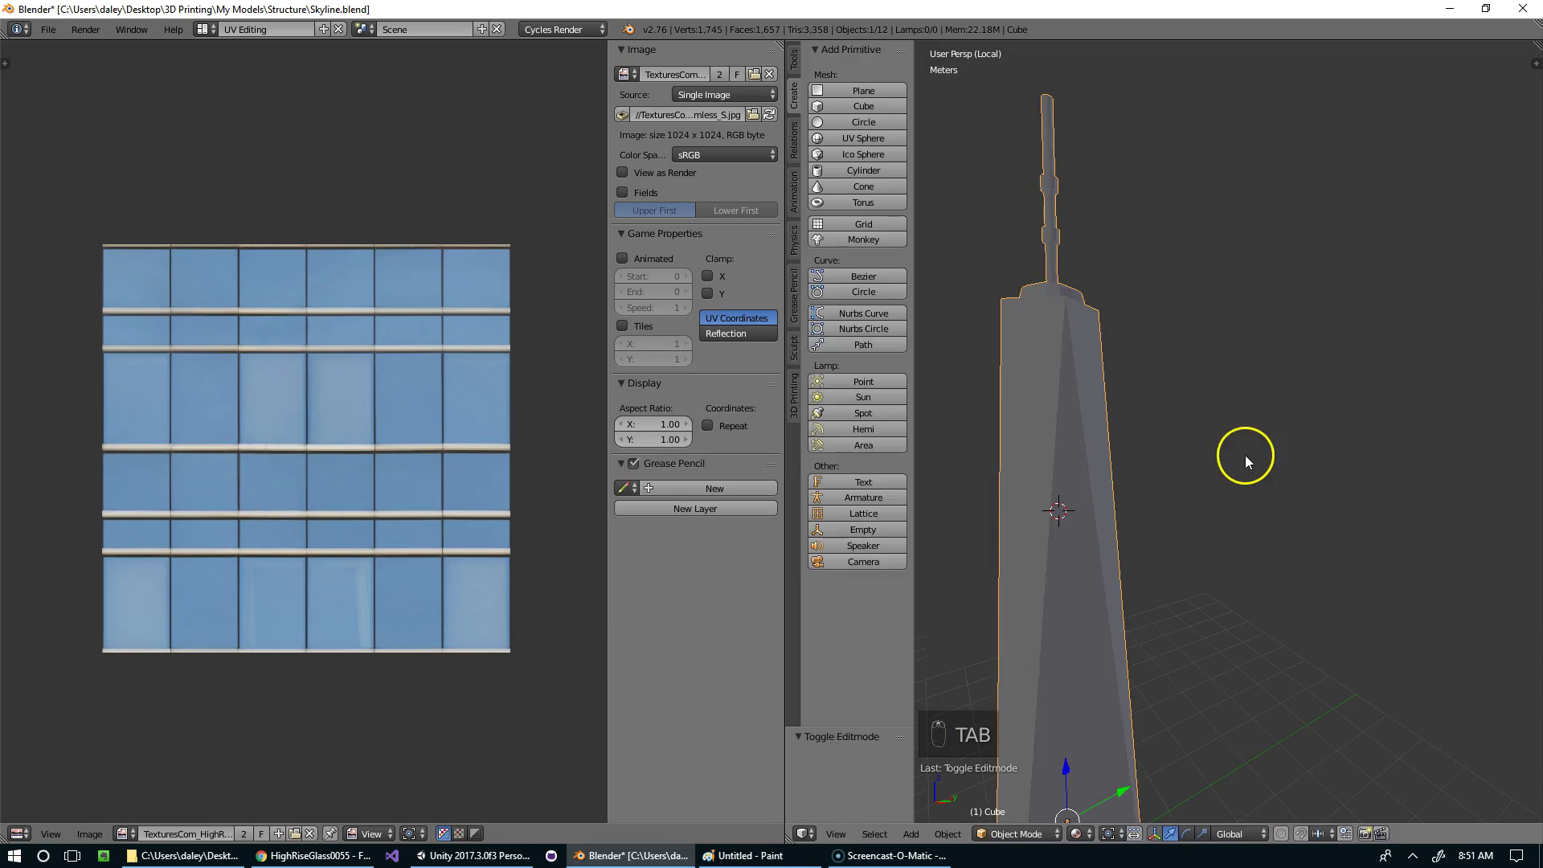
Step: Add the four upright triangular faces to the selection and assign the image-textured Material to all eight faces in the Default layout
key("Tab")
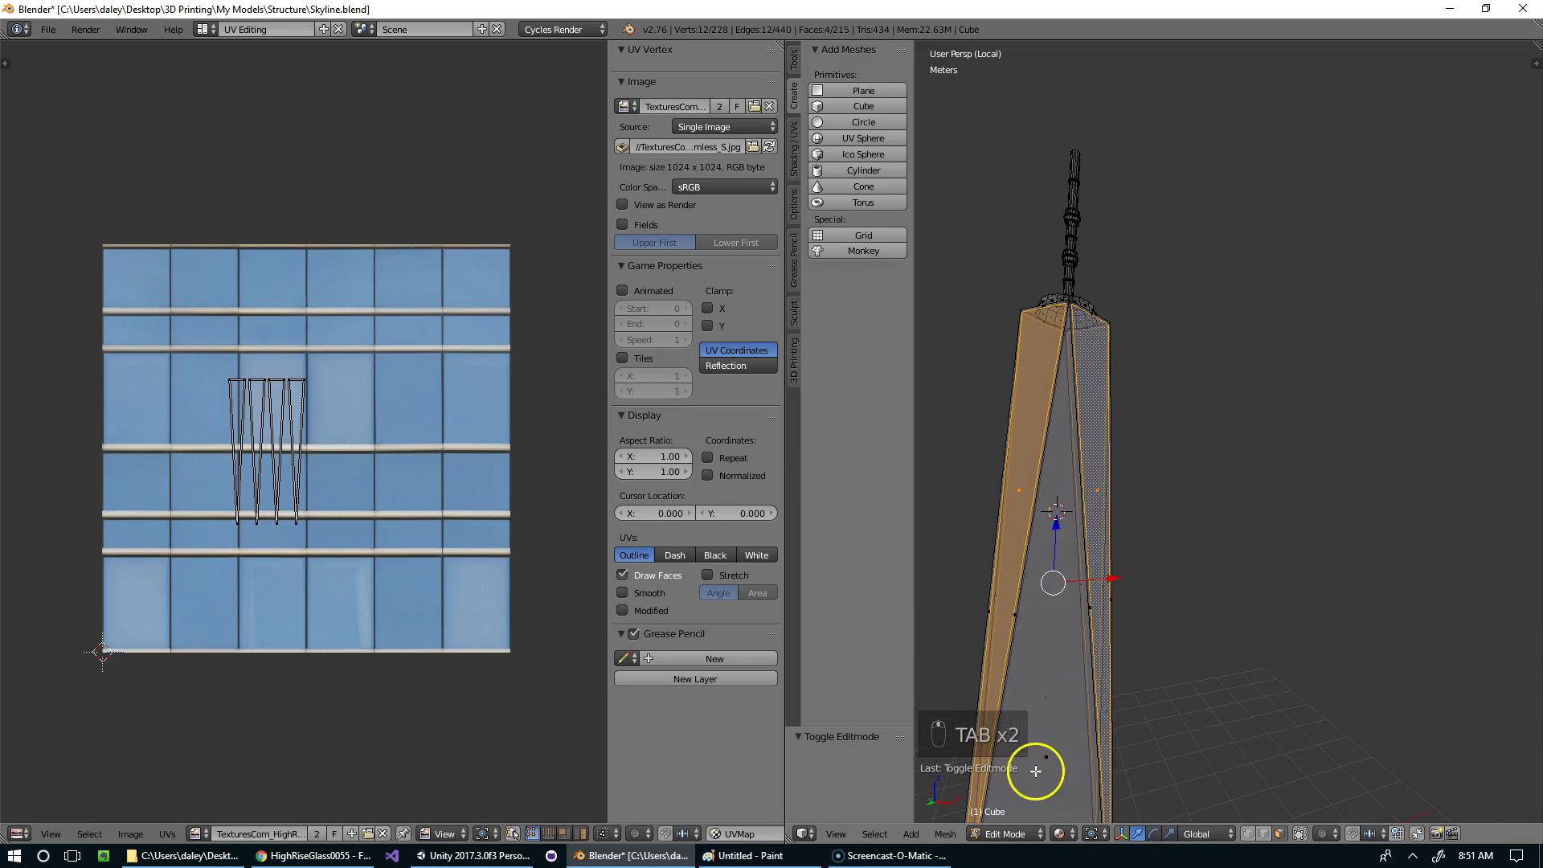
right_click(1036, 755, "shift")
middle_click_drag(1057, 712, 1250, 661)
right_click(1030, 754, "shift")
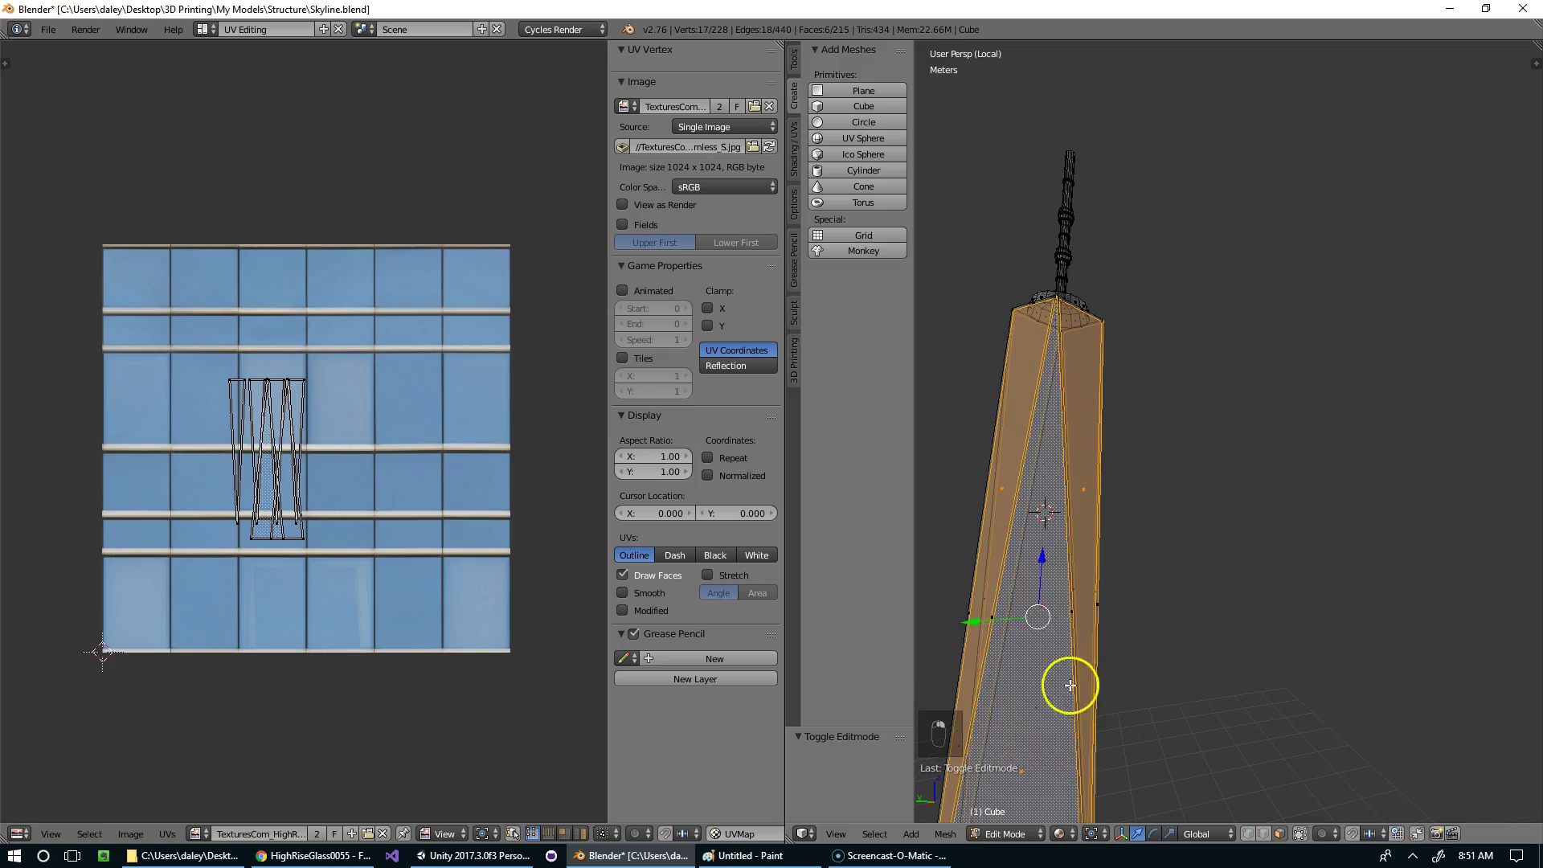
middle_click_drag(1075, 669, 1230, 664)
left_click(1020, 785, "shift")
left_click(1039, 665, "shift")
middle_click_drag(1040, 664, 1258, 661)
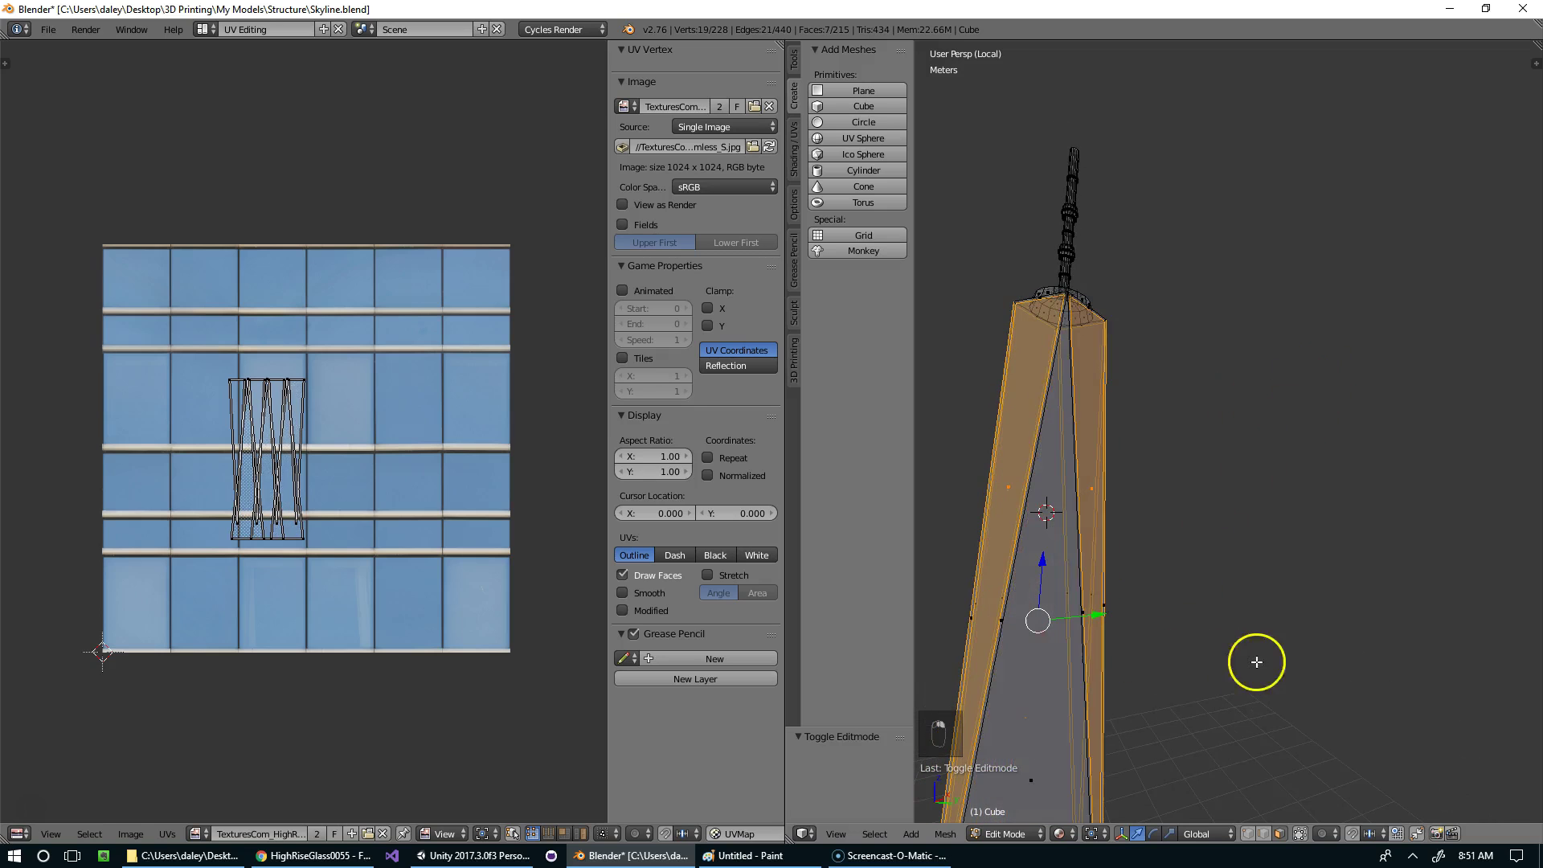
left_click(1022, 802, "shift")
scroll(1147, 613, "down", 4)
middle_click_drag(1146, 613, 1239, 636)
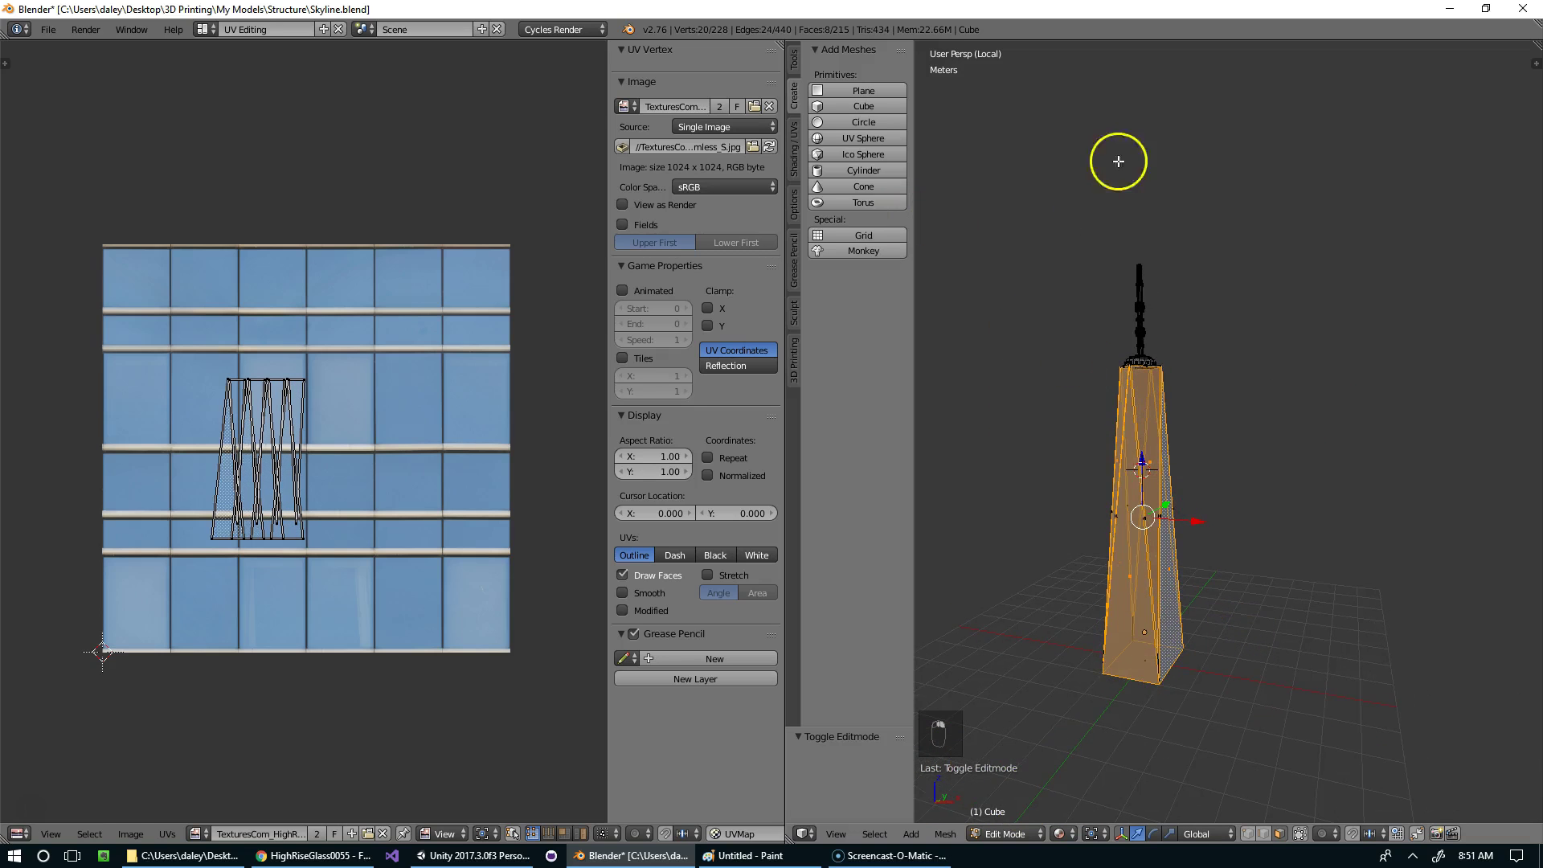
left_click(203, 28)
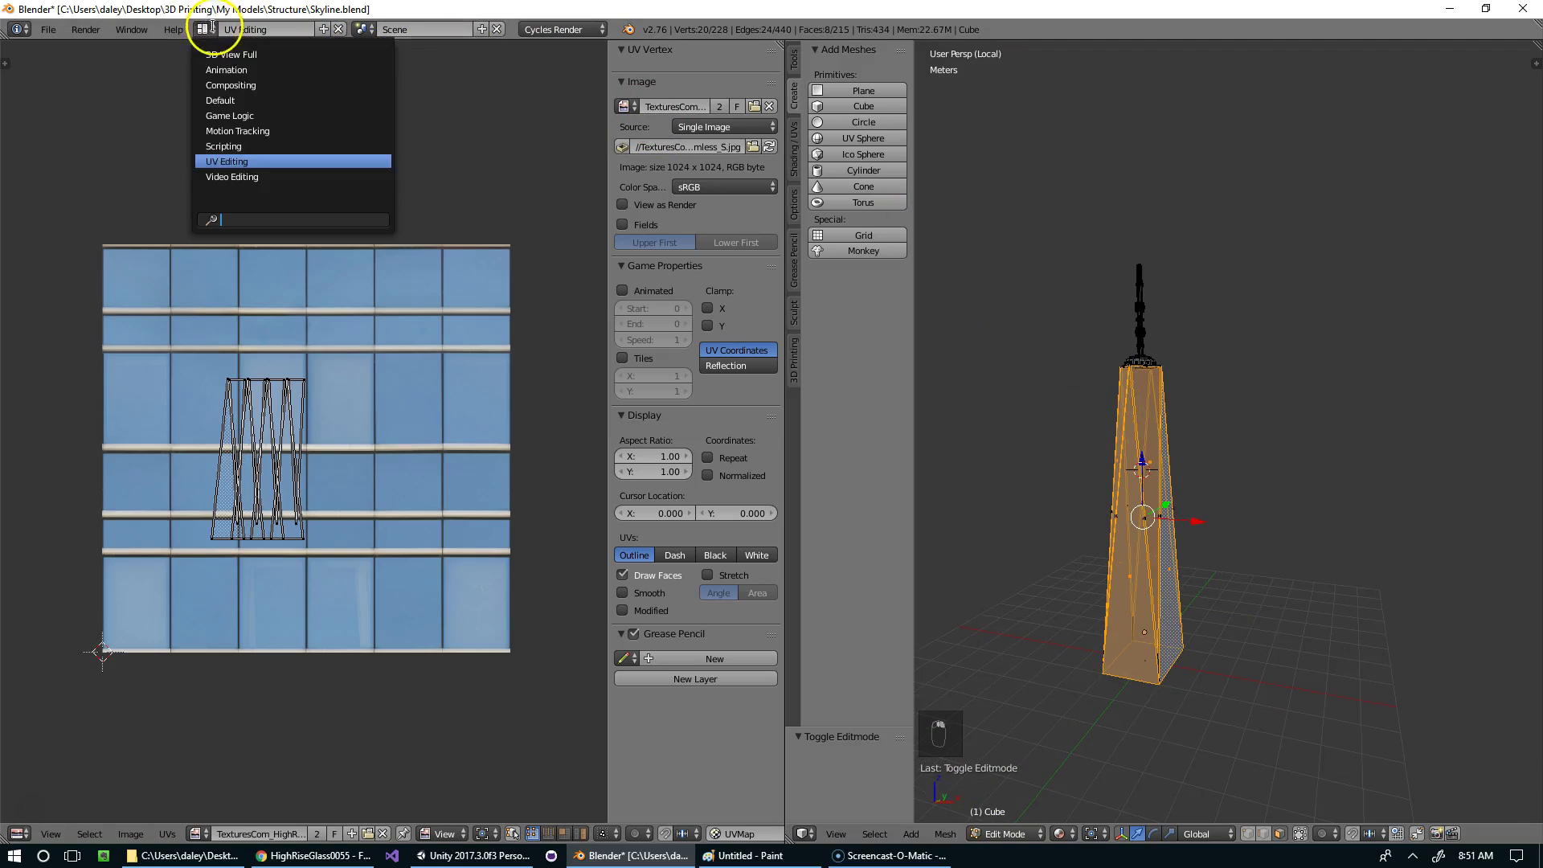
left_click(228, 100)
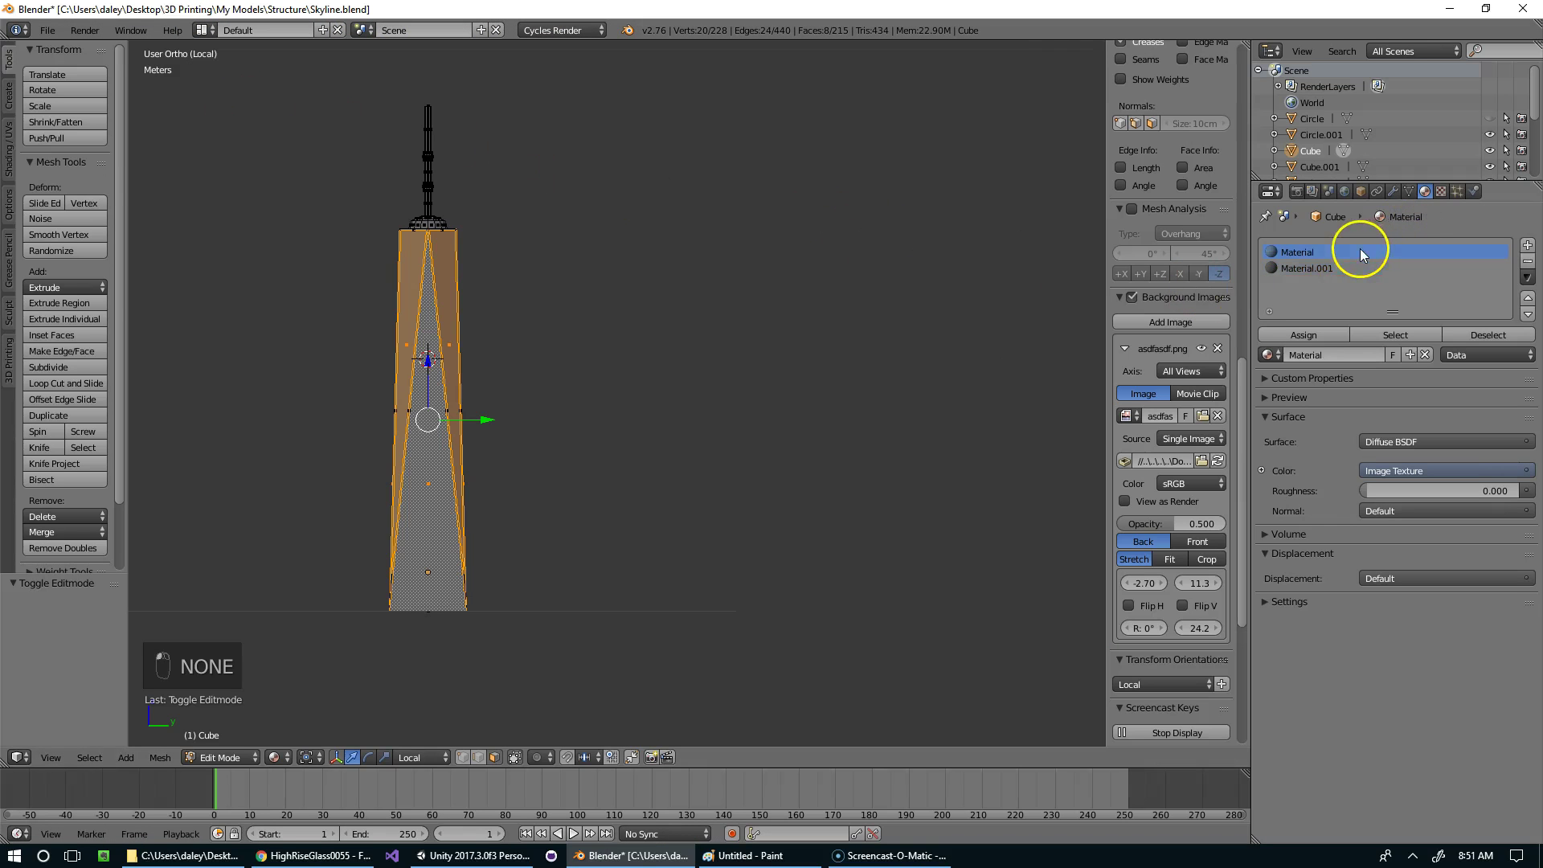
left_click(1308, 336)
key("Tab")
Step: Examine the glass texture and the inset edges on all sides of the tower
middle_click_drag(572, 315, 722, 335)
scroll(499, 305, "up", 5)
middle_click_drag(499, 305, 90, 406, "shift")
scroll(654, 325, "down", 3)
scroll(605, 410, "up", 3)
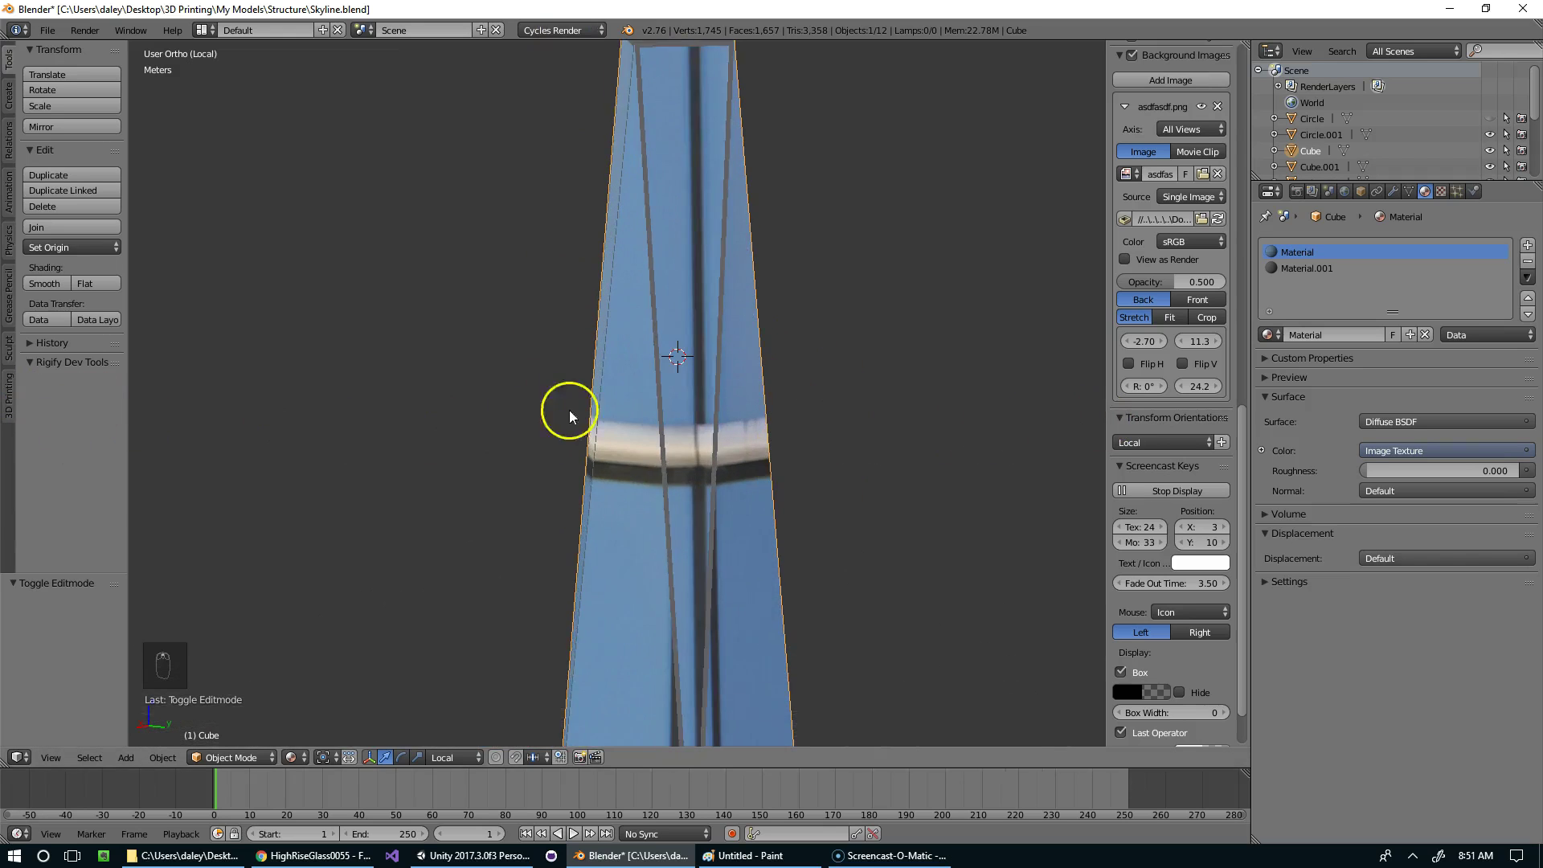
middle_click_drag(606, 410, 716, 389)
scroll(716, 389, "down", 2)
scroll(701, 458, "down", 3)
middle_click_drag(725, 463, 824, 450)
scroll(823, 451, "up", 1)
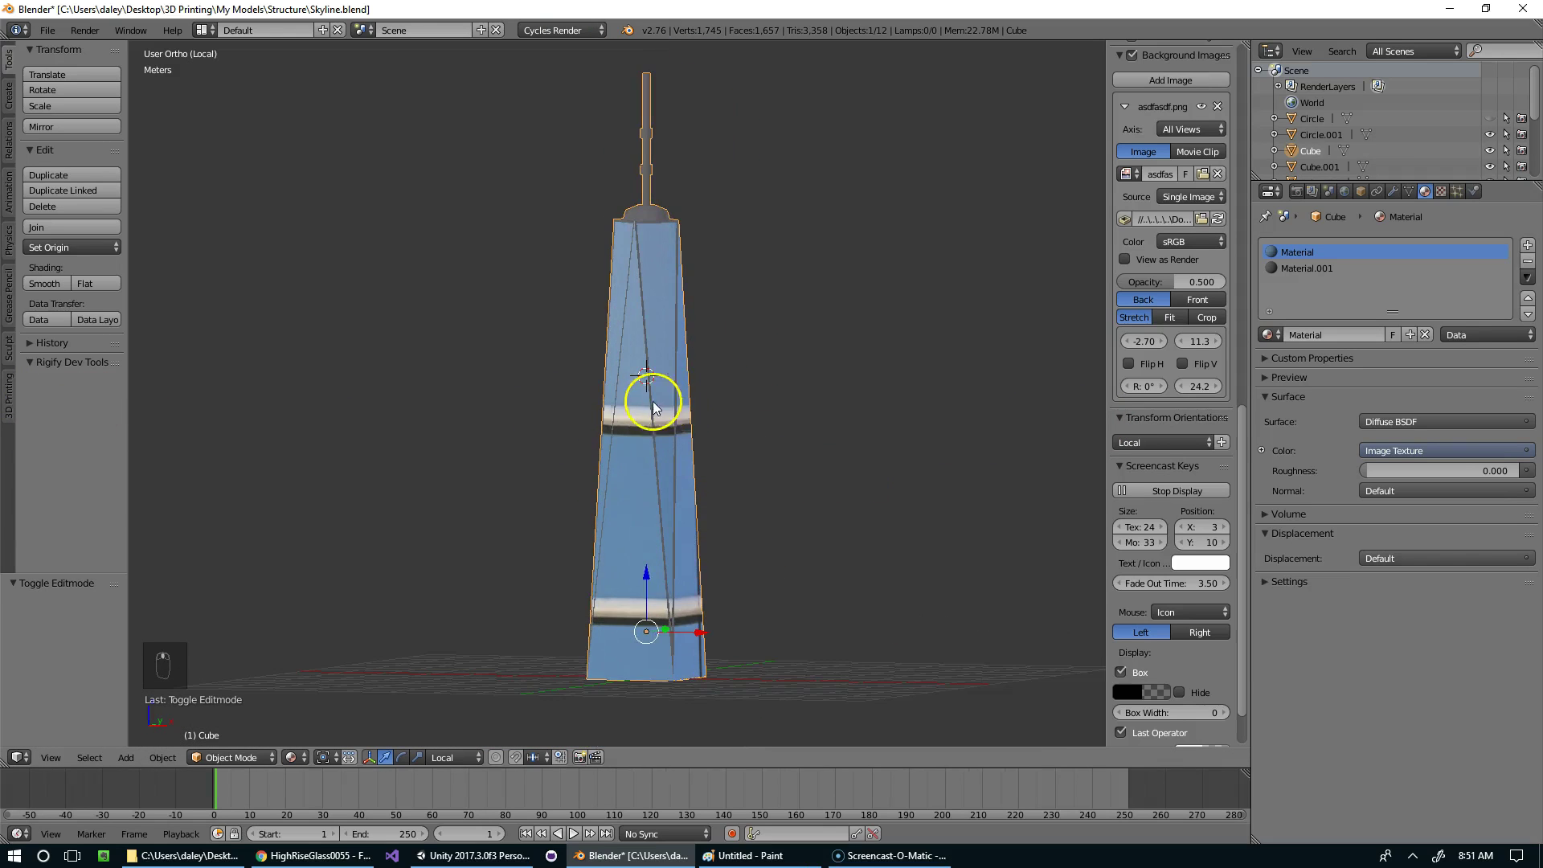
scroll(652, 406, "up", 2)
scroll(644, 382, "down", 5)
middle_click_drag(644, 382, 845, 417)
scroll(677, 393, "up", 3)
middle_click_drag(676, 393, 872, 403)
Step: Save Skyline.blend over the existing file and check the 5. Skyline assets folder in Unity
key("ctrl+s")
left_click(803, 407)
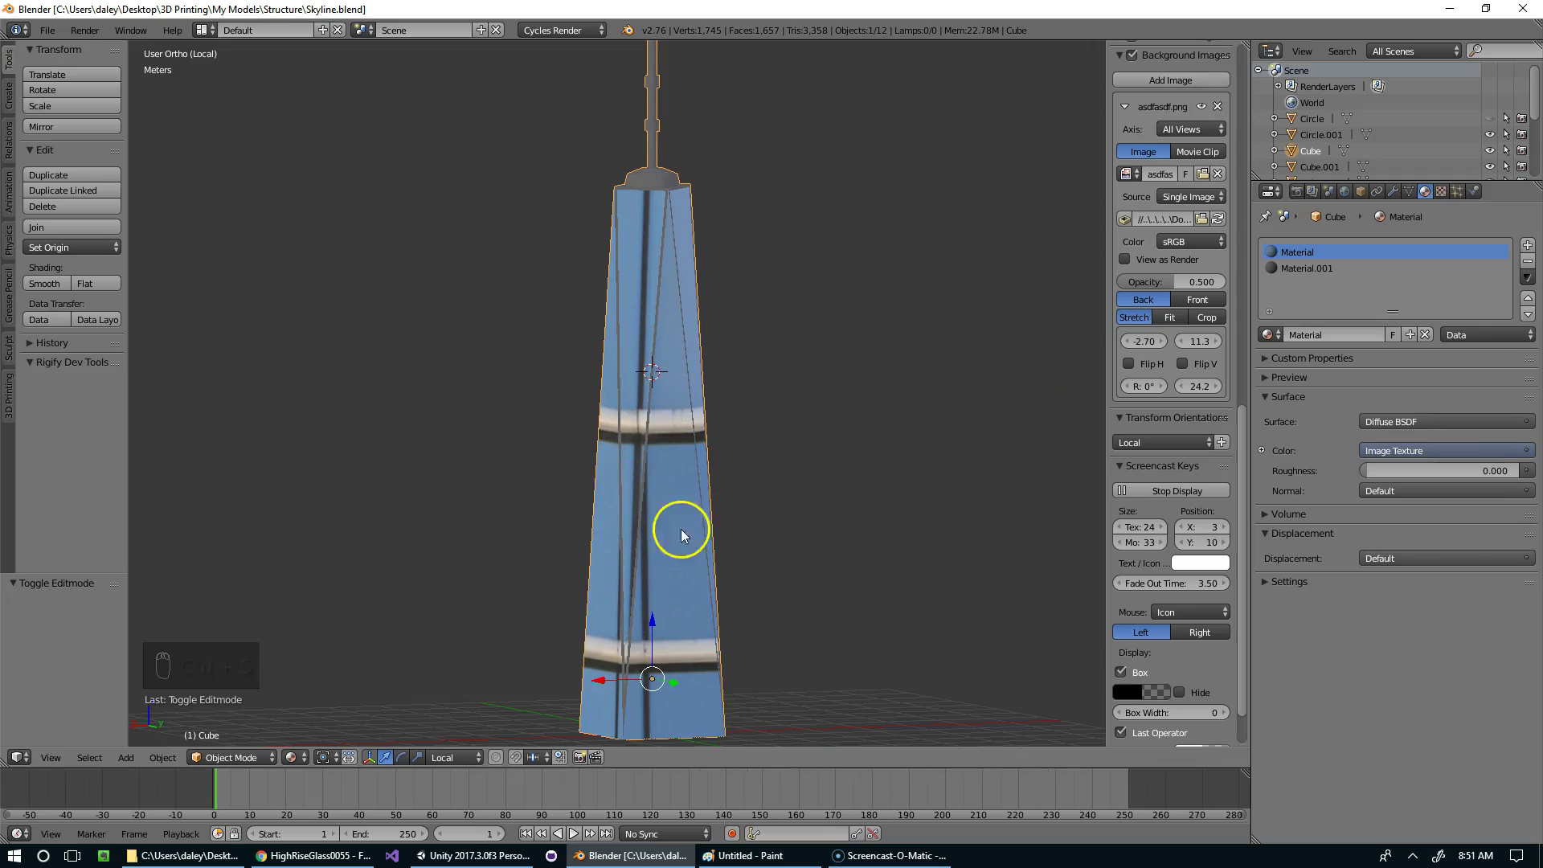
middle_click_drag(689, 430, 619, 327)
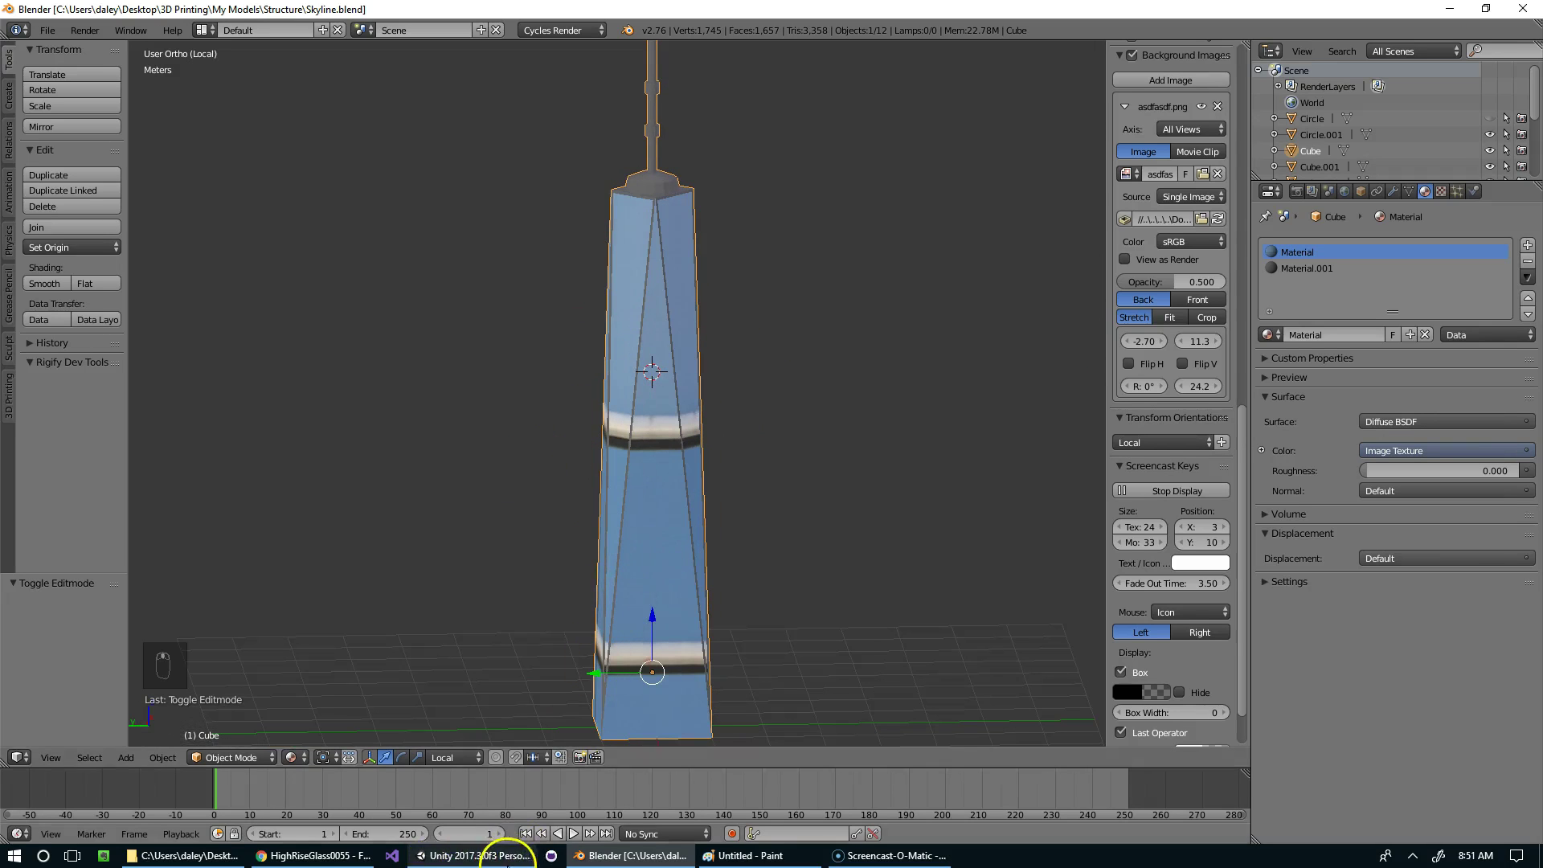
left_click(508, 858)
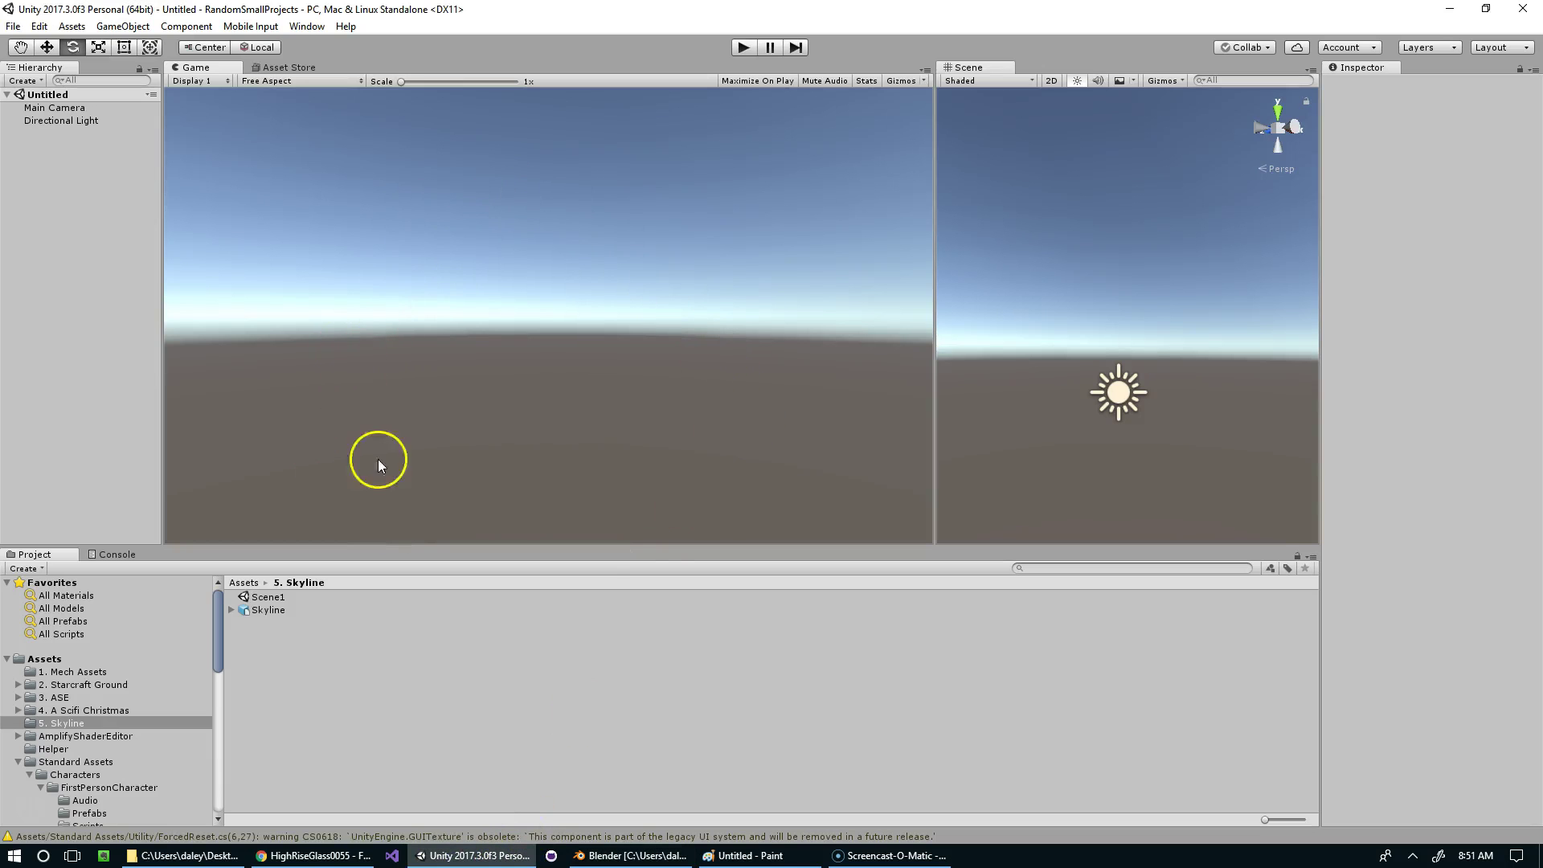
left_click(635, 855)
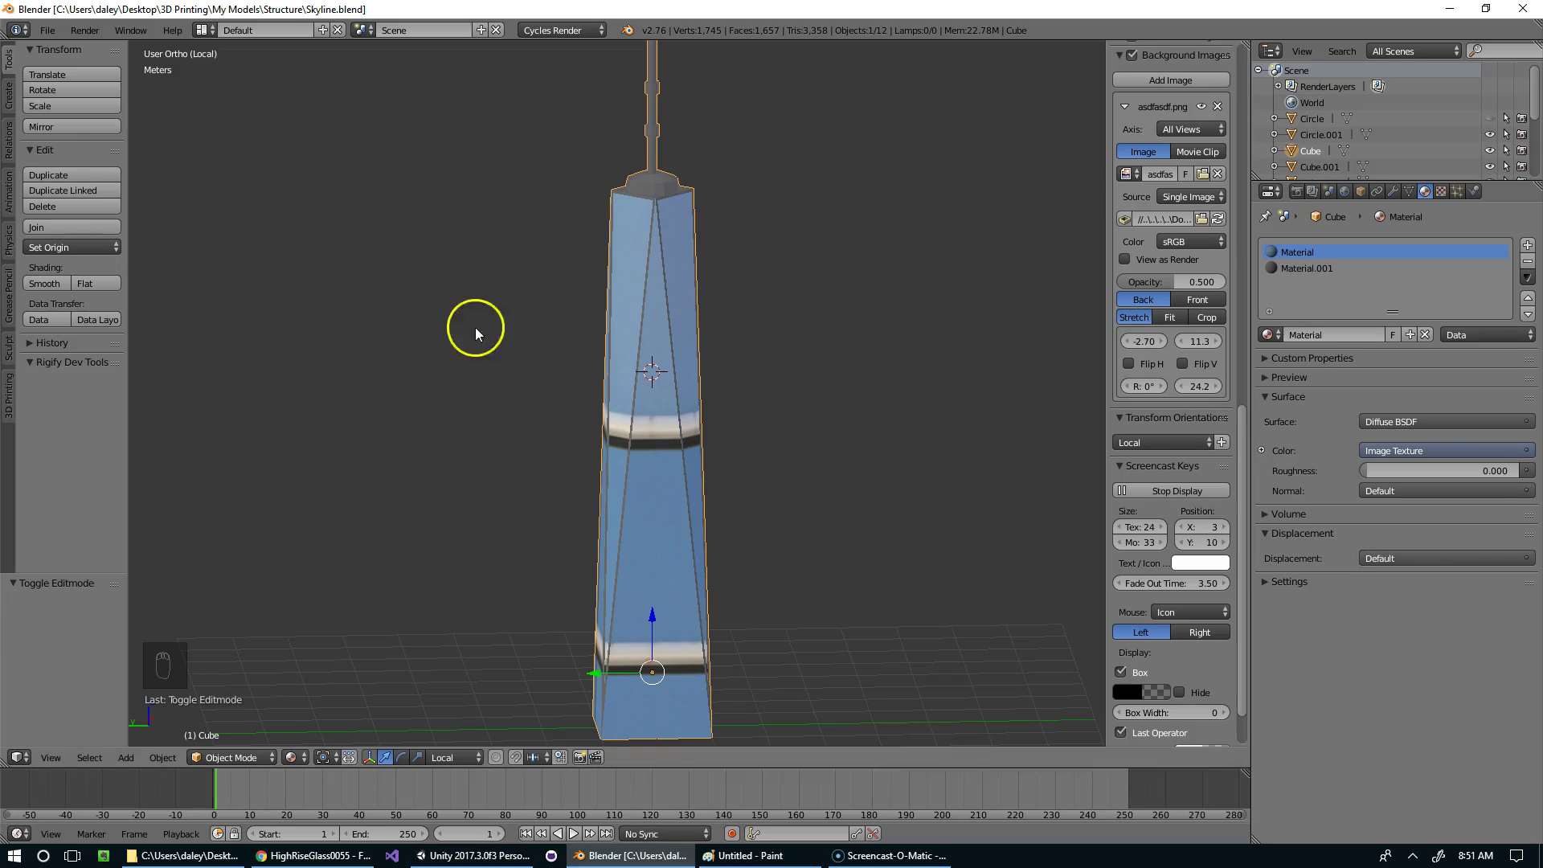
Step: Save the Blender file as SkylineDemo.blend in the RandomSmallProjects Assets\5. Skyline folder under Documents\GitHub
left_click(64, 21)
left_click(69, 177)
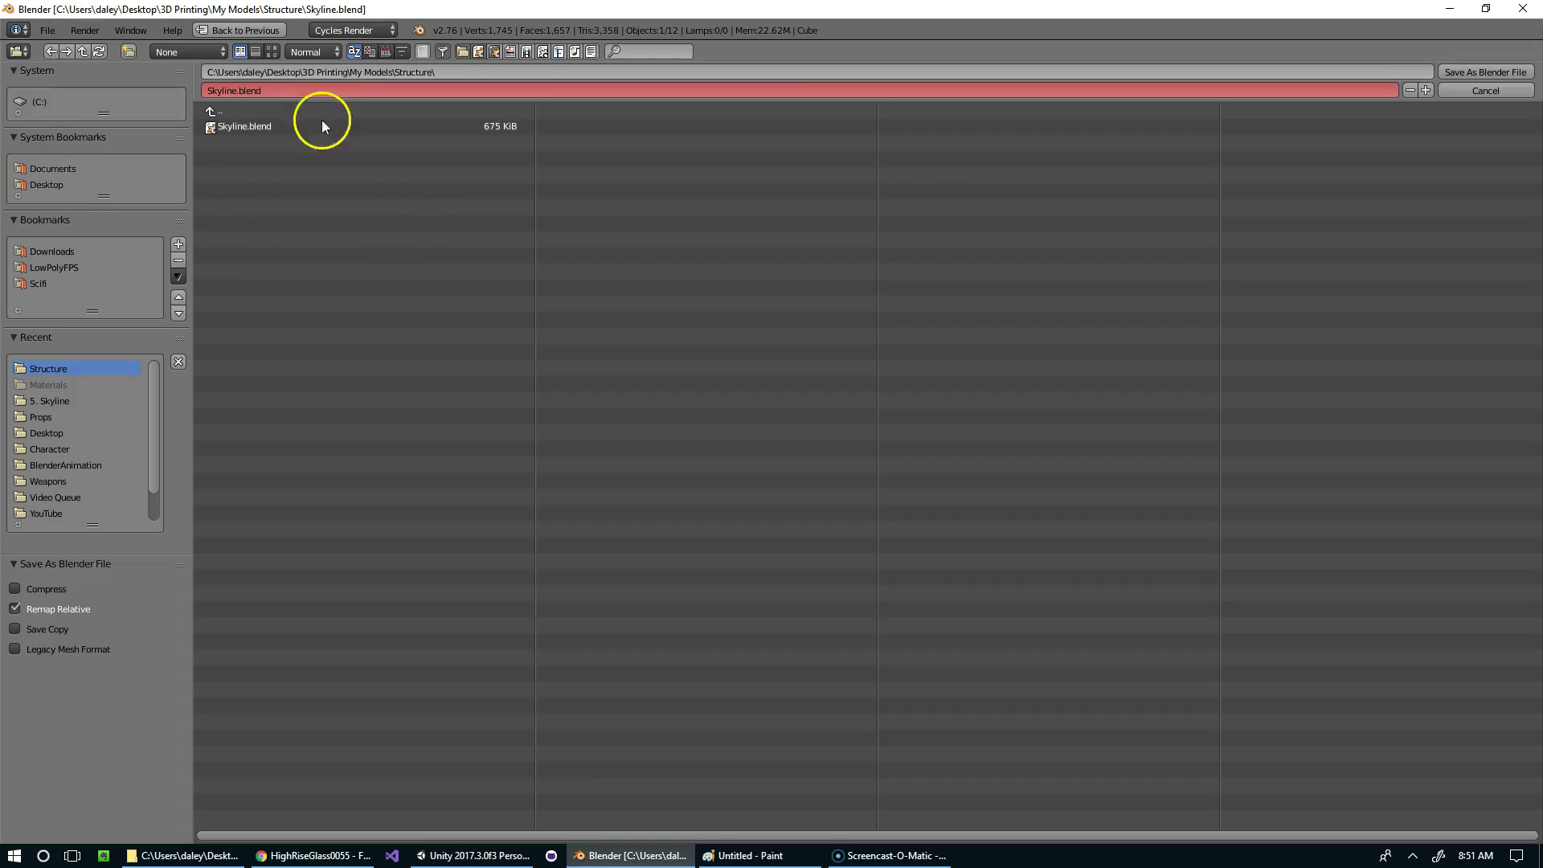
left_click(42, 168)
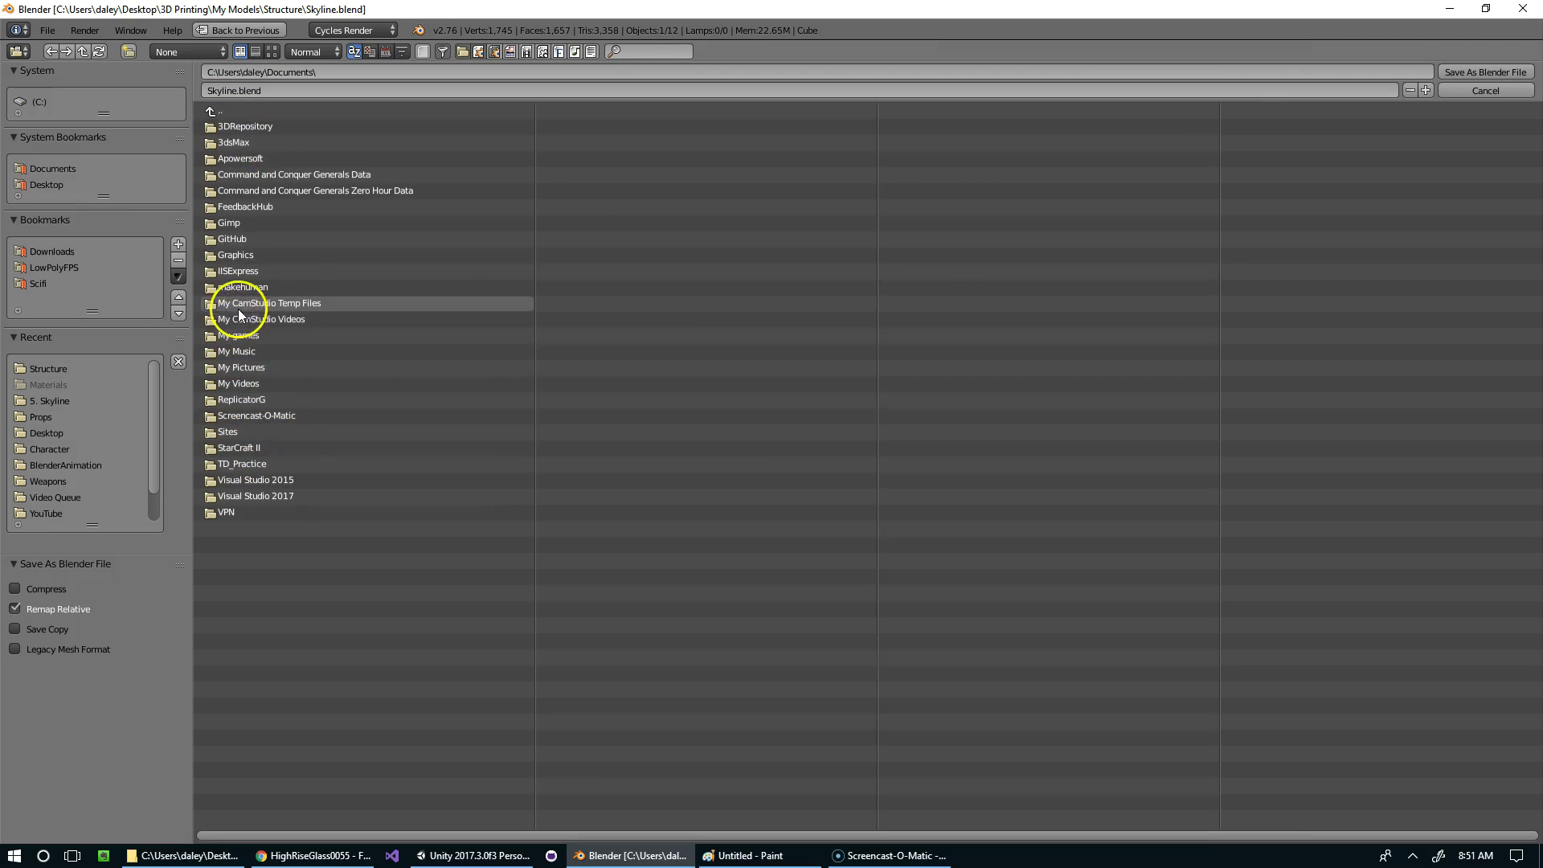
left_click(233, 239)
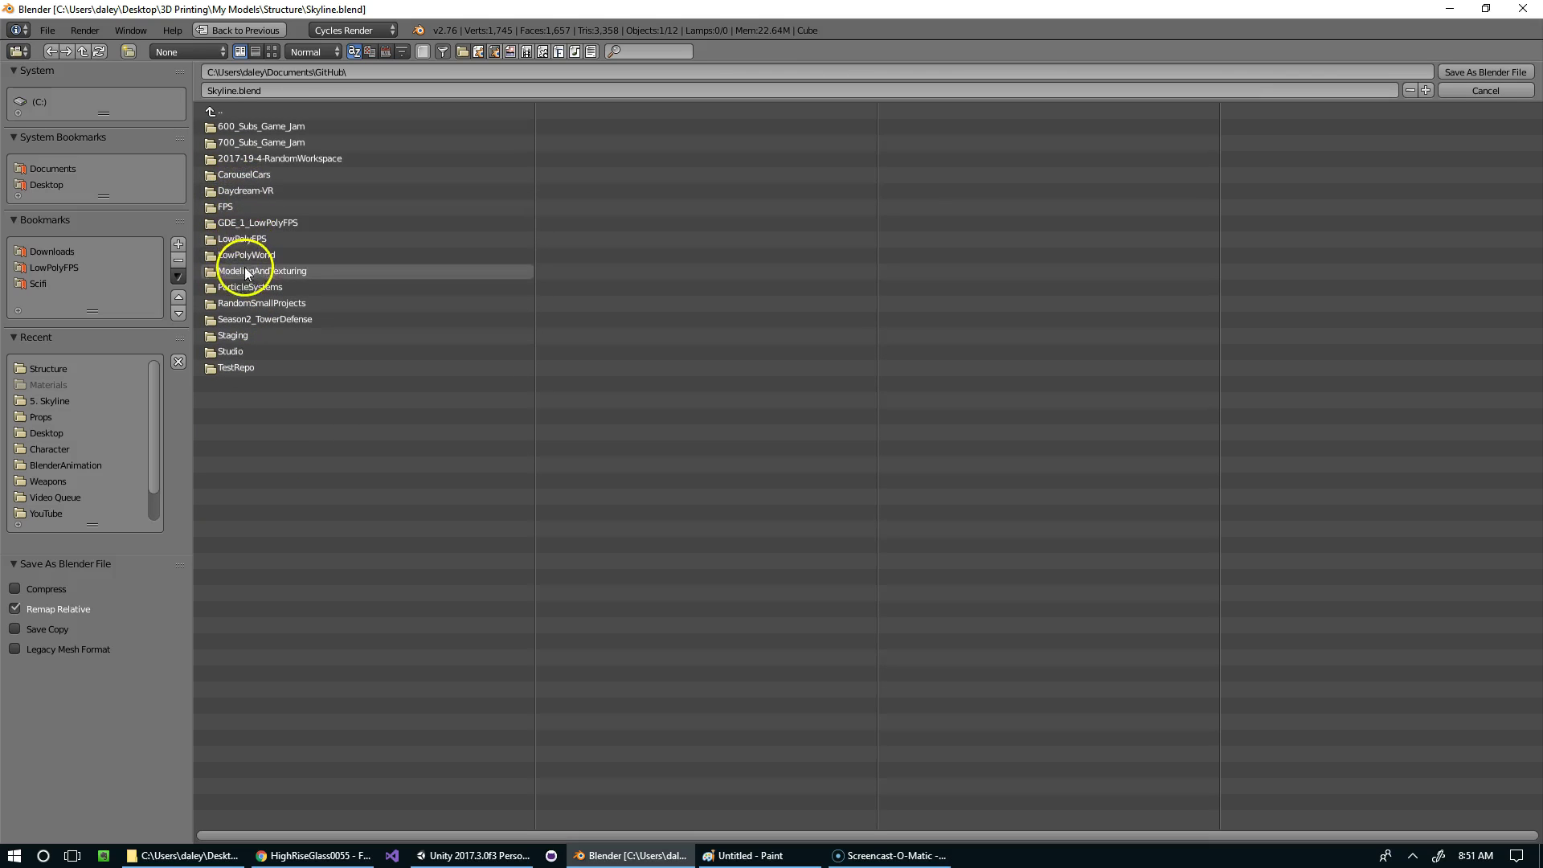
left_click(245, 304)
left_click(233, 126)
left_click(243, 126)
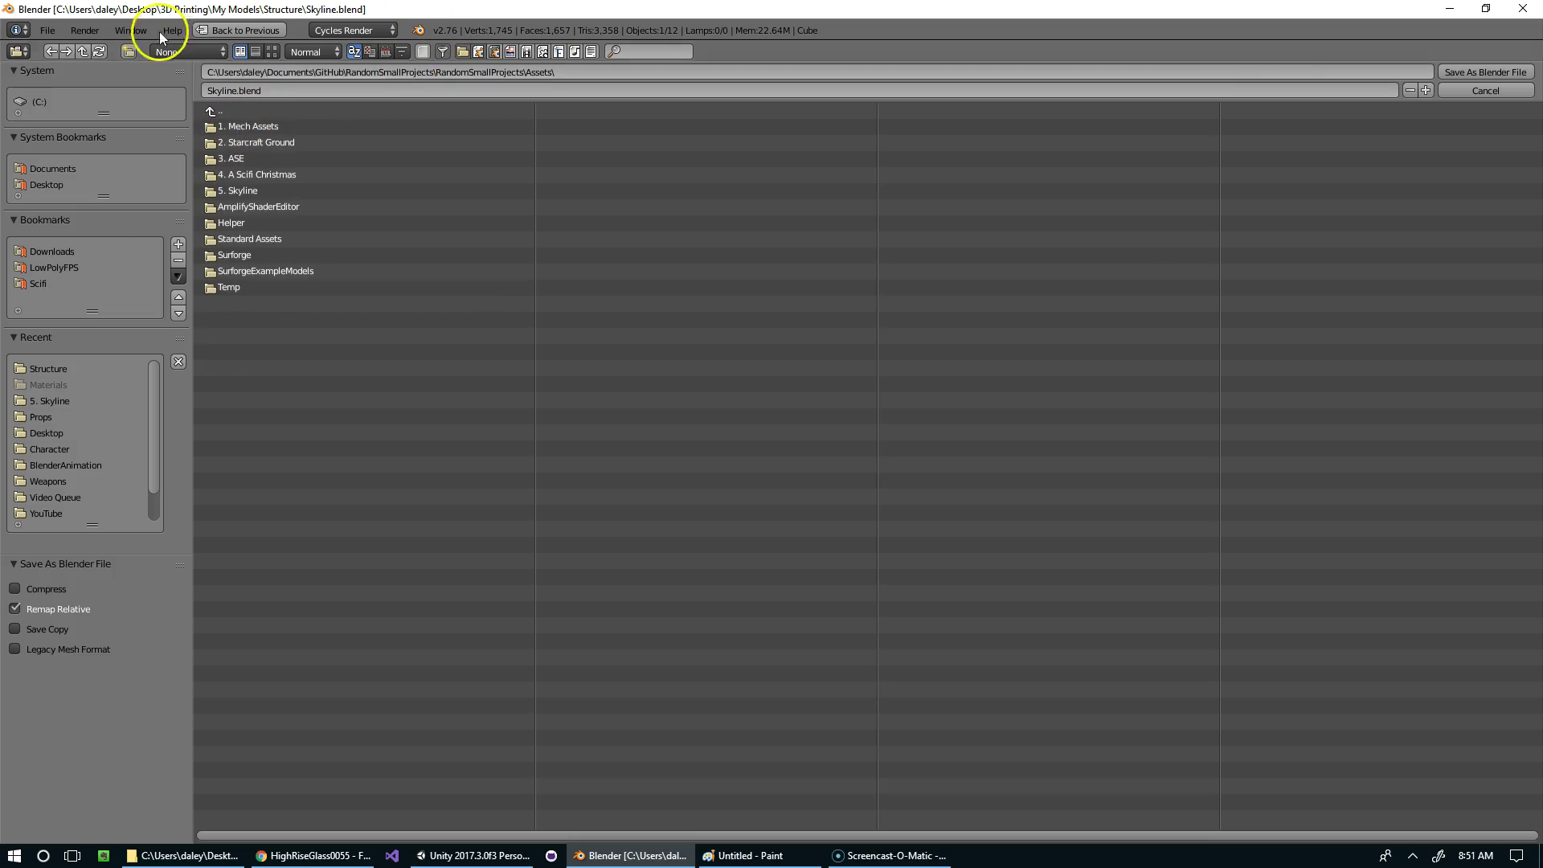
left_click(491, 72)
key("Return")
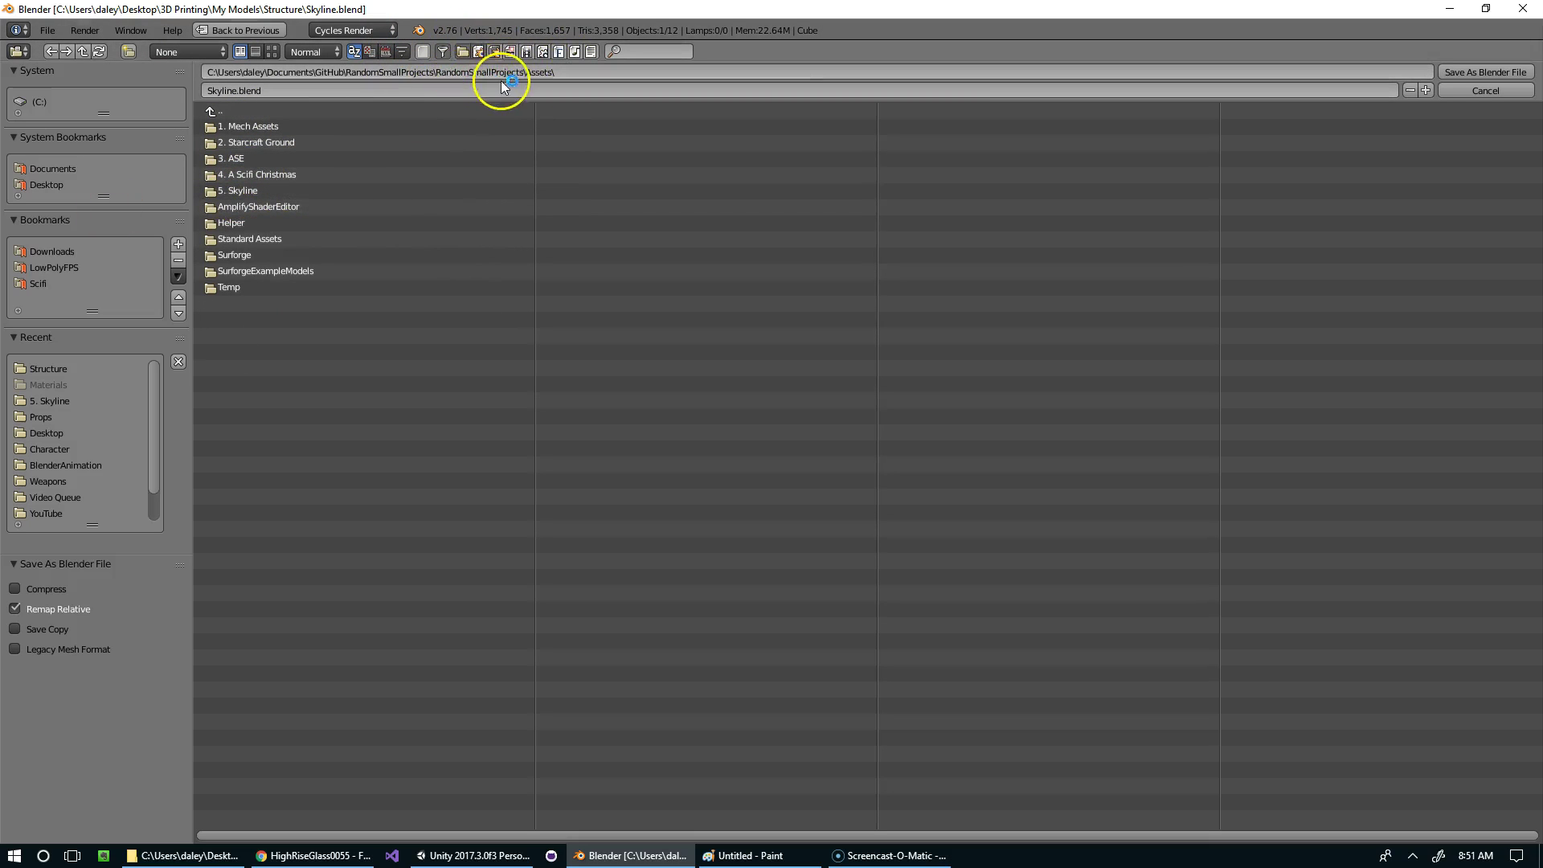
left_click(246, 189)
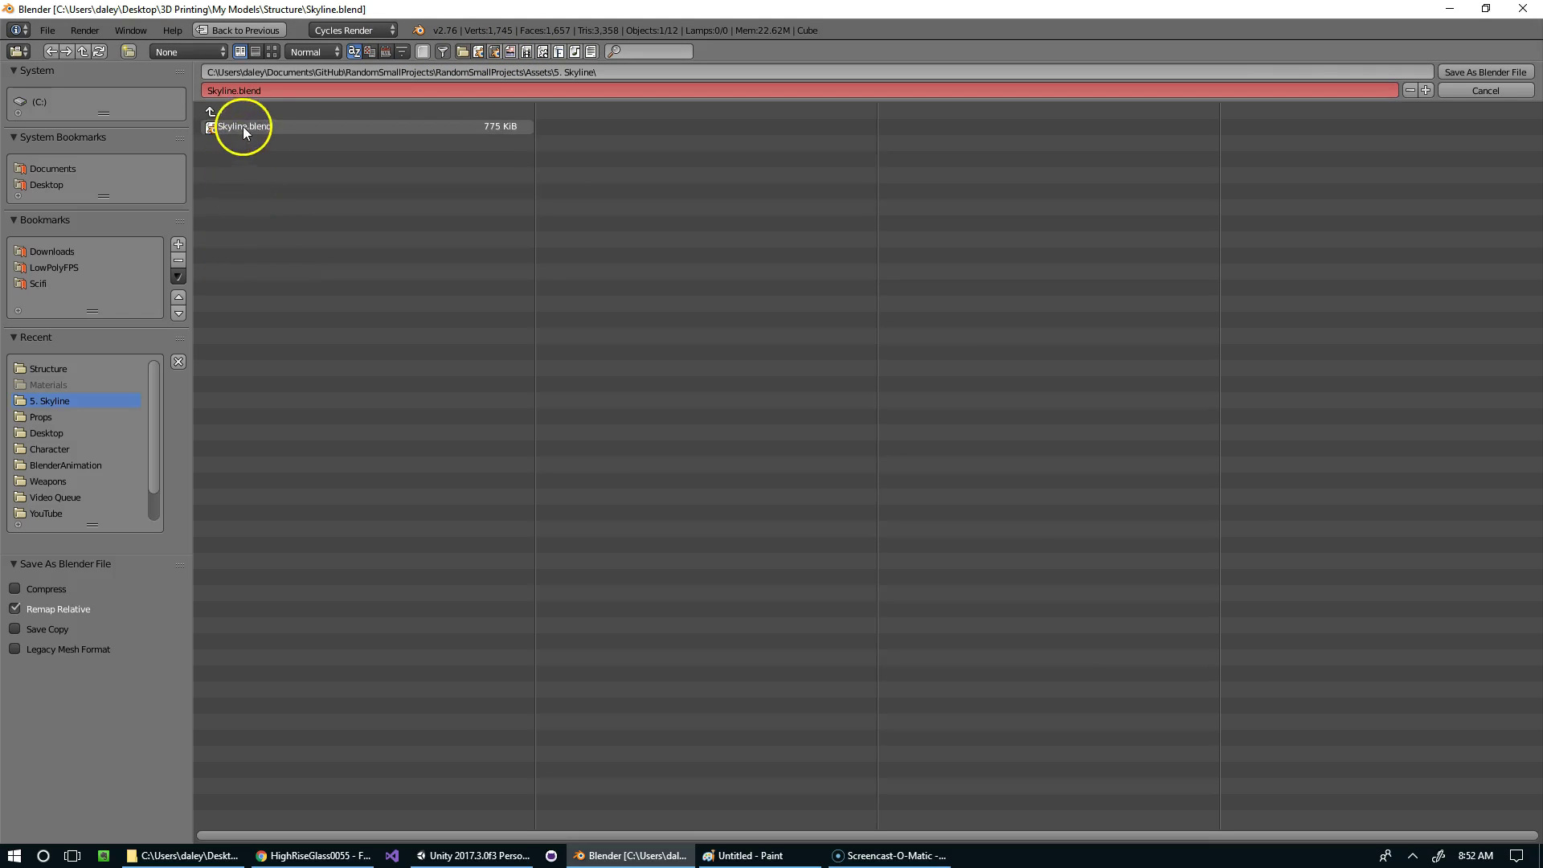
left_click(252, 92)
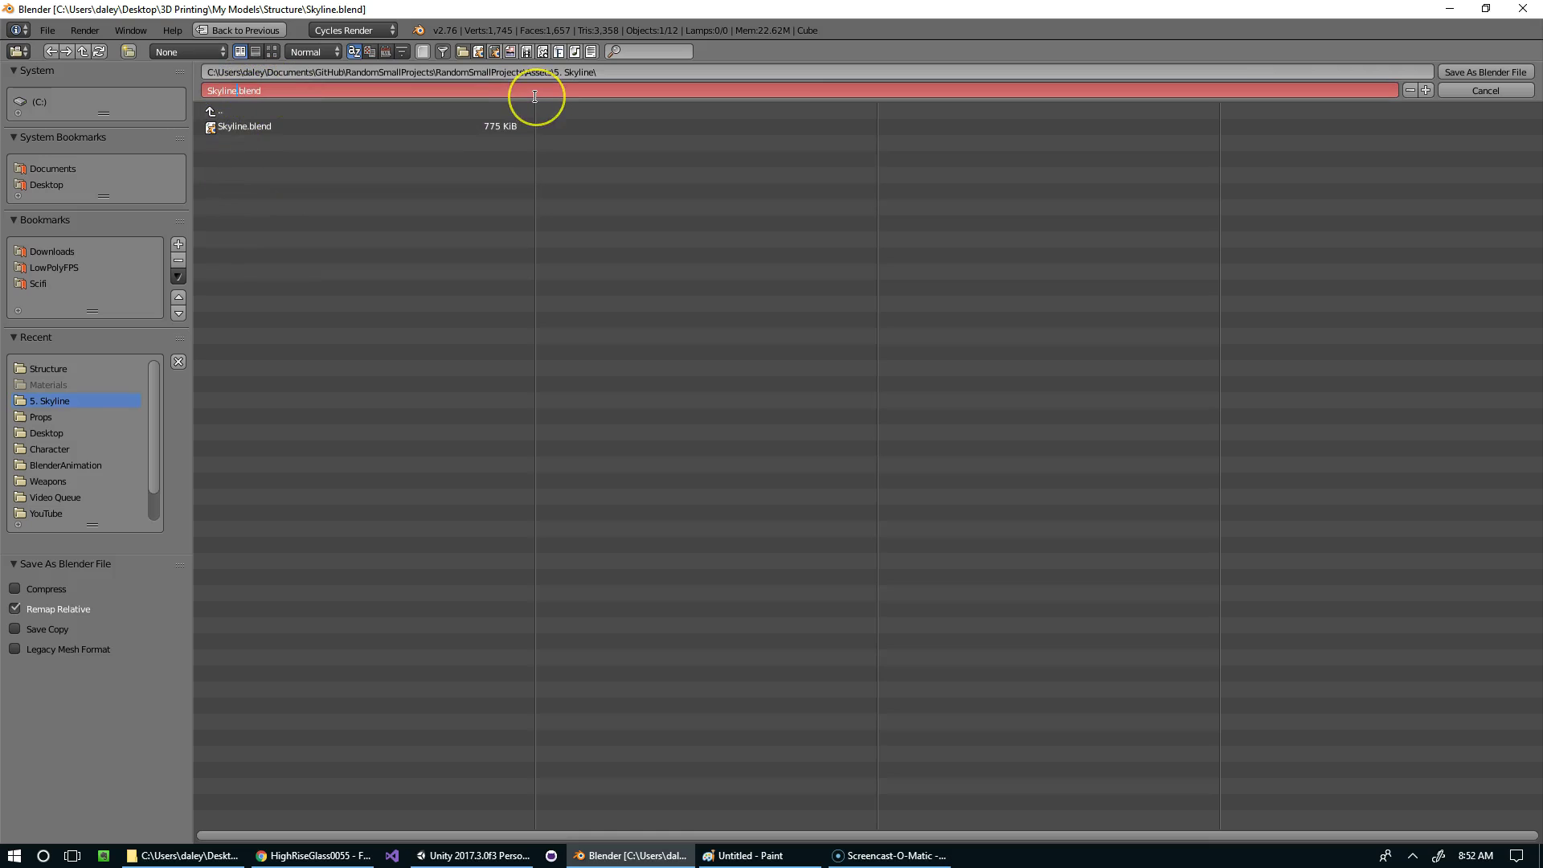
key("Return")
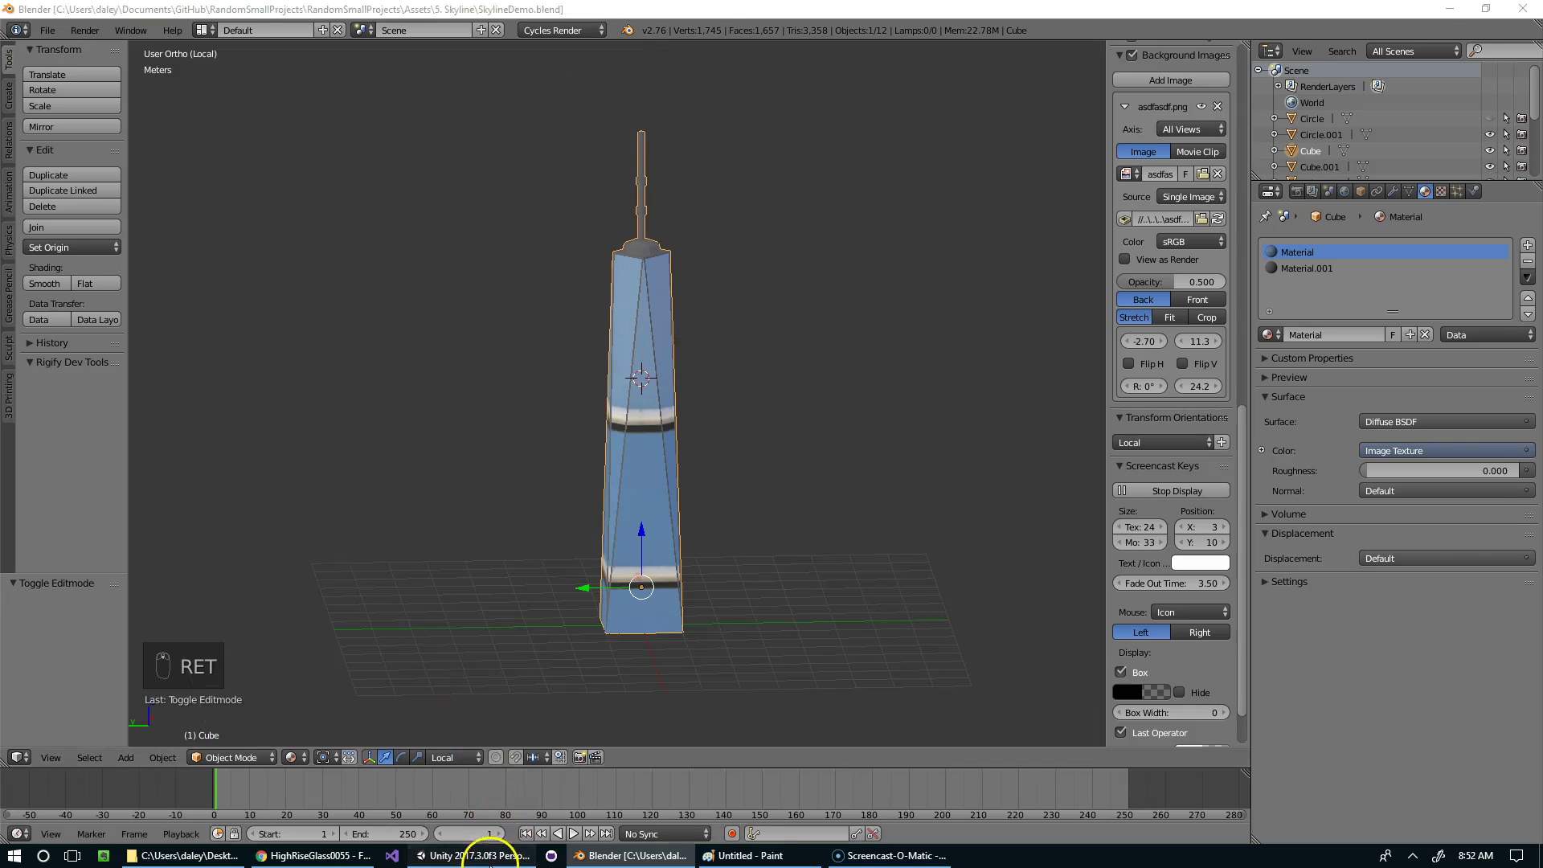
Step: Switch to Unity, add the SkylineDemo model to the scene and set its position to 0, 0, 0
left_click(496, 853)
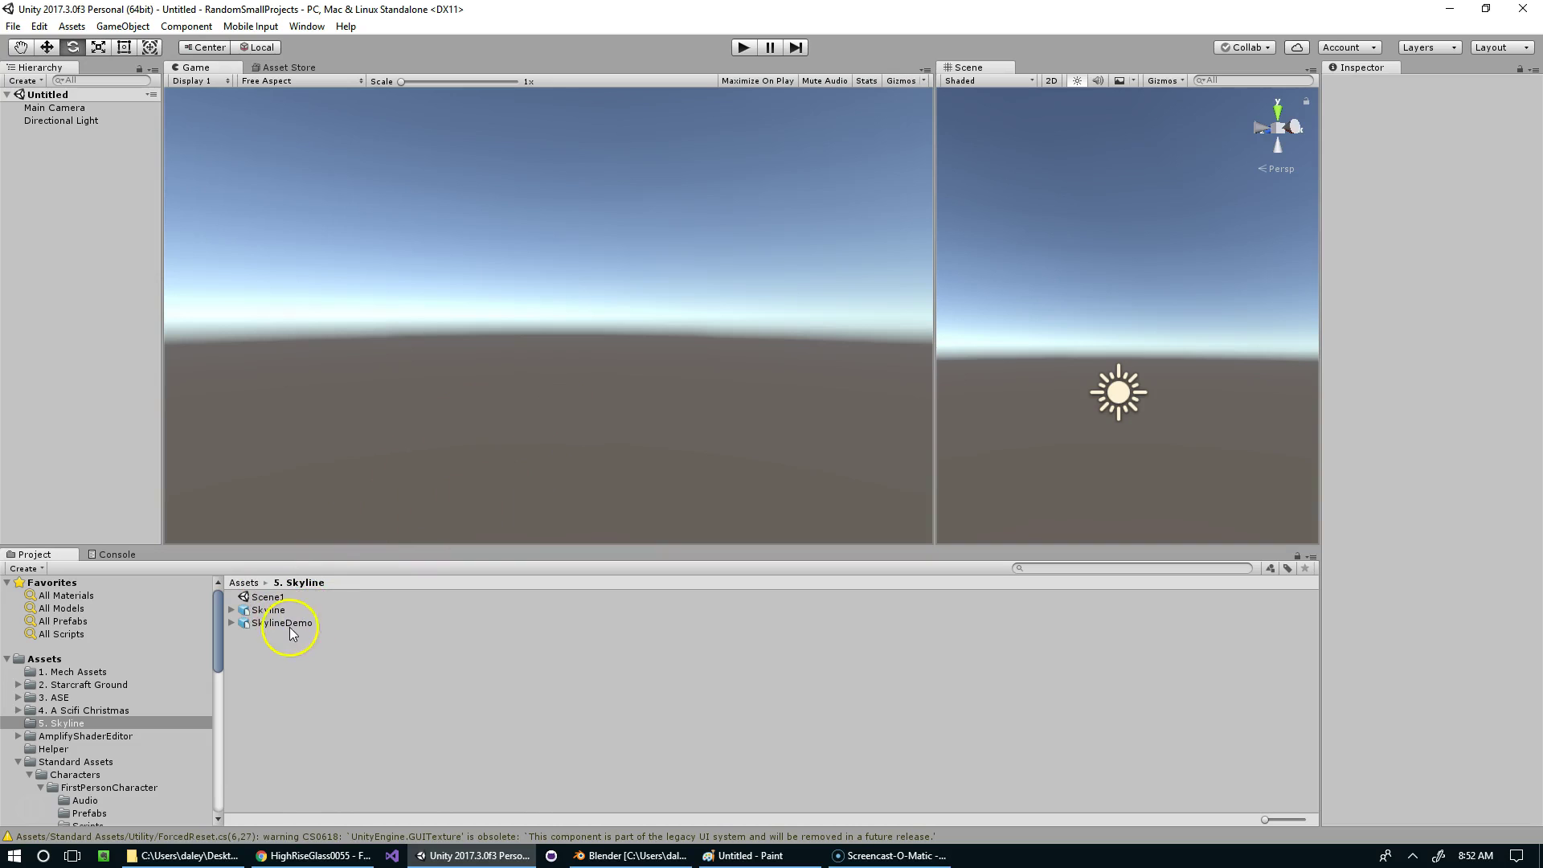
left_click_drag(289, 625, 1093, 294)
type("0")
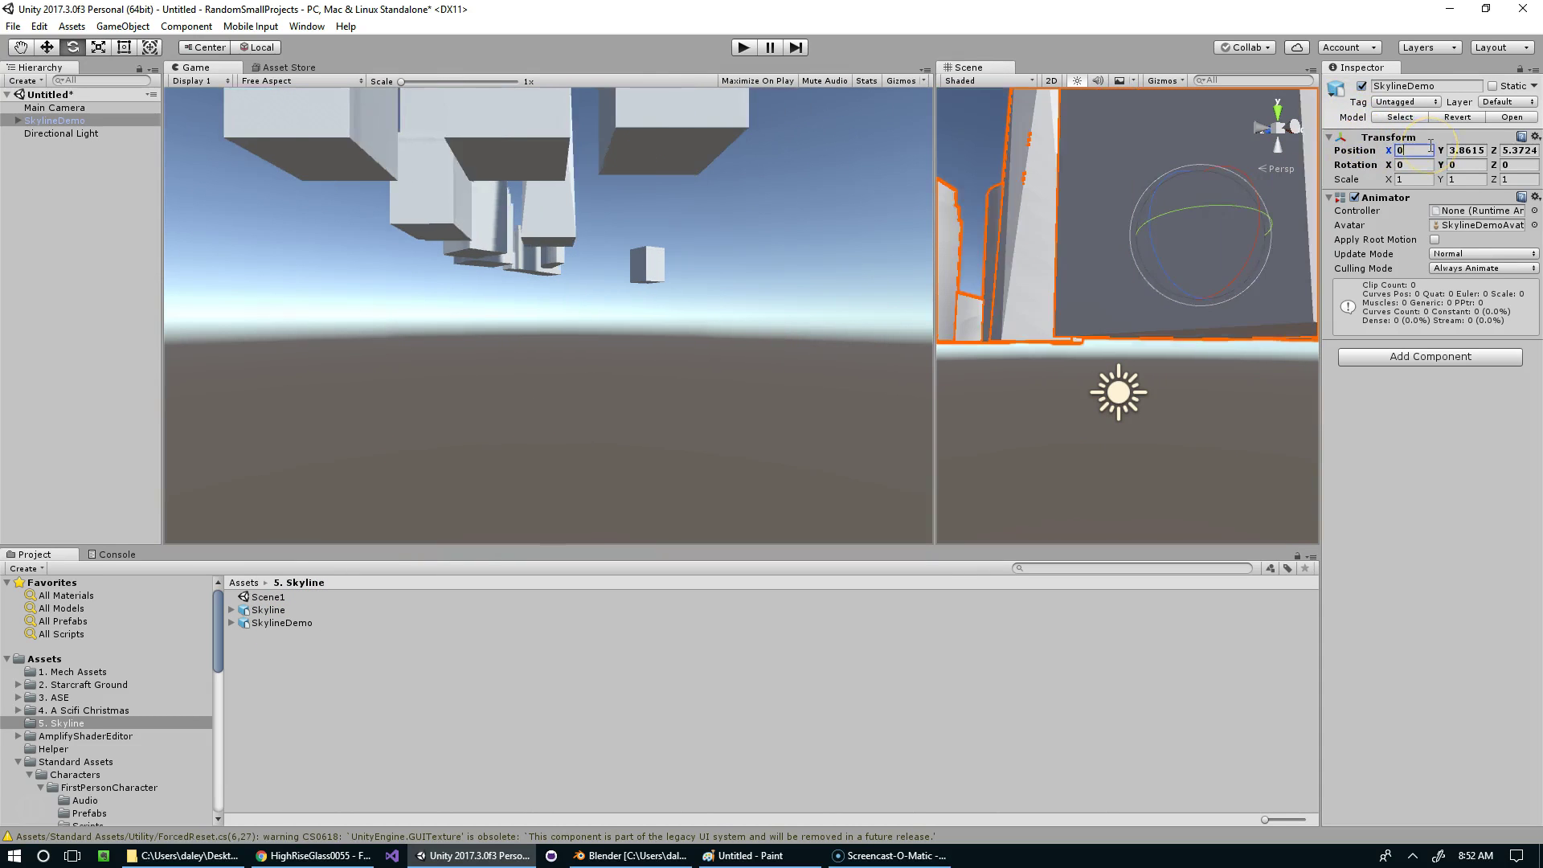
key("Tab")
type("0")
key("Tab")
type("0")
Step: Create a ground plane, reset its transform and scale it to 100 on X and Z
scroll(1038, 187, "down", 4)
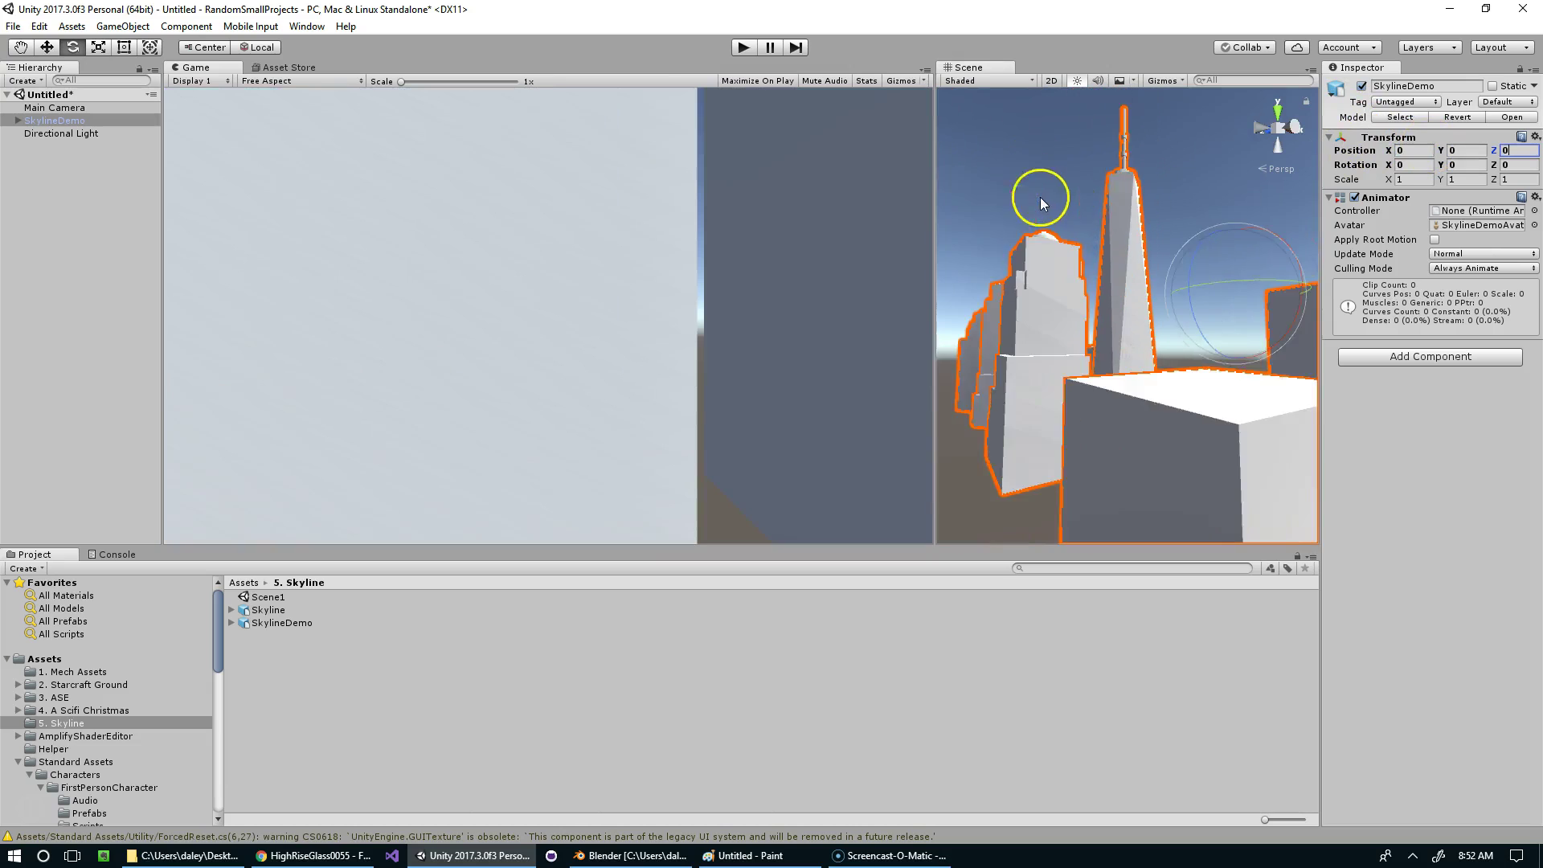
left_click_drag(1044, 203, 1041, 288, "alt")
middle_click_drag(1041, 287, 1115, 289)
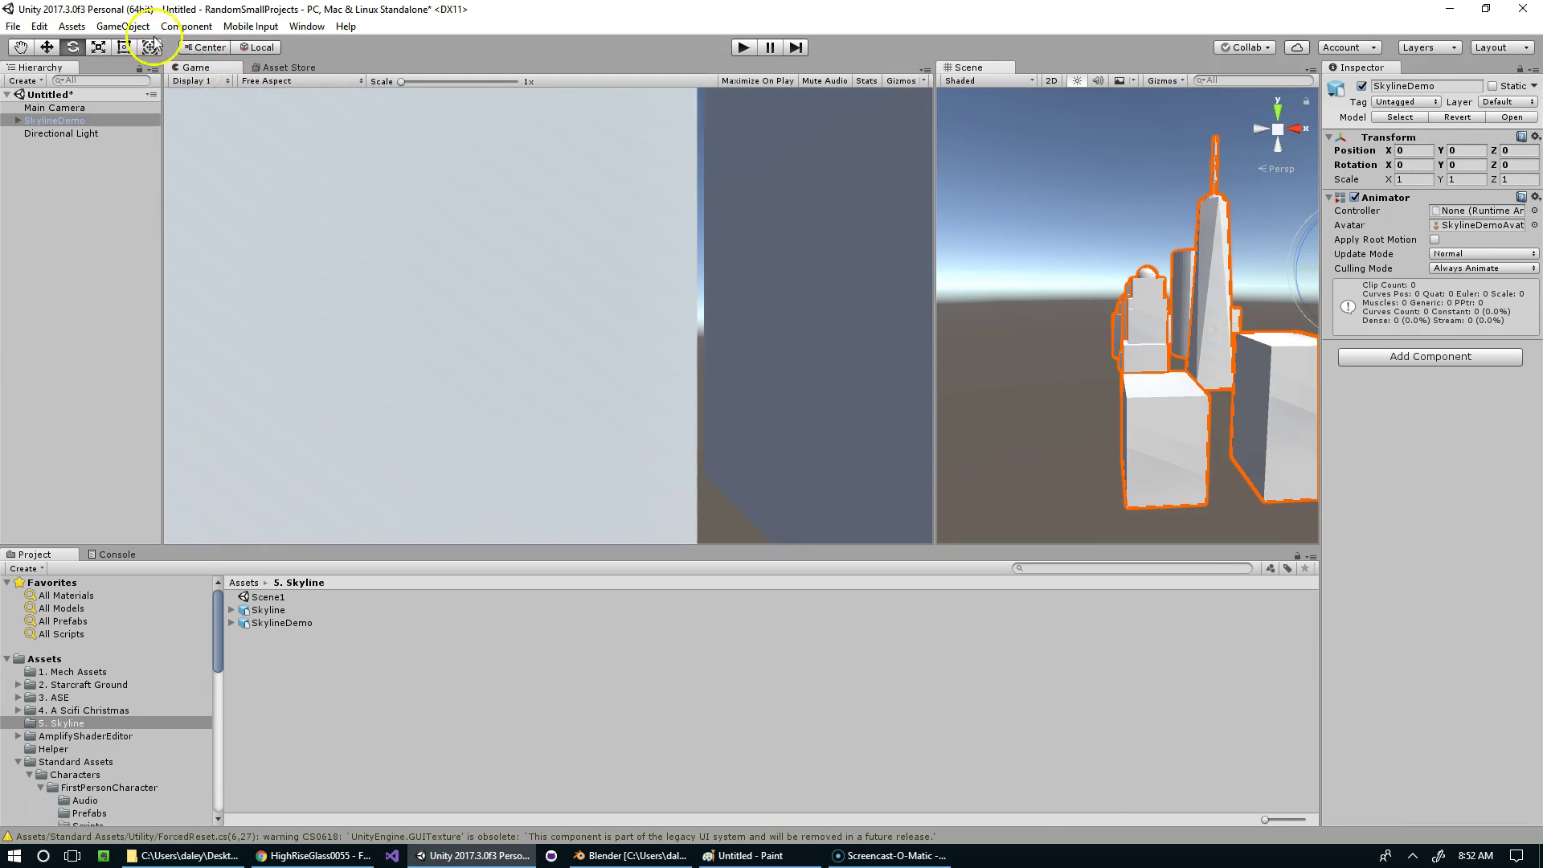
left_click(123, 26)
mouse_move(108, 81)
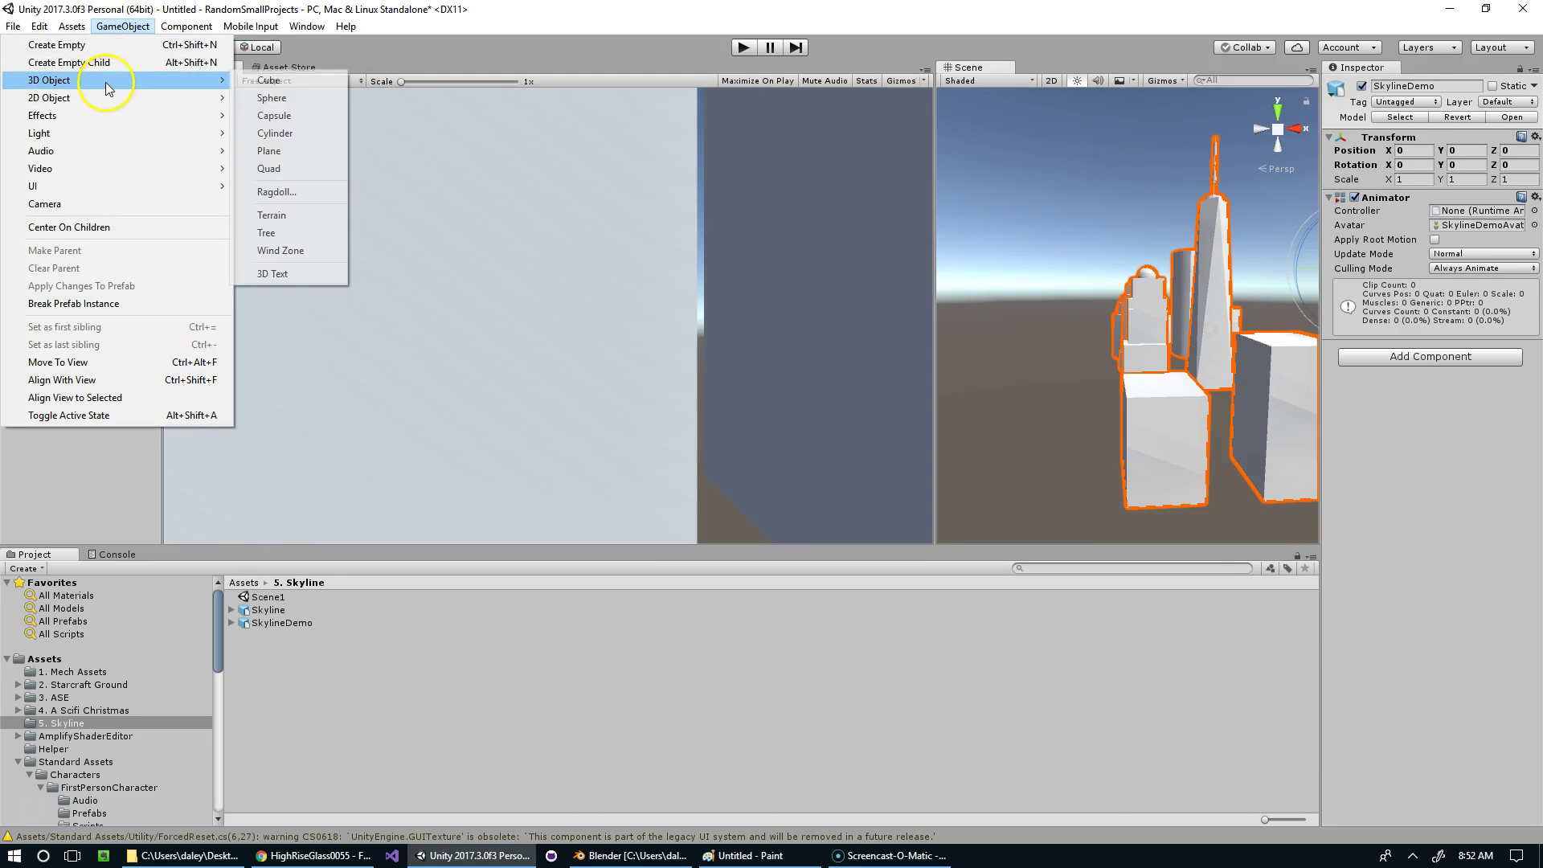
left_click(292, 153)
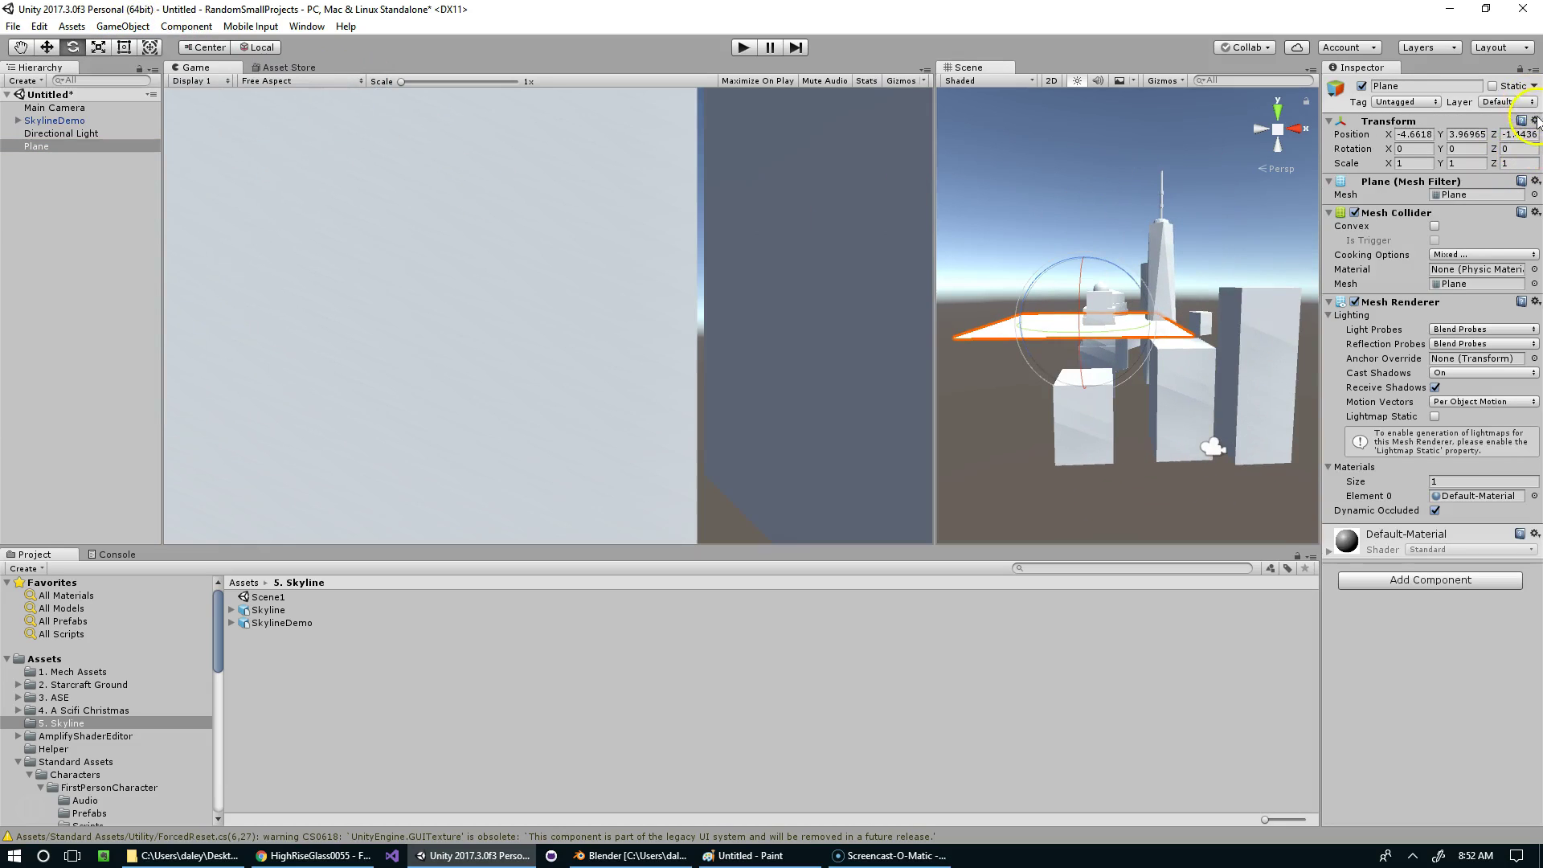
left_click(1534, 120)
left_click(1414, 170)
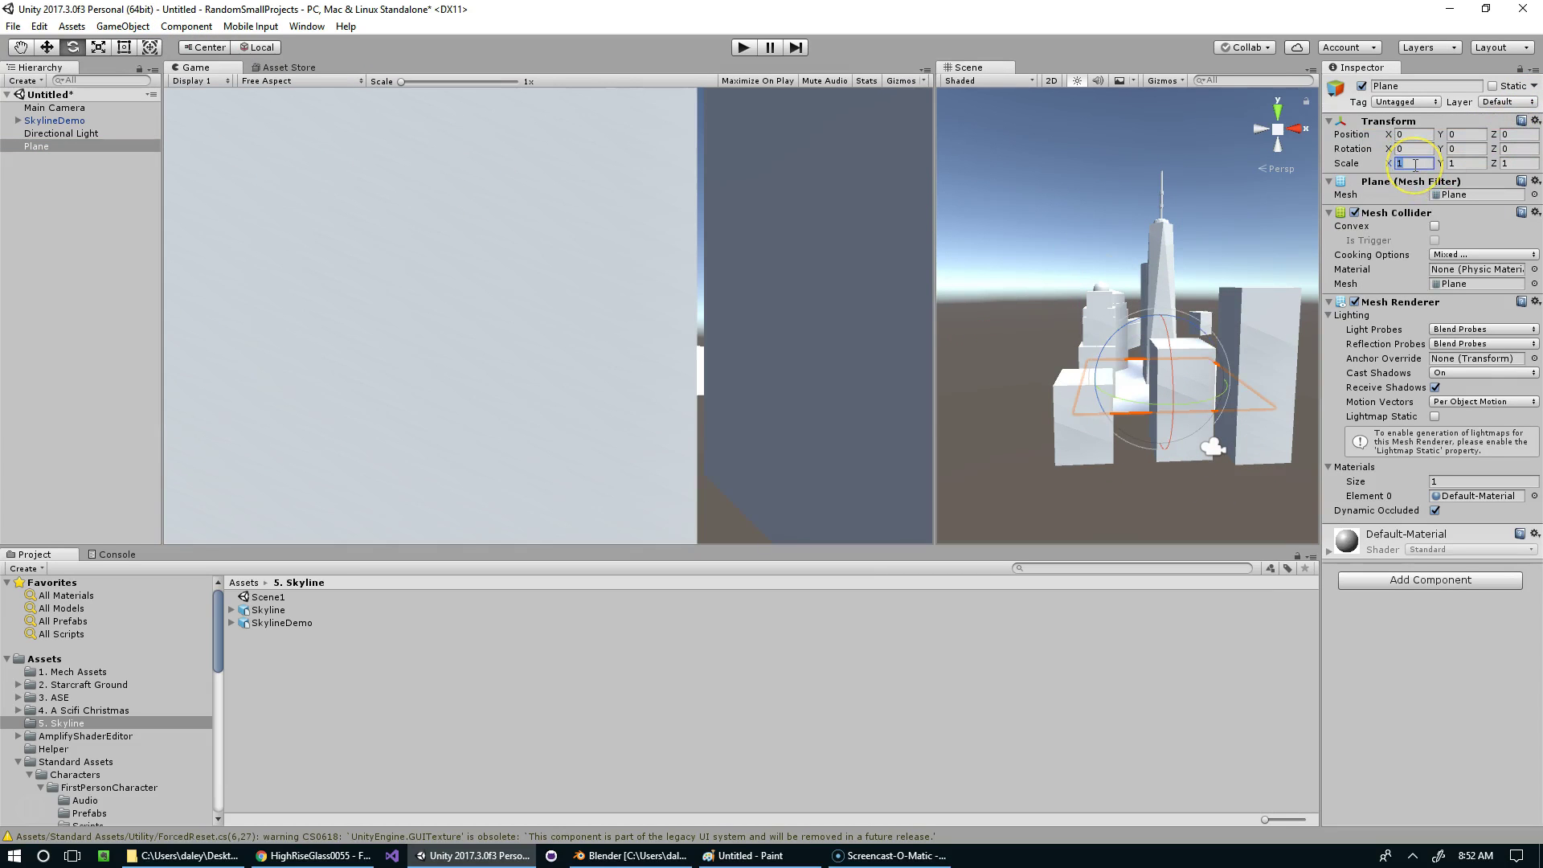
type("10")
type("100")
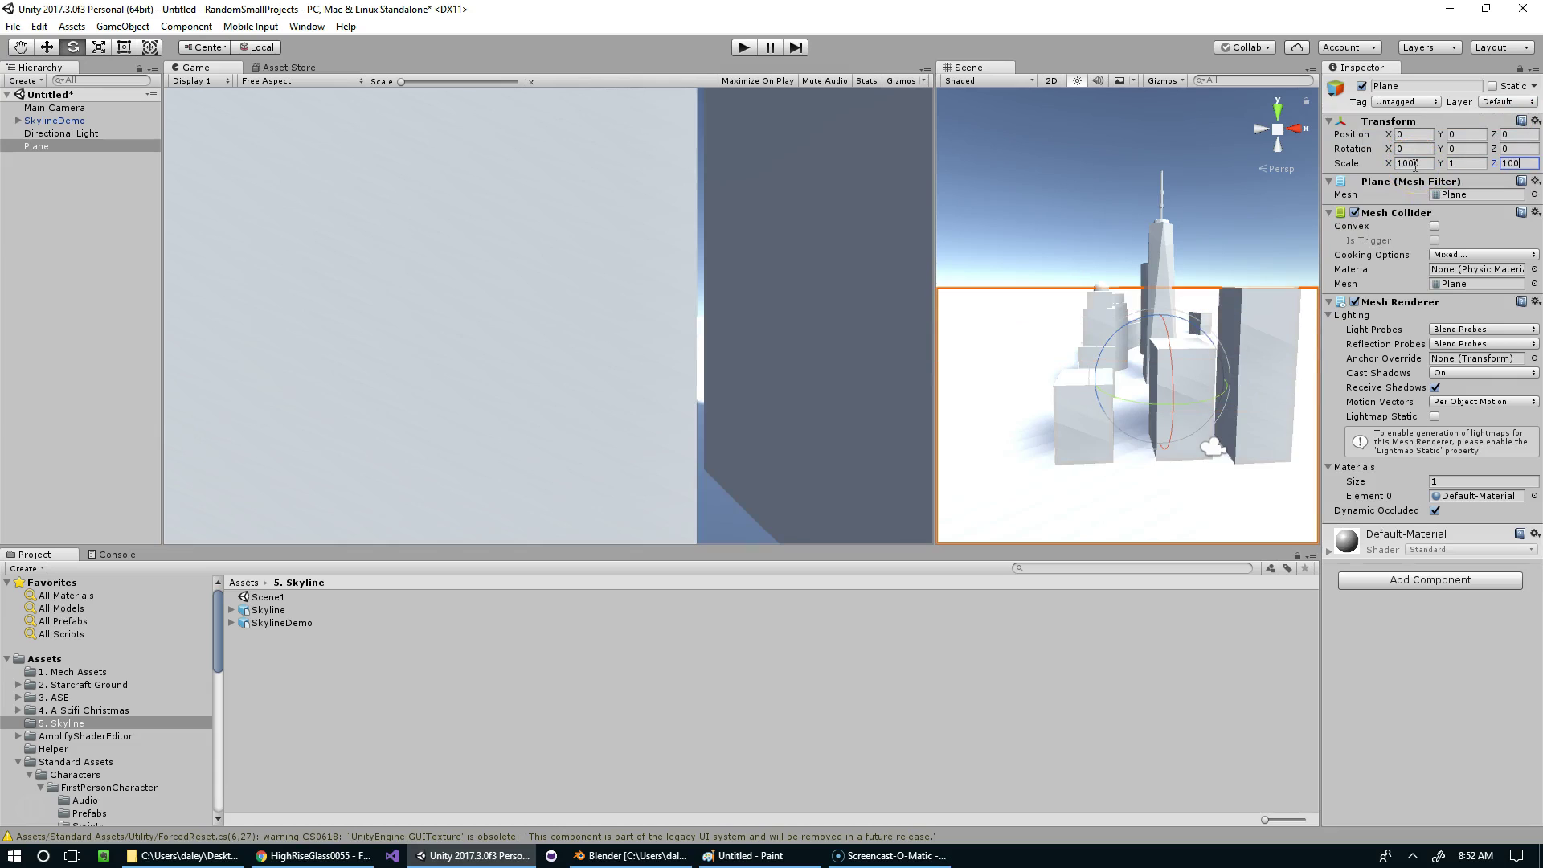
Step: Move SkylineDemo to about X 9.1, Z 10.6 and rotate it to about -47.85 degrees around Y
left_click(1165, 191)
right_click_drag(1165, 191, 1124, 324)
left_click_drag(1124, 326, 1186, 302, "alt")
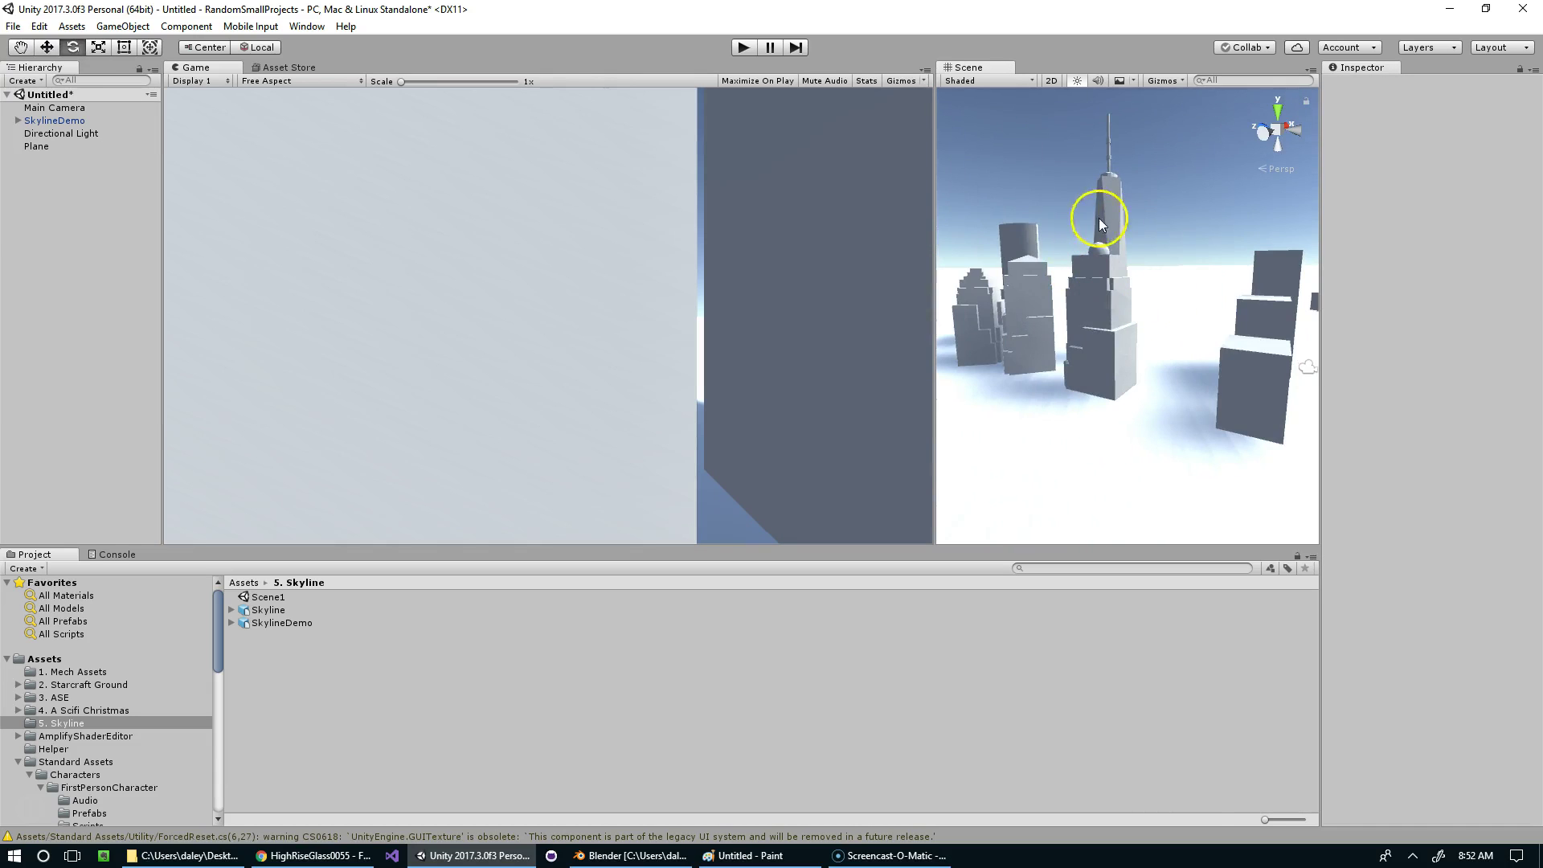
scroll(1164, 241, "down", 4)
middle_click_drag(1164, 241, 1091, 252)
left_click(1174, 389)
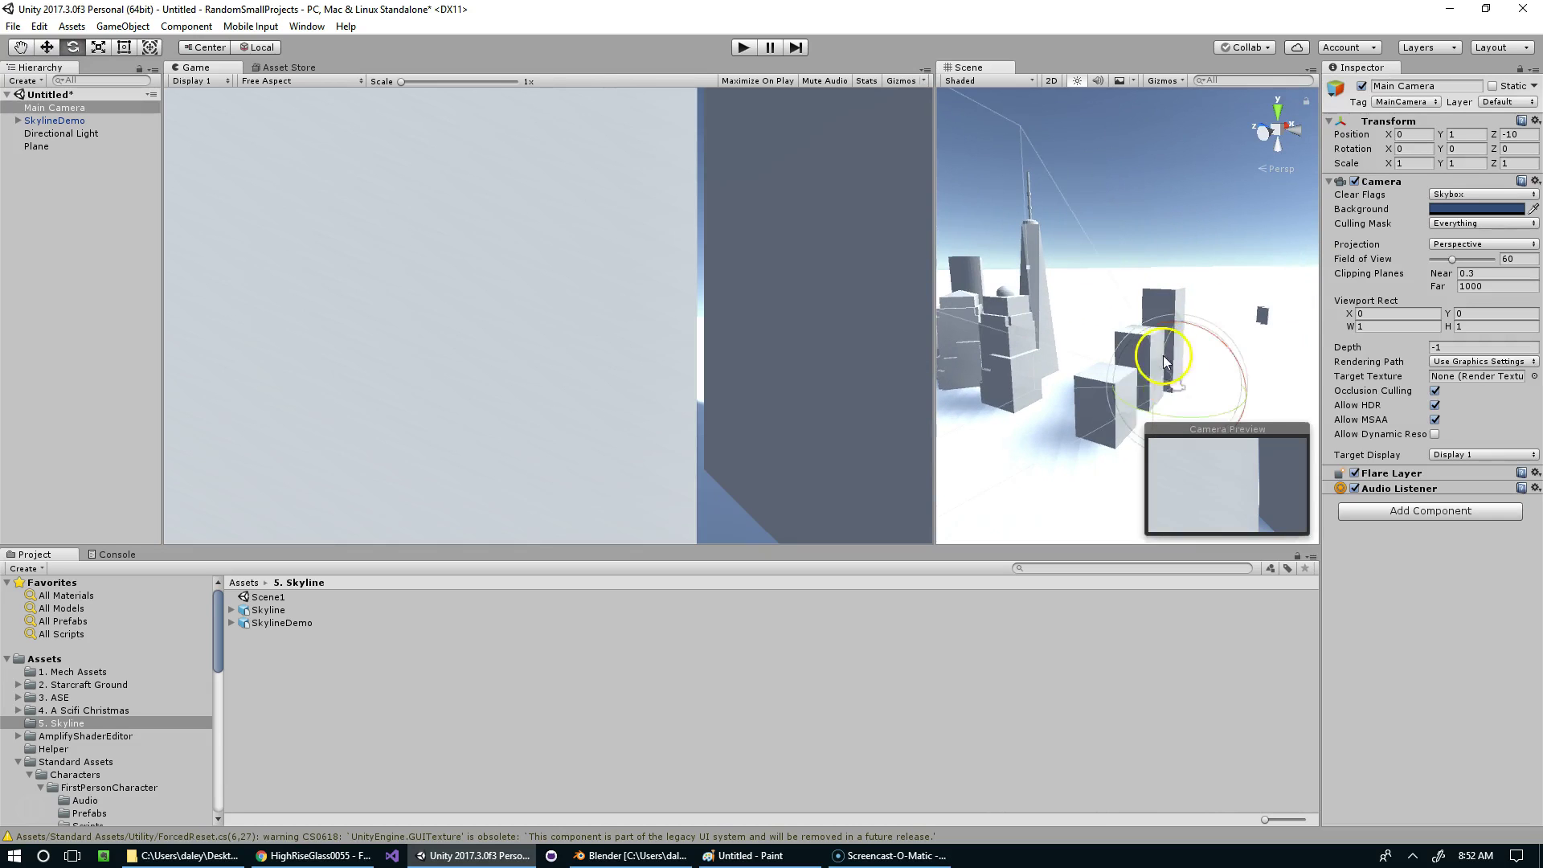
left_click_drag(1069, 347, 993, 309, "alt")
left_click(1086, 341)
left_click(1087, 303)
middle_click_drag(1016, 297, 1016, 334)
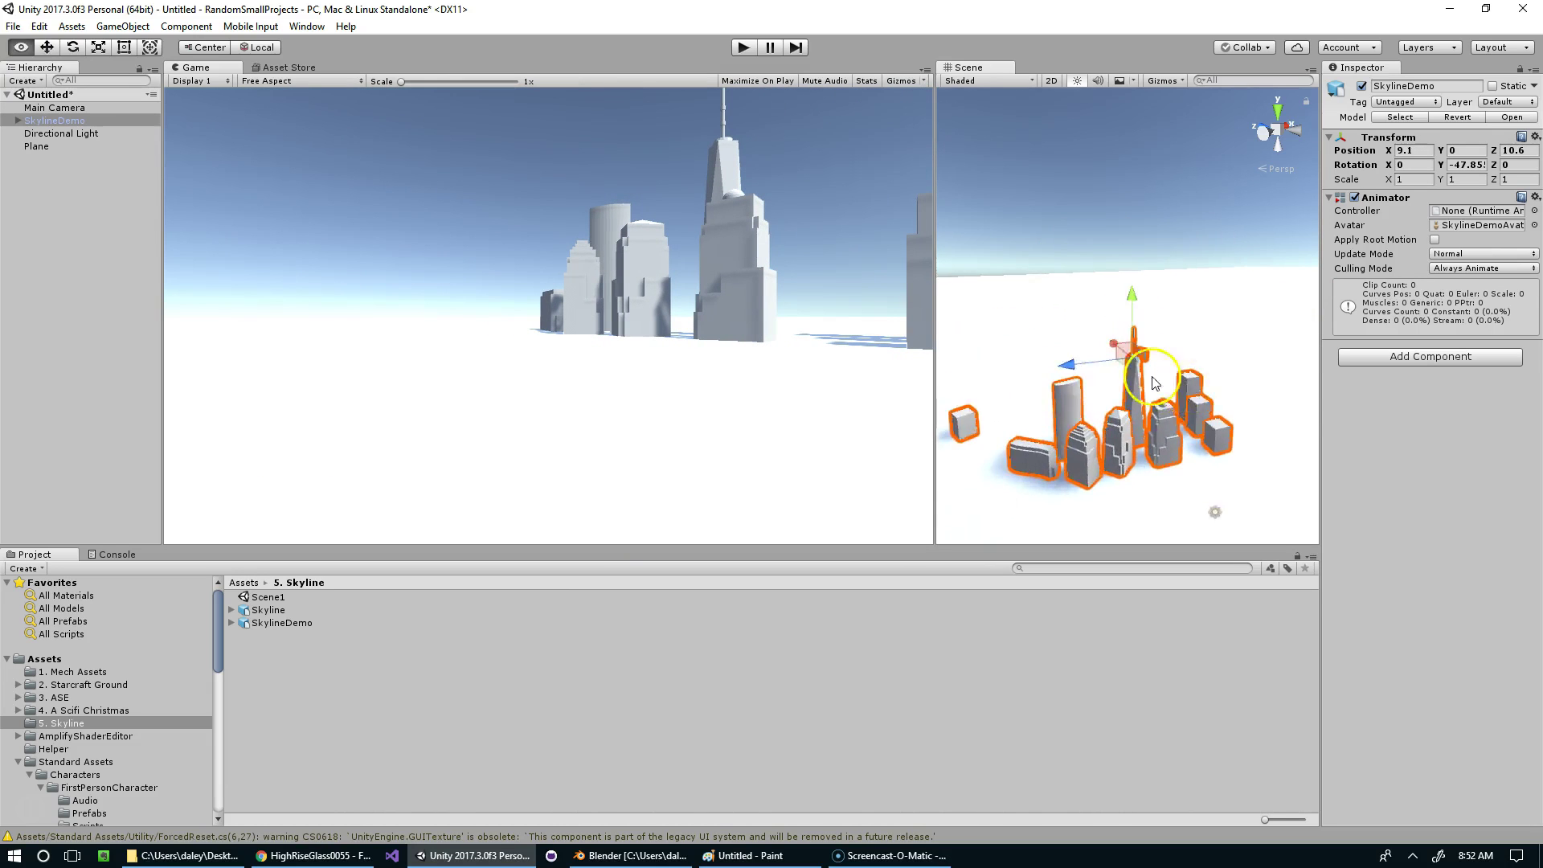
Step: Rotate SkylineDemo to about -70.79 degrees around Y and reposition it at about X 2.95, Z 9.33
left_click_drag(1045, 398, 1104, 401, "alt")
middle_click_drag(1104, 401, 1089, 430)
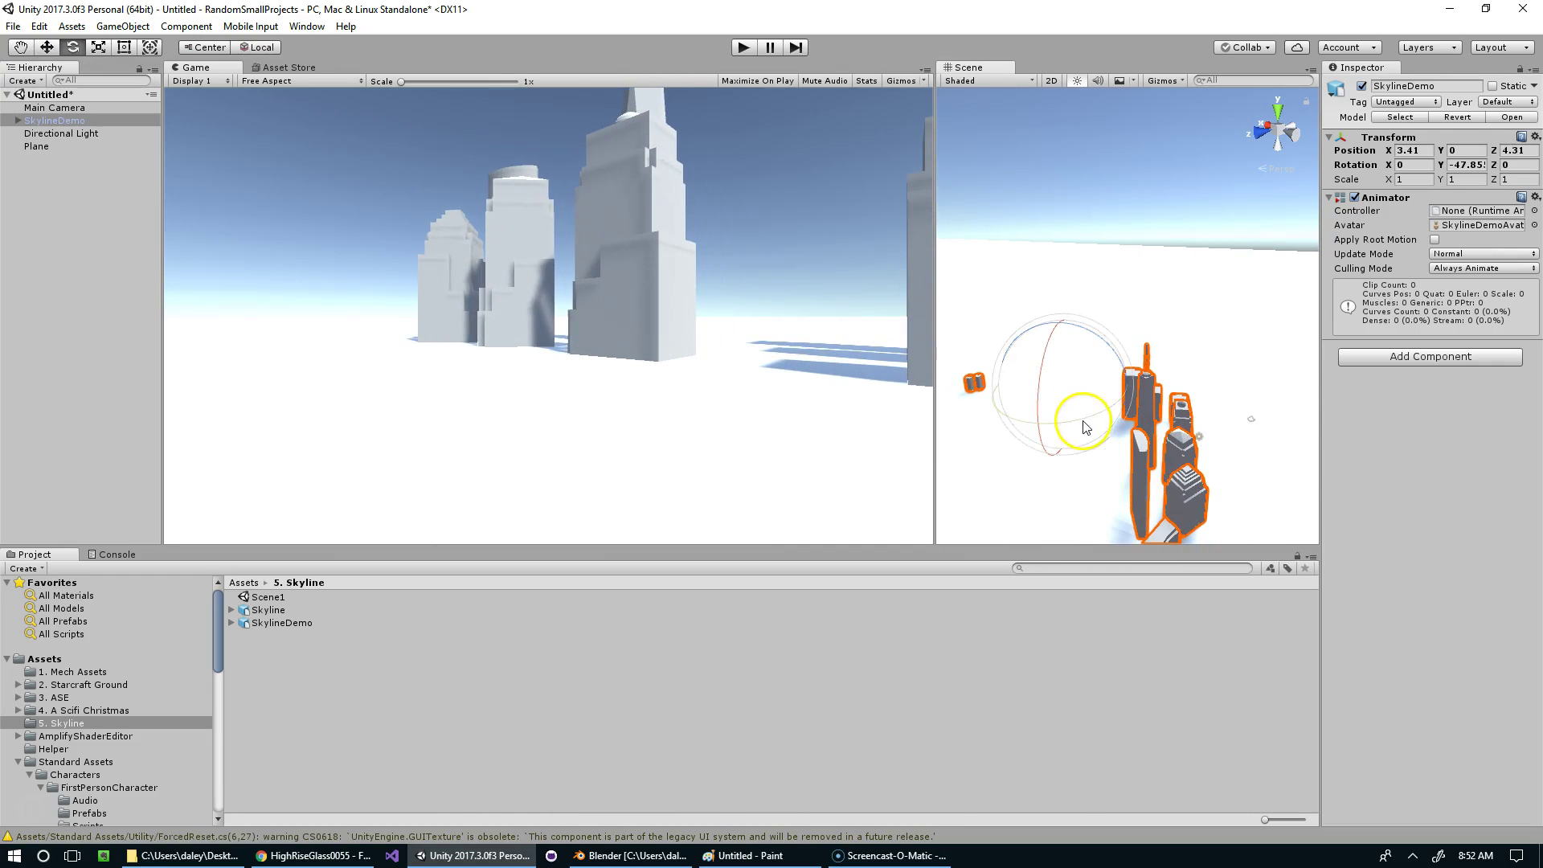
left_click_drag(1085, 426, 1170, 390)
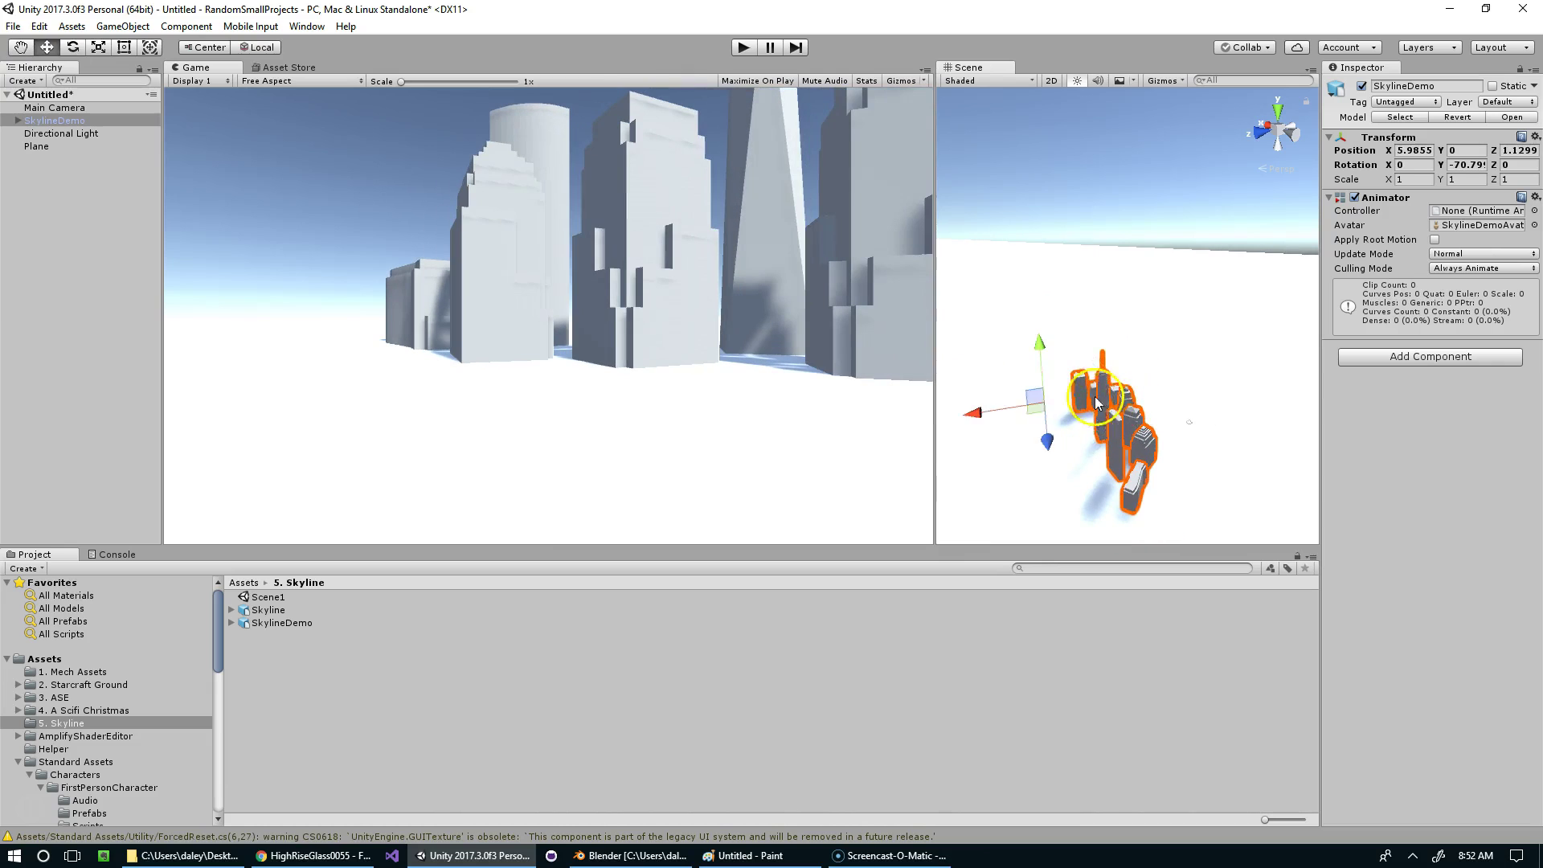
left_click_drag(988, 422, 937, 432)
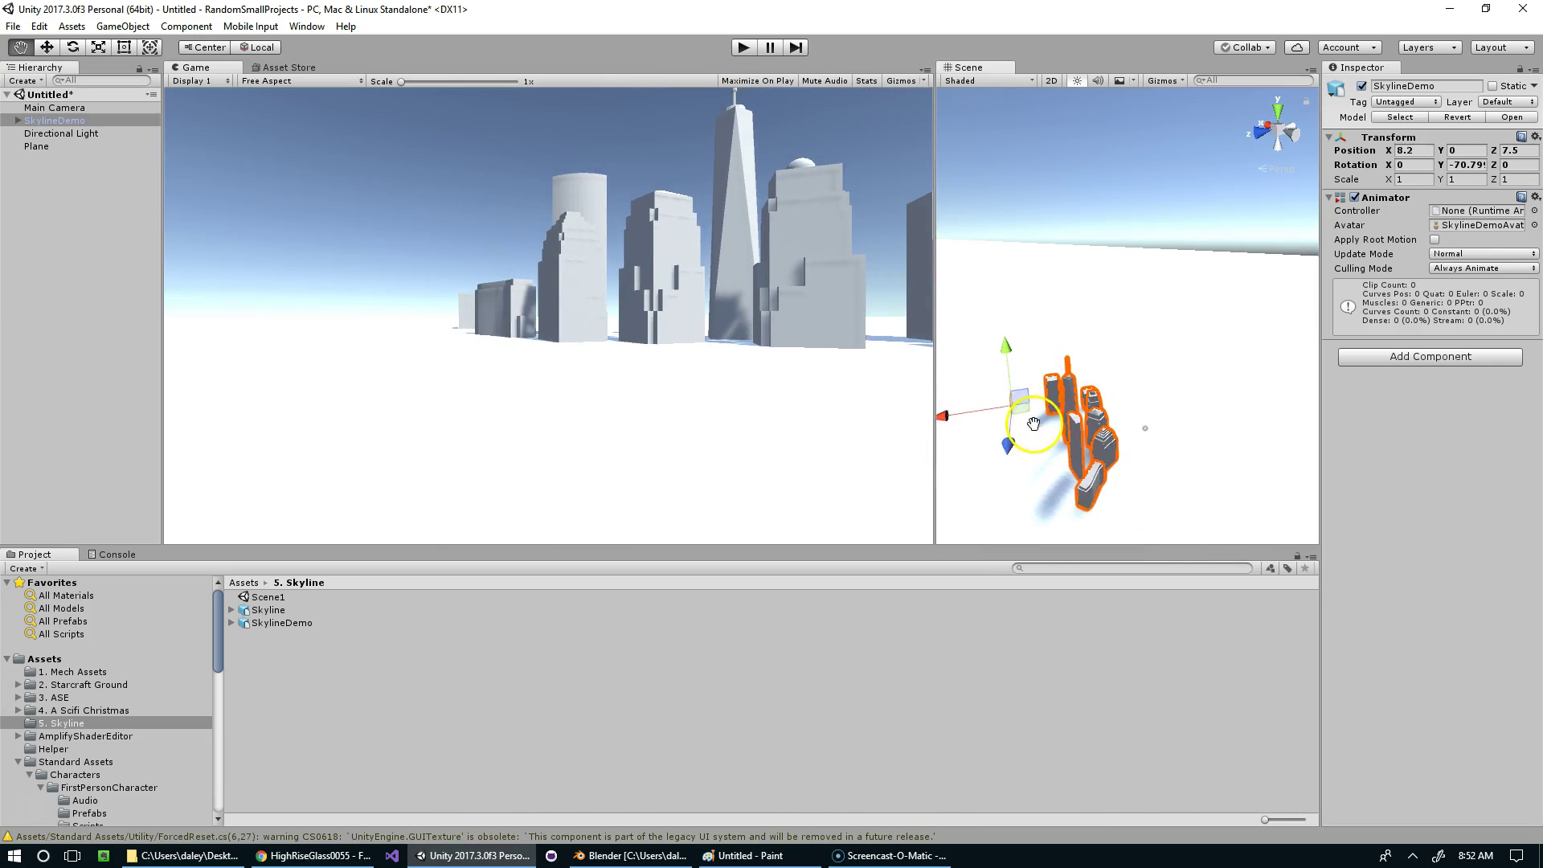
left_click_drag(1036, 431, 1010, 473)
right_click_drag(1191, 437, 998, 389)
middle_click_drag(999, 389, 864, 293)
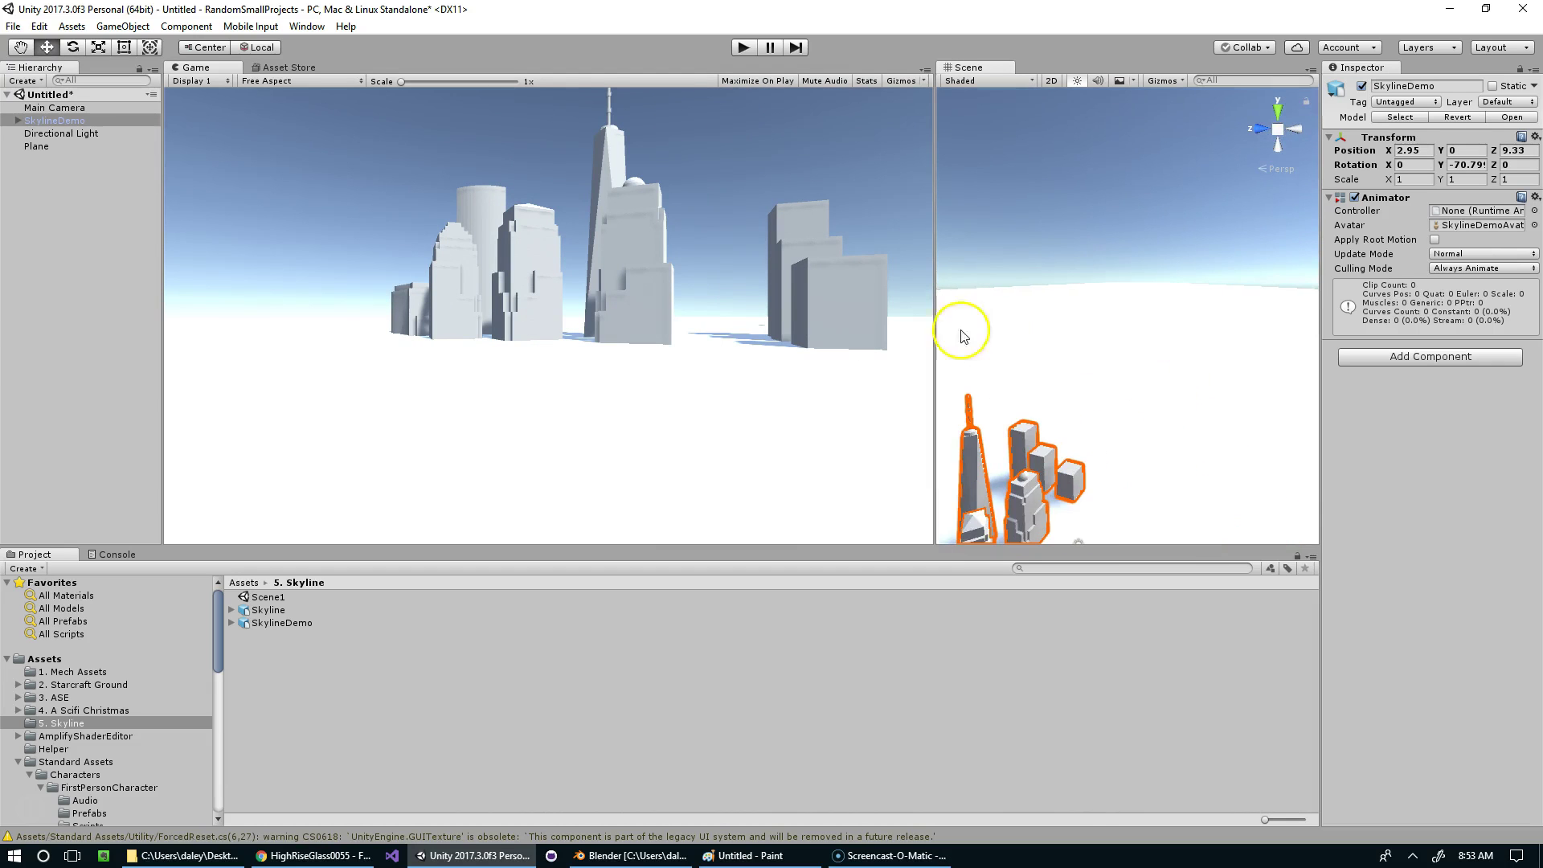
Step: Frame the whole skyline from a low angle in a widened Scene view and align the Main Camera with that view
right_click_drag(1168, 420, 1161, 283)
middle_click_drag(1160, 286, 1155, 298)
right_click_drag(1155, 299, 1190, 323)
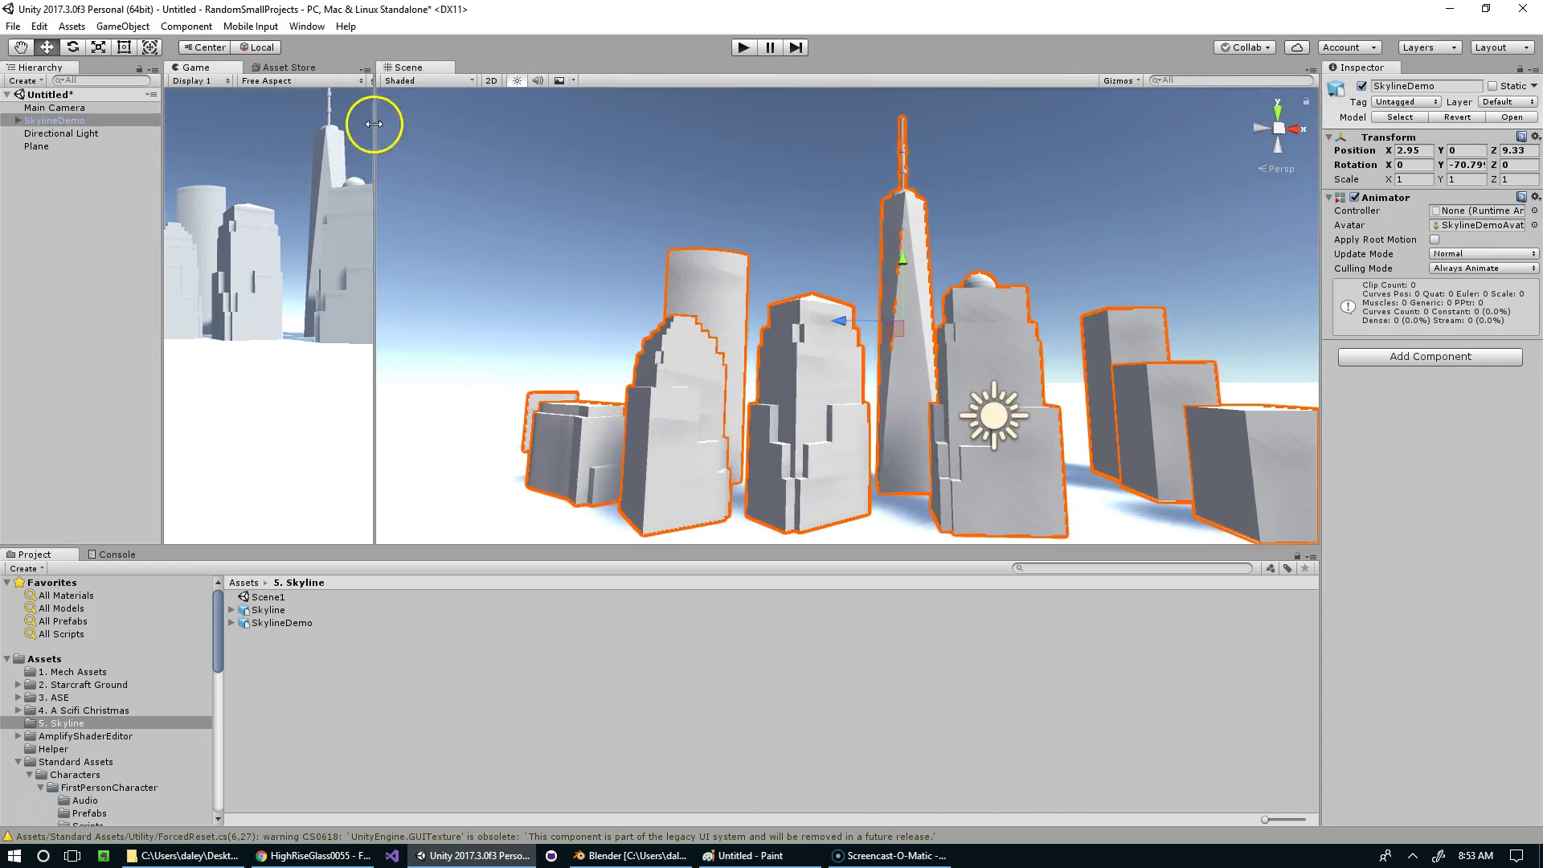
left_click_drag(364, 123, 326, 125)
middle_click_drag(834, 252, 948, 265)
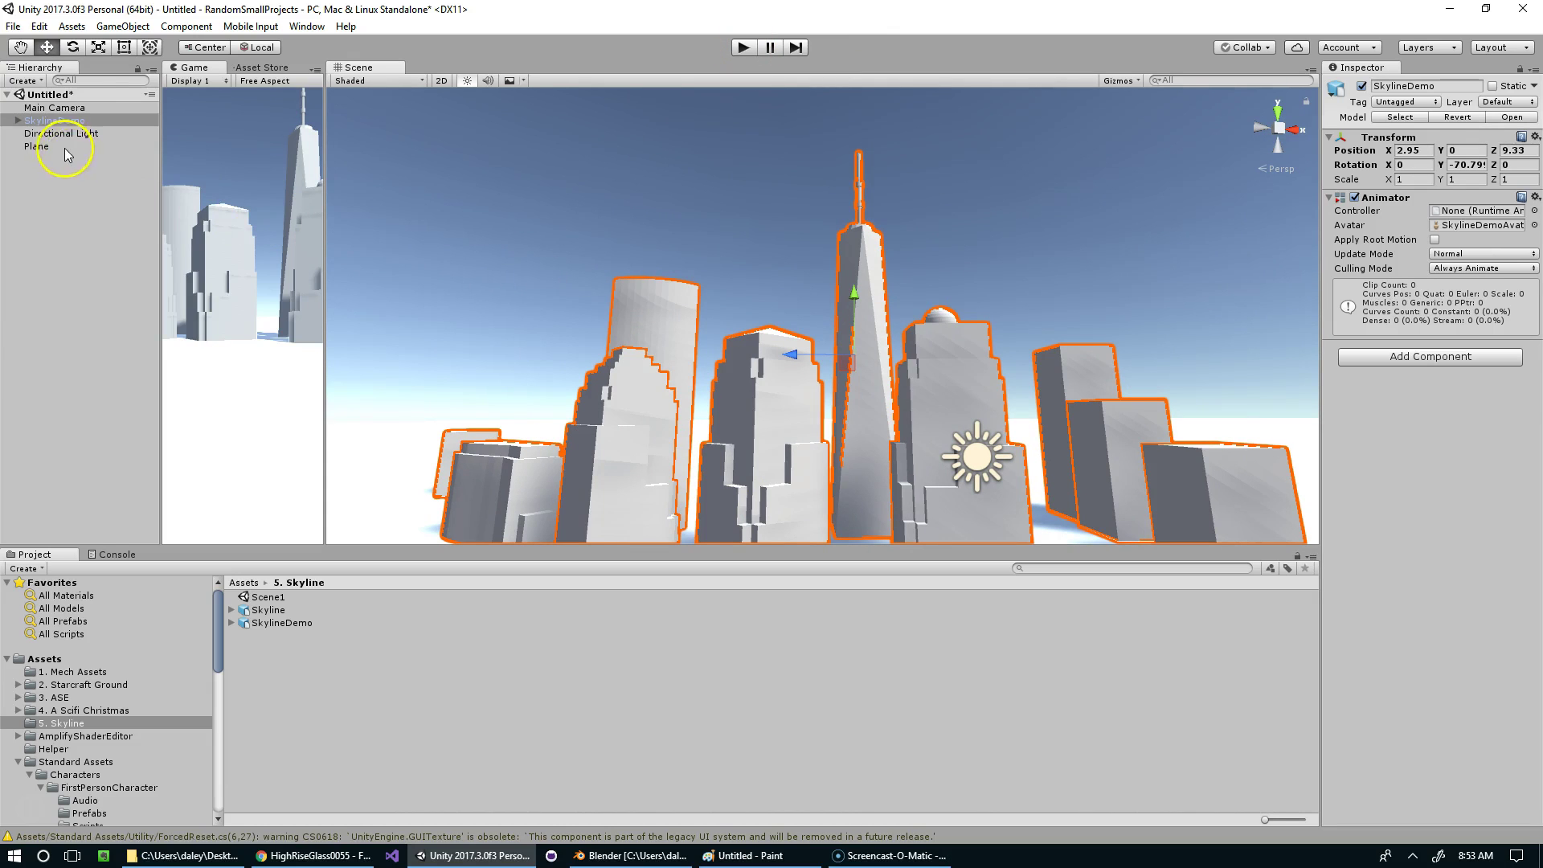
left_click(48, 107)
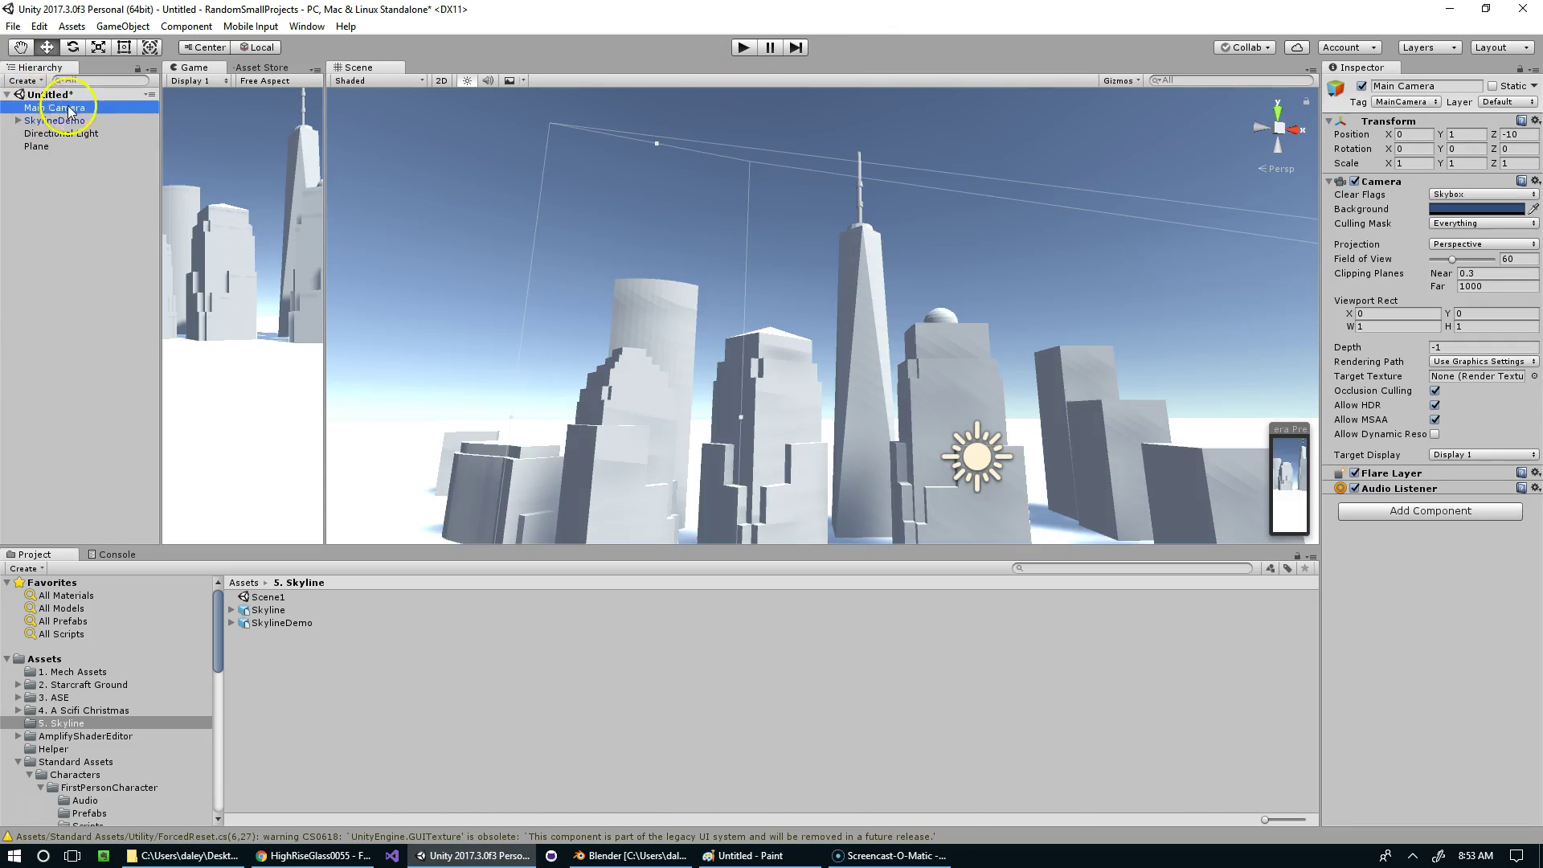
left_click(122, 26)
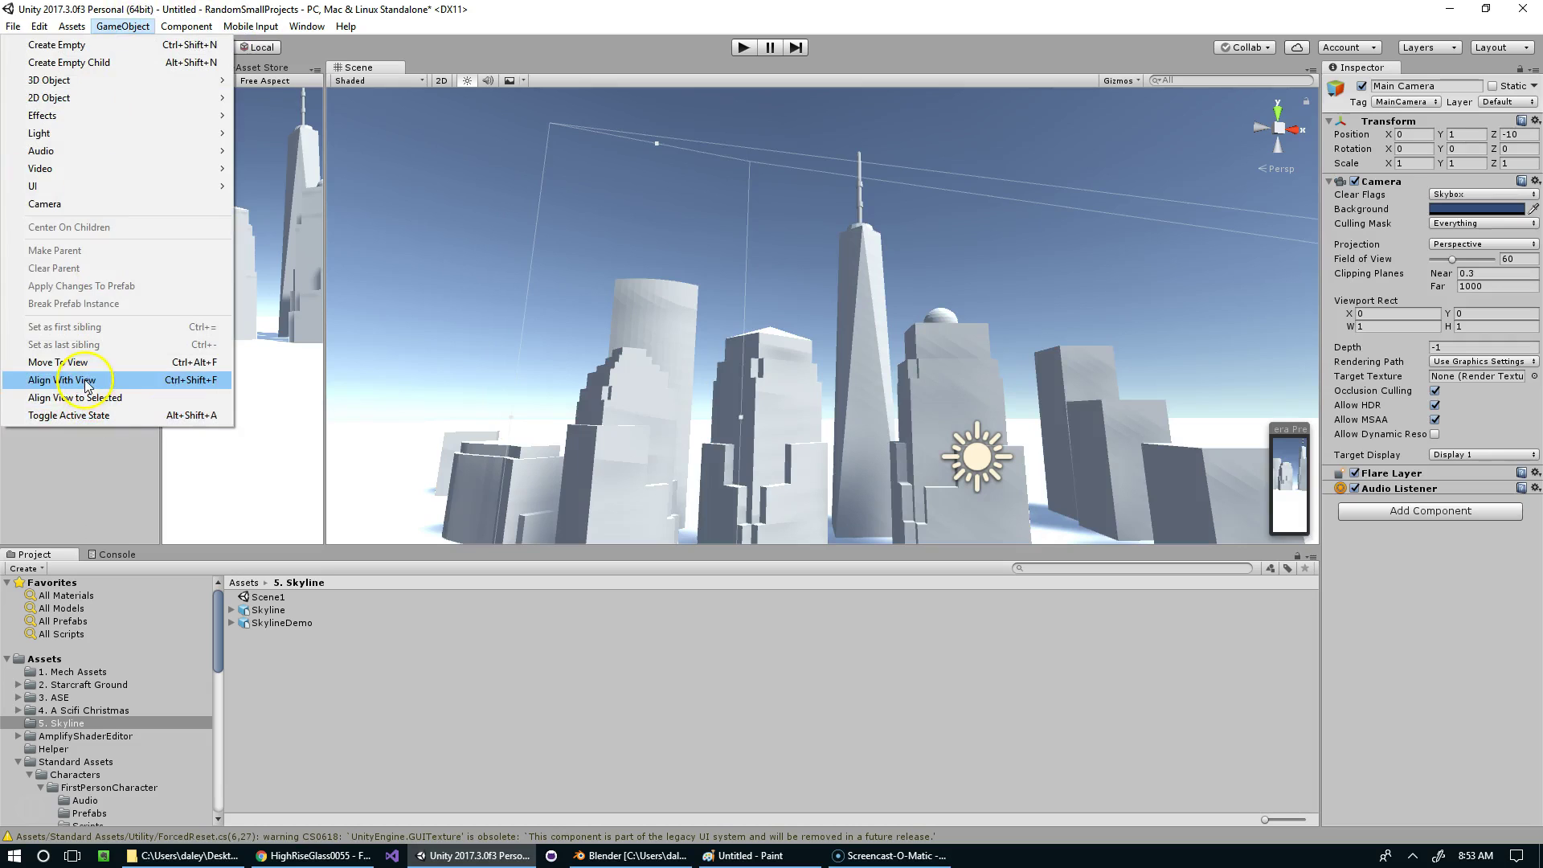
left_click(62, 379)
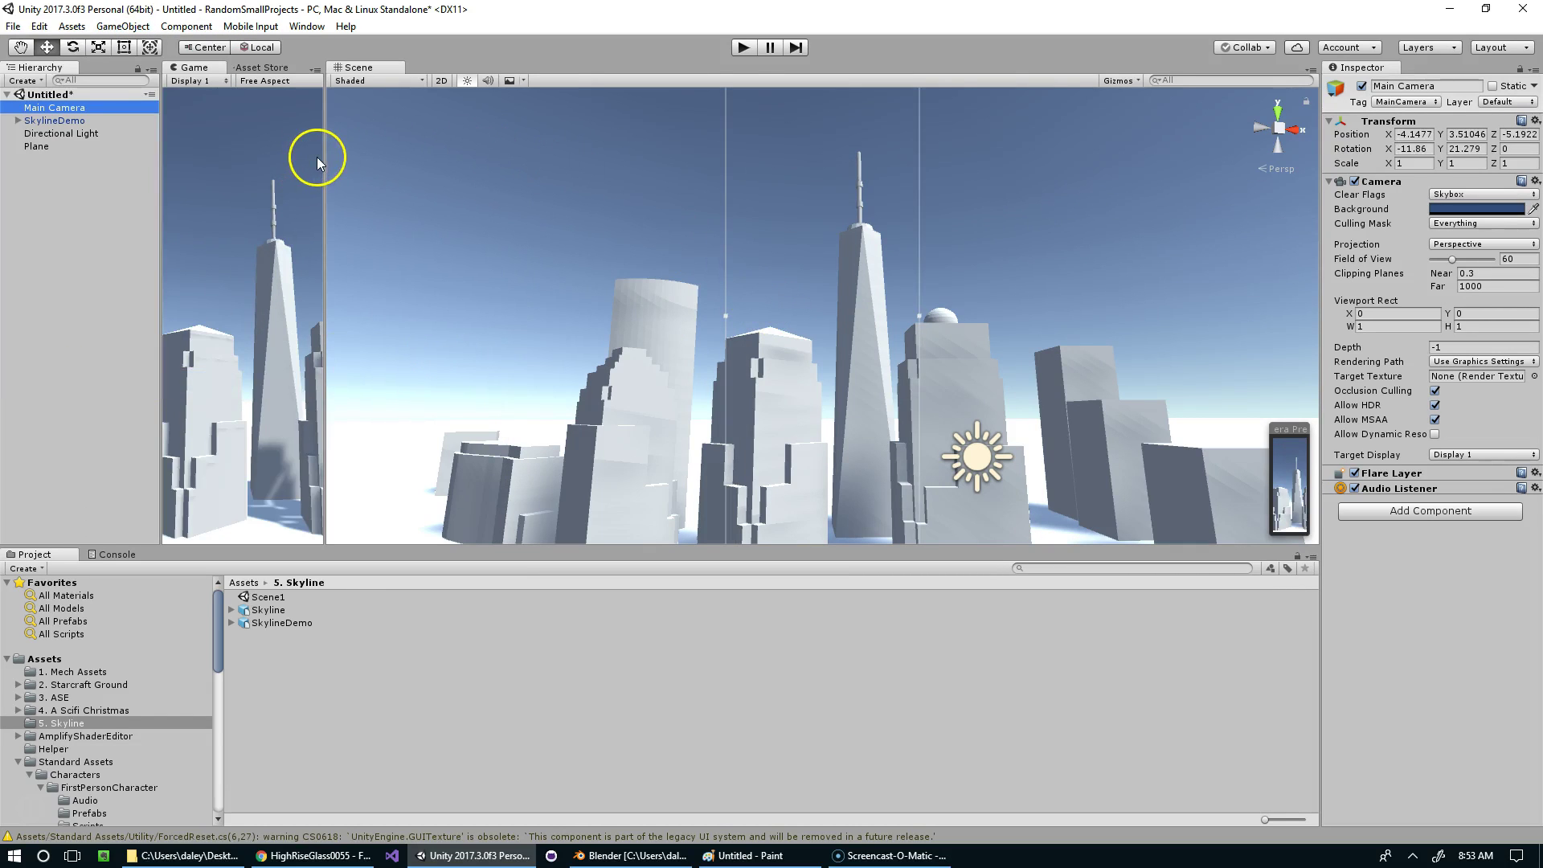
Step: Widen the Game view, raise the Main Camera slightly to about Y 3.6 and set its field of view to 55
left_click_drag(321, 158, 1053, 172)
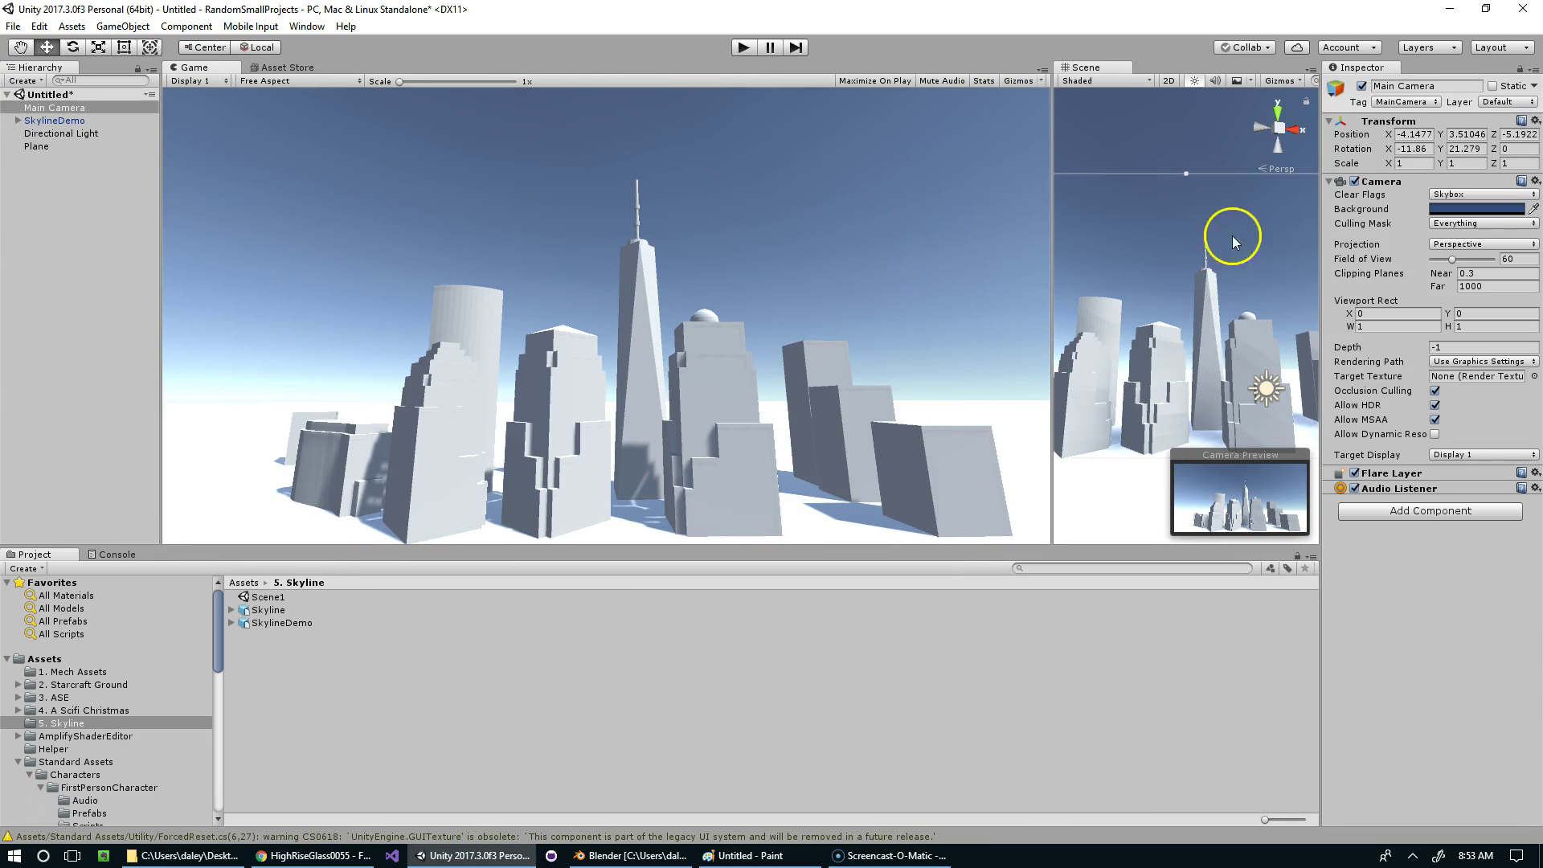
scroll(1111, 251, "down", 3)
left_click_drag(1113, 273, 1269, 347, "alt")
left_click(1273, 357)
left_click(1257, 408)
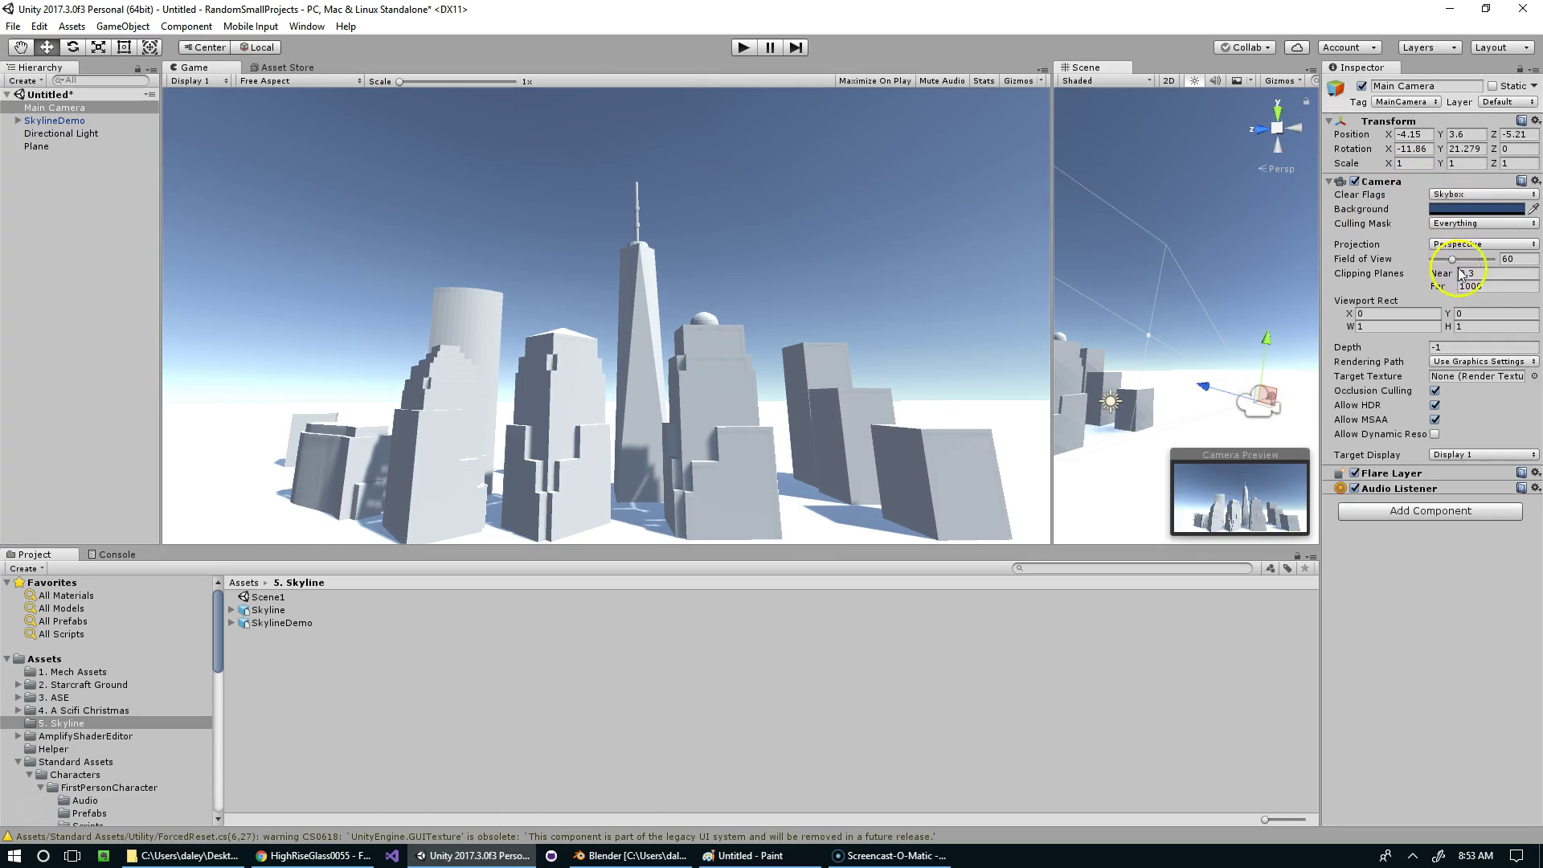
left_click_drag(1461, 268, 1452, 273)
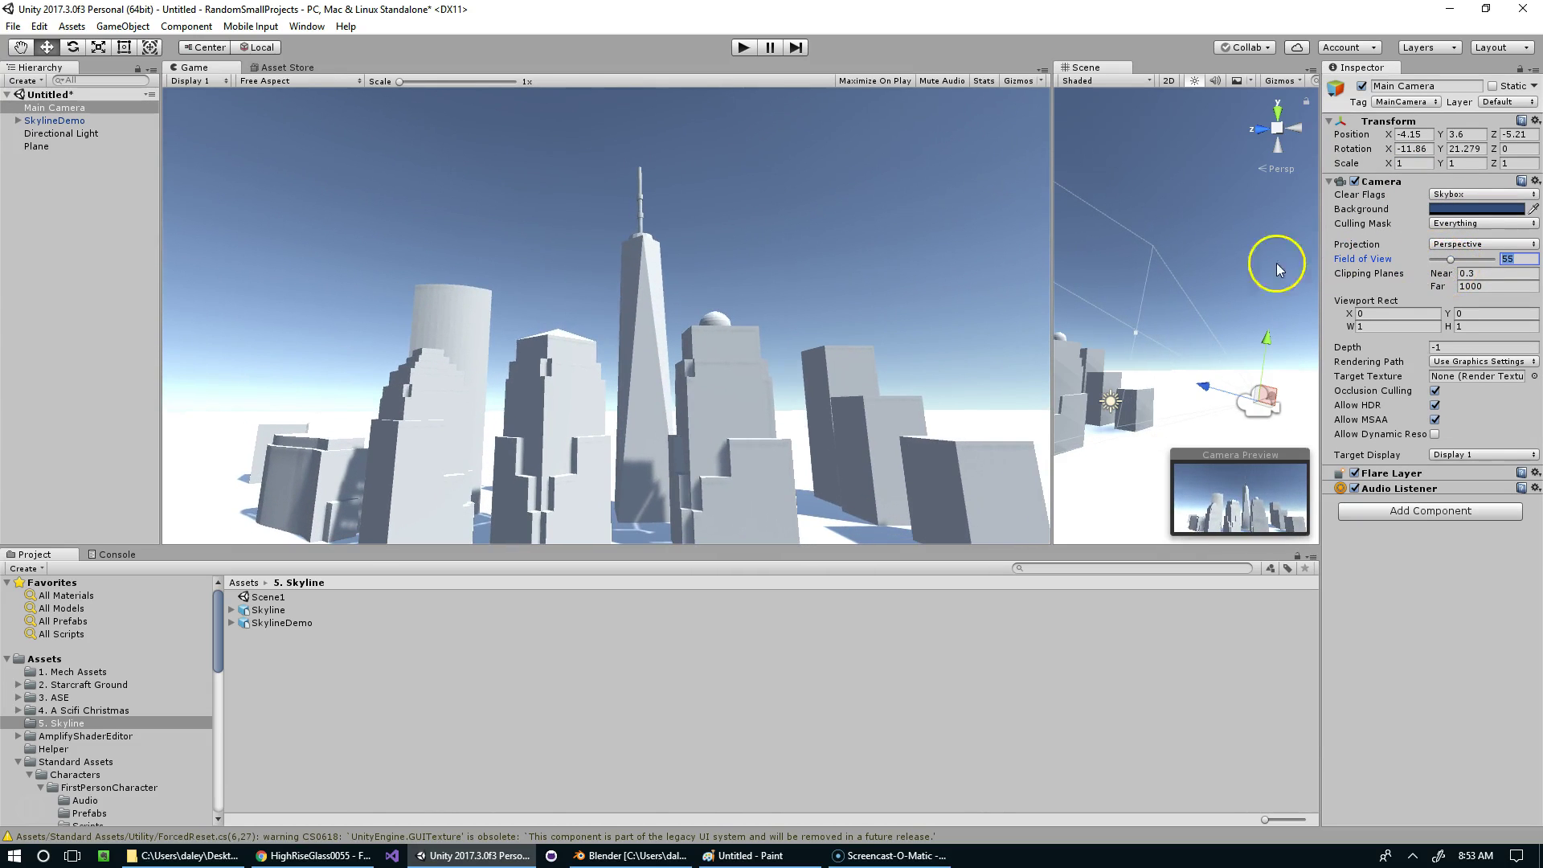
Step: Move the Main Camera to about X -3.9, Y 3.54, Z -5.58 to fit the skyline in the shot
left_click_drag(1205, 389, 1239, 402)
mouse_move(1240, 358)
middle_mouse_down()
mouse_move(1136, 316)
mouse_move(1254, 306)
mouse_move(1173, 281)
middle_mouse_up()
scroll(1136, 316, "down", 3)
scroll(1173, 282, "down", 3)
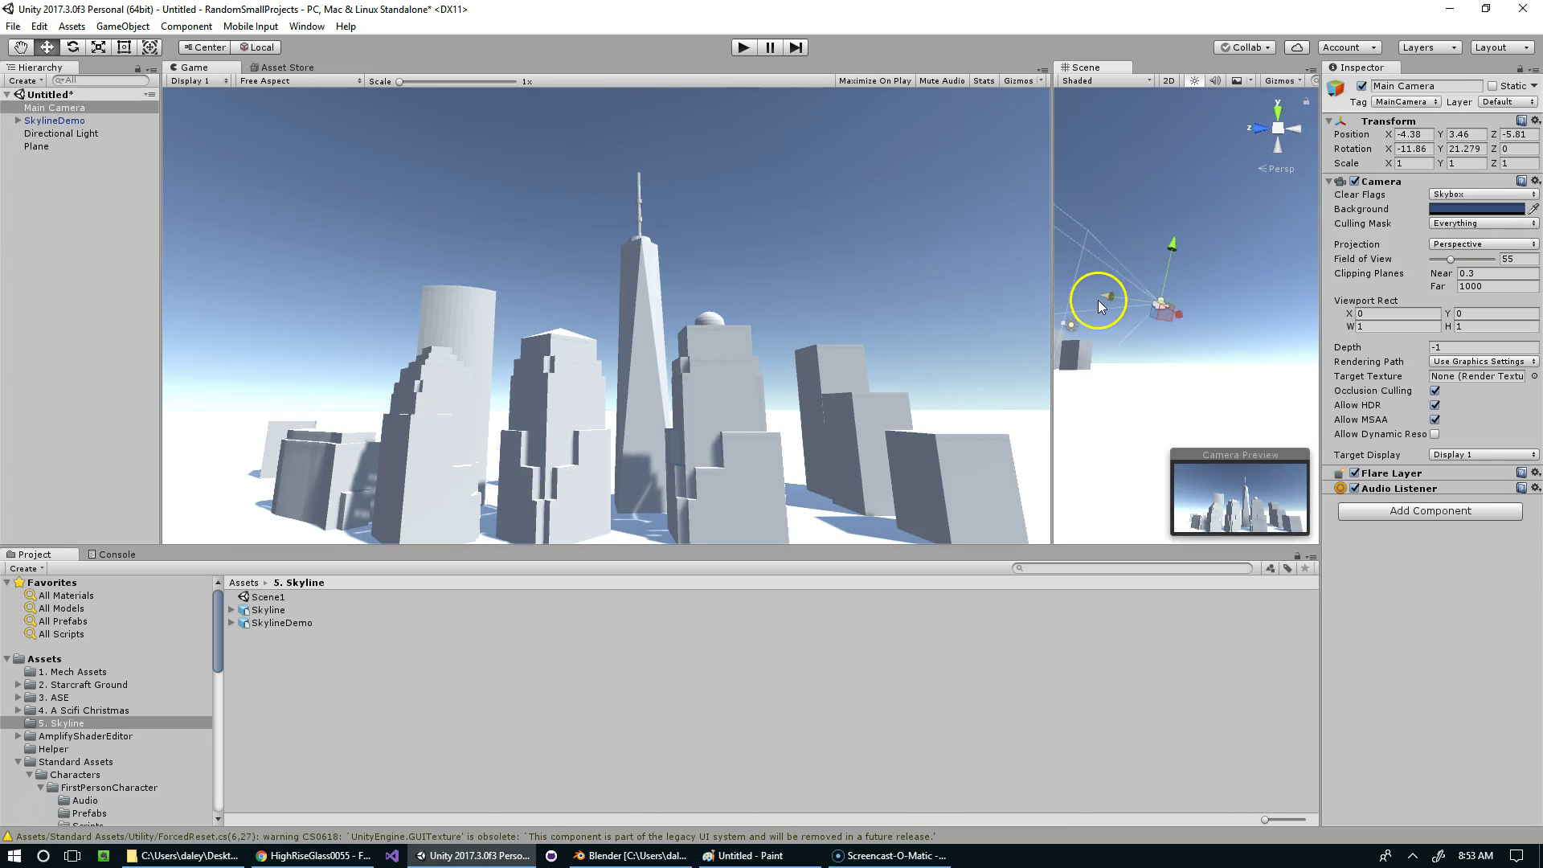
left_click_drag(1101, 301, 1099, 300)
middle_click_drag(1217, 299, 1205, 308)
left_click_drag(1206, 309, 1140, 353, "alt")
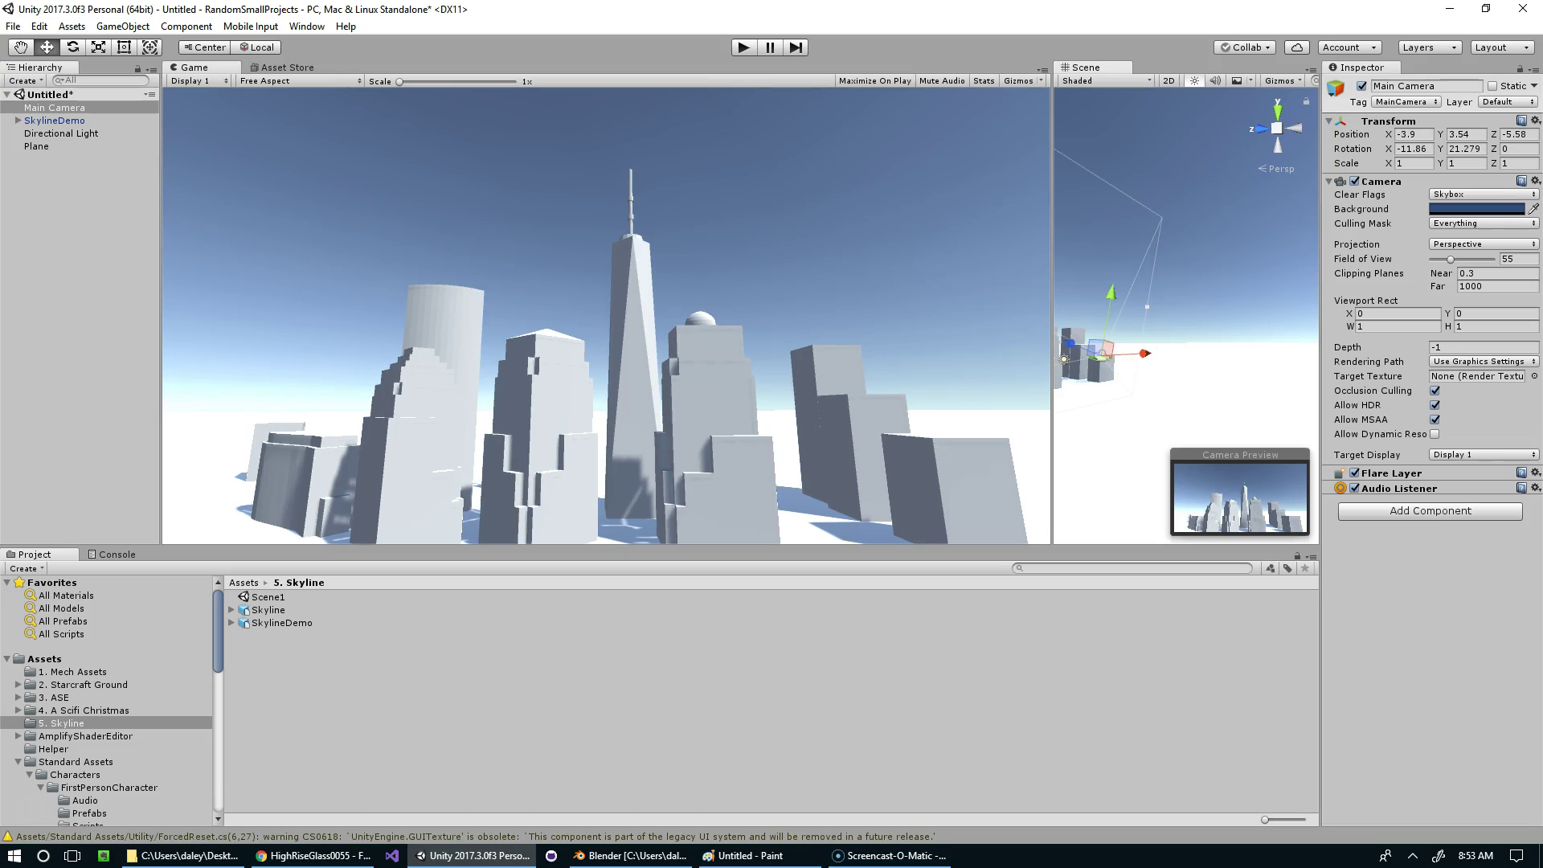
Step: Expand the SkylineDemo object in the scene to list its individual building meshes
mouse_move(1542, 149)
left_mouse_down()
mouse_move(978, 107)
mouse_move(964, 79)
mouse_move(1471, 16)
mouse_move(1307, 28)
mouse_move(1119, 76)
left_mouse_up()
key("alt+Tab")
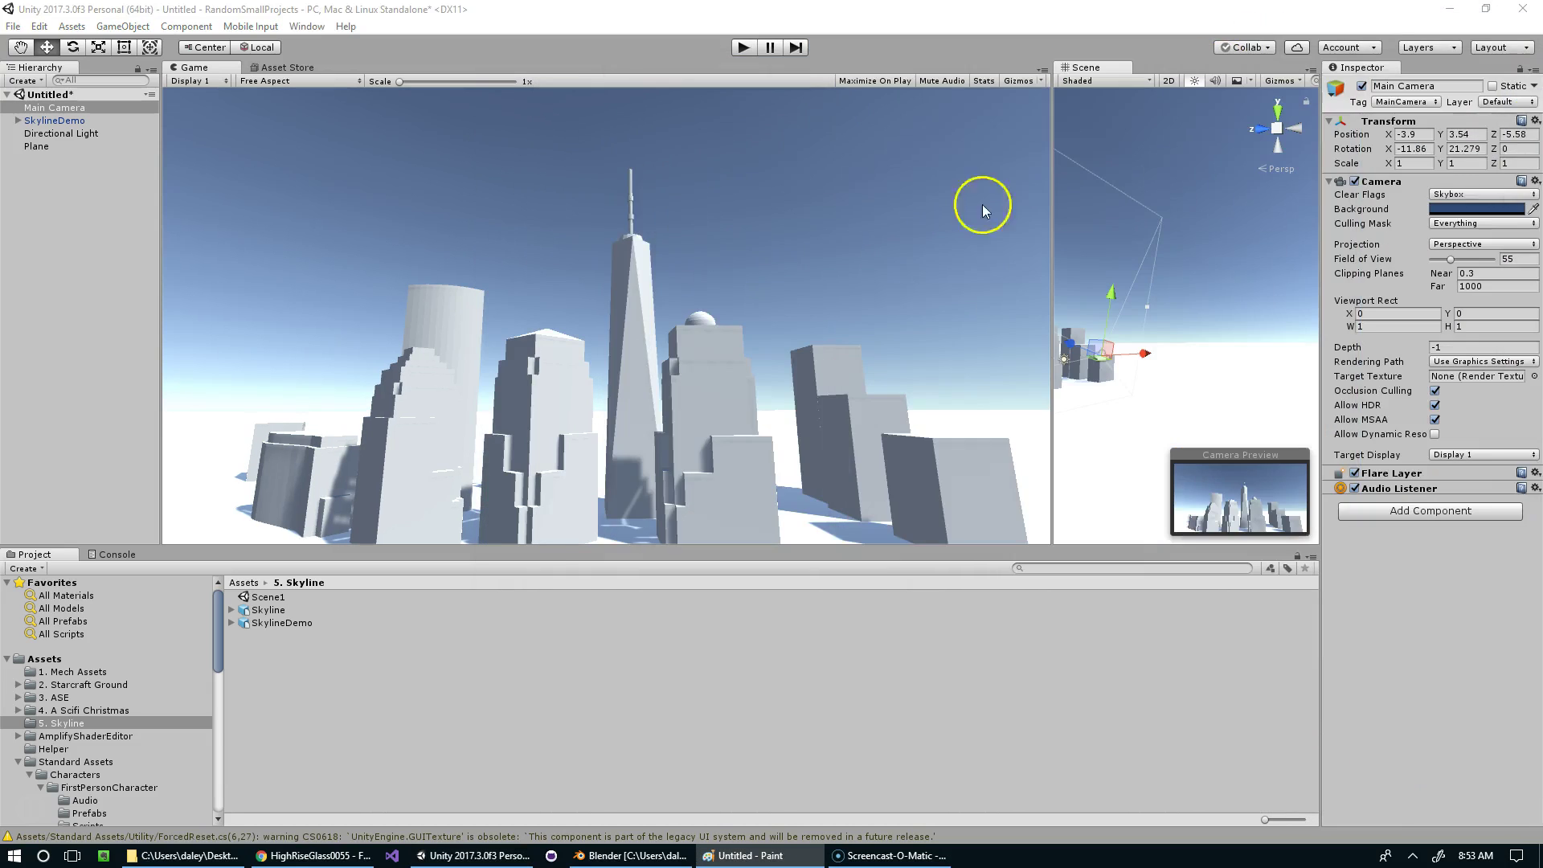
left_click(20, 121)
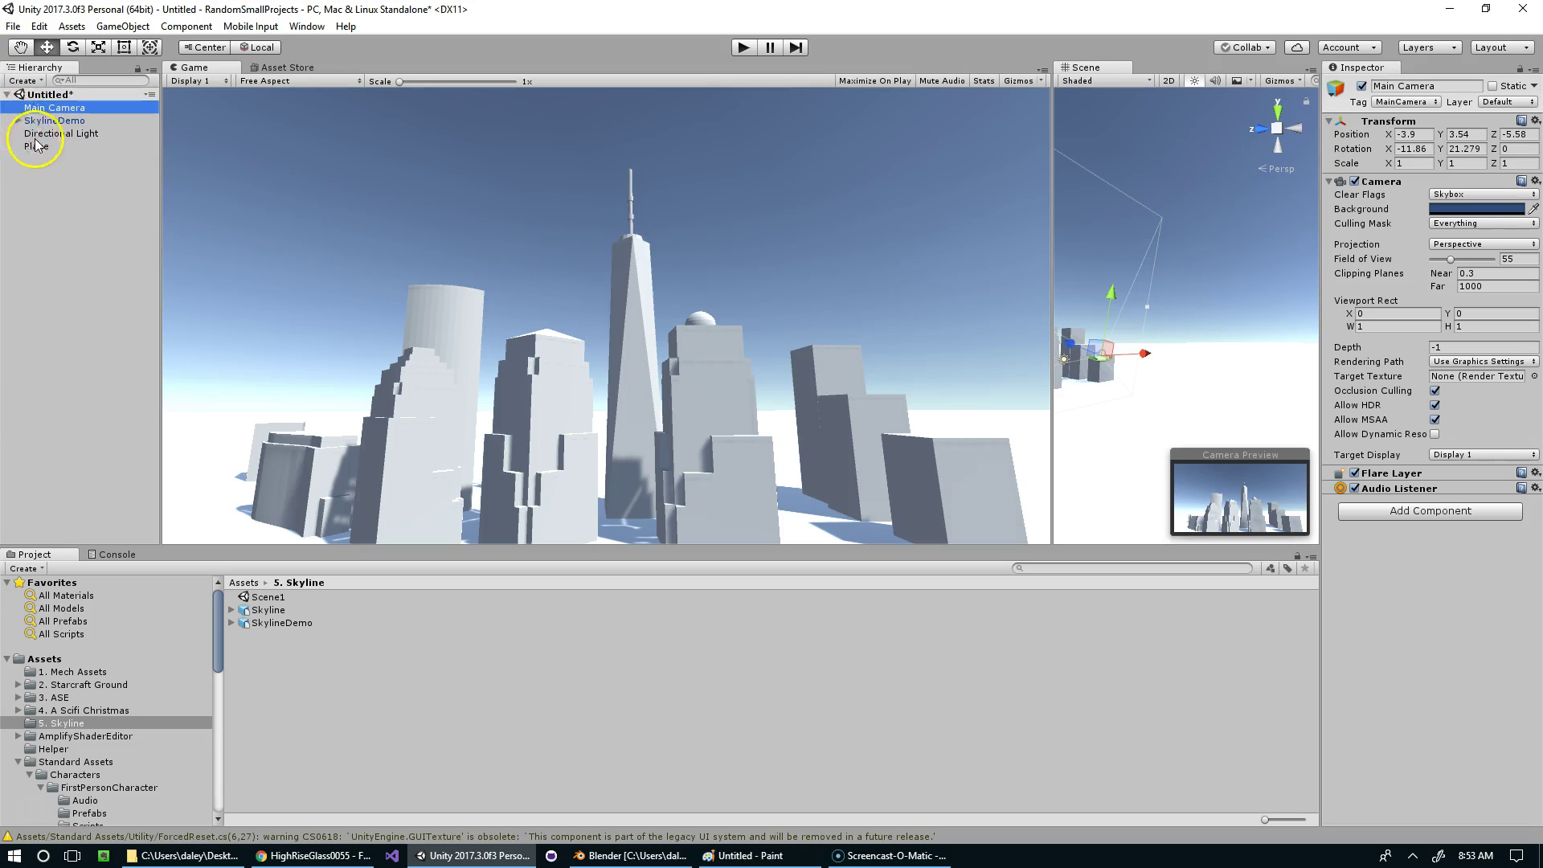
left_click(17, 121)
left_click(49, 134)
left_click(56, 275, "shift")
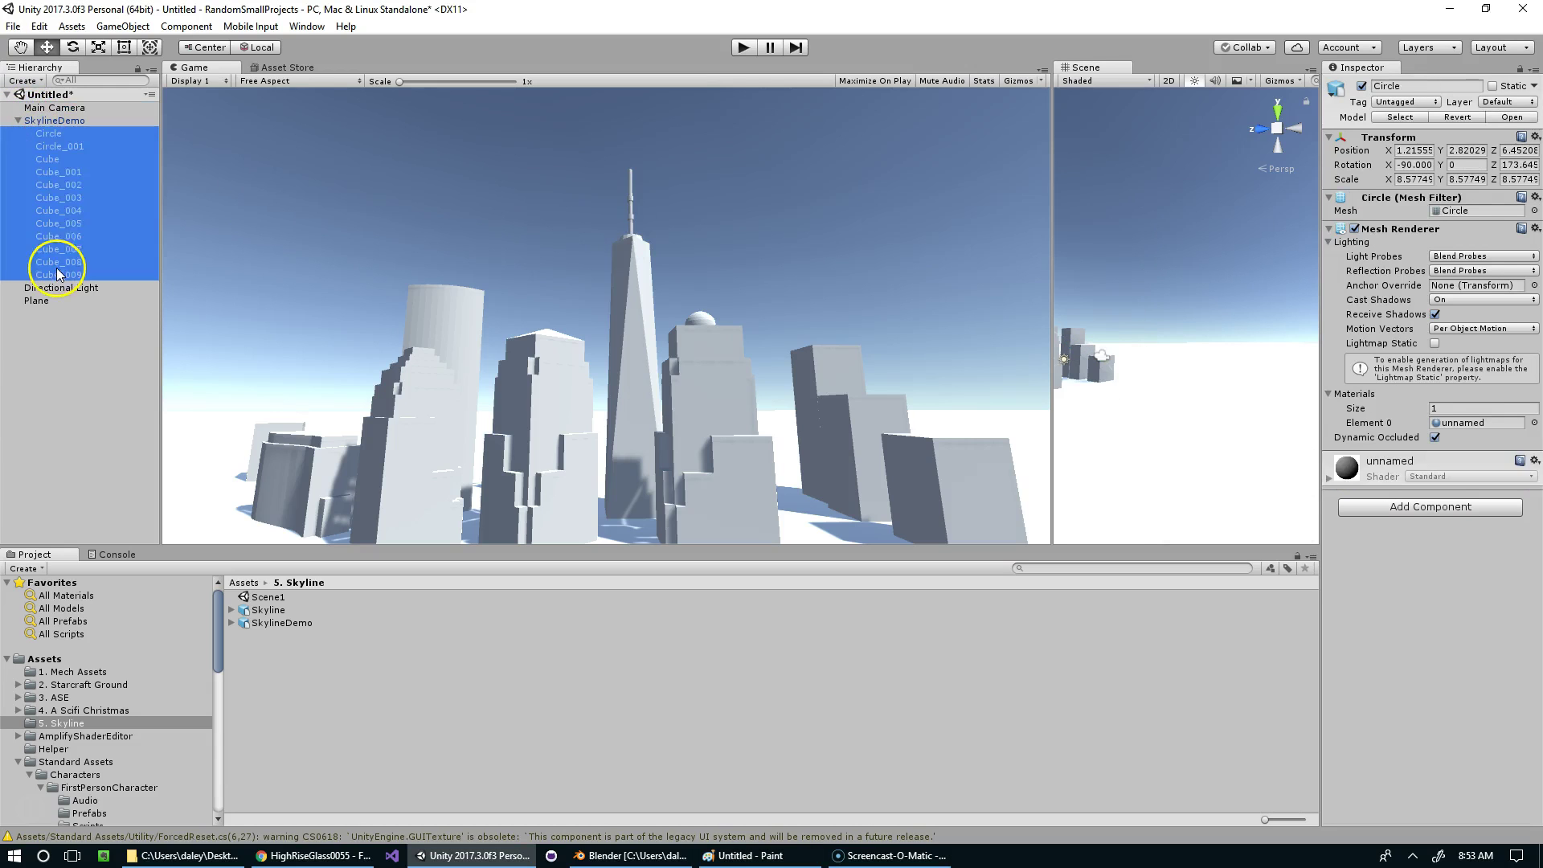
mouse_move(62, 166)
left_mouse_down()
mouse_move(76, 294)
mouse_move(73, 138)
left_mouse_up()
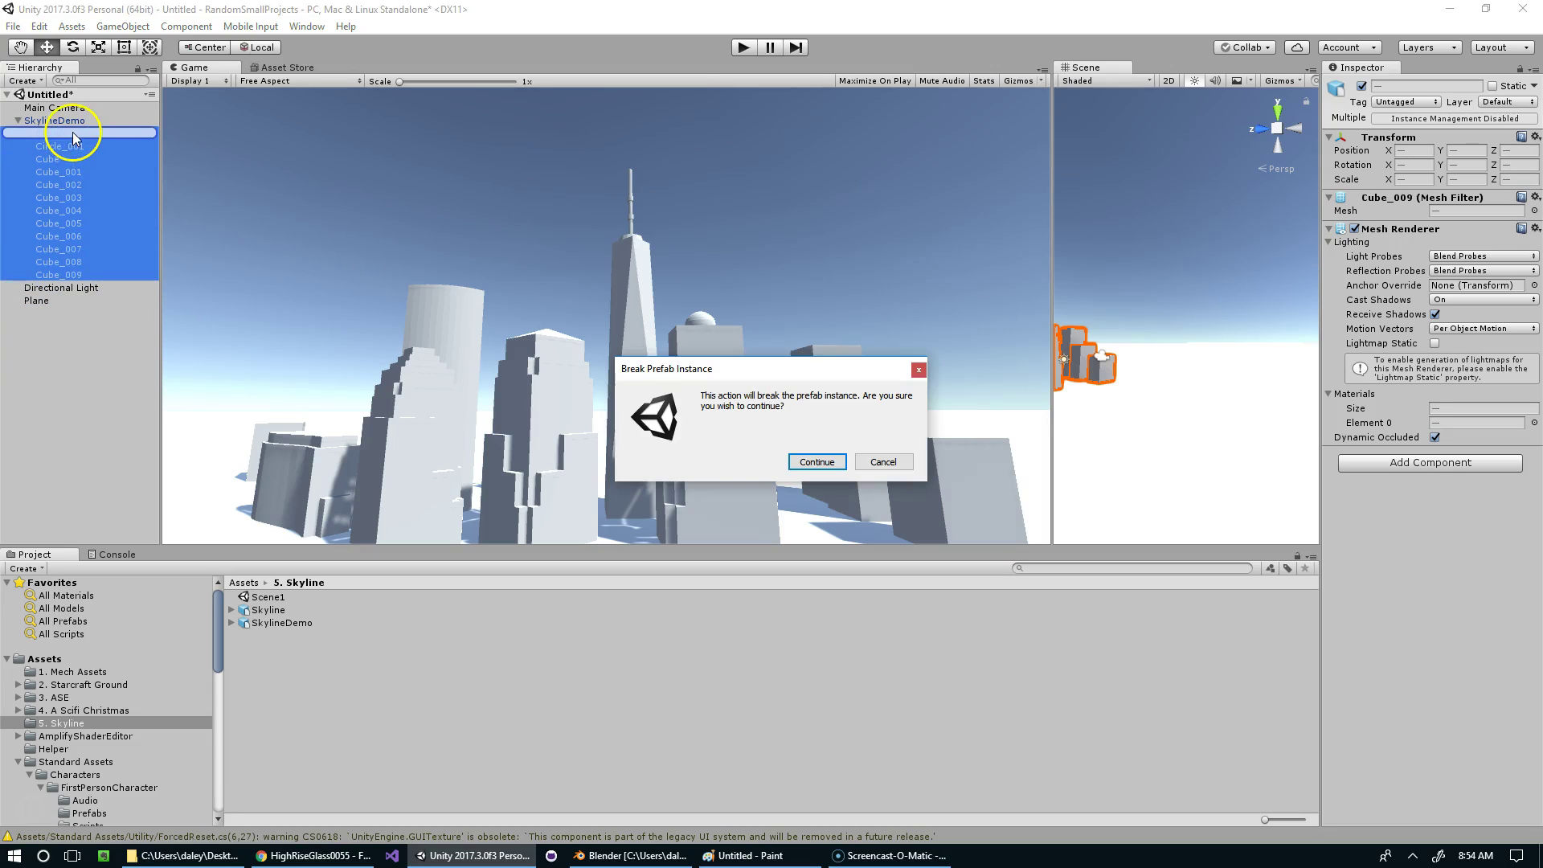
left_click(890, 465)
Step: Move all building meshes out of SkylineDemo to the scene root, breaking the prefab instance, and delete the empty SkylineDemo parent
key("f")
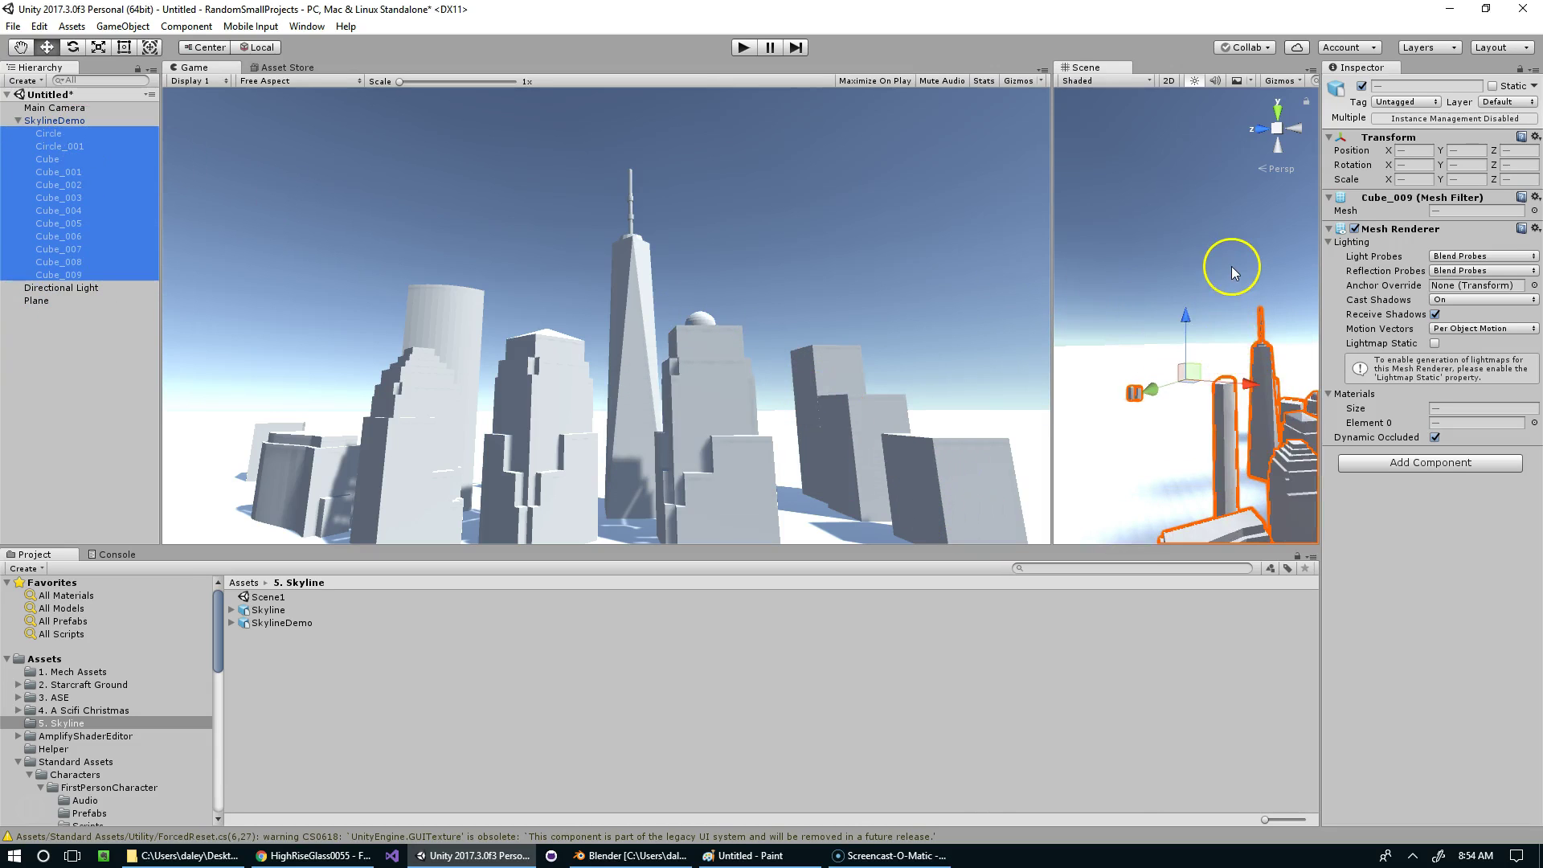
left_click(1231, 267)
left_click_drag(1231, 268, 1069, 226, "alt")
left_click(1141, 319)
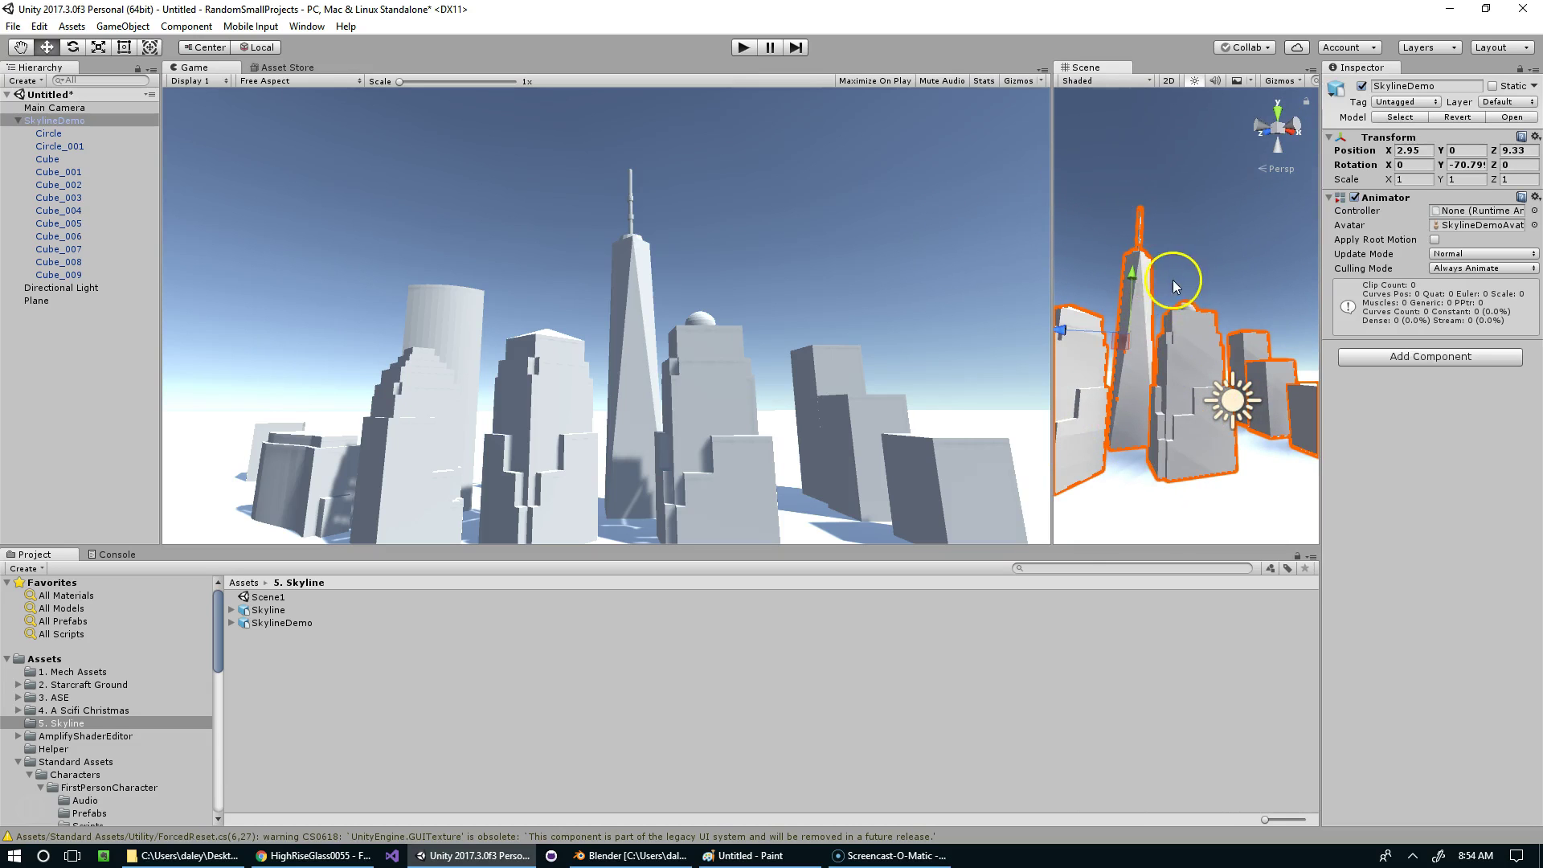
left_click(1138, 394)
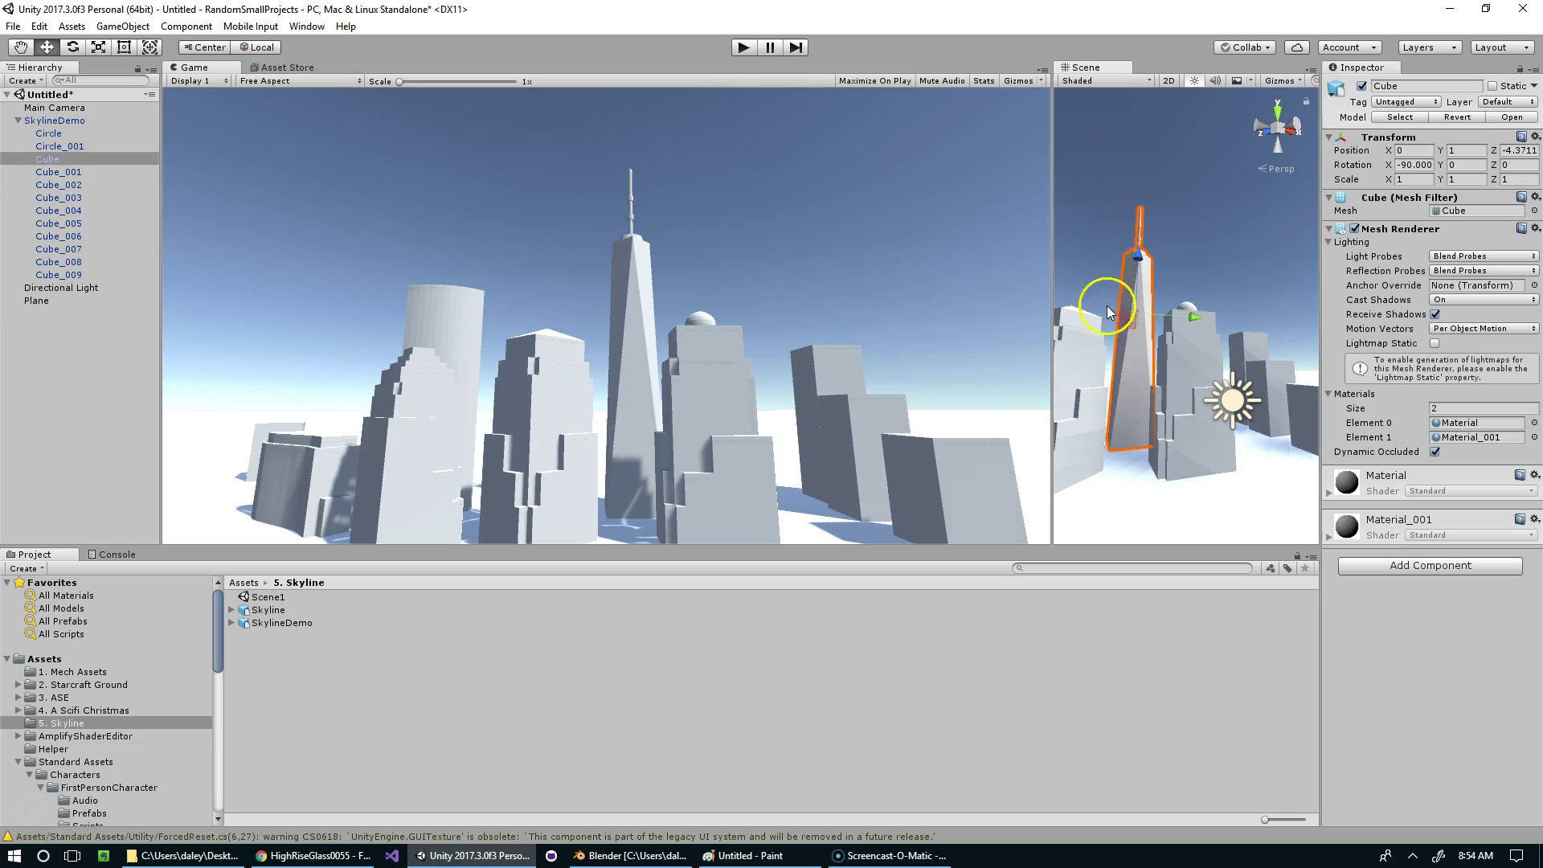
left_click(48, 134)
left_click(58, 275, "shift")
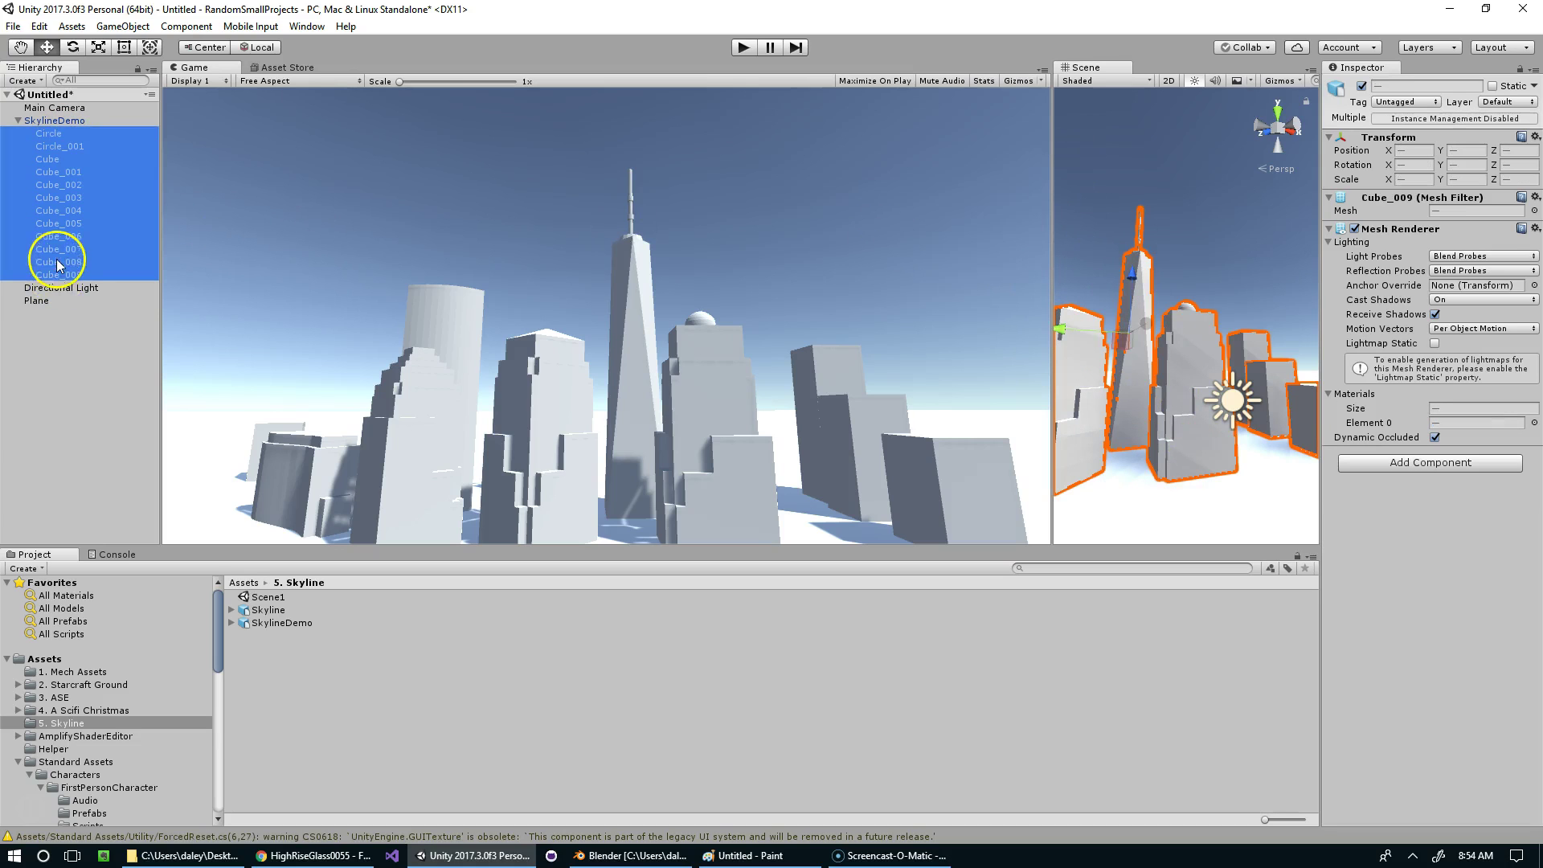
left_click_drag(57, 262, 61, 319)
left_click(807, 460)
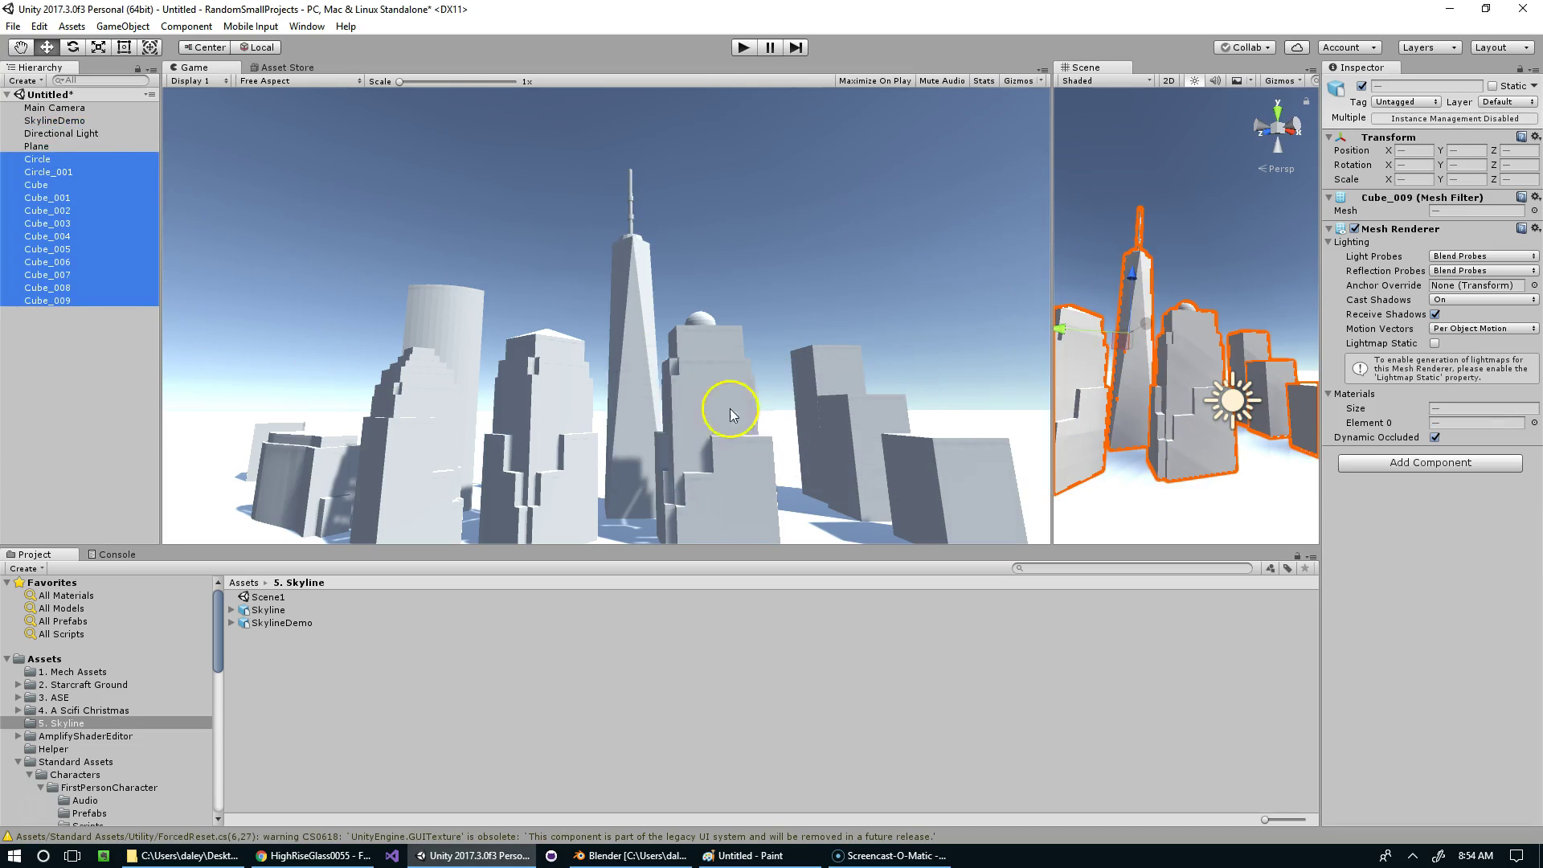
left_click(81, 121)
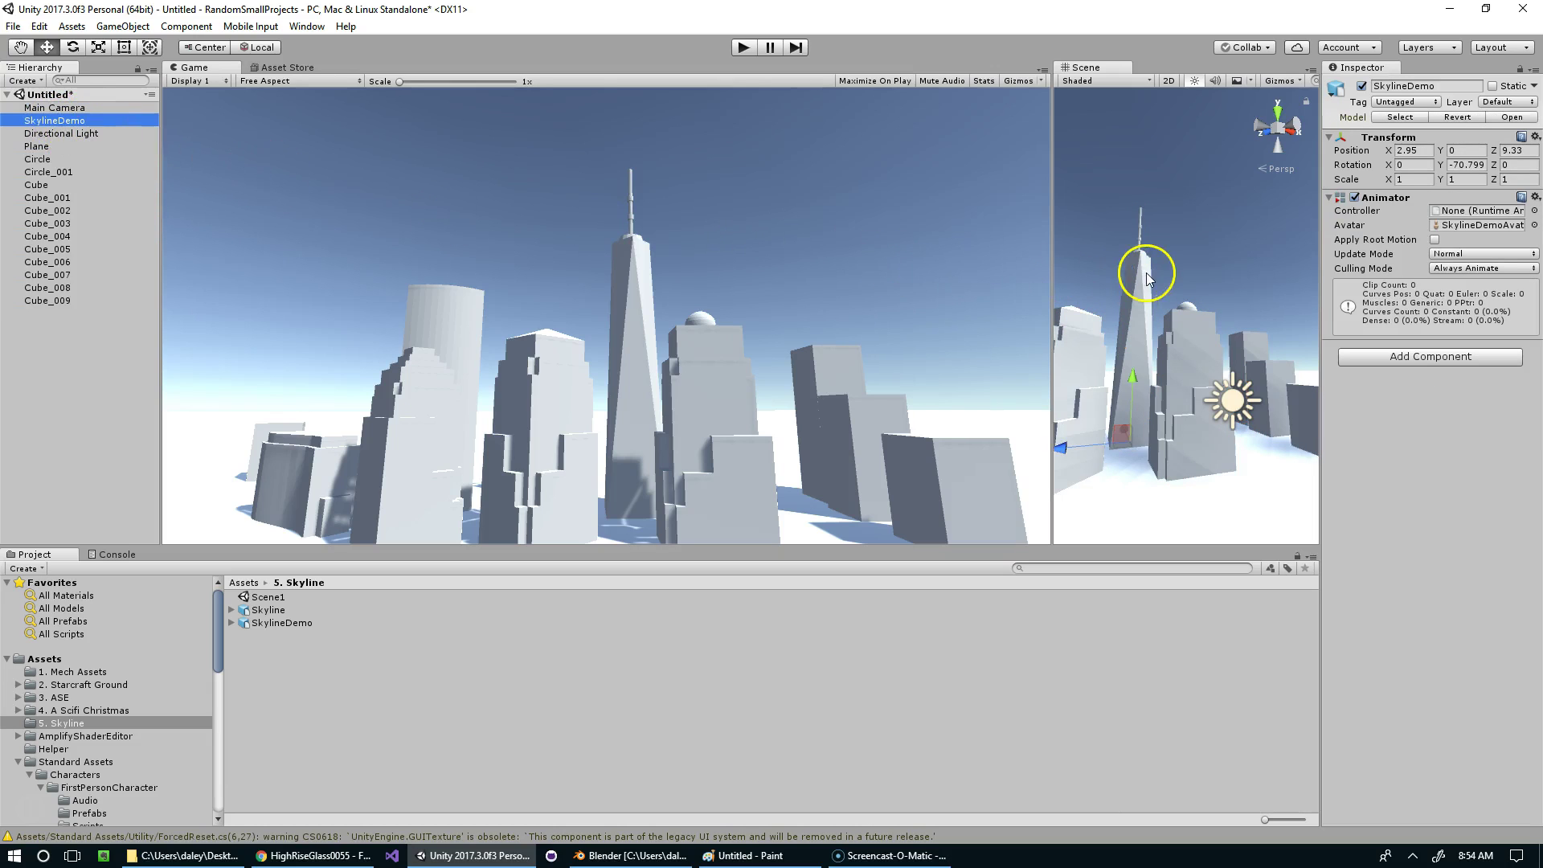
key("Delete")
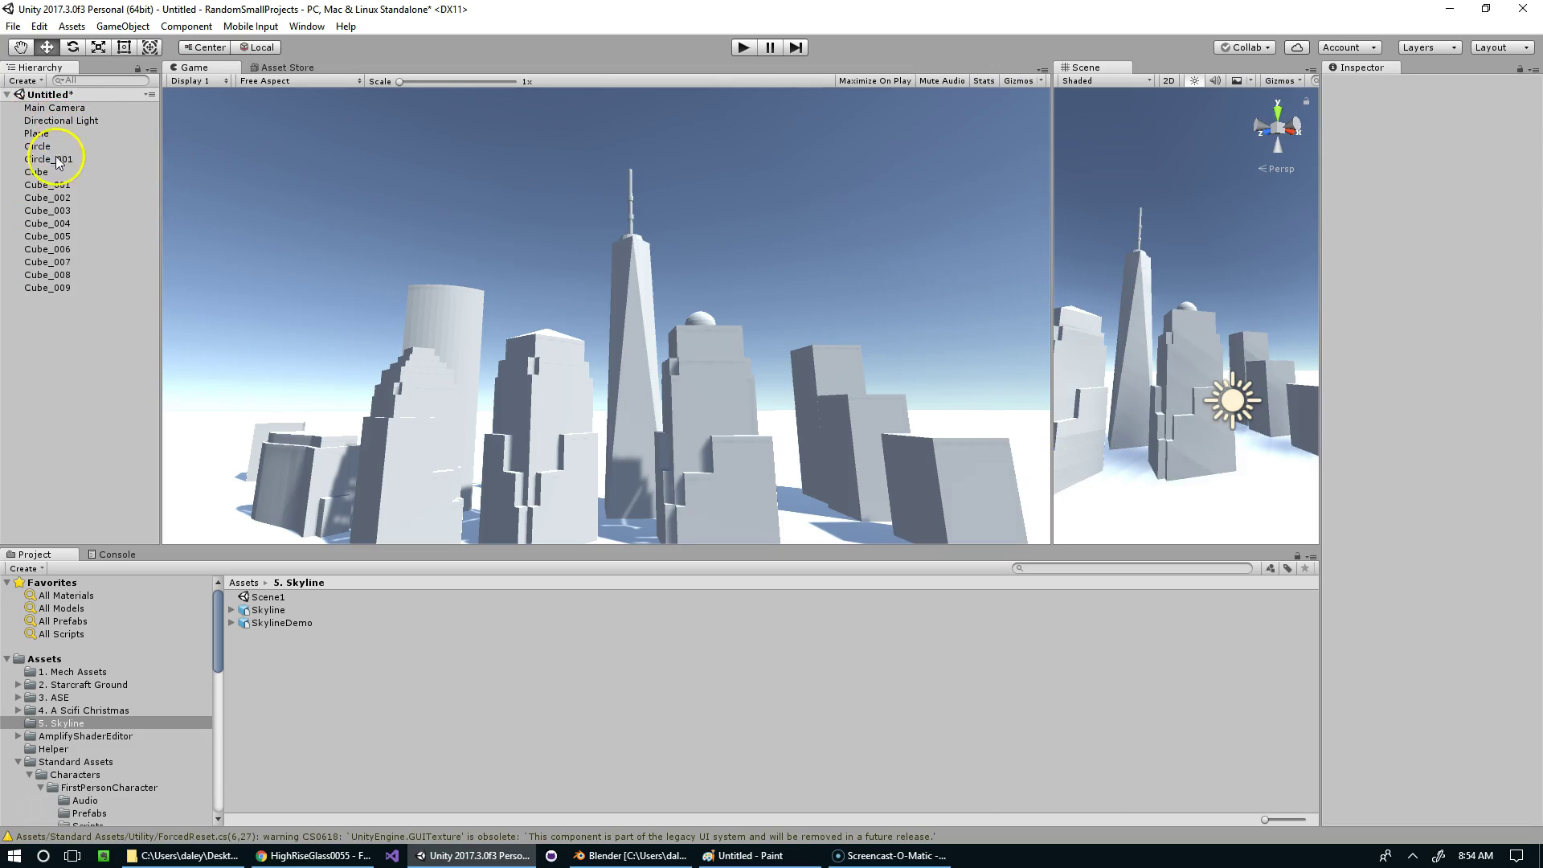
Step: Rename the central tower's Cube object as FocalPoint
left_click(56, 165)
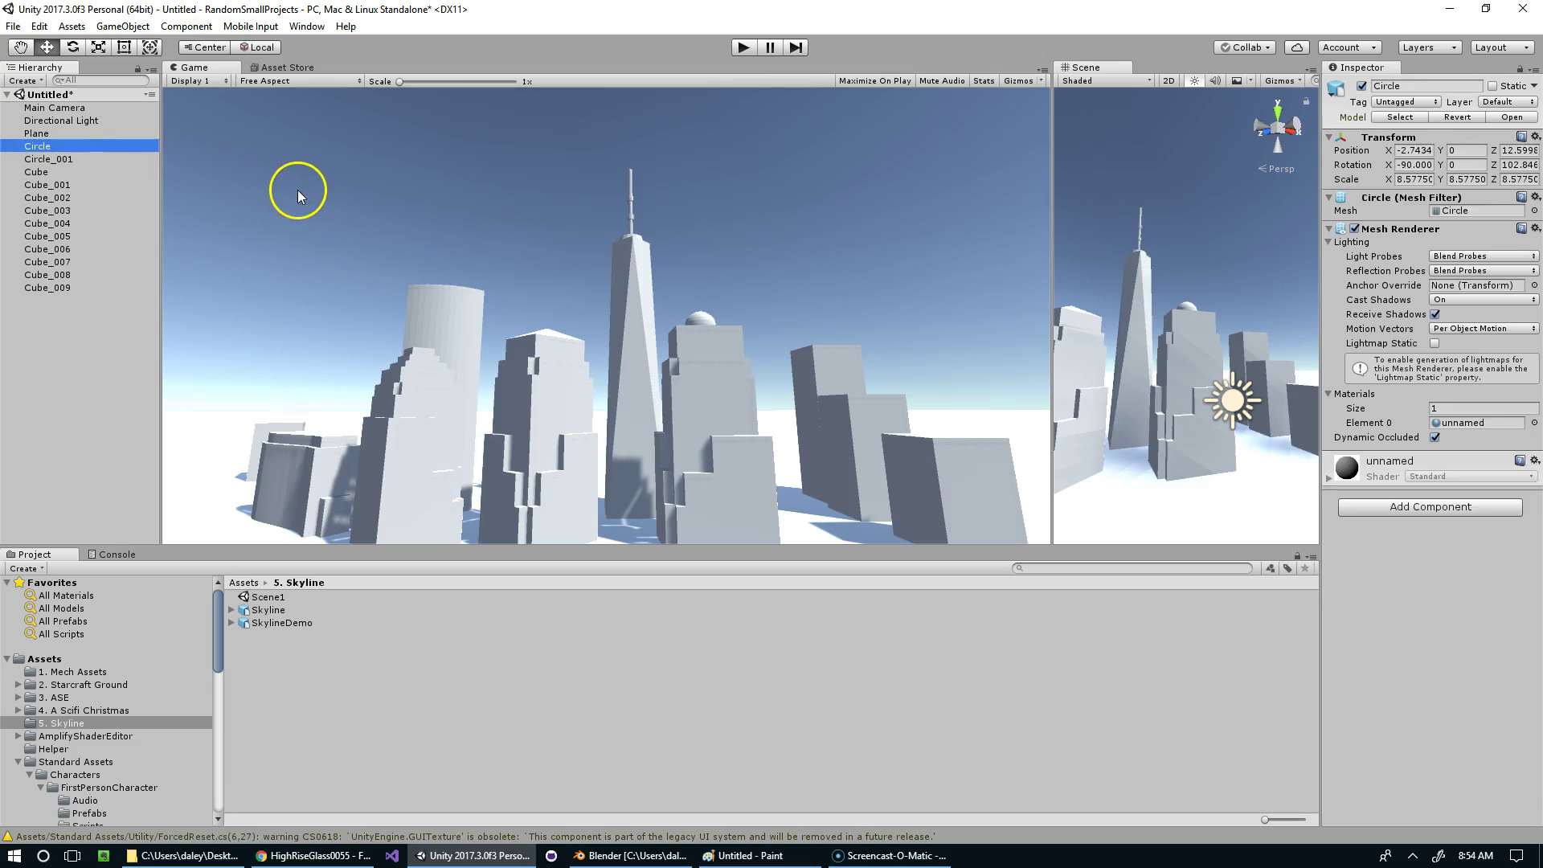
key("Down")
left_click(1482, 211)
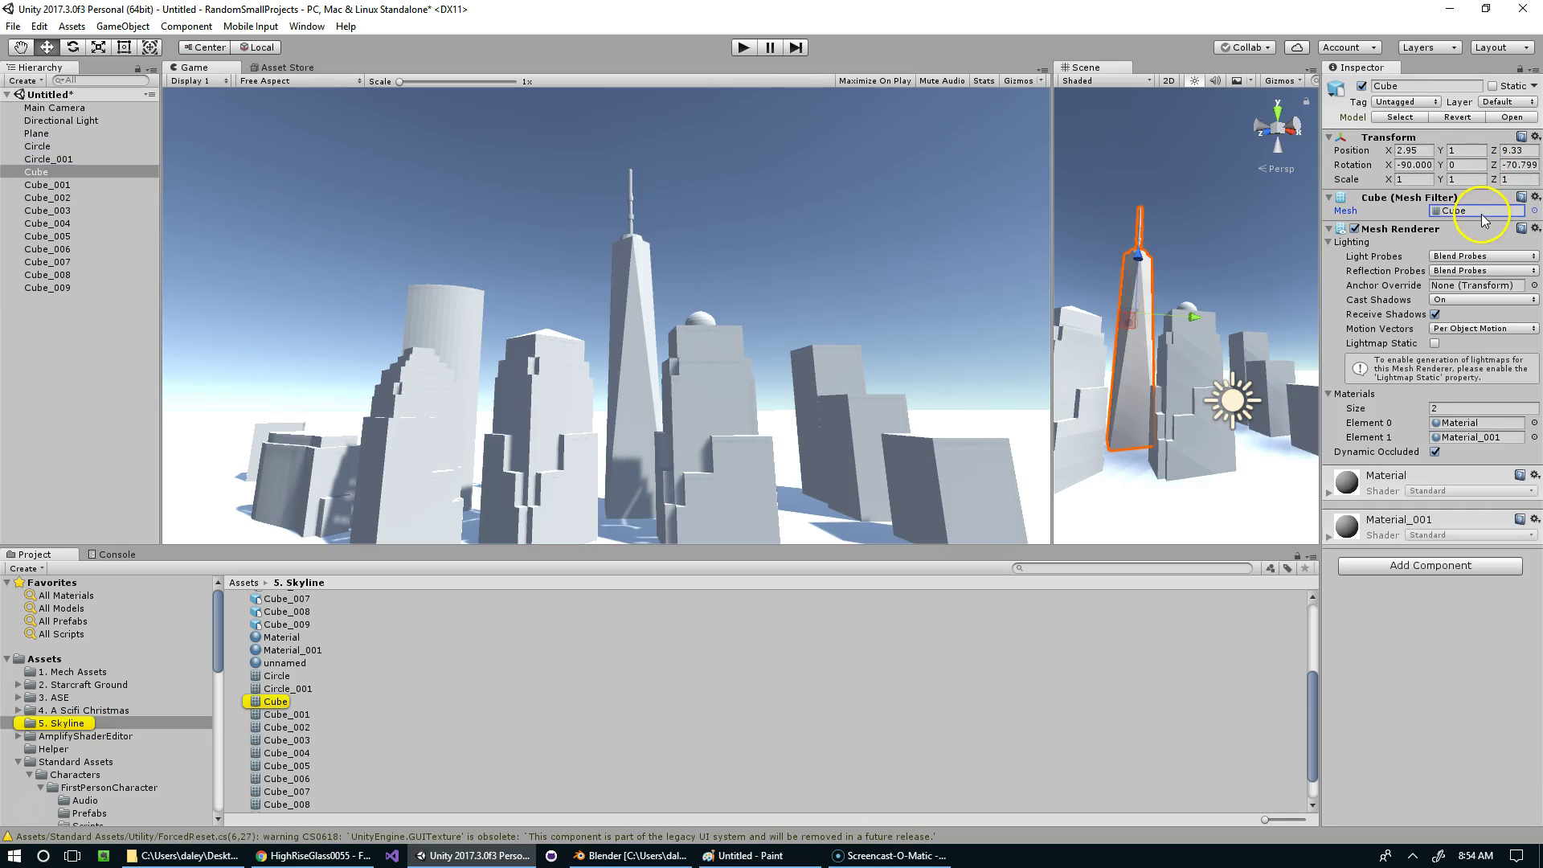
left_click(1423, 88)
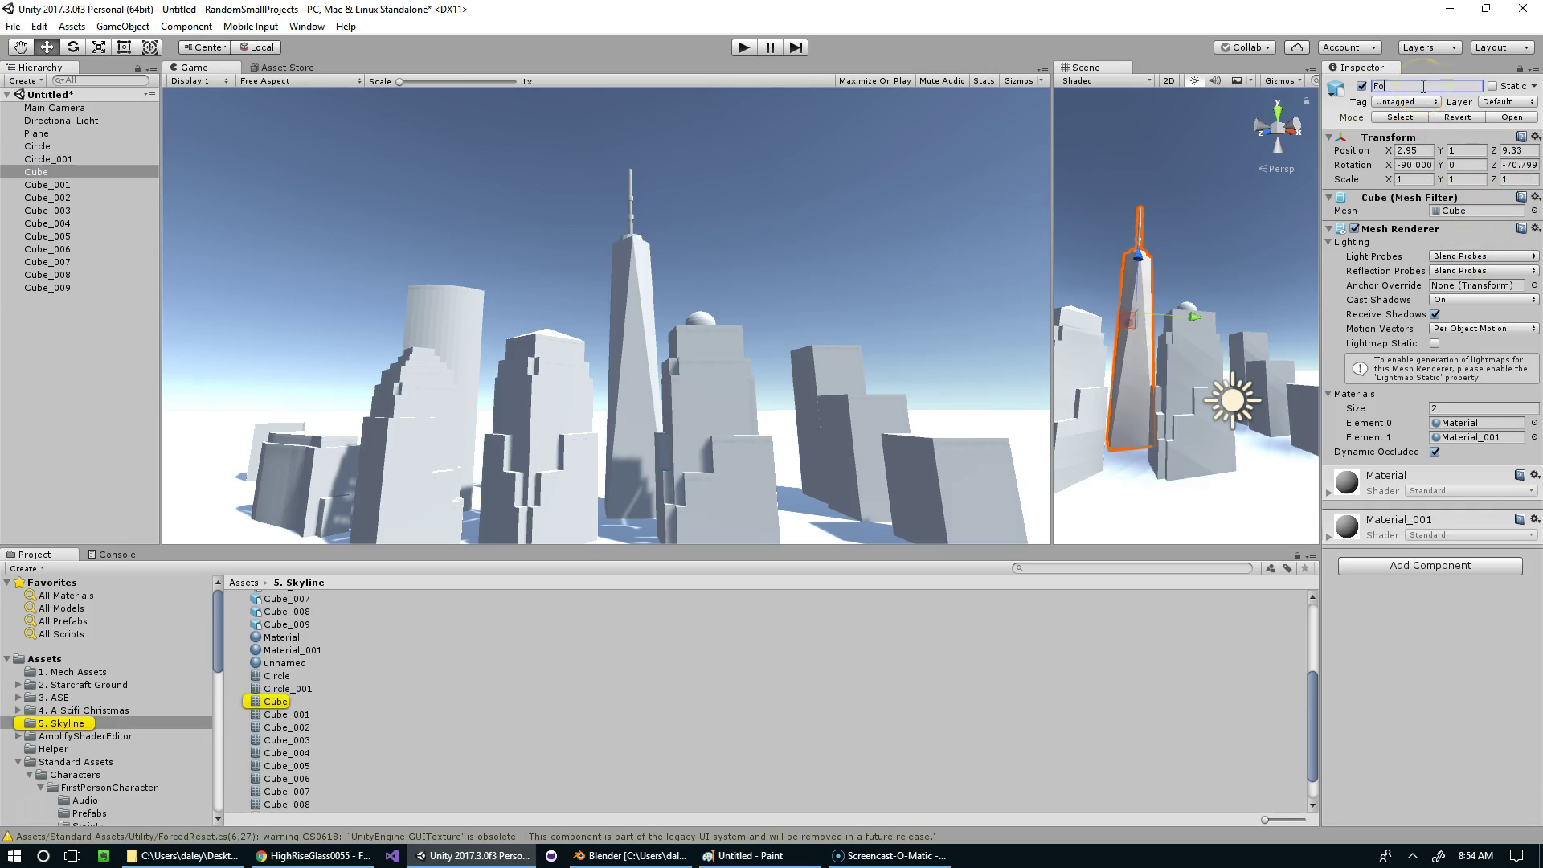
type("FocalPoint")
key("Return")
Step: Save the scene as SkylineDemo in the 5. Skyline folder
key("ctrl+s")
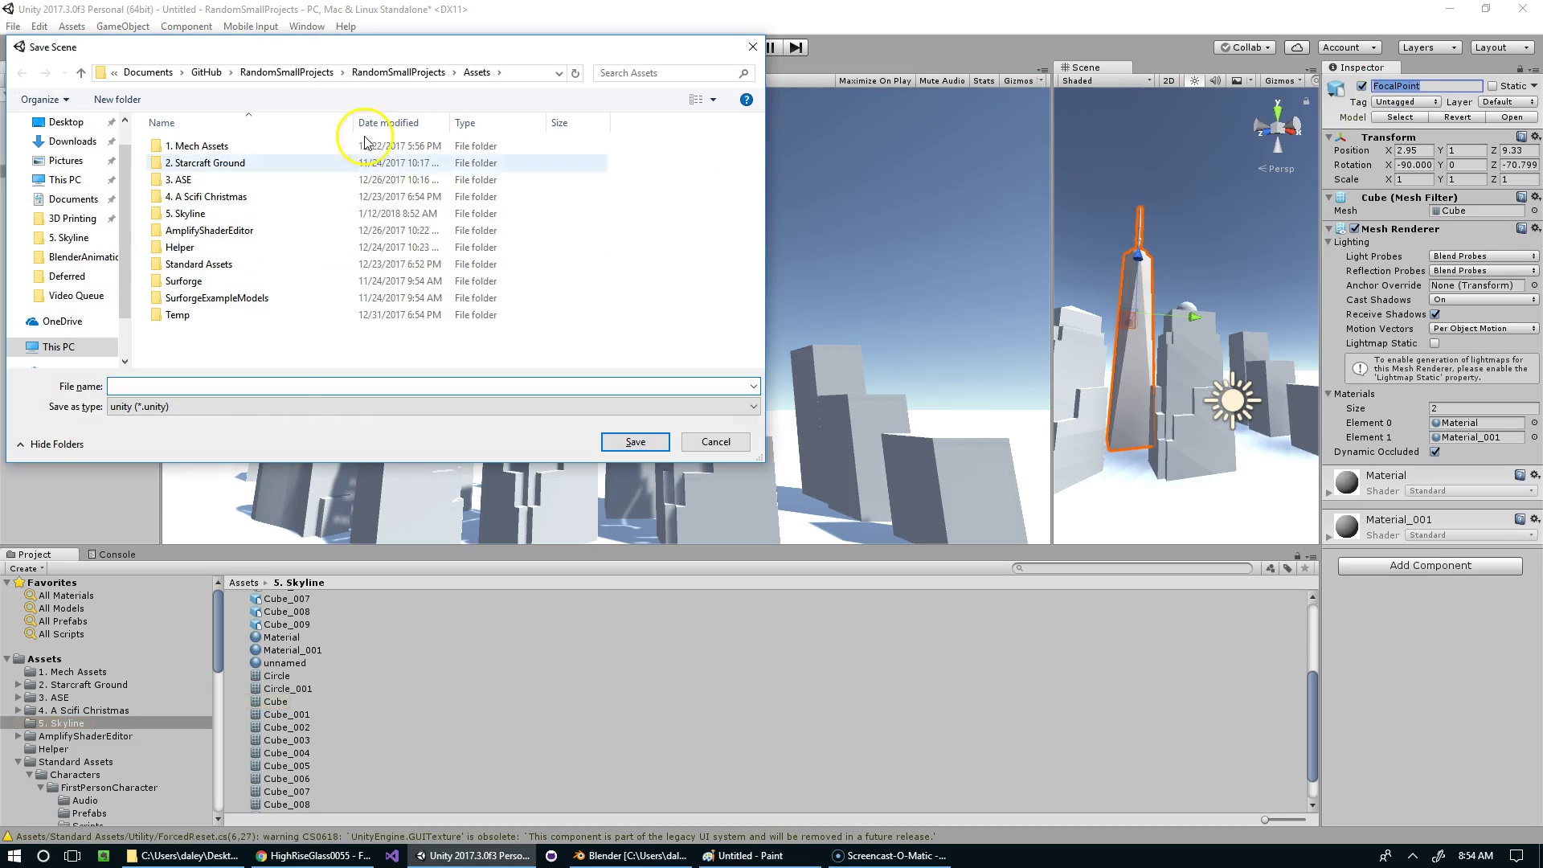
double_click(193, 213)
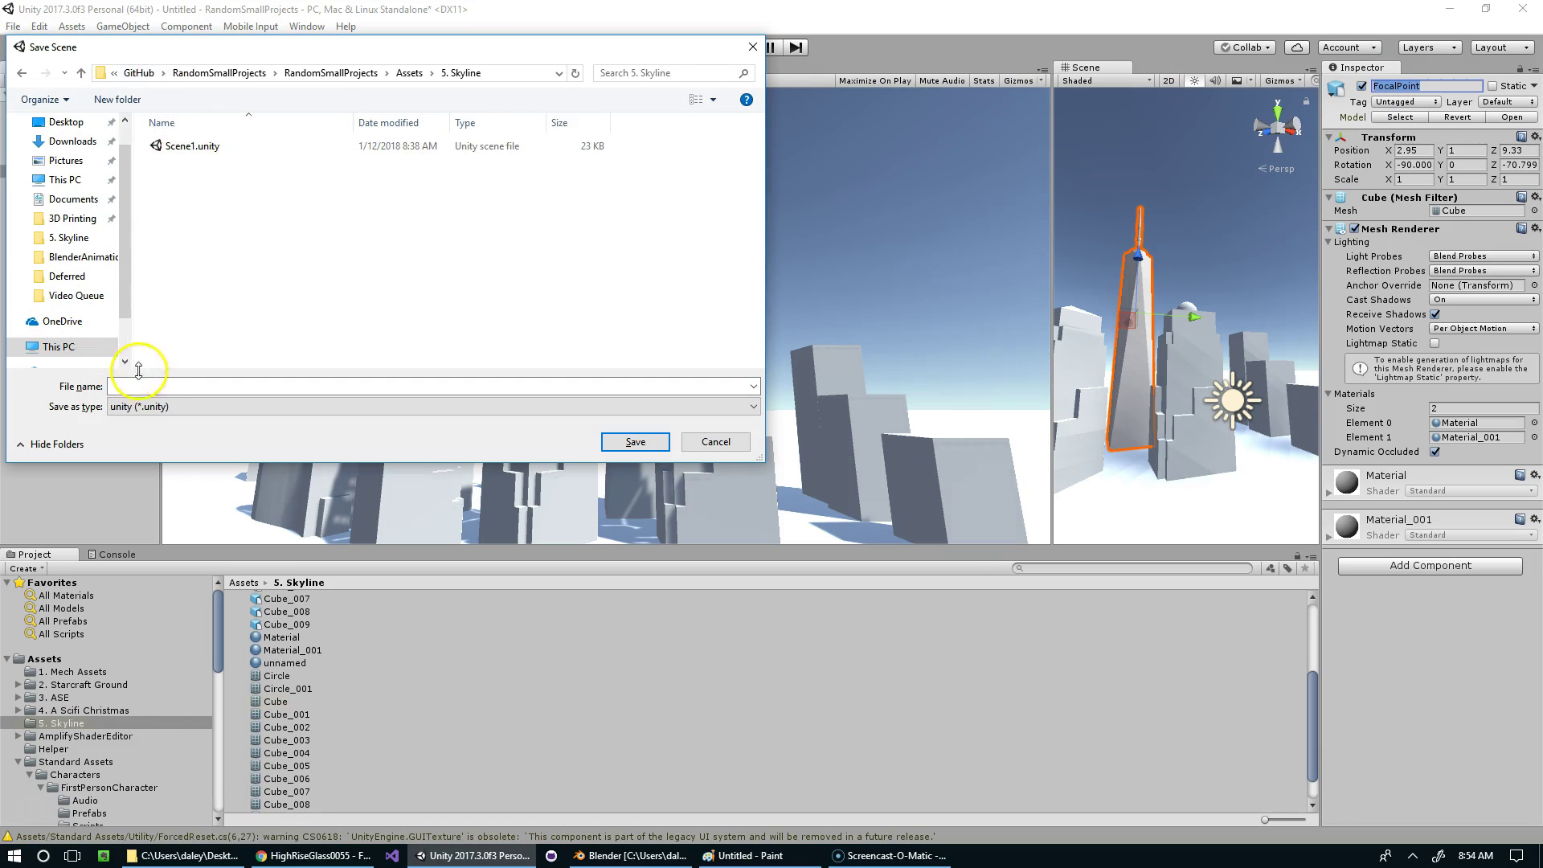
left_click(140, 386)
type("Skly")
key("BackSpace")
key("BackSpace")
type("ylineDemo")
key("Return")
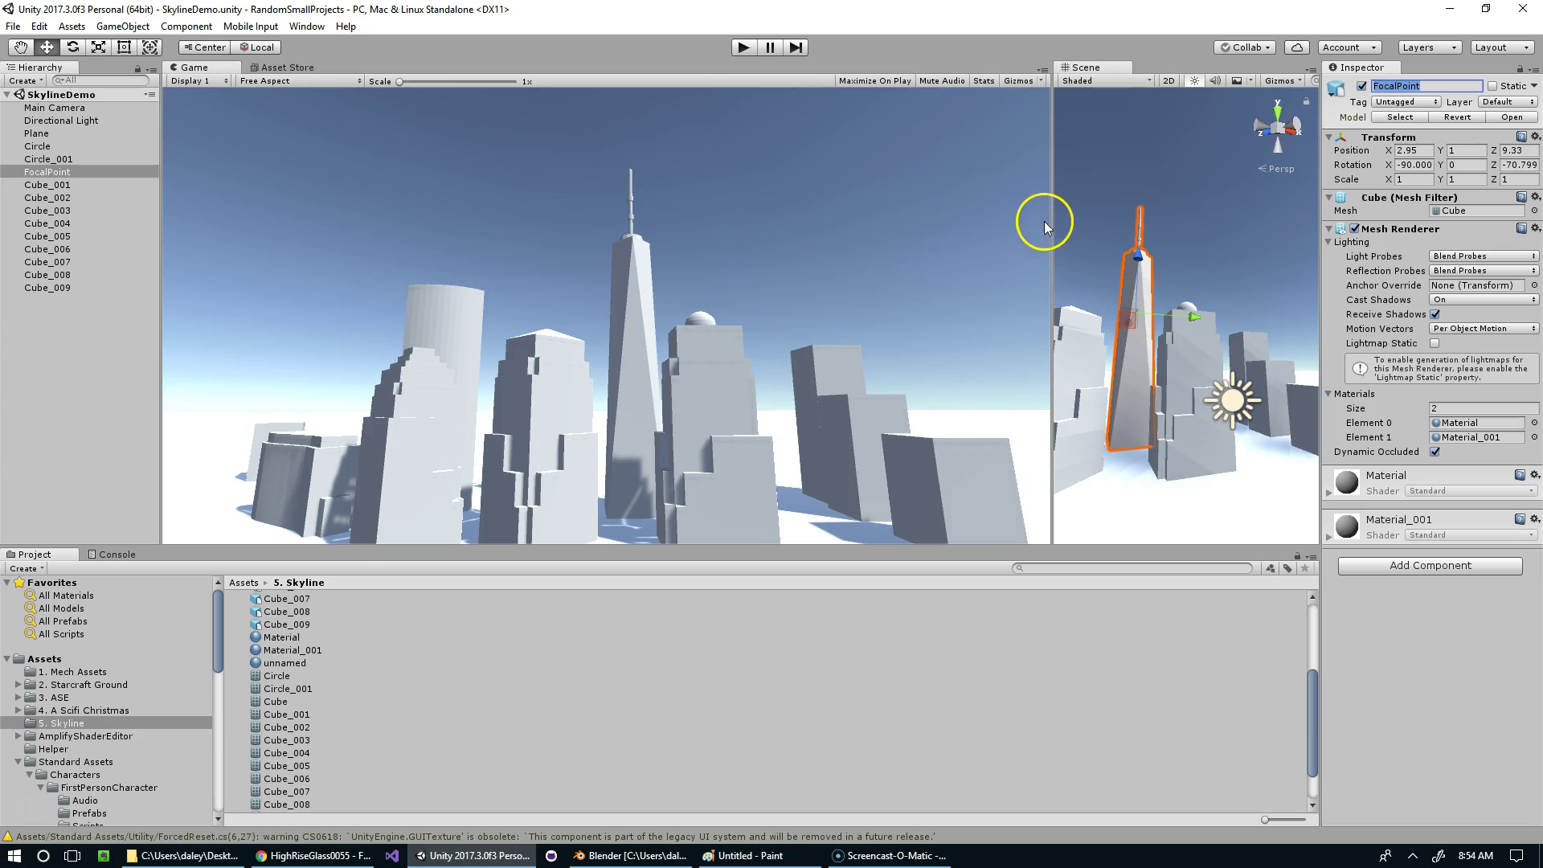
Step: Widen the Scene view with FocalPoint in frame and collapse the expanded SkylineDemo model in the 5. Skyline folder
left_click_drag(1045, 220, 795, 241)
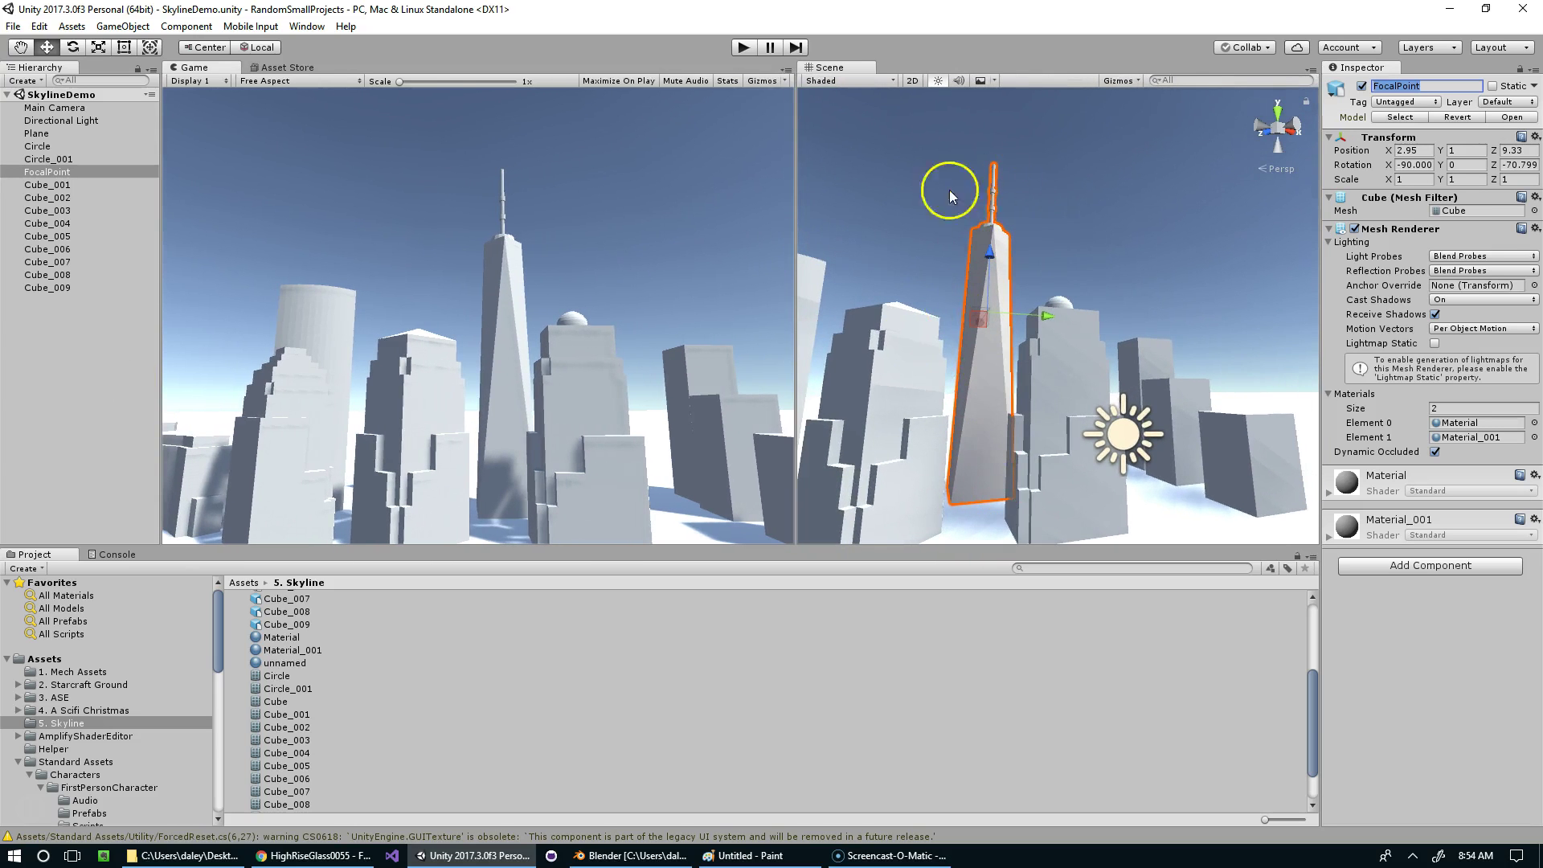
scroll(1018, 289, "up", 3)
middle_click_drag(996, 234, 1068, 227)
right_click_drag(1068, 227, 870, 263)
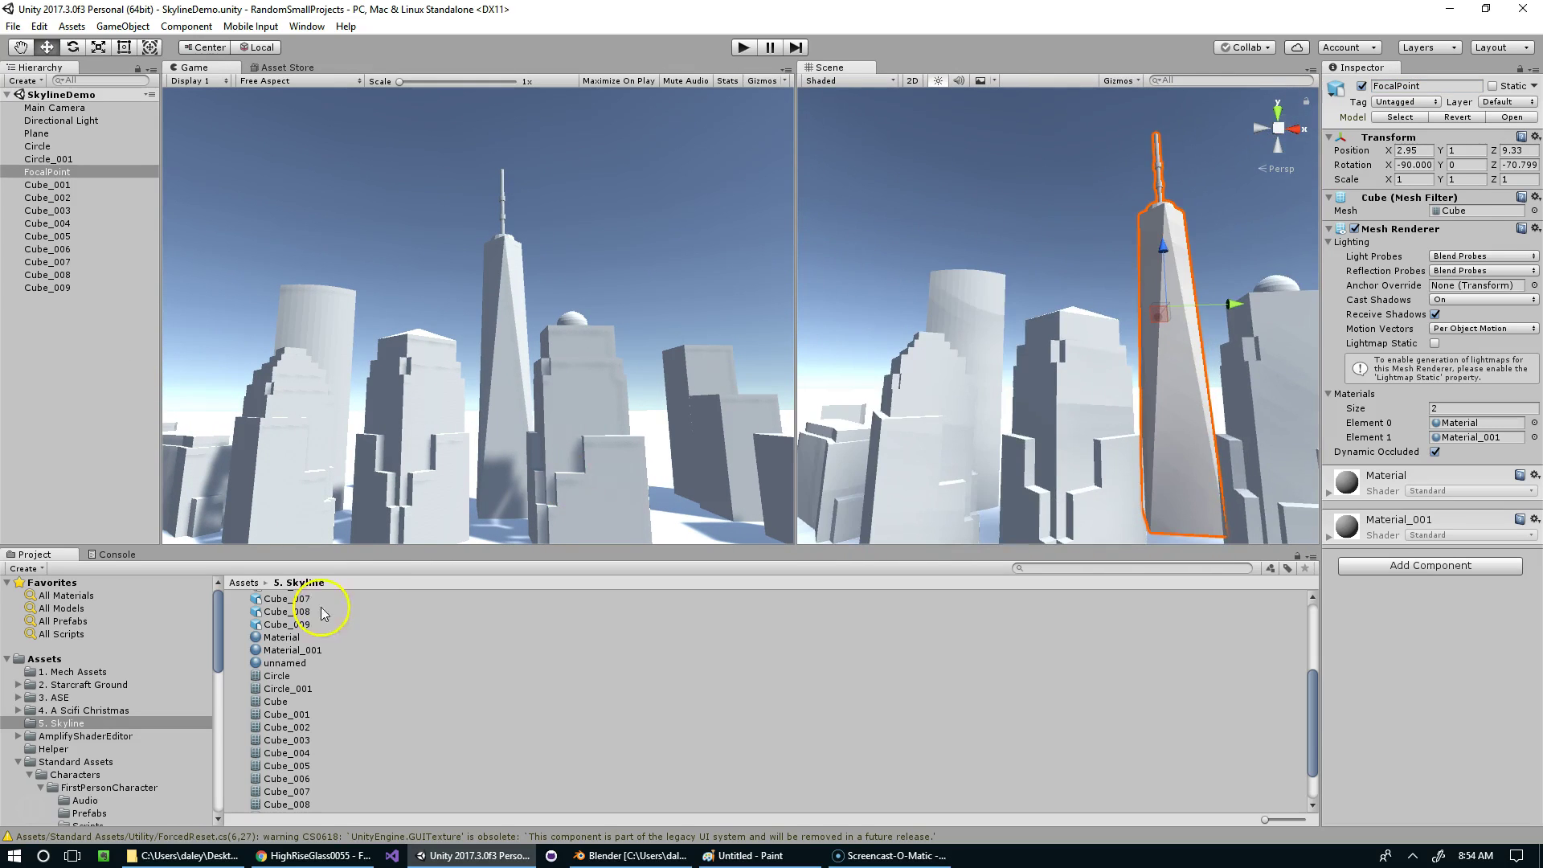
left_click(92, 710)
left_click(80, 722)
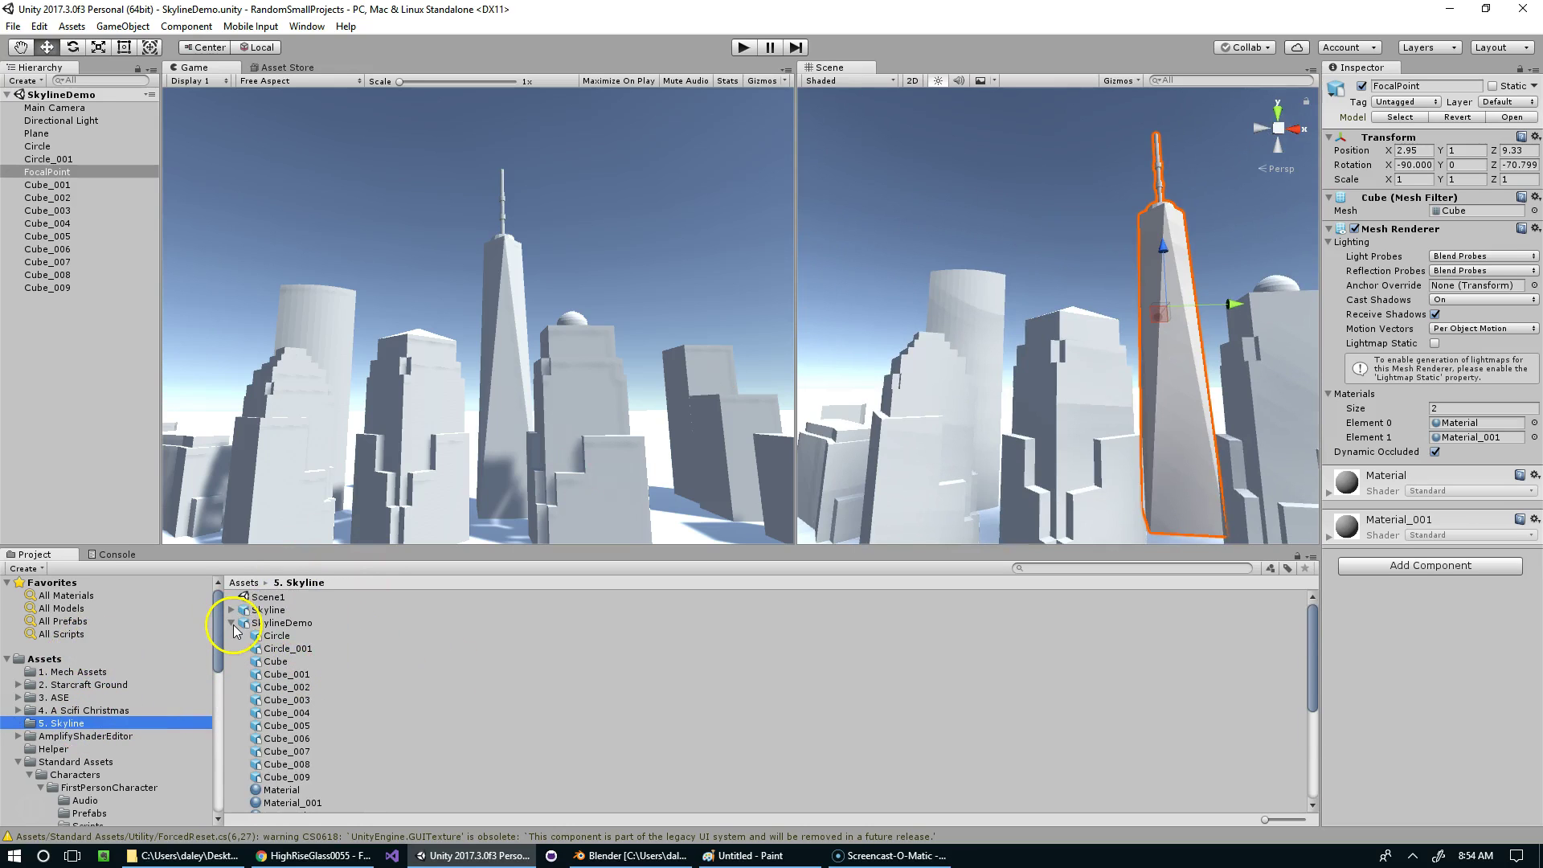
left_click(232, 624)
Step: Switch to Blender to check the tower's material slots, and return to Unity
right_click(283, 685)
left_click(533, 799)
left_click(625, 862)
left_click(631, 855)
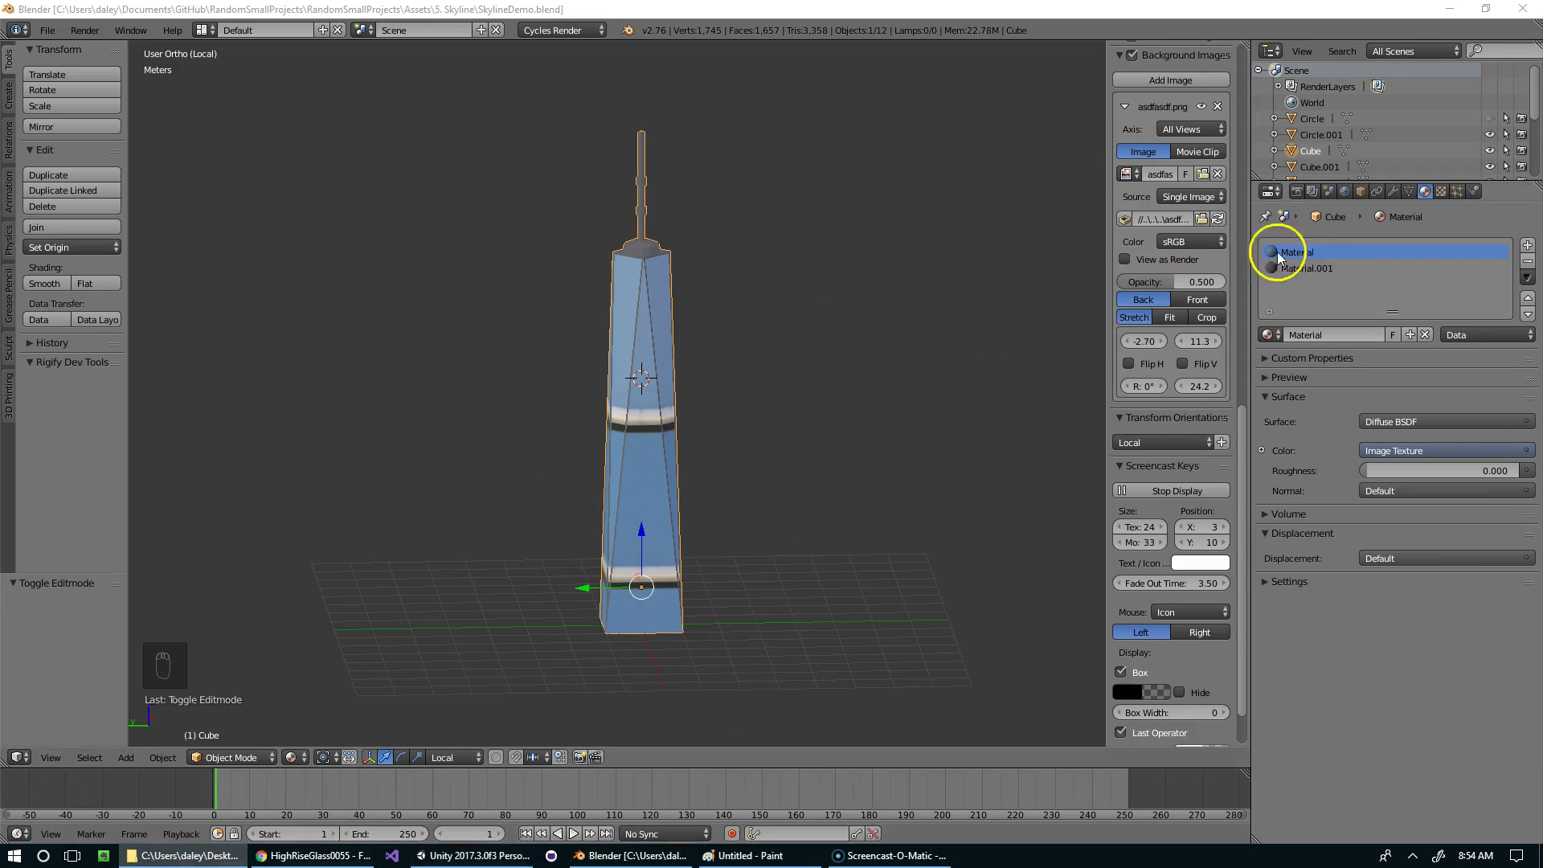
left_click(454, 855)
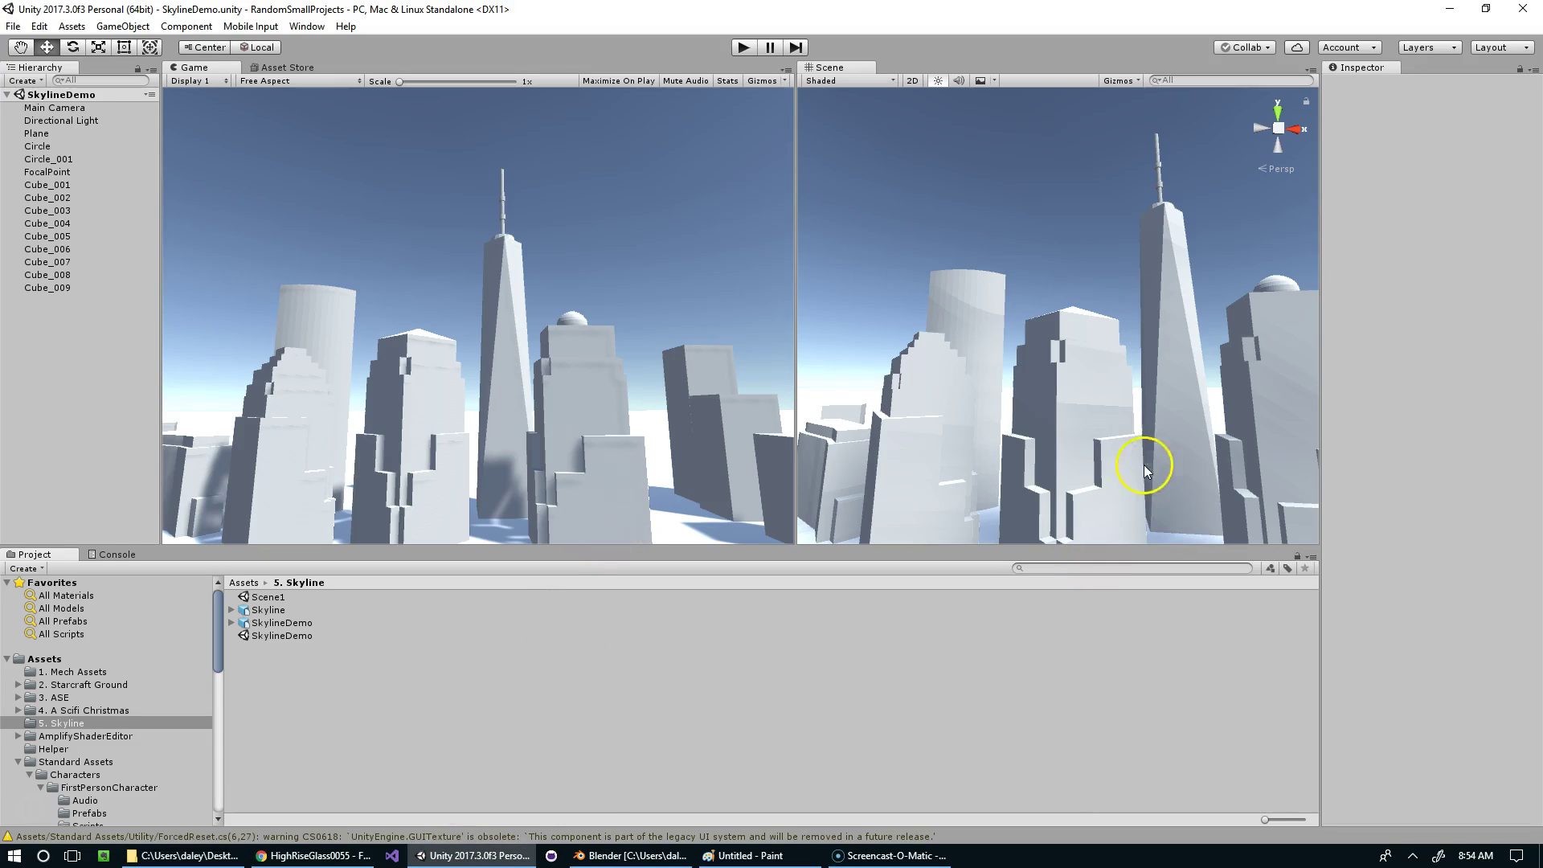
Step: Import the HighRiseGlass0055 seamless texture from the Structure folder in File Explorer into Unity's 5. Skyline folder
left_click(184, 855)
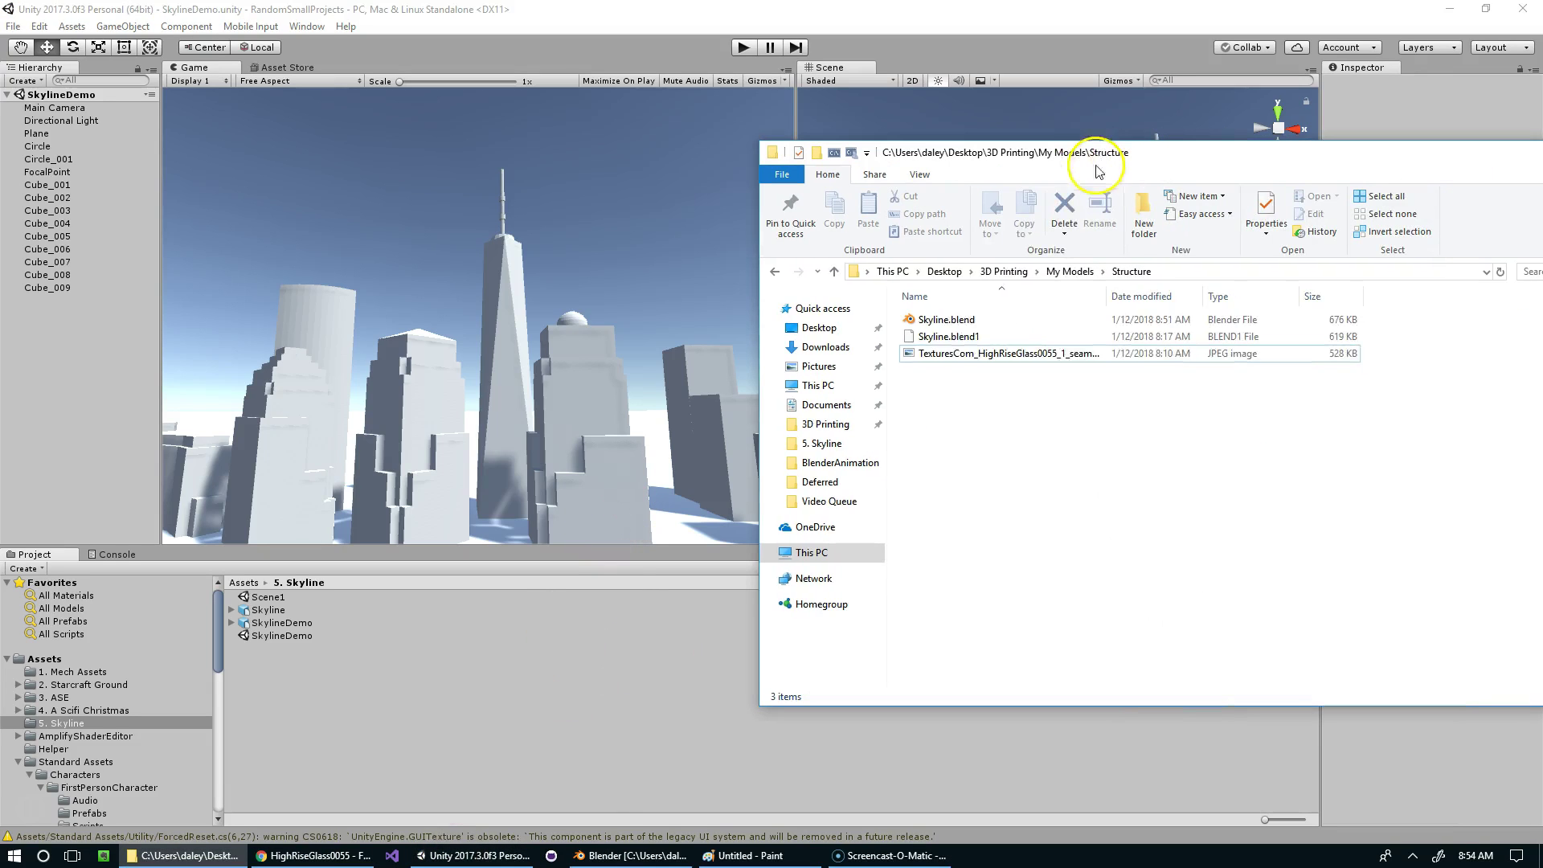
left_click_drag(968, 354, 434, 709)
left_click_drag(1038, 152, 1541, 169)
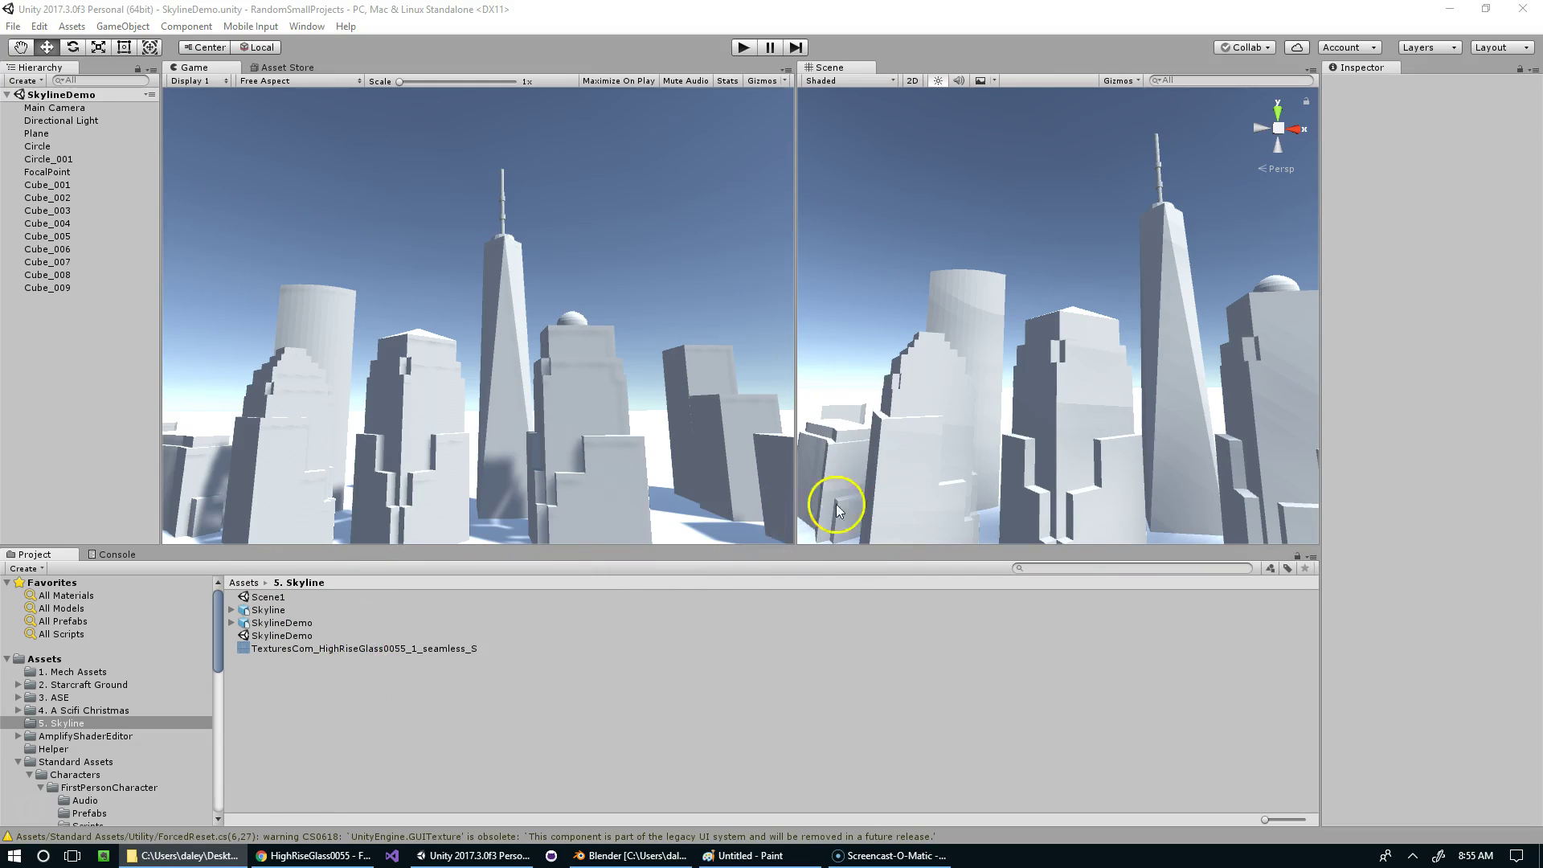
Step: Try applying the high-rise glass texture directly to the tower, undoing it and removing the generated Materials folder
left_click_drag(346, 649, 1181, 337)
key("ctrl+z")
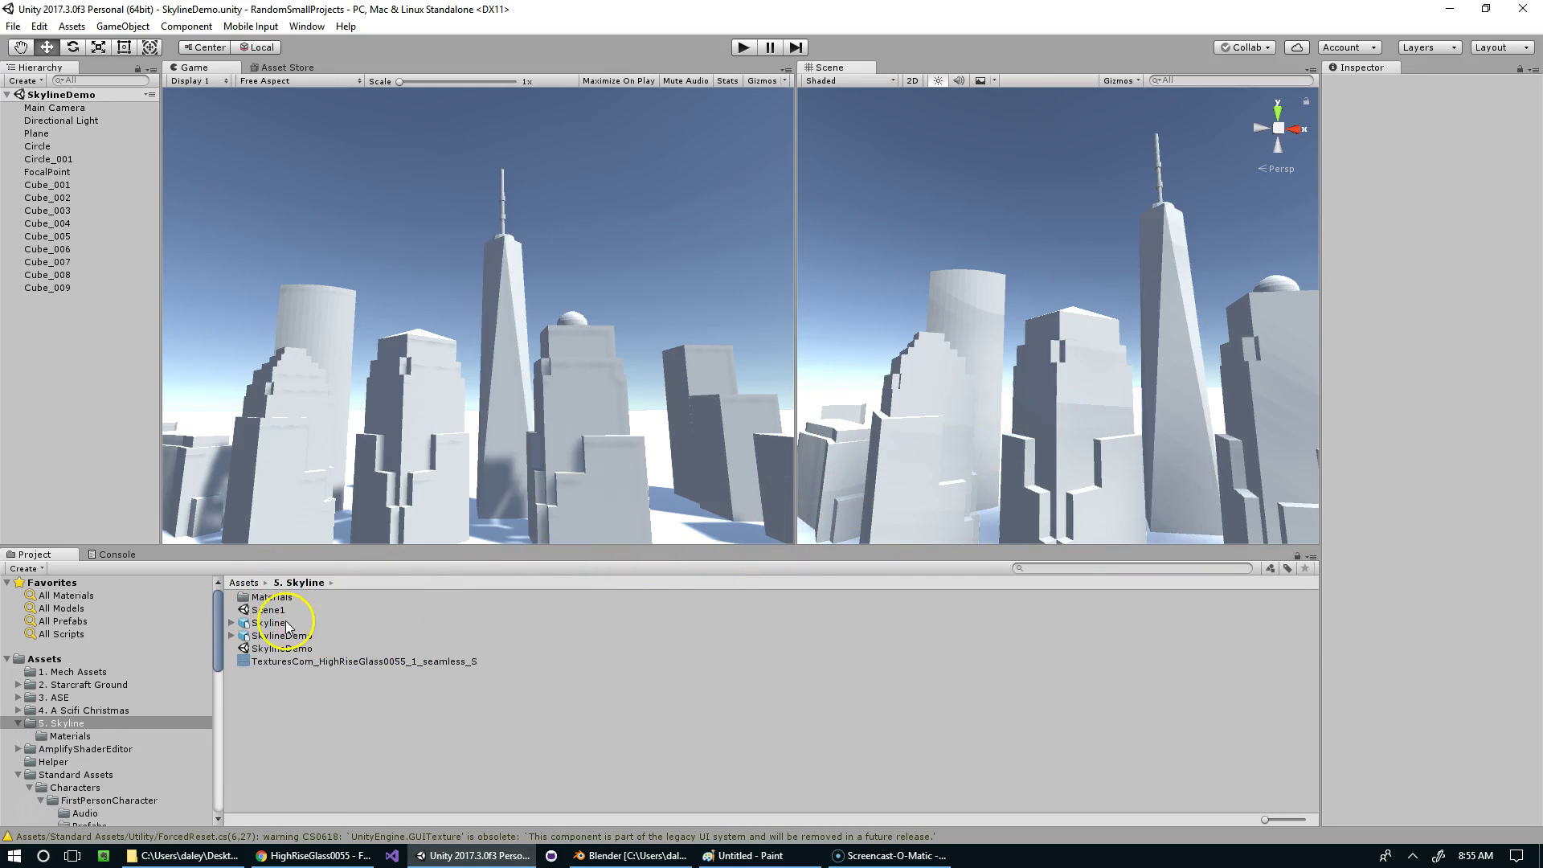
left_click(266, 610)
left_click(268, 600)
left_click_drag(267, 604, 269, 599)
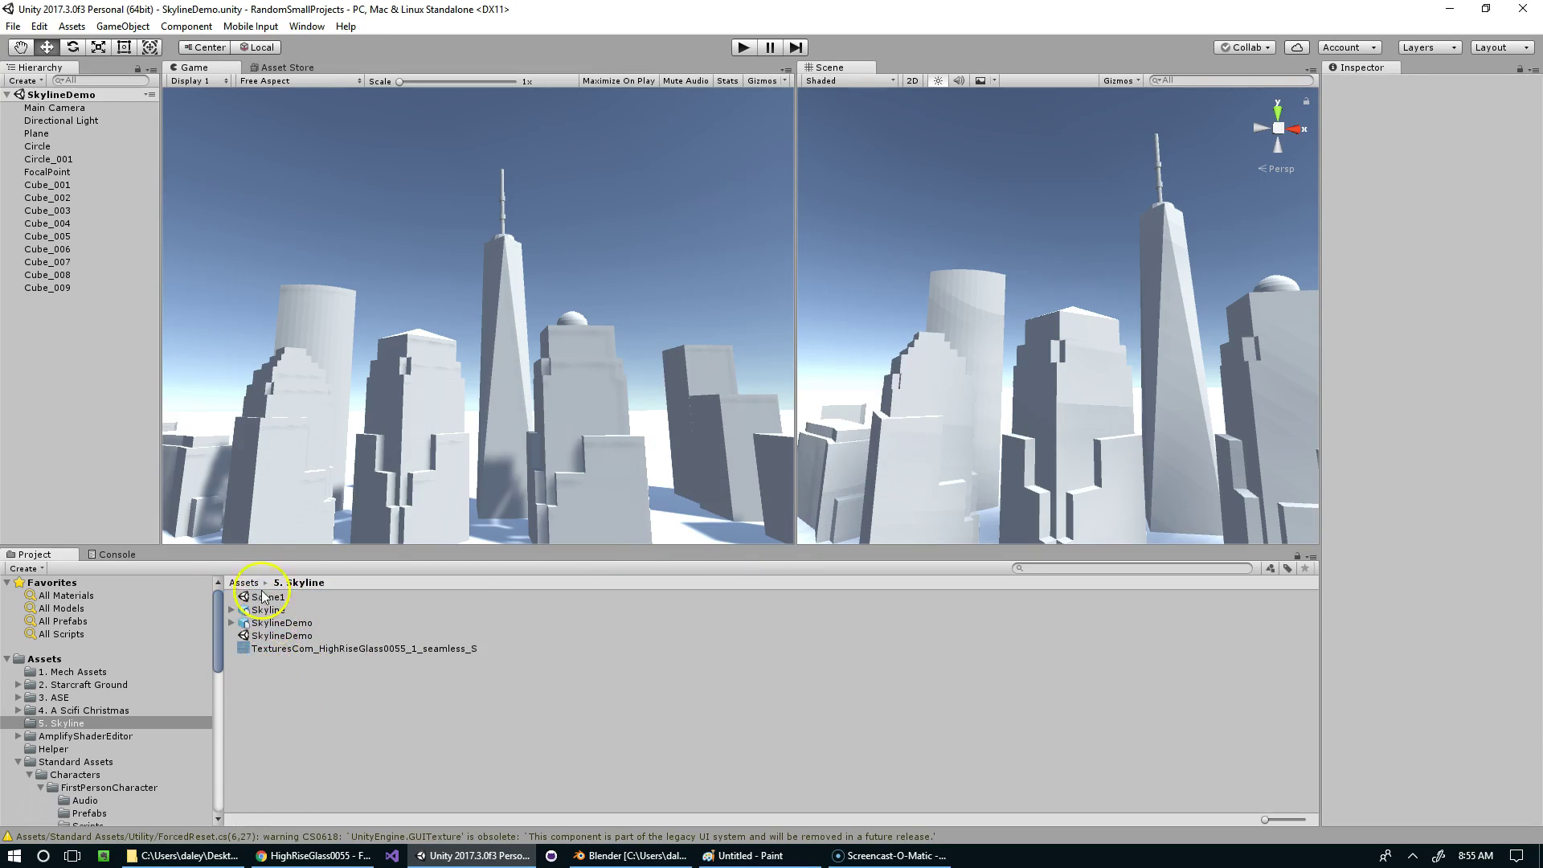
Step: Create a material named SkylineGlass1 in 5. Skyline and assign the HighRiseGlass0055 texture as its Albedo map
right_click(282, 662)
mouse_move(322, 345)
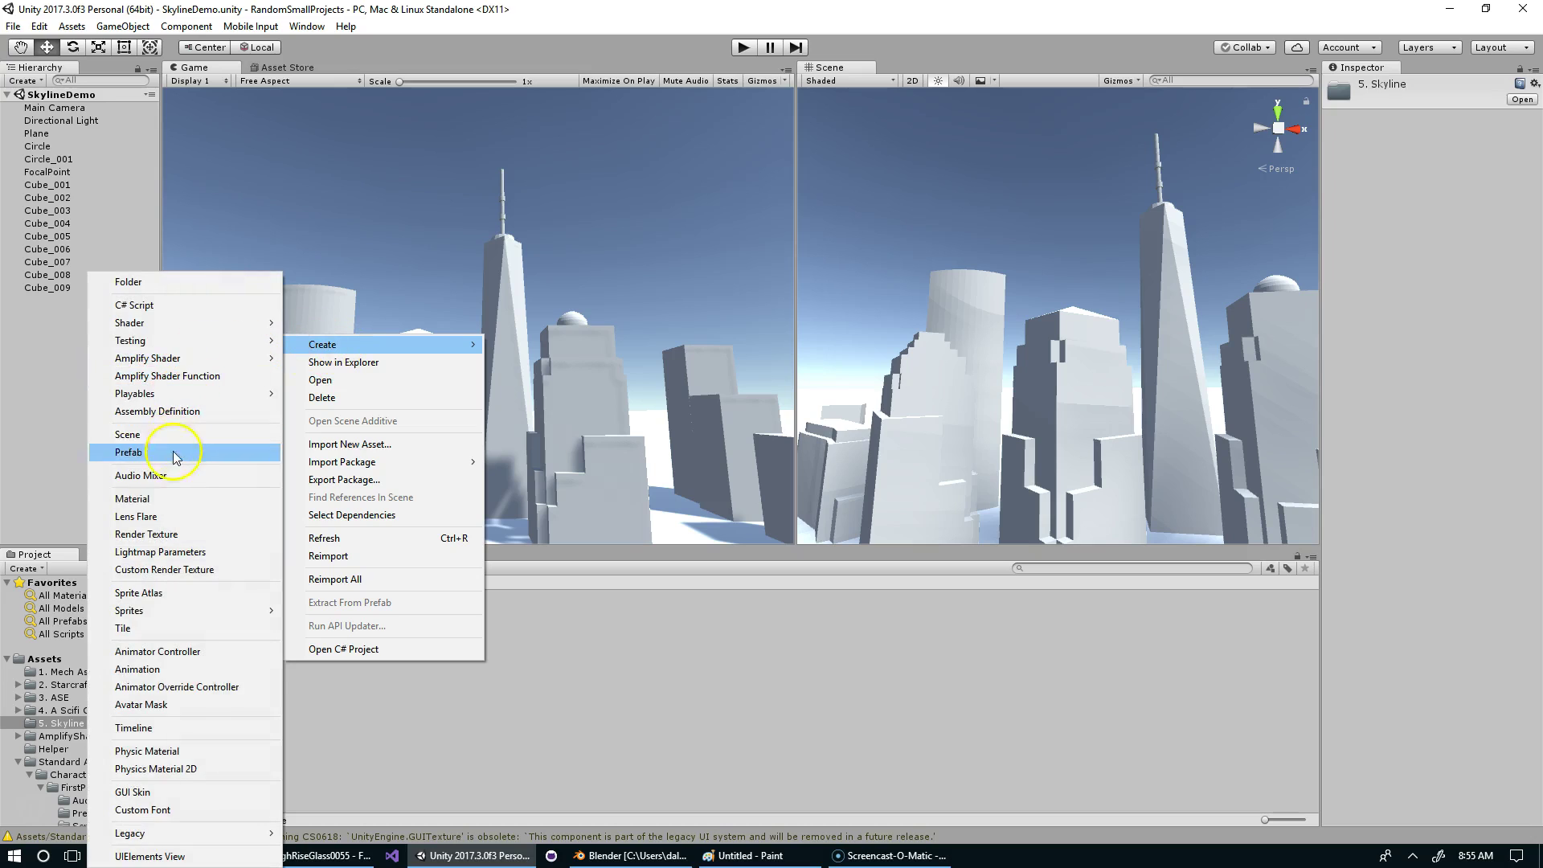
left_click(153, 499)
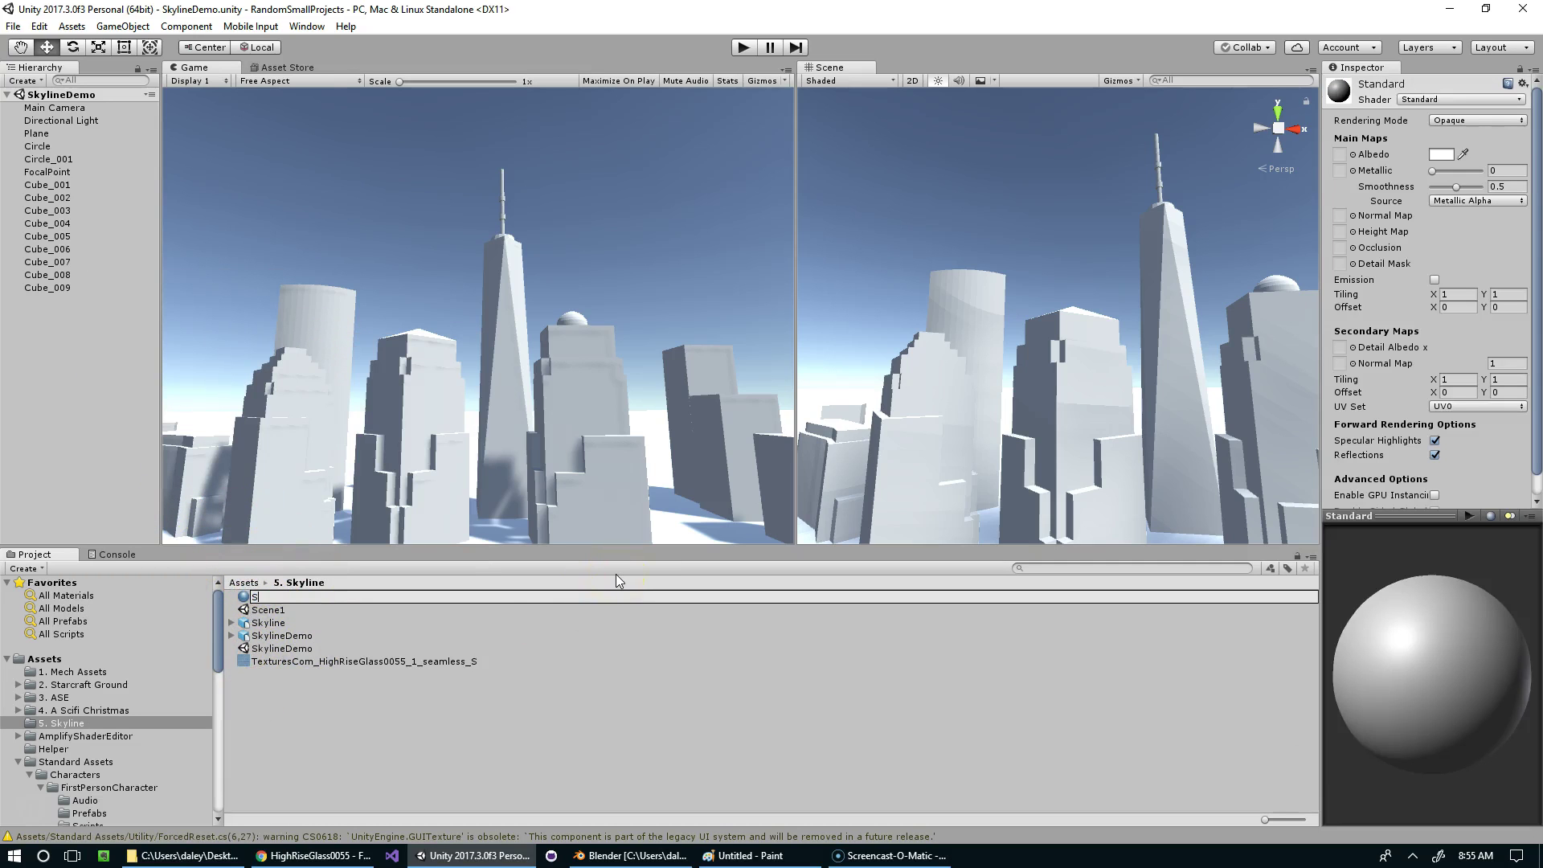
type("SkylineGlass1")
key("Return")
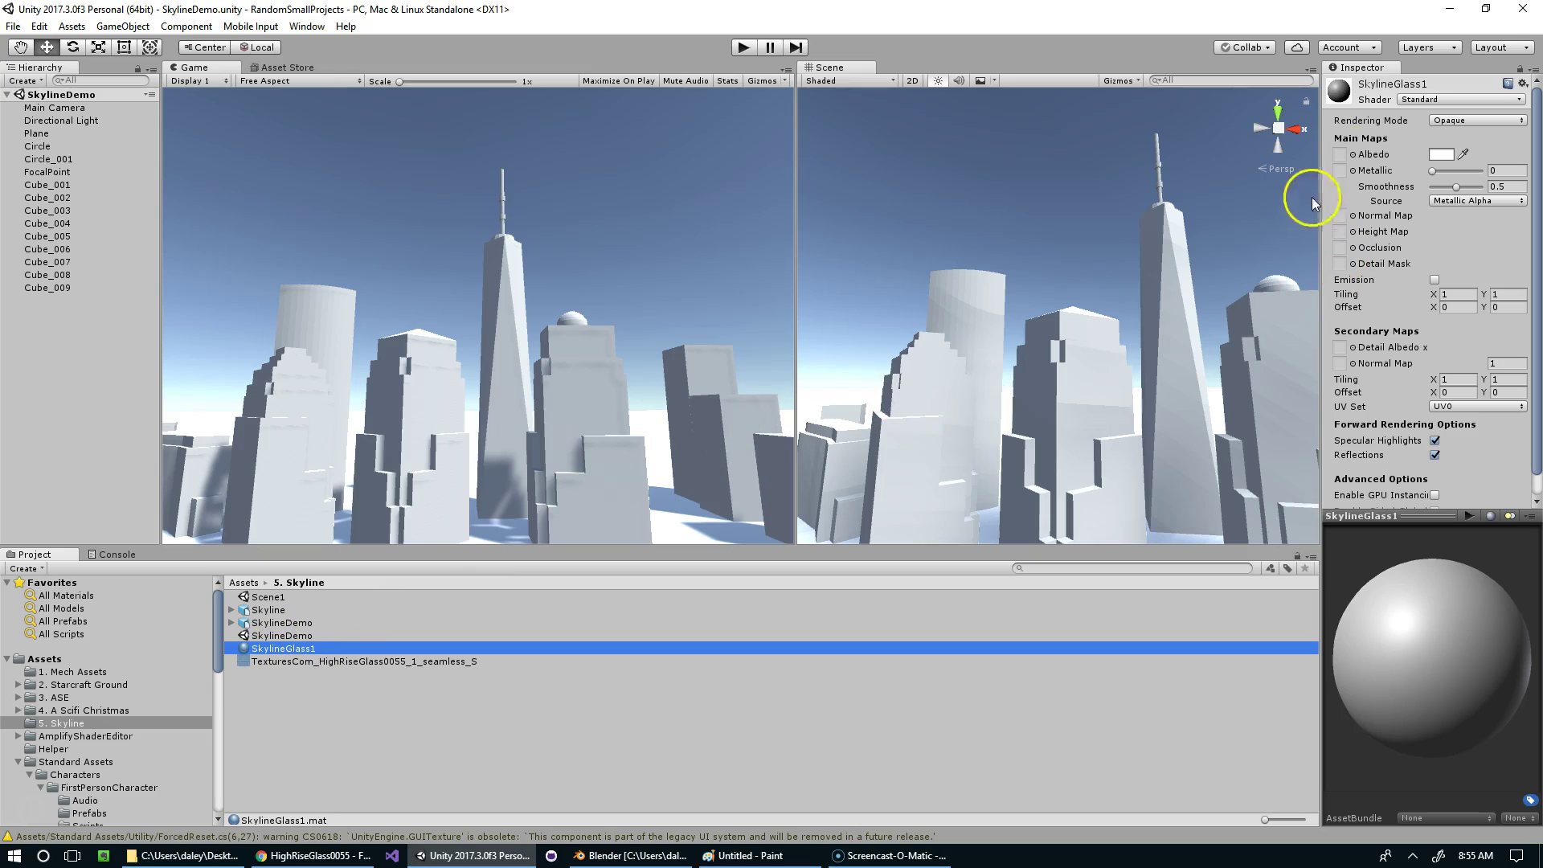
left_click_drag(257, 654, 1339, 155)
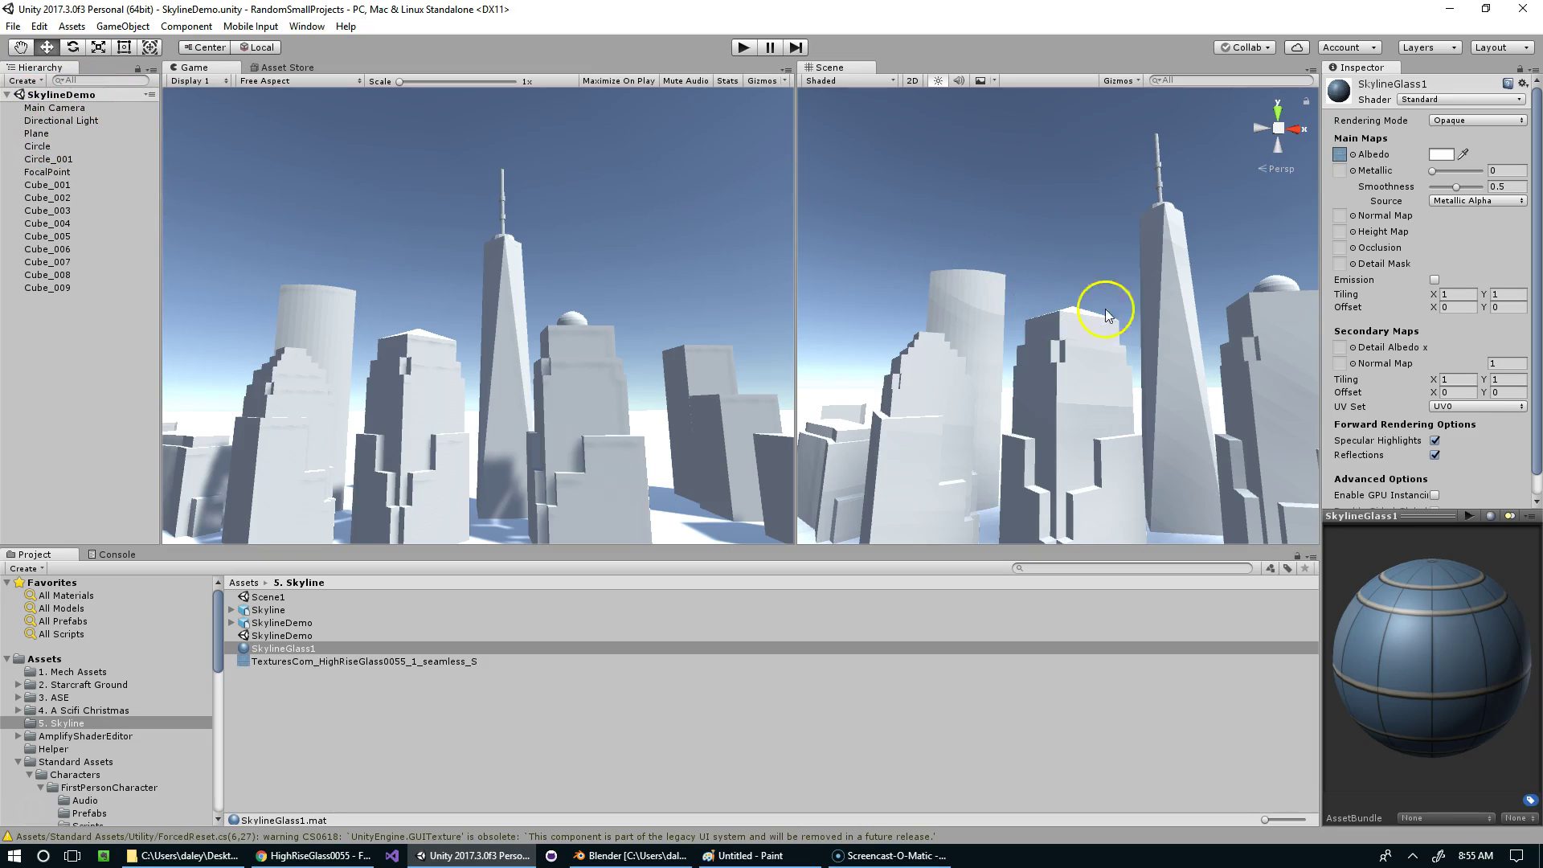
Step: Apply SkylineGlass1 to the facade of the FocalPoint tower and inspect its upper part up close
left_click_drag(269, 648, 1195, 214)
middle_click_drag(1214, 199, 1057, 255)
scroll(1099, 258, "up", 3)
left_click(1100, 277)
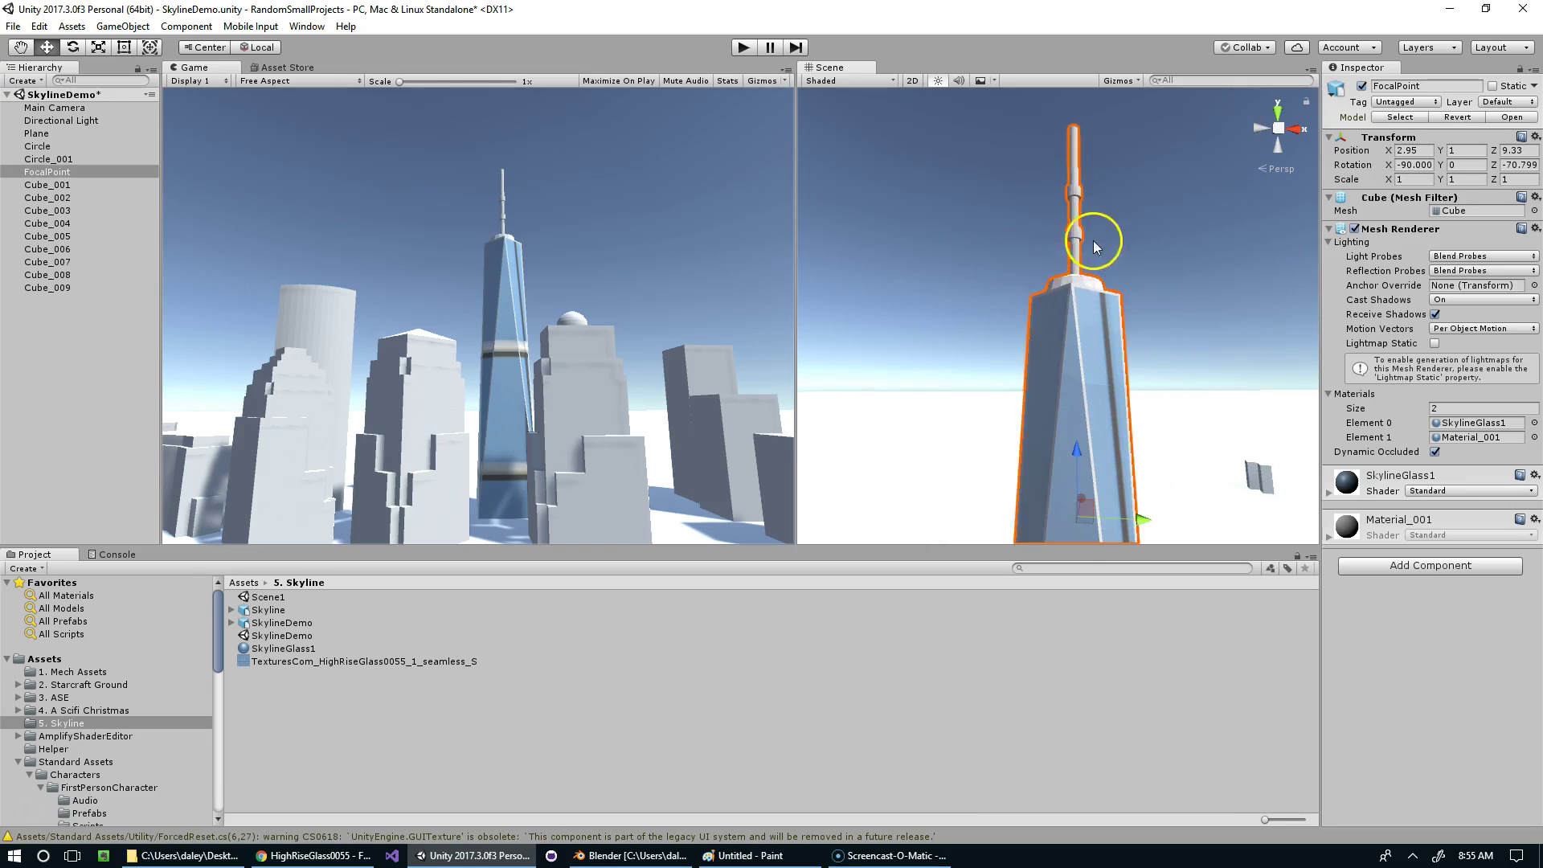
Step: Create a material named Metal in 5. Skyline and apply it to the tower's spire
right_click(265, 716)
mouse_move(281, 402)
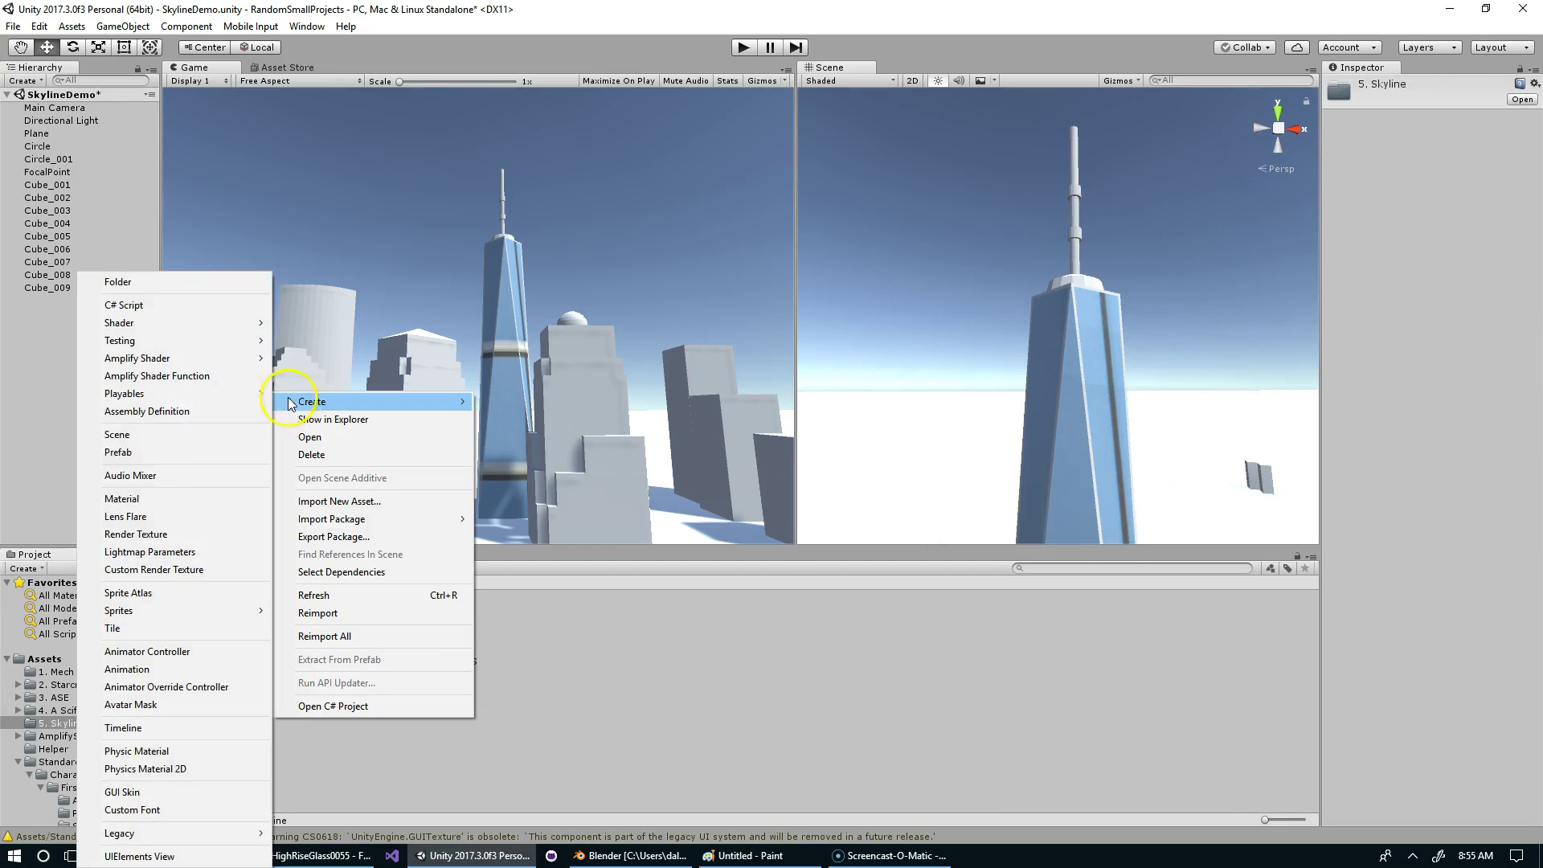
left_click(132, 501)
type("Metal")
key("Return")
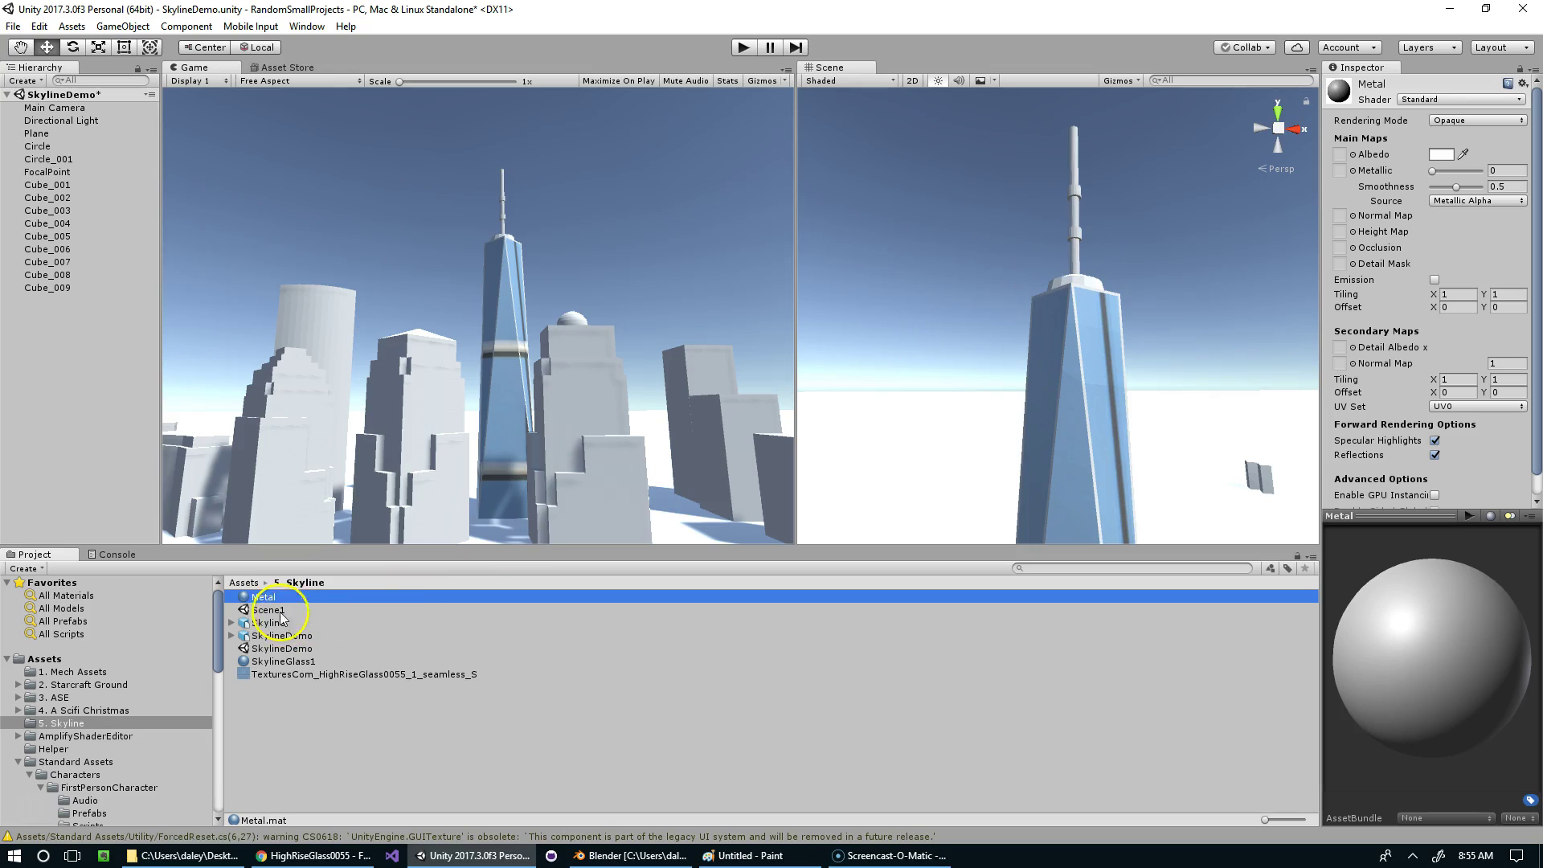
left_click_drag(275, 604, 1079, 253)
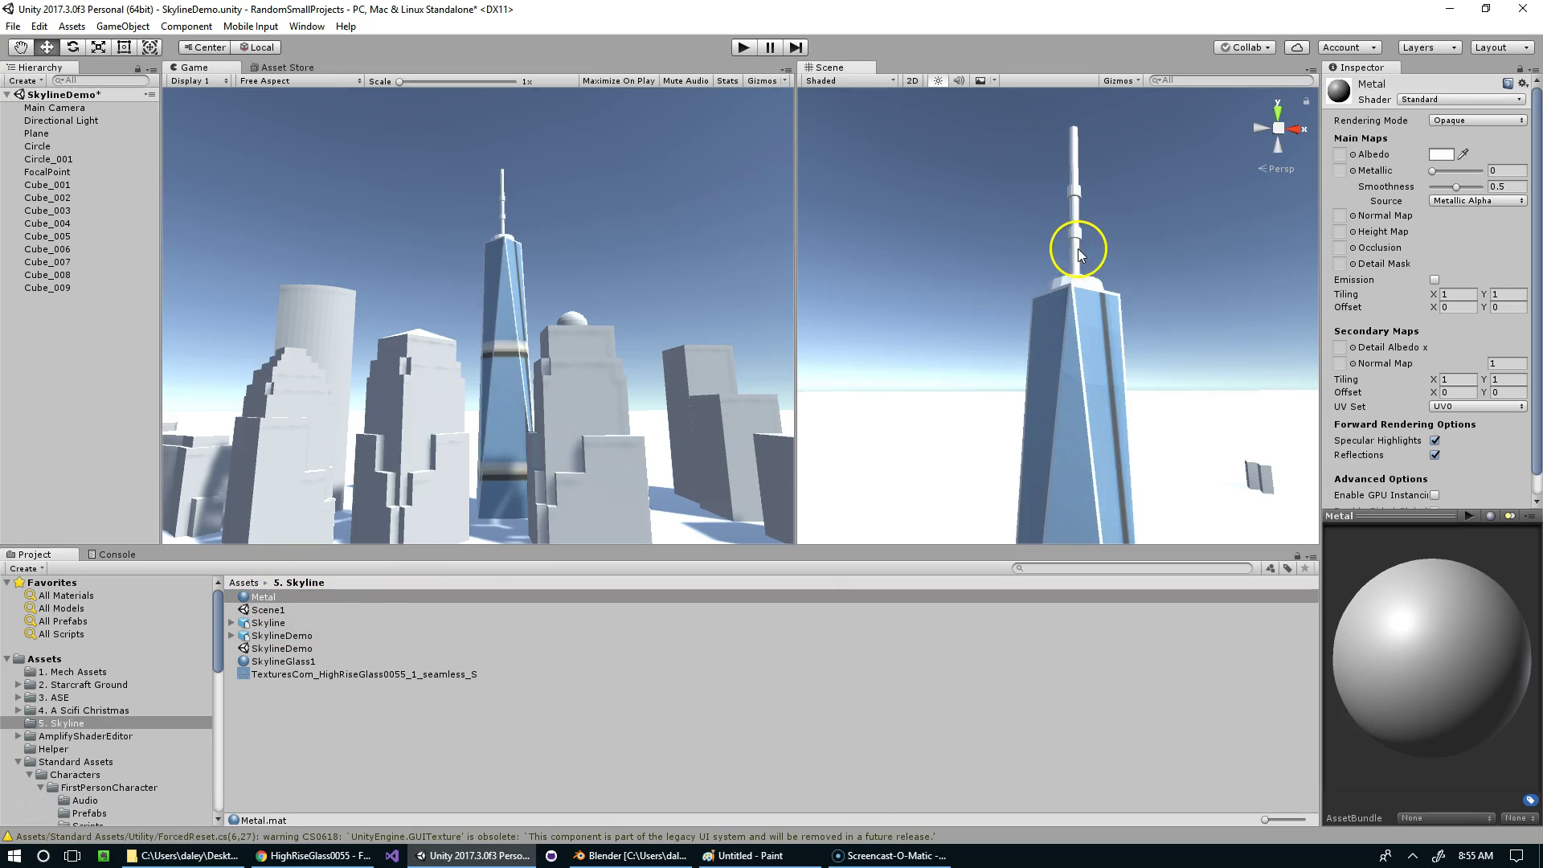
Step: Set the Metal material's Albedo color to dark grey, hex 424242
left_click(275, 599)
left_click(1444, 153)
left_click(1441, 155)
left_click_drag(1267, 246, 1259, 307)
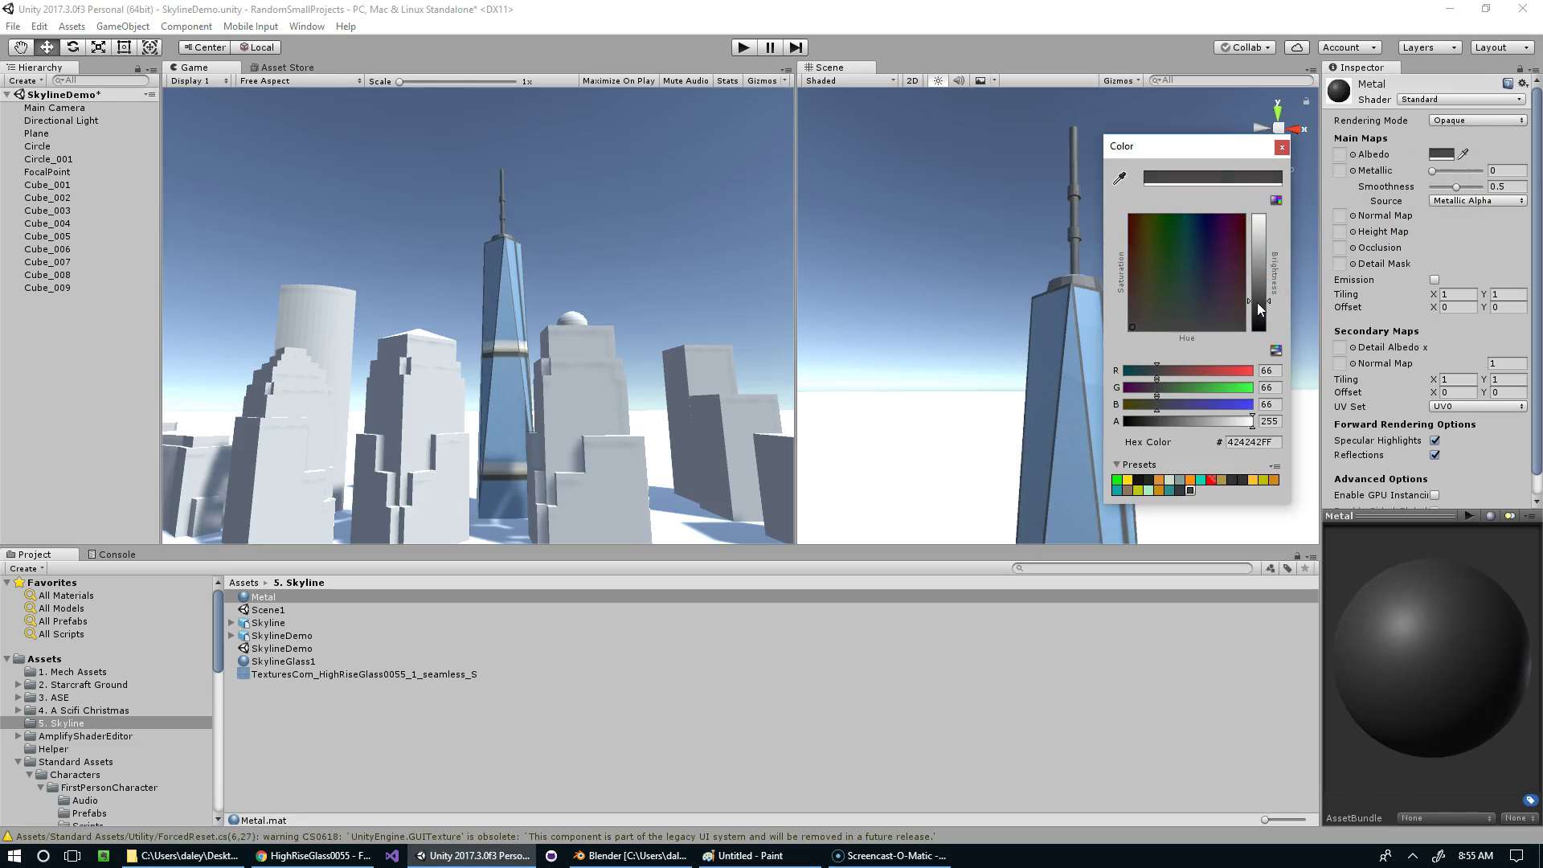
Step: Compare the textured tower and its spire with the skyline reference photo in Paint
left_click_drag(1257, 149, 285, 447)
left_click(736, 860)
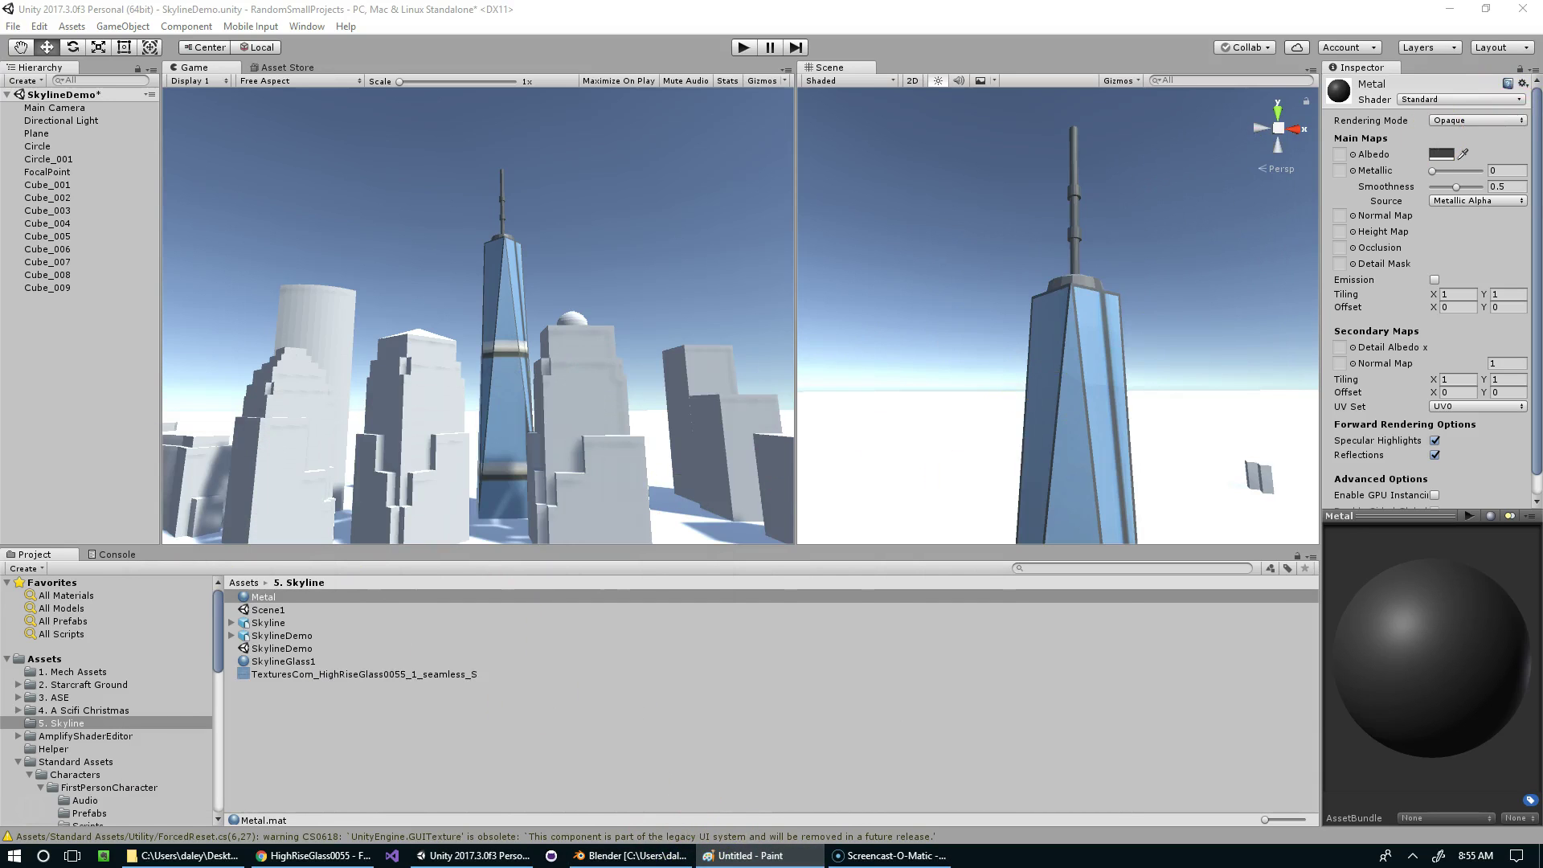
left_click_drag(1091, 122, 912, 53)
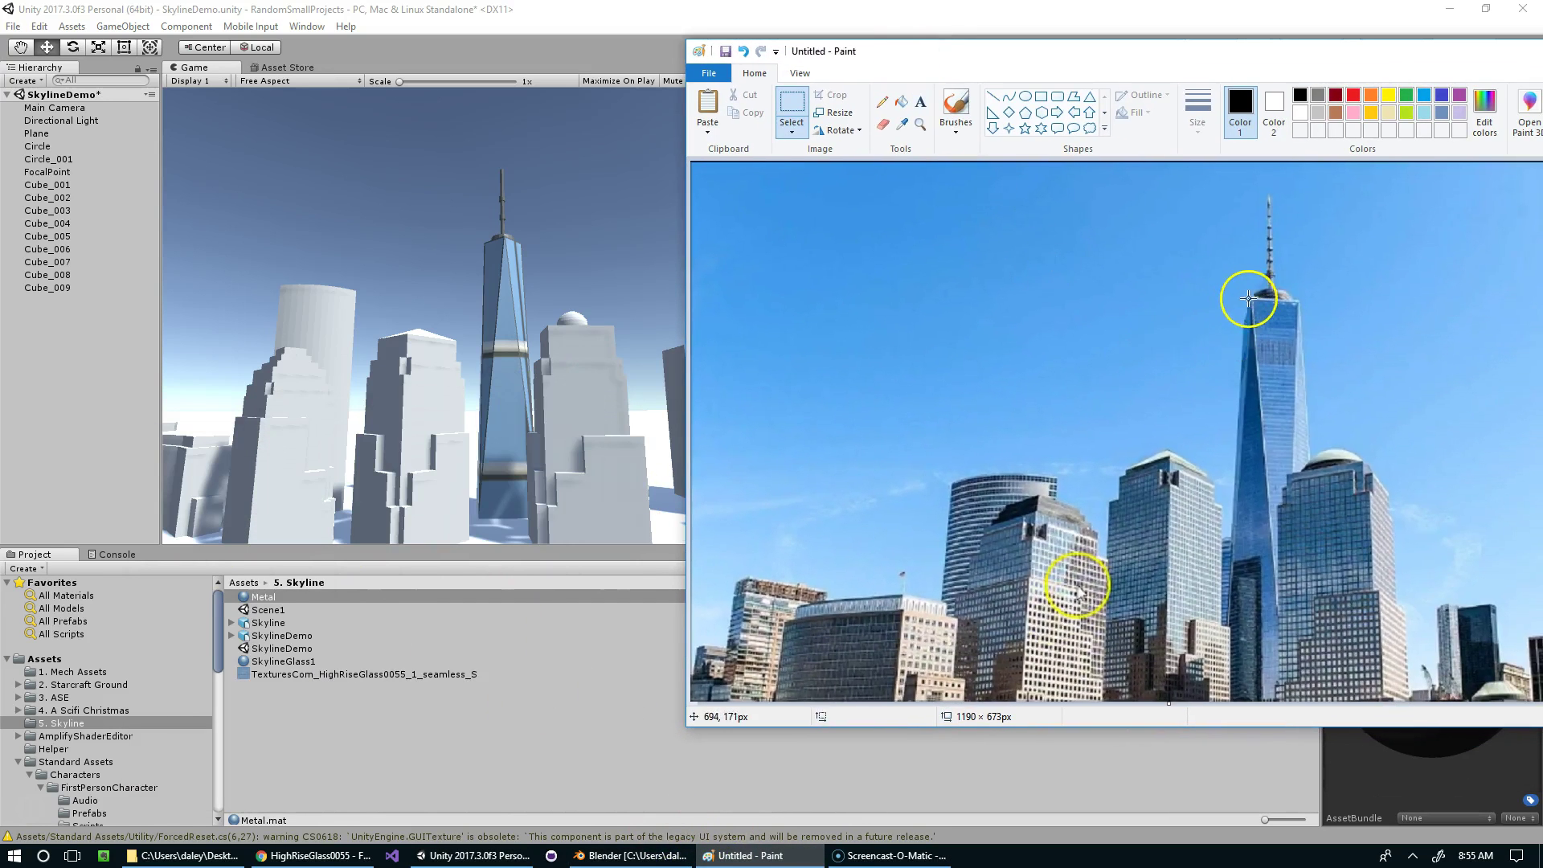
left_click_drag(1131, 55, 1542, 37)
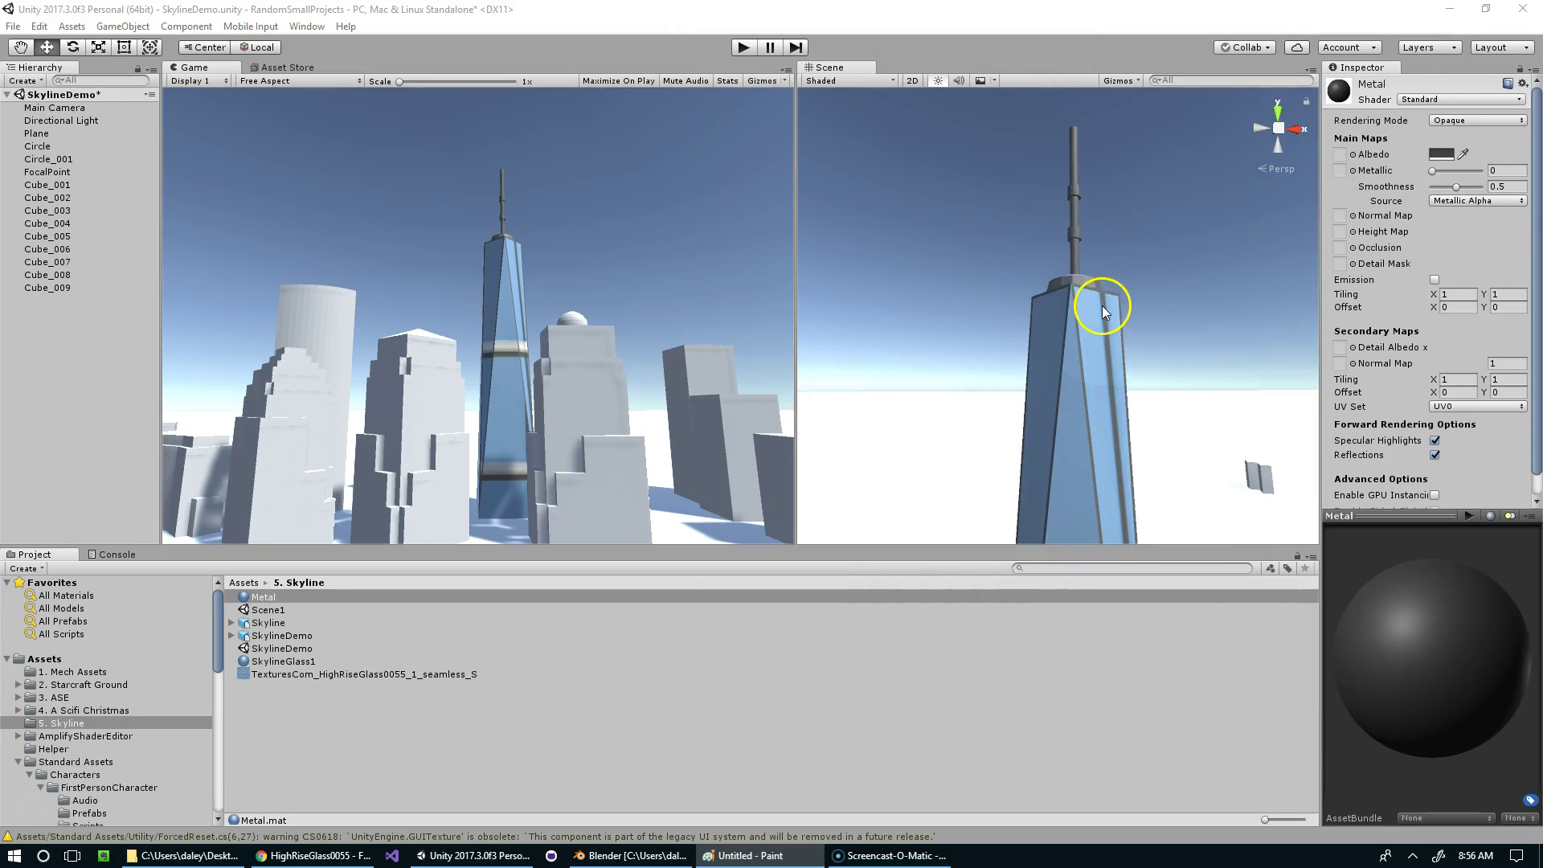
scroll(1083, 229, "up", 3)
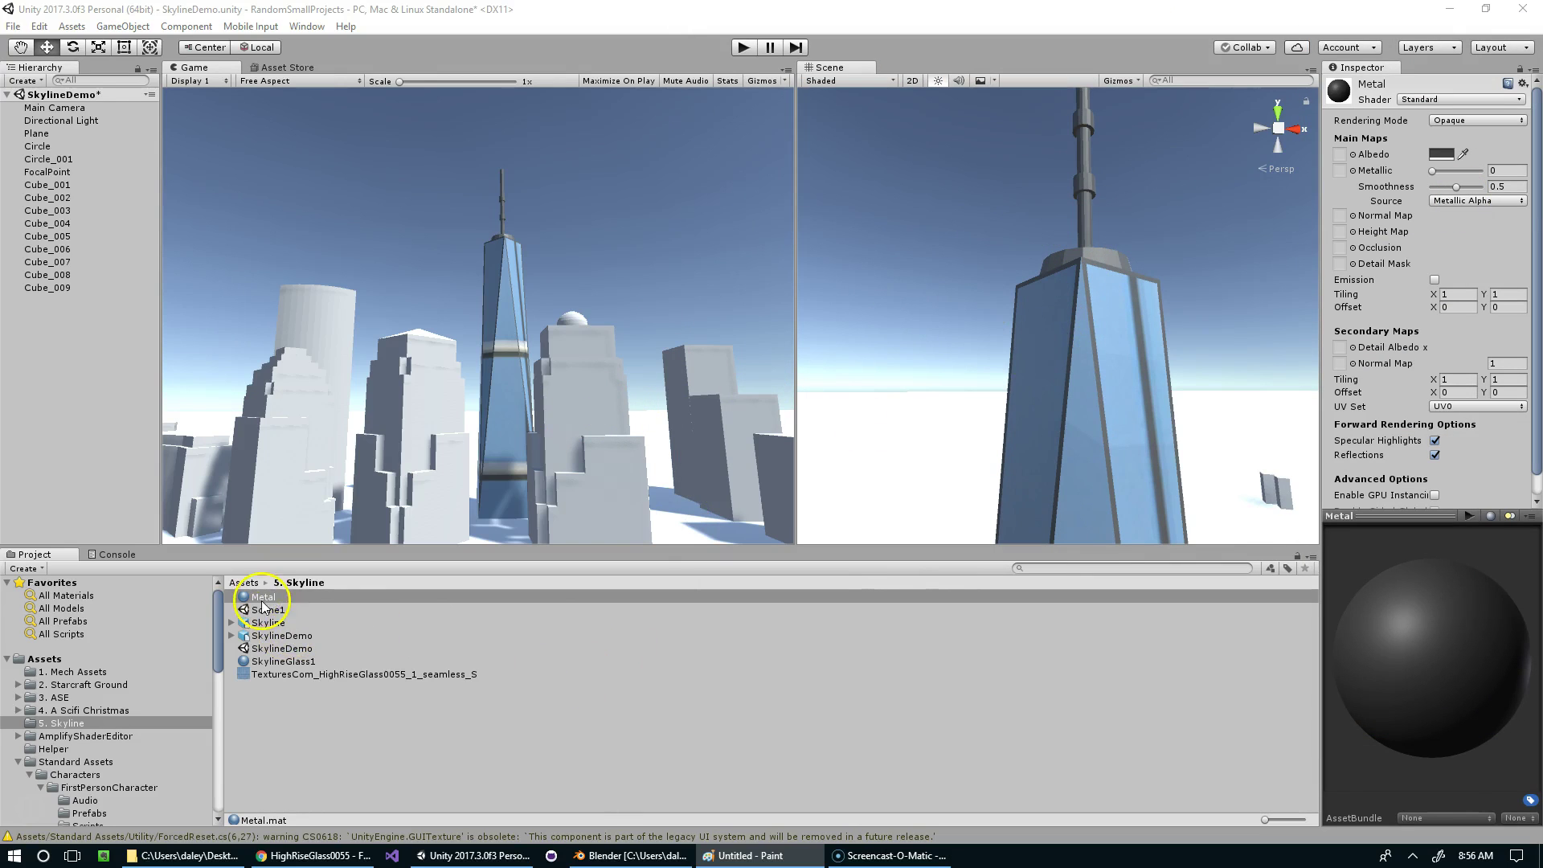
Step: Set the Metal material's Smoothness to 0 and lighten its Albedo color to a medium grey
left_click(1428, 187)
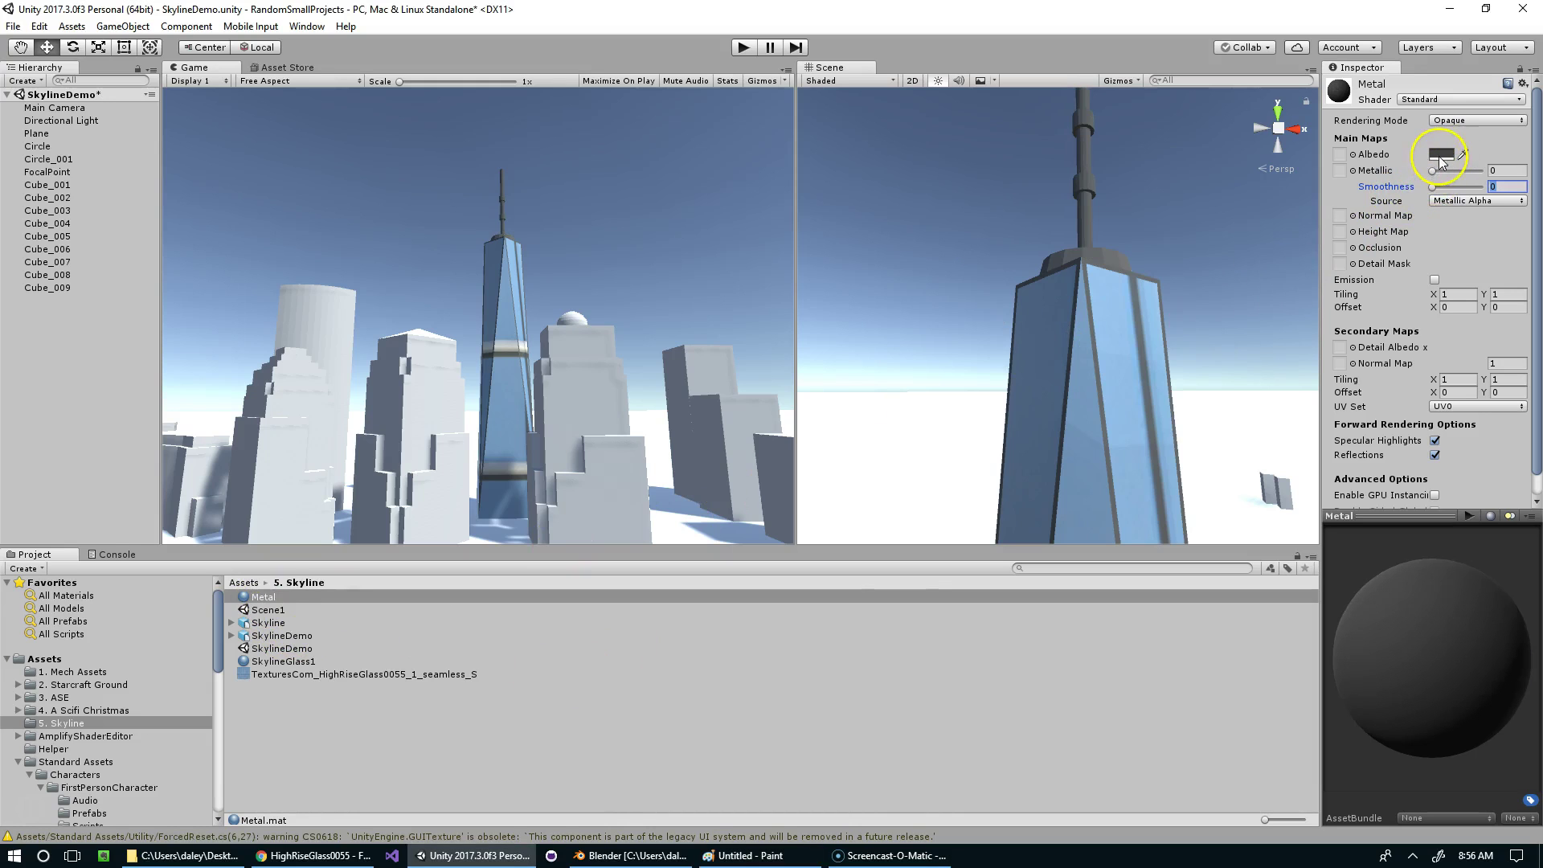
left_click(1442, 155)
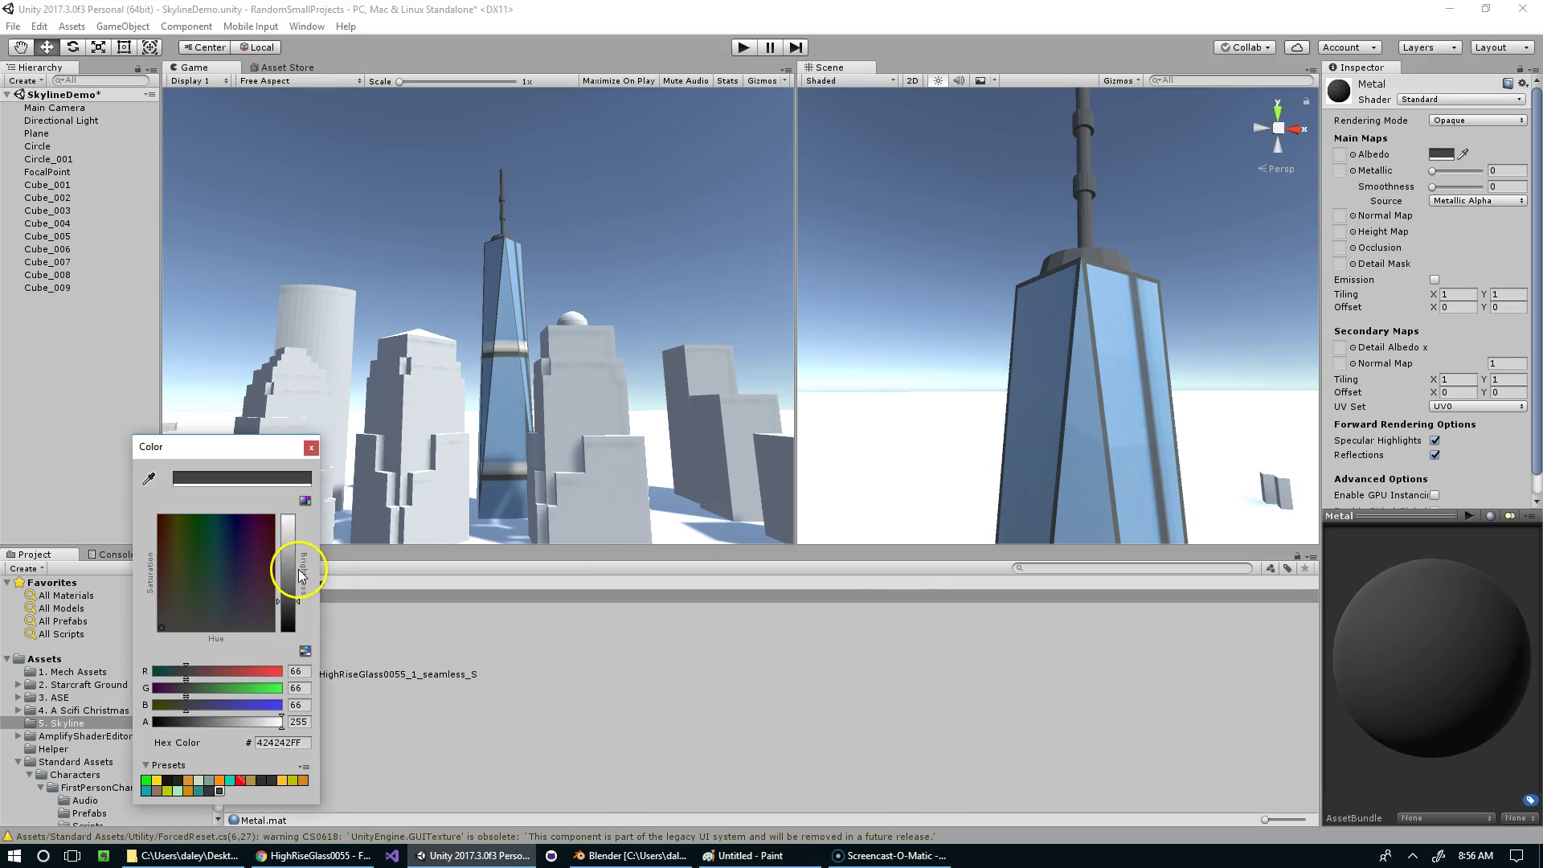
mouse_move(281, 562)
left_mouse_down()
mouse_move(286, 543)
mouse_move(283, 577)
left_mouse_up()
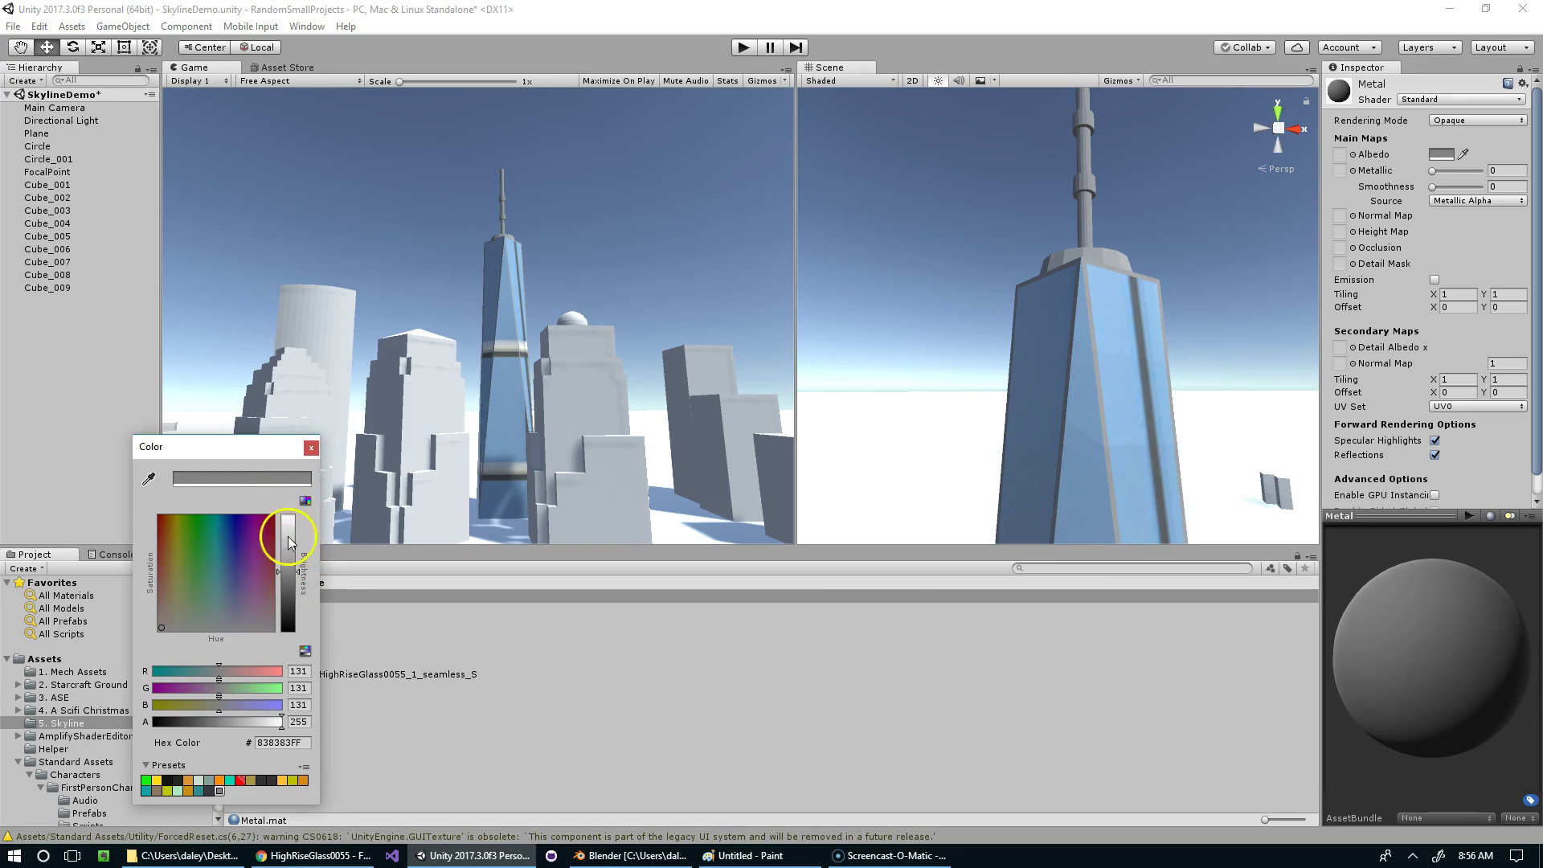
left_click_drag(286, 552, 292, 514)
left_click(310, 448)
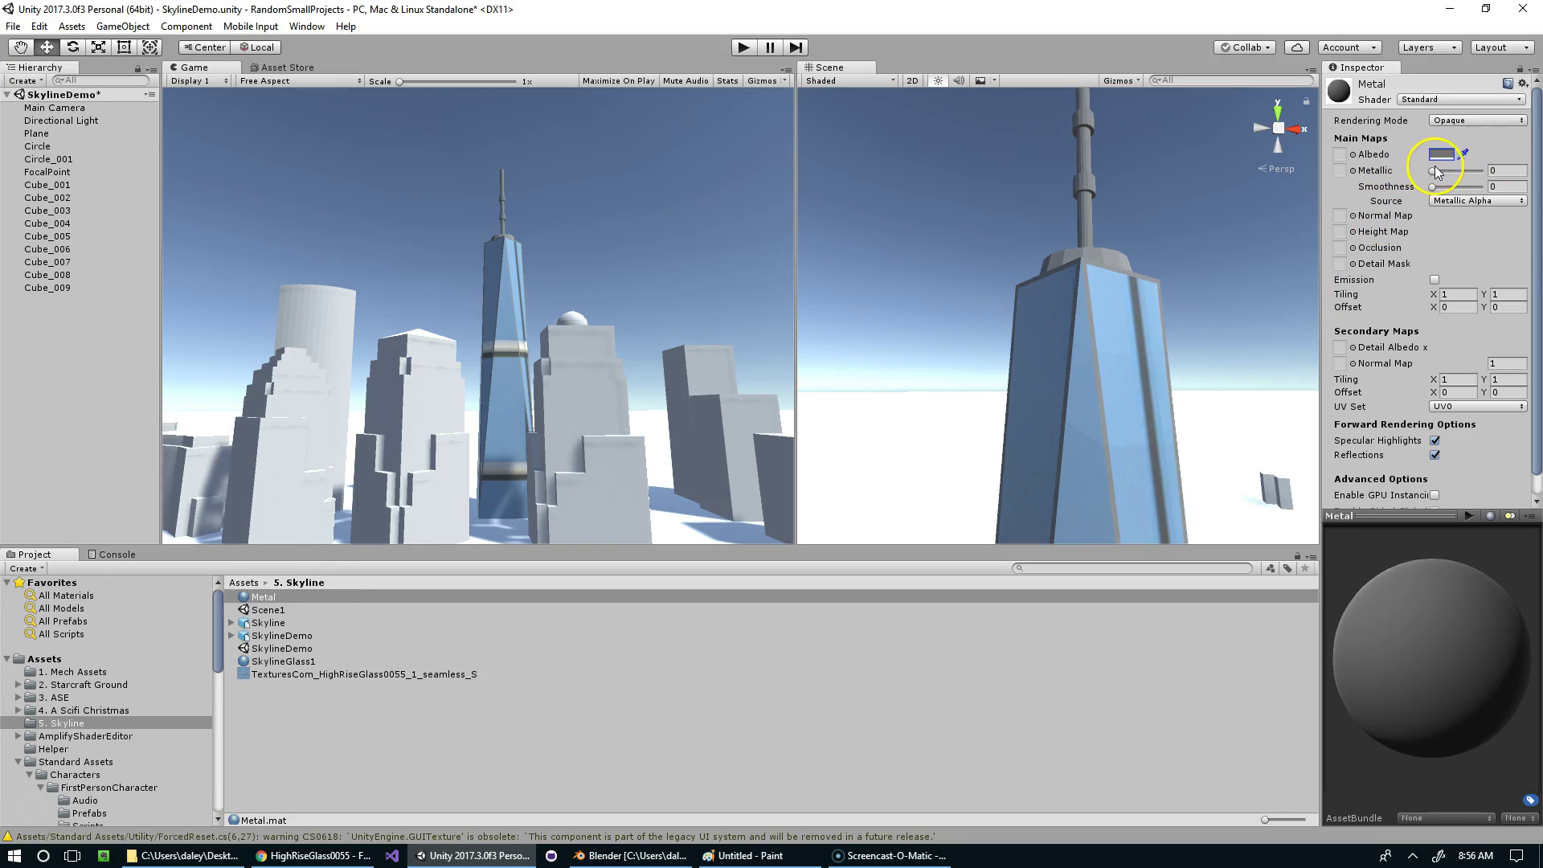
Step: Set Metal's Metallic to 0.7 and Smoothness to 0.67, and compare the spire with the reference photo in Paint
left_click_drag(1434, 175, 1462, 190)
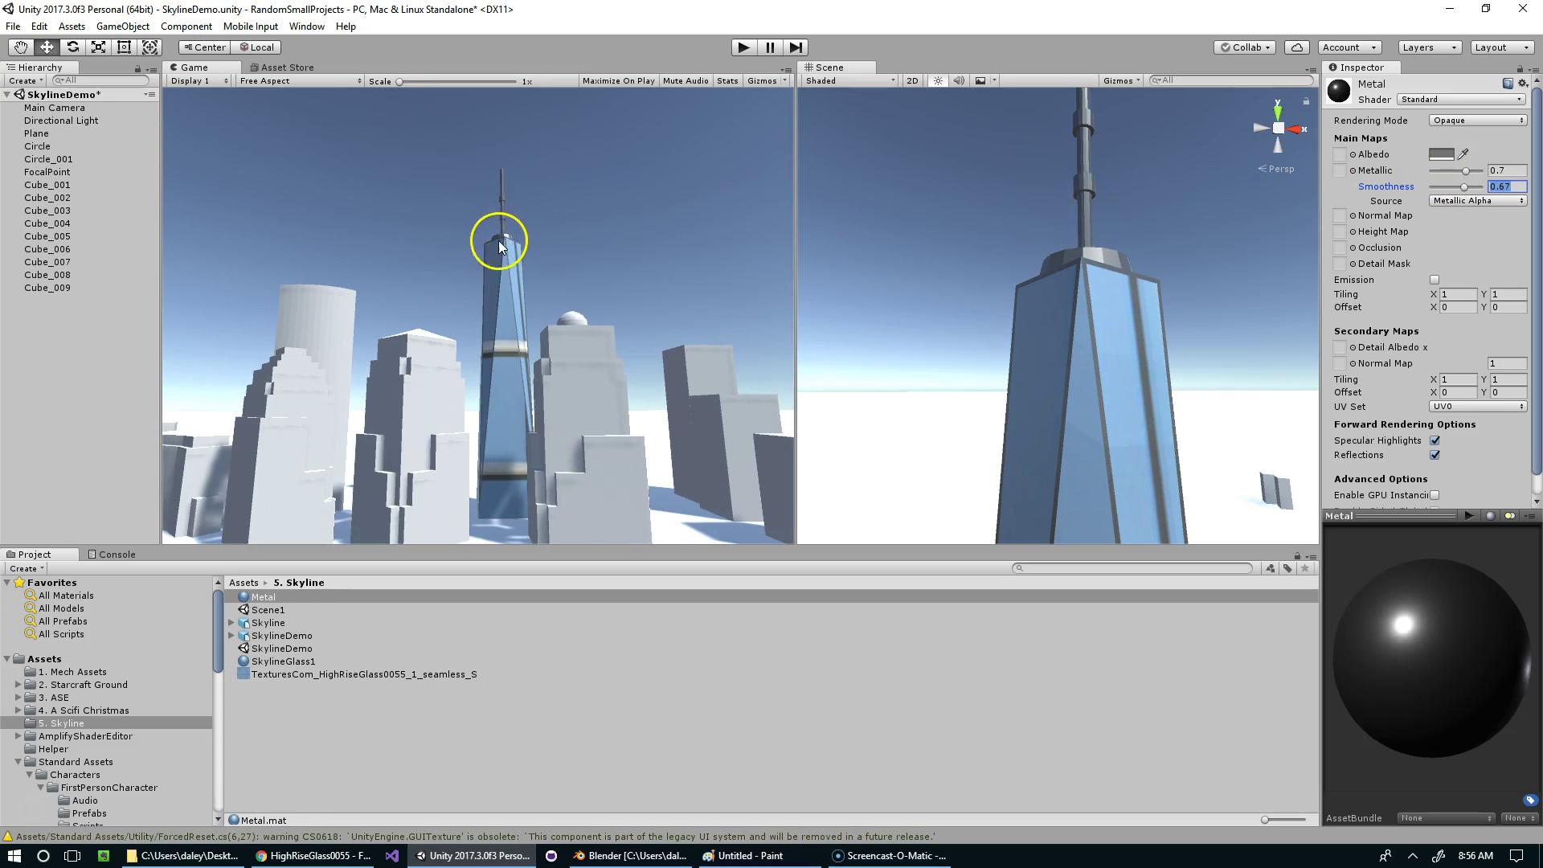
scroll(1001, 229, "down", 5)
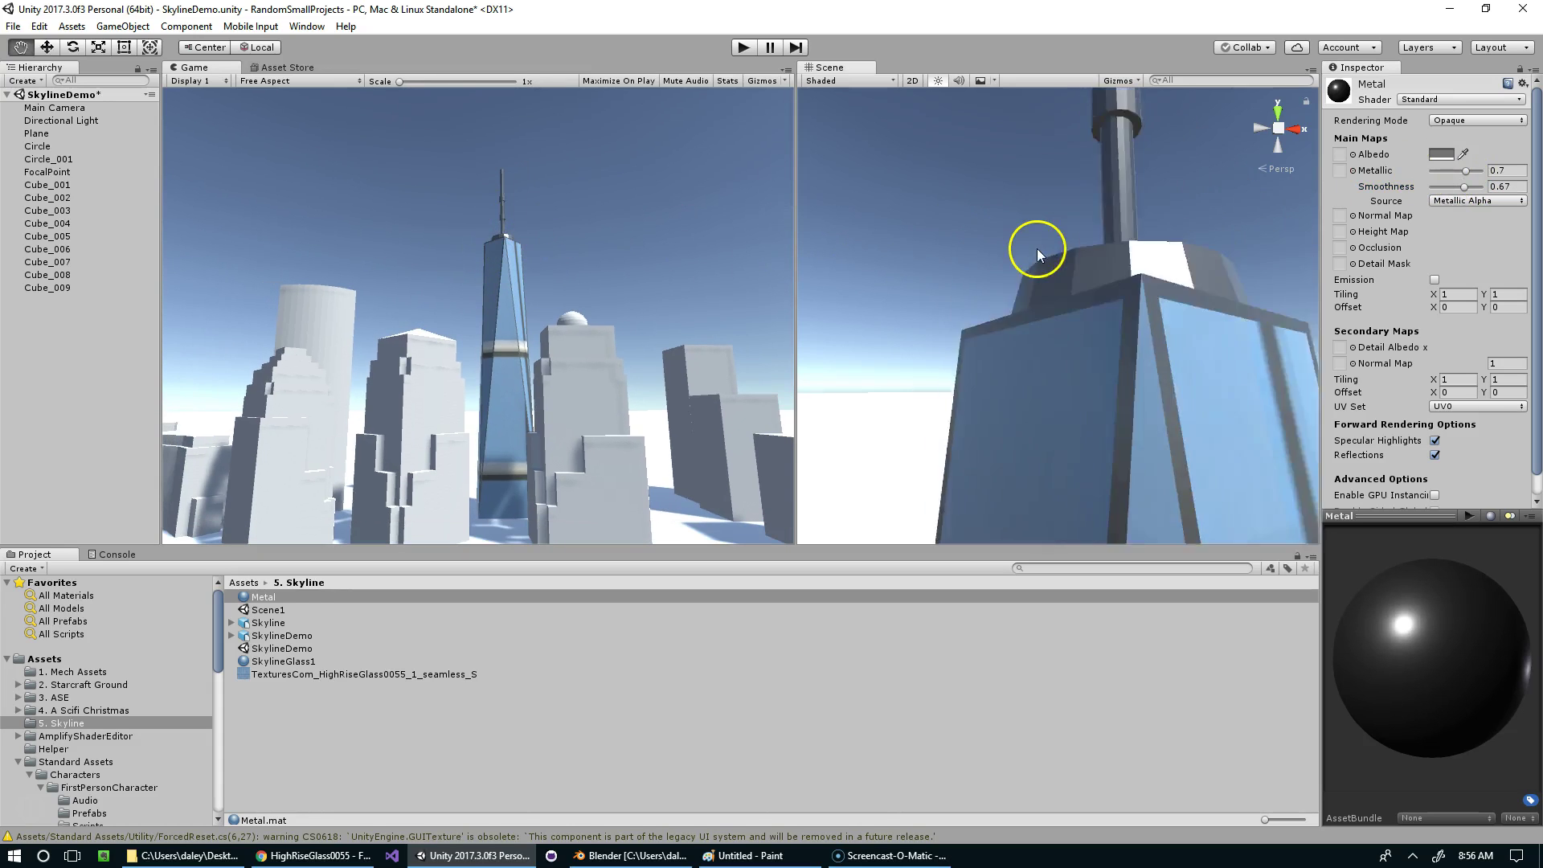
scroll(1095, 265, "up", 6)
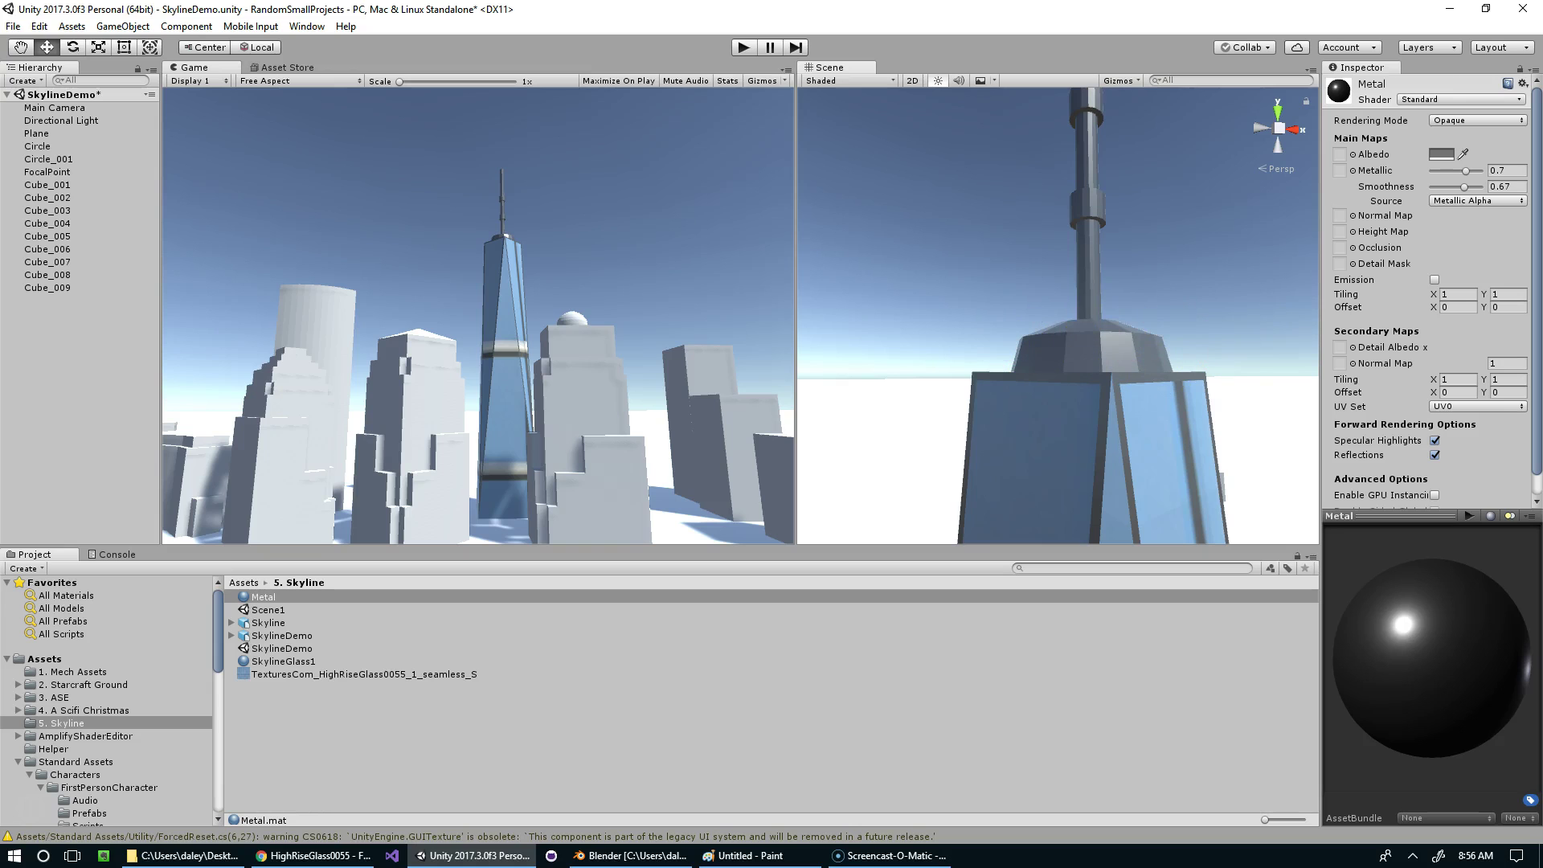
left_click(751, 855)
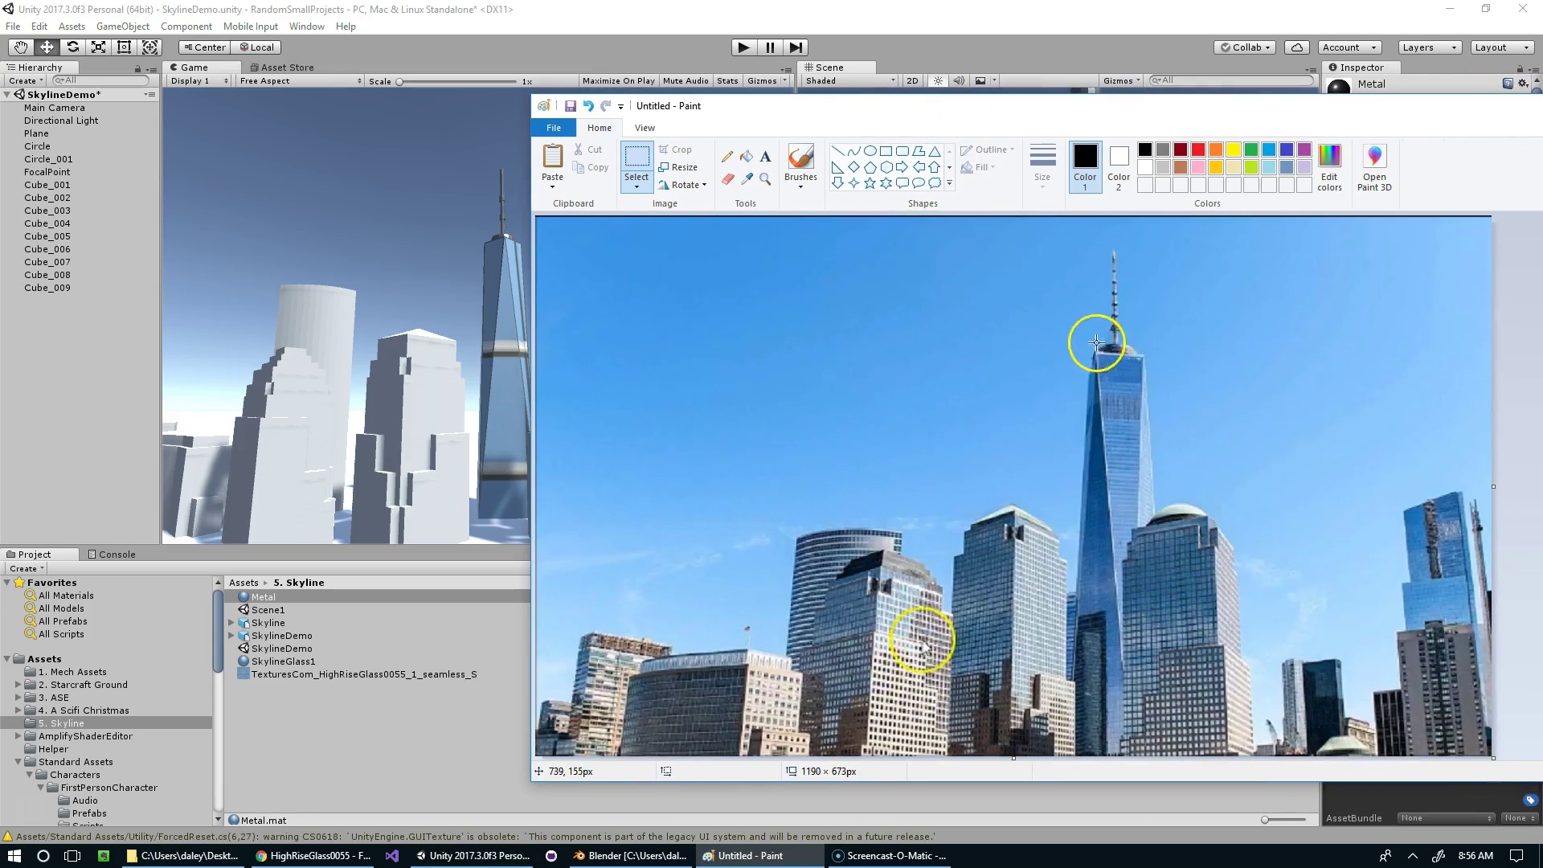
left_click_drag(1131, 106, 1541, 104)
Step: Switch to Blender, open the tower mesh for editing and examine the spire and its domed base up close
left_click(632, 855)
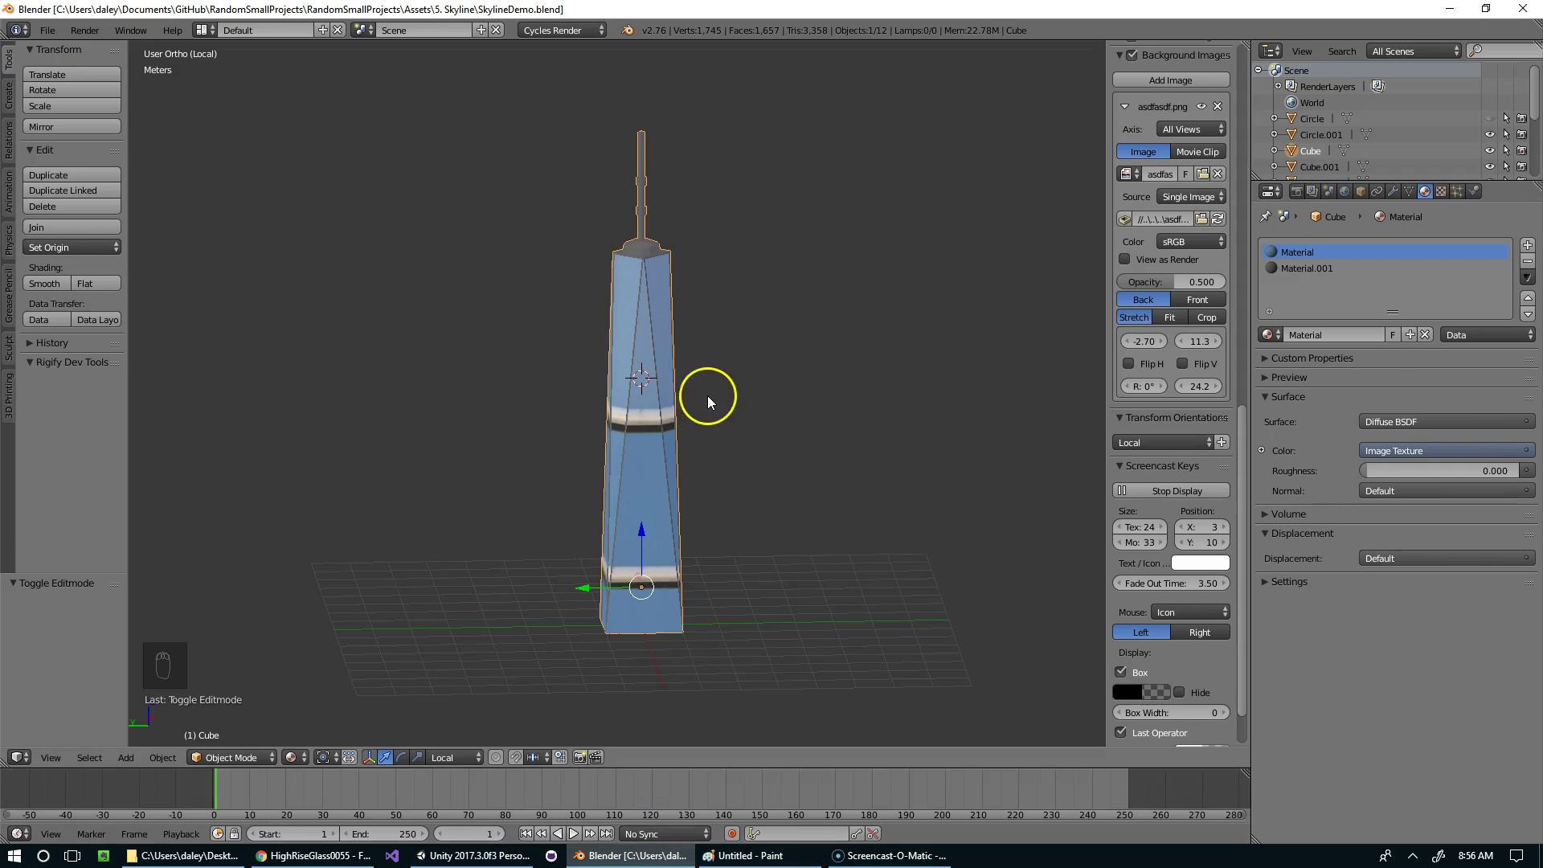
key("Tab")
scroll(655, 311, "up", 2)
middle_click_drag(661, 203, 633, 405, "shift")
right_click(633, 304)
key("ctrl+l")
middle_click_drag(664, 216, 686, 423, "shift")
scroll(687, 305, "up", 4)
scroll(819, 361, "up", 2)
middle_click_drag(820, 362, 796, 343)
scroll(796, 343, "down", 3)
scroll(777, 346, "up", 3)
middle_click_drag(775, 344, 743, 290, "shift")
scroll(753, 369, "up", 2)
scroll(775, 313, "down", 1)
scroll(774, 313, "down", 1)
scroll(727, 258, "up", 2)
middle_click_drag(718, 221, 711, 514)
Step: Separate all linked faces of the spire and its domed base from the tower into a new object
right_click(716, 672)
middle_click_drag(750, 613, 744, 627)
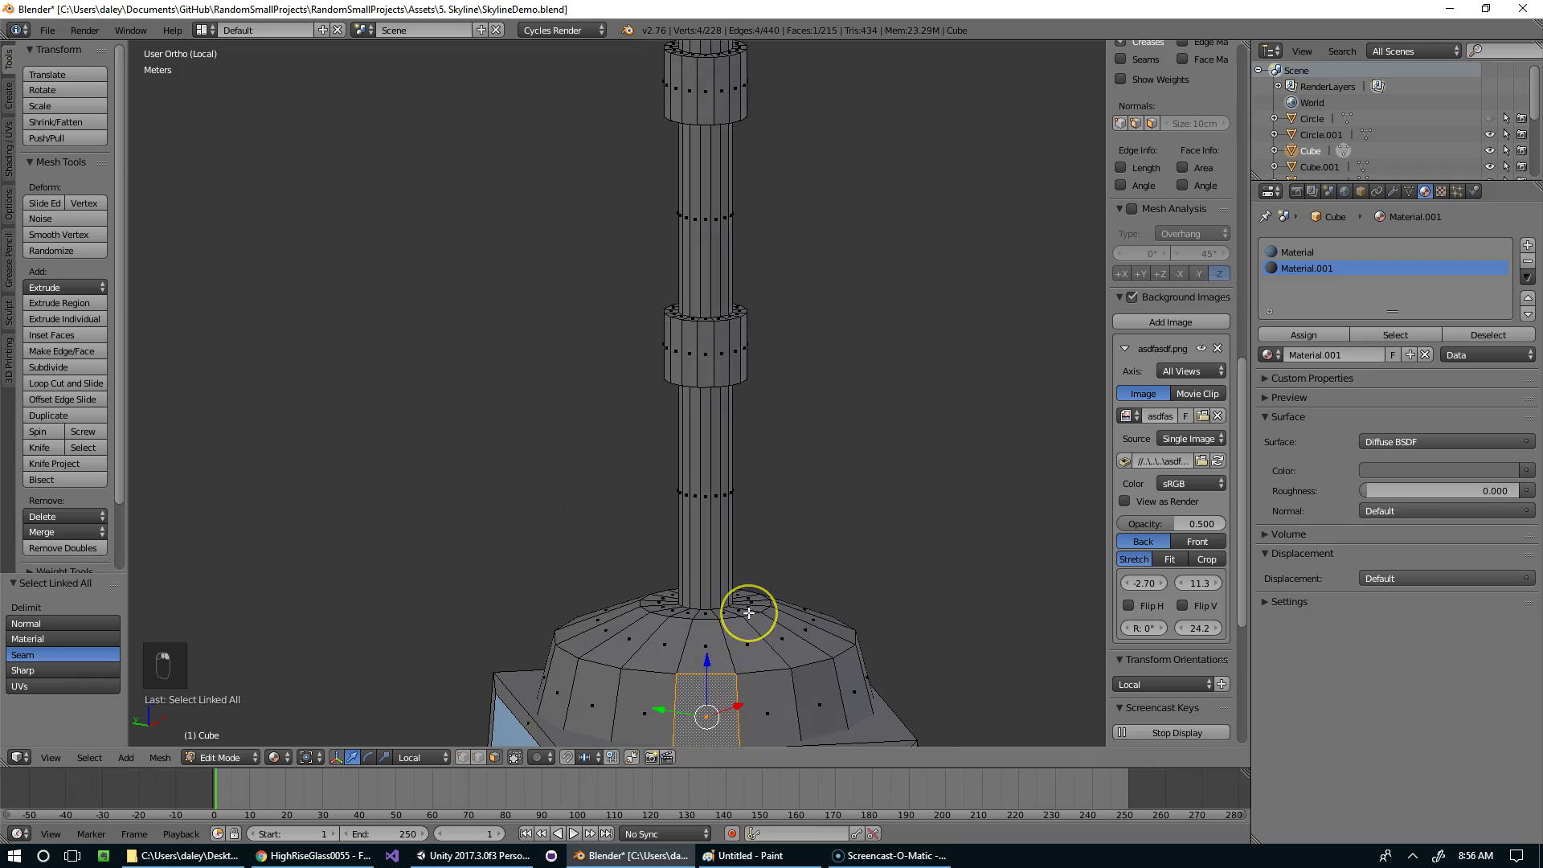
key("ctrl+l")
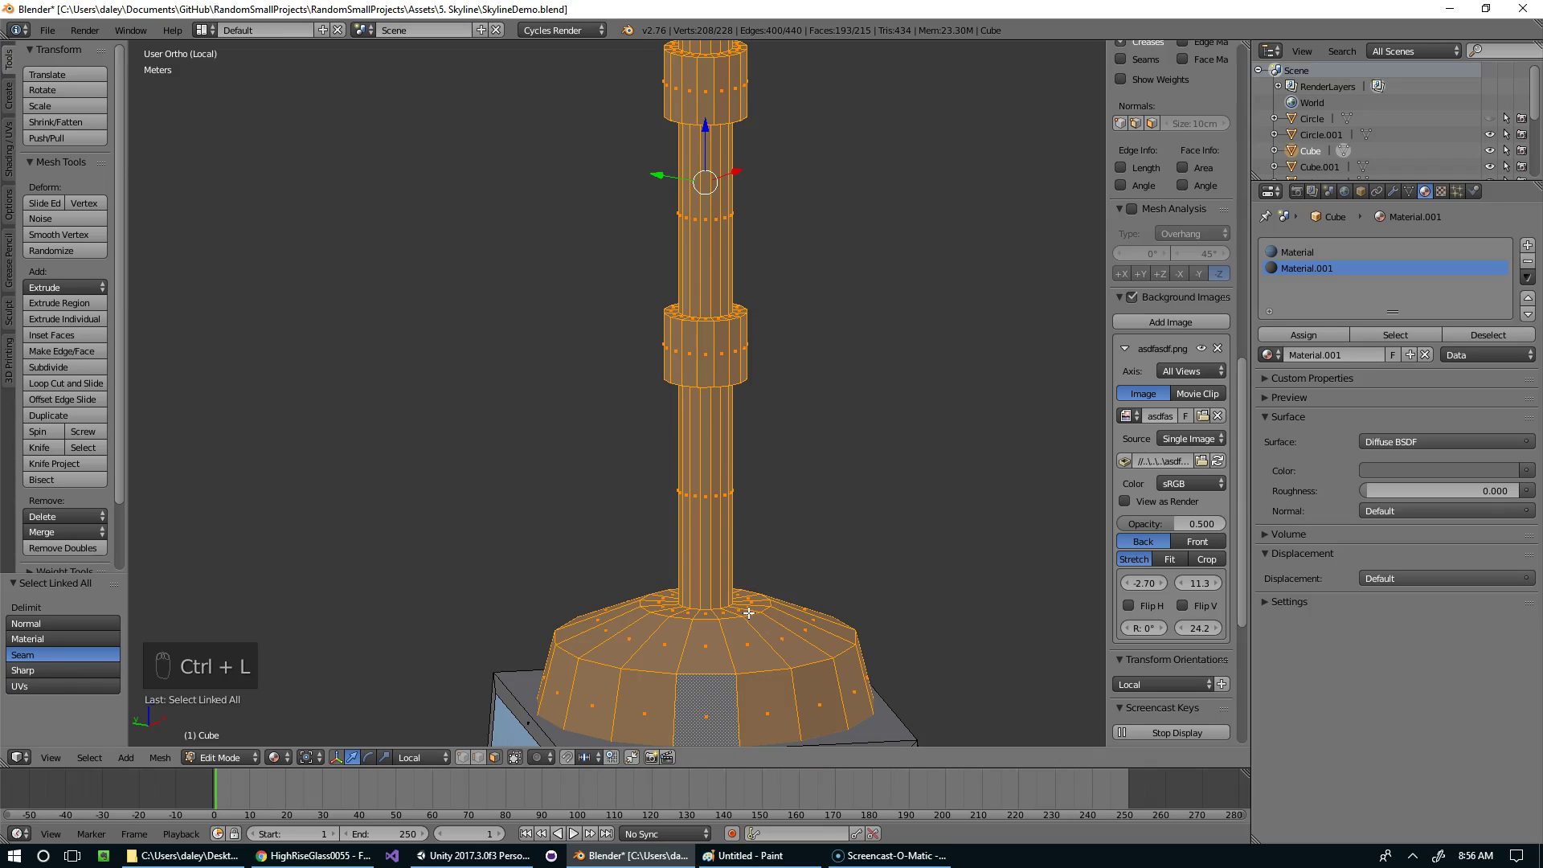
key("p")
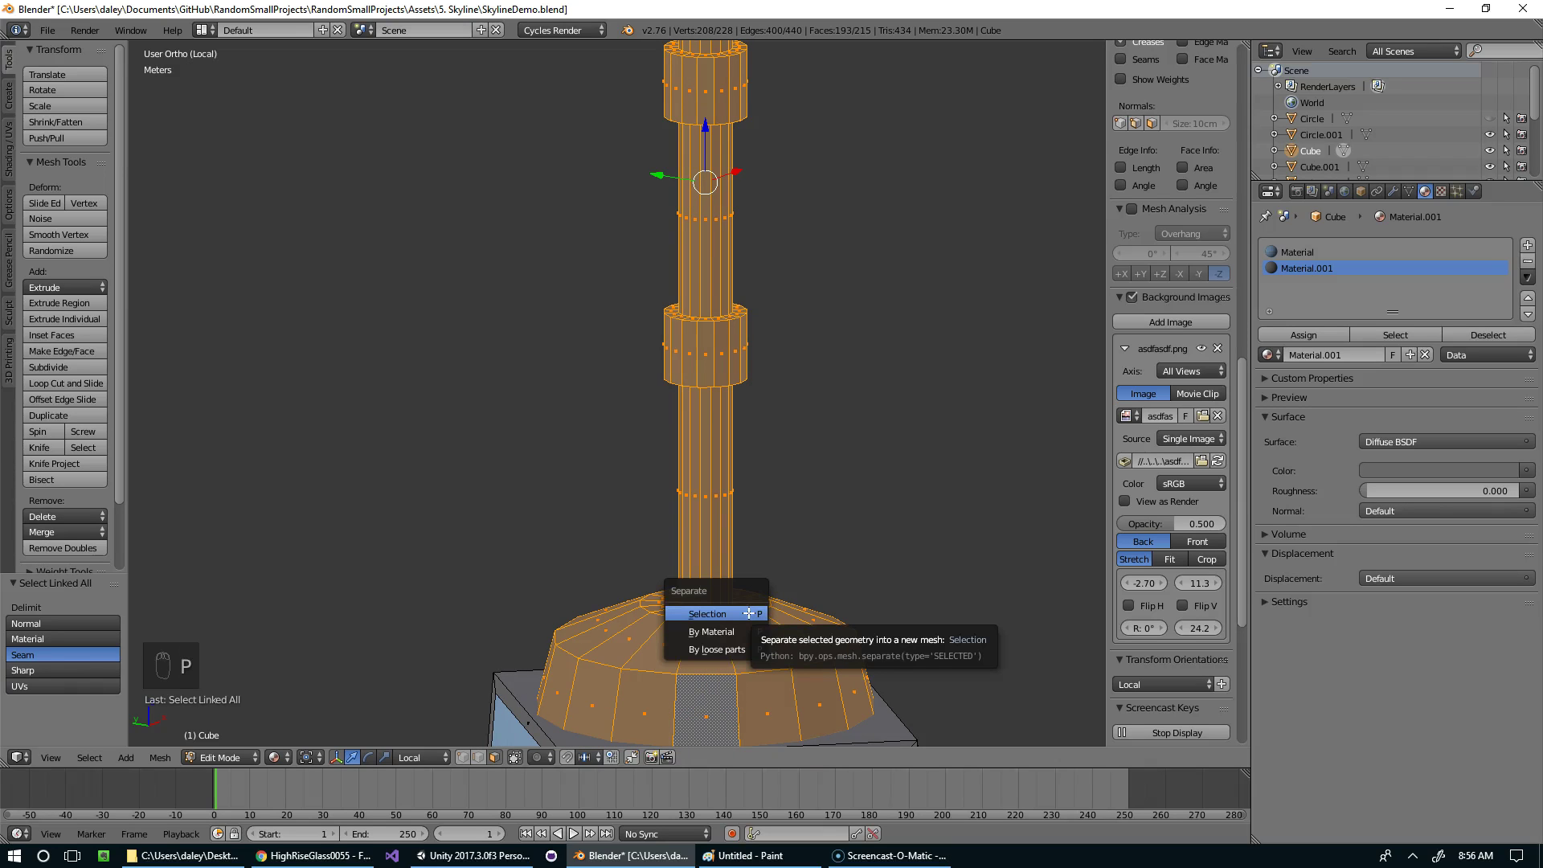
left_click(748, 613)
key("Tab")
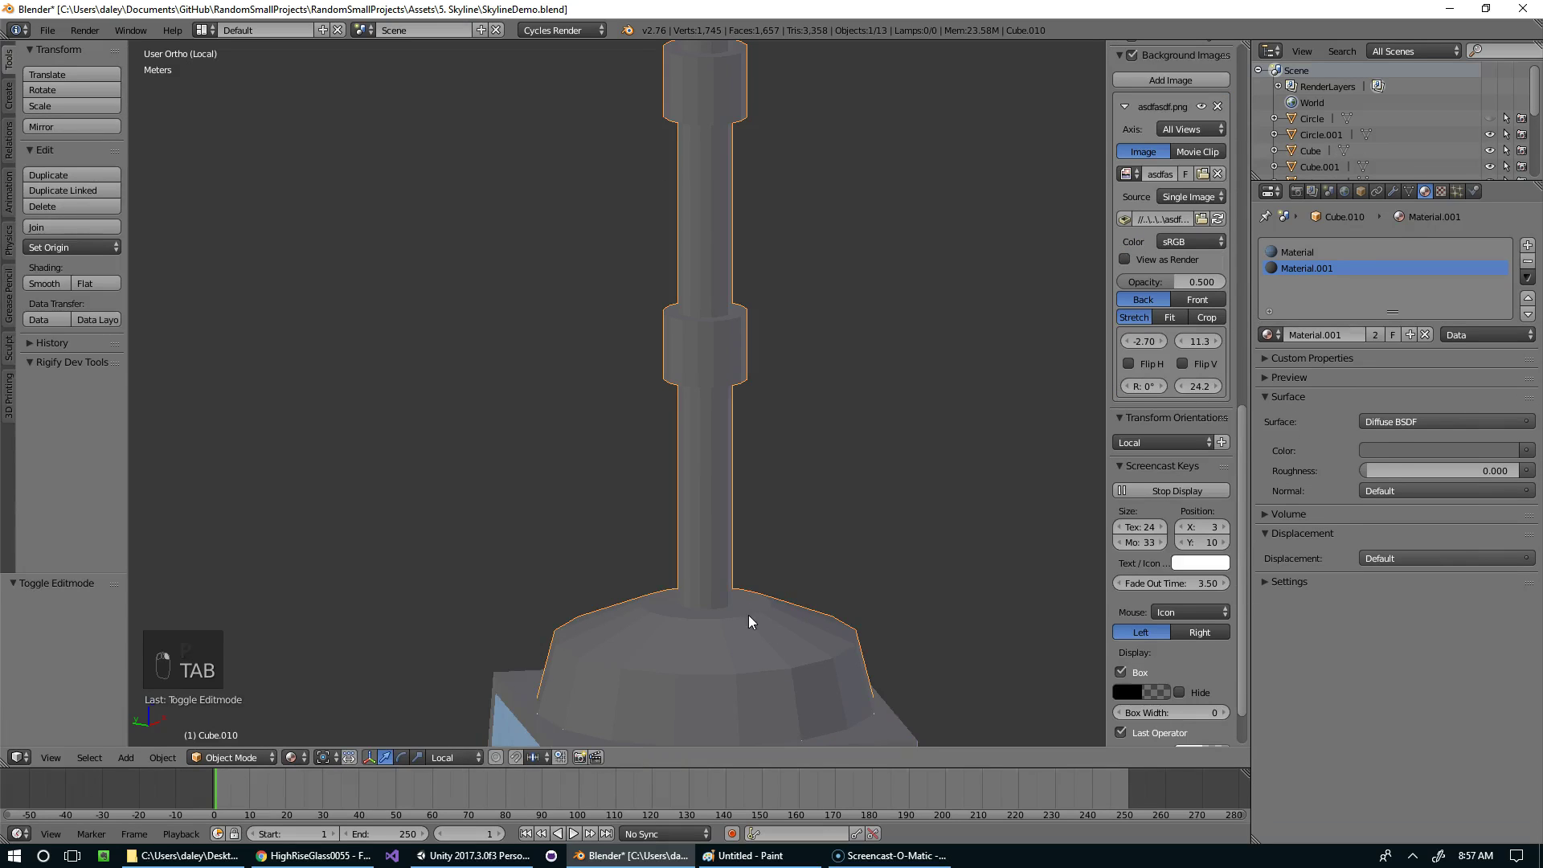
Step: Add a Subdivision Surface modifier to the separated spire object and check its smoothed shape
left_click(781, 614)
left_click(1393, 191)
left_click(1362, 245)
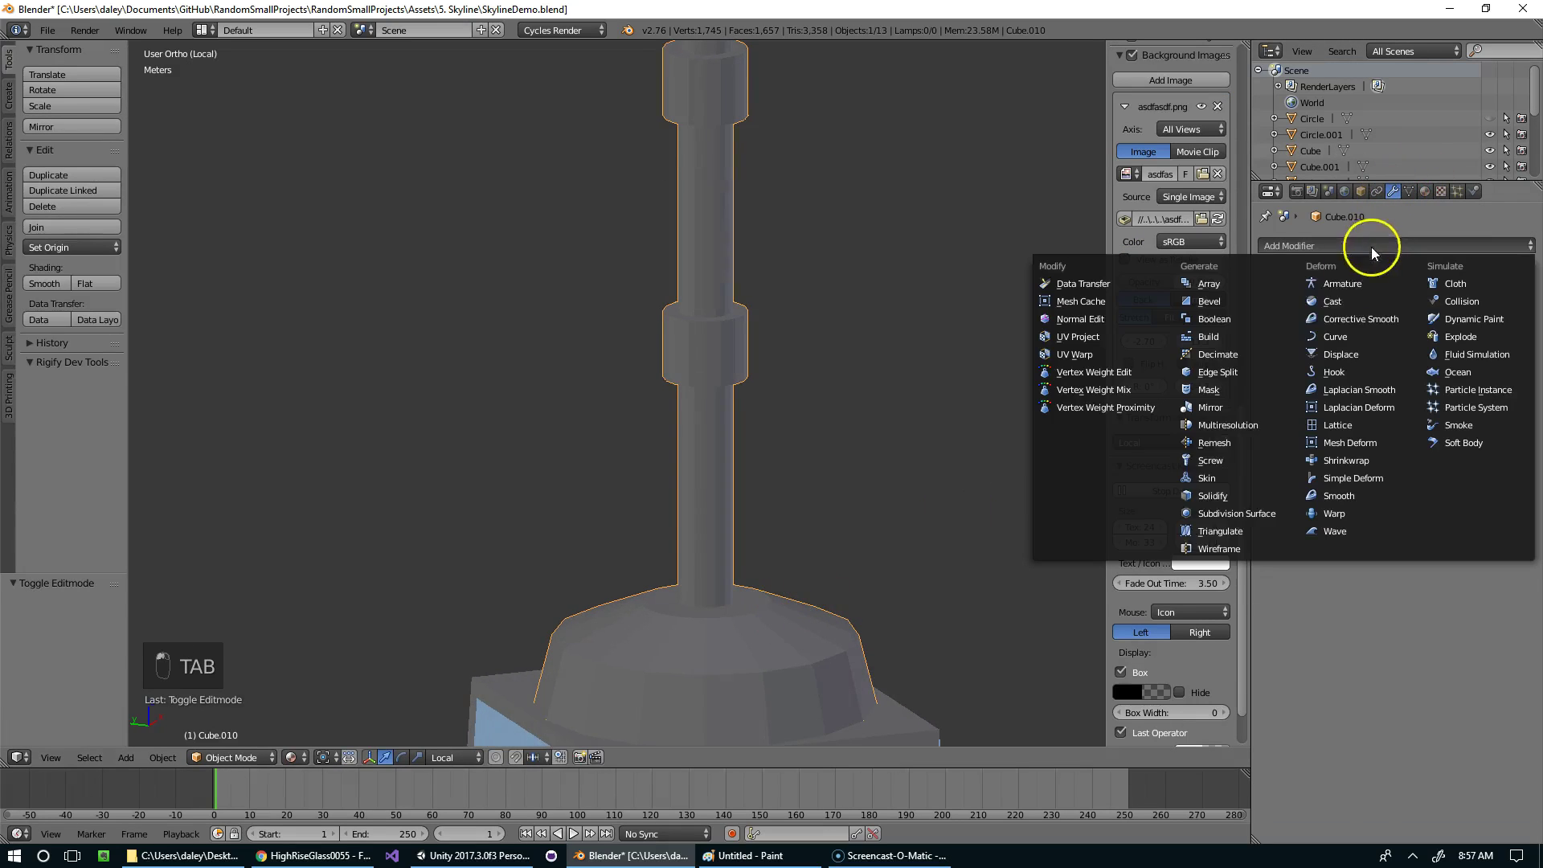
left_click(1237, 512)
scroll(909, 434, "down", 3)
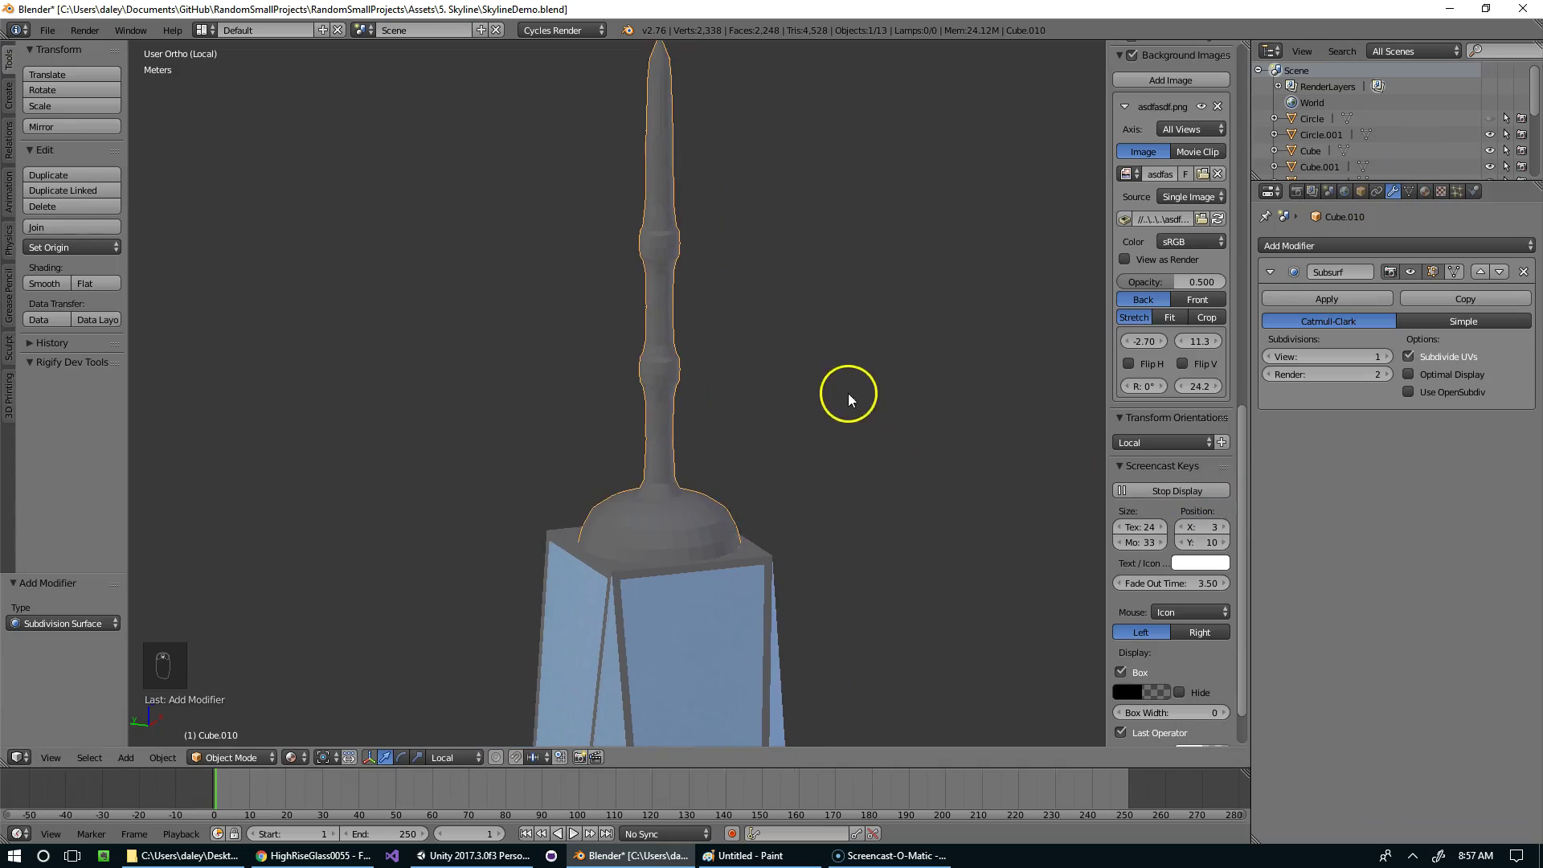
key("Tab")
key("Tab")
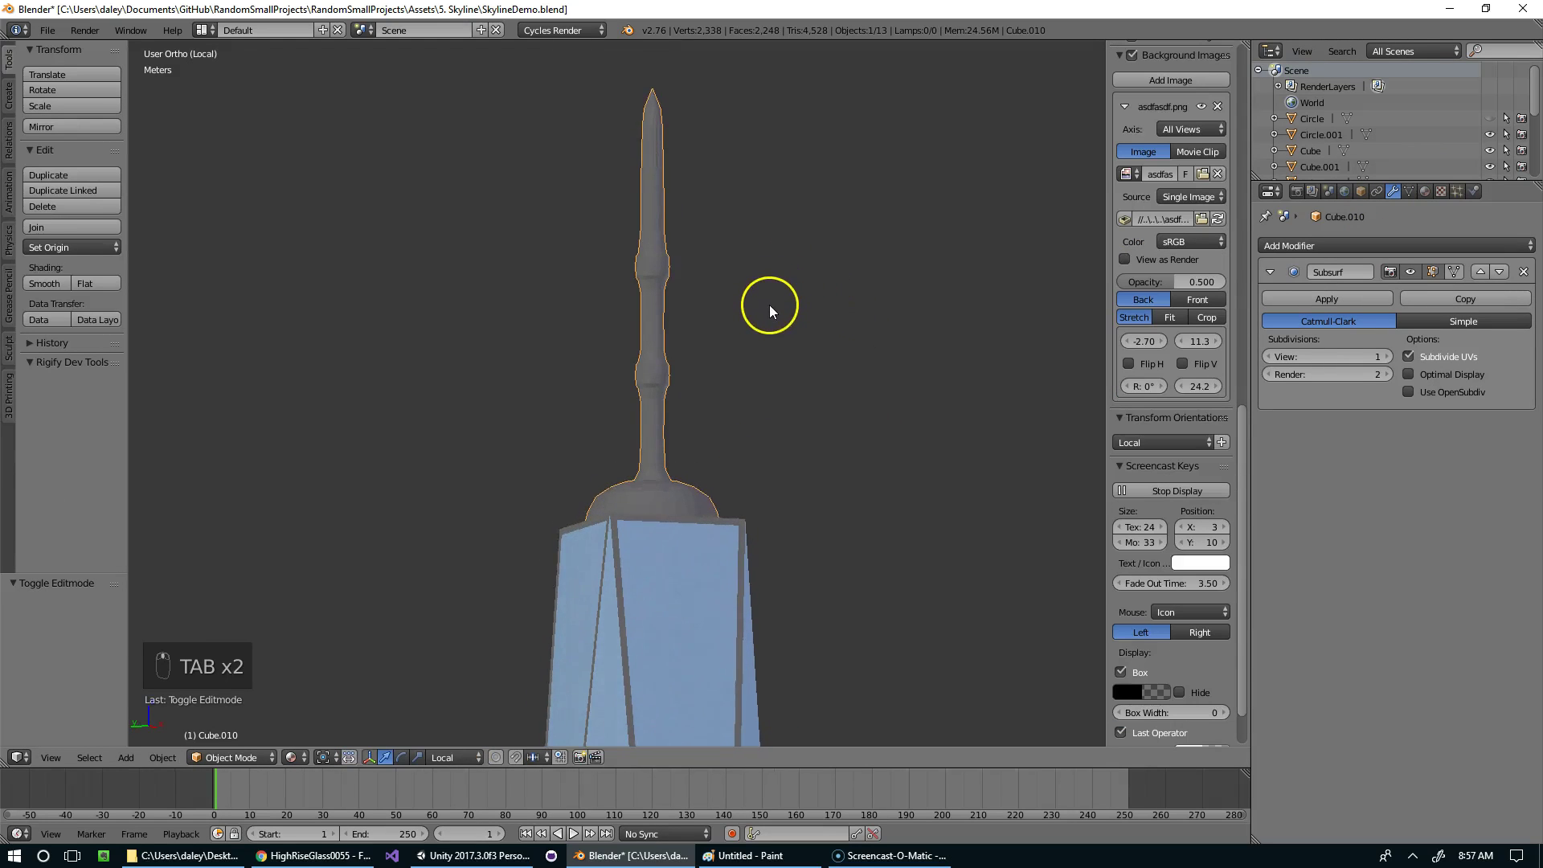
Step: Try the spire's subdivision modifier at 2 view subdivisions and set the view level to 0
scroll(773, 334, "up", 5)
left_click(1385, 356)
scroll(928, 400, "down", 6)
scroll(947, 358, "up", 5)
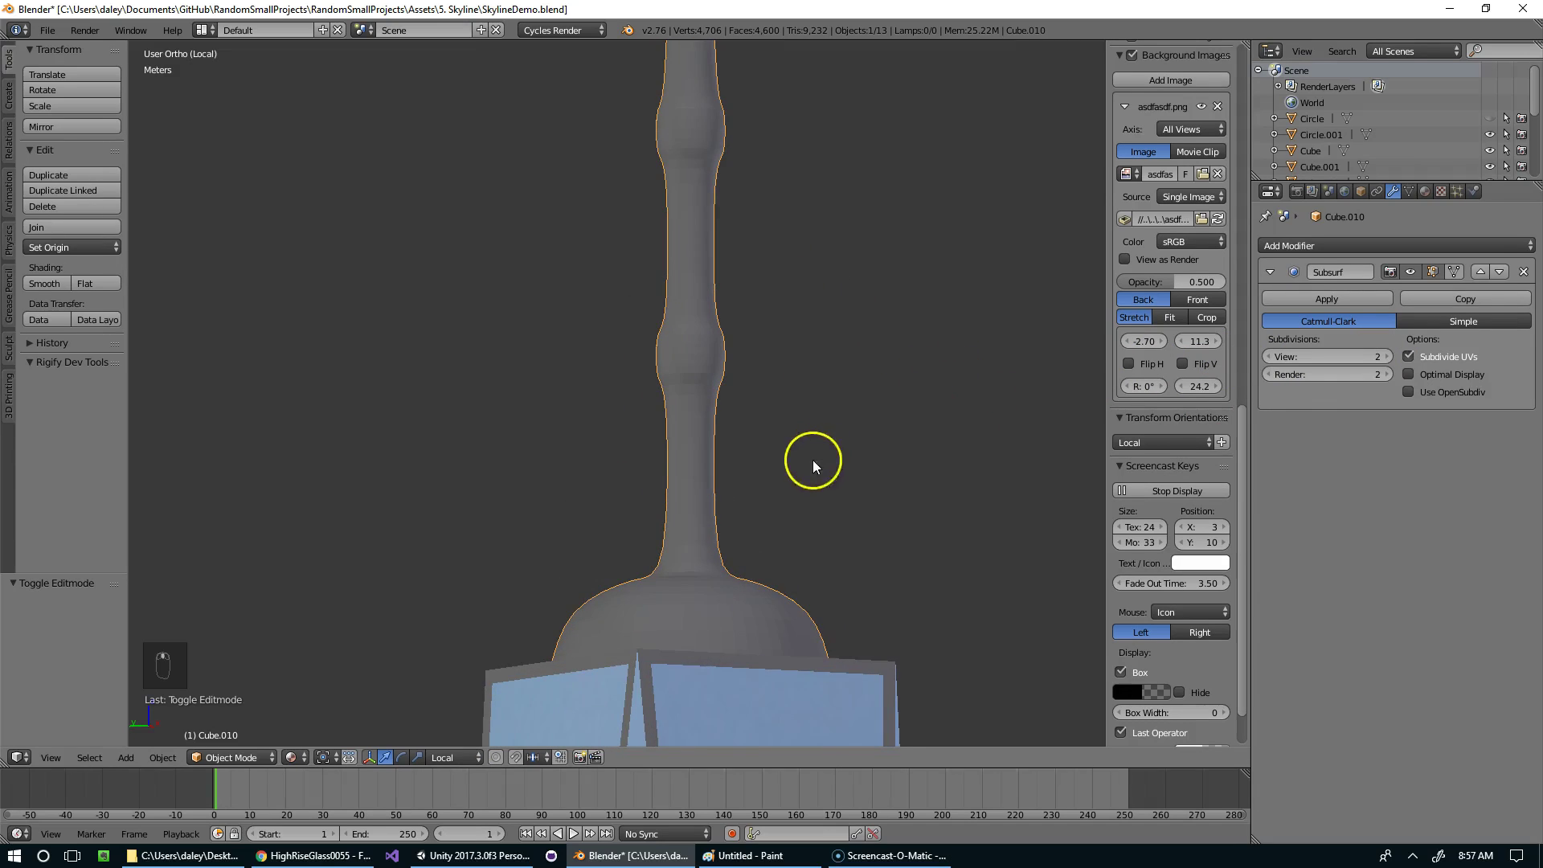
scroll(818, 451, "down", 3)
left_click(1270, 356)
left_click(1269, 356)
Step: Bevel the bottom outer edge loop of the spire's lower collar by about 0.021 in edge select mode
scroll(910, 345, "up", 2)
key("Tab")
scroll(727, 329, "up", 6)
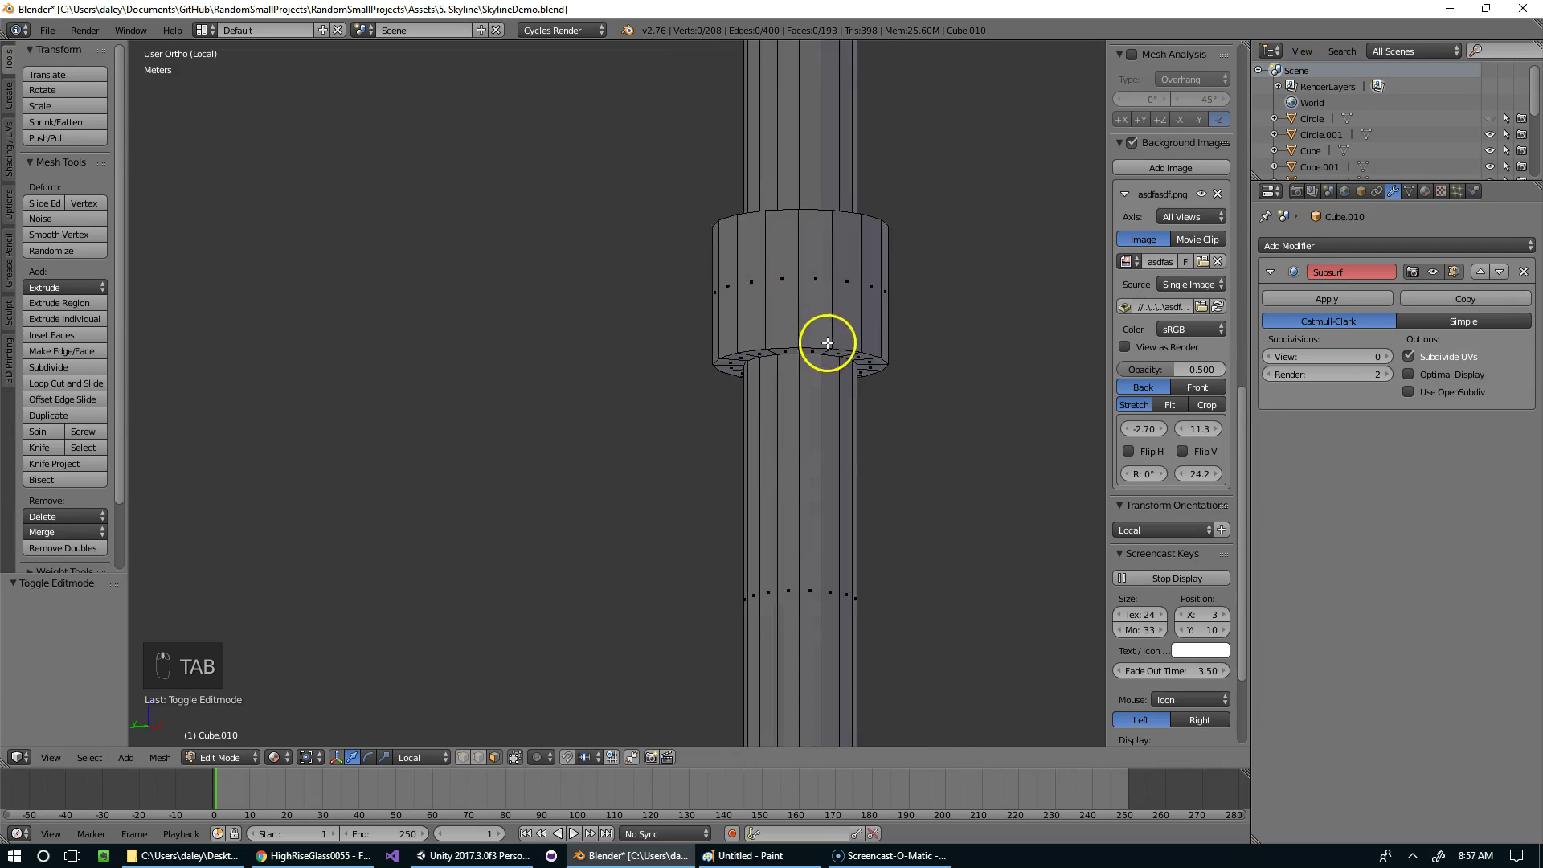
left_click(810, 424)
key("ctrl+Tab")
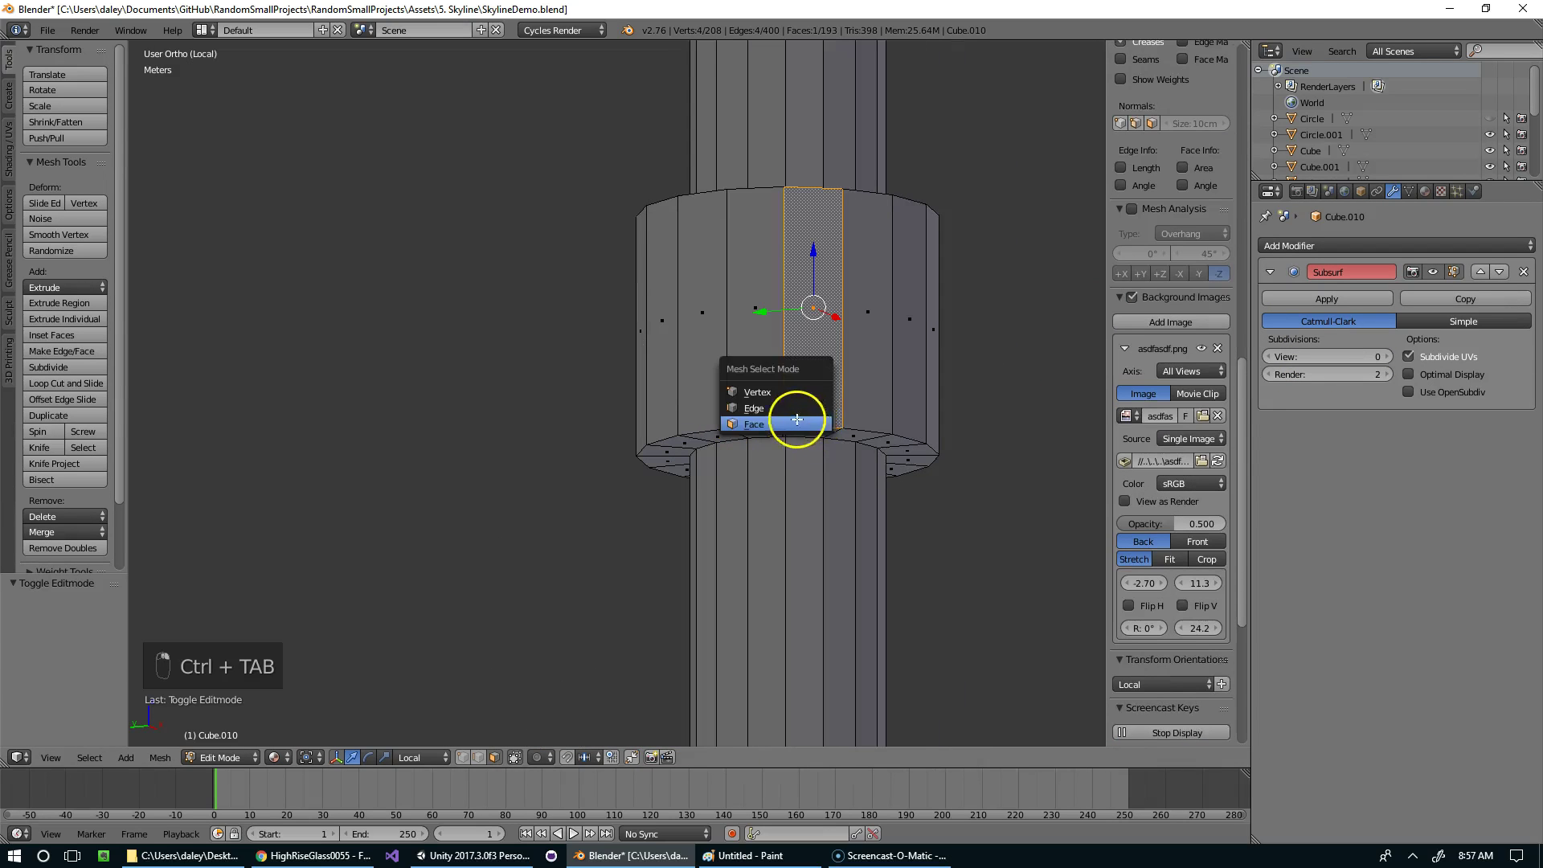
left_click(812, 405)
mouse_move(812, 406)
middle_mouse_down()
mouse_move(811, 371)
mouse_move(816, 431)
middle_mouse_up()
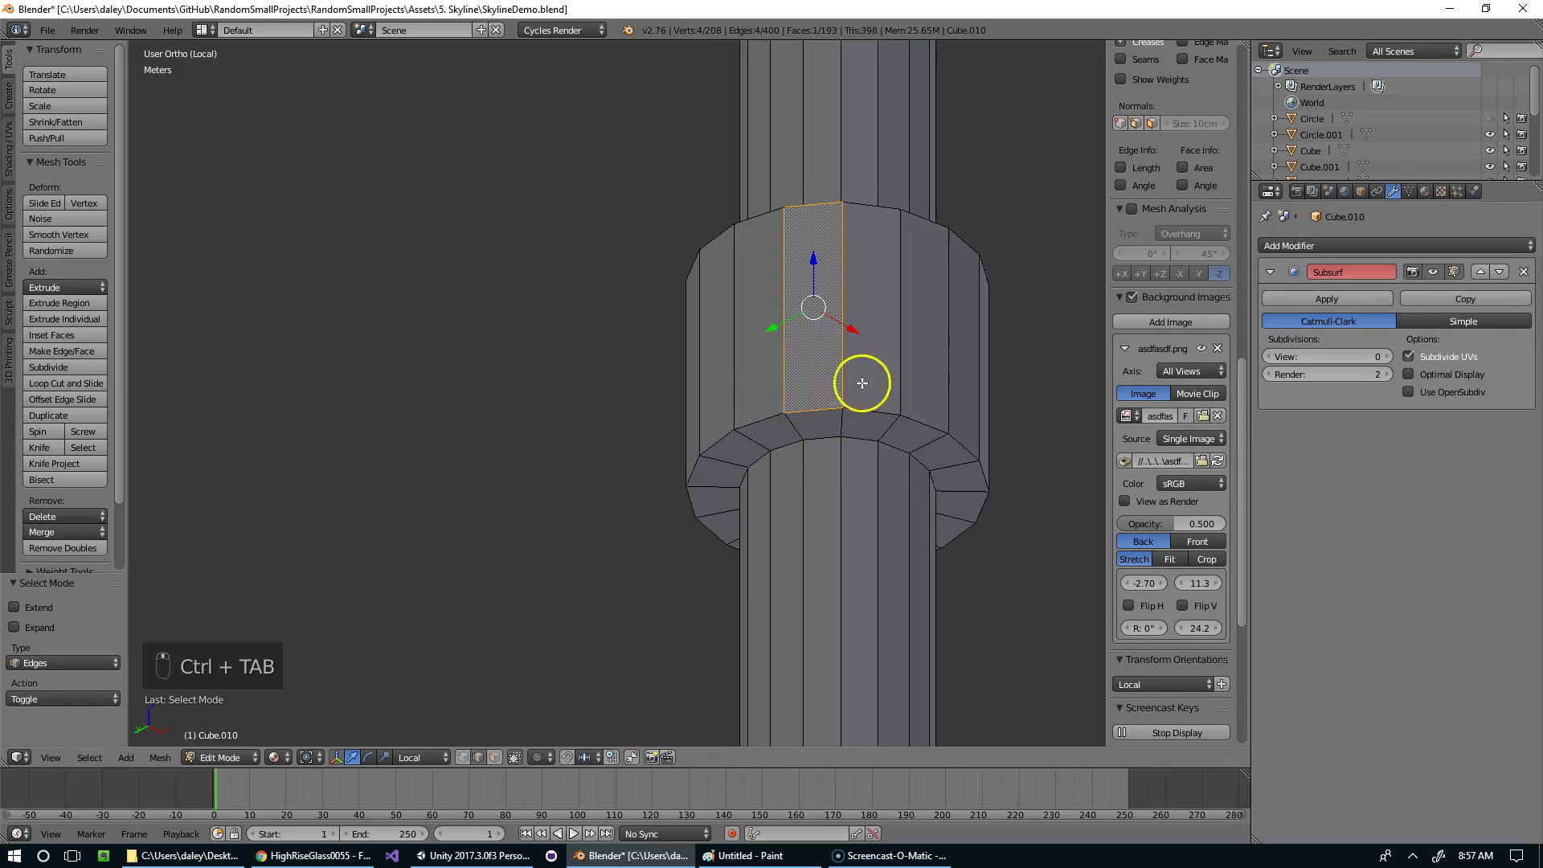
right_click(812, 411, "alt")
key("ctrl+b")
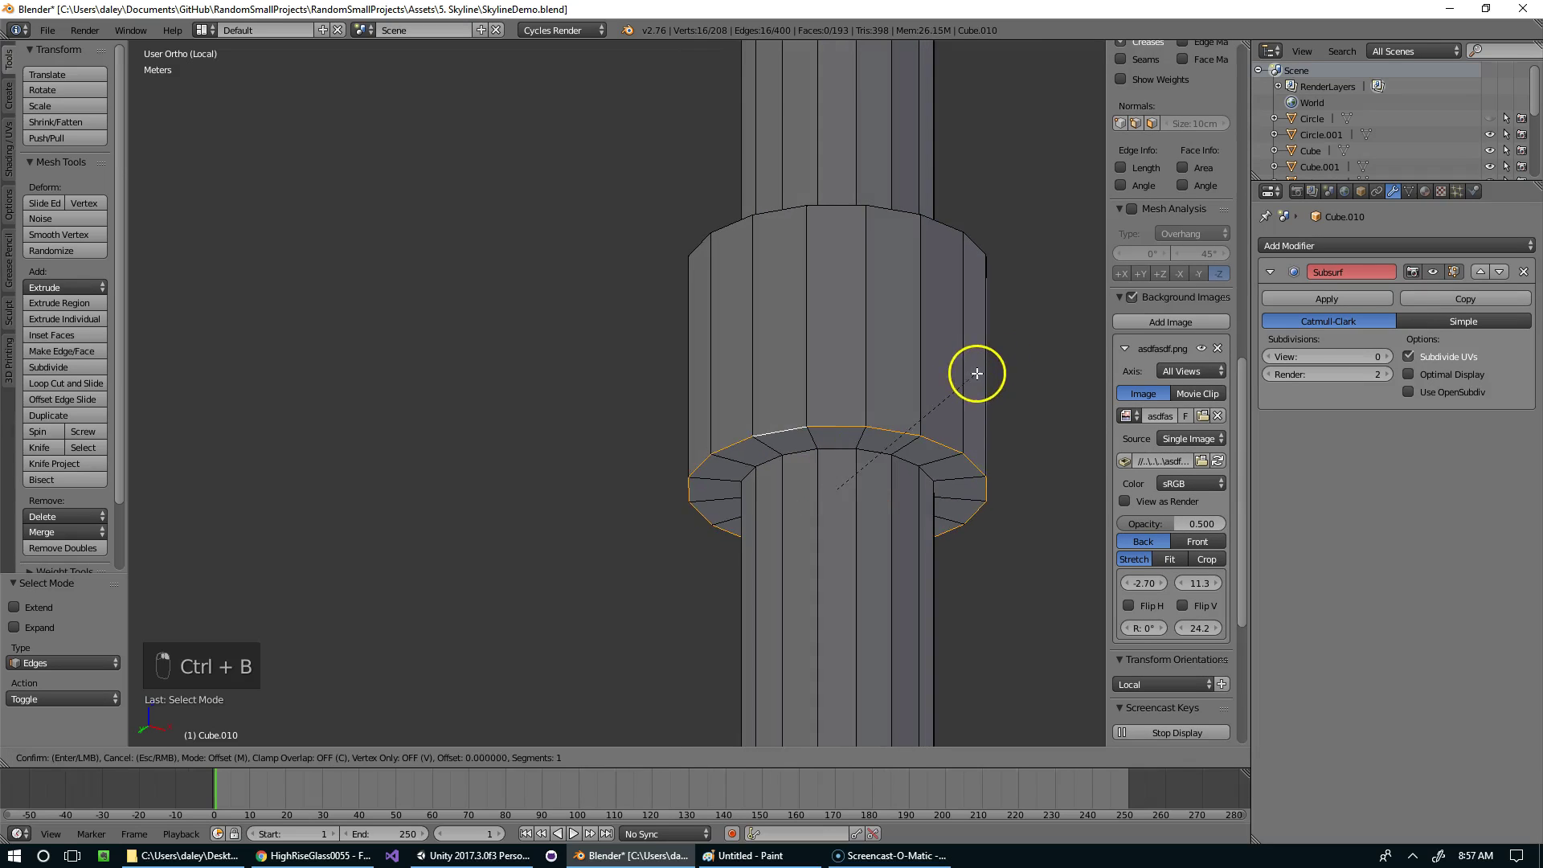
left_click(999, 359)
Step: Bevel the top outer edge loop of the spire's lower collar by about 0.017
right_click(837, 214, "alt")
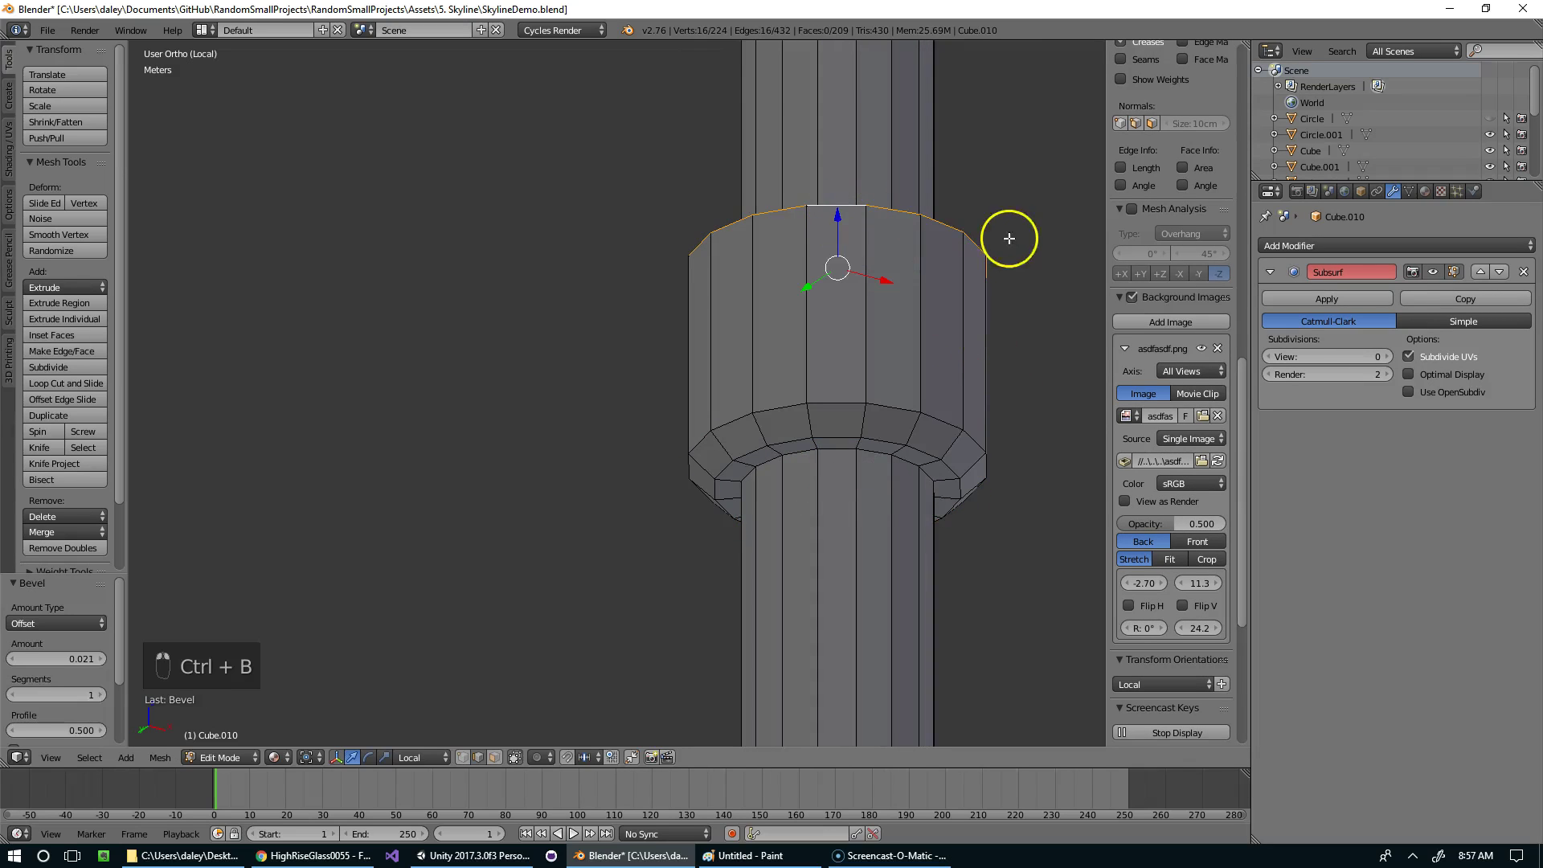
key("ctrl+v")
left_click(981, 147)
key("ctrl+b")
left_click(1009, 129)
Step: Bevel the bottom outer edge loop of the spire's upper collar by about 0.017
middle_click_drag(1009, 129, 953, 488, "shift")
middle_click_drag(862, 246, 878, 579, "shift")
right_click(795, 219, "alt")
key("ctrl+b")
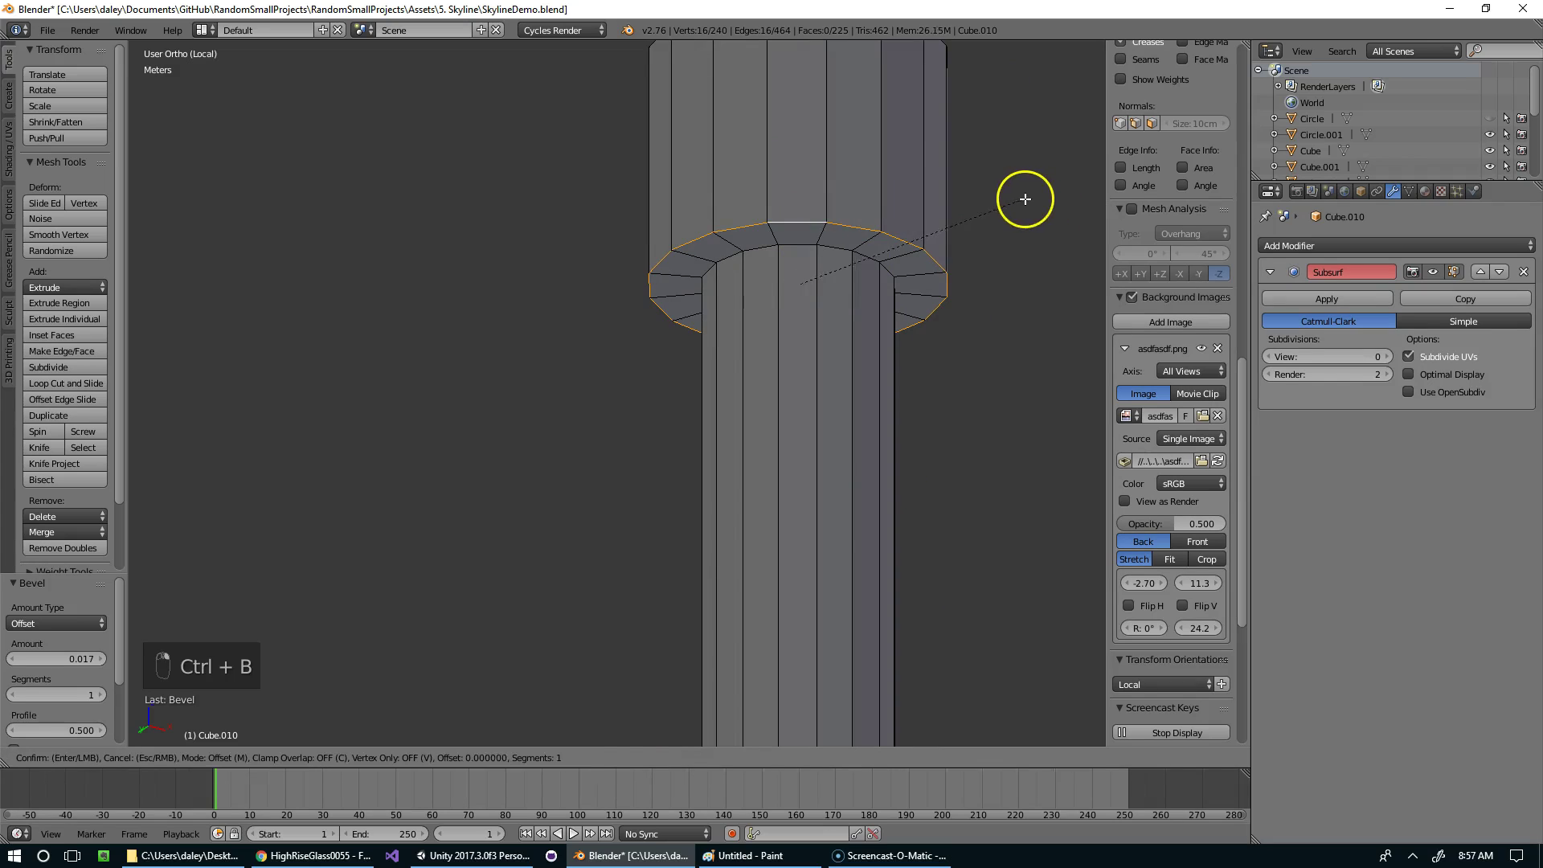
left_click(1050, 182)
Step: Bevel the top outer edge loop of the spire's upper collar and inspect both collars in Object Mode
middle_click_drag(934, 132, 883, 438, "shift")
right_click(756, 328, "alt")
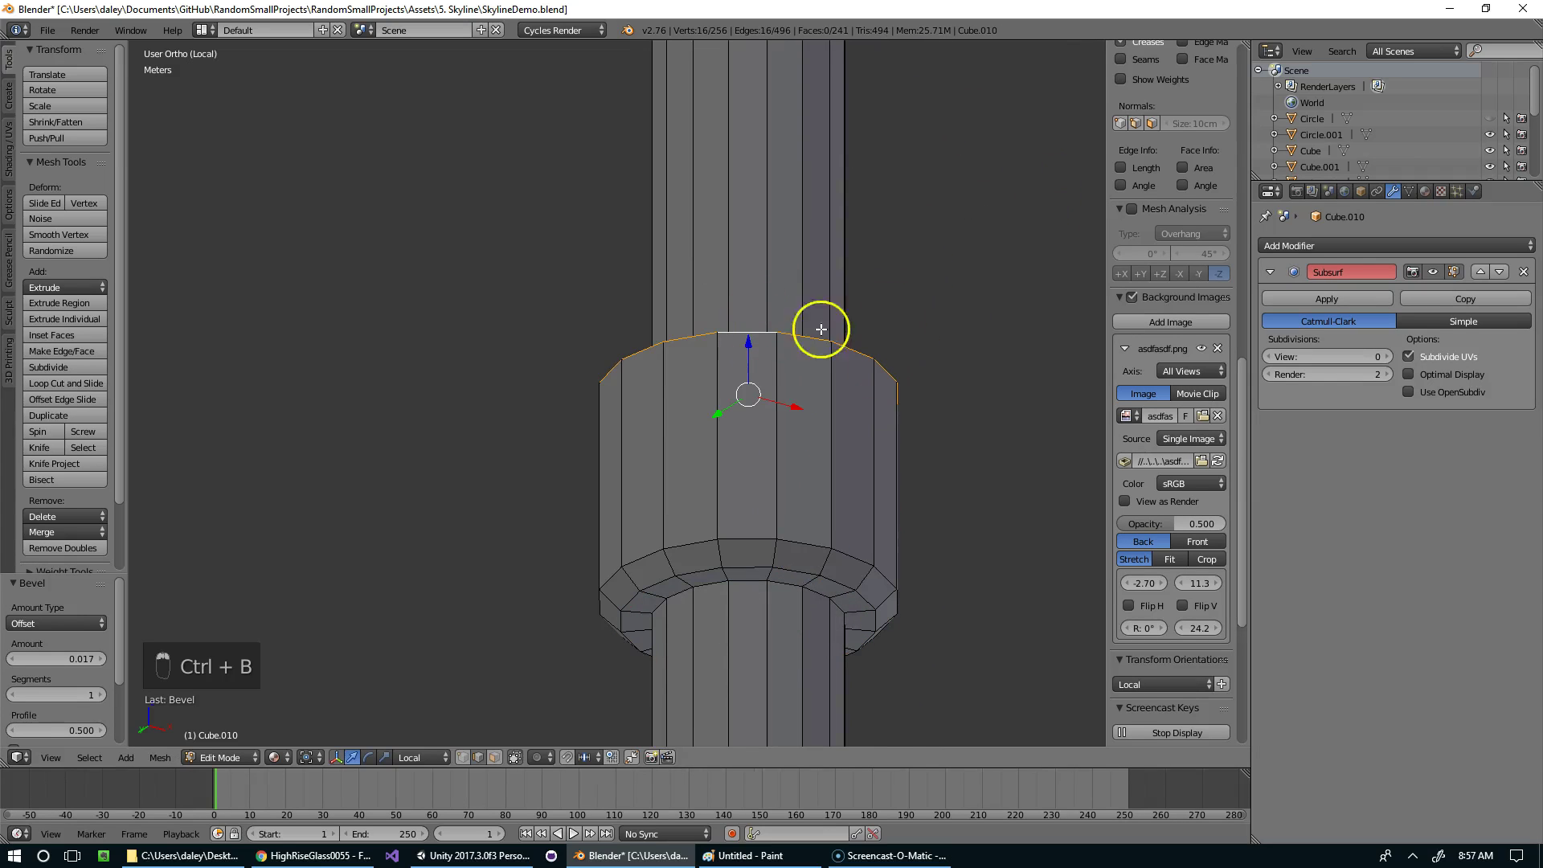
key("ctrl+b")
left_click(991, 249)
key("Tab")
scroll(837, 378, "down", 10)
scroll(723, 421, "up", 7)
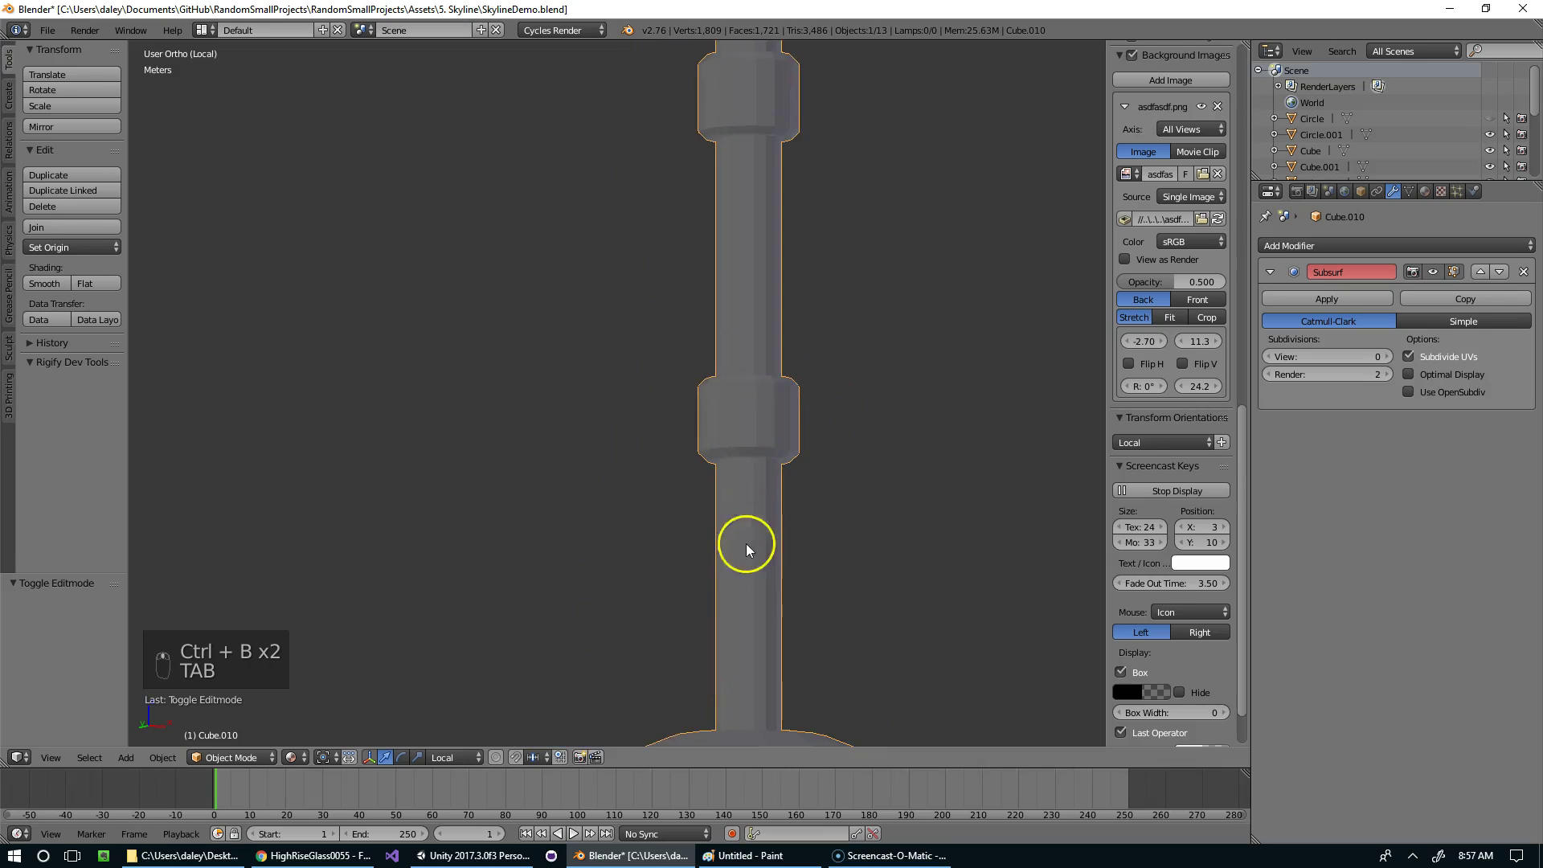
key("Tab")
scroll(792, 630, "up", 1)
middle_click_drag(760, 451, 359, 410)
right_click(770, 436, "alt")
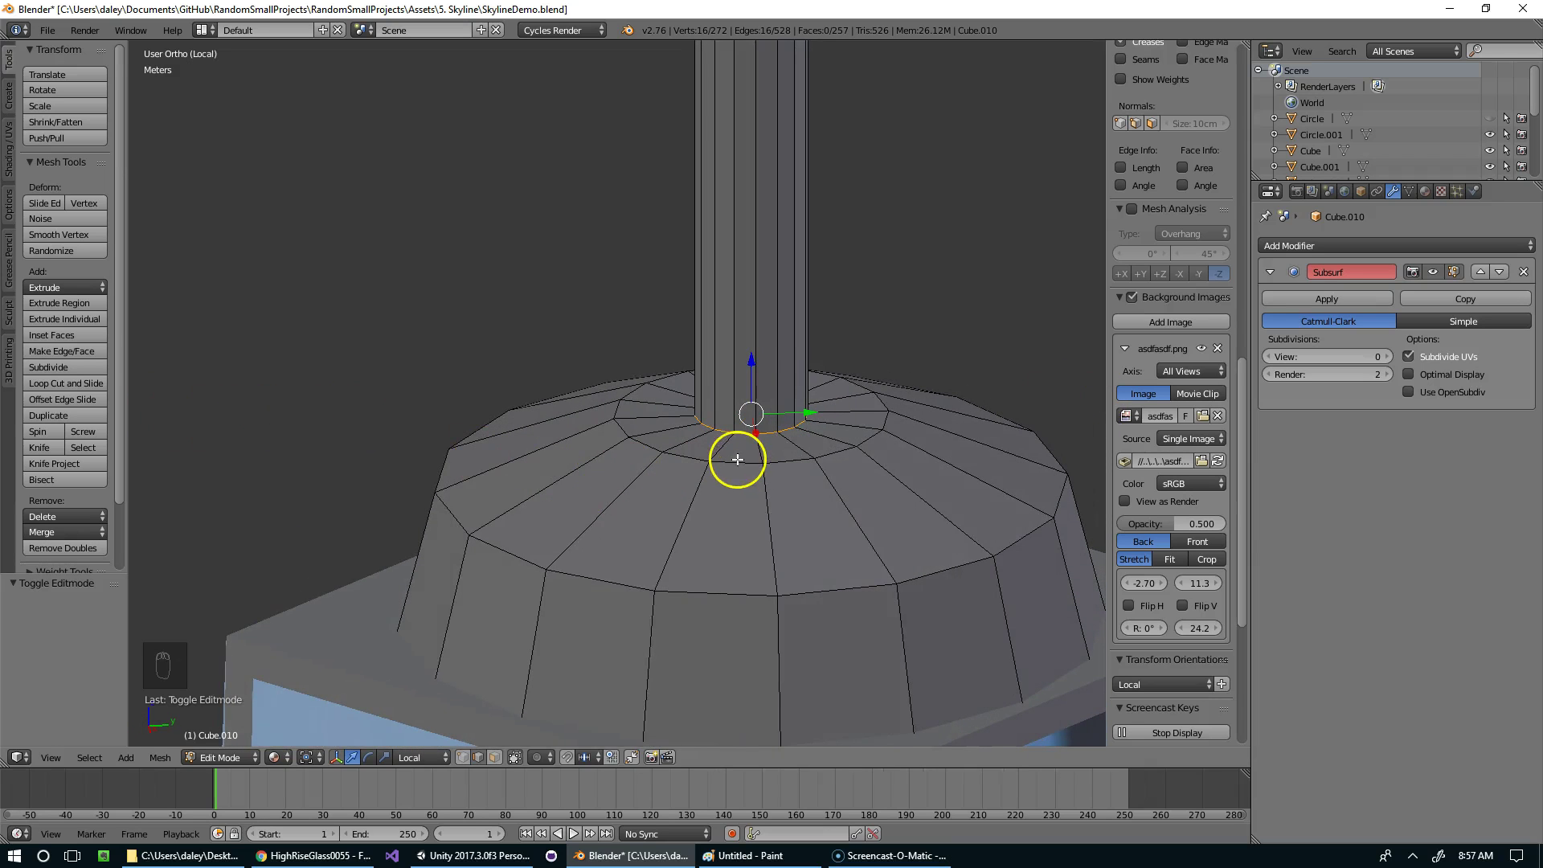
right_click(746, 572, "alt+shift")
scroll(786, 413, "down", 2)
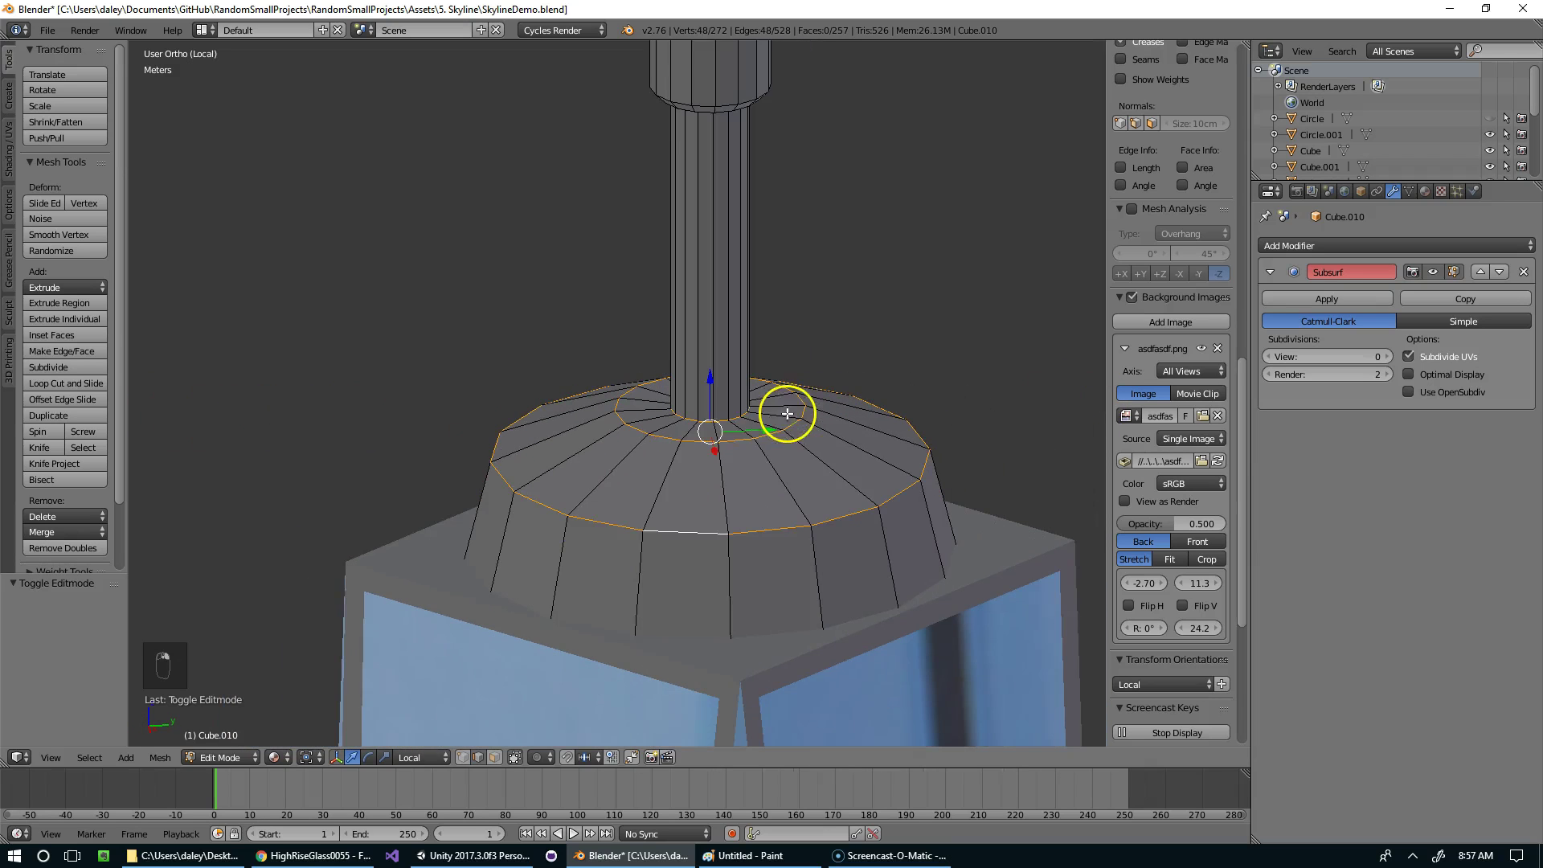
right_click(716, 426, "alt")
right_click(699, 410, "alt")
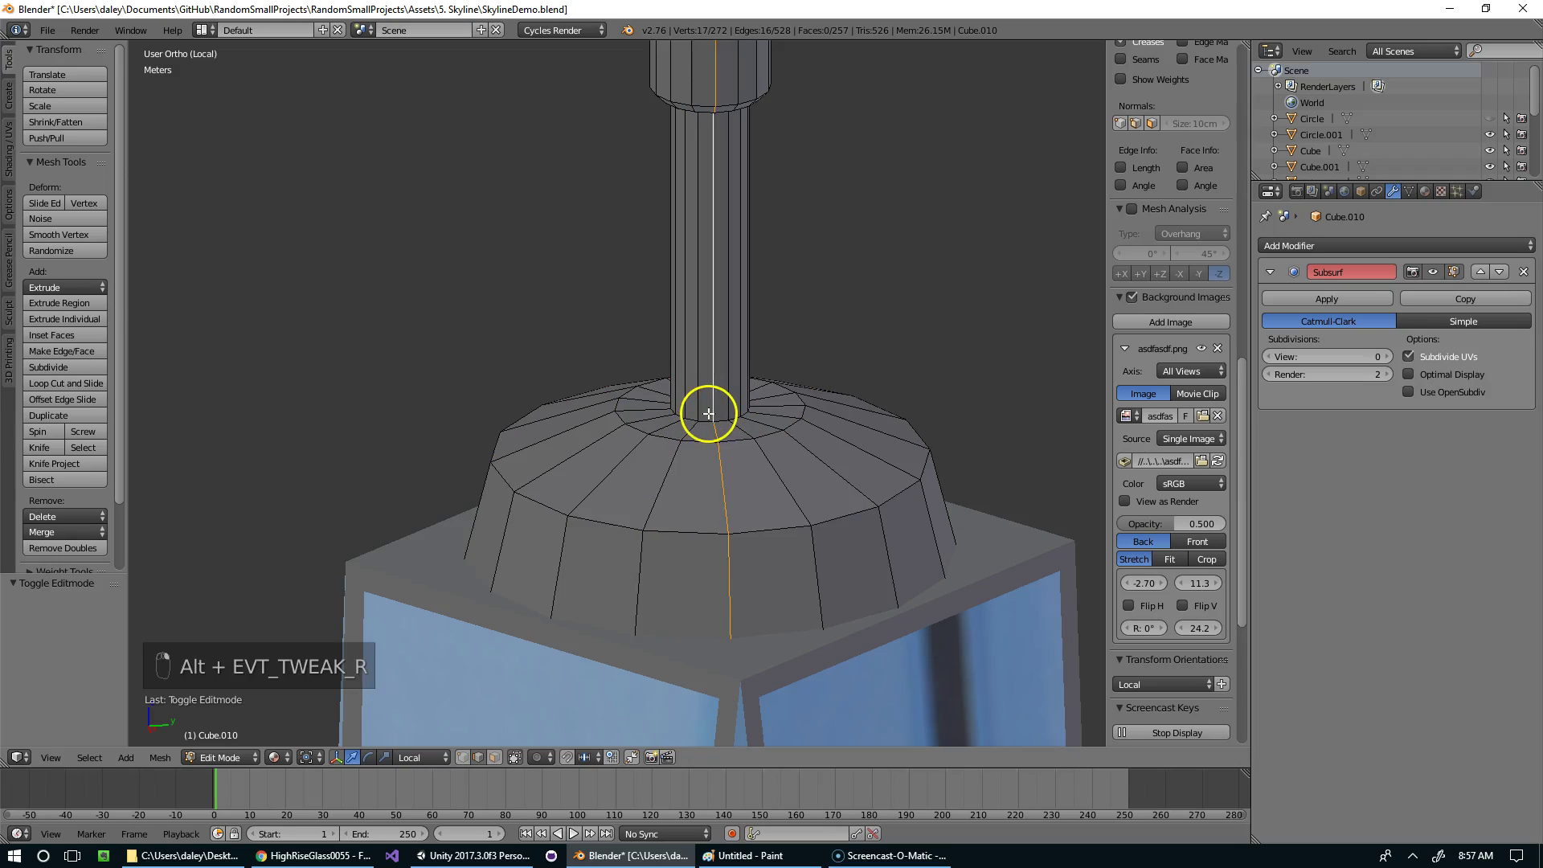
key("w")
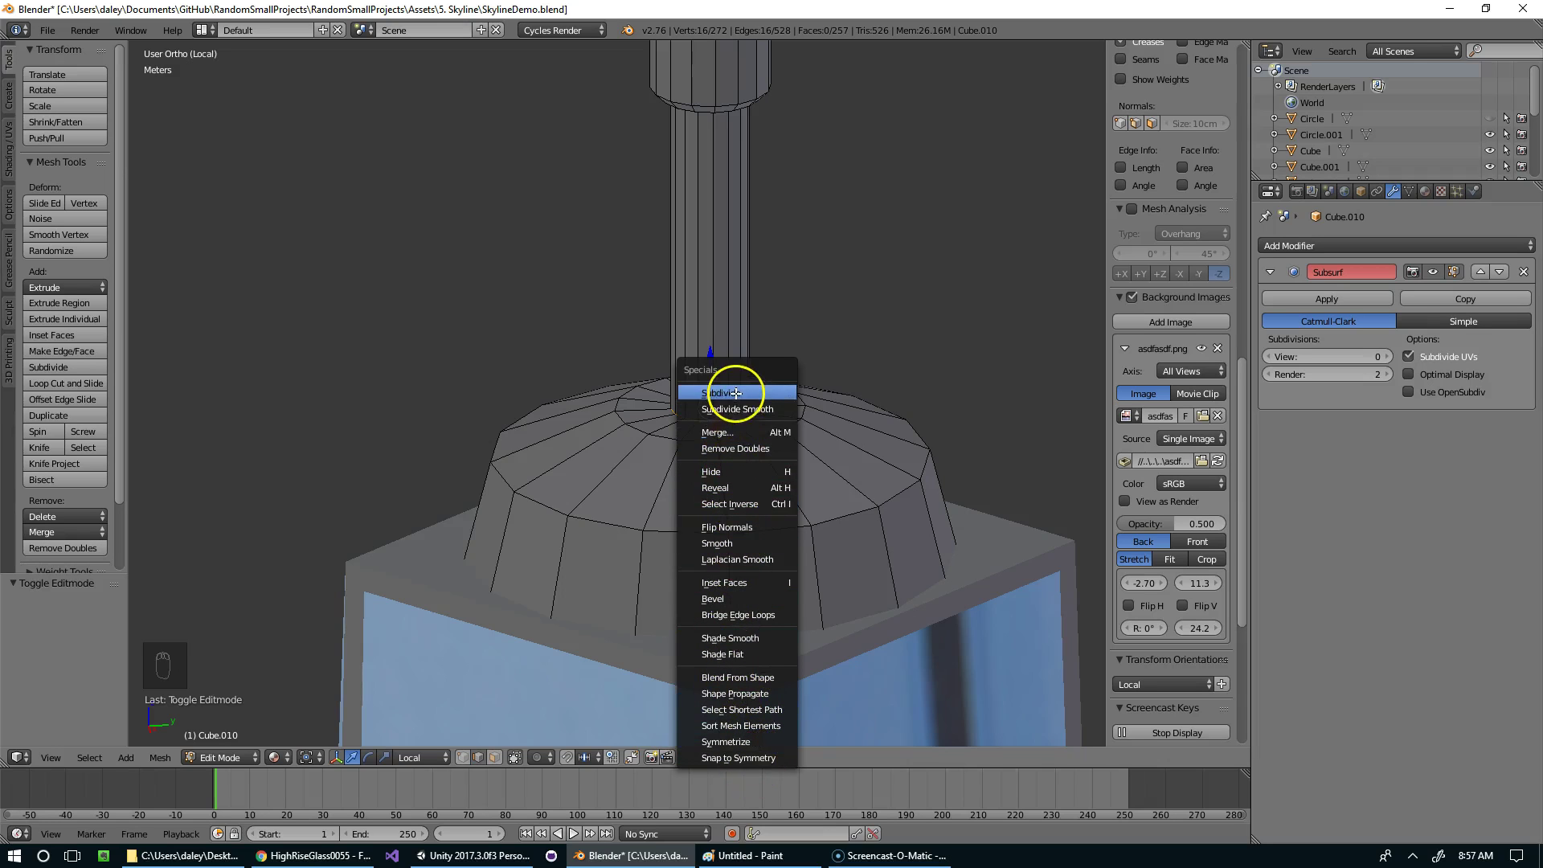
key("Tab")
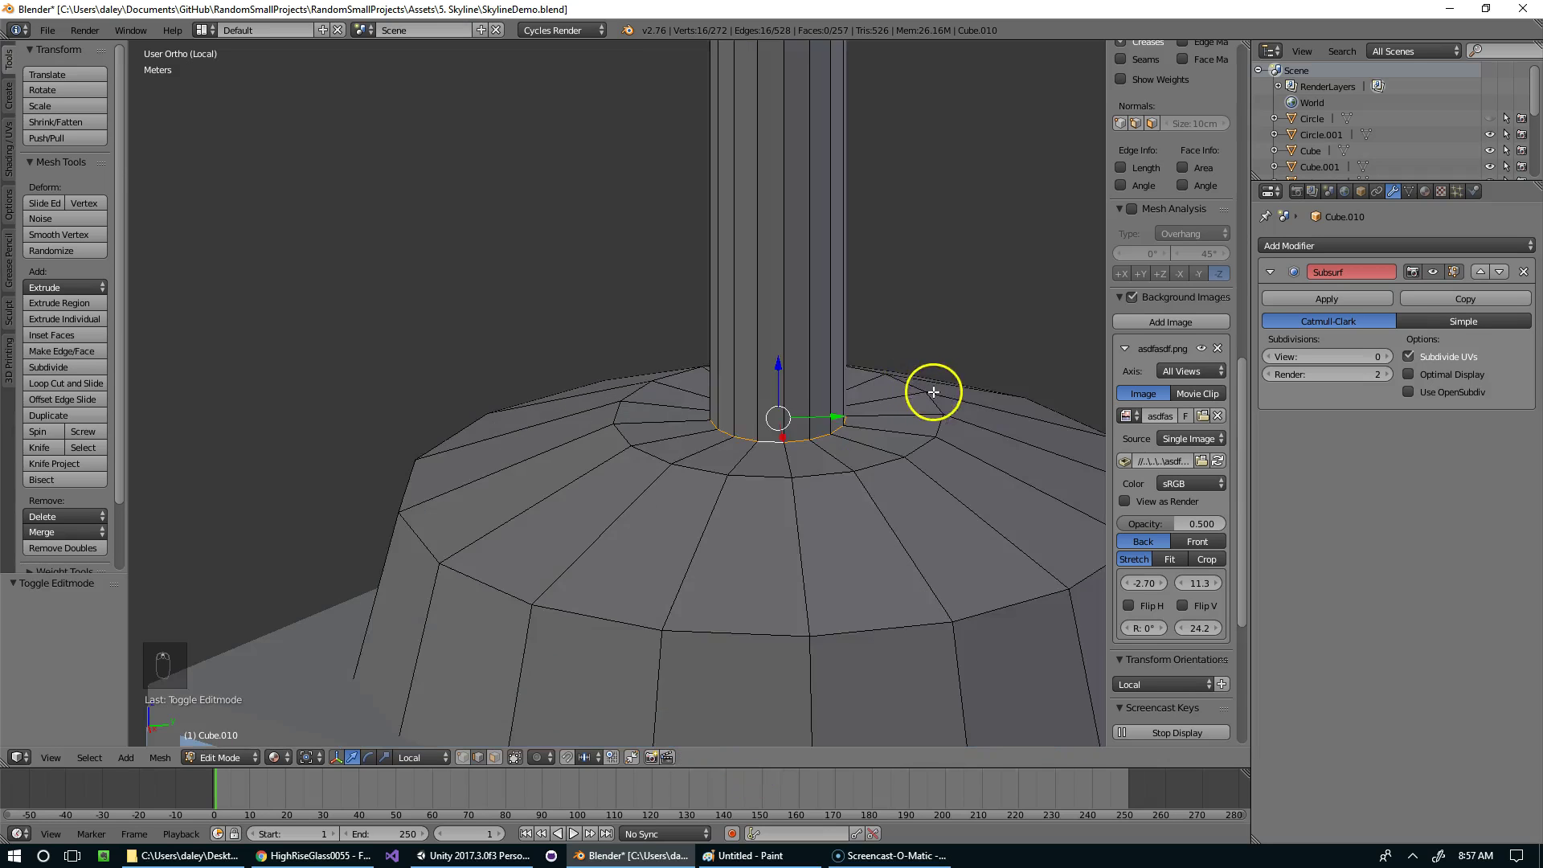
key("Tab")
scroll(831, 436, "down", 6)
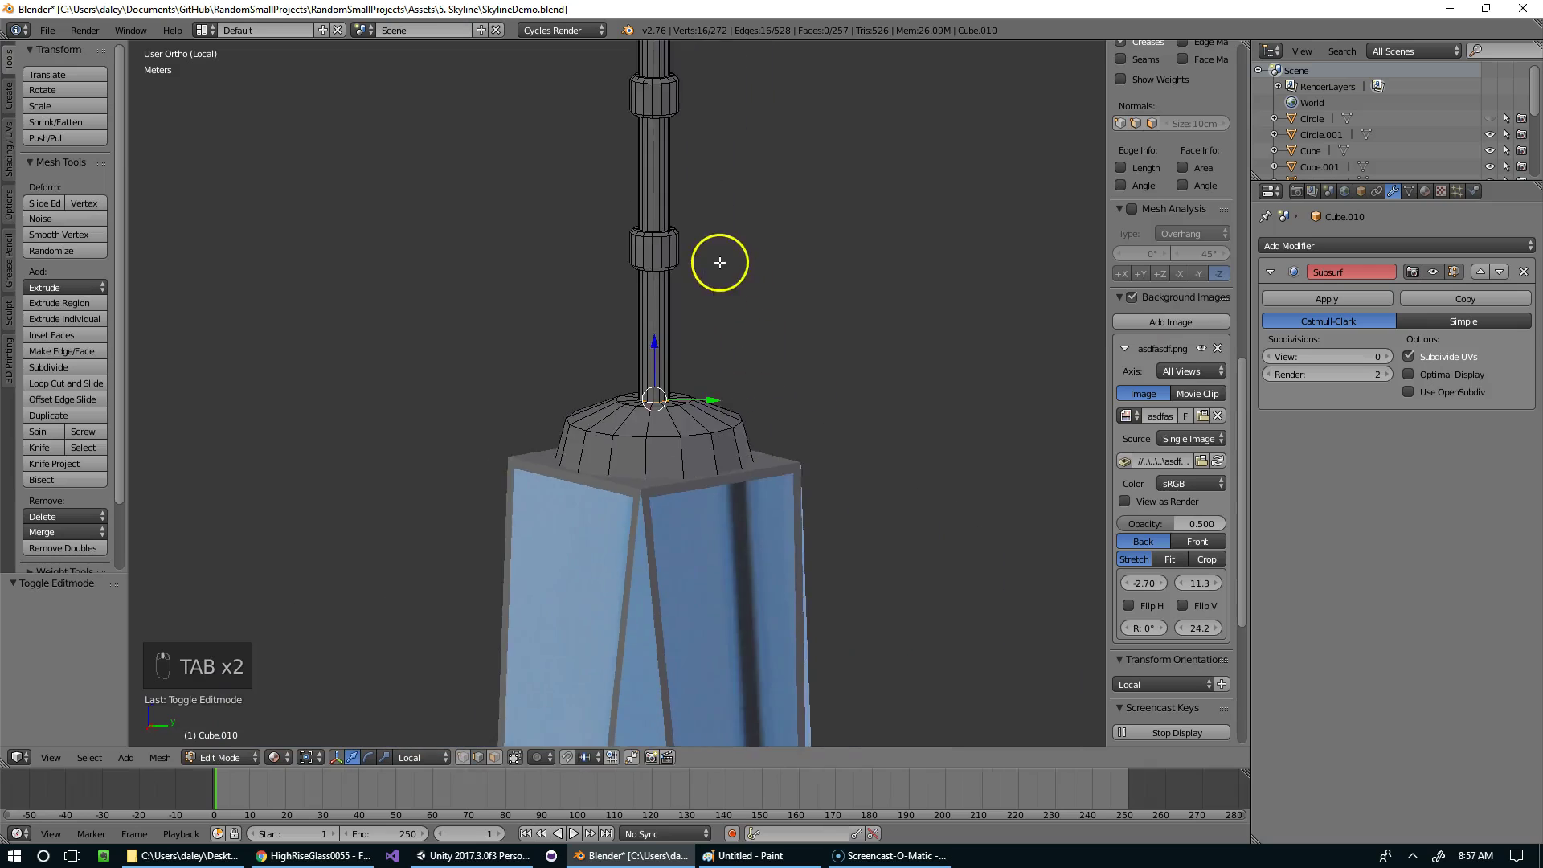
scroll(630, 431, "up", 3)
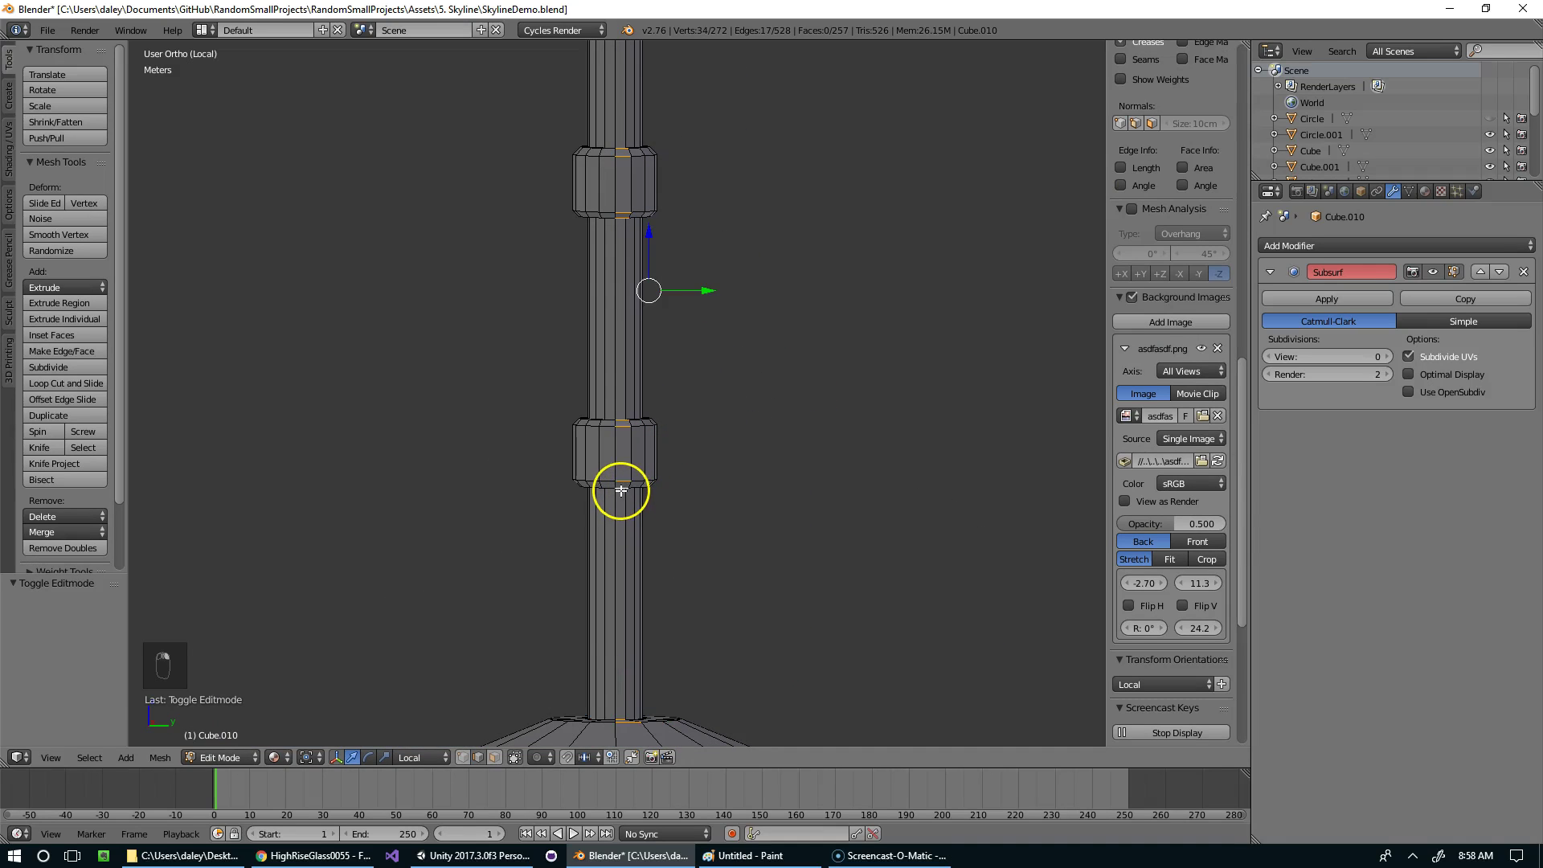
key("ctrl+z")
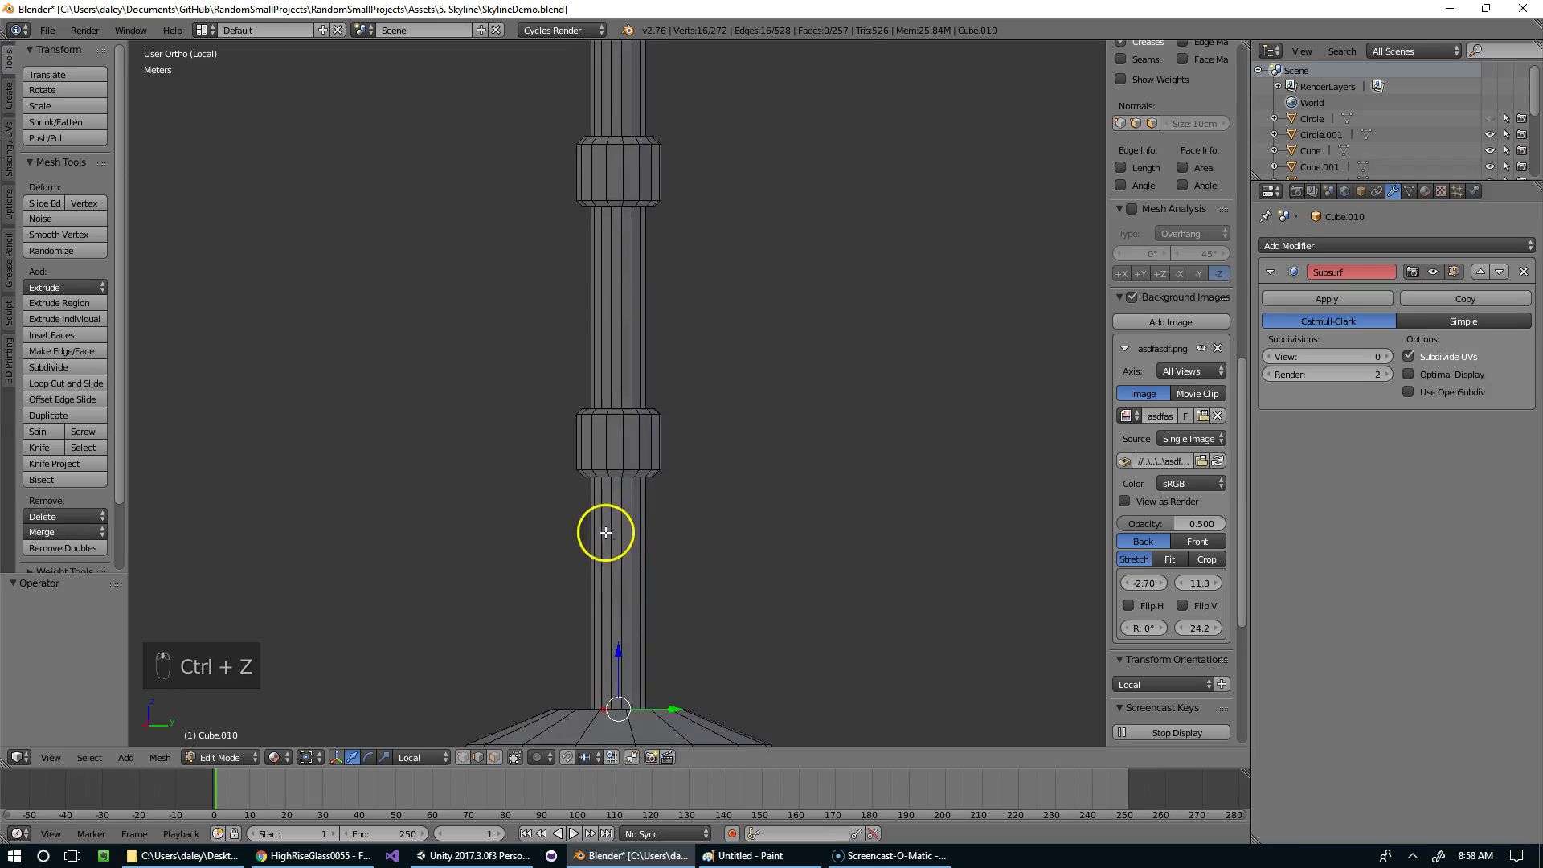
key("KP_3")
scroll(613, 503, "down", 5)
middle_click_drag(666, 473, 656, 418, "shift")
scroll(667, 426, "up", 3)
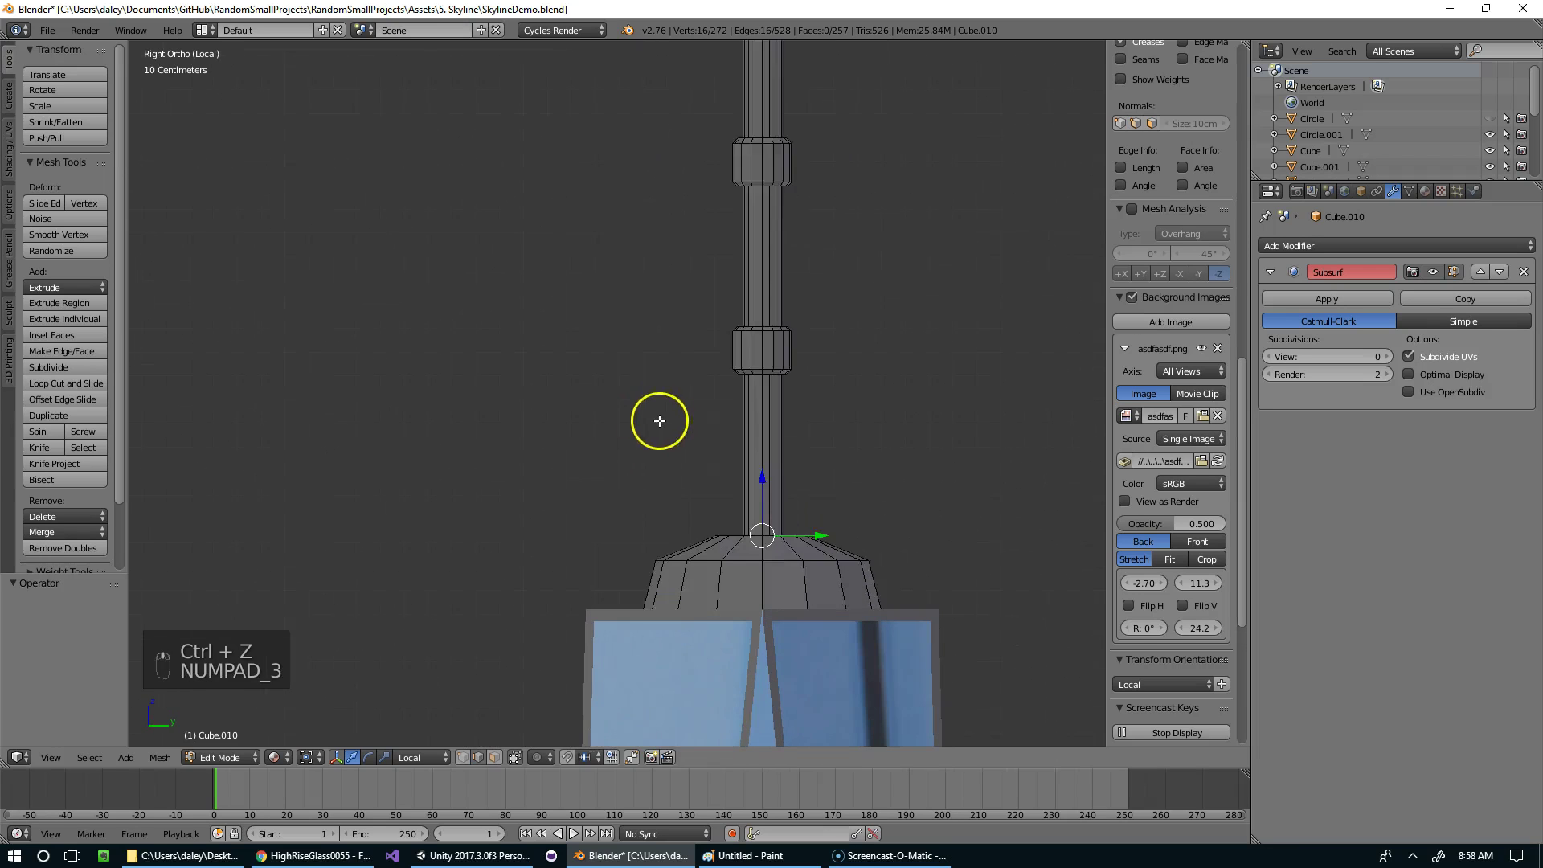
key("Tab")
key("Tab")
middle_click_drag(796, 555, 796, 613)
scroll(795, 614, "up", 1)
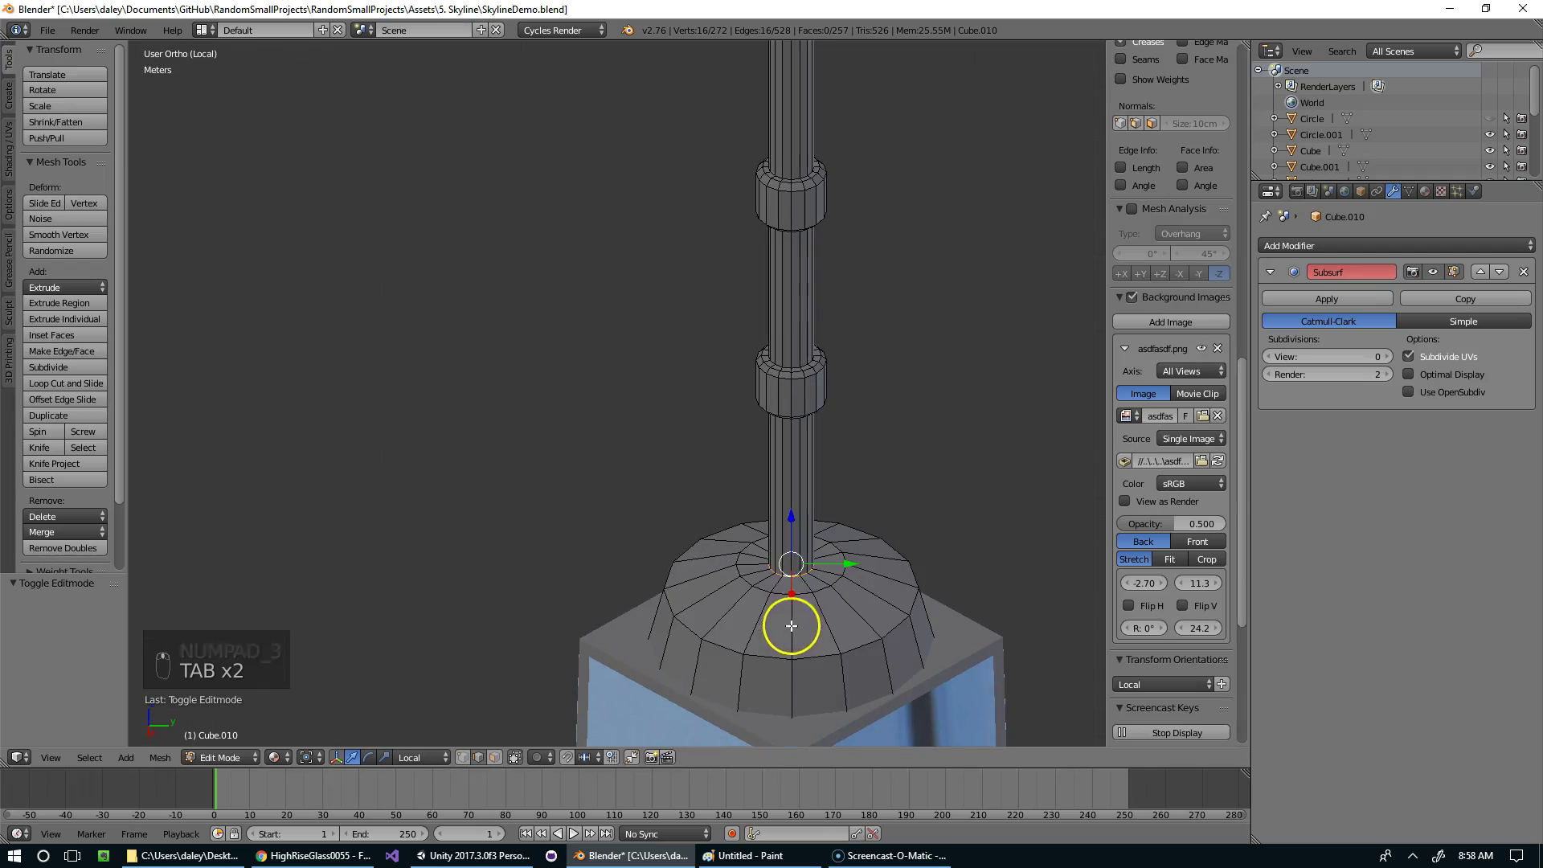
Step: Switch to face select mode and select a single face on the side of the dome under the spire
right_click(781, 658, "alt")
key("ctrl+Tab")
left_click(735, 660)
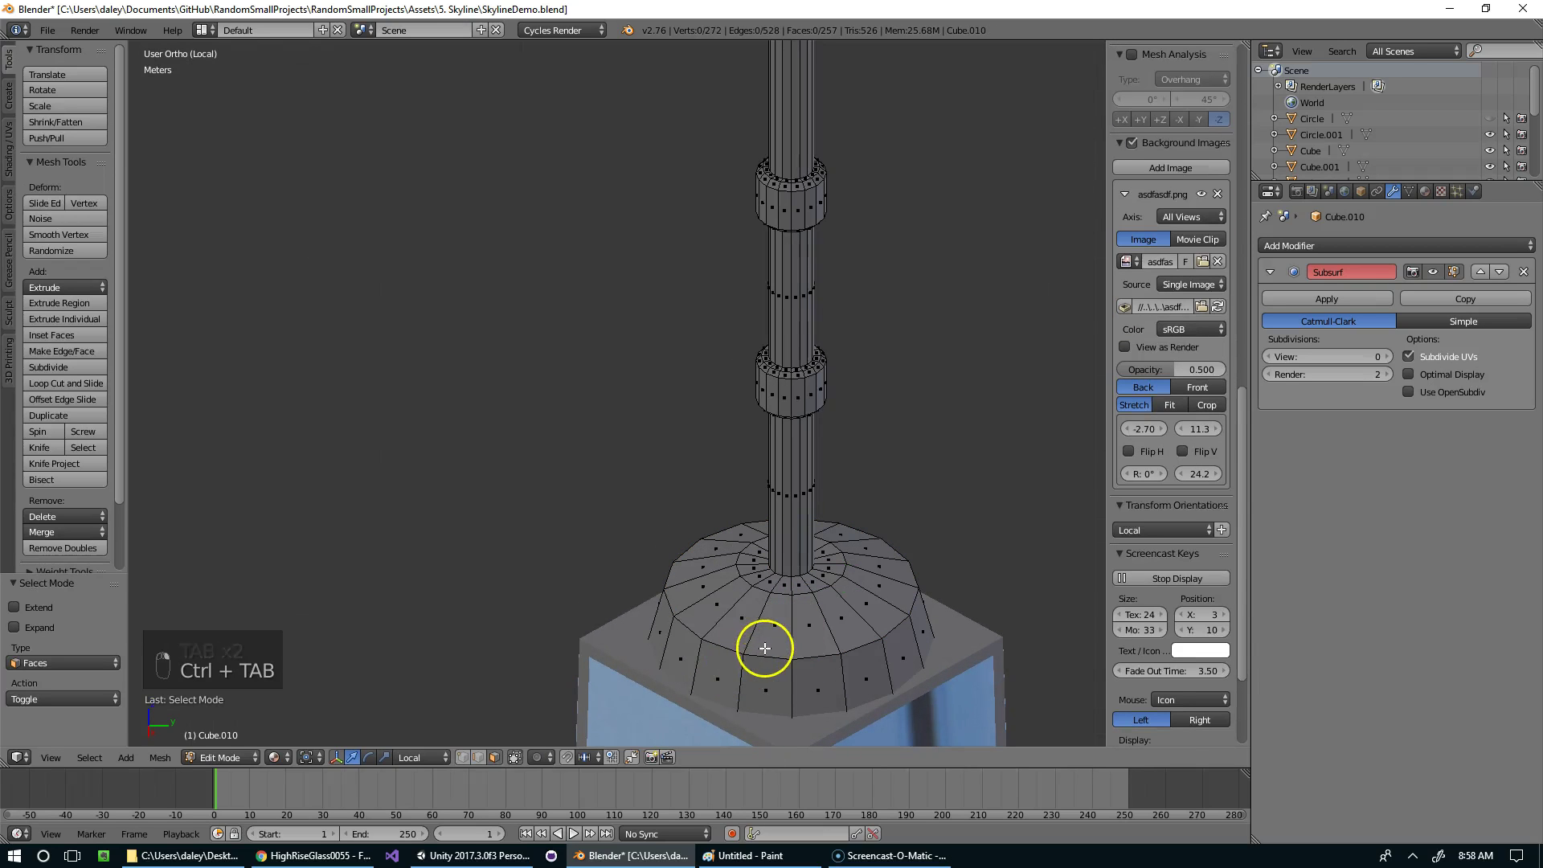
middle_click_drag(764, 644, 764, 547)
right_click(734, 503)
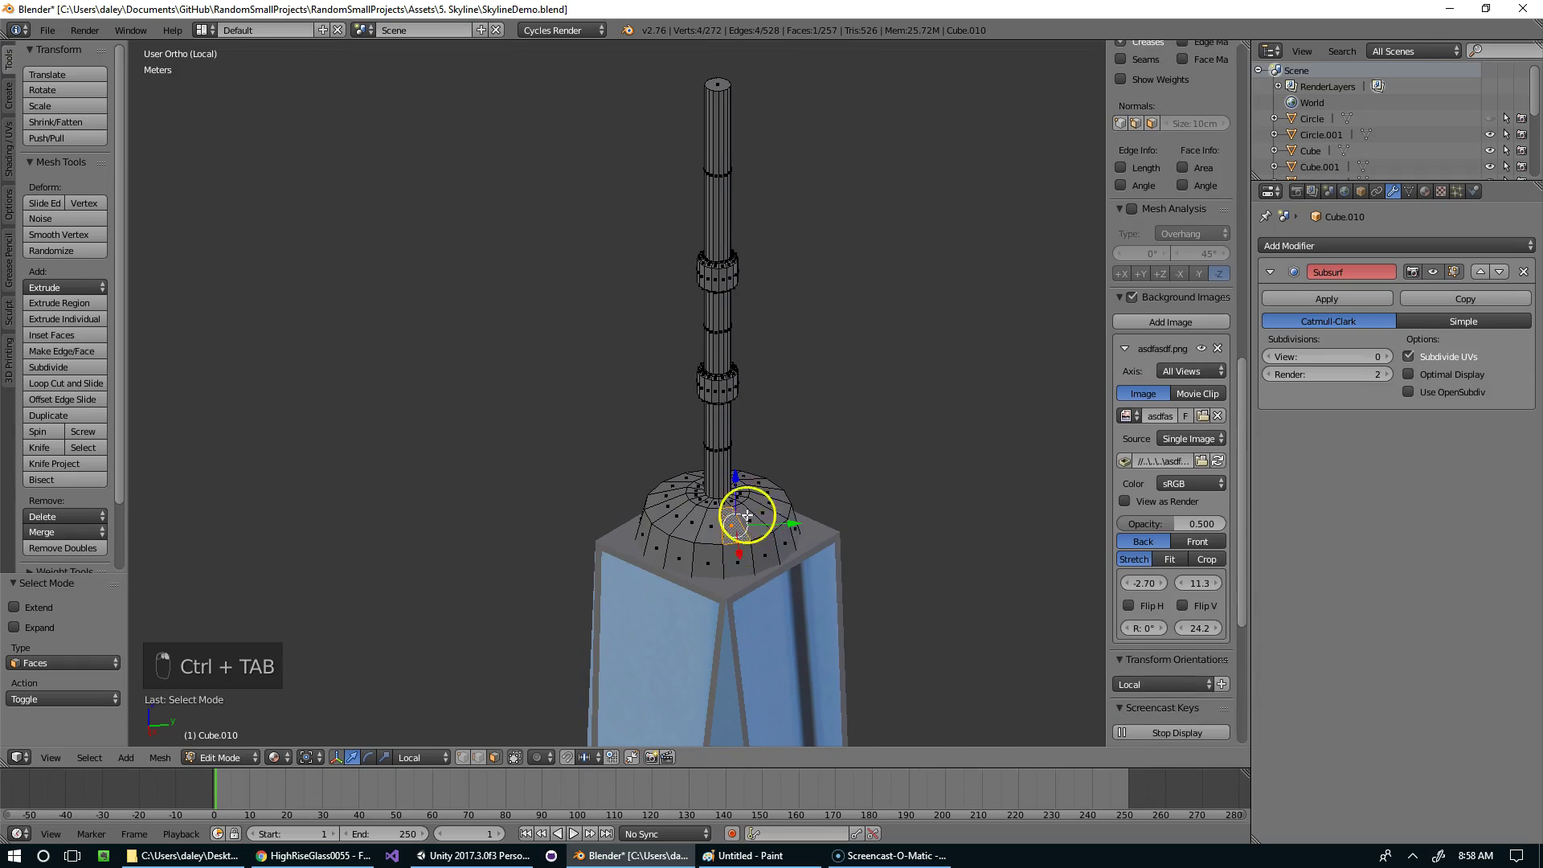
Step: Box-select all vertices of the dome under the spire in a right-side wireframe view and subdivide them with adjusted smoothness
key("KP_3")
key("z")
scroll(734, 441, "up", 2)
key("ctrl+Tab")
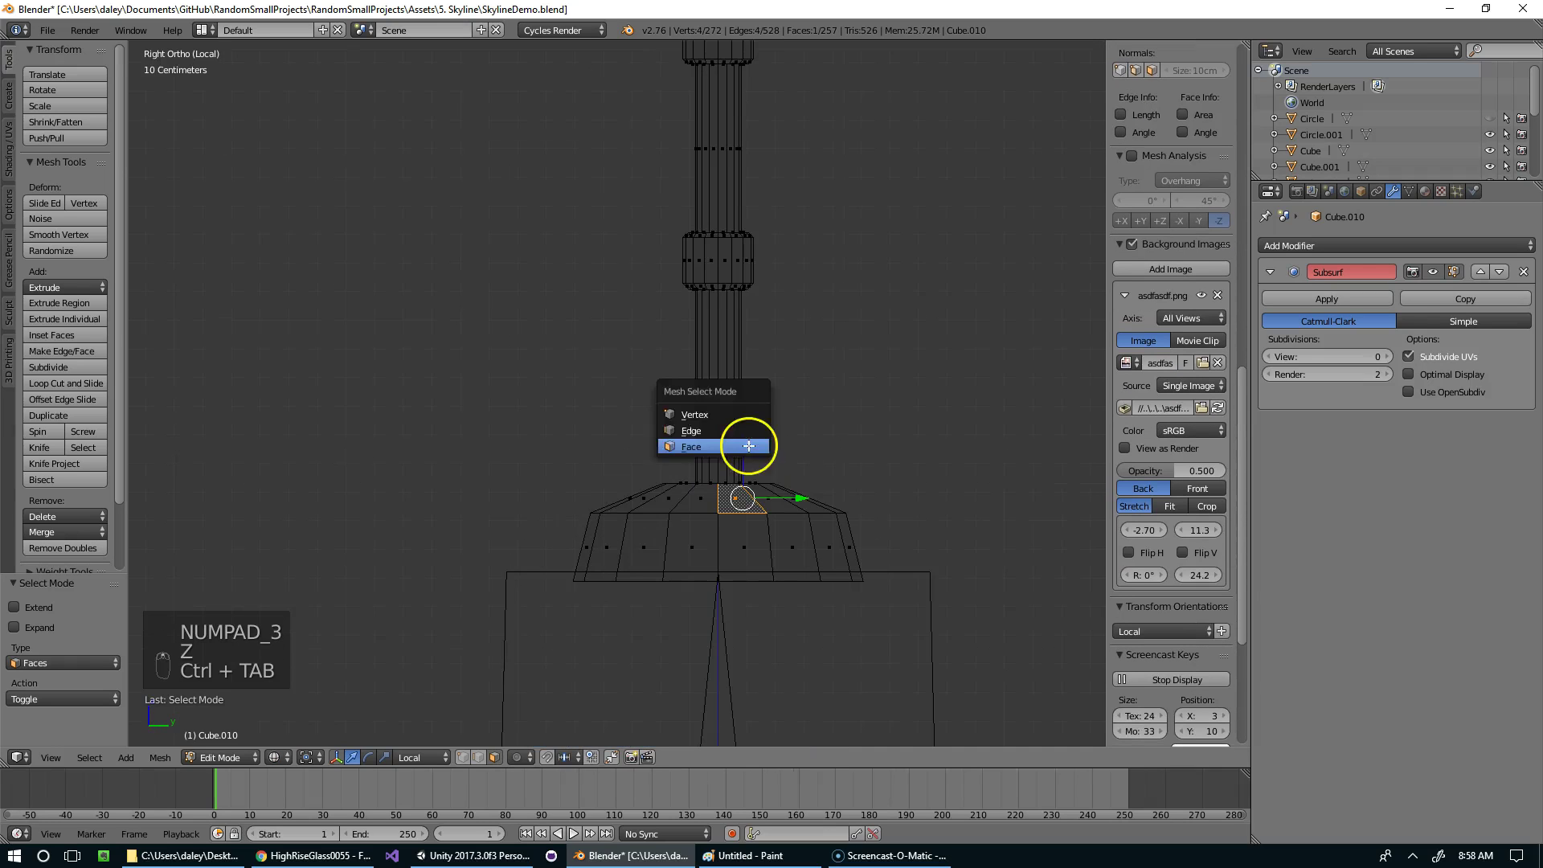
left_click(733, 414)
right_click(695, 486)
key("b")
left_click_drag(534, 471, 993, 636)
key("w")
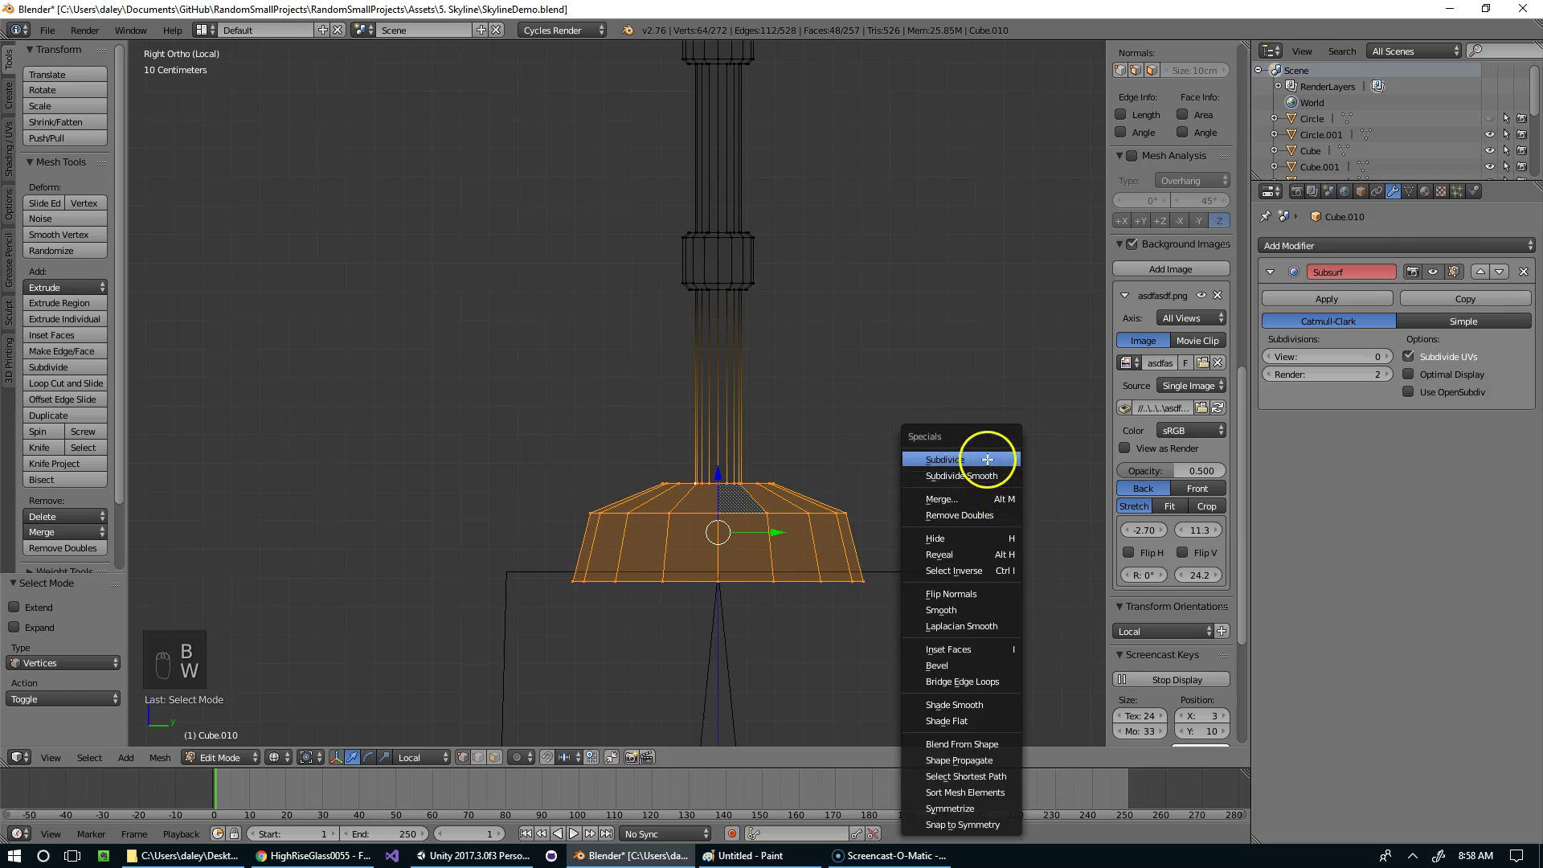
left_click(988, 459)
scroll(50, 624, "down", 1)
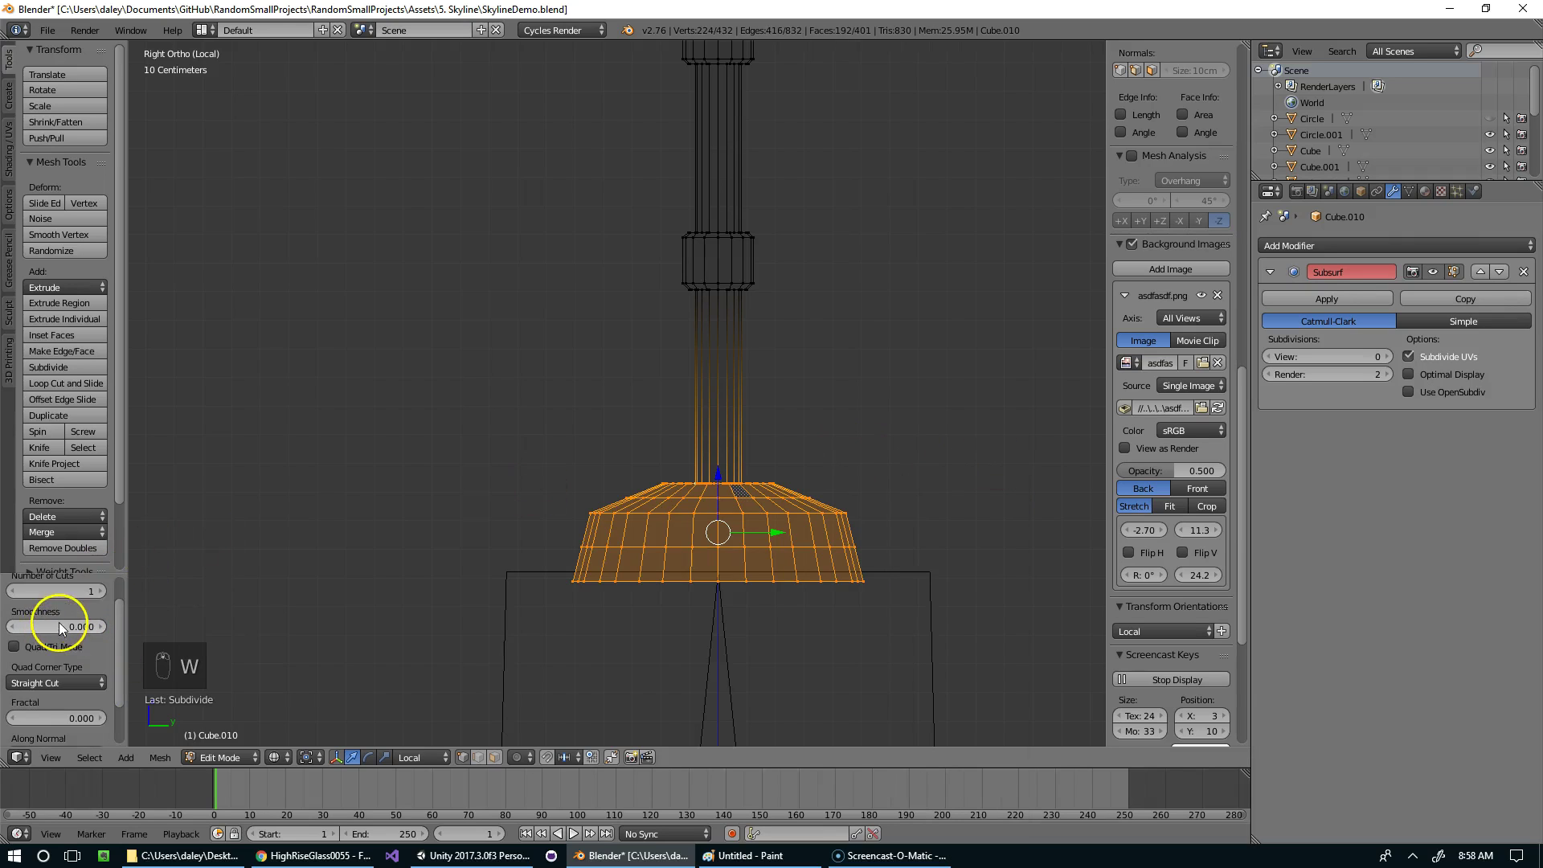
mouse_move(51, 624)
left_mouse_down()
mouse_move(132, 625)
mouse_move(35, 619)
left_mouse_up()
Step: Return to solid shading, remove the spire's Subsurf modifier and leave Edit Mode
middle_click_drag(482, 595, 592, 568)
key("Tab")
key("Tab")
key("z")
middle_click_drag(828, 463, 672, 465)
left_click(1524, 273)
key("Tab")
scroll(816, 356, "down", 2)
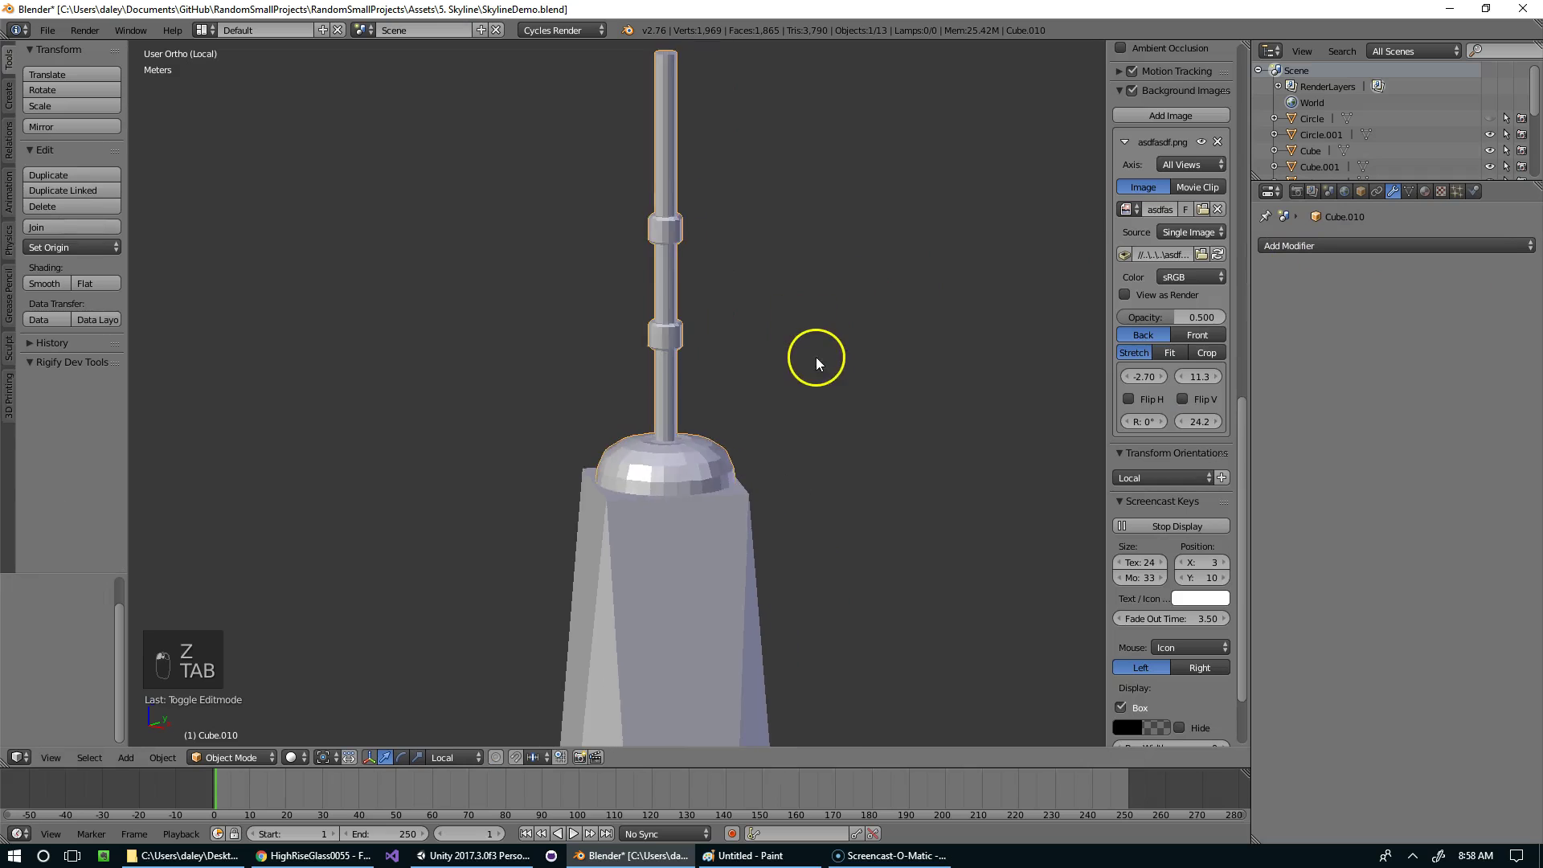
Step: Join the spire and its dome with the glass tower into a single object, with the tower as the active object
scroll(846, 350, "down", 1)
right_click(669, 518)
scroll(671, 483, "up", 4)
key("Tab")
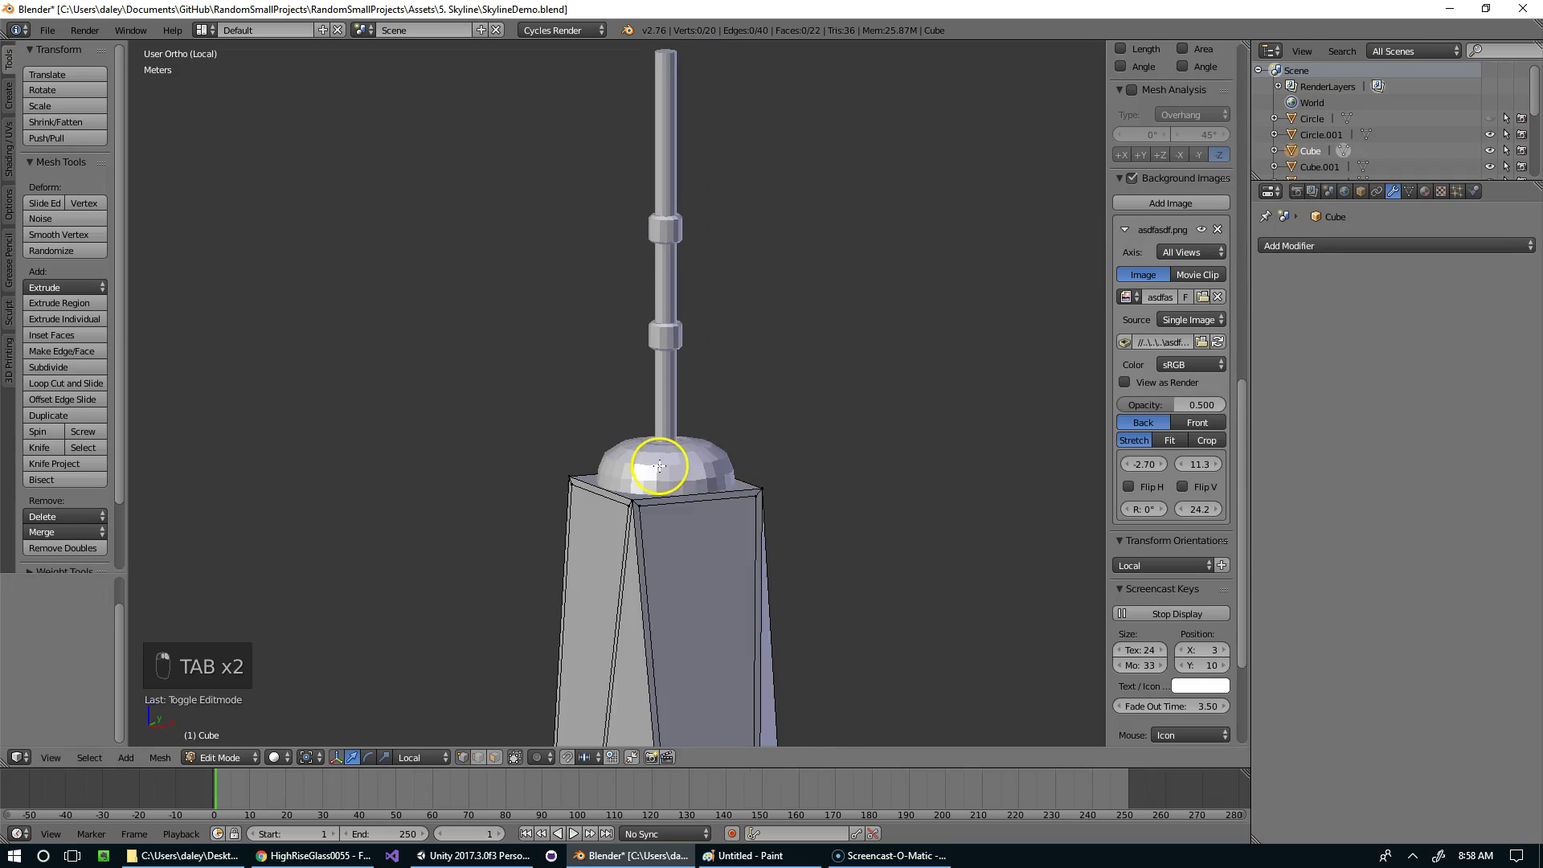
key("Tab")
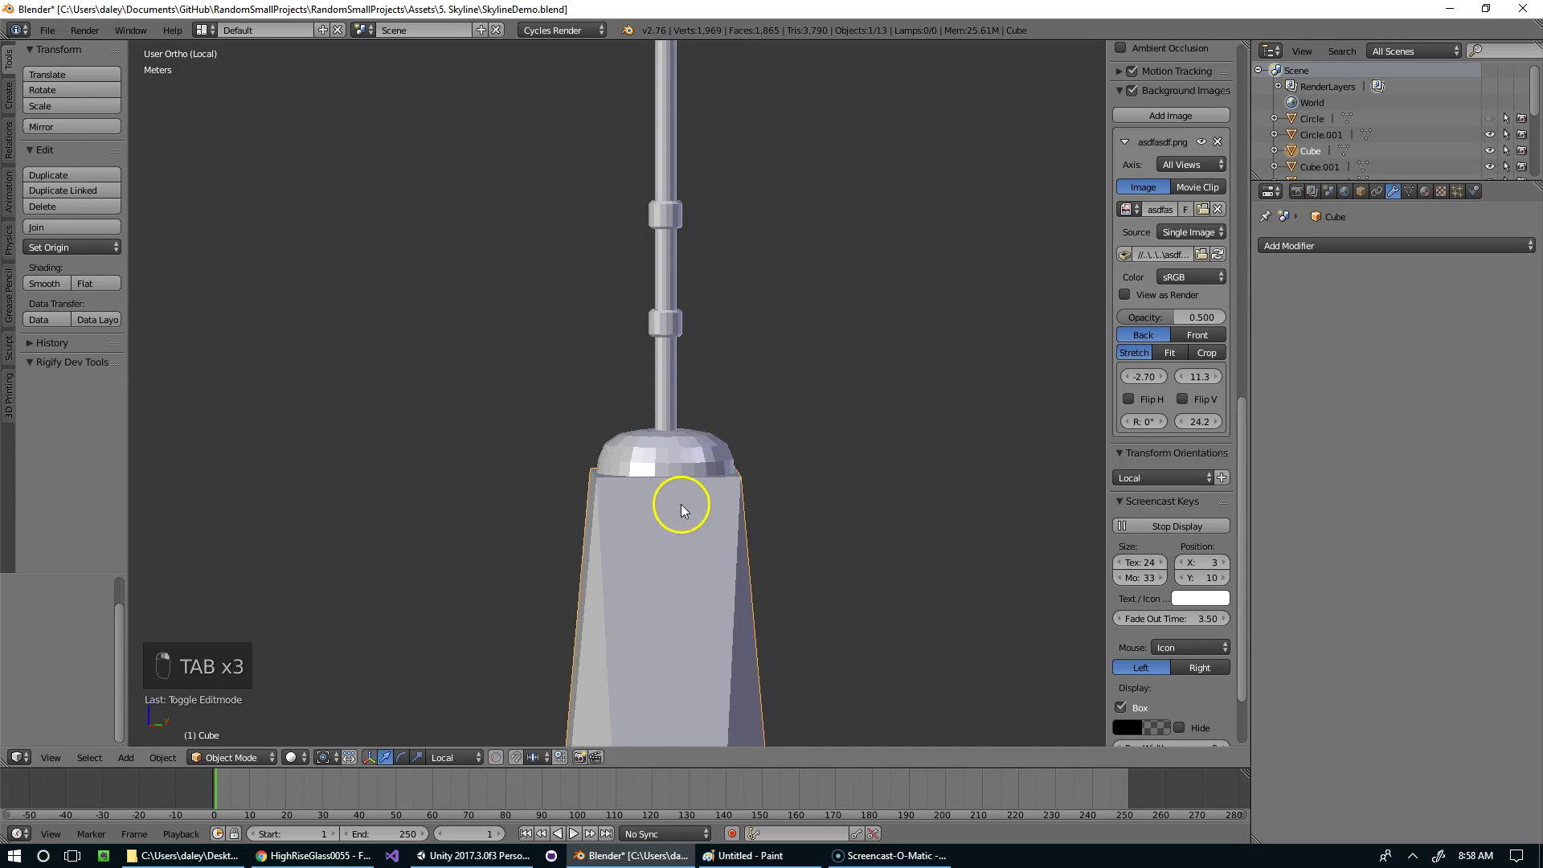
middle_click_drag(684, 503, 784, 500)
right_click(691, 428)
right_click(687, 509)
right_click(654, 438, "shift")
right_click(669, 512, "shift")
key("ctrl+j")
key("Tab")
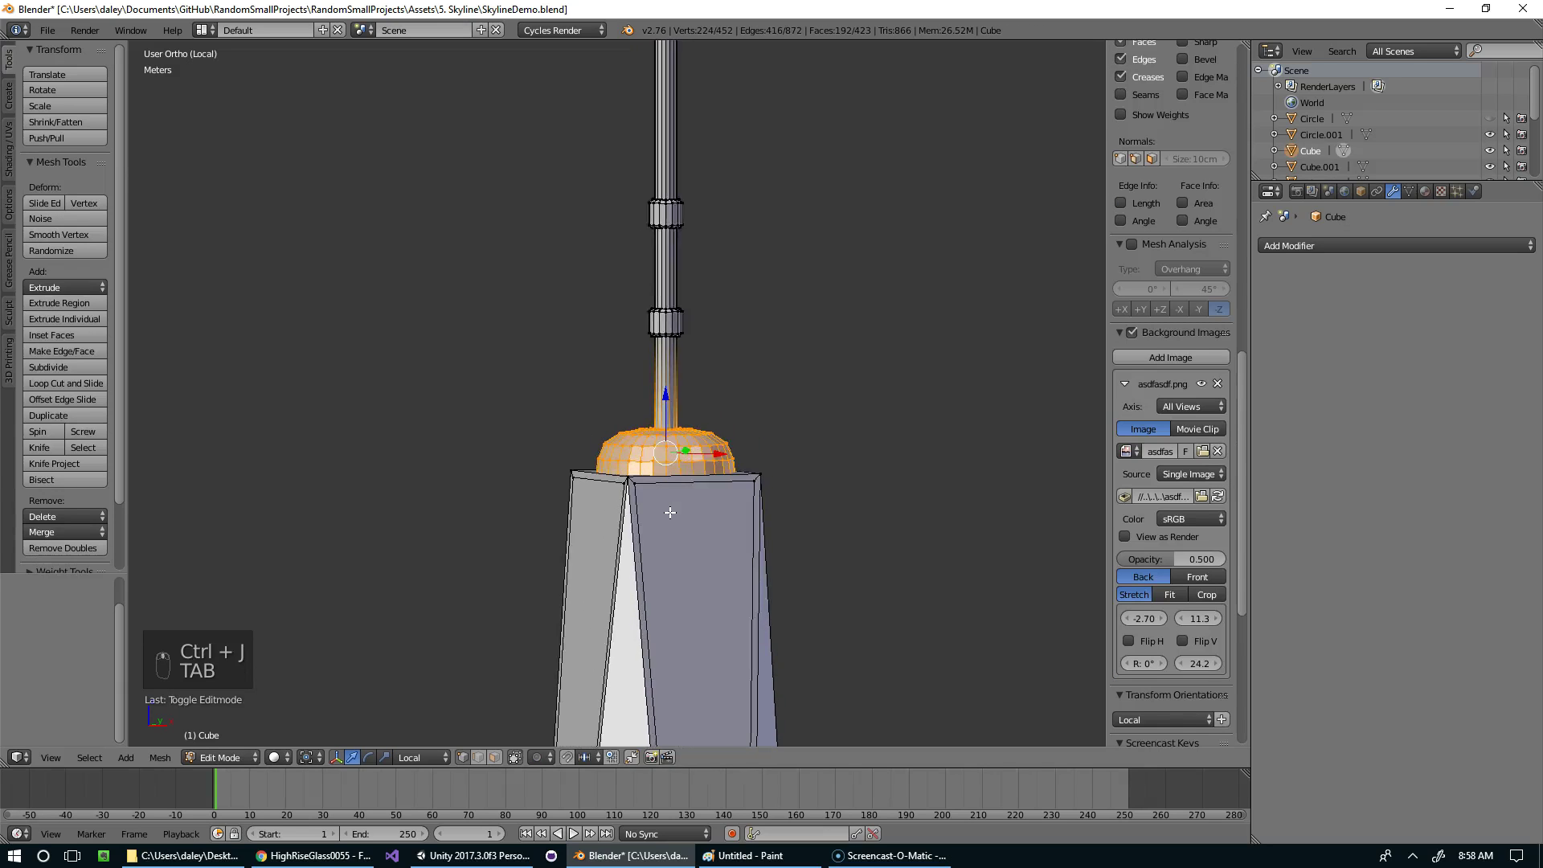
key("Tab")
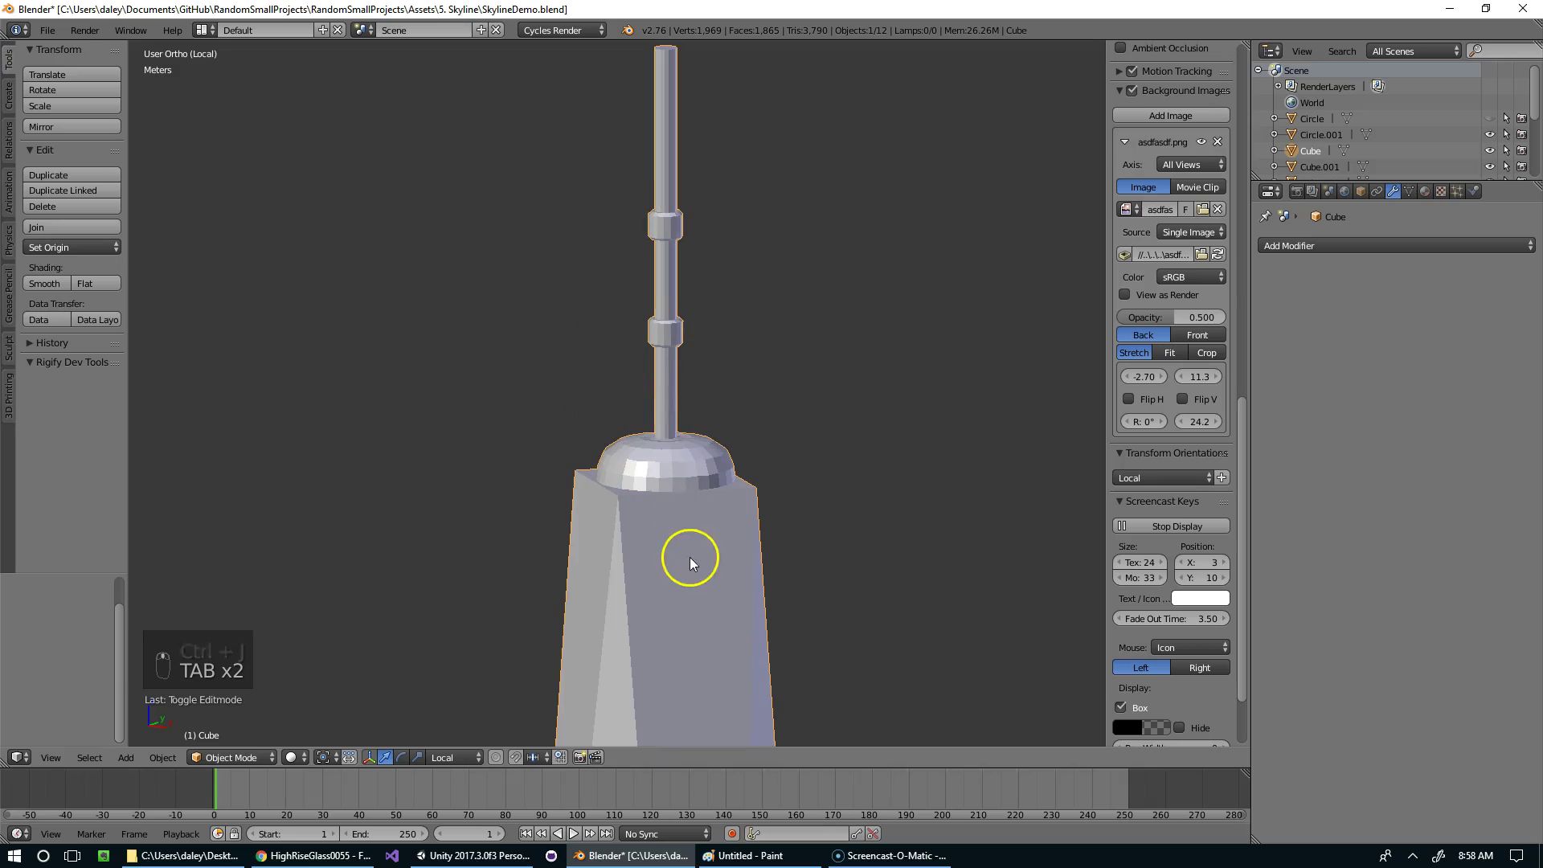
Step: Check the joined mesh in Edit Mode, save SkylineDemo.blend and switch to Unity to view the reimported tower
key("Tab")
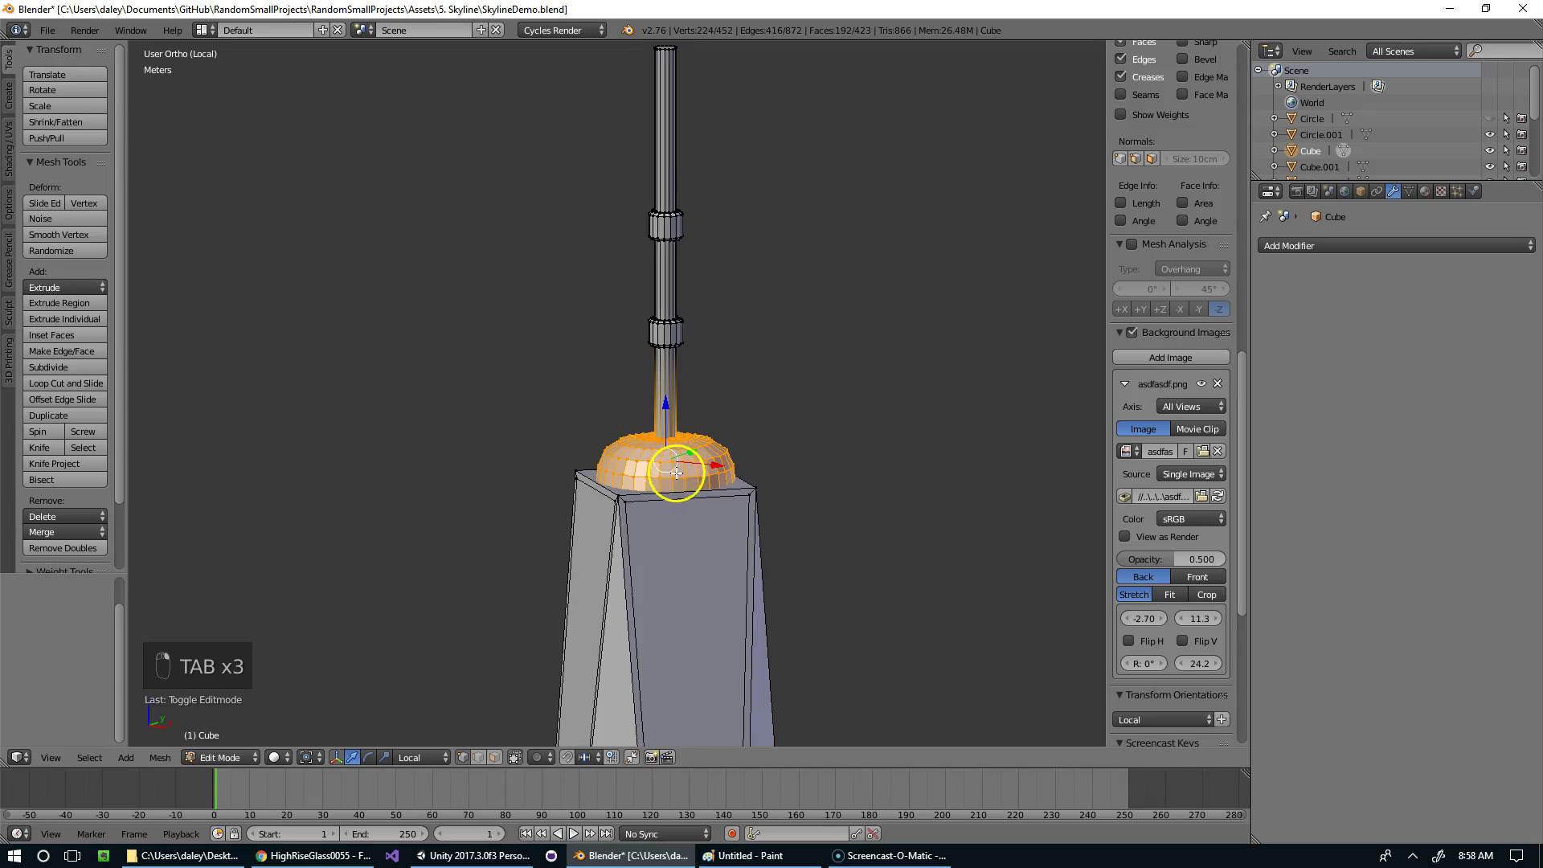
scroll(683, 479, "up", 2)
right_click(669, 466)
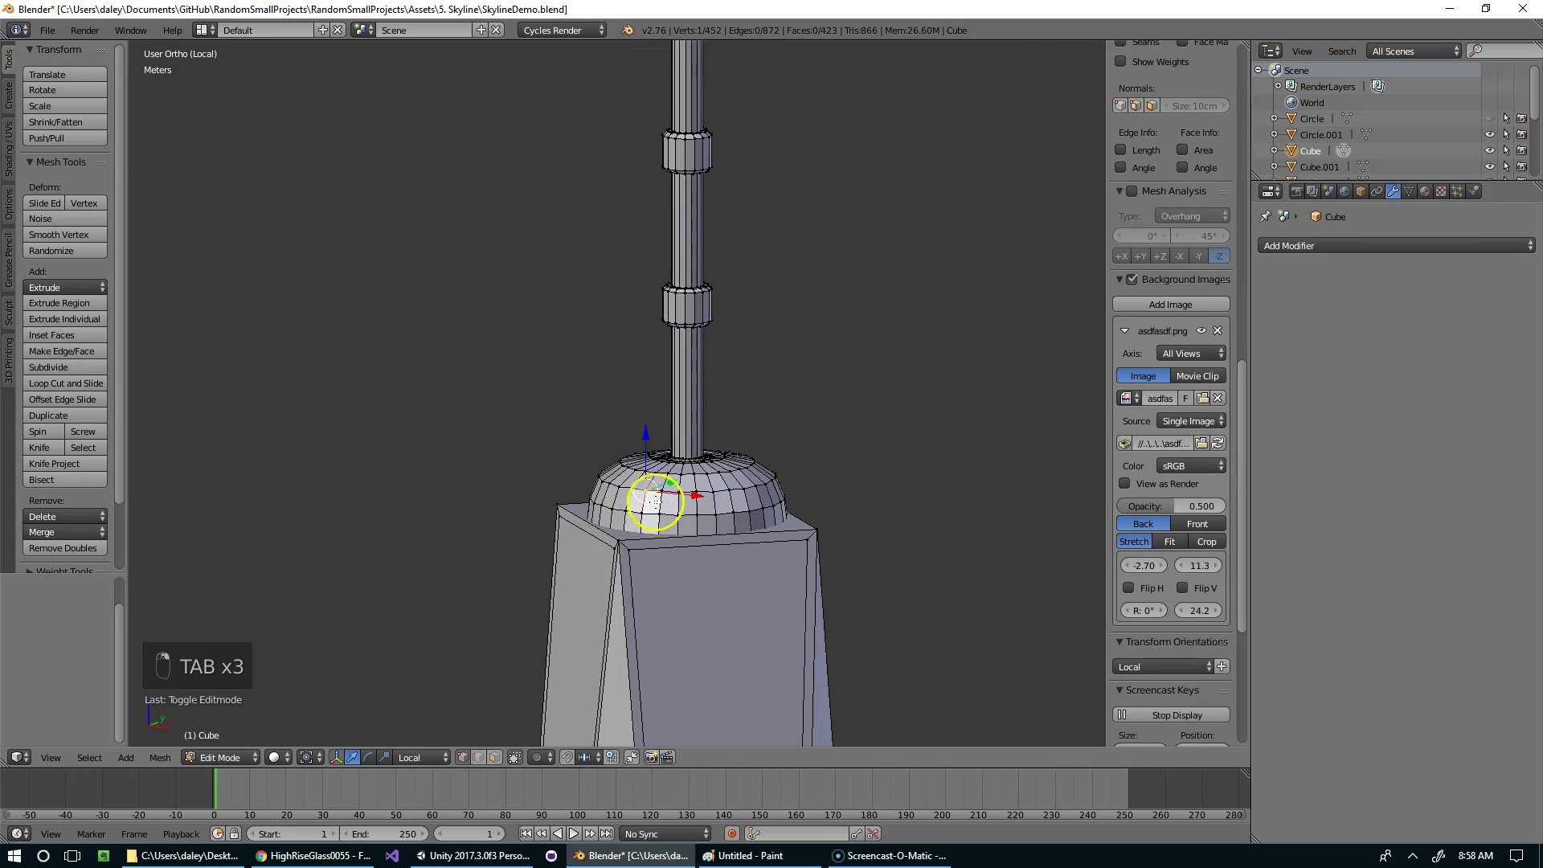
key("ctrl+s")
left_click(472, 855)
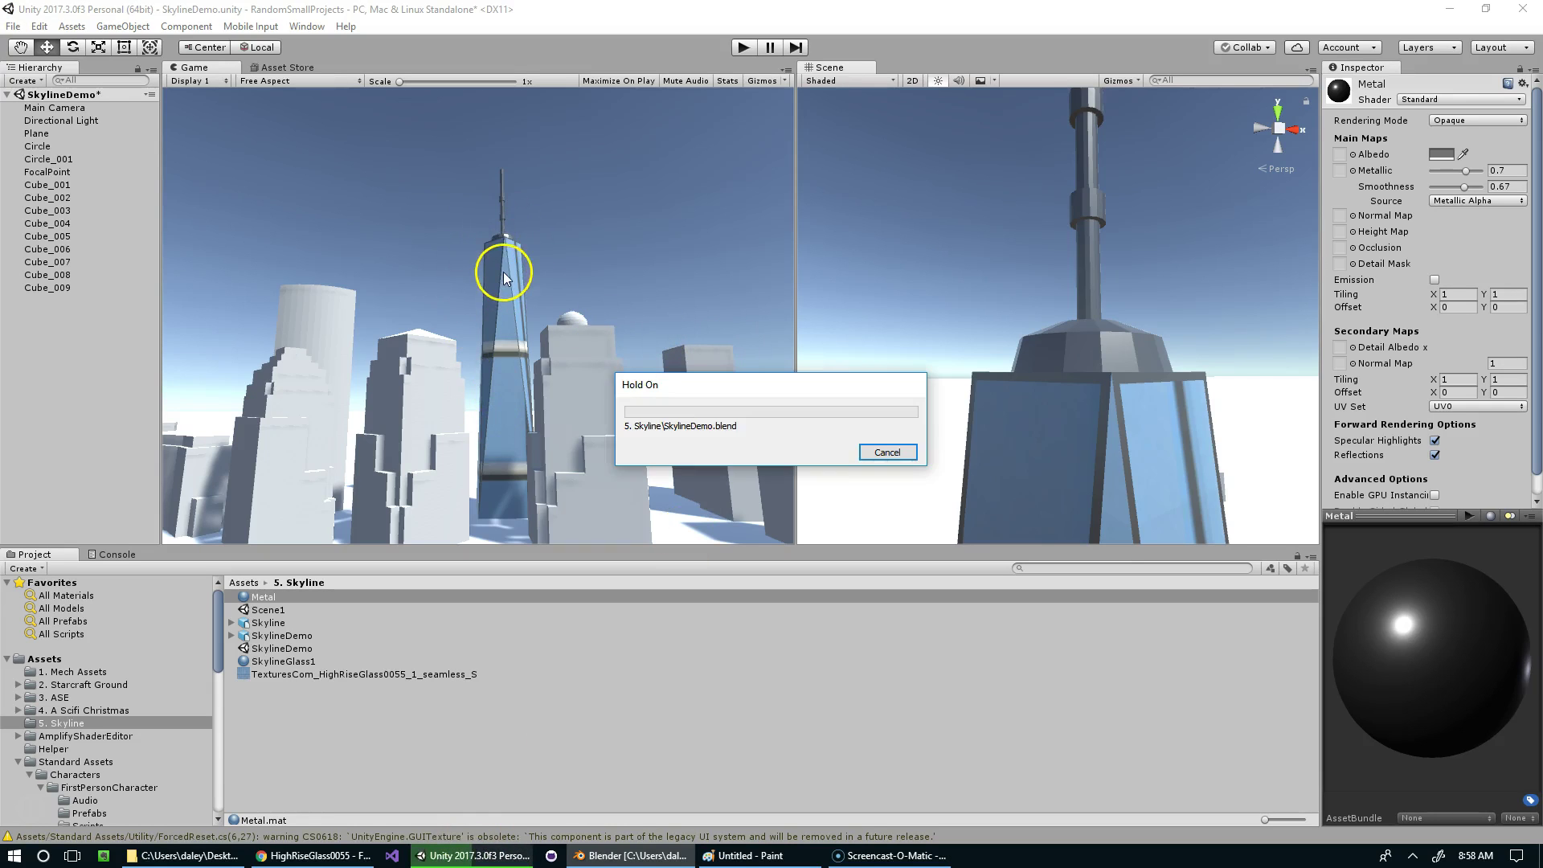
scroll(1062, 368, "down", 5)
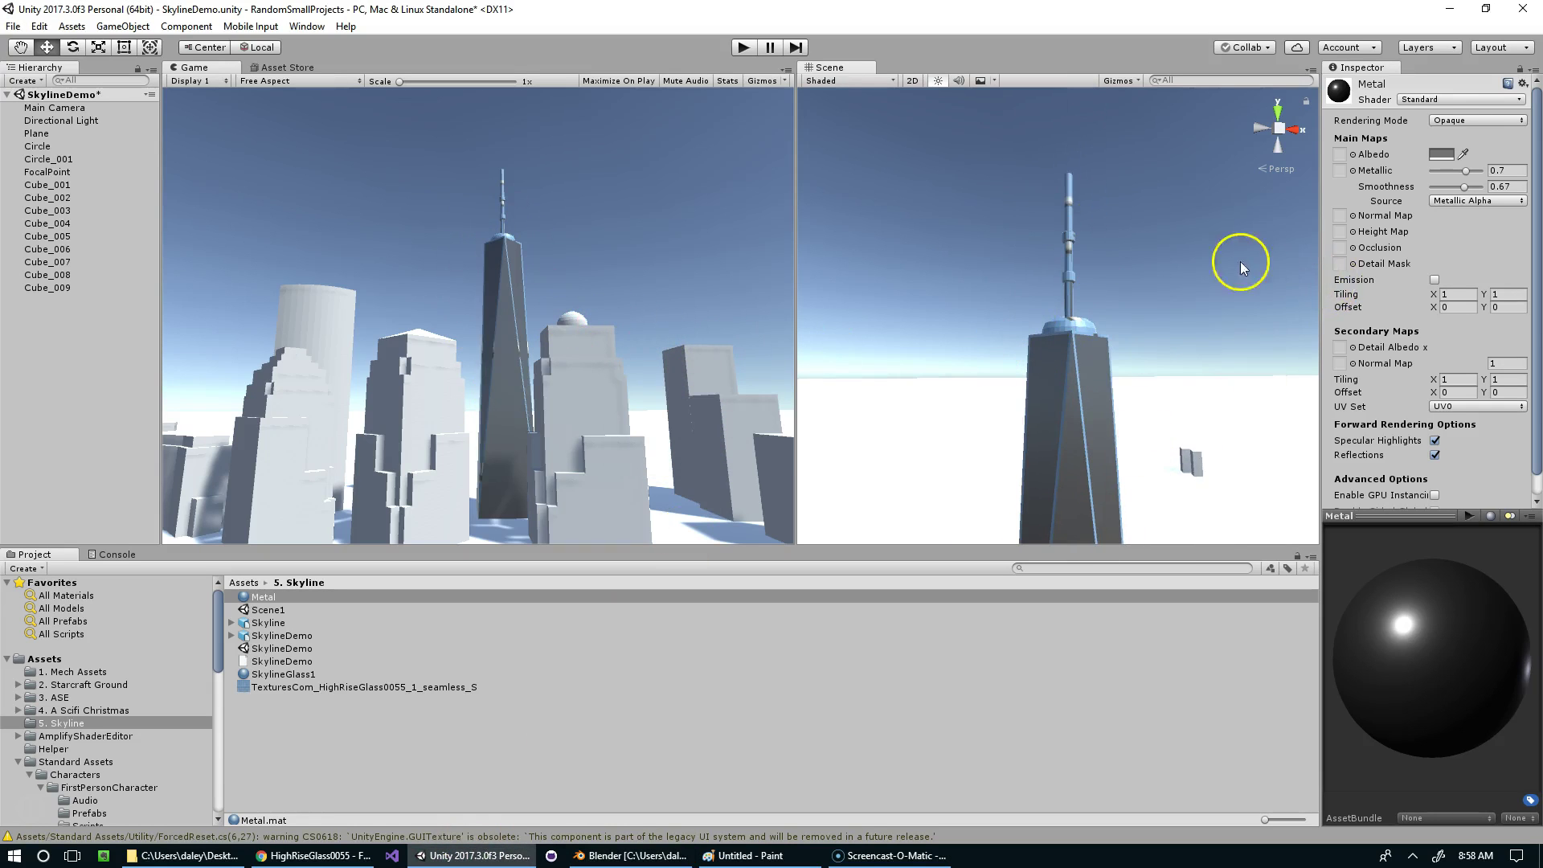
scroll(1443, 185, "down", 1)
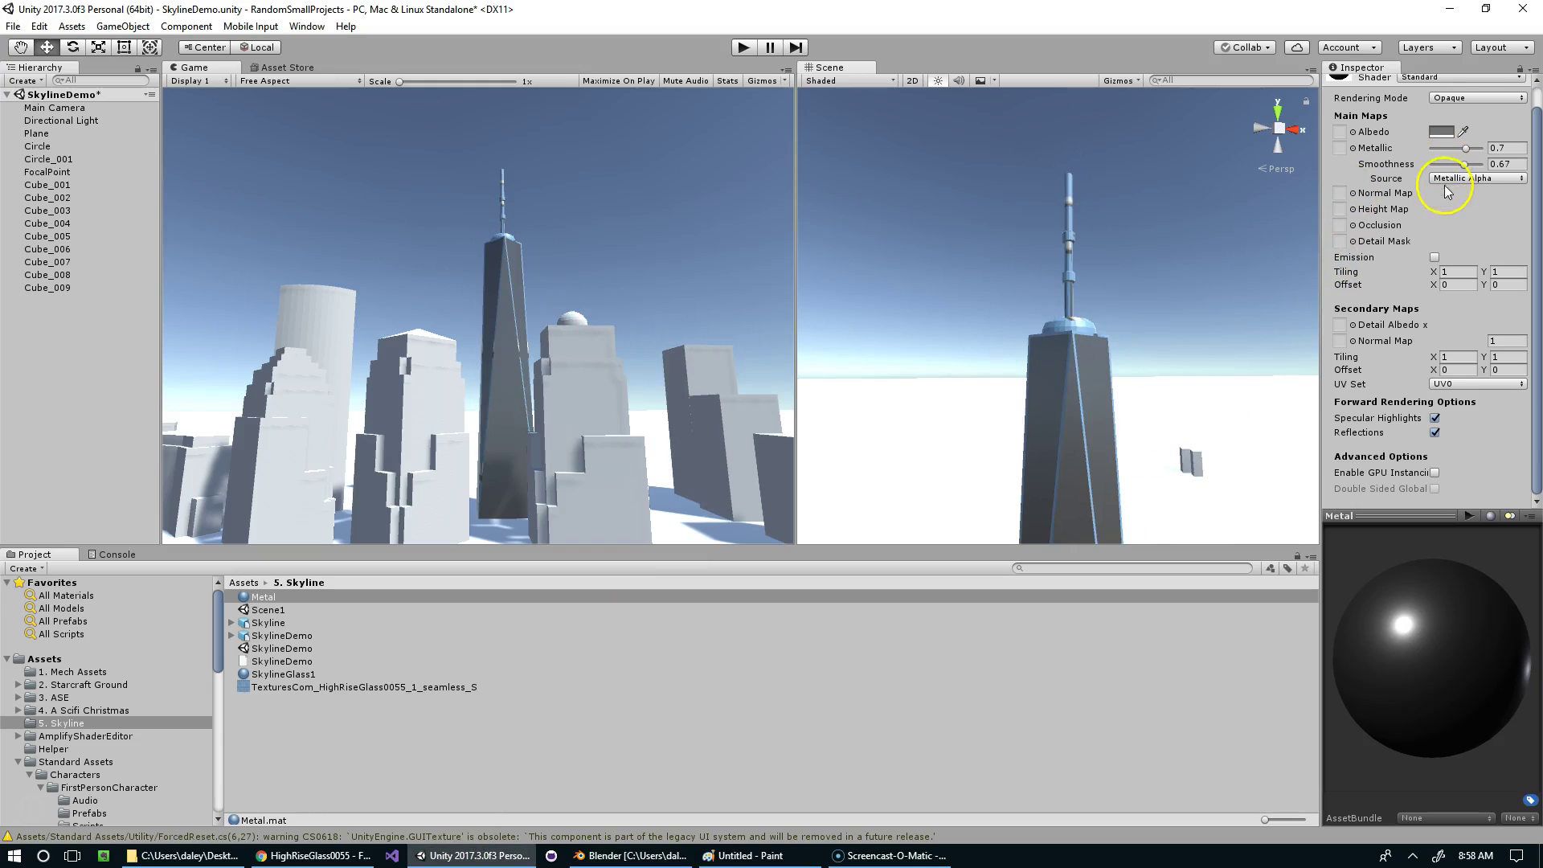
Step: Select FocalPoint and assign the SkylineGlass1 material to Element 1 and the Metal material to Element 0
left_click(64, 108)
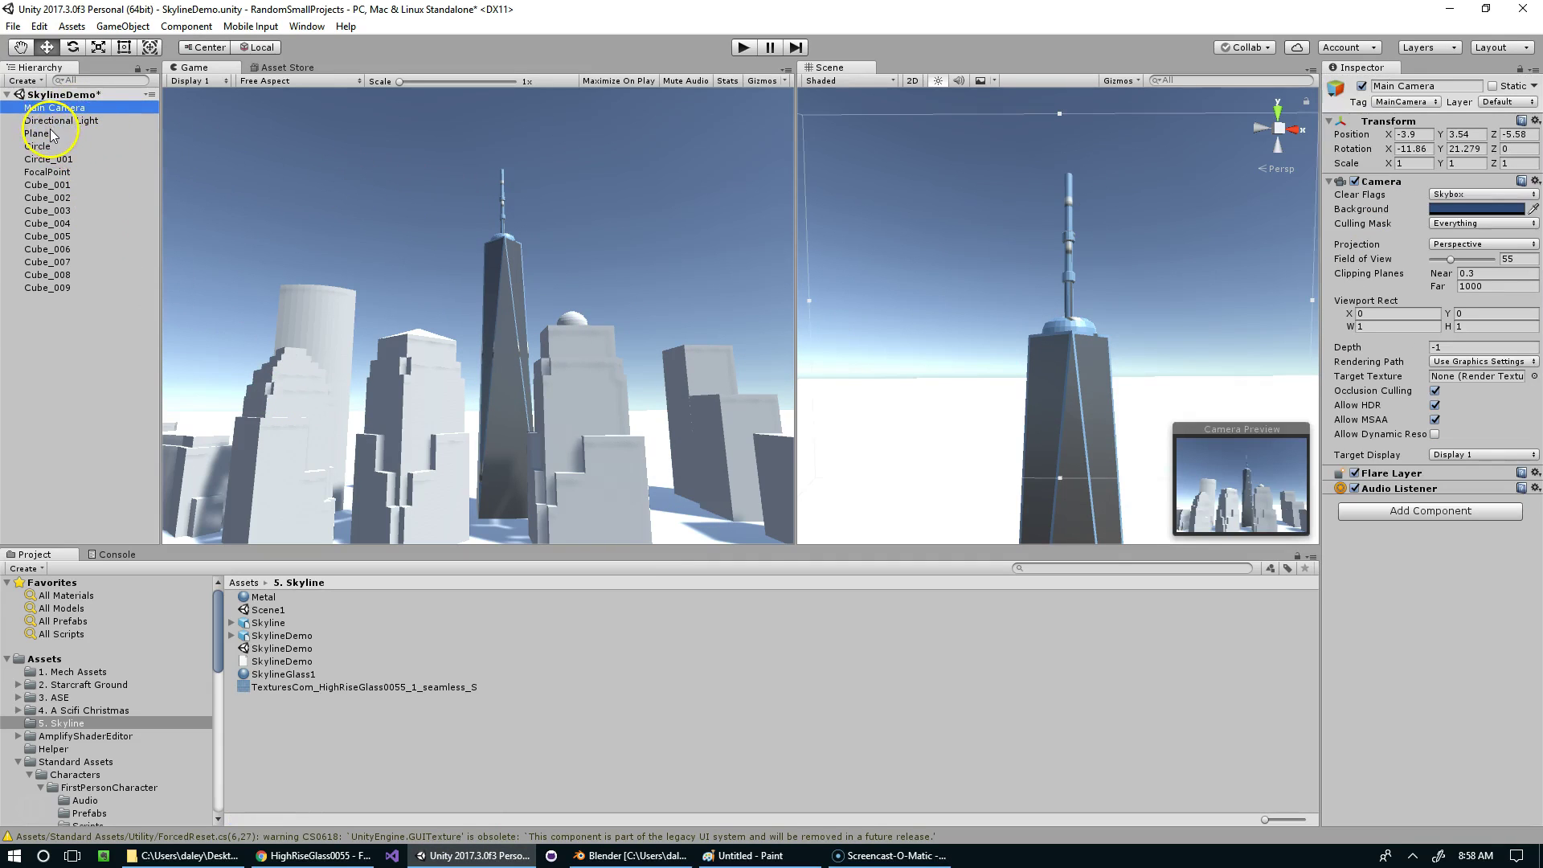
left_click(50, 134)
left_click(50, 147)
left_click(57, 173)
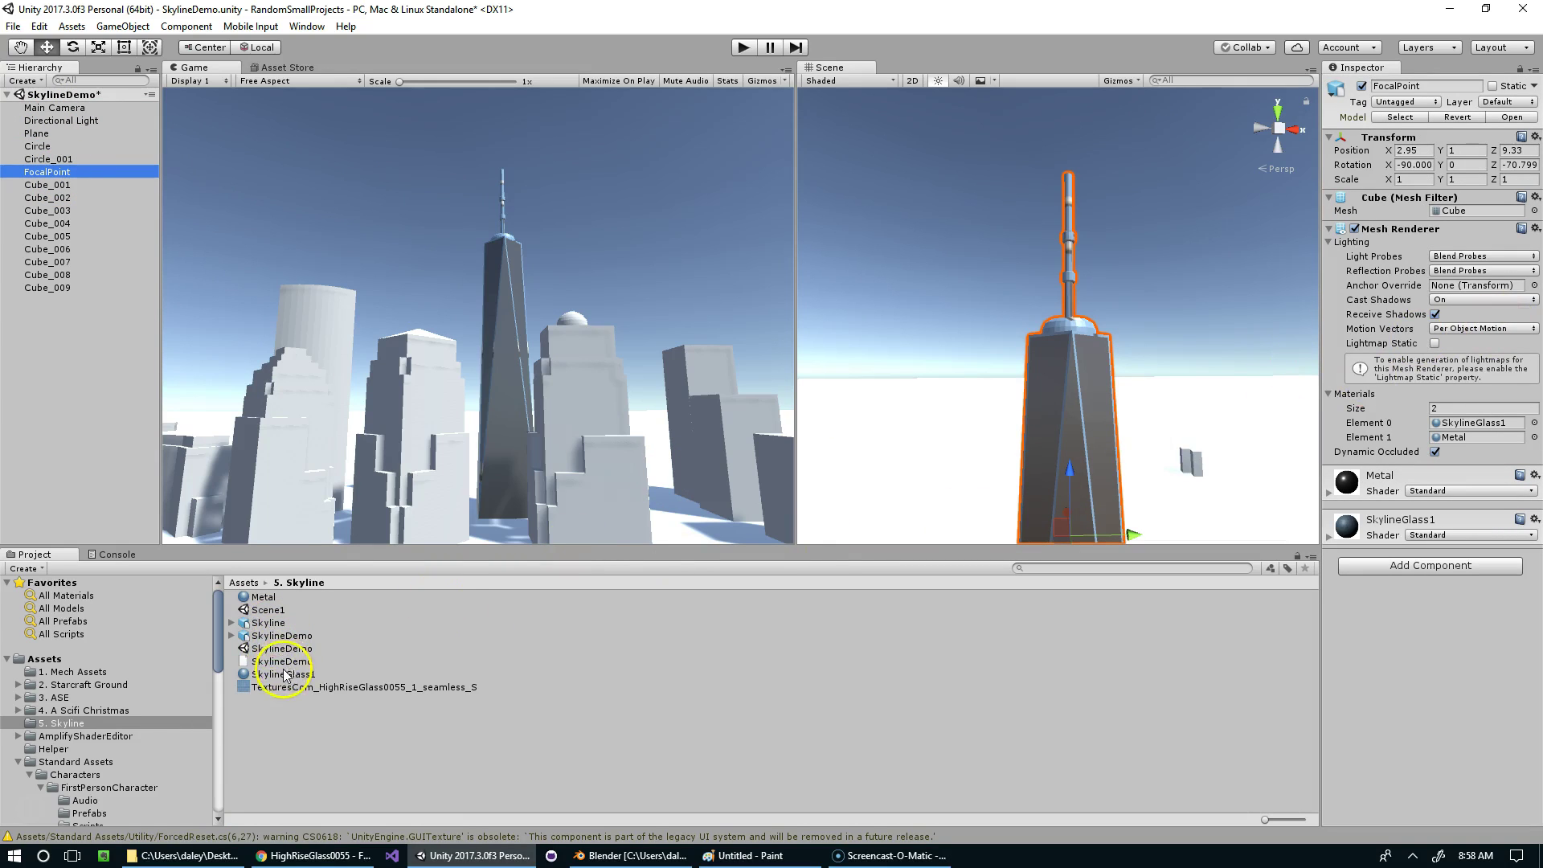
left_click_drag(273, 675, 1454, 438)
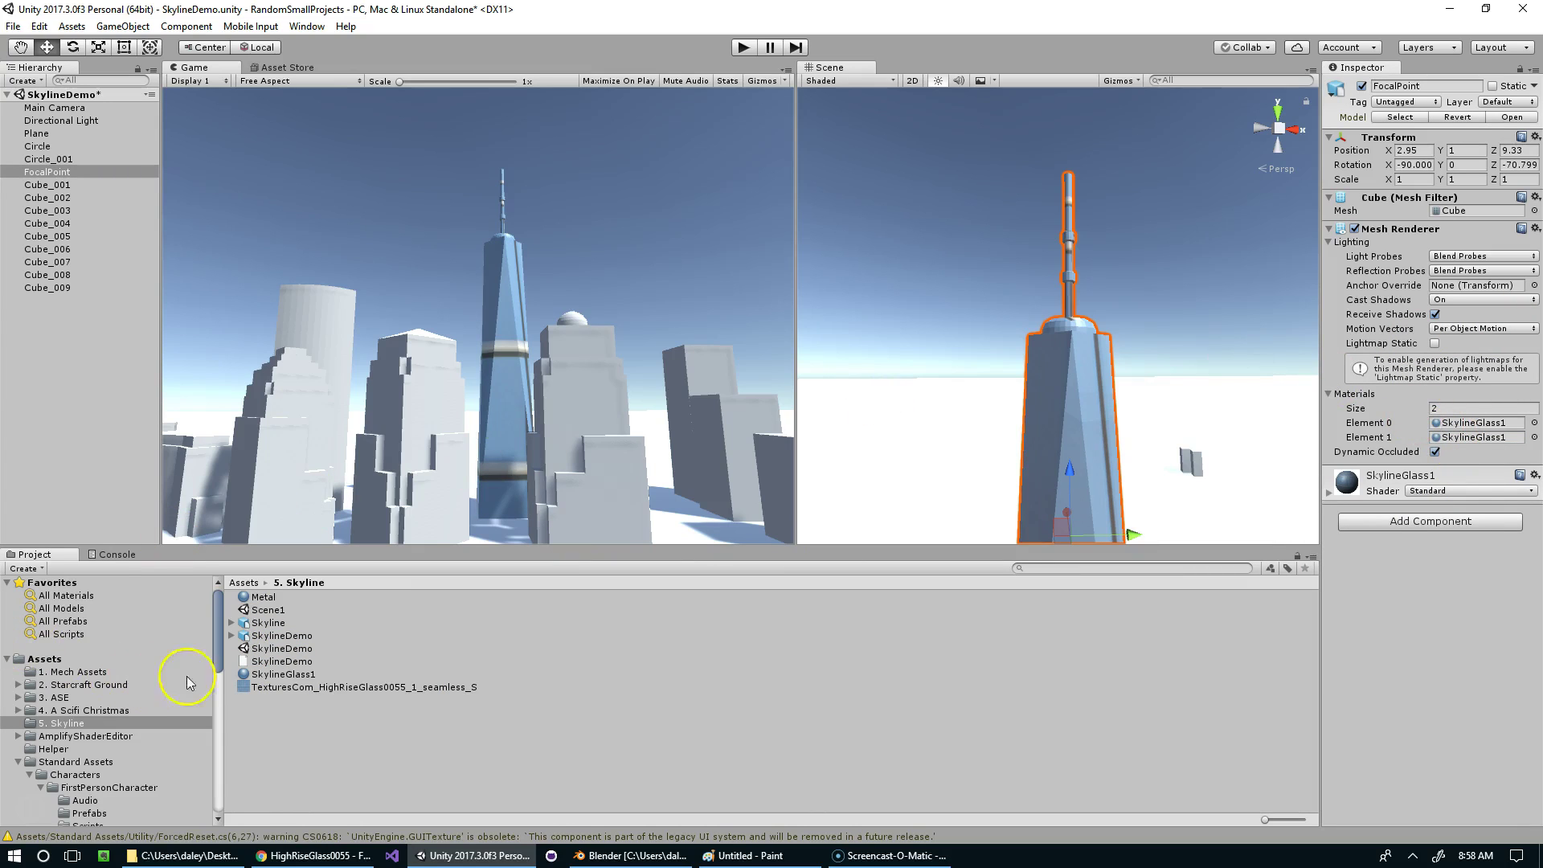
left_click_drag(262, 596, 1492, 424)
left_click_drag(1129, 262, 1040, 223, "alt")
Step: Set the SkylineGlass1 material's main map tiling to 20 in X and 20 in Y, and inspect the tower's glass
left_click(1485, 438)
left_click(281, 674)
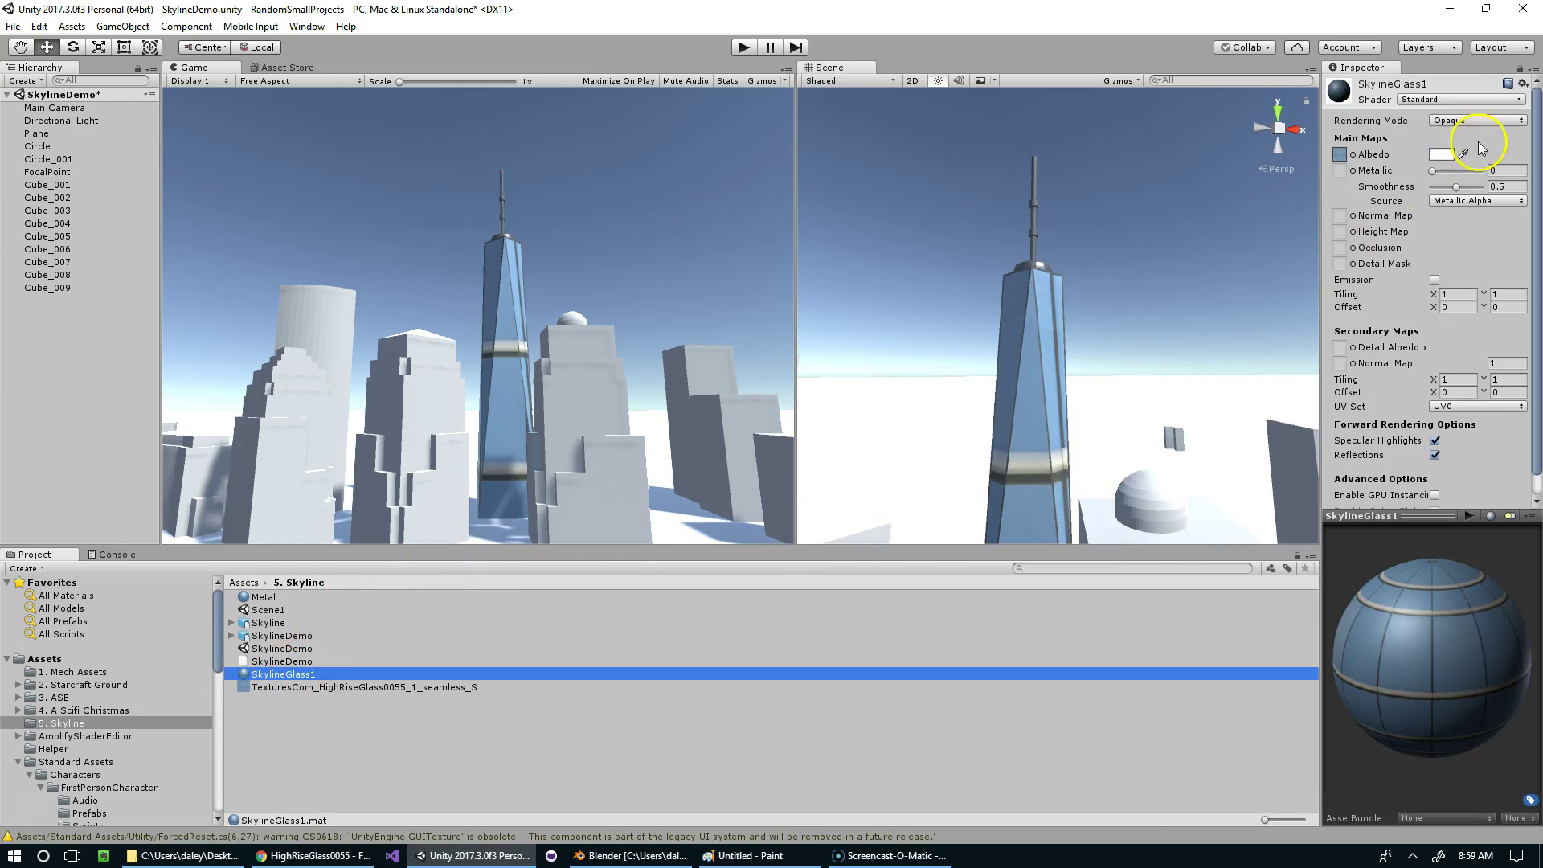
left_click(1455, 299)
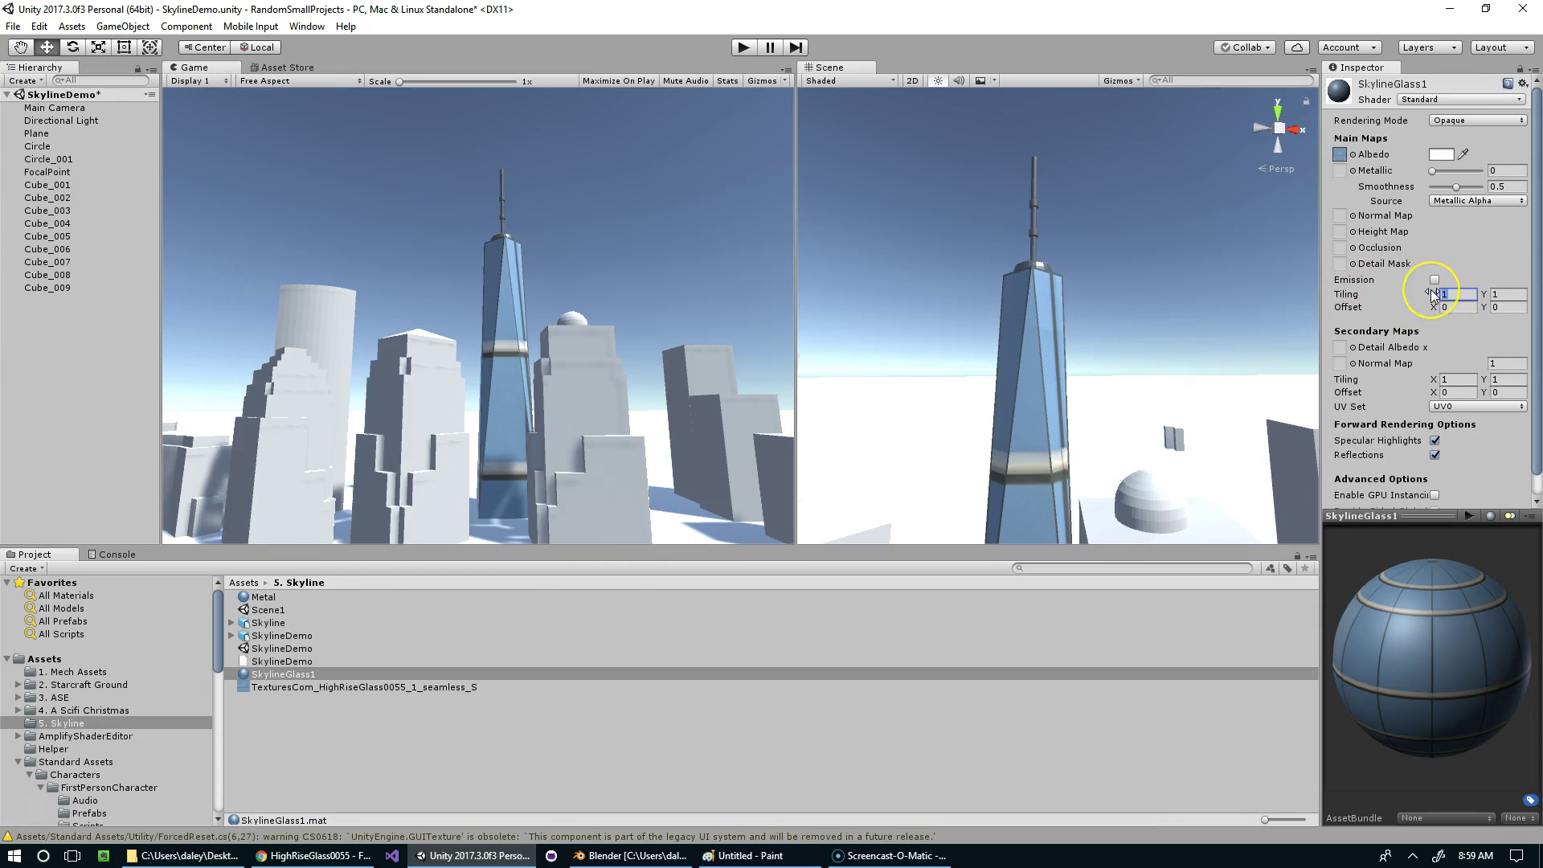
type("20")
key("Tab")
type("20")
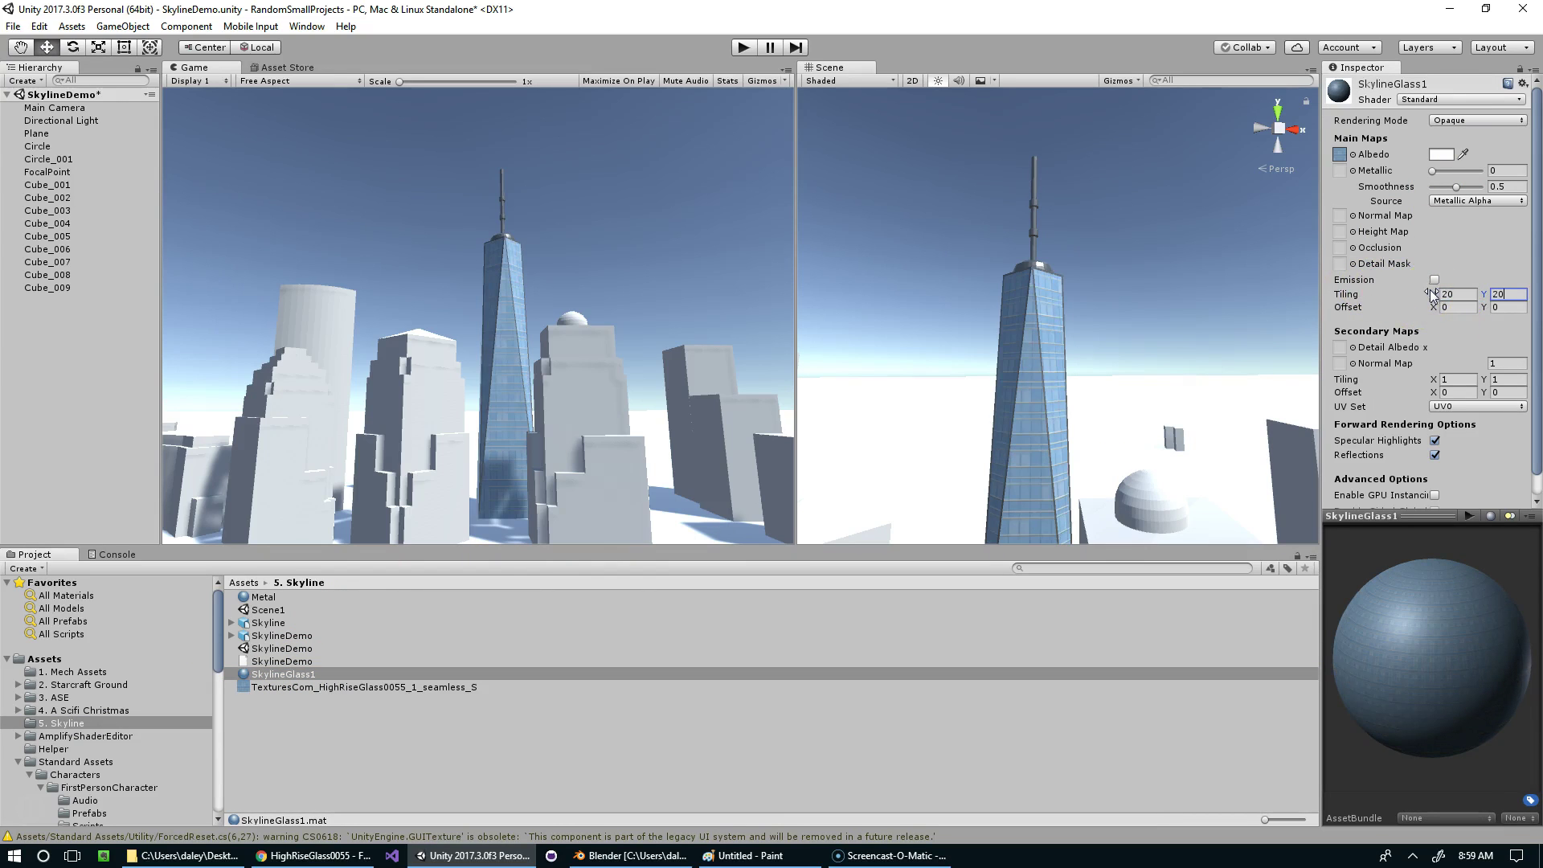
scroll(1126, 181, "up", 10)
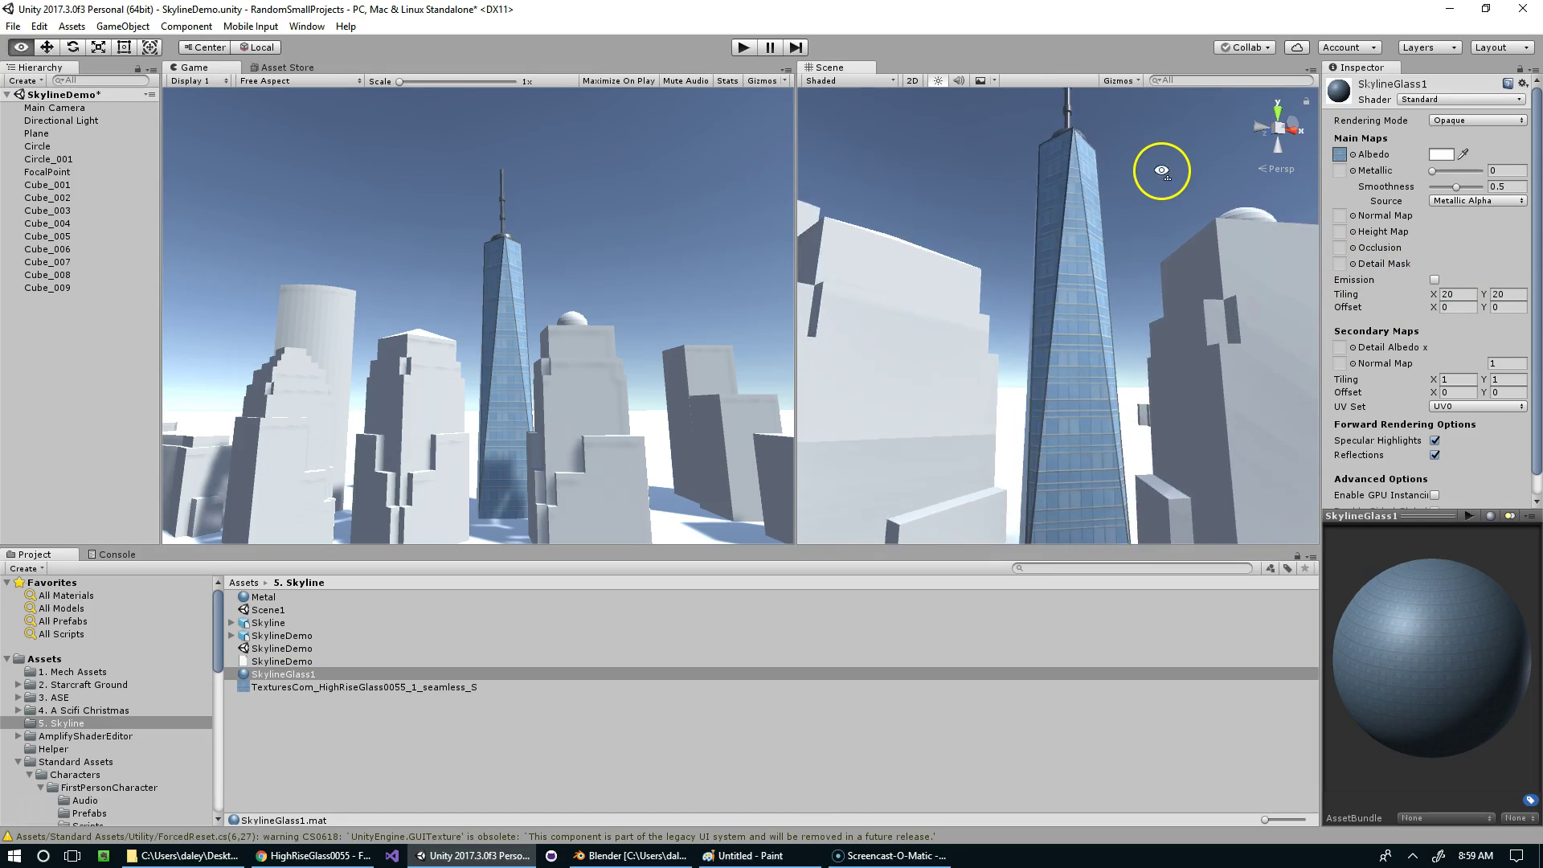
scroll(1160, 171, "down", 5)
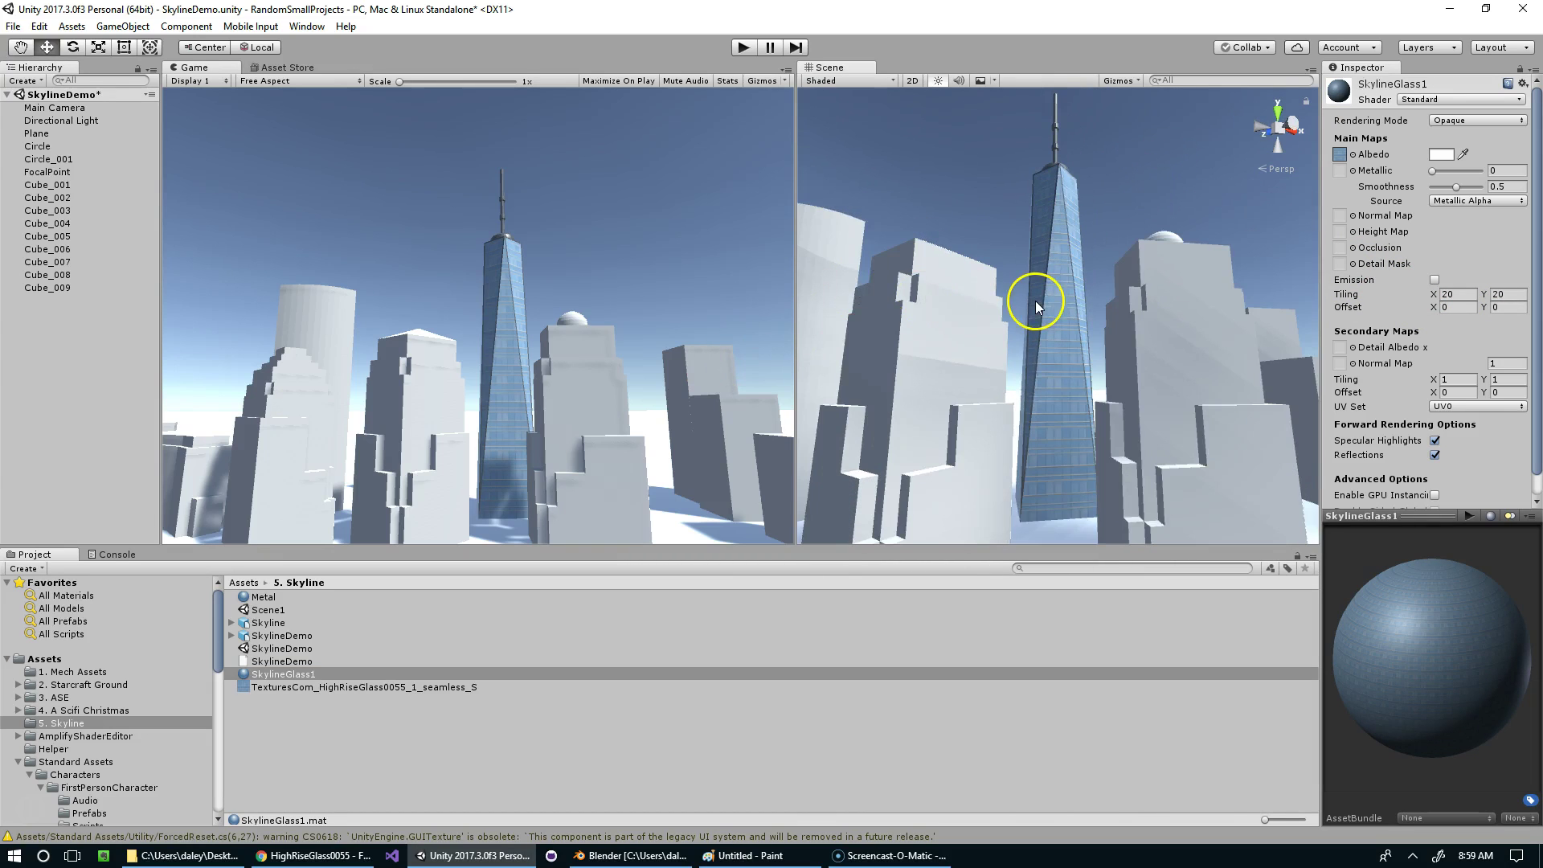
key("e")
right_click_drag(1036, 301, 1050, 303)
scroll(1050, 304, "up", 3)
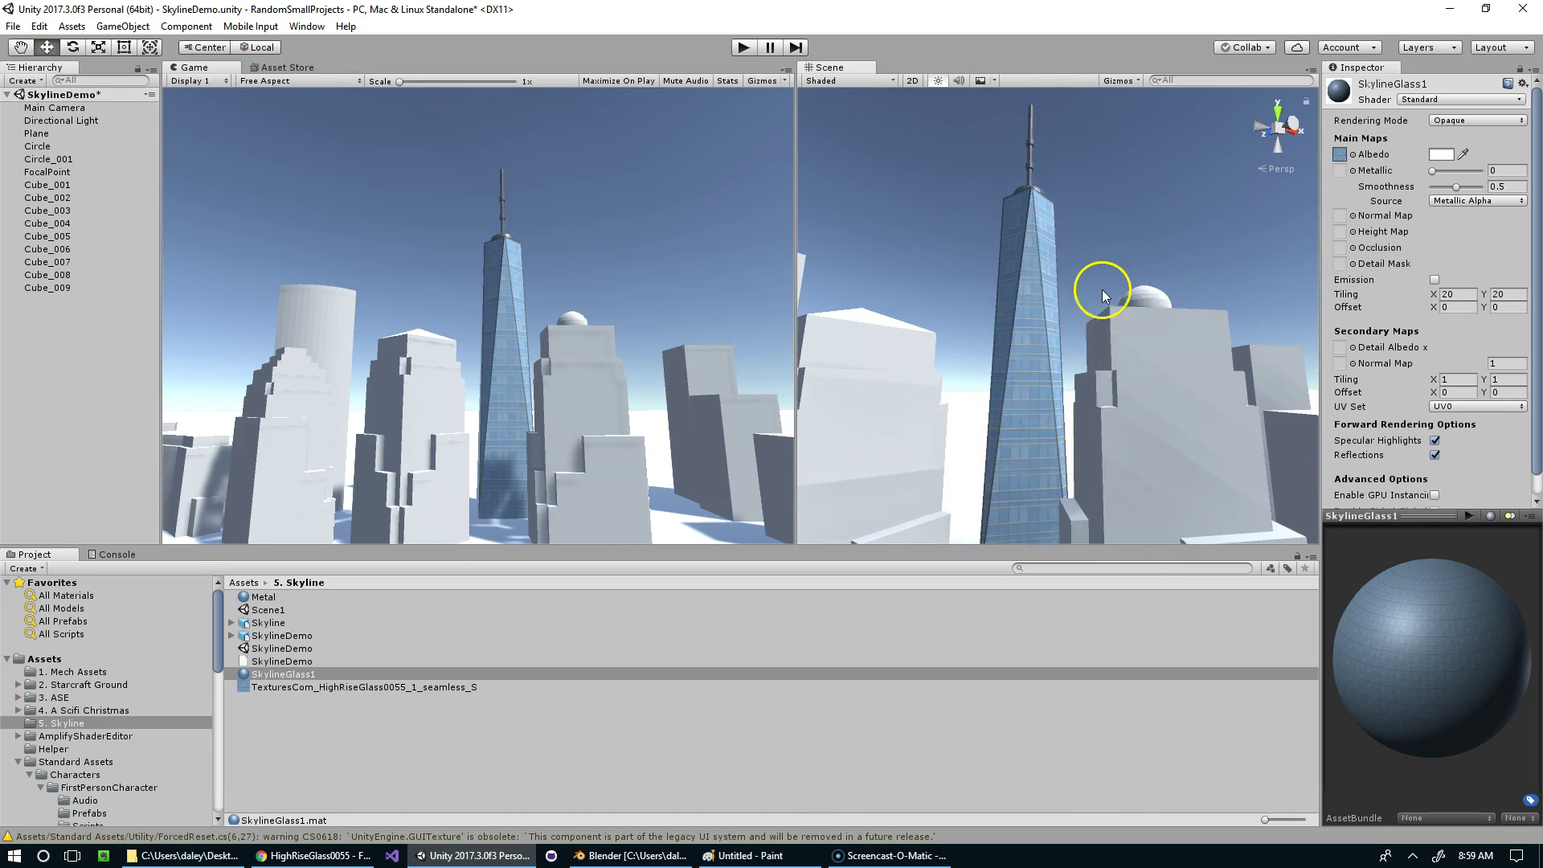
scroll(1102, 296, "up", 3)
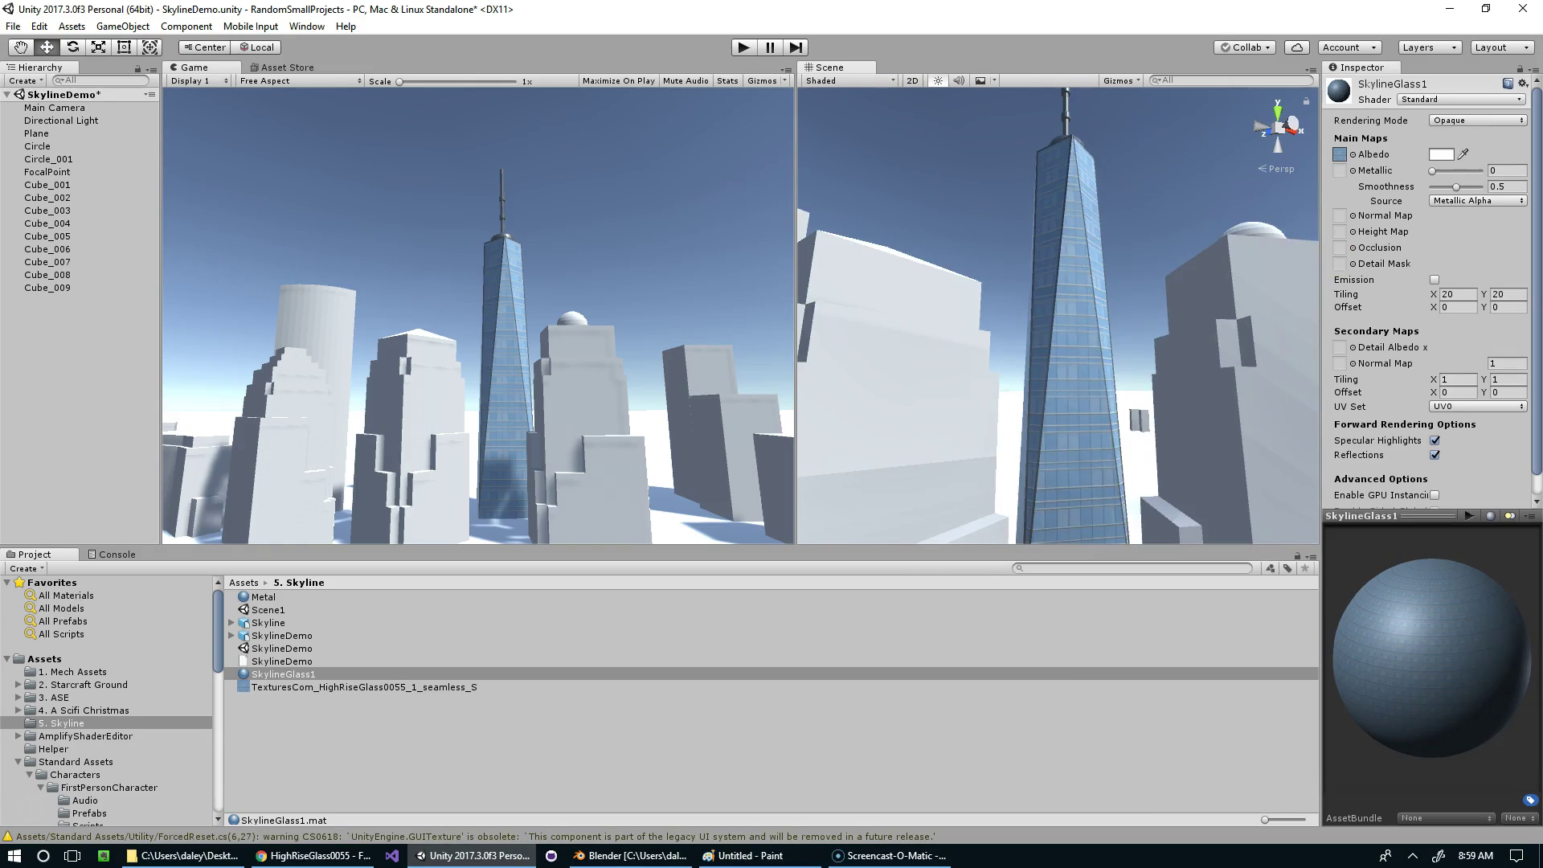
Step: Compare the tower with the reference photo in Paint, set SkylineGlass1's main tiling to 60 in X and Y, and inspect the glass
mouse_move(1542, 100)
left_mouse_down()
mouse_move(1233, 128)
mouse_move(1106, 114)
left_mouse_up()
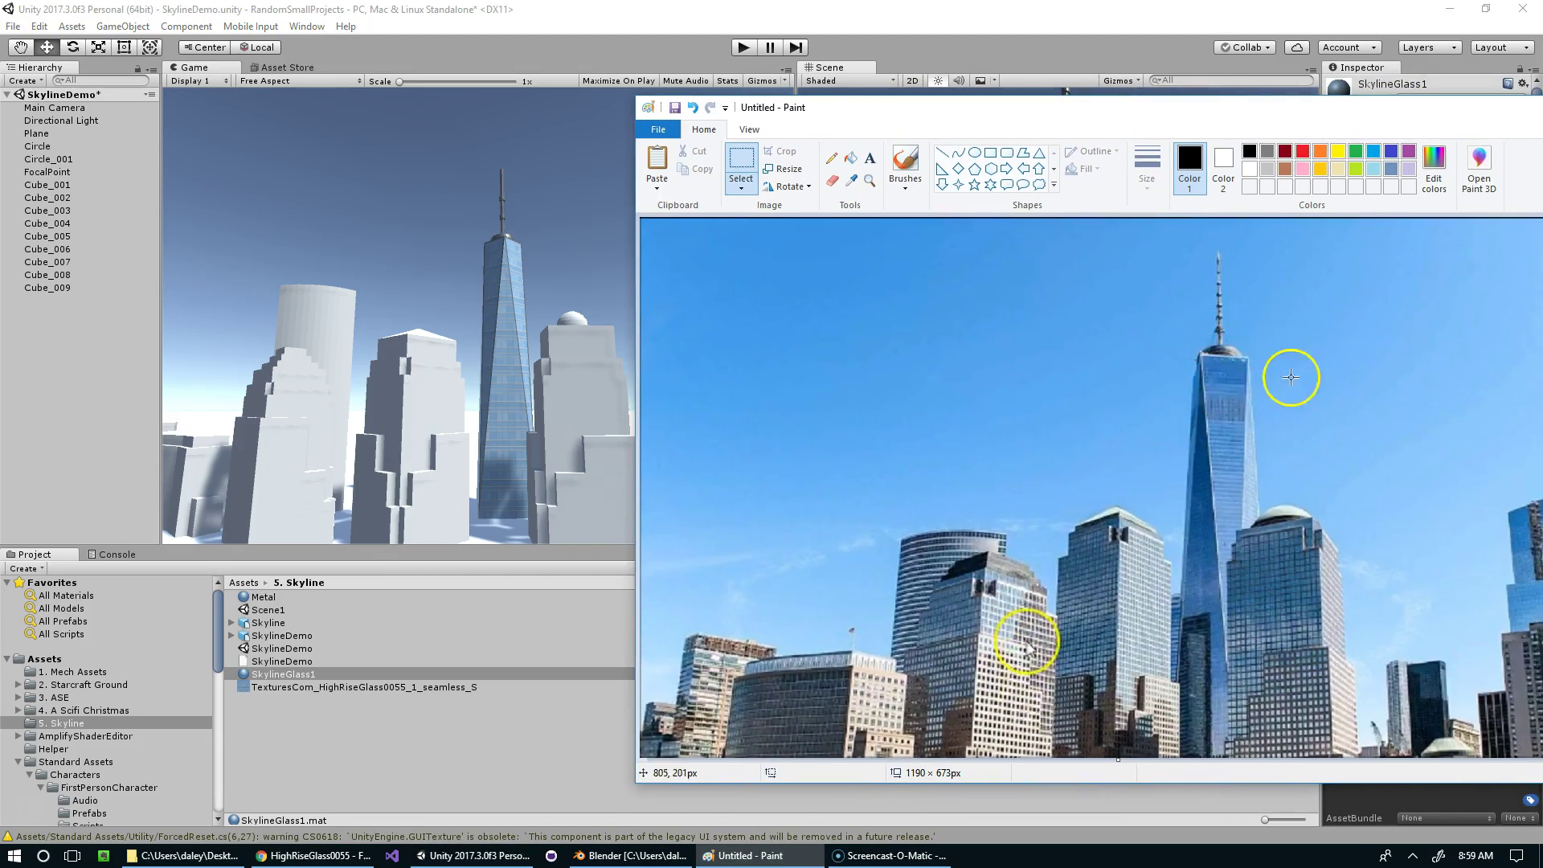
key("alt+Tab")
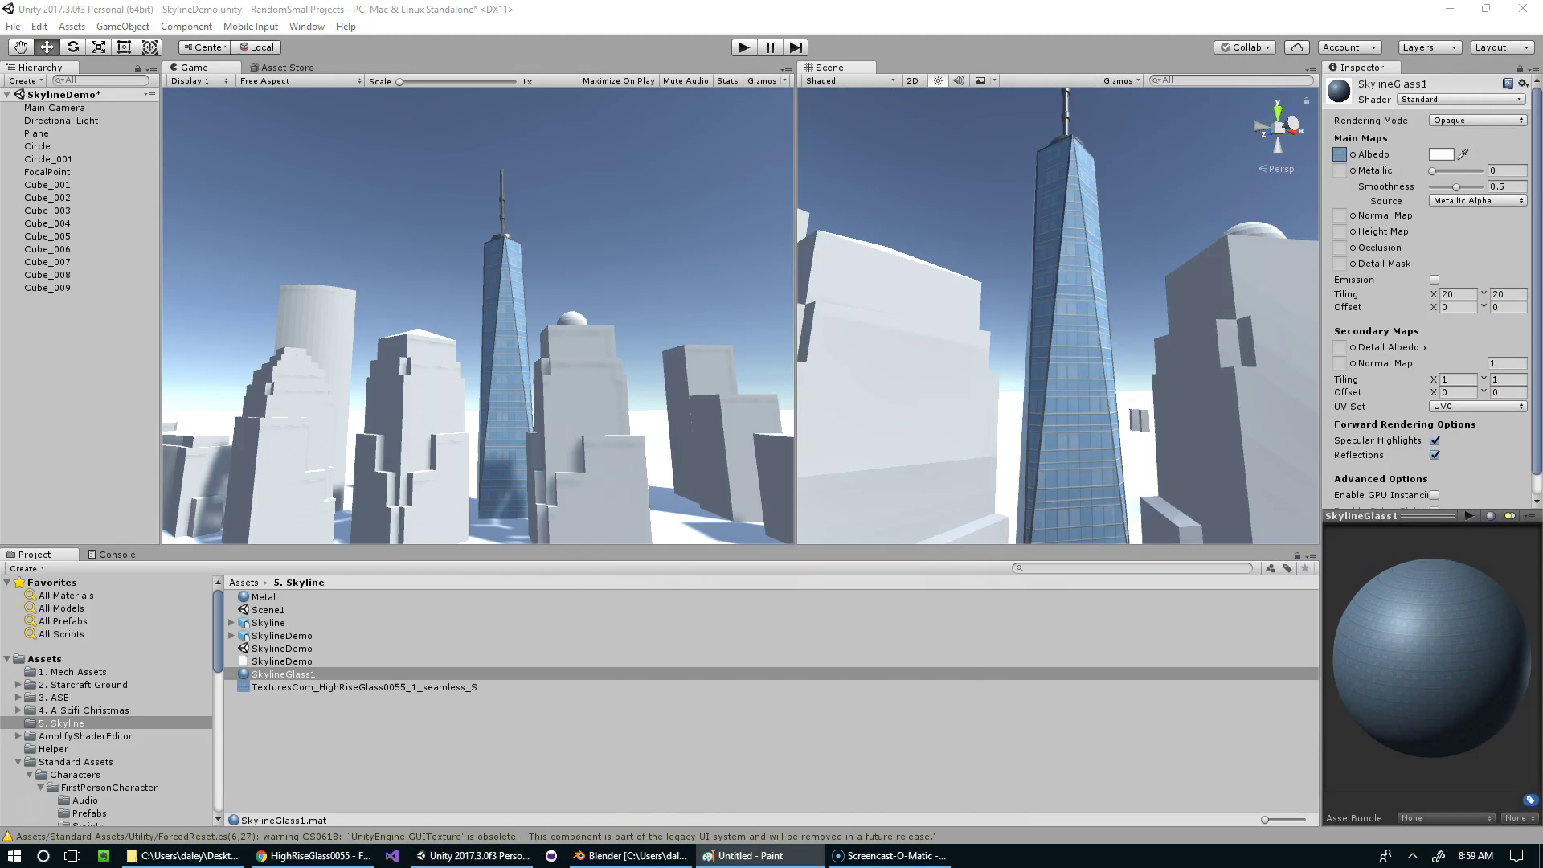
left_click(1451, 296)
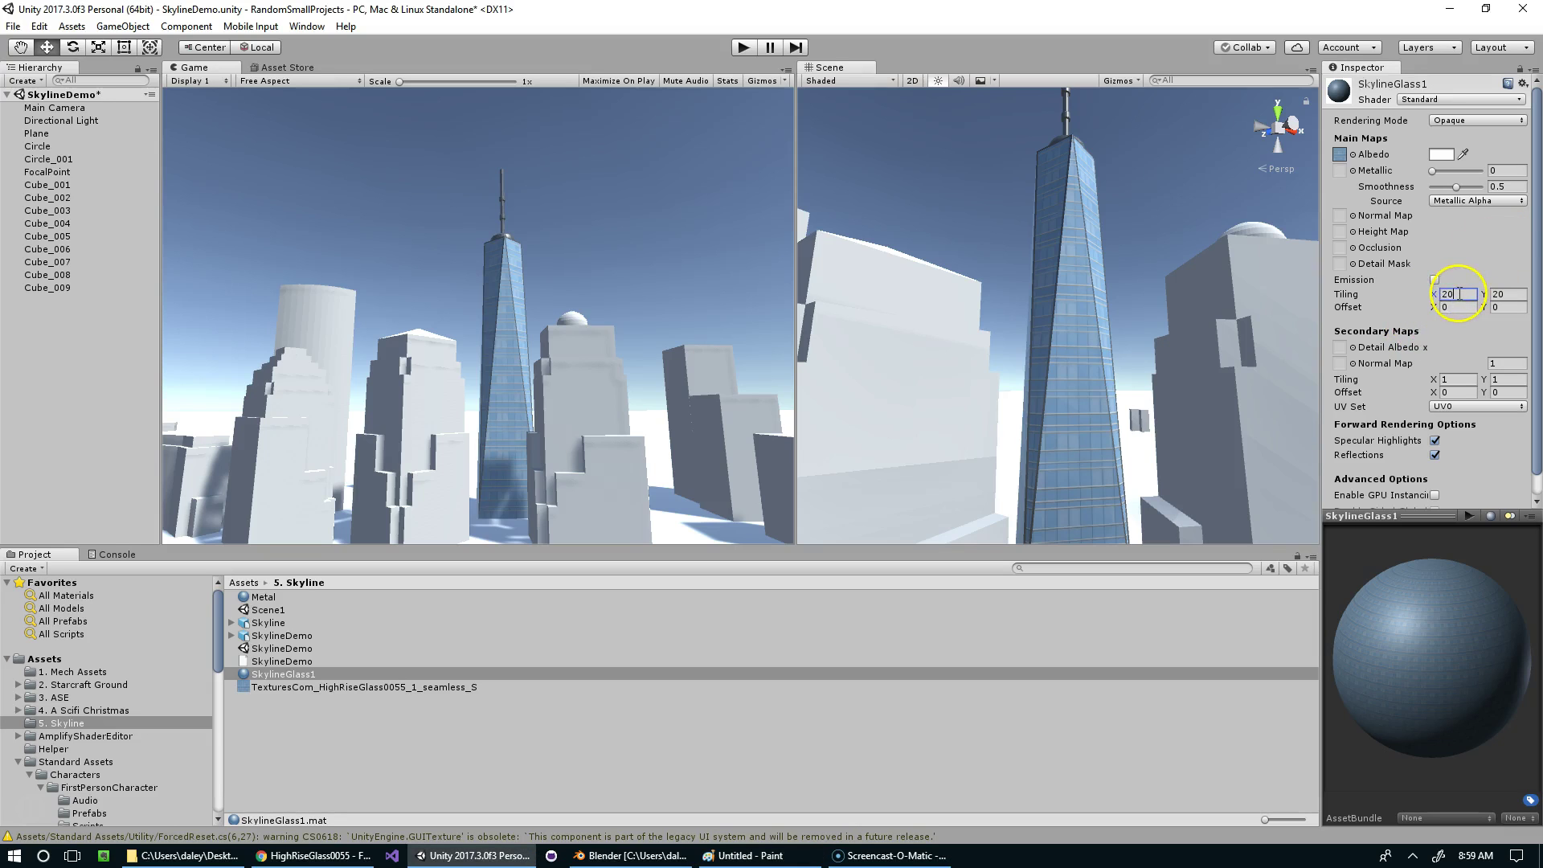
type("60")
key("Tab")
type("60")
scroll(1067, 286, "down", 5)
scroll(1083, 283, "up", 10)
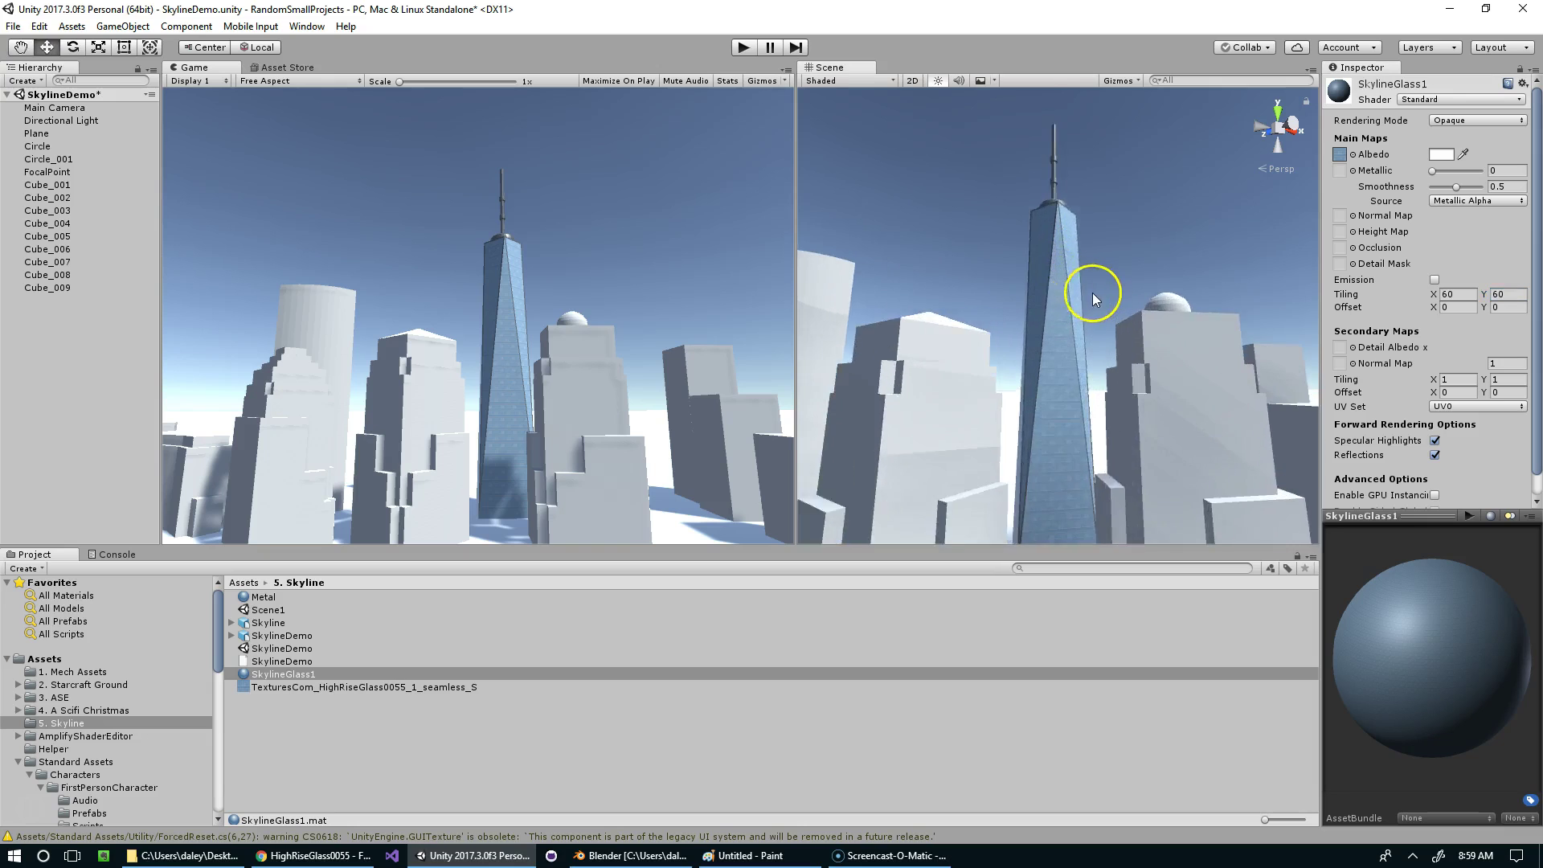
scroll(1134, 312, "down", 8)
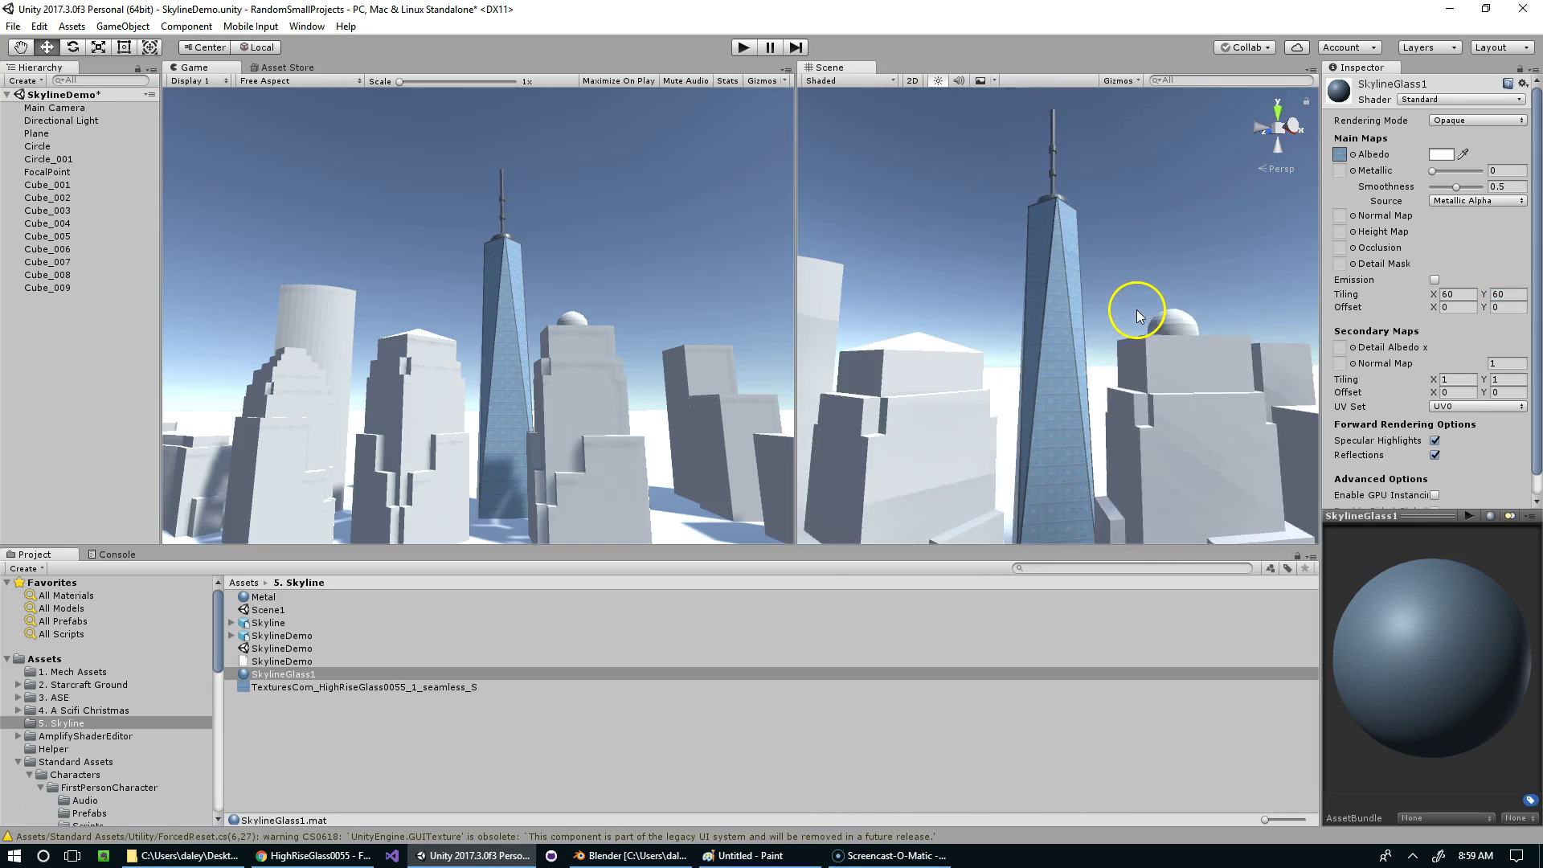
scroll(1145, 286, "up", 10)
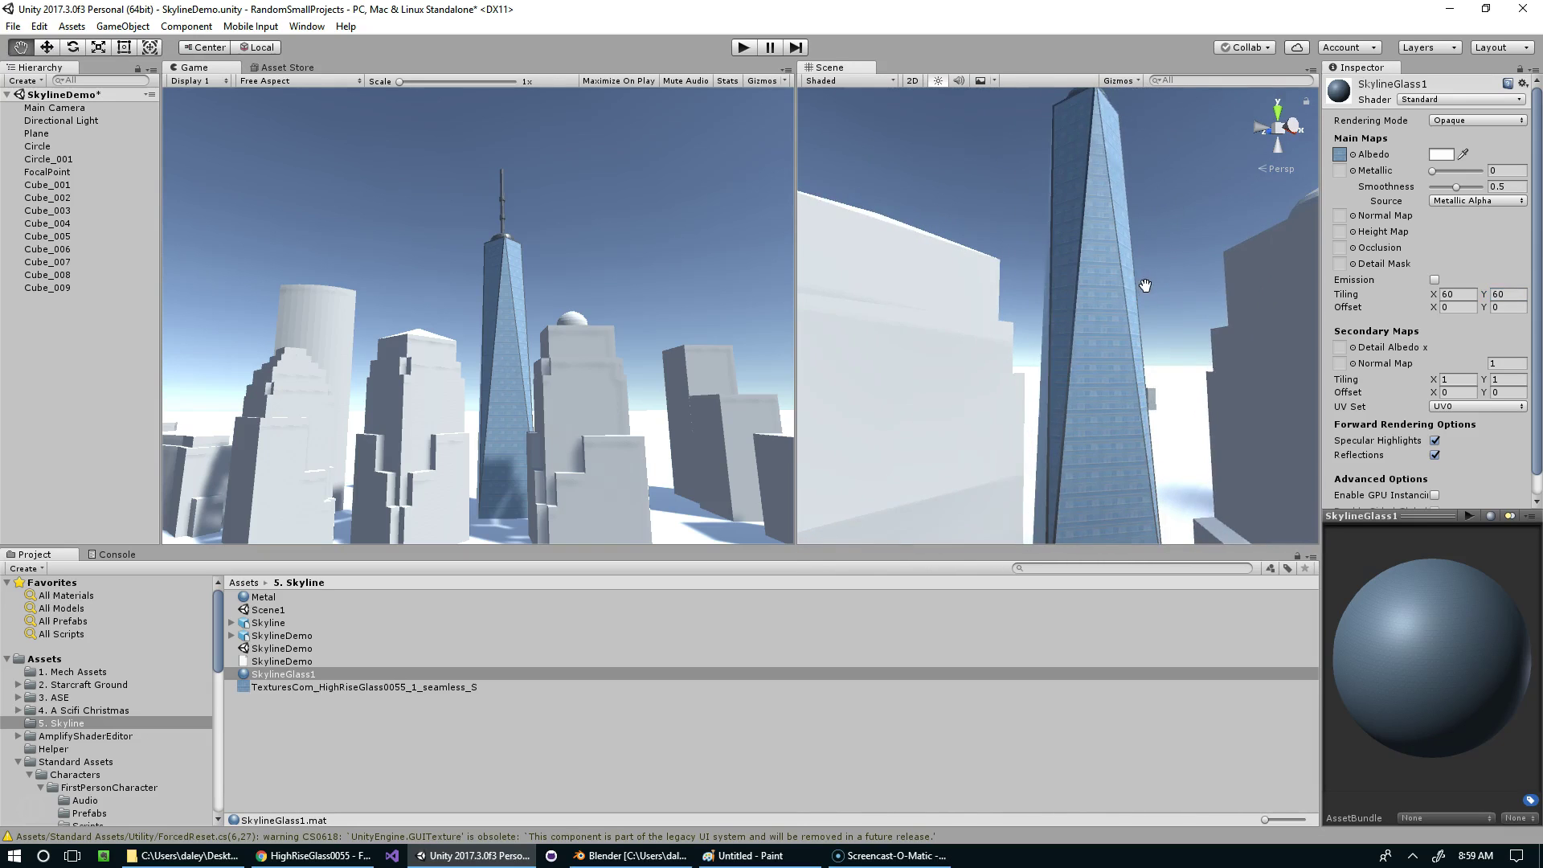
scroll(1121, 281, "down", 10)
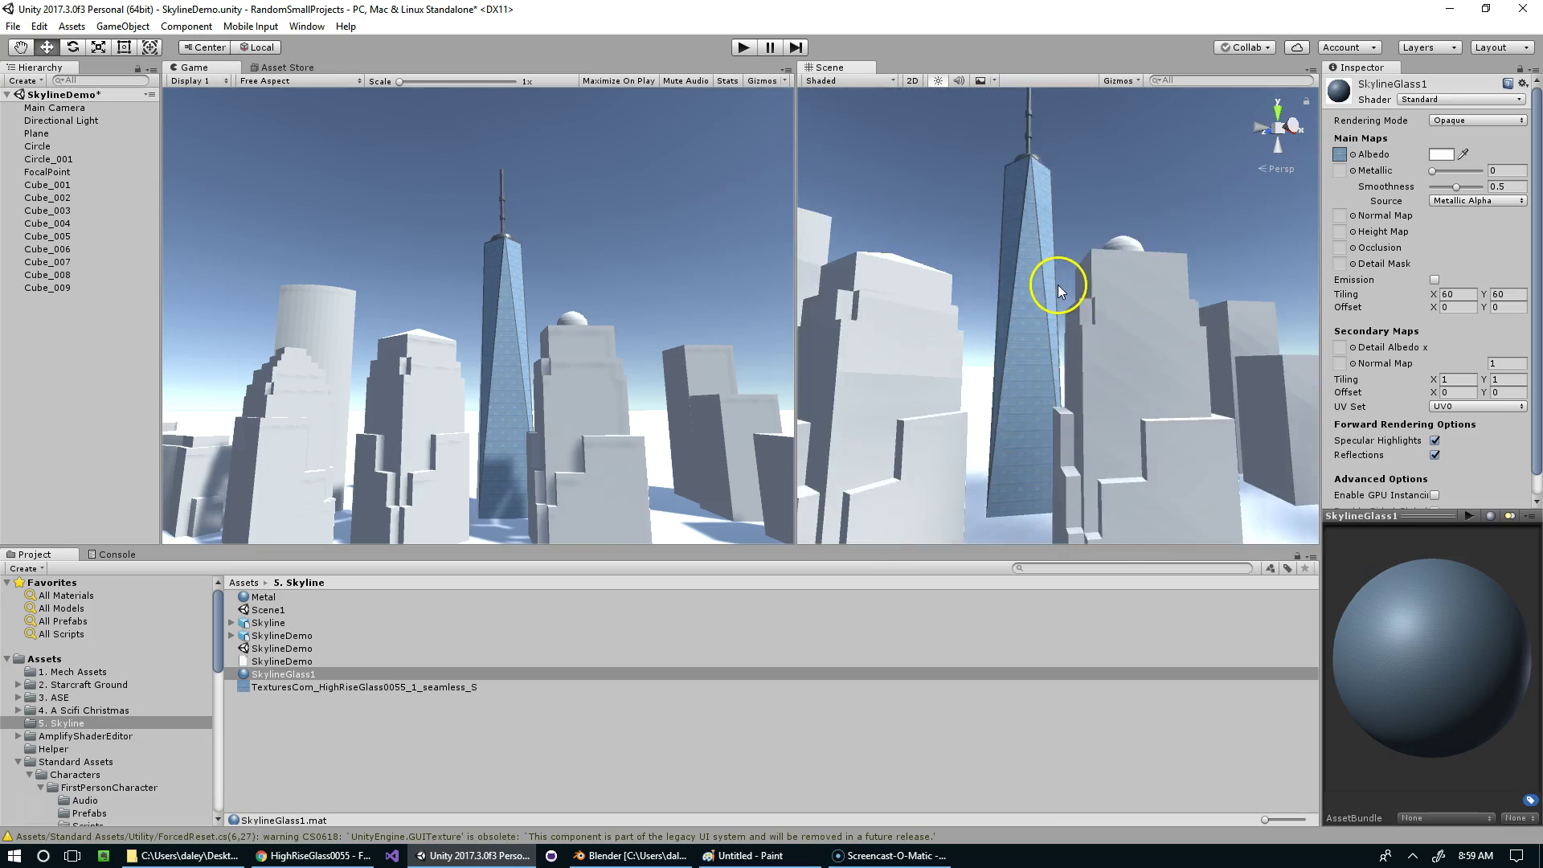
scroll(1052, 323, "up", 3)
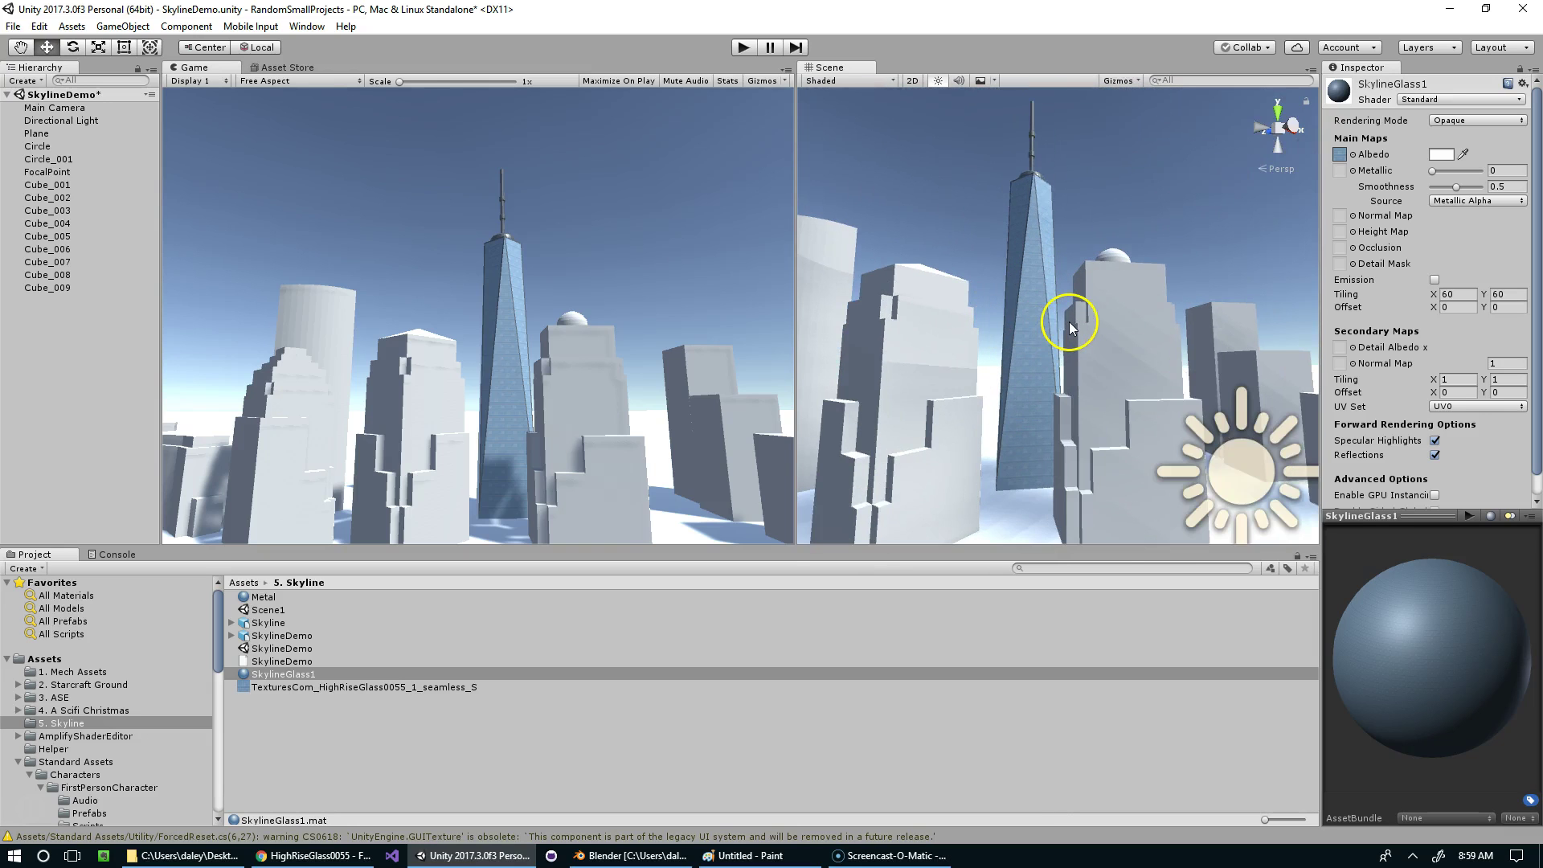
scroll(1072, 322, "up", 3)
middle_click_drag(1077, 322, 1100, 322)
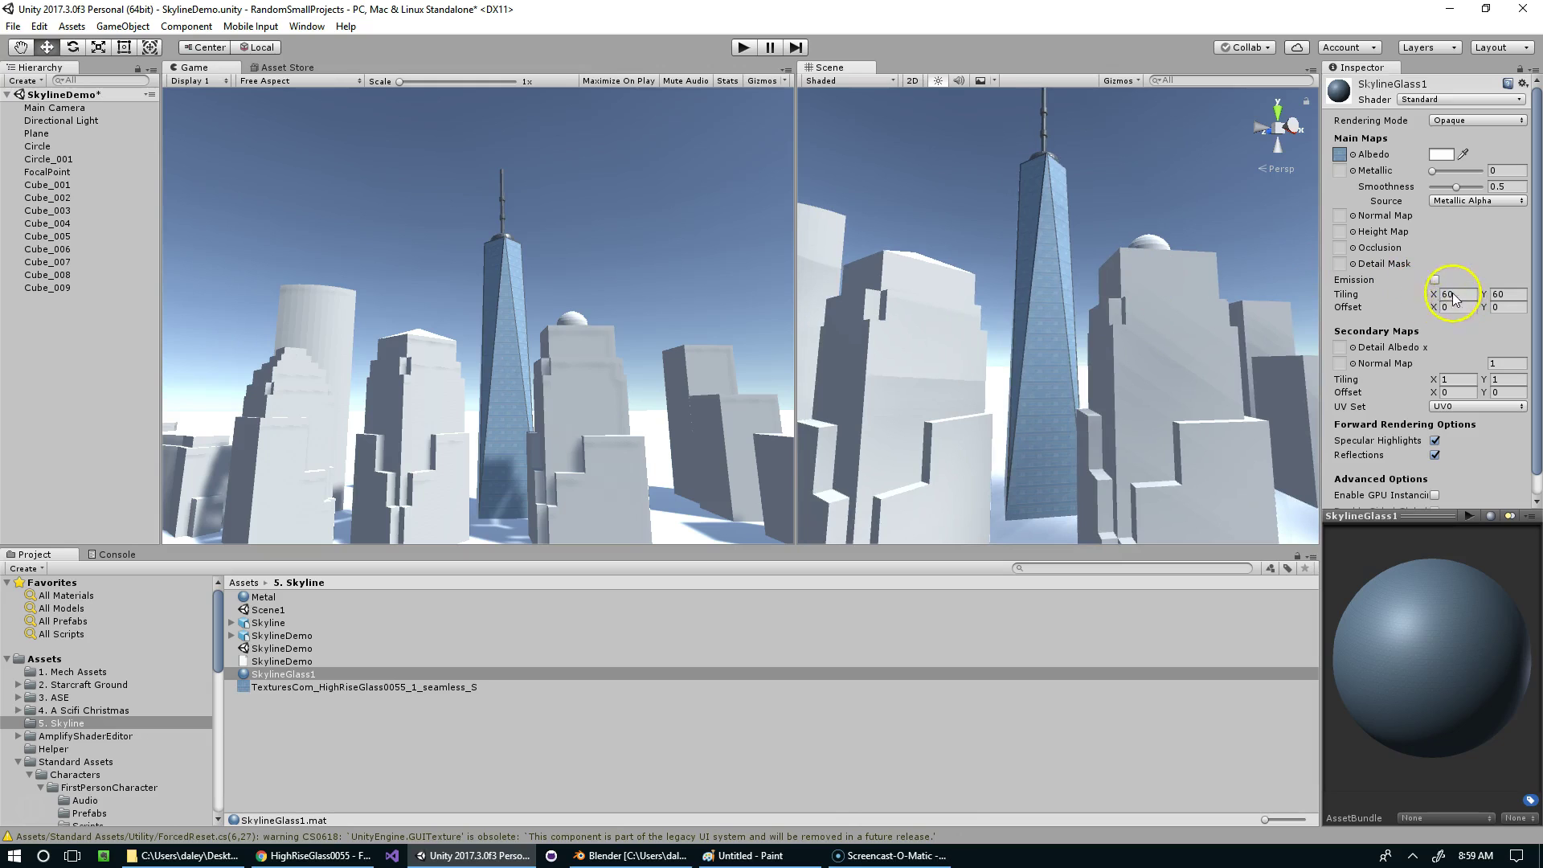
Step: Set SkylineGlass1's main tiling to 50 in X and Y, and compare the tower's windows with the reference photo in Paint
type("50")
key("Tab")
type("50")
mouse_move(1144, 256)
left_mouse_down("alt")
mouse_move(1163, 241)
mouse_move(1149, 267)
left_mouse_up("alt")
right_click_drag(1149, 267, 1156, 267)
scroll(1216, 228, "up", 6)
middle_click_drag(1209, 230, 1179, 233)
scroll(1169, 235, "up", 5)
scroll(1187, 218, "down", 5)
left_click_drag(1188, 217, 1116, 205, "alt")
key("alt+Tab")
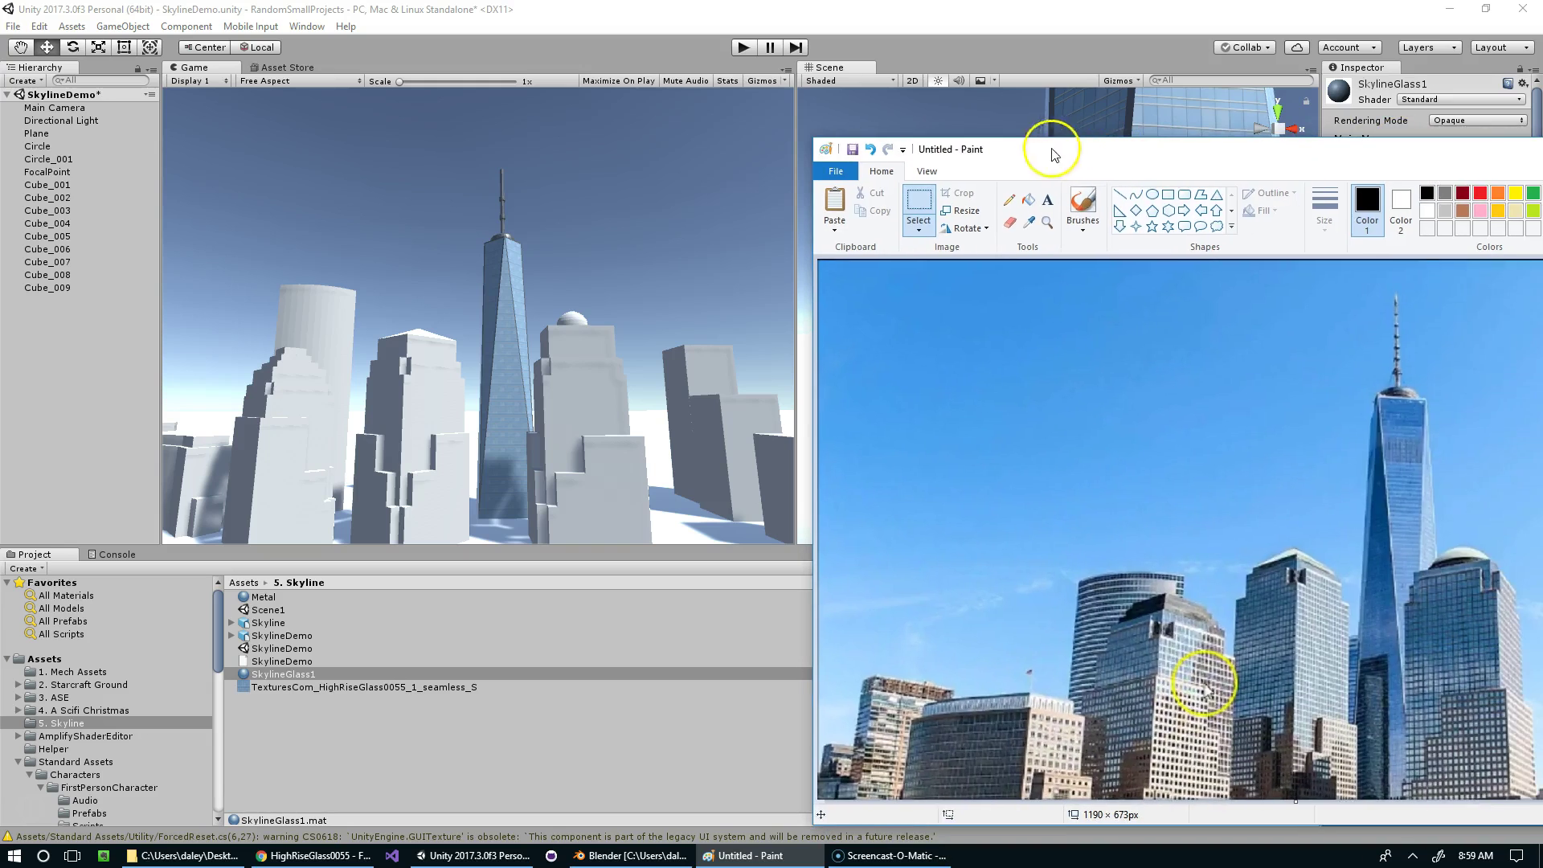
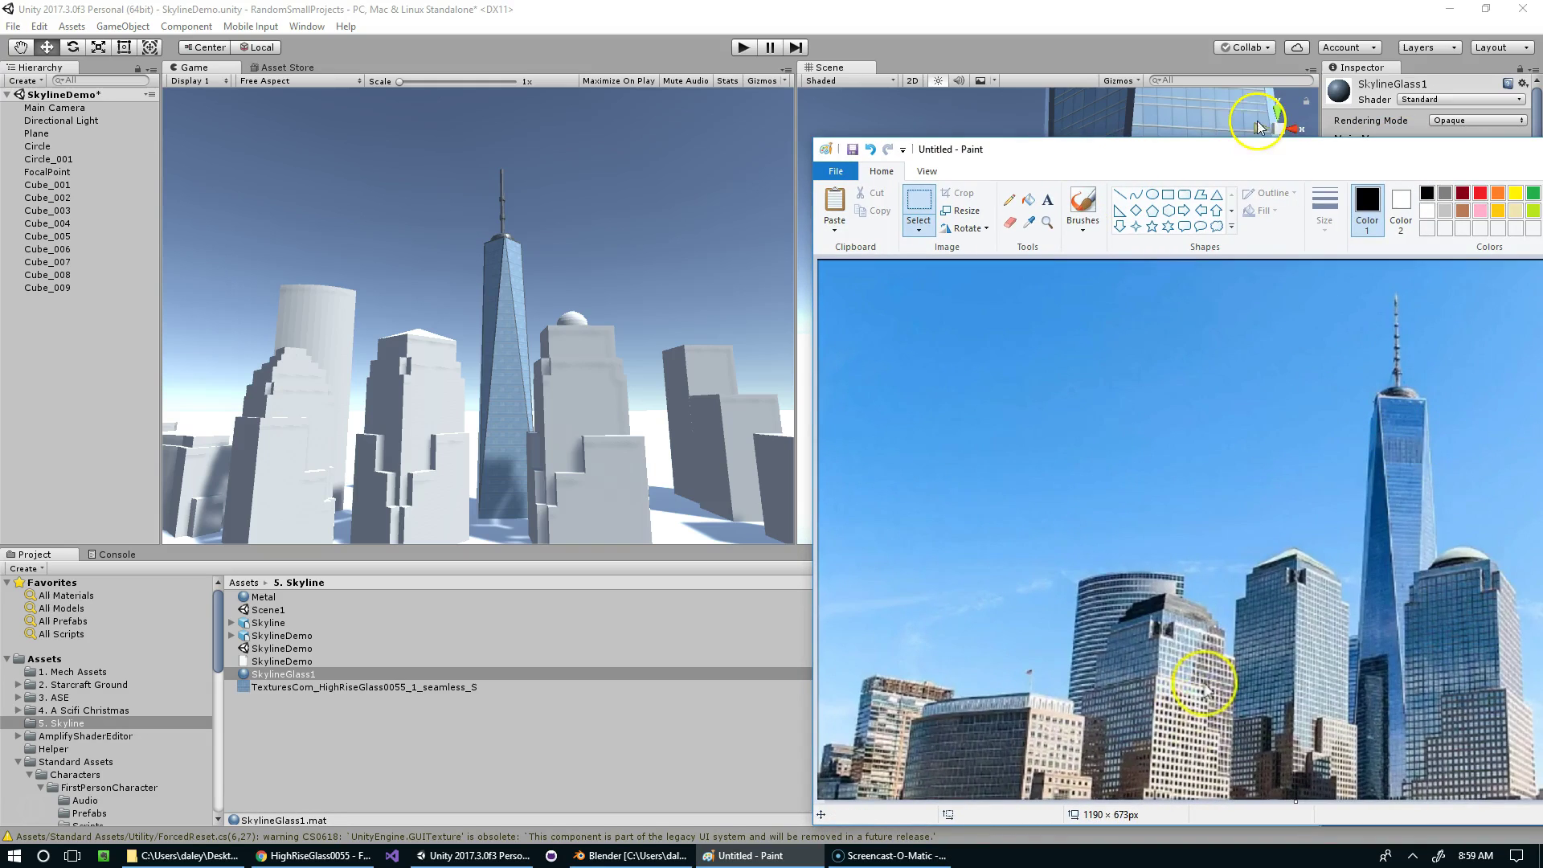
left_click_drag(1258, 147, 1542, 169)
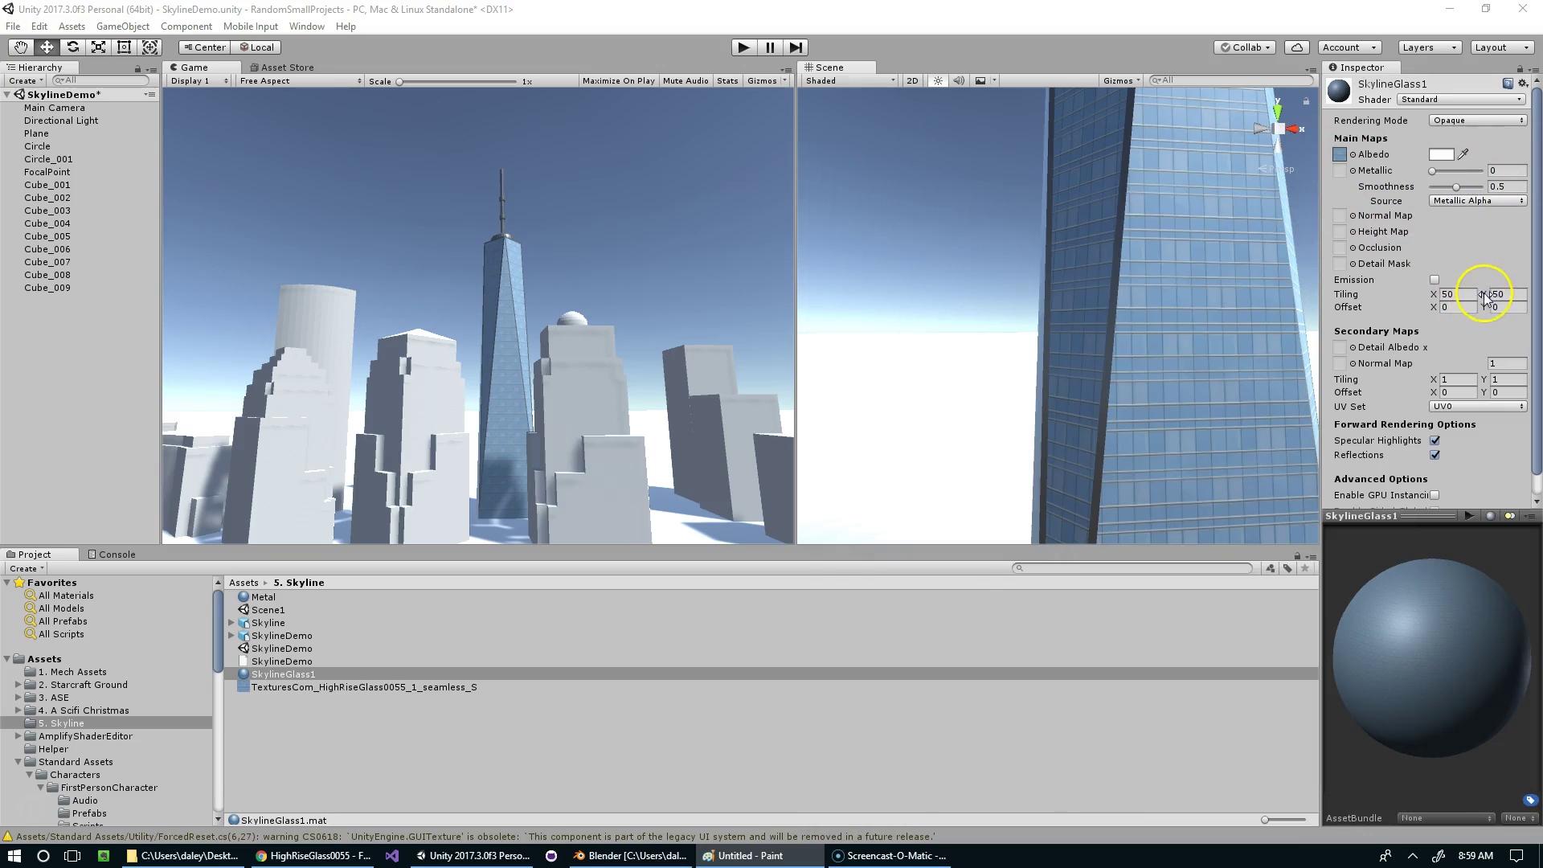
Step: Set SkylineGlass1's main tiling to 35 in X and 70 in Y, and inspect the tower's window pattern
left_click(1512, 293)
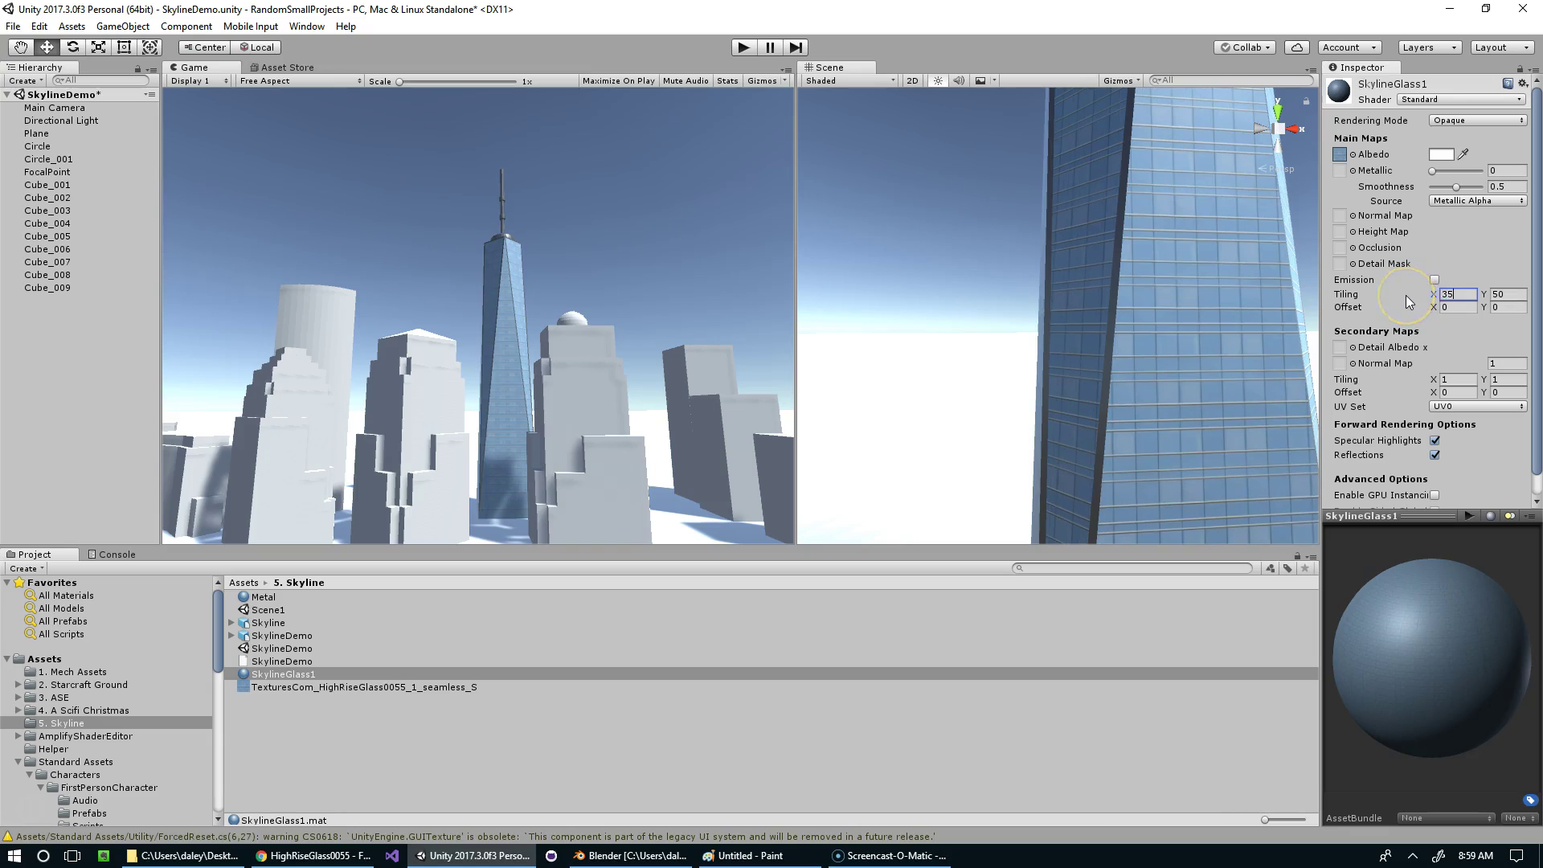
type("35")
left_click(1505, 294)
type("55")
scroll(1197, 221, "down", 8)
scroll(1197, 222, "up", 3)
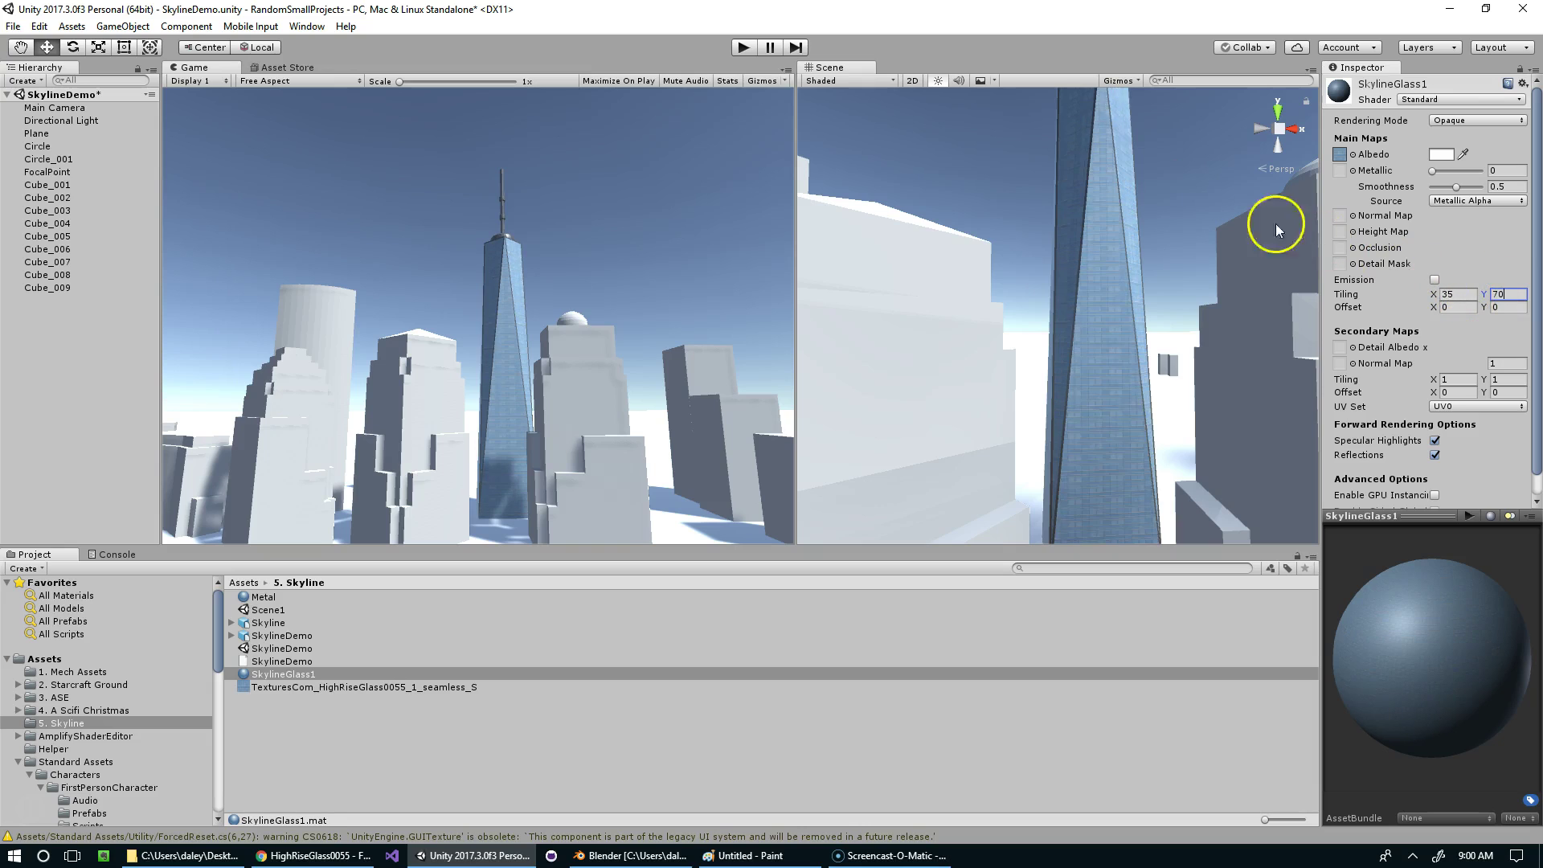
scroll(1178, 190, "down", 5)
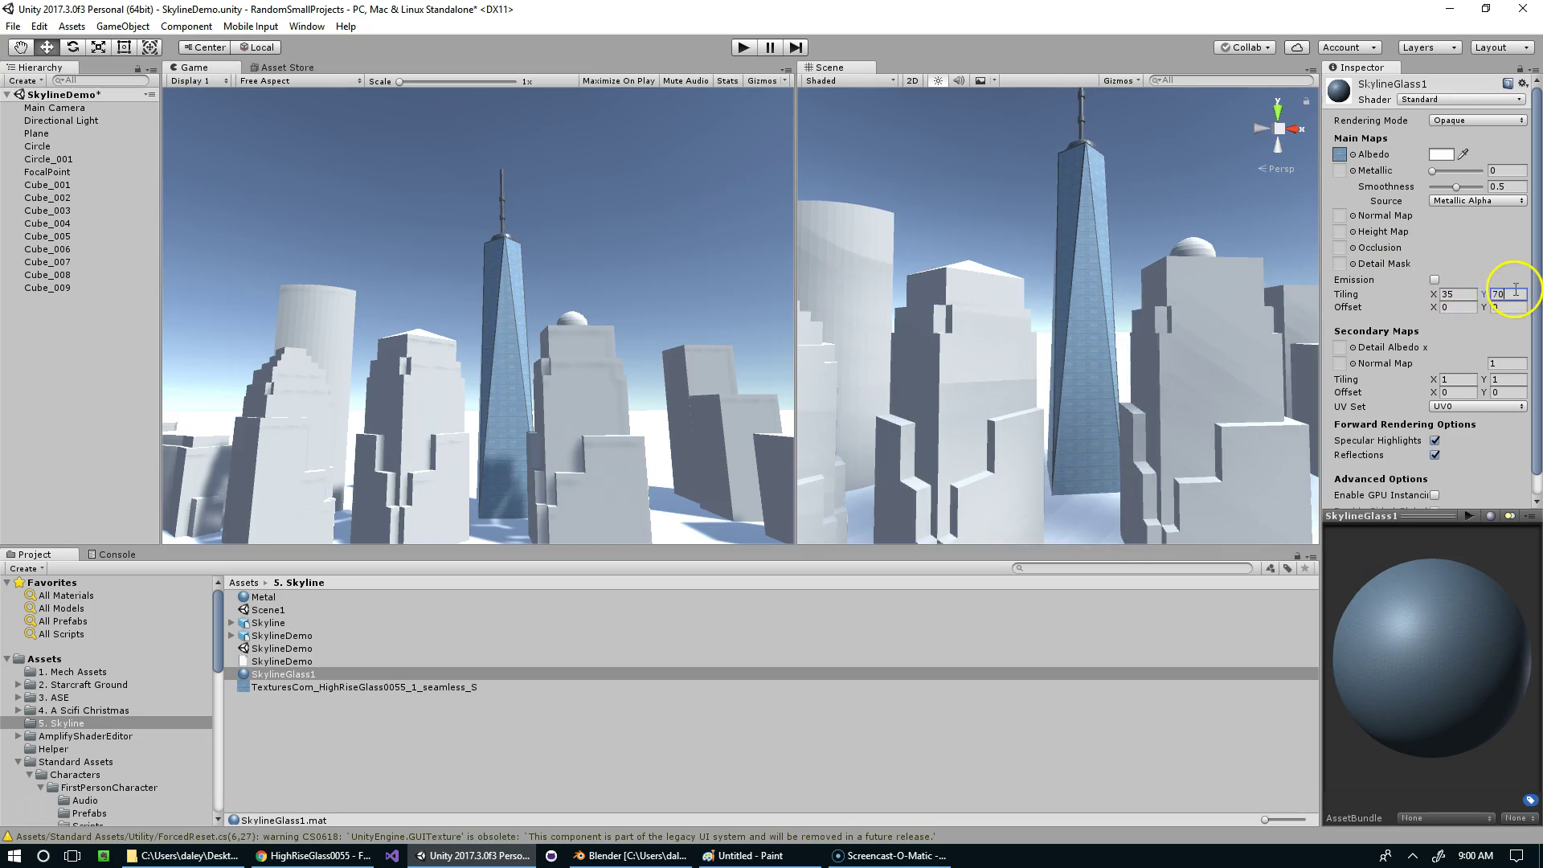
Step: Set SkylineGlass1's main tiling in Y to 50
type("50")
left_click(1175, 205)
scroll(1175, 205, "down", 4)
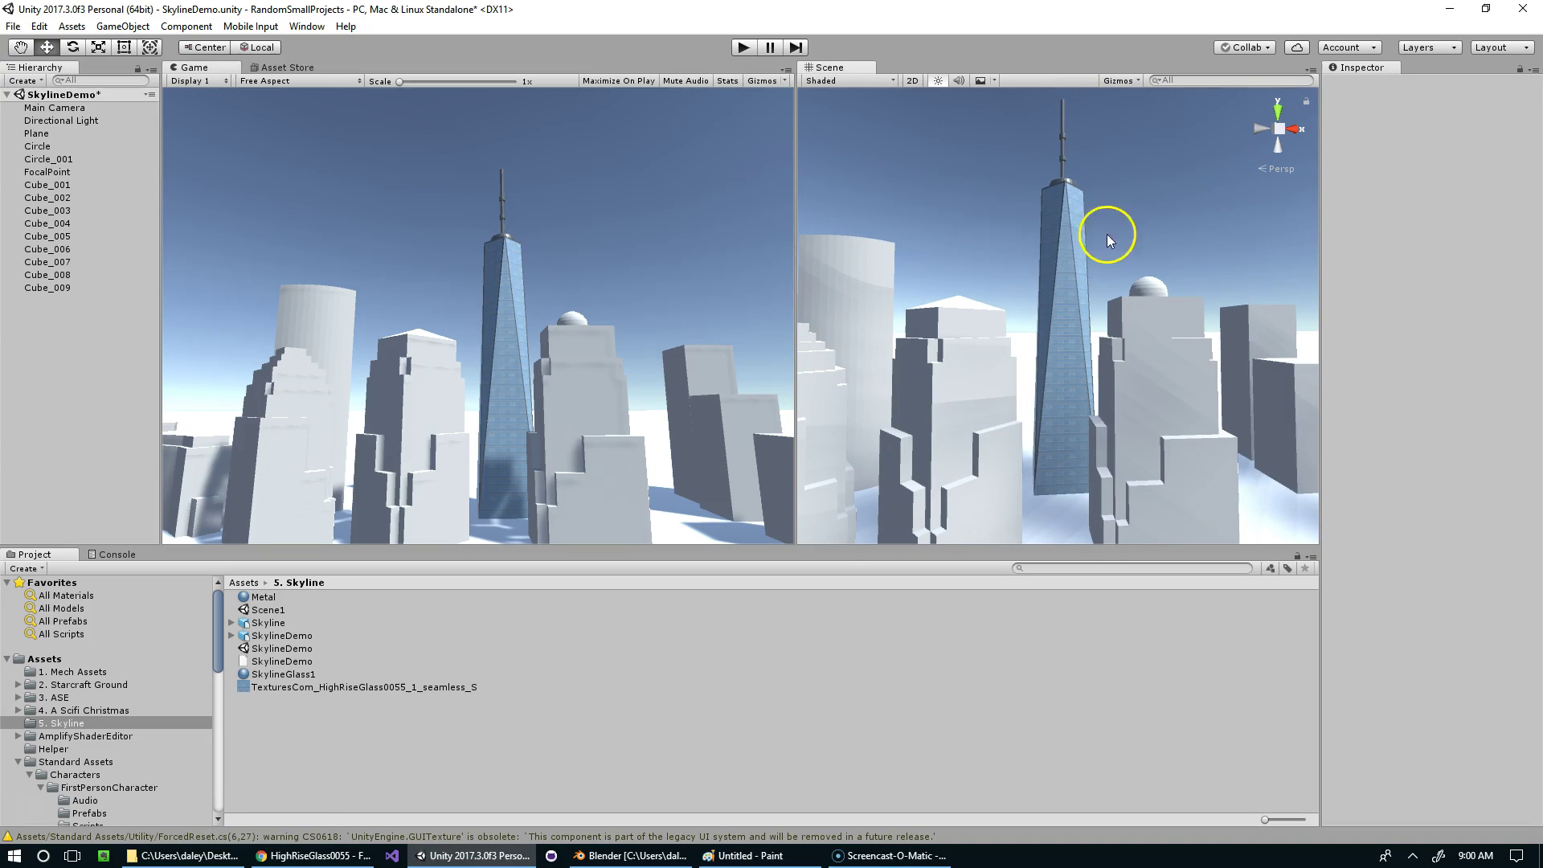
Step: Set SkylineGlass1's Metallic to about 0.43 and its Smoothness to about 0.6, and save the scene
left_click(1049, 285)
left_click(281, 625)
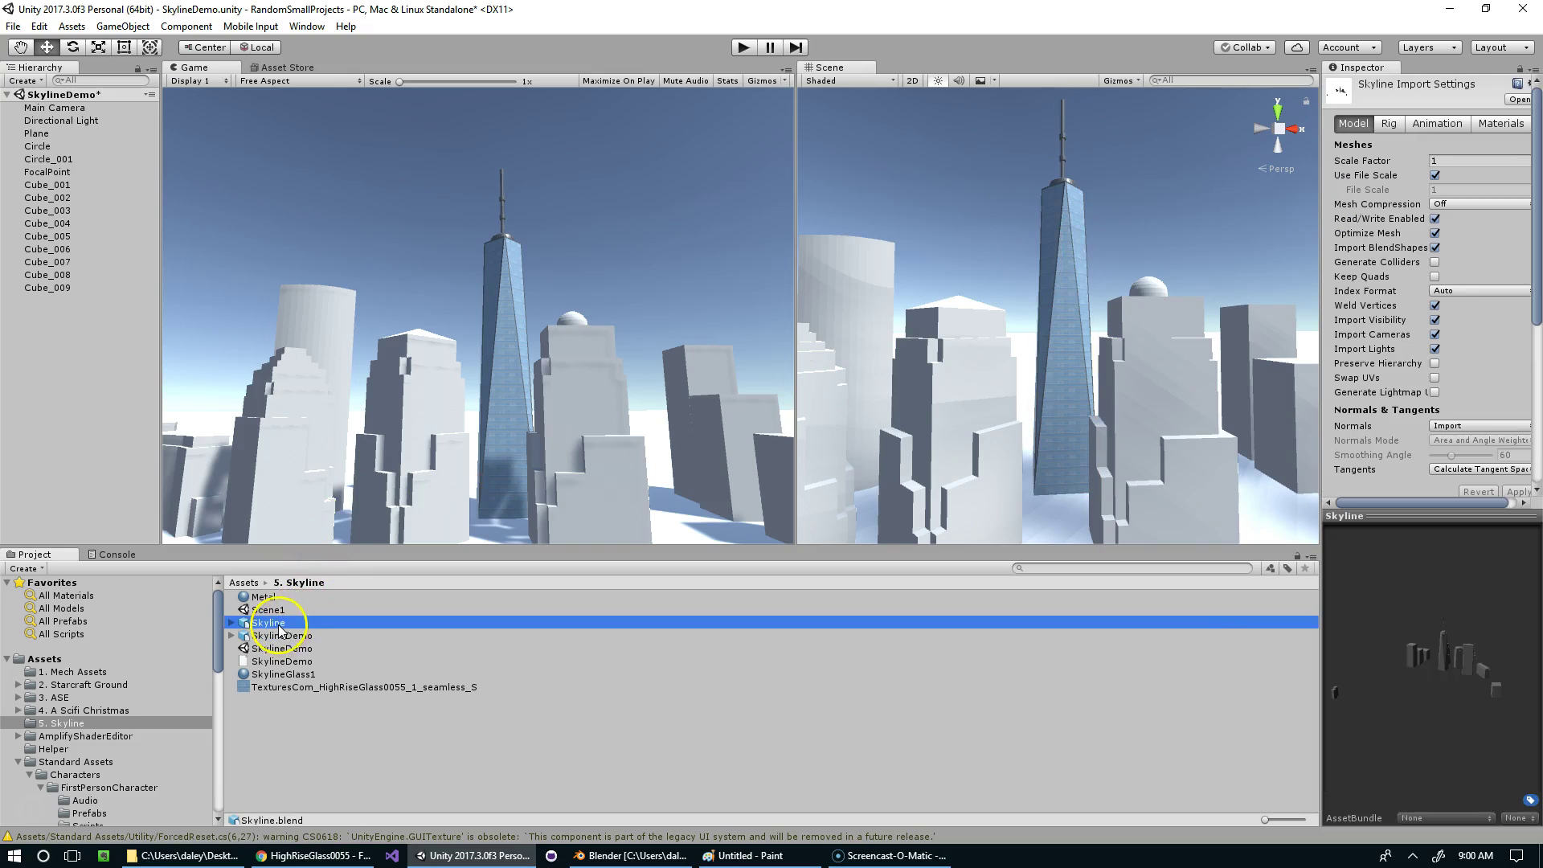
left_click(301, 676)
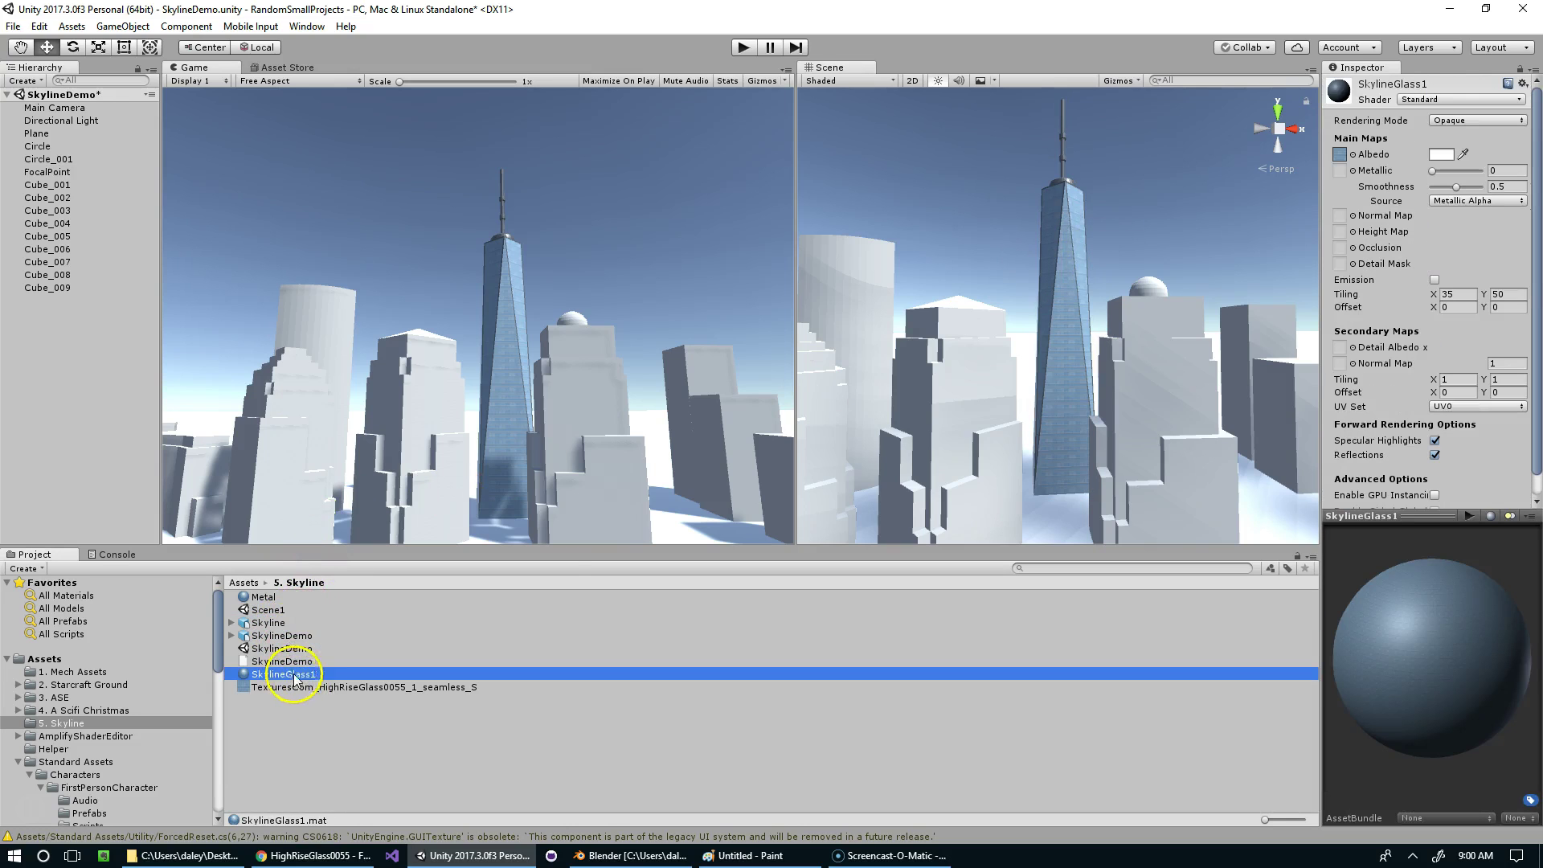
left_click_drag(1433, 171, 1464, 193)
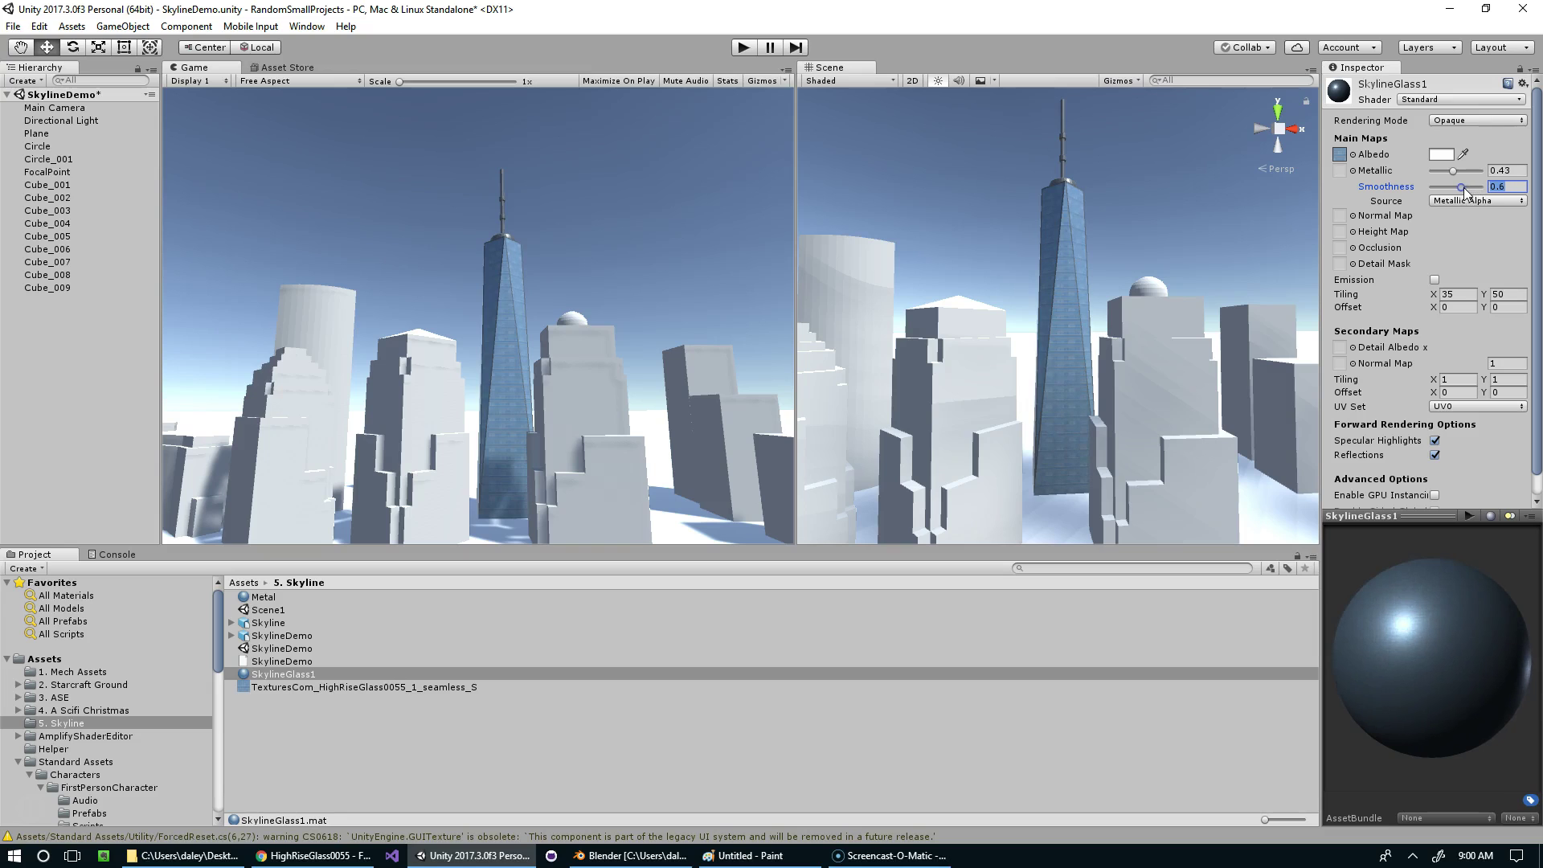
left_click(1154, 199)
scroll(1154, 199, "down", 3)
key("ctrl+s")
Step: Try rotating the Directional Light in the scene, and undo the rotation
left_click(1119, 416)
scroll(981, 348, "up", 3)
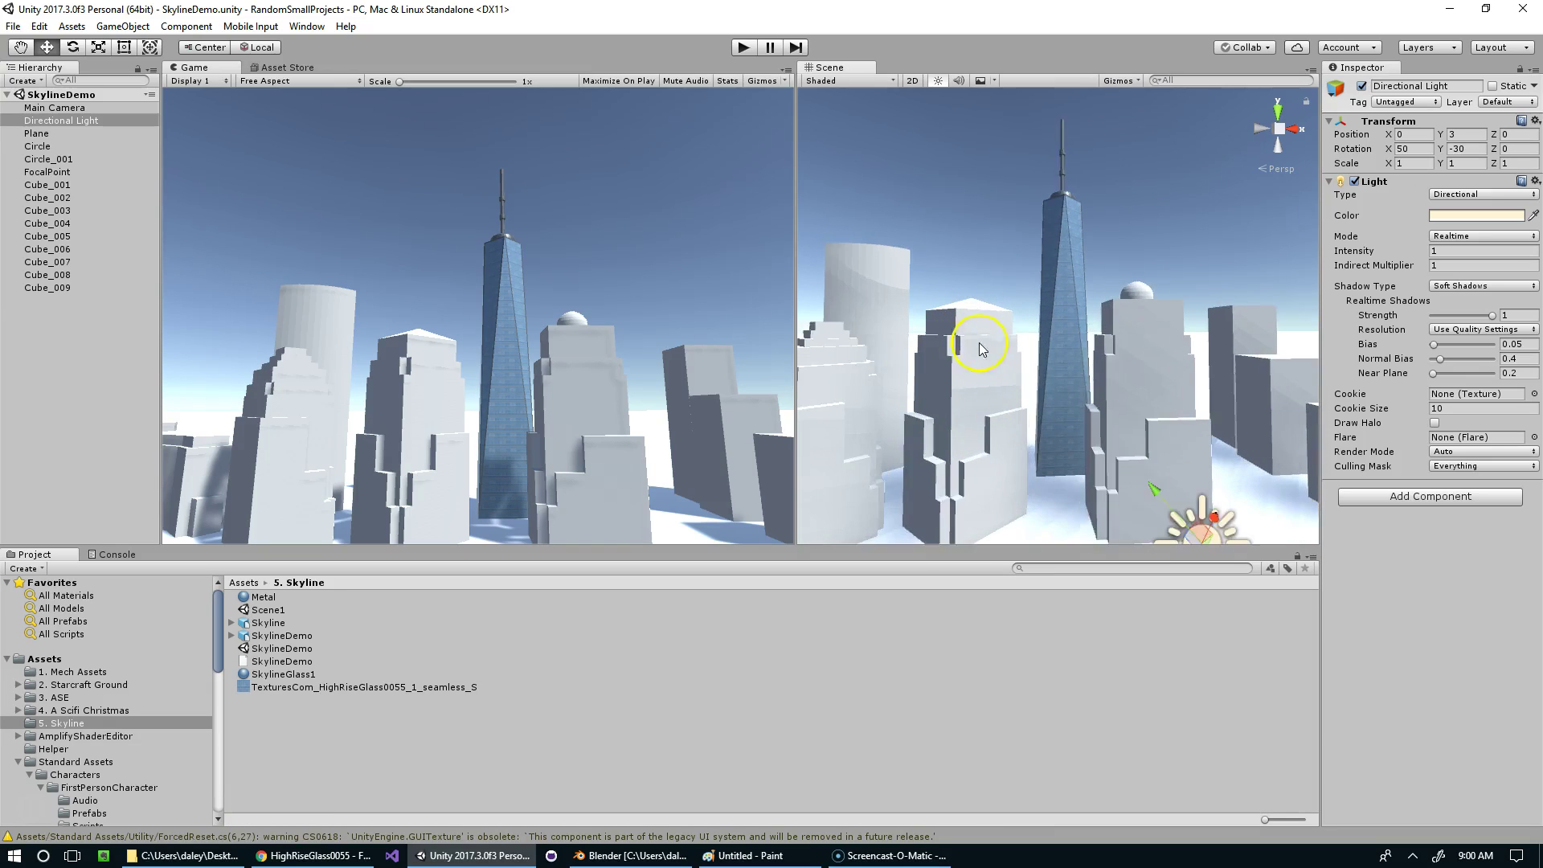
right_click_drag(981, 348, 1074, 402)
key("e")
left_click_drag(1107, 506, 1170, 505)
key("ctrl+z")
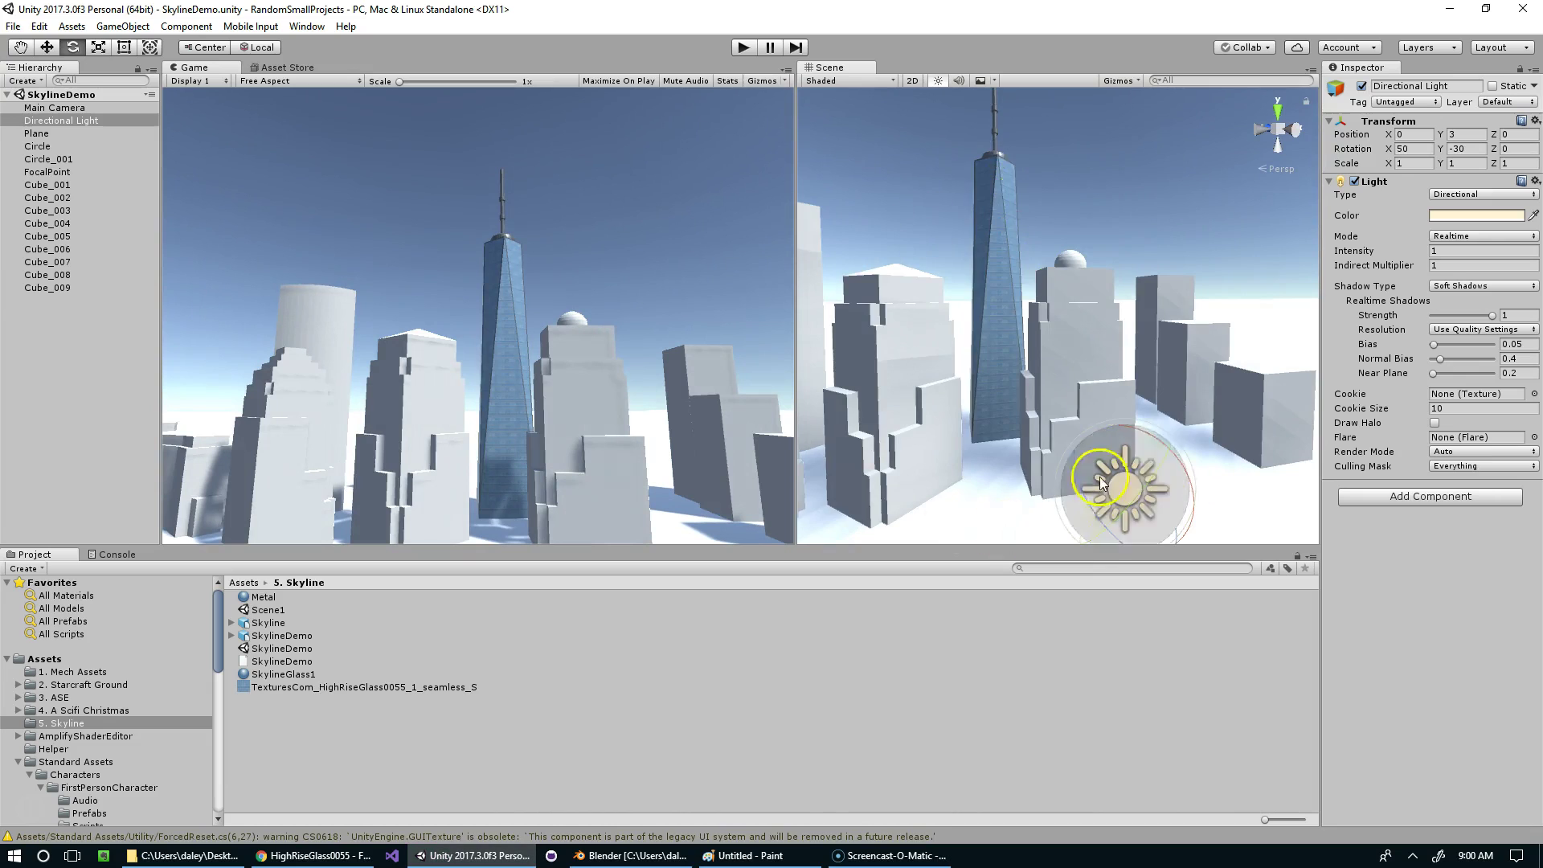
Step: Create a new material named SkyboxSkyline in the 5. Skyline folder
scroll(1097, 403, "down", 3)
right_click(310, 733)
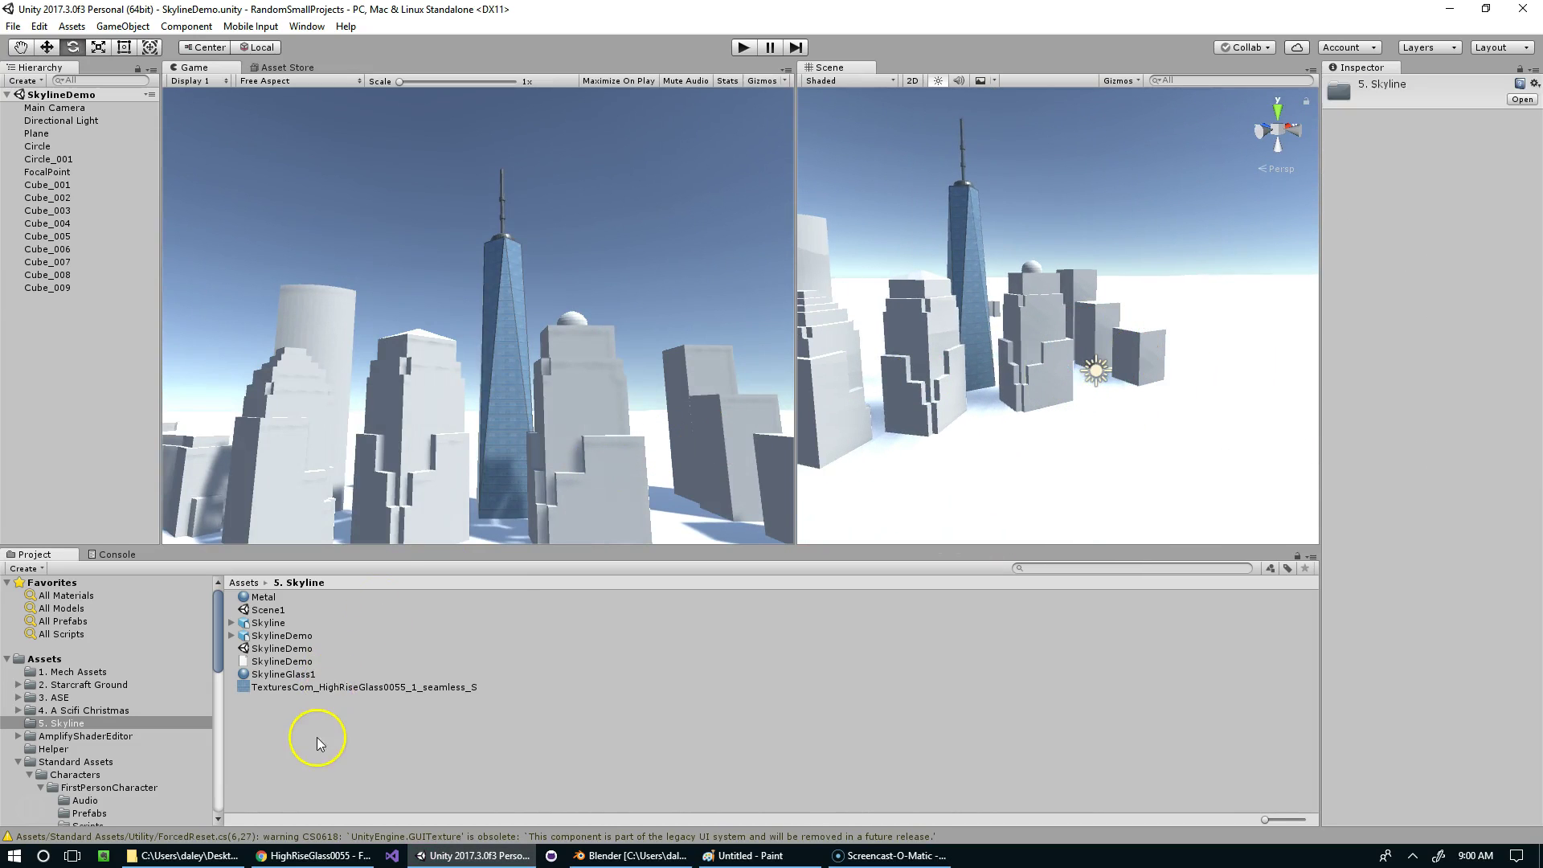
mouse_move(371, 420)
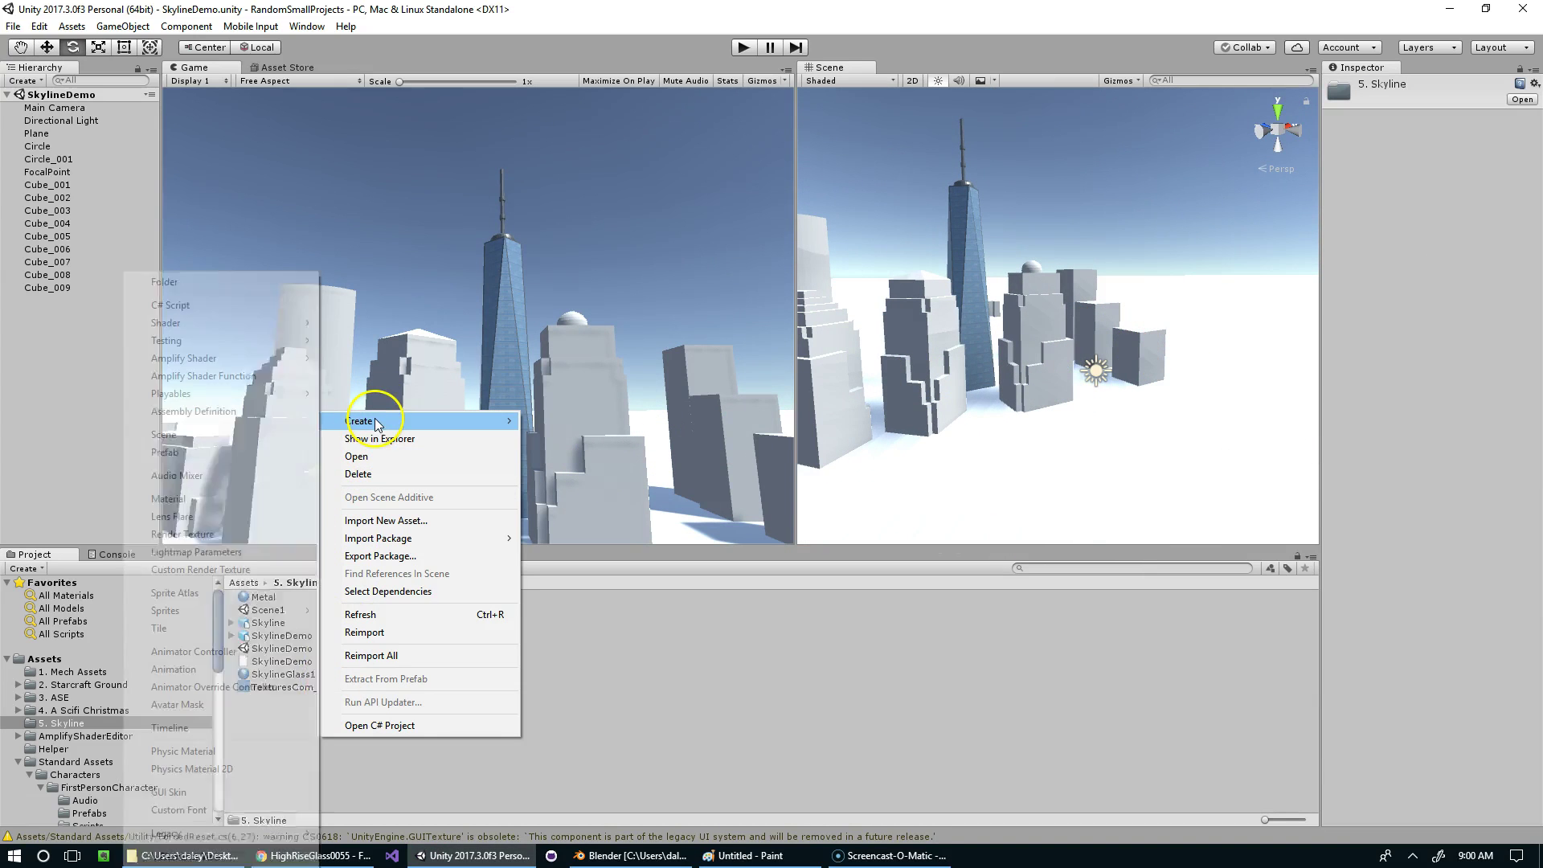
left_click(176, 499)
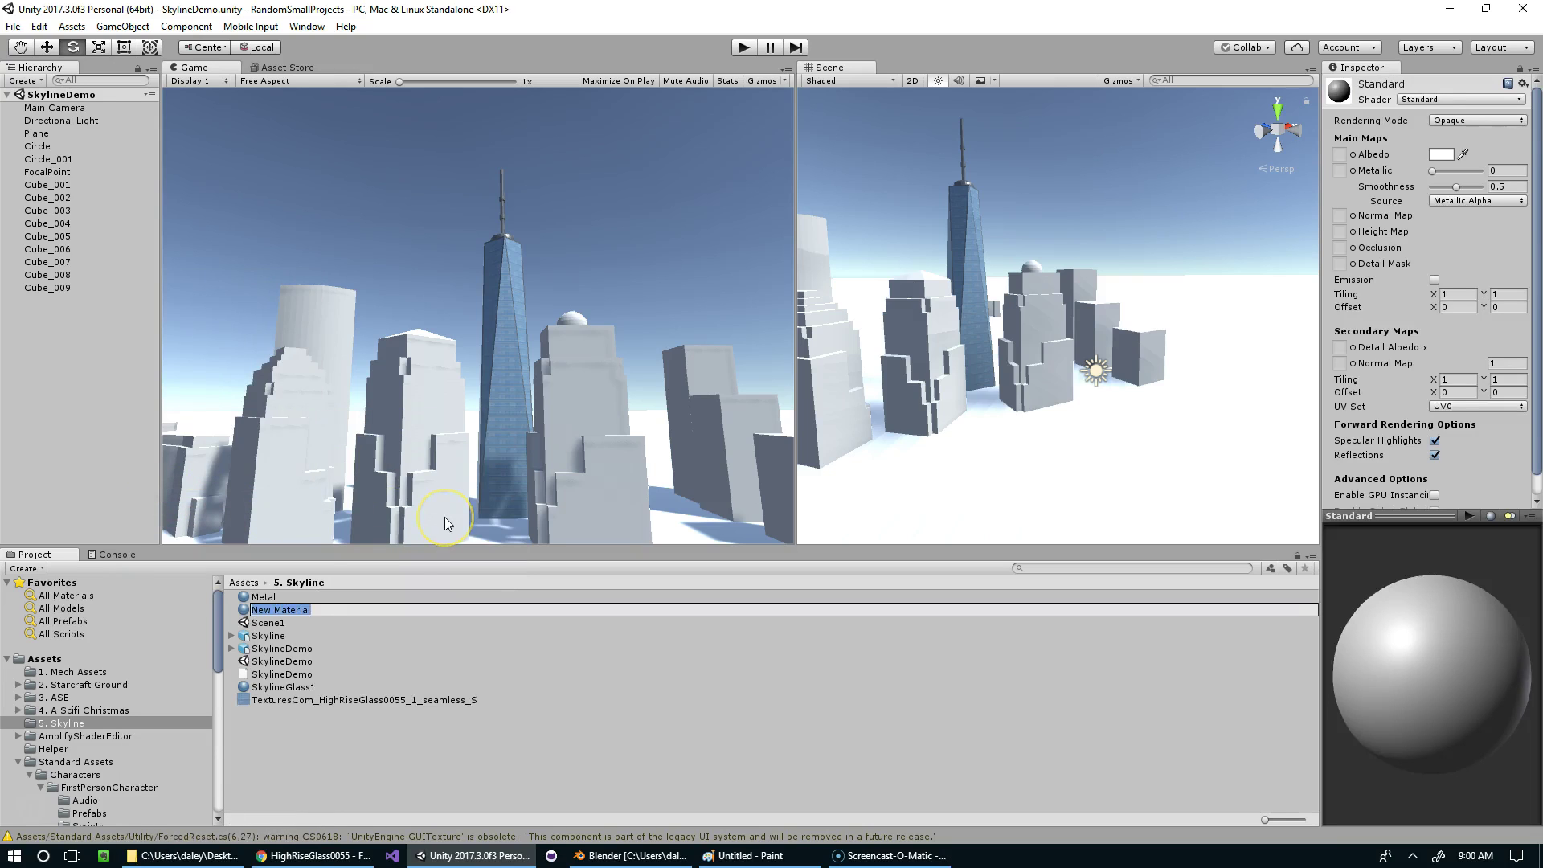
type("SkyboxSkyline")
key("Return")
left_click(464, 506)
Step: Change the SkyboxSkyline material's shader to Skybox/Procedural
left_click(1456, 99)
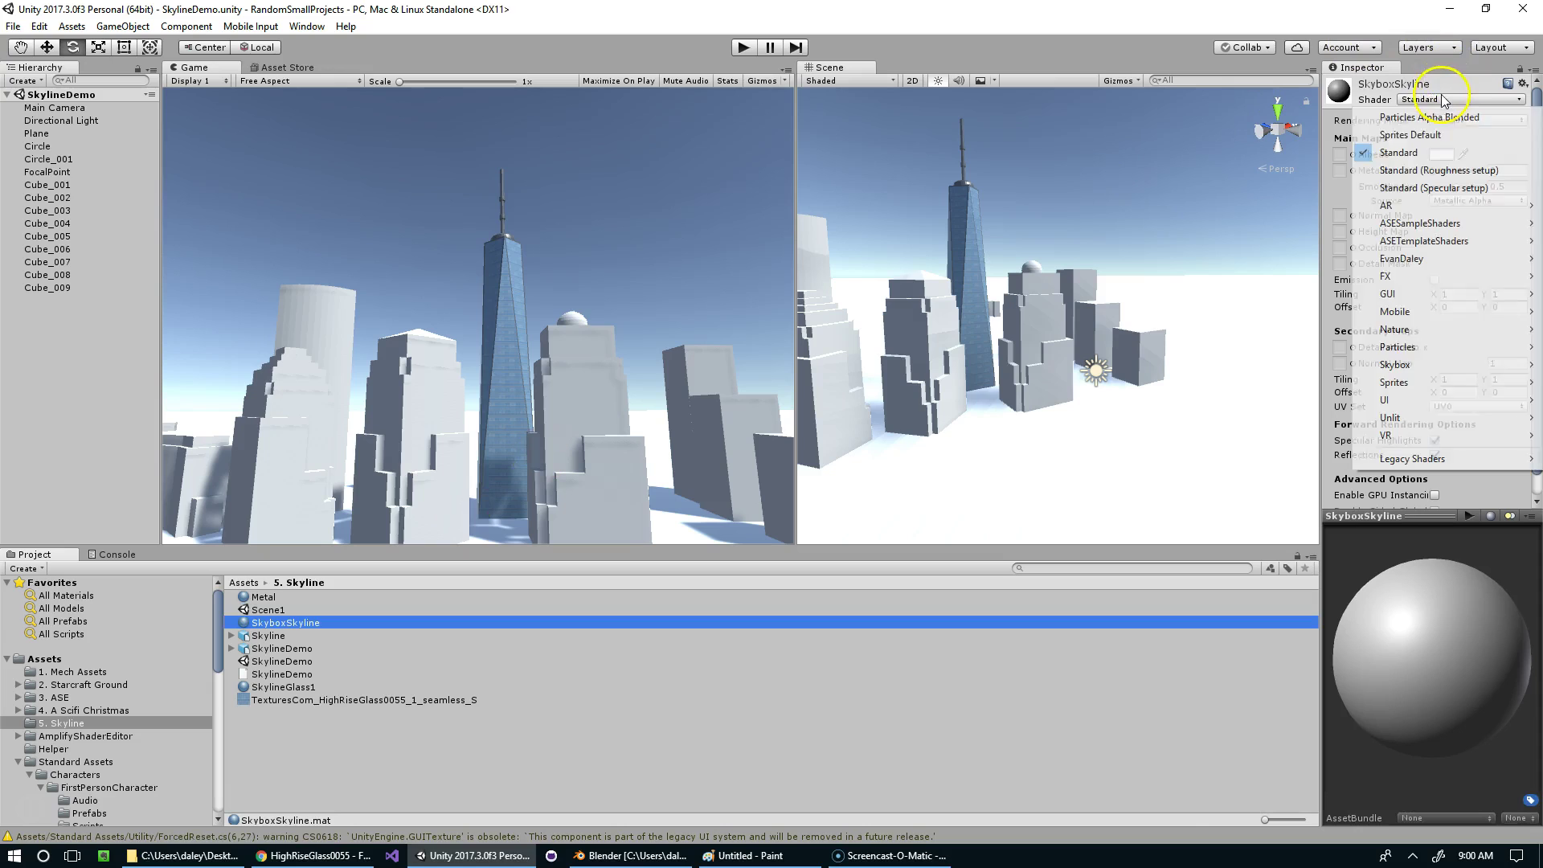
mouse_move(1407, 376)
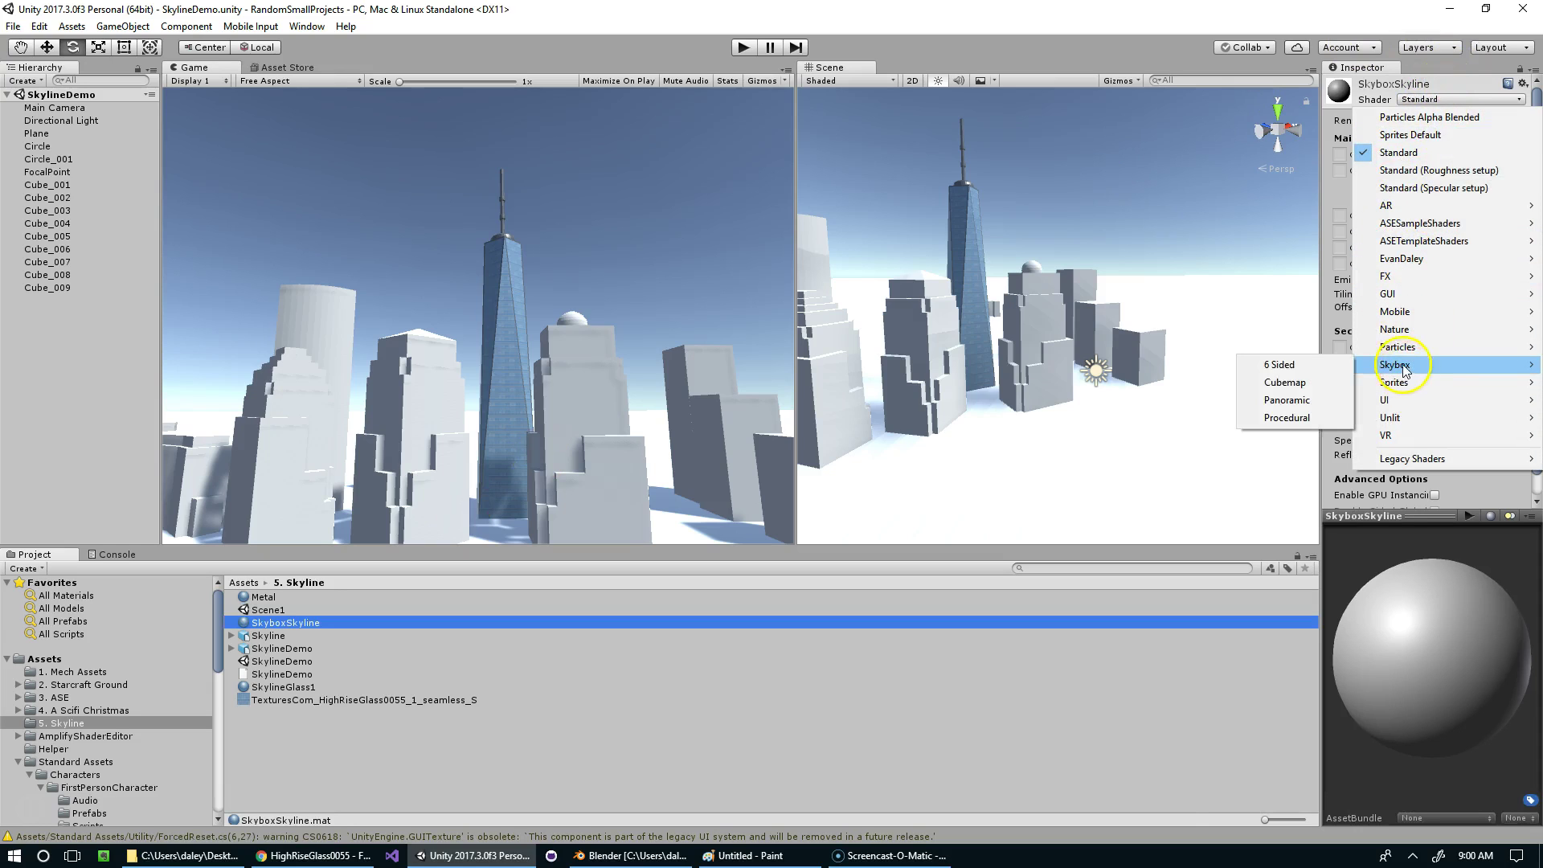
left_click(1284, 420)
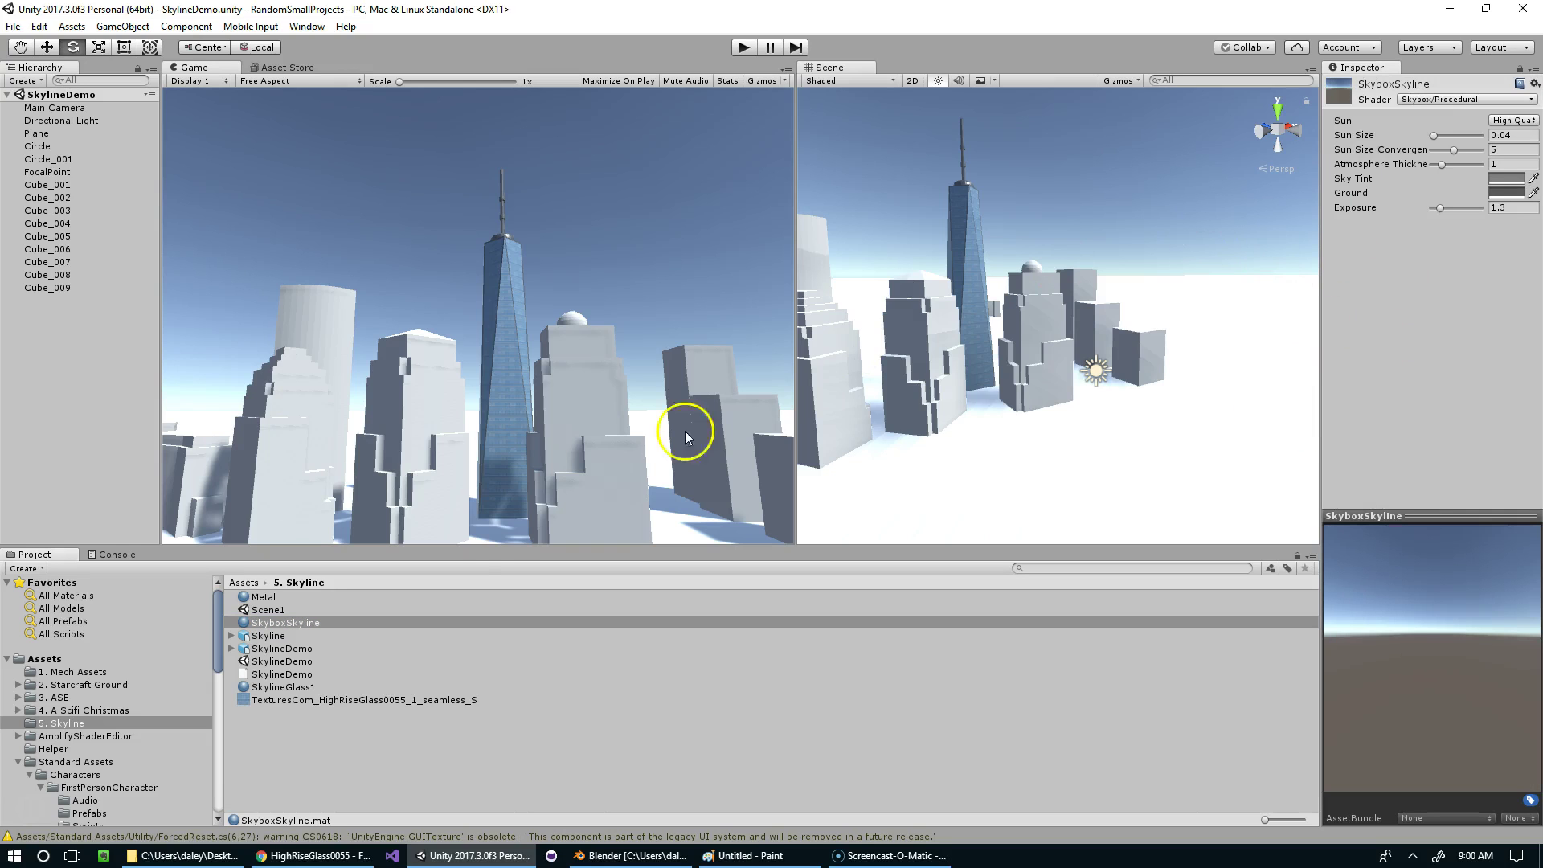
Step: Assign SkyboxSkyline as the scene's Skybox Material in the Lighting settings, and close the Lighting window
left_click(307, 26)
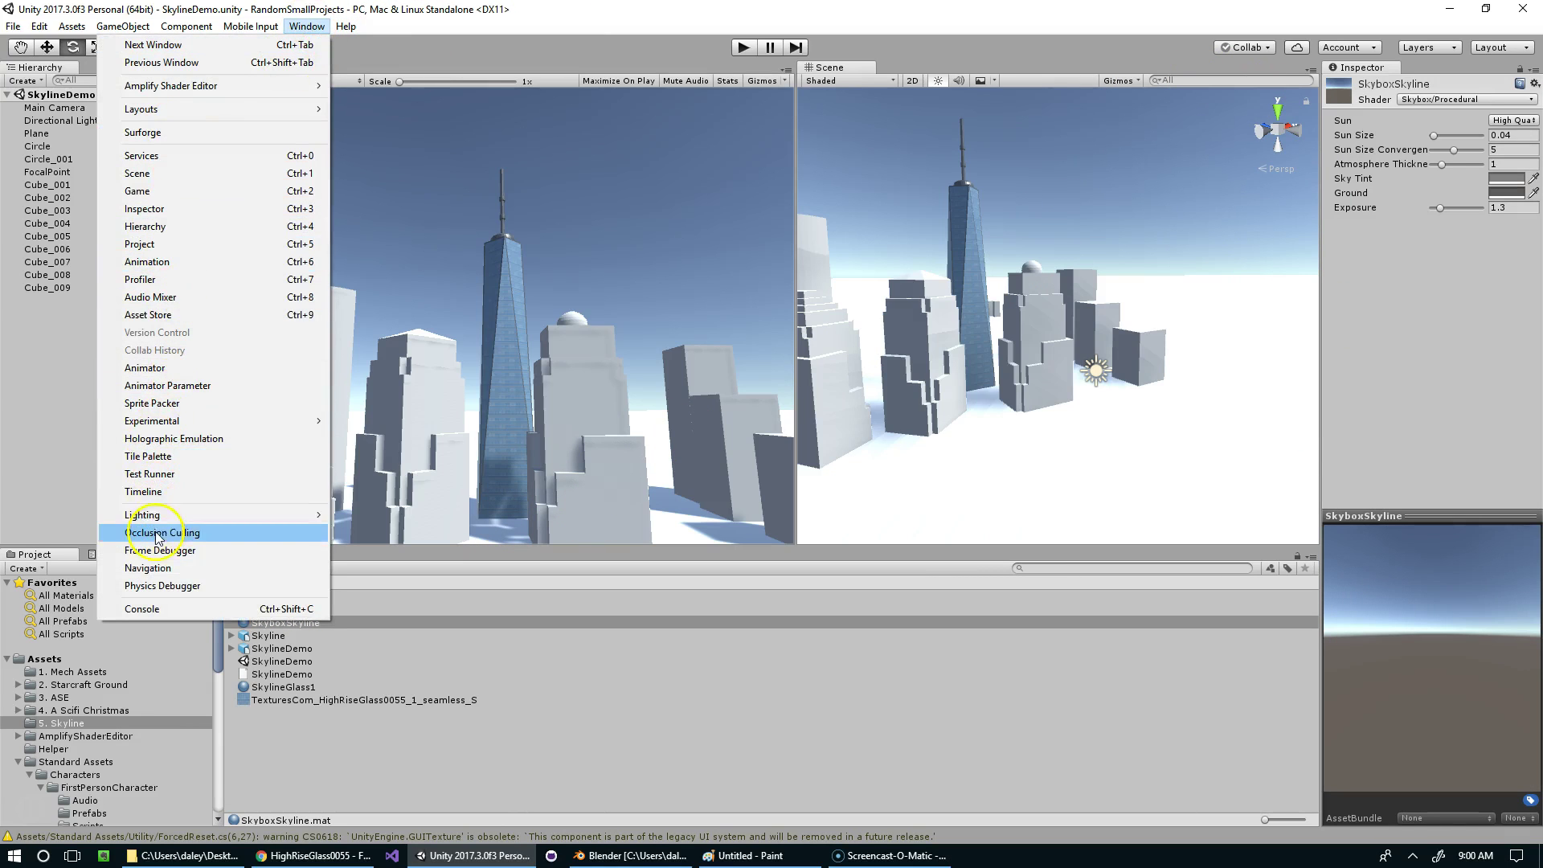
mouse_move(281, 16)
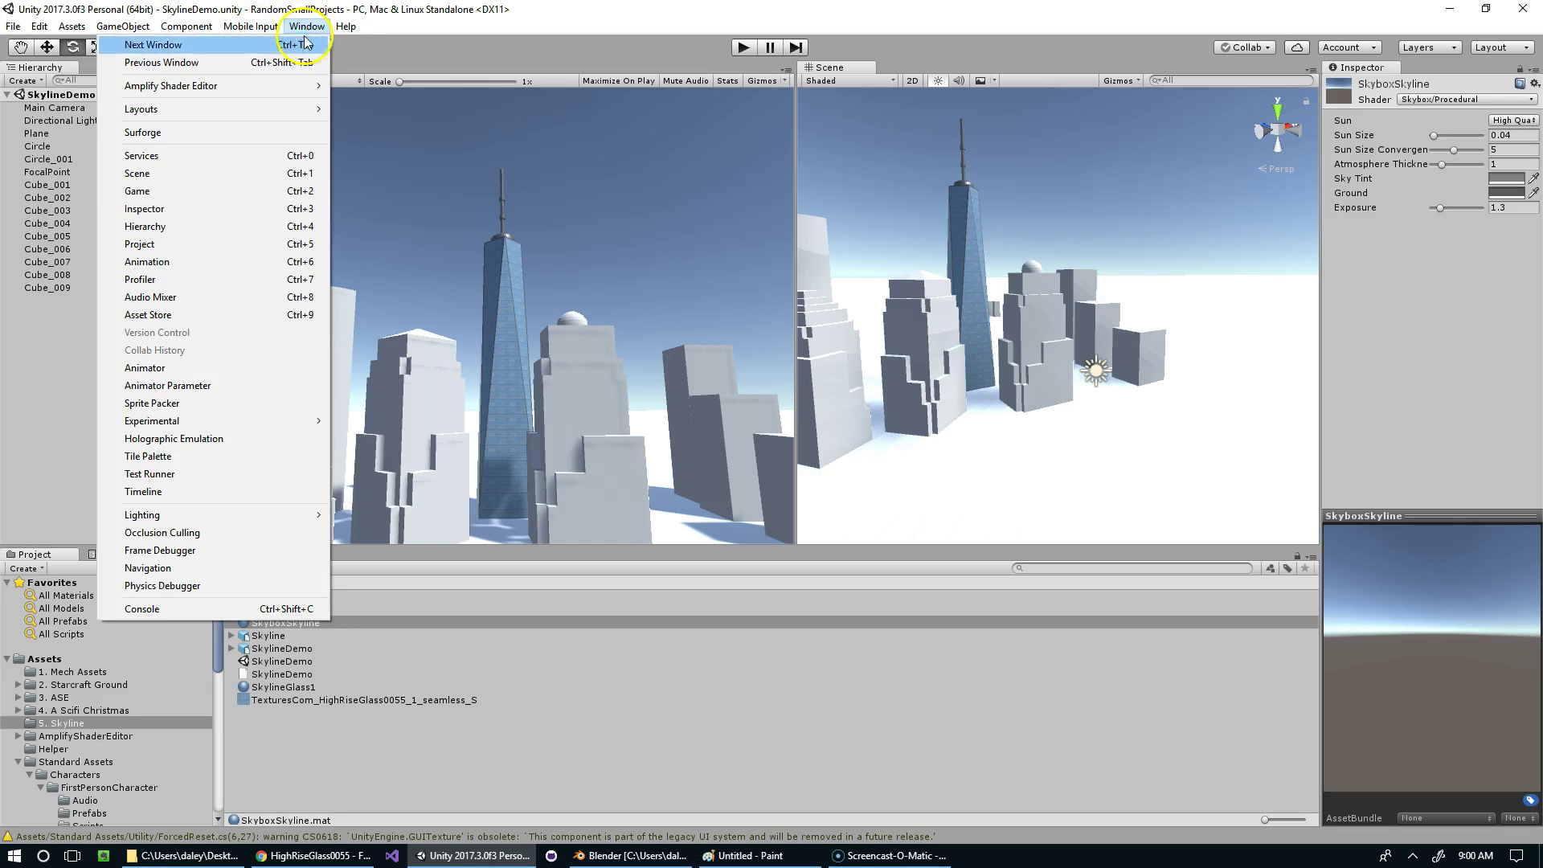
mouse_move(310, 514)
left_click(369, 515)
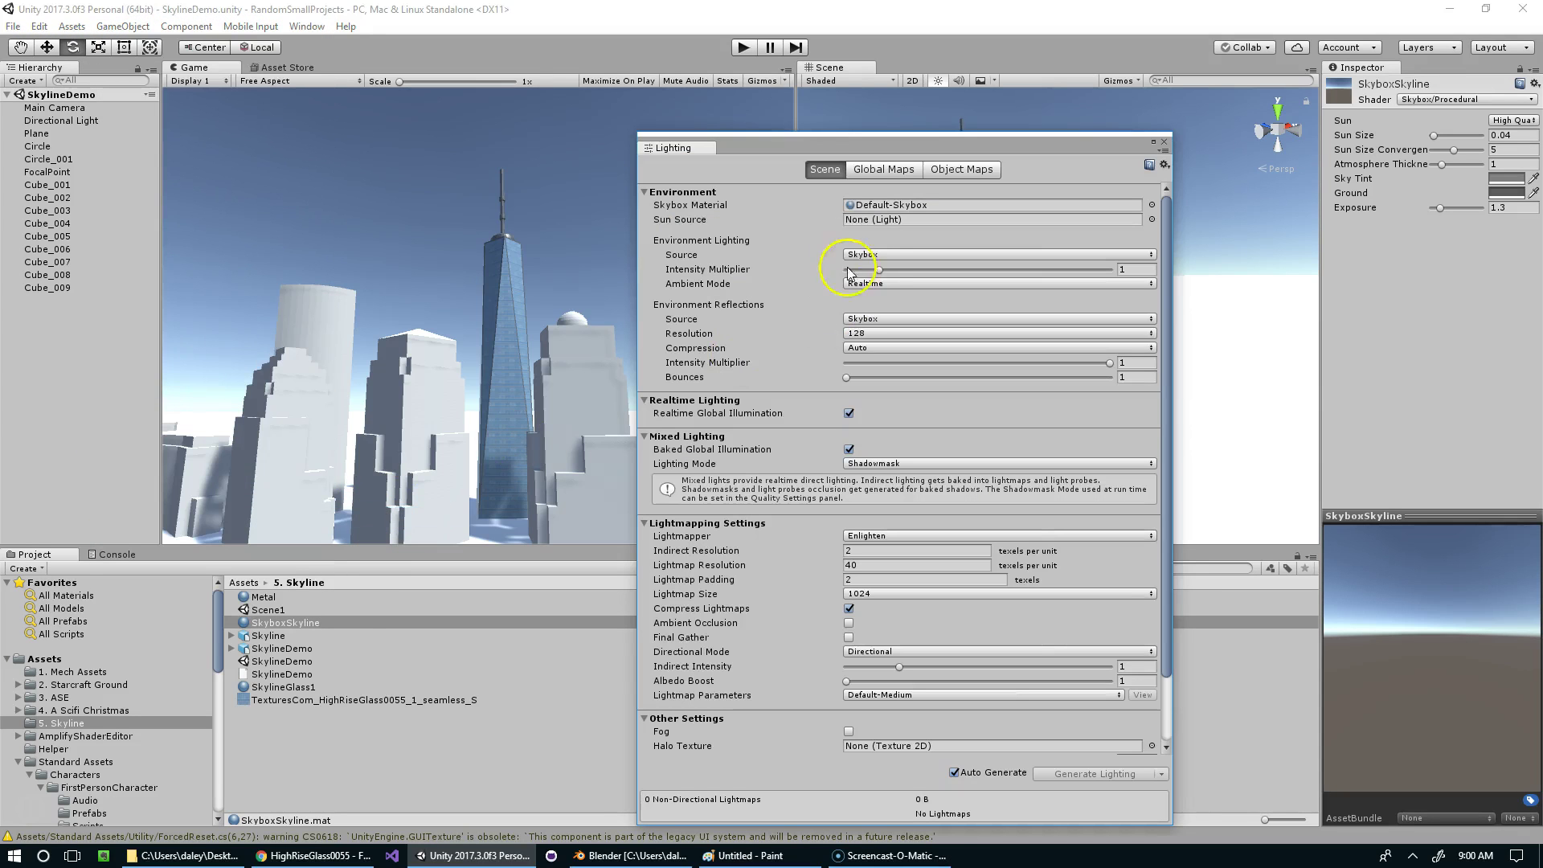
left_click_drag(280, 627, 952, 207)
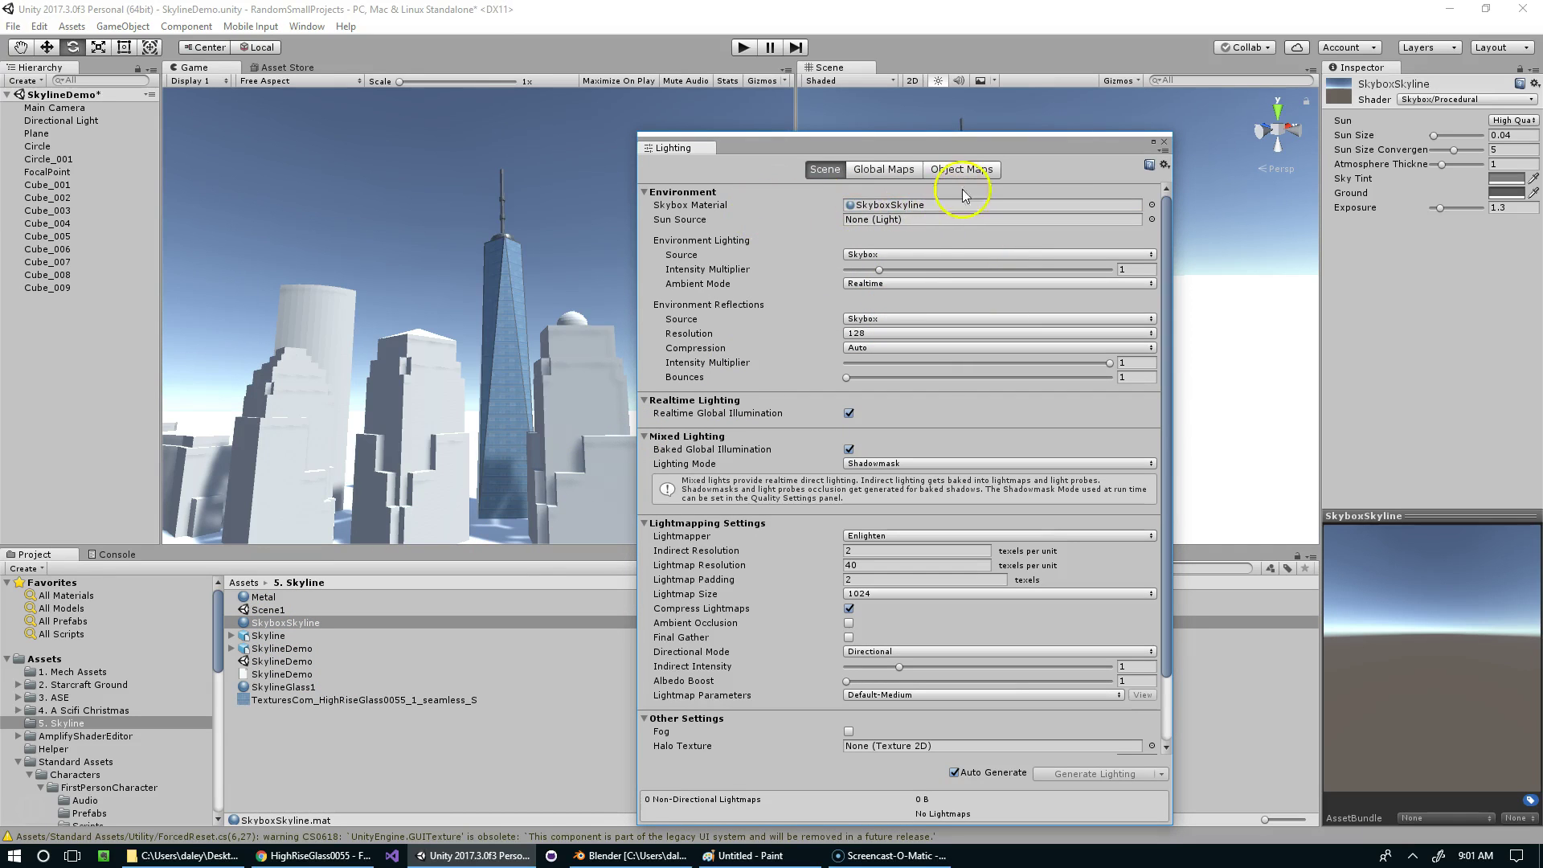
left_click(1162, 144)
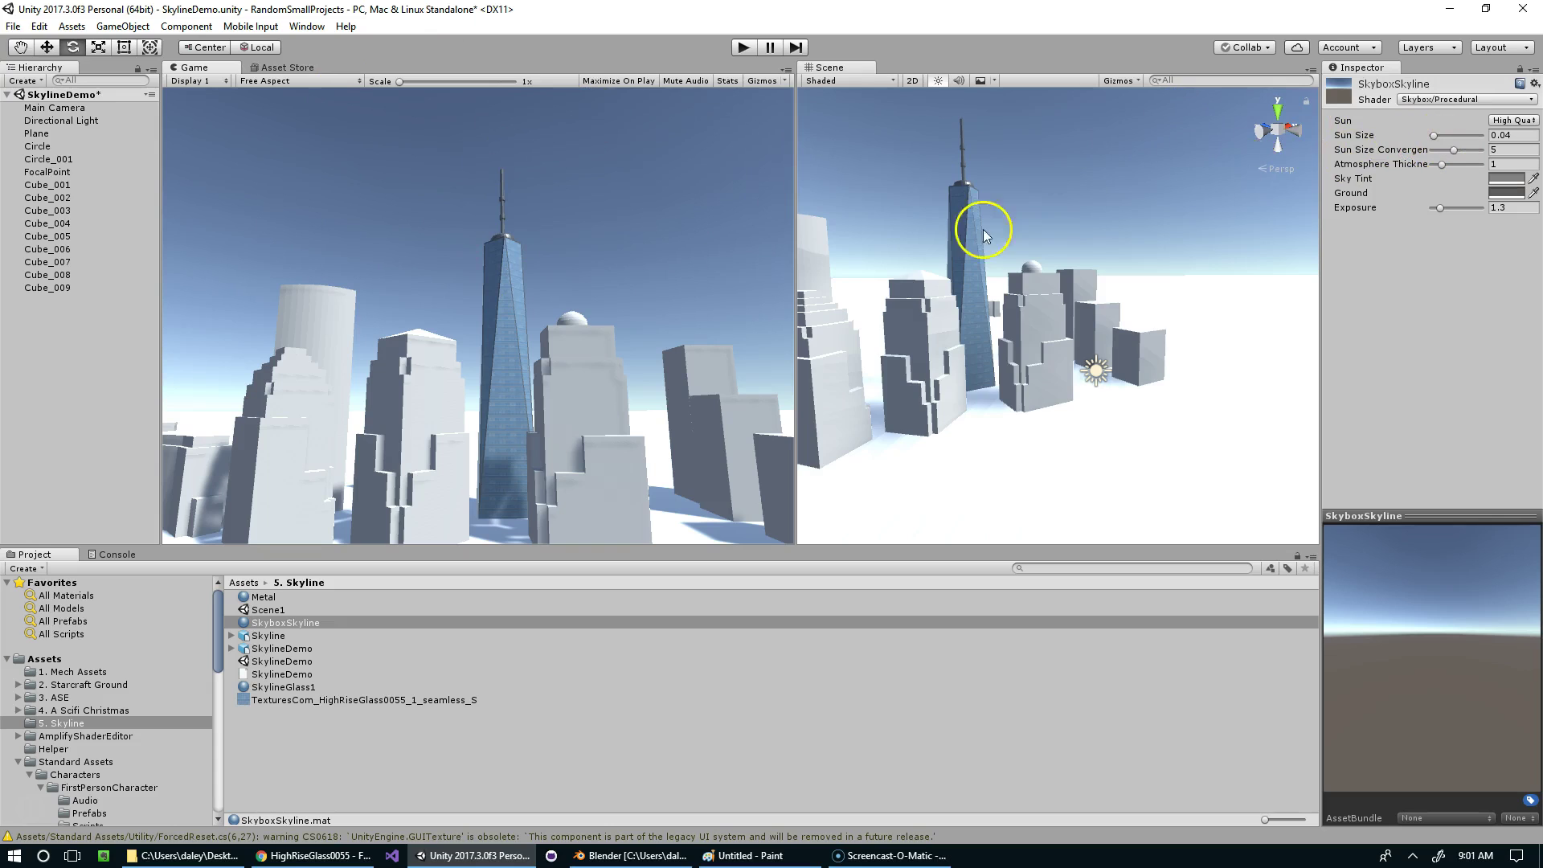
Step: Set SkyboxSkyline's Sun Size to 0.1 and its Sun Size Convergence to 4.3 while viewing the sun in the sky
right_click_drag(983, 230, 1433, 32)
mouse_move(1435, 137)
left_mouse_down()
mouse_move(1451, 139)
mouse_move(1437, 138)
left_mouse_up()
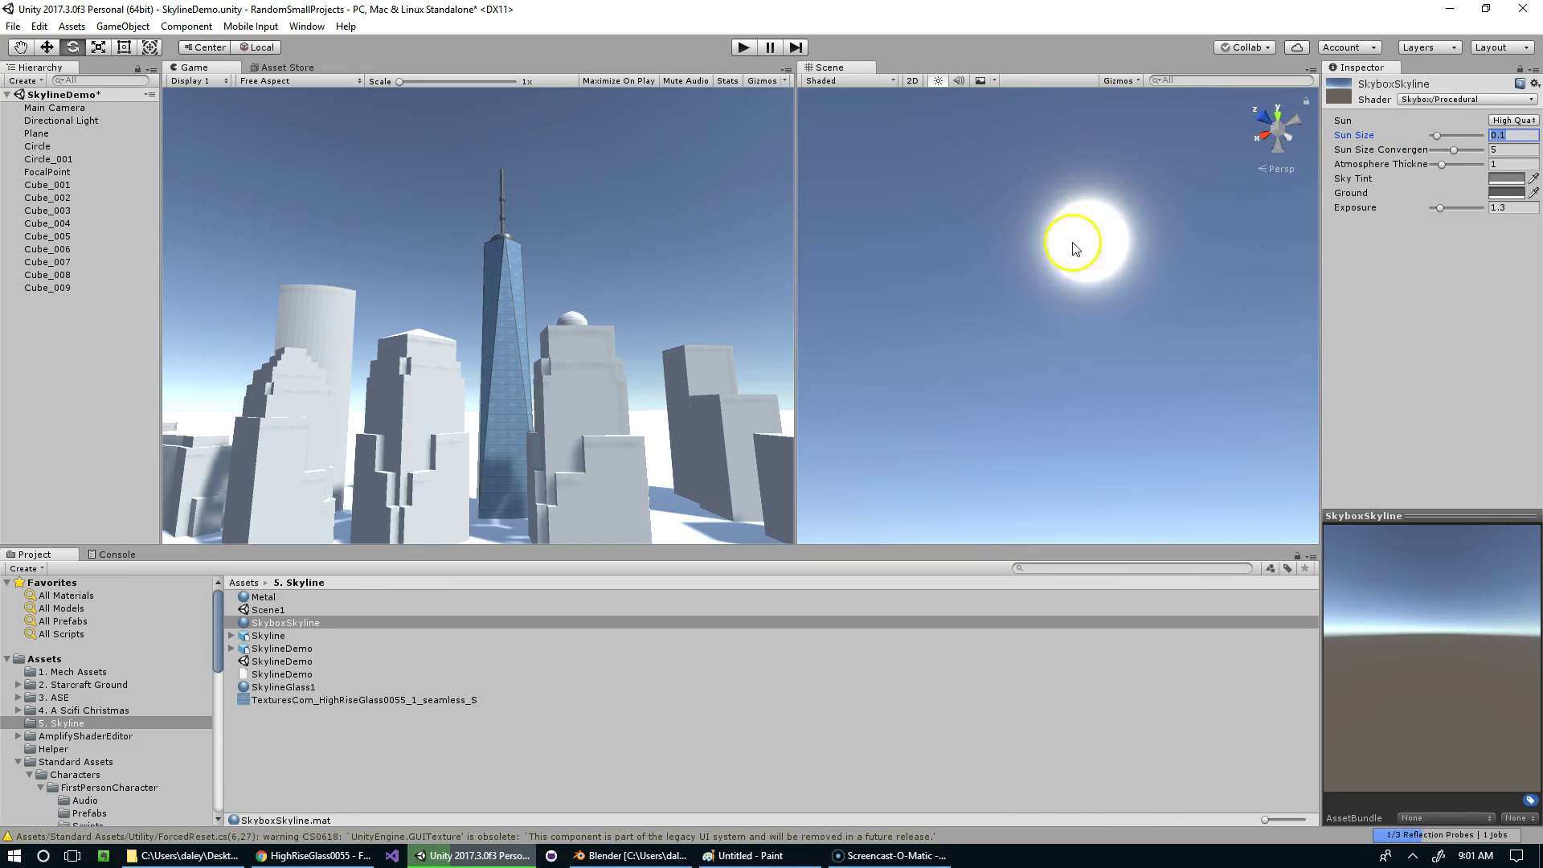
left_click_drag(1222, 127, 1068, 187, "alt")
right_click_drag(1148, 181, 1054, 126)
left_click_drag(1053, 125, 1464, 60, "alt")
mouse_move(1459, 146)
left_mouse_down()
mouse_move(1477, 152)
mouse_move(1450, 152)
left_mouse_up()
left_click_drag(1202, 182, 1309, 201, "alt")
scroll(1176, 244, "up", 3)
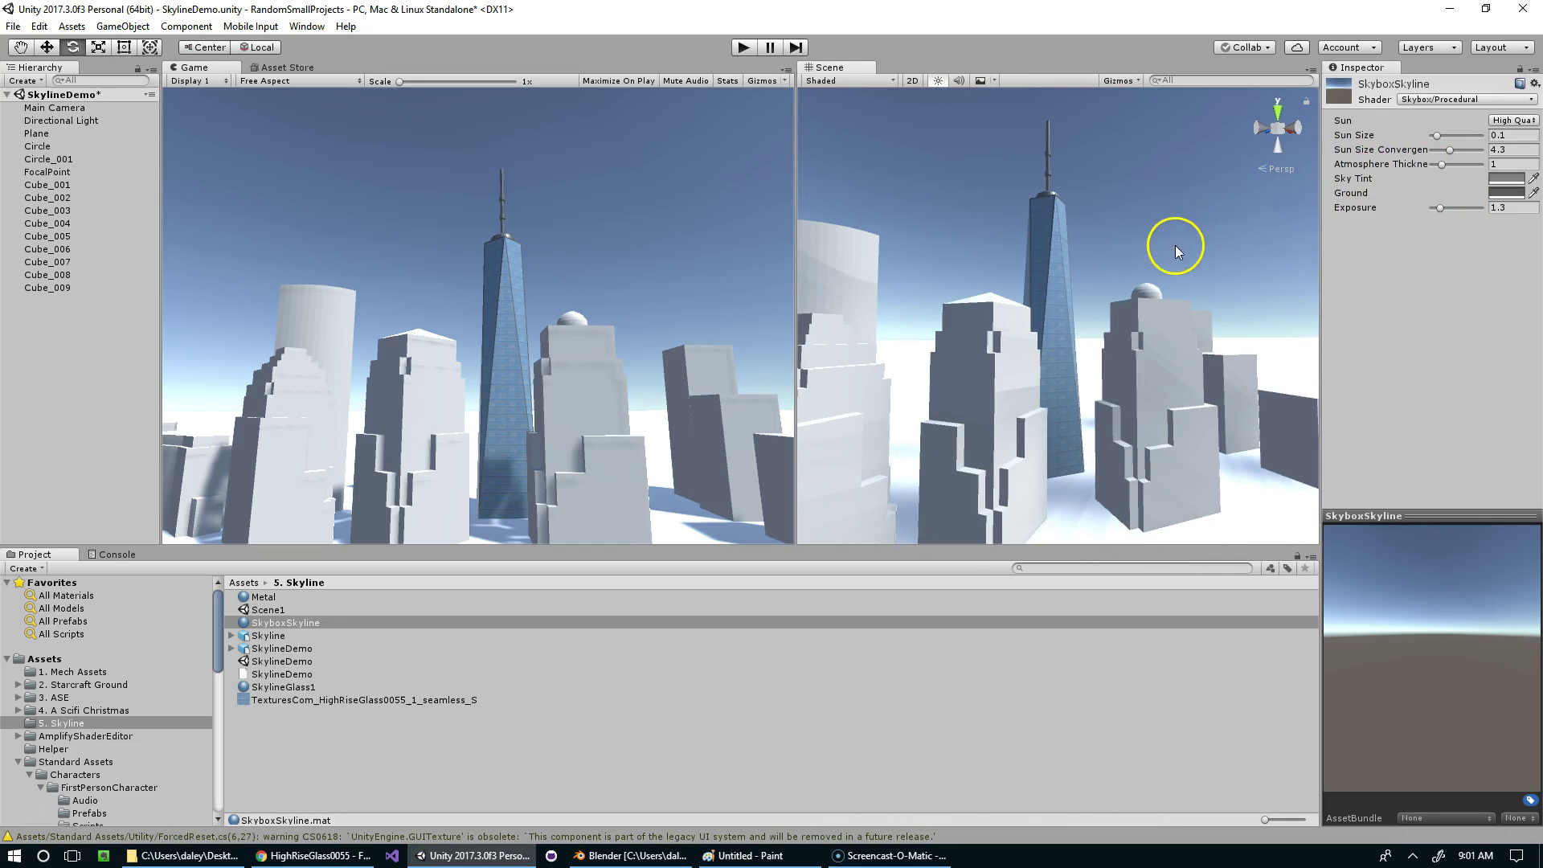
Step: Set the SkyboxSkyline material's Exposure to 1.7 and check the sky behind the tower
left_click_drag(1440, 165, 1139, 174)
right_click_drag(1139, 174, 1156, 127)
left_click_drag(1155, 126, 1121, 217, "alt")
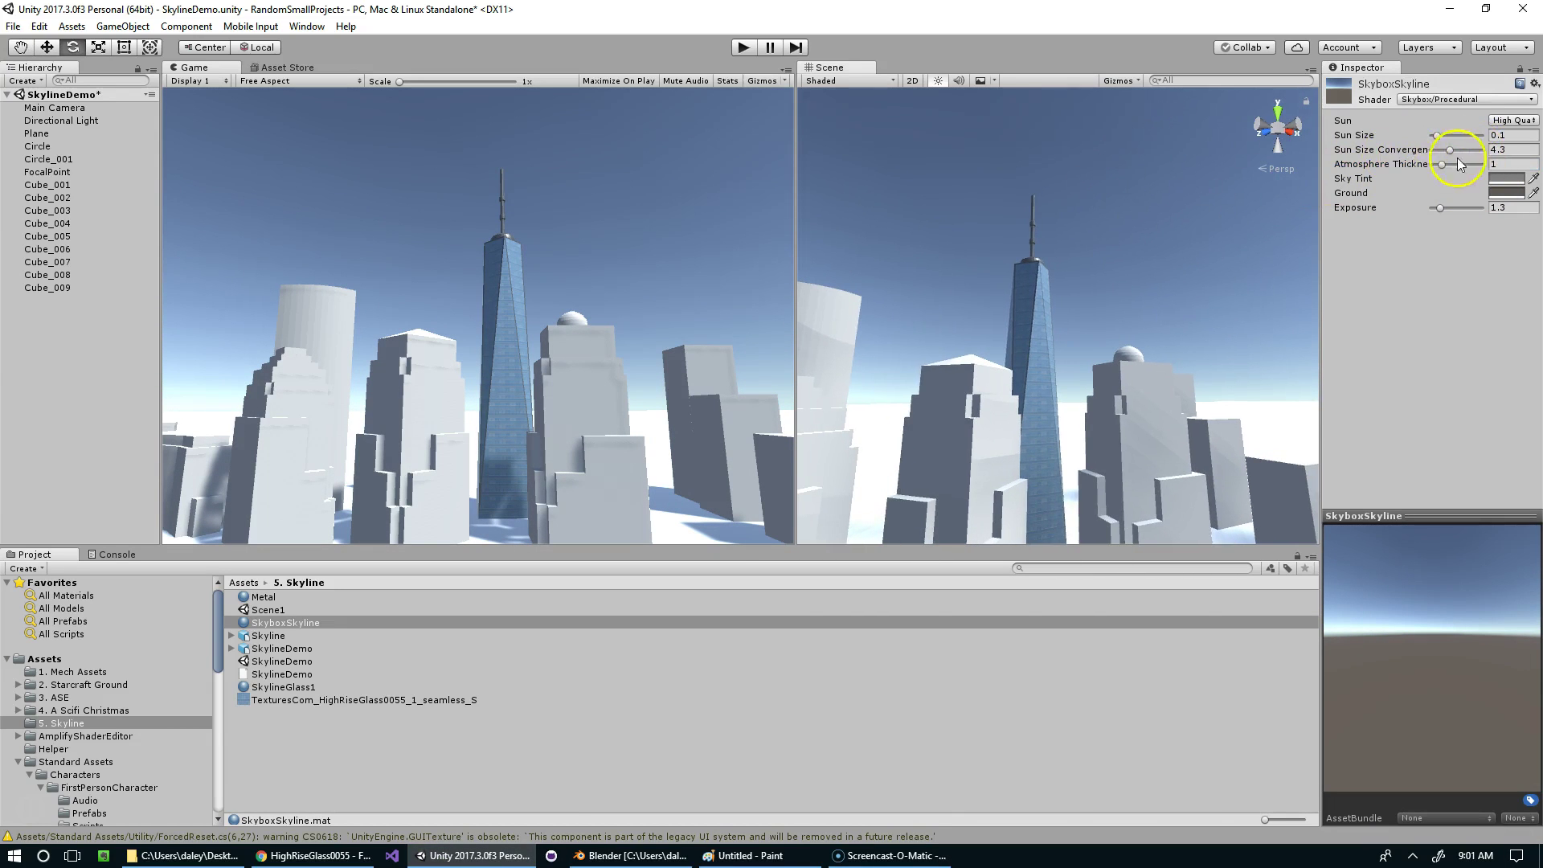
left_click_drag(1443, 164, 1444, 164)
type("1.7")
left_click(1002, 180)
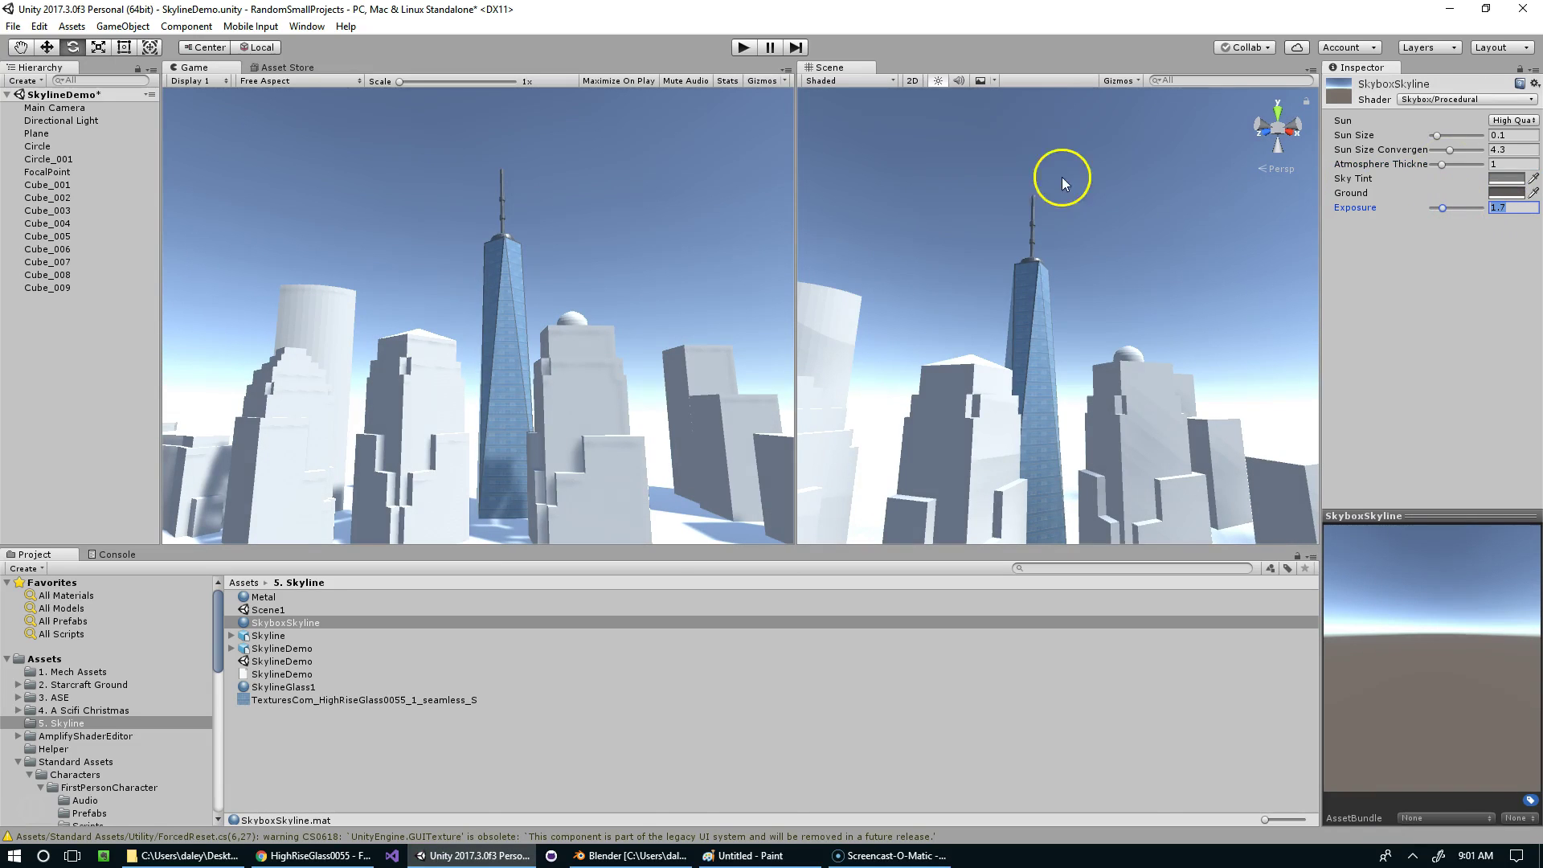
right_click_drag(1020, 207, 980, 215)
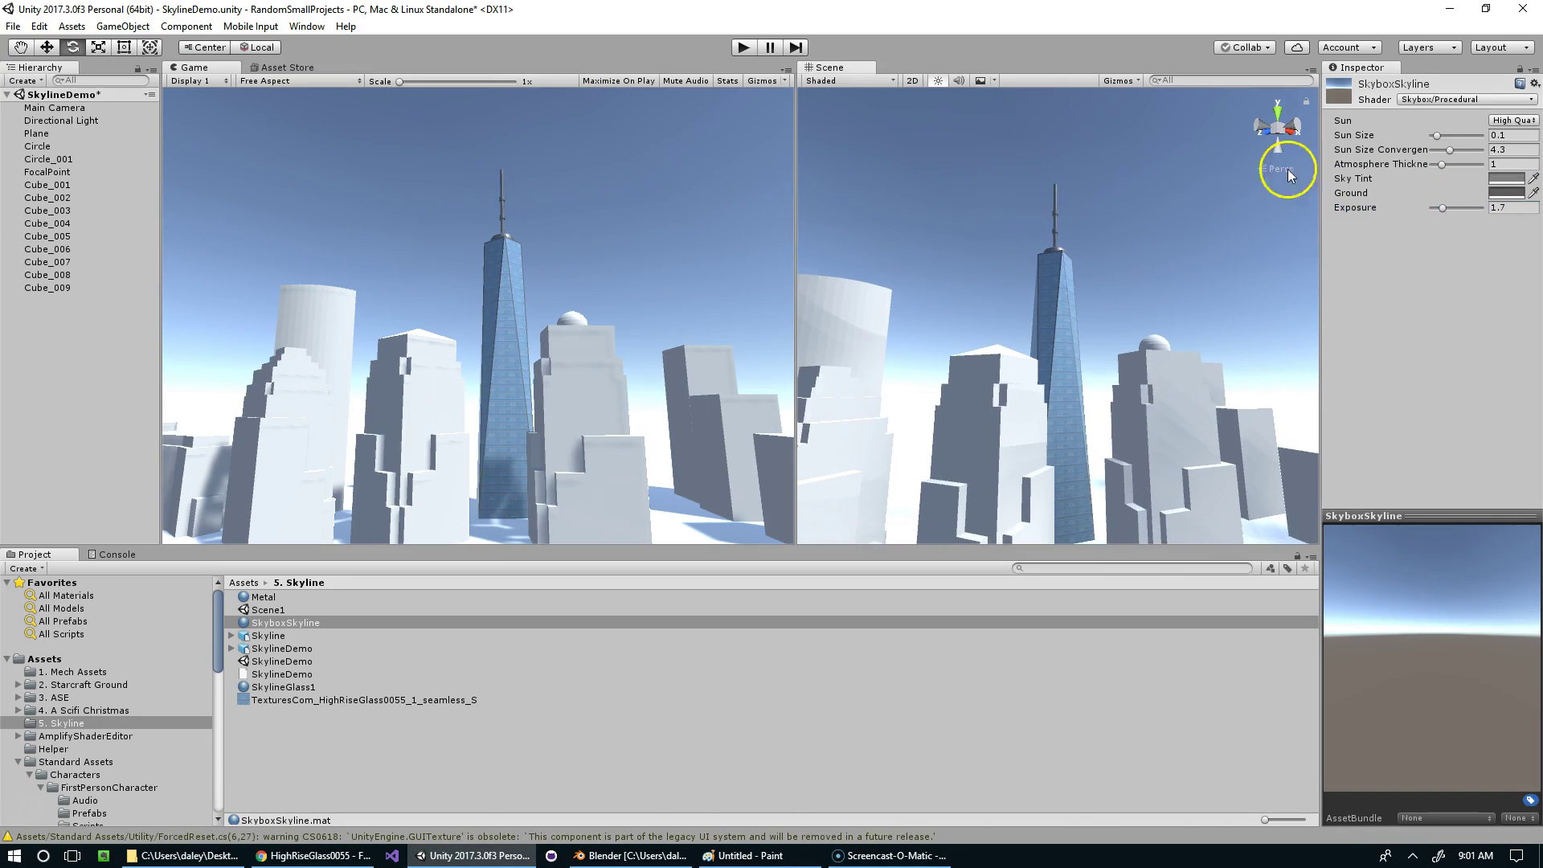
Step: Compare the tower, buildings and sky in the scene and game views with the skyline reference photo in Paint
mouse_move(1541, 124)
left_mouse_down()
mouse_move(951, 109)
mouse_move(1043, 44)
left_mouse_up()
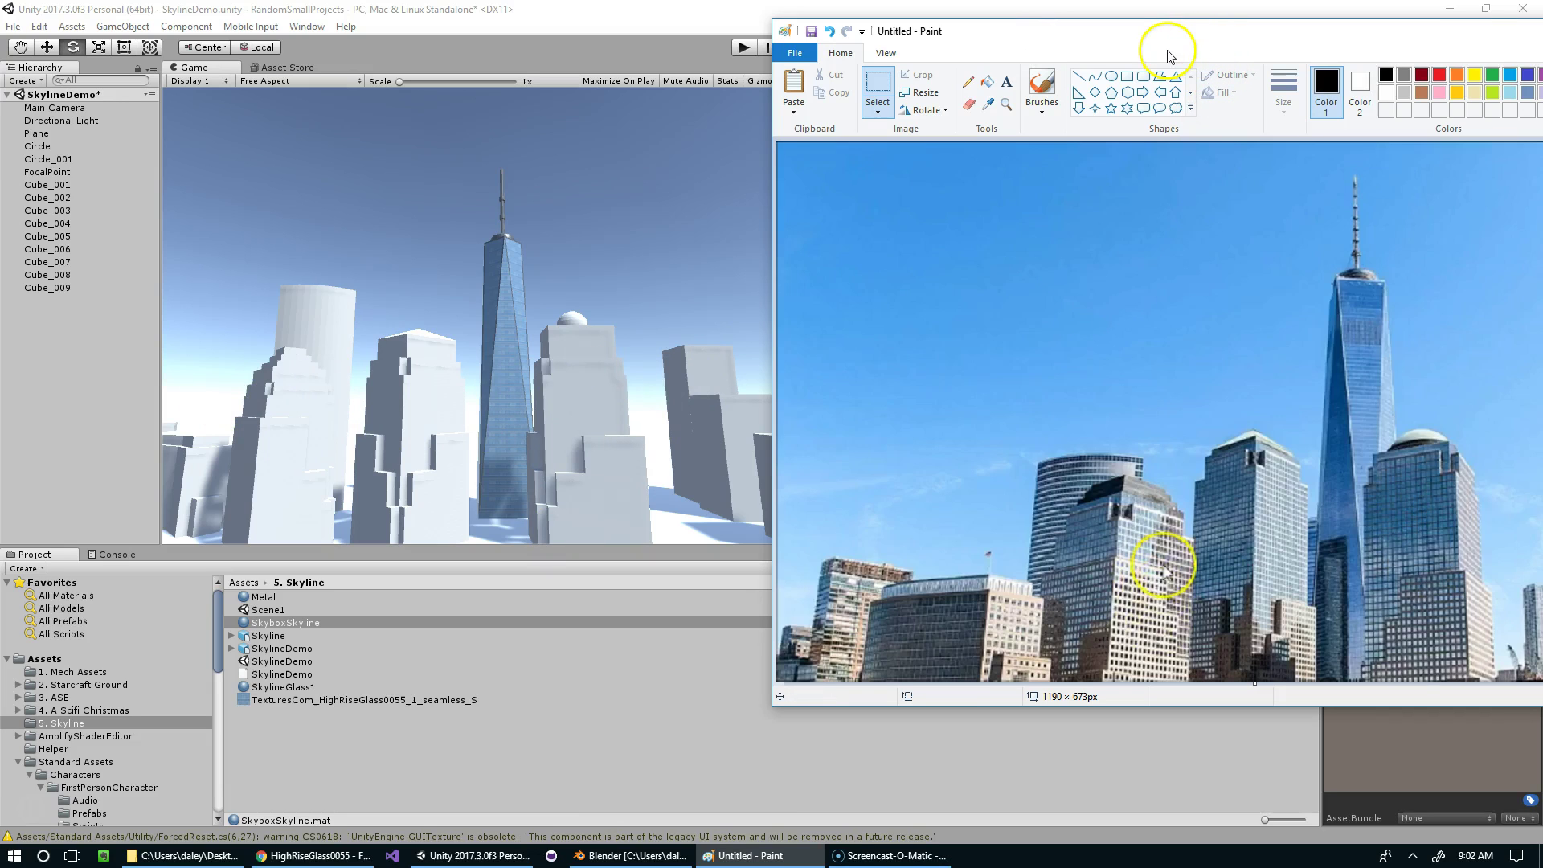
left_click_drag(1105, 40, 1542, 36)
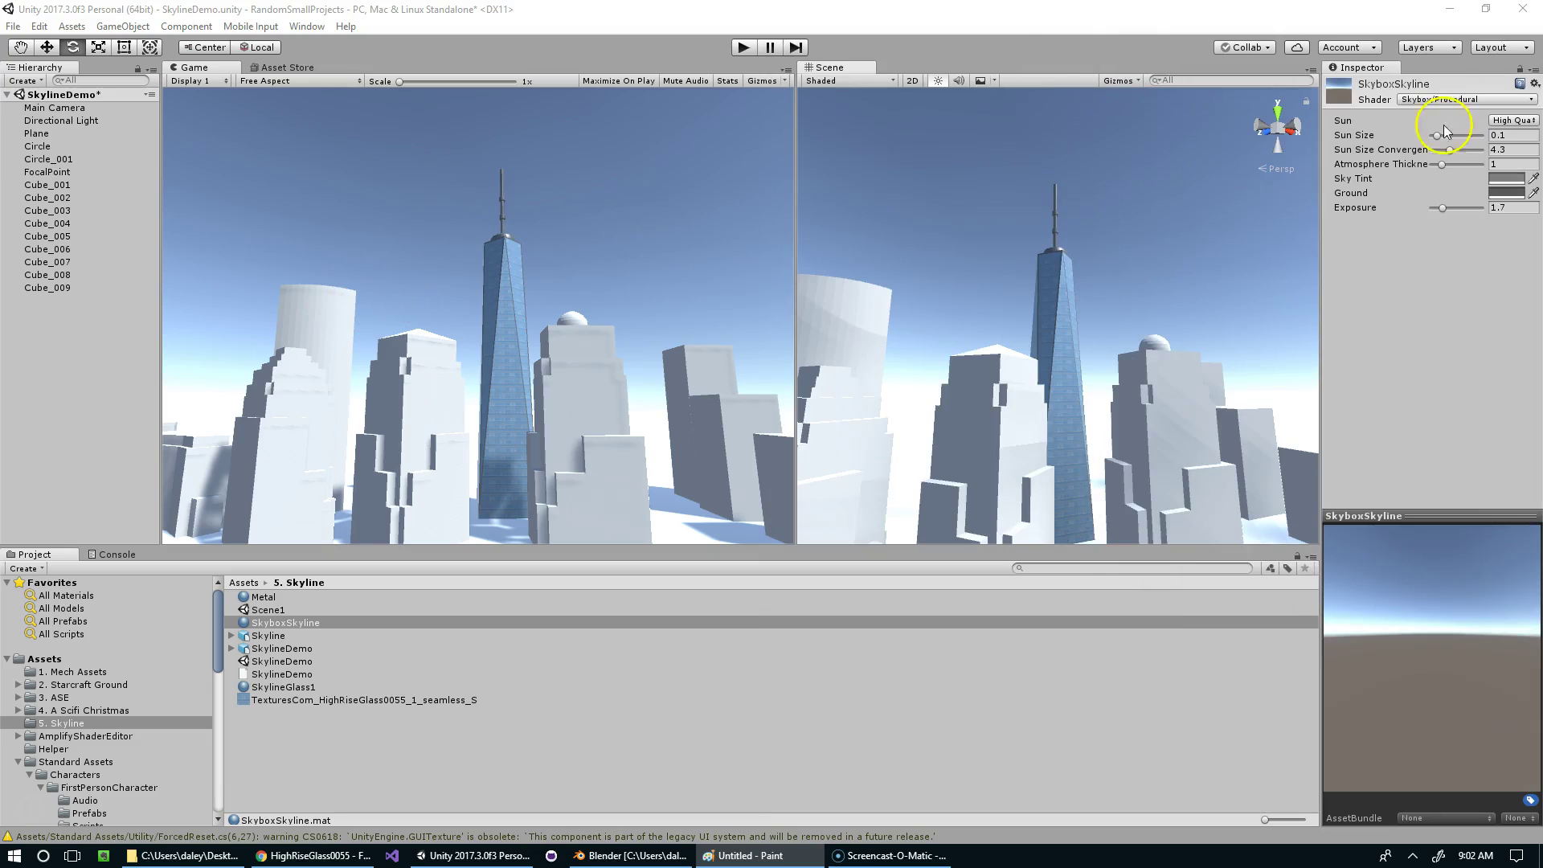
scroll(1119, 271, "down", 3)
right_click(1118, 280)
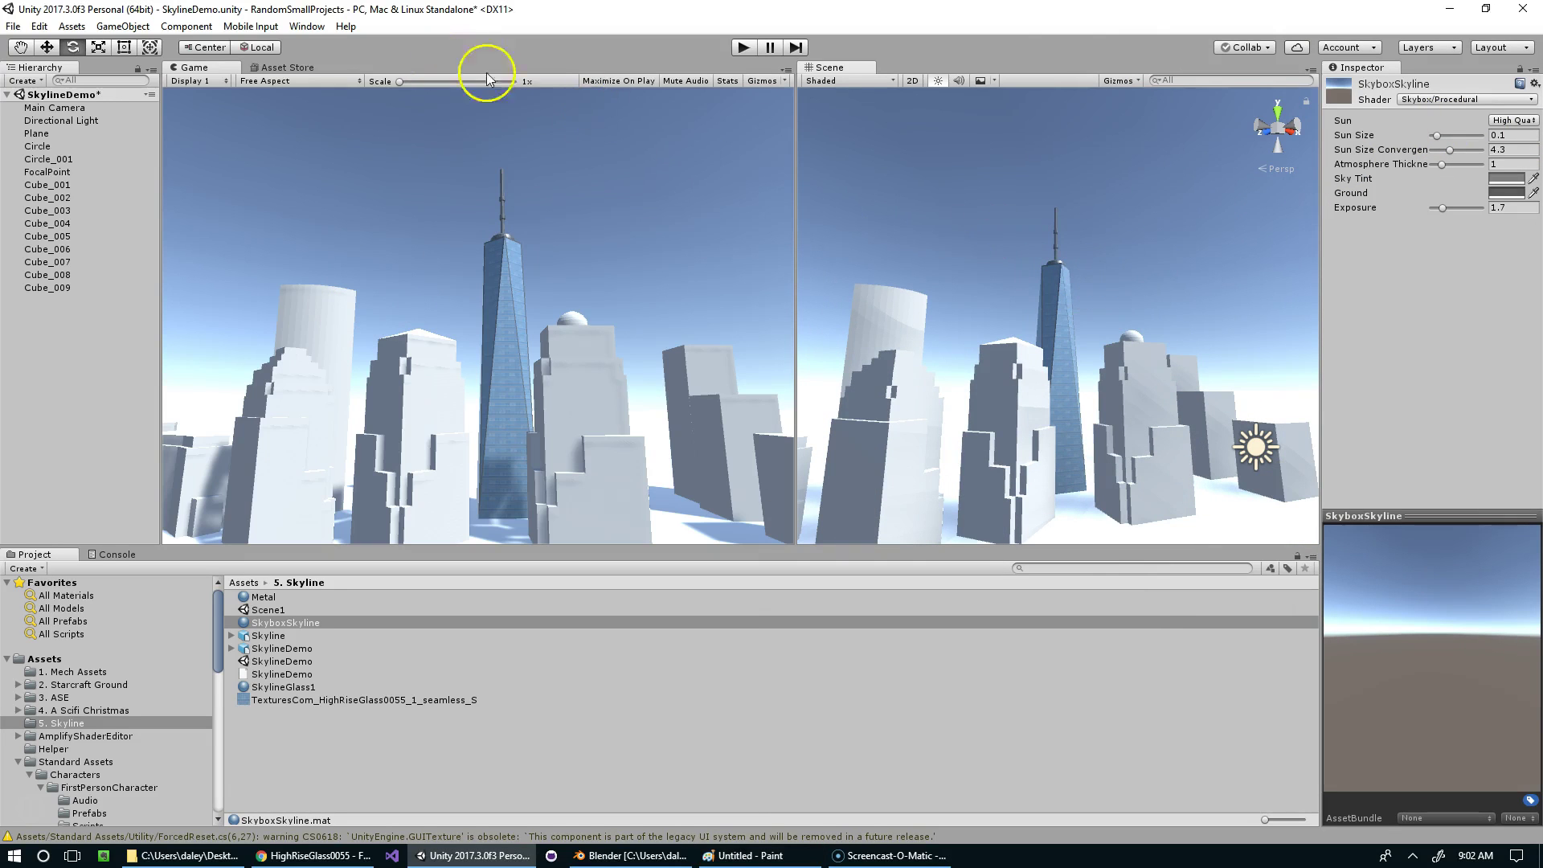
right_click_drag(821, 210, 797, 213)
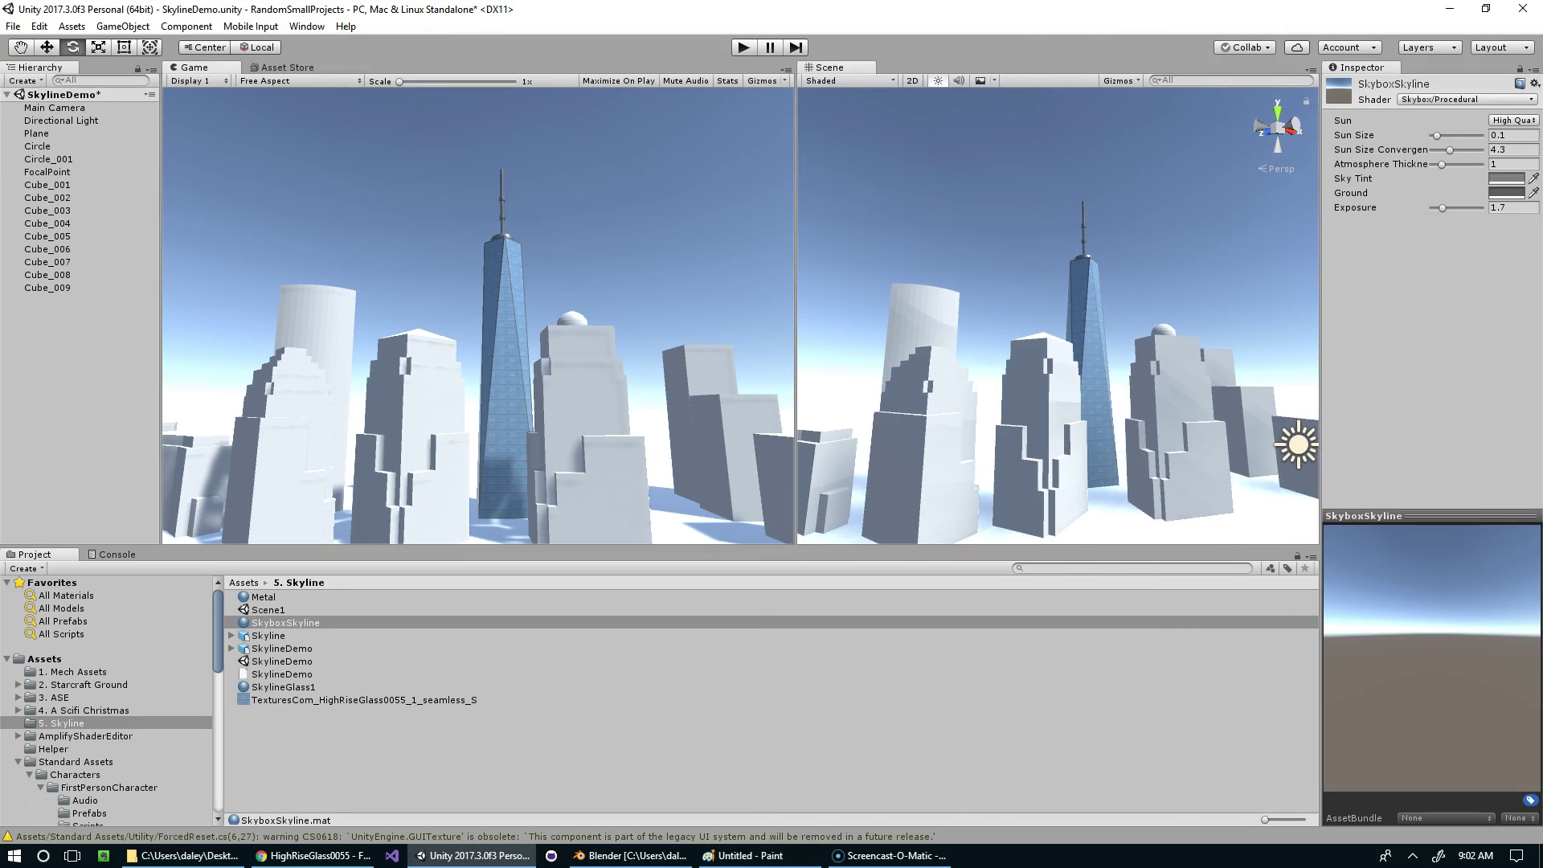
scroll(519, 210, "up", 6)
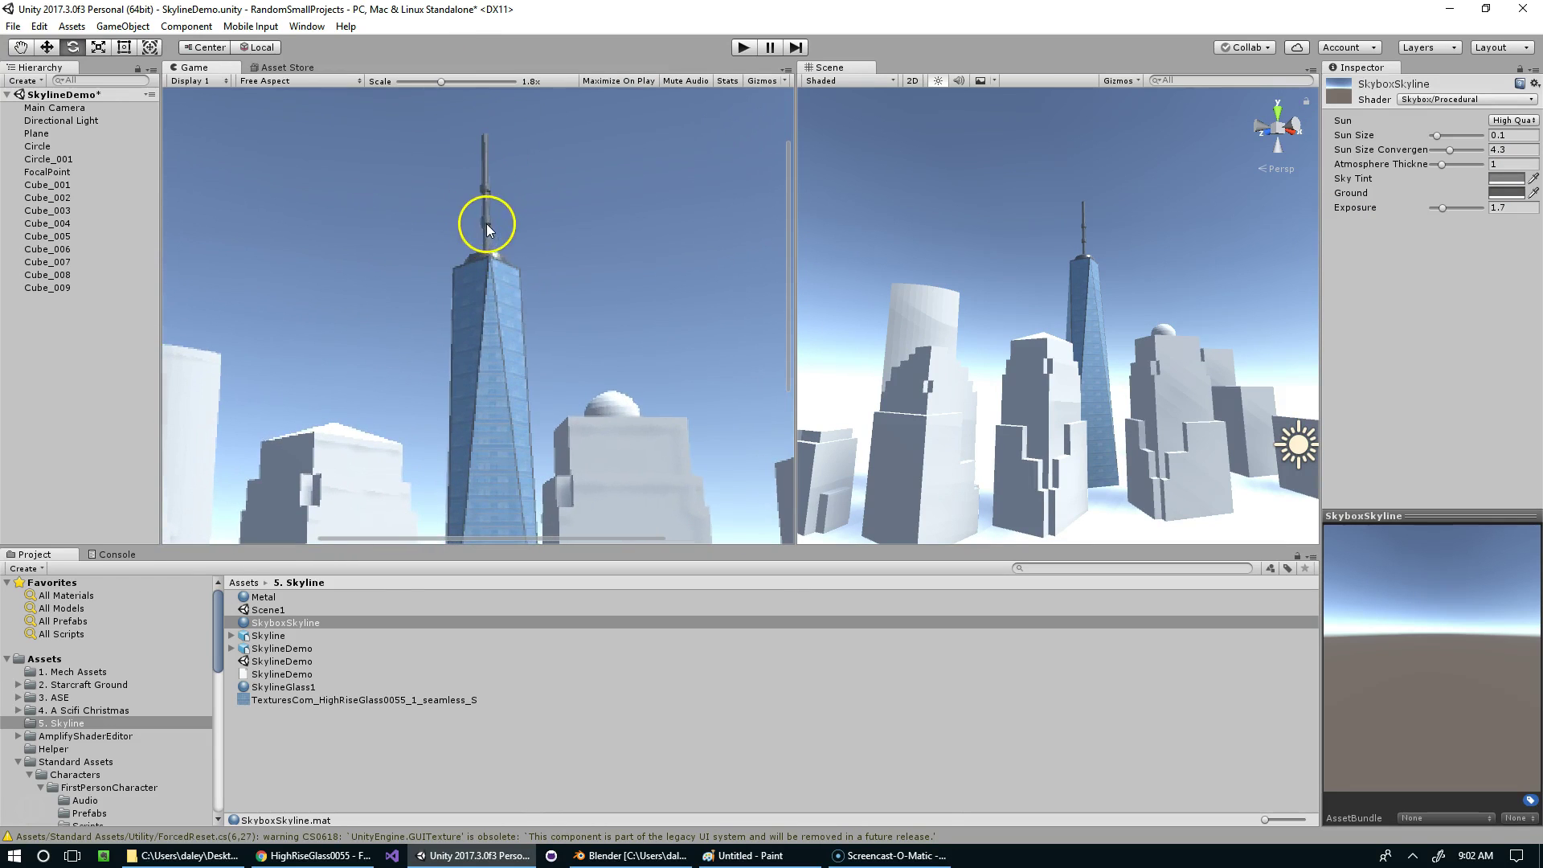
scroll(620, 234, "down", 6)
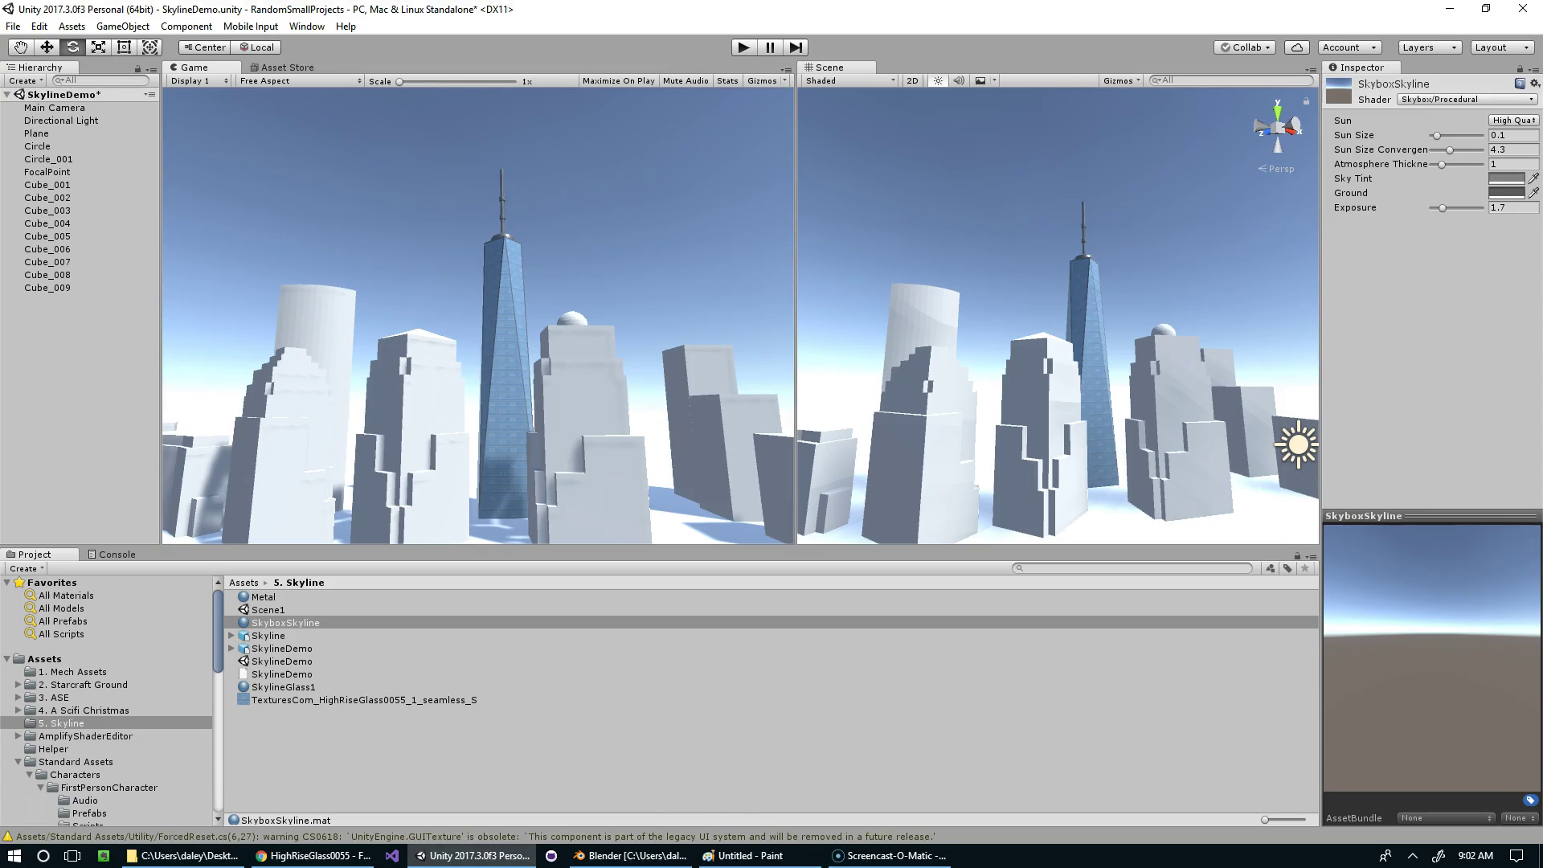
left_click_drag(1542, 90, 1295, 90)
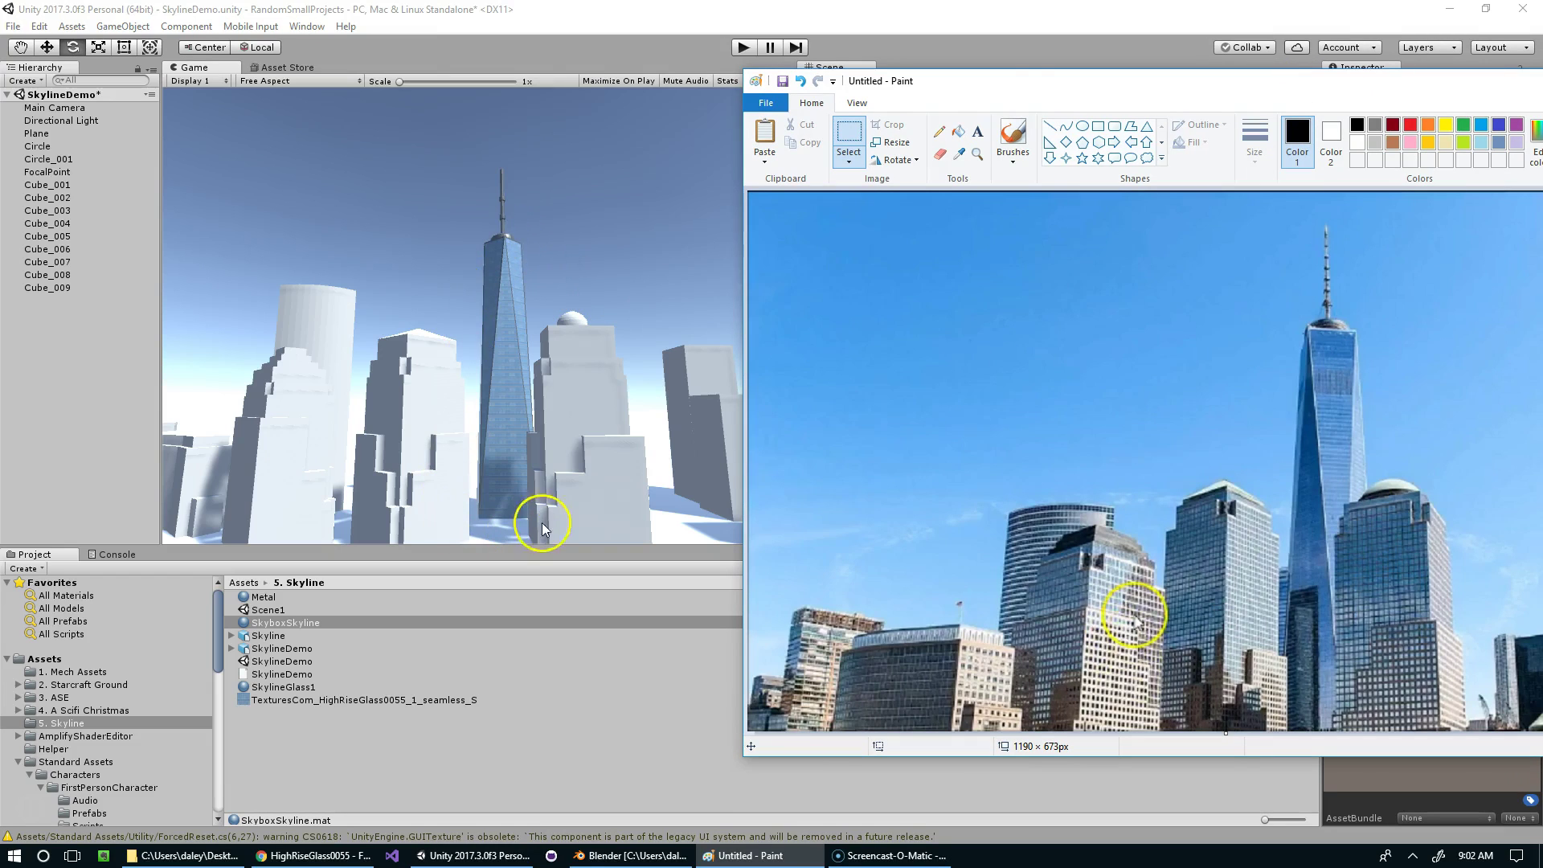
left_click_drag(1011, 82, 1542, 58)
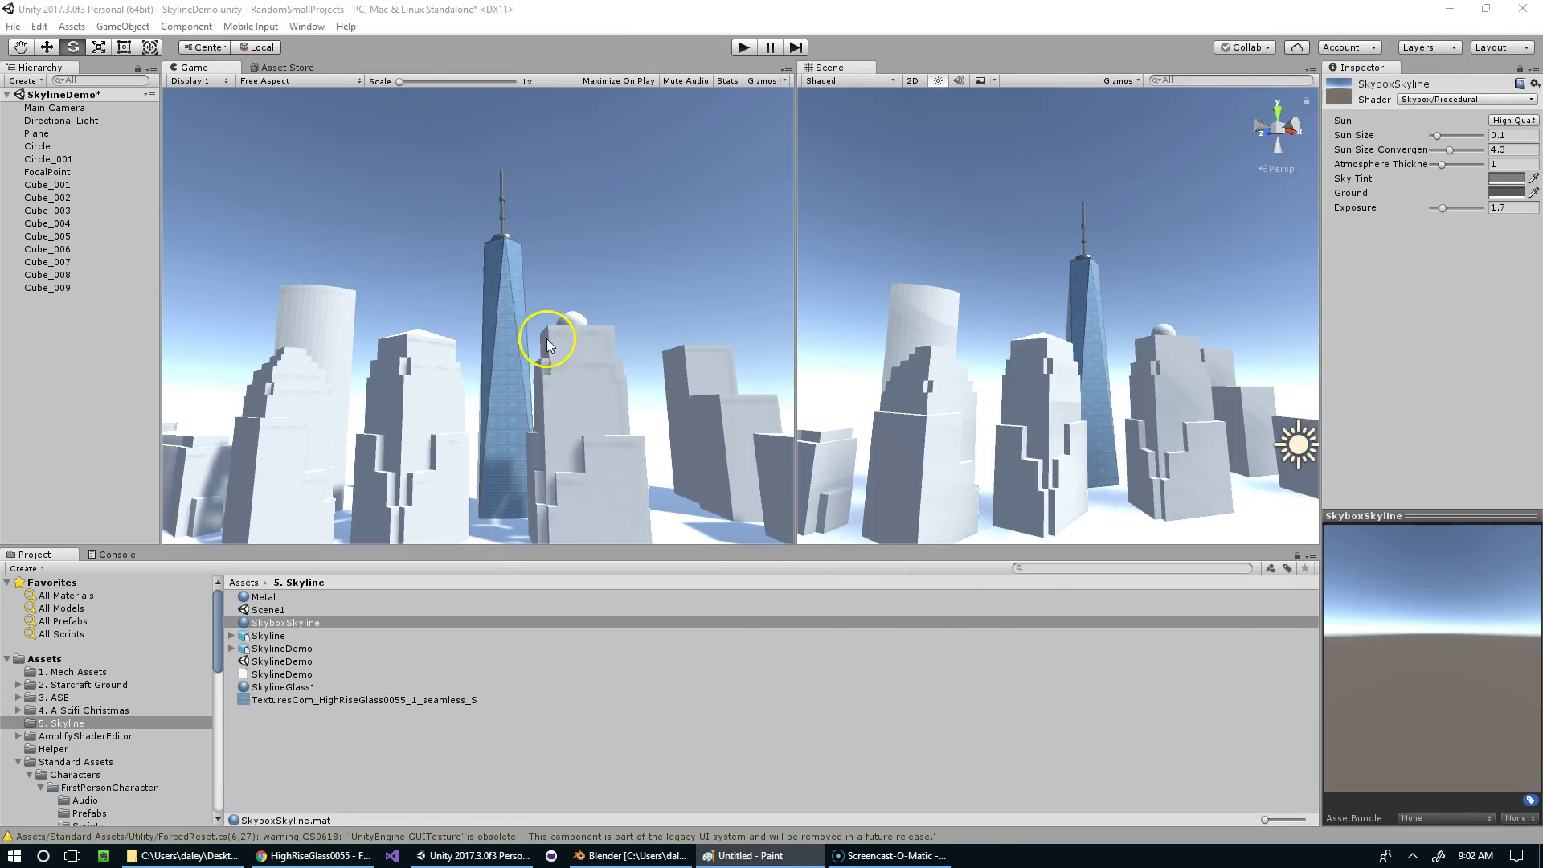
Step: Rotate the FocalPoint glass tower about its vertical axis to a Z rotation of about -29.58, and deselect it
left_click(1073, 320)
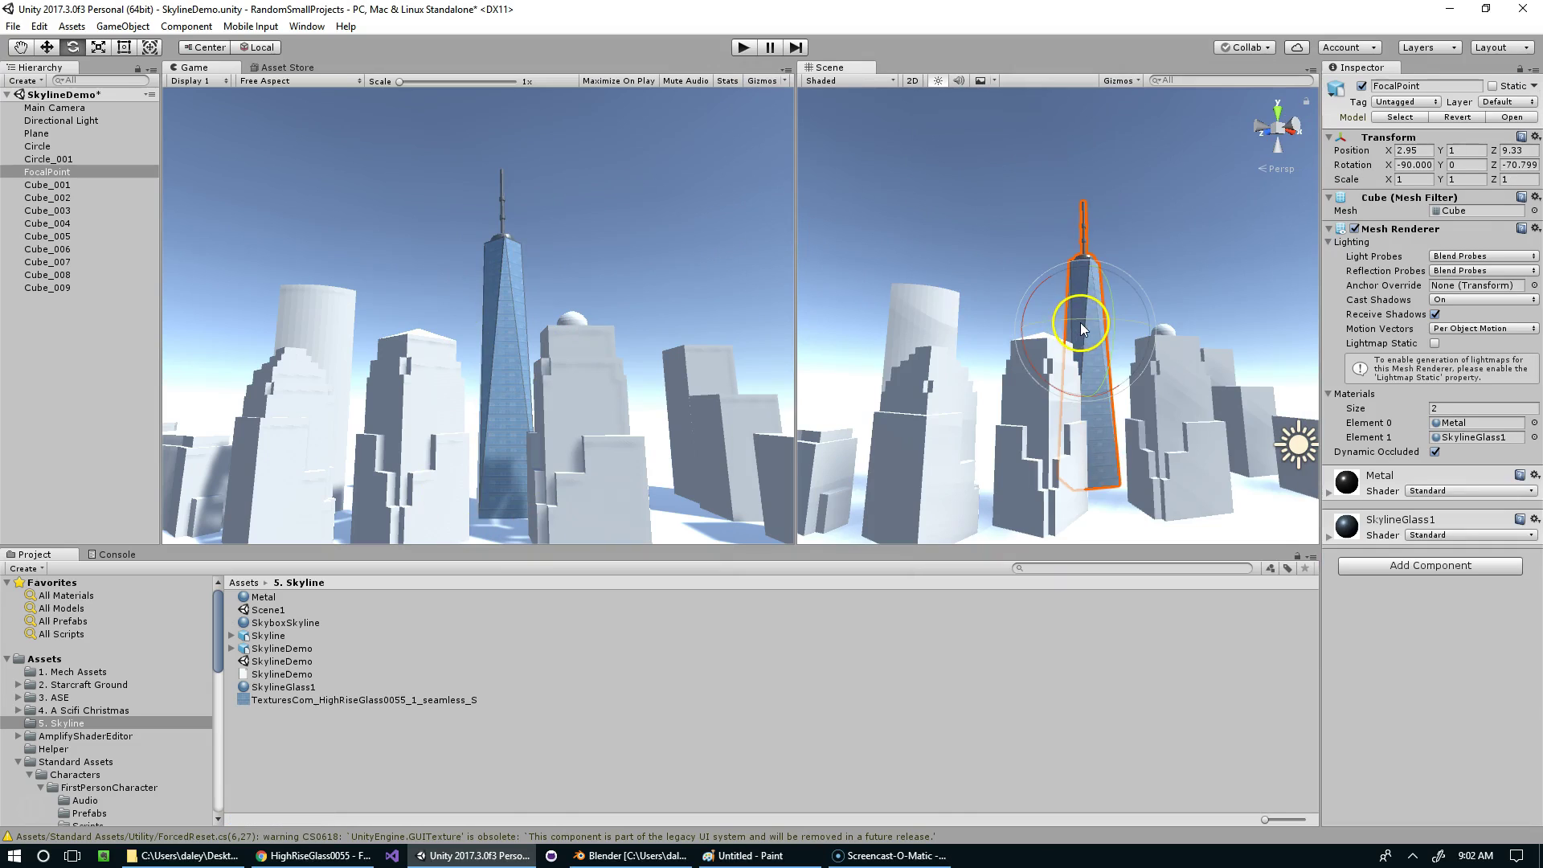
left_click_drag(1071, 316, 972, 317)
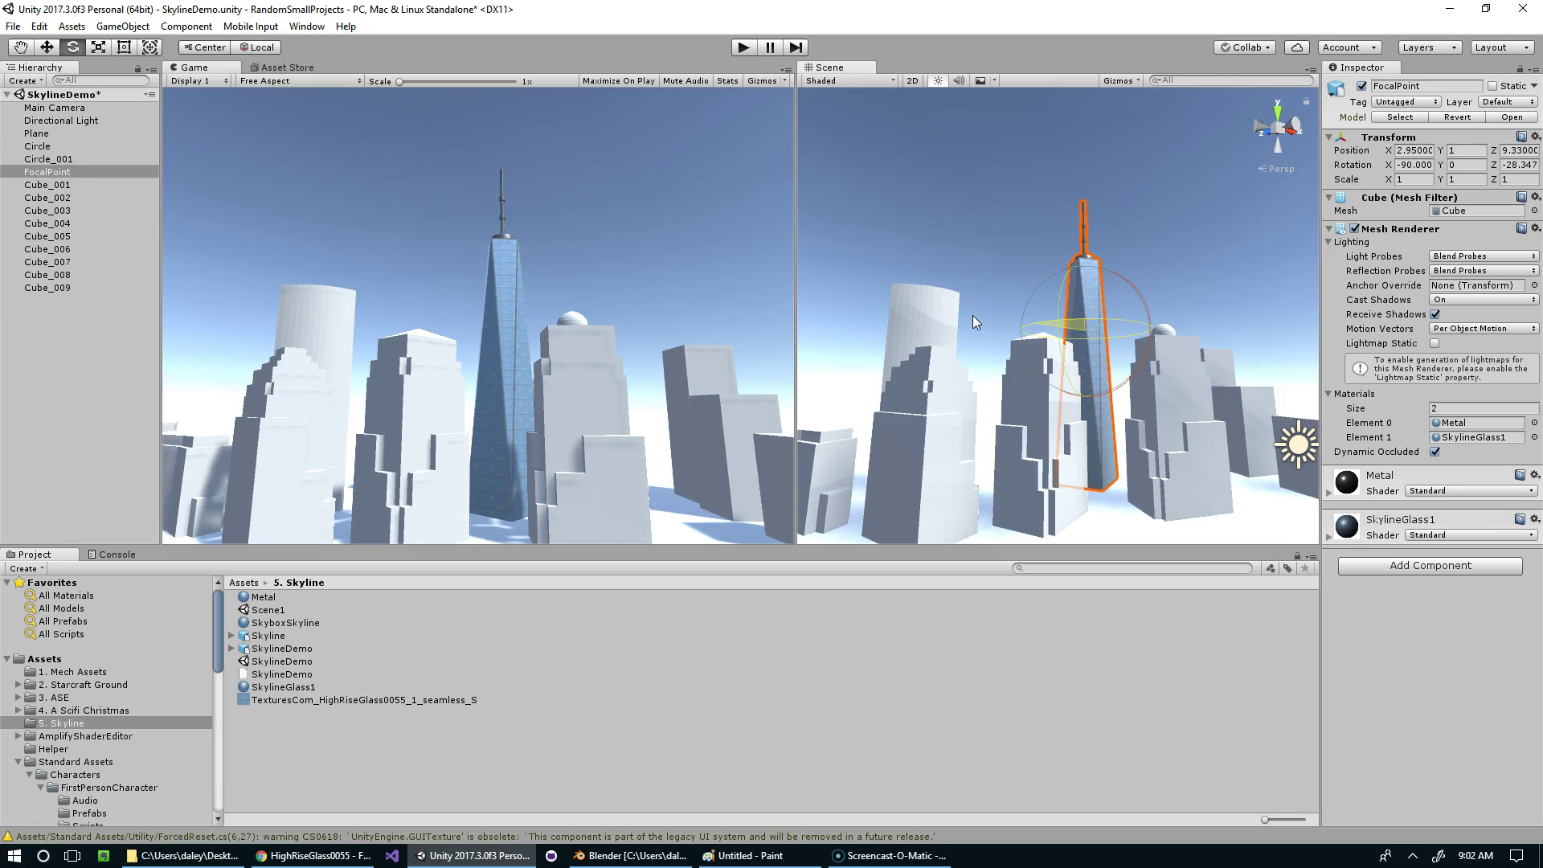
left_click_drag(973, 315, 975, 315)
left_click(522, 249)
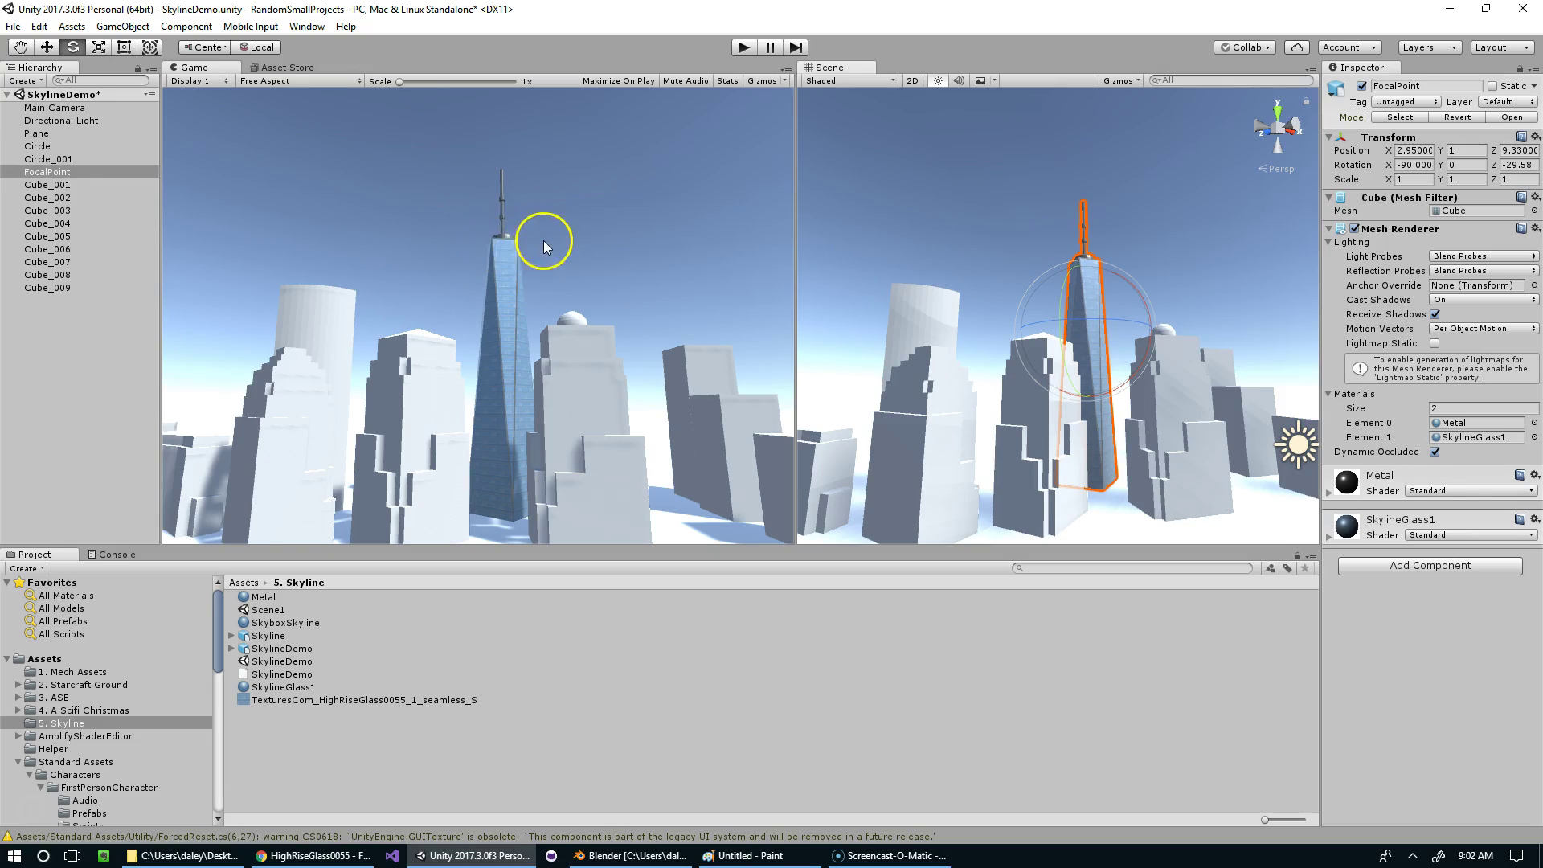
left_click(1230, 242)
Step: Rotate the domed building Cube_002 about its vertical axis
middle_click_drag(1230, 242, 1197, 242)
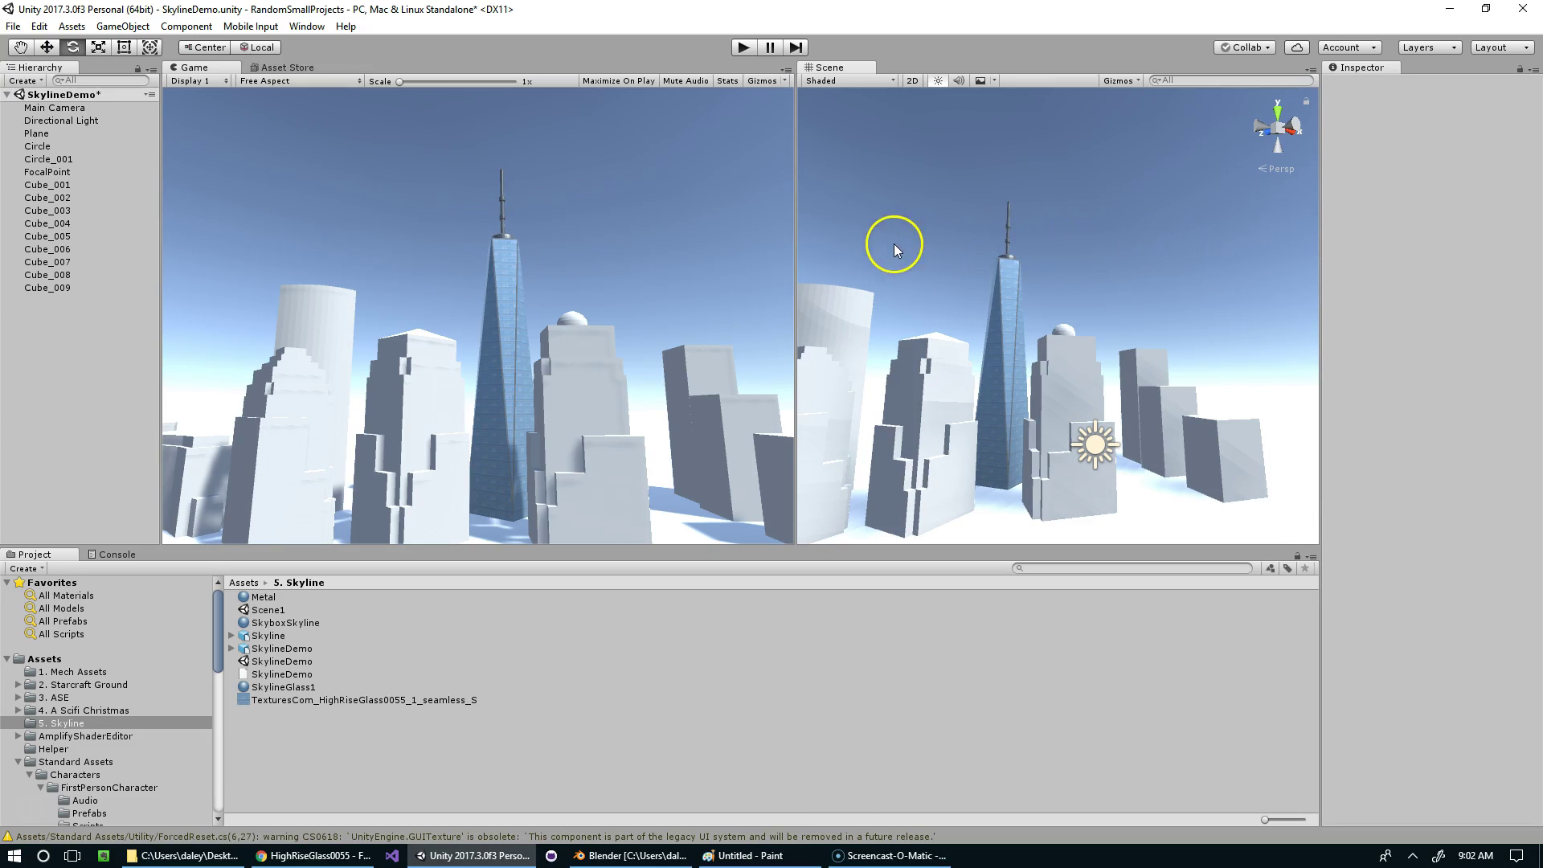
left_click(1091, 384)
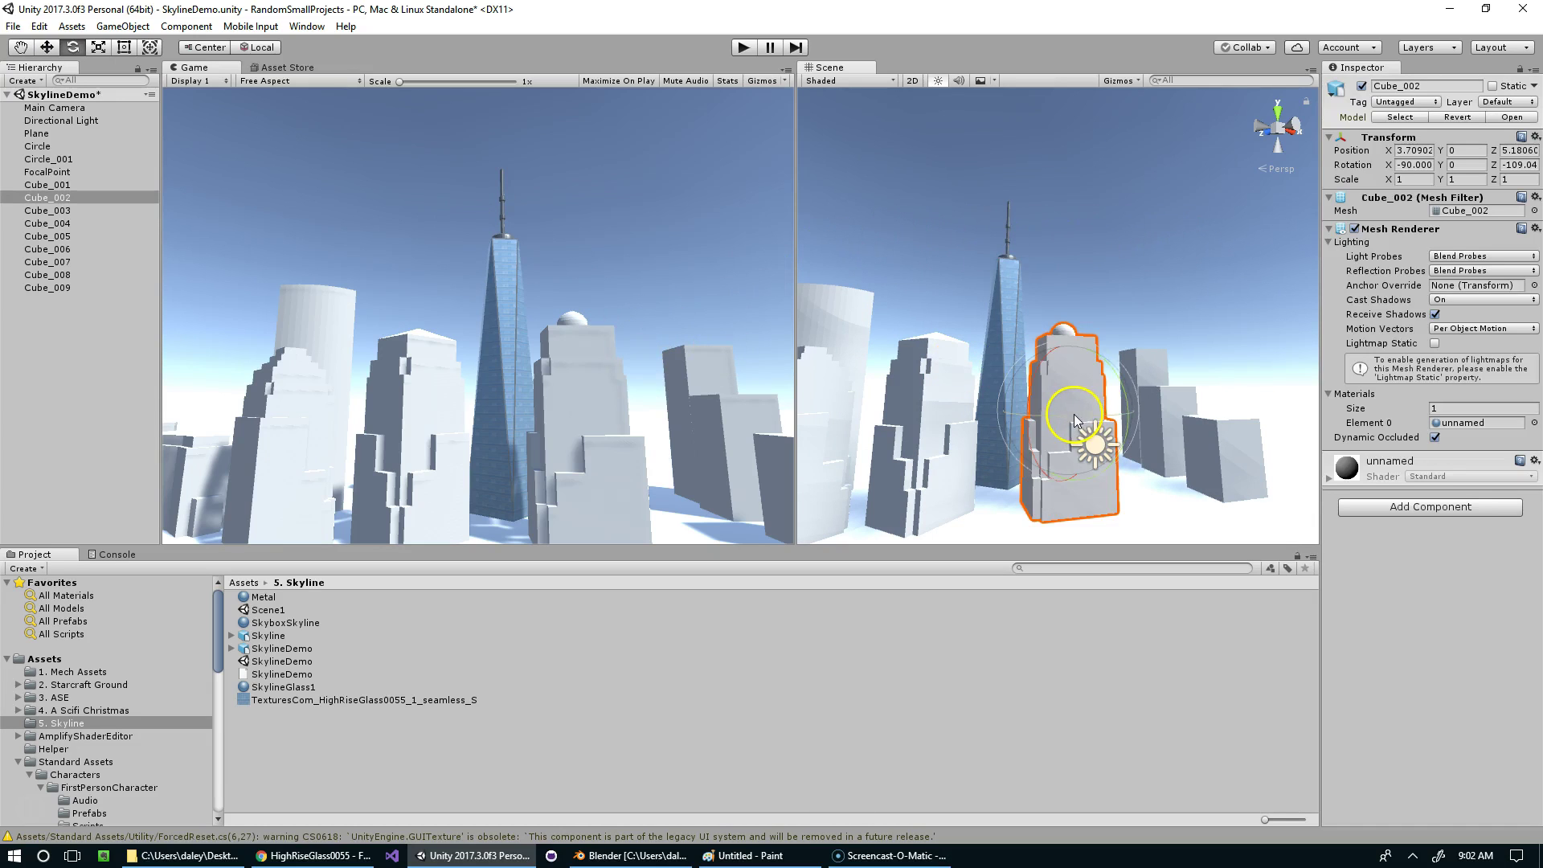
left_click_drag(1073, 413, 939, 433)
Step: Move the pyramid-roofed building Cube_001 slightly along the ground
left_click(924, 429)
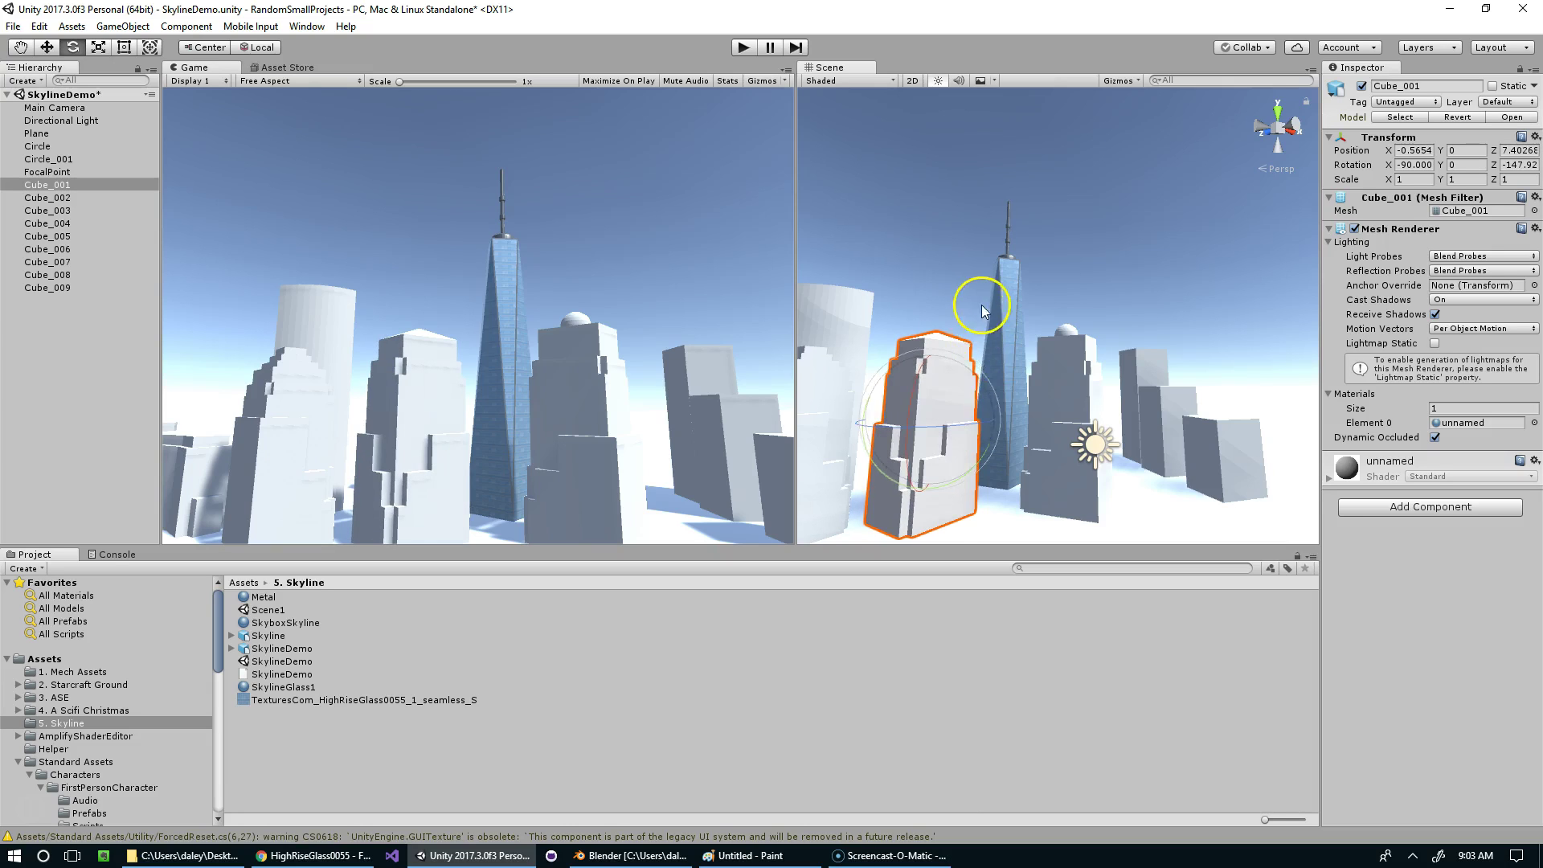
middle_click_drag(988, 303, 1012, 304)
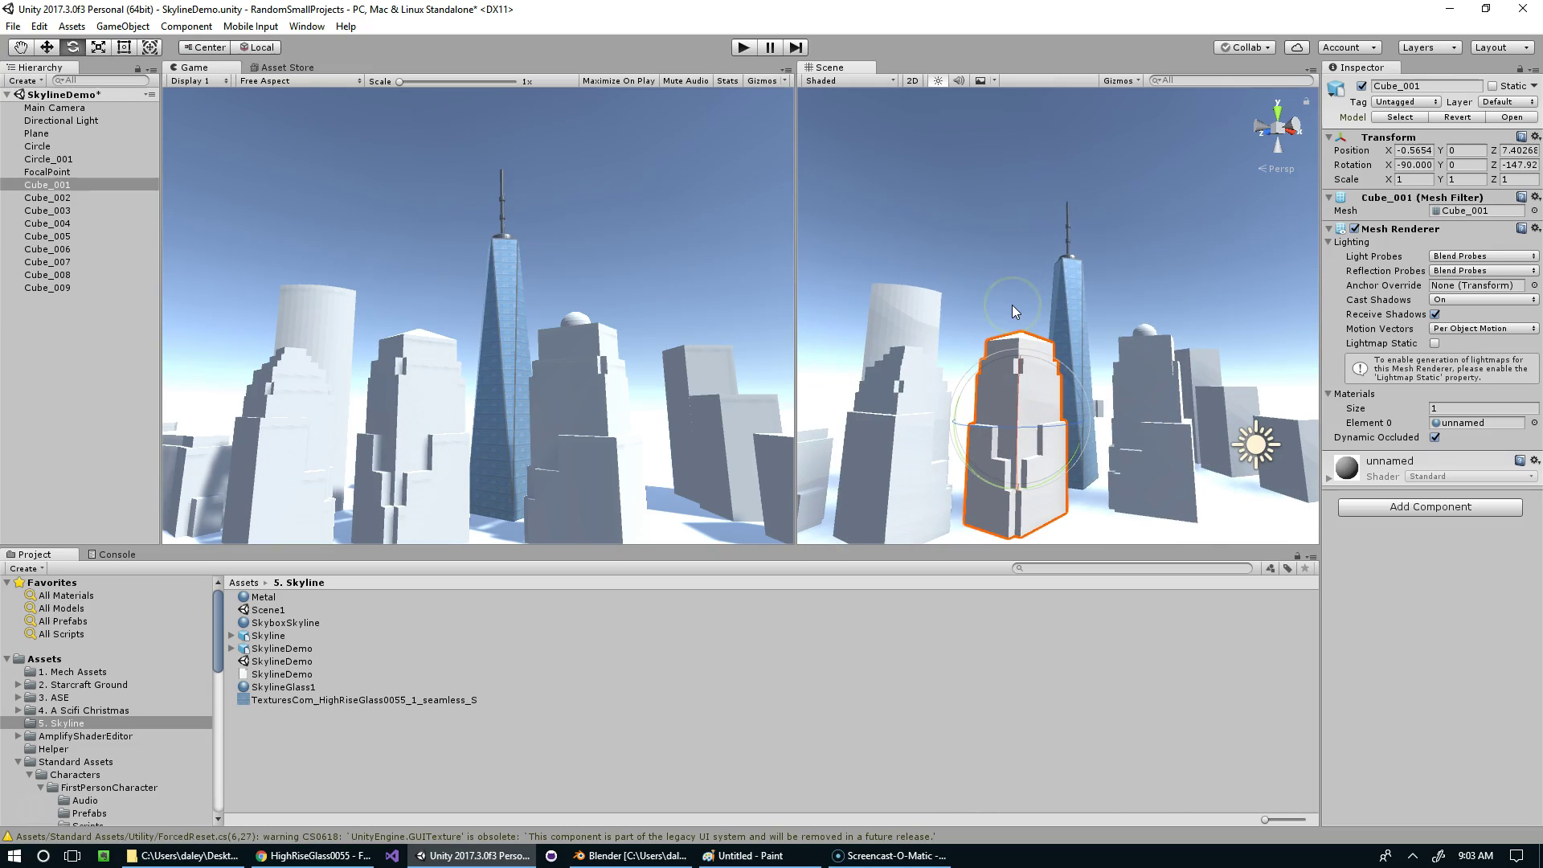
right_click_drag(1012, 301, 1014, 268)
middle_click_drag(1014, 269, 1028, 320)
key("w")
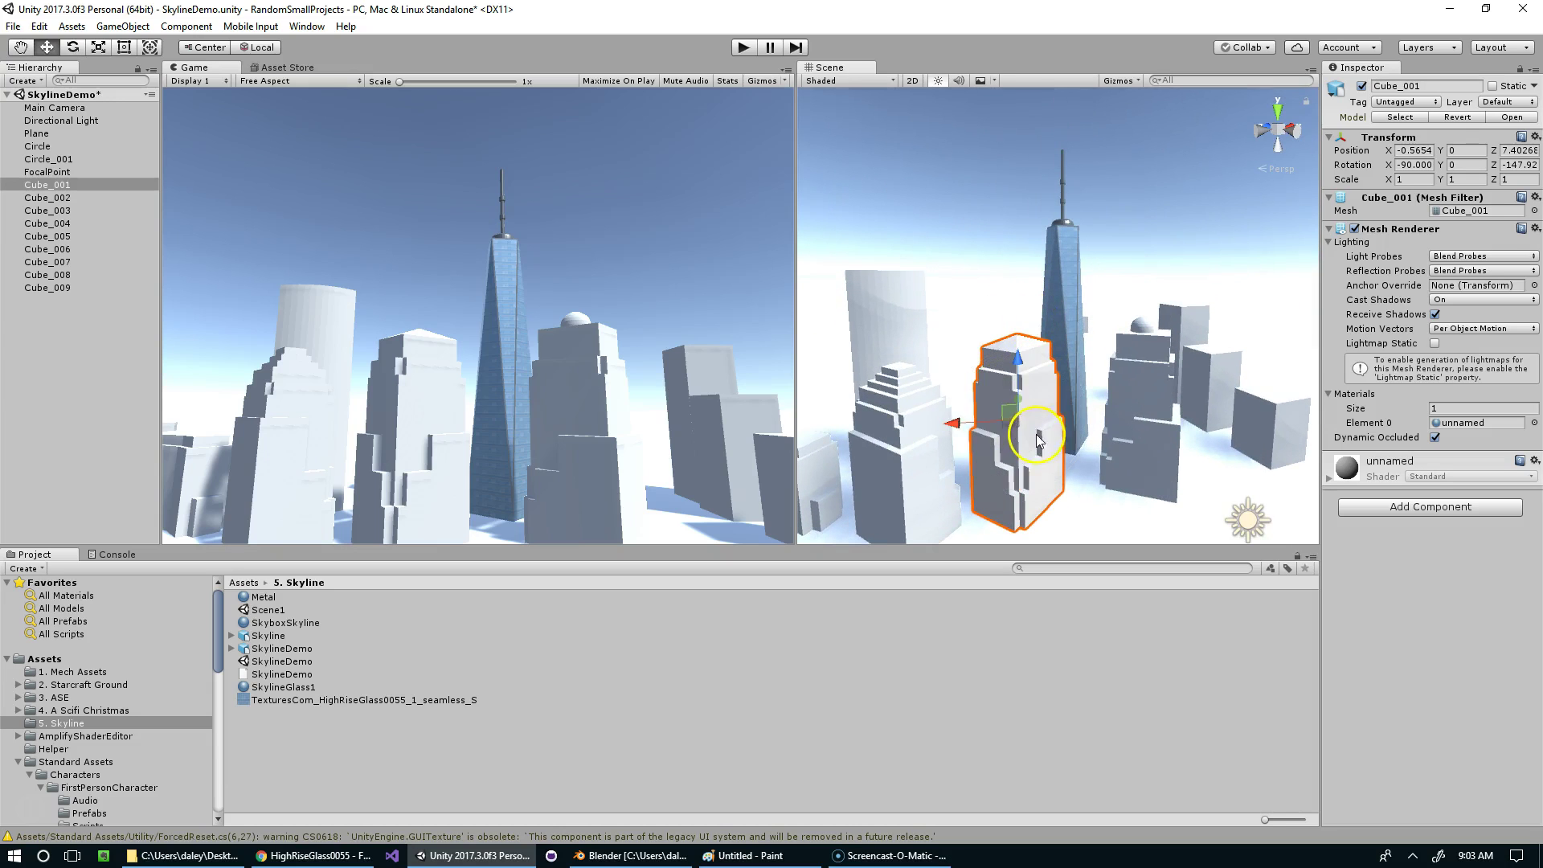
left_click_drag(996, 416, 1042, 419, "alt")
Step: Move the stepped building Cube_008 closer to its neighbour, to about X -3.75 and Z 7.45
left_click(1048, 372)
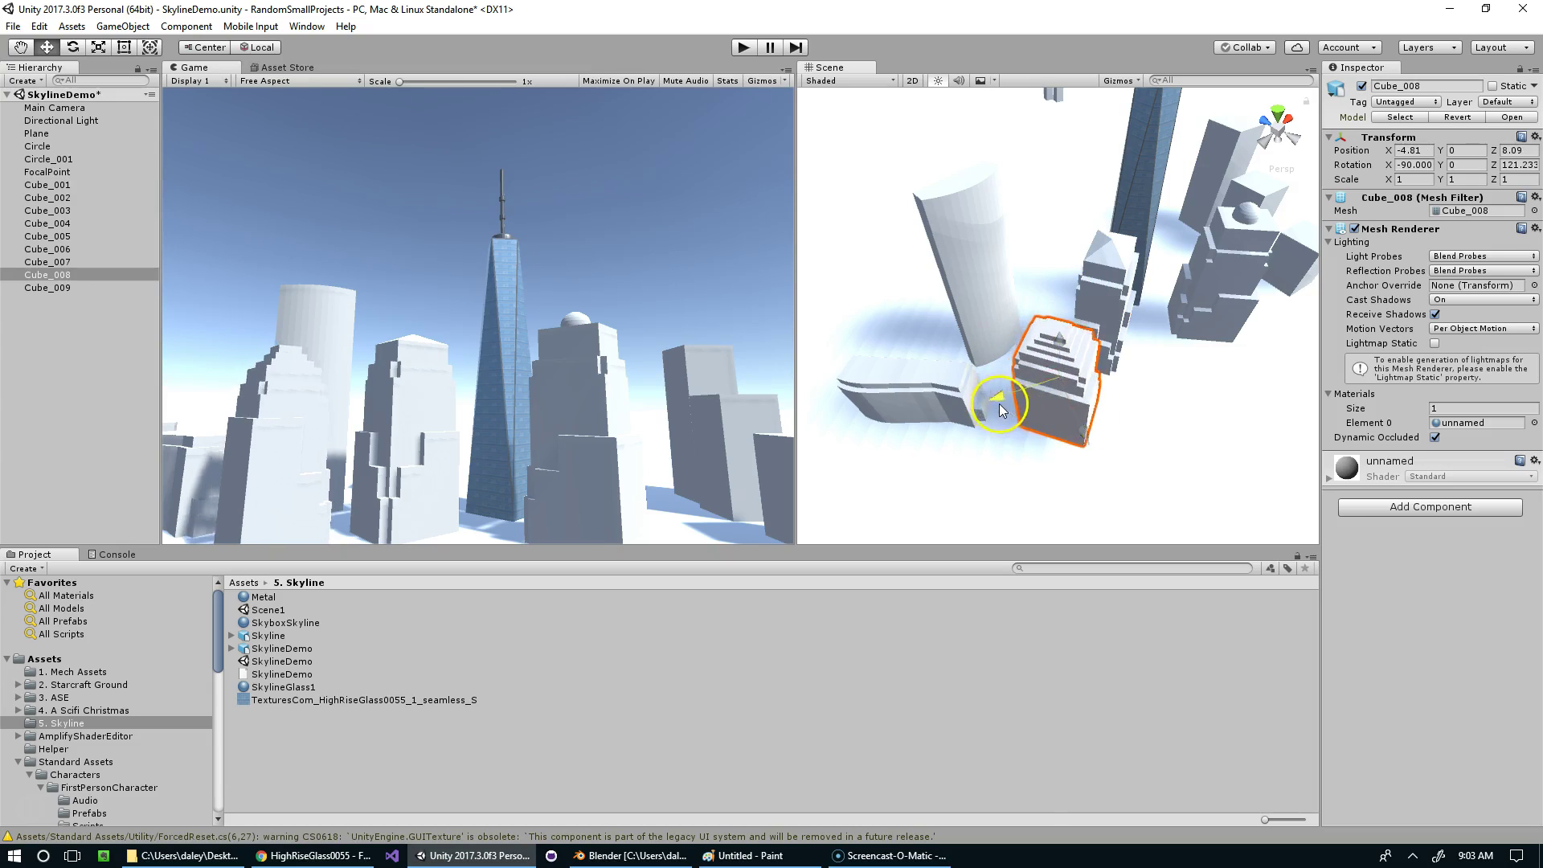
left_click_drag(1003, 410, 1154, 297)
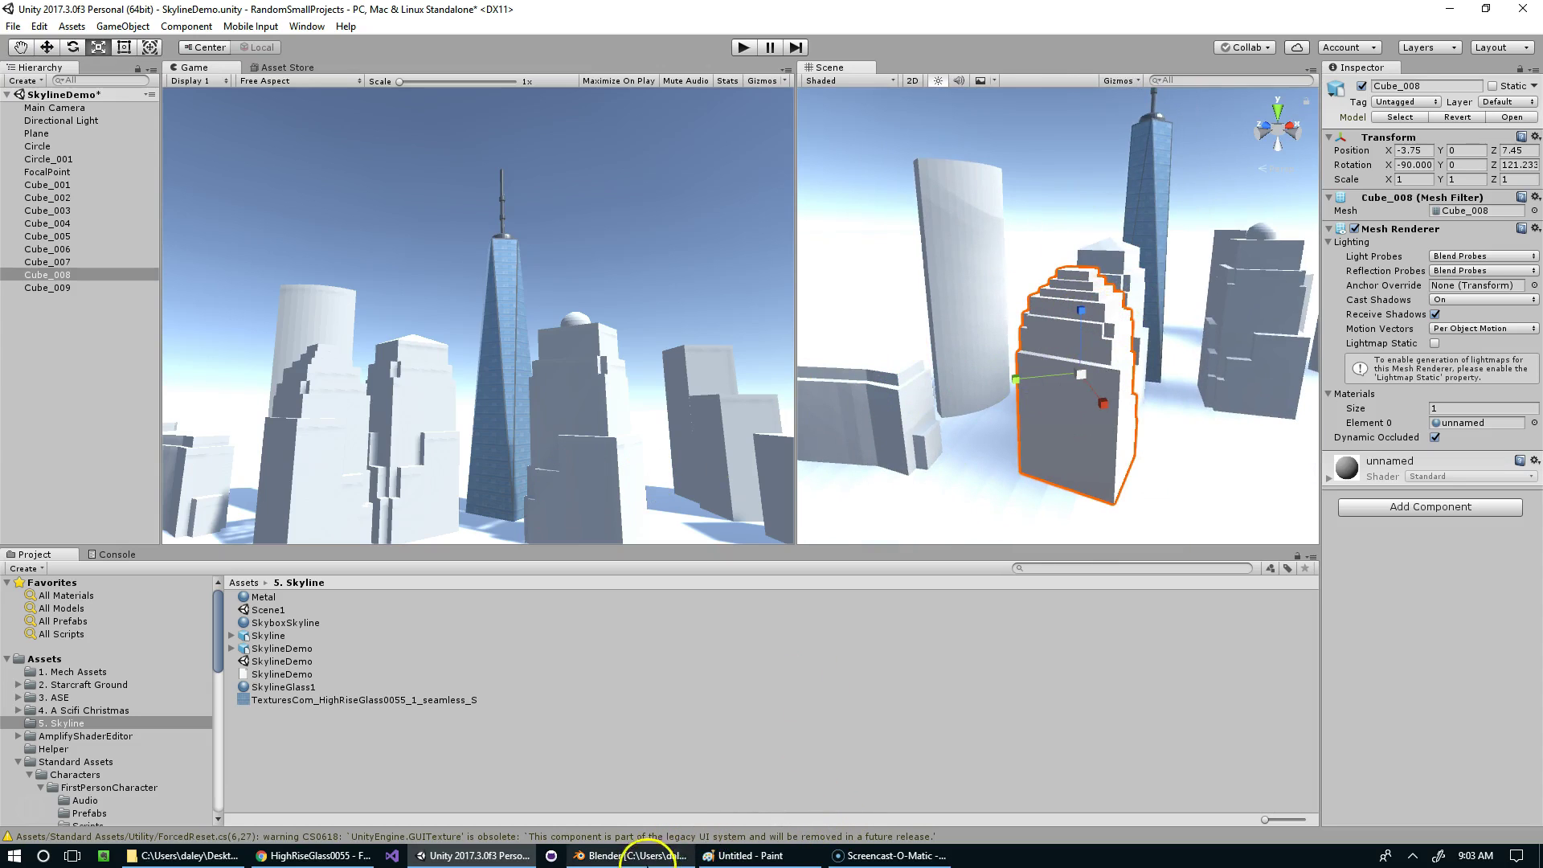
left_click_drag(1218, 151, 1185, 166, "alt")
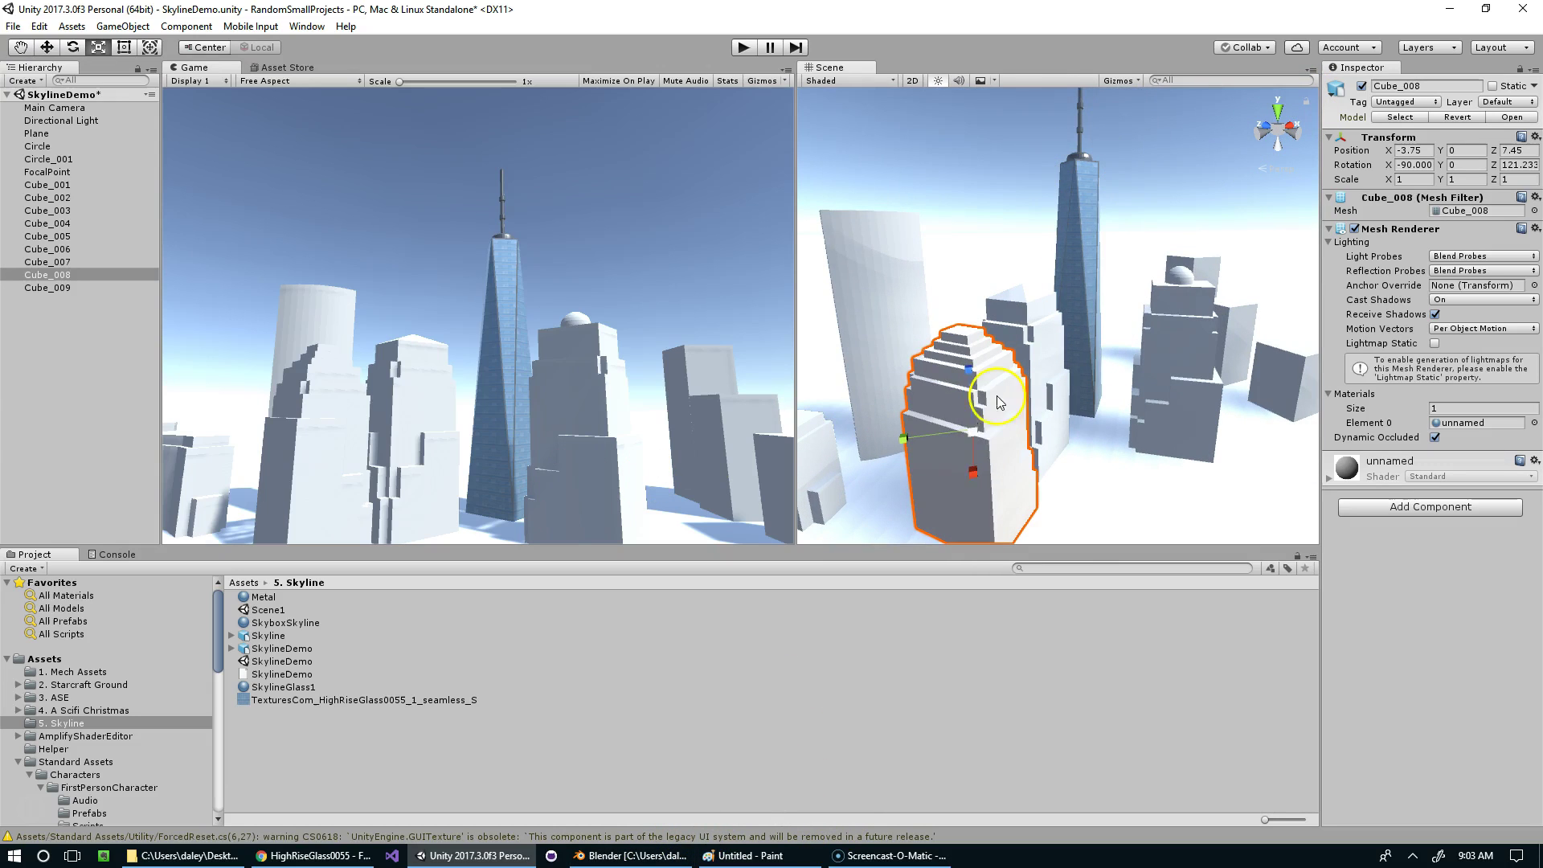
Step: Switch to Blender and box-select the tower's upper corners and roof dome in a wireframe right view
left_click(661, 855)
scroll(785, 314, "down", 7)
scroll(720, 471, "up", 4)
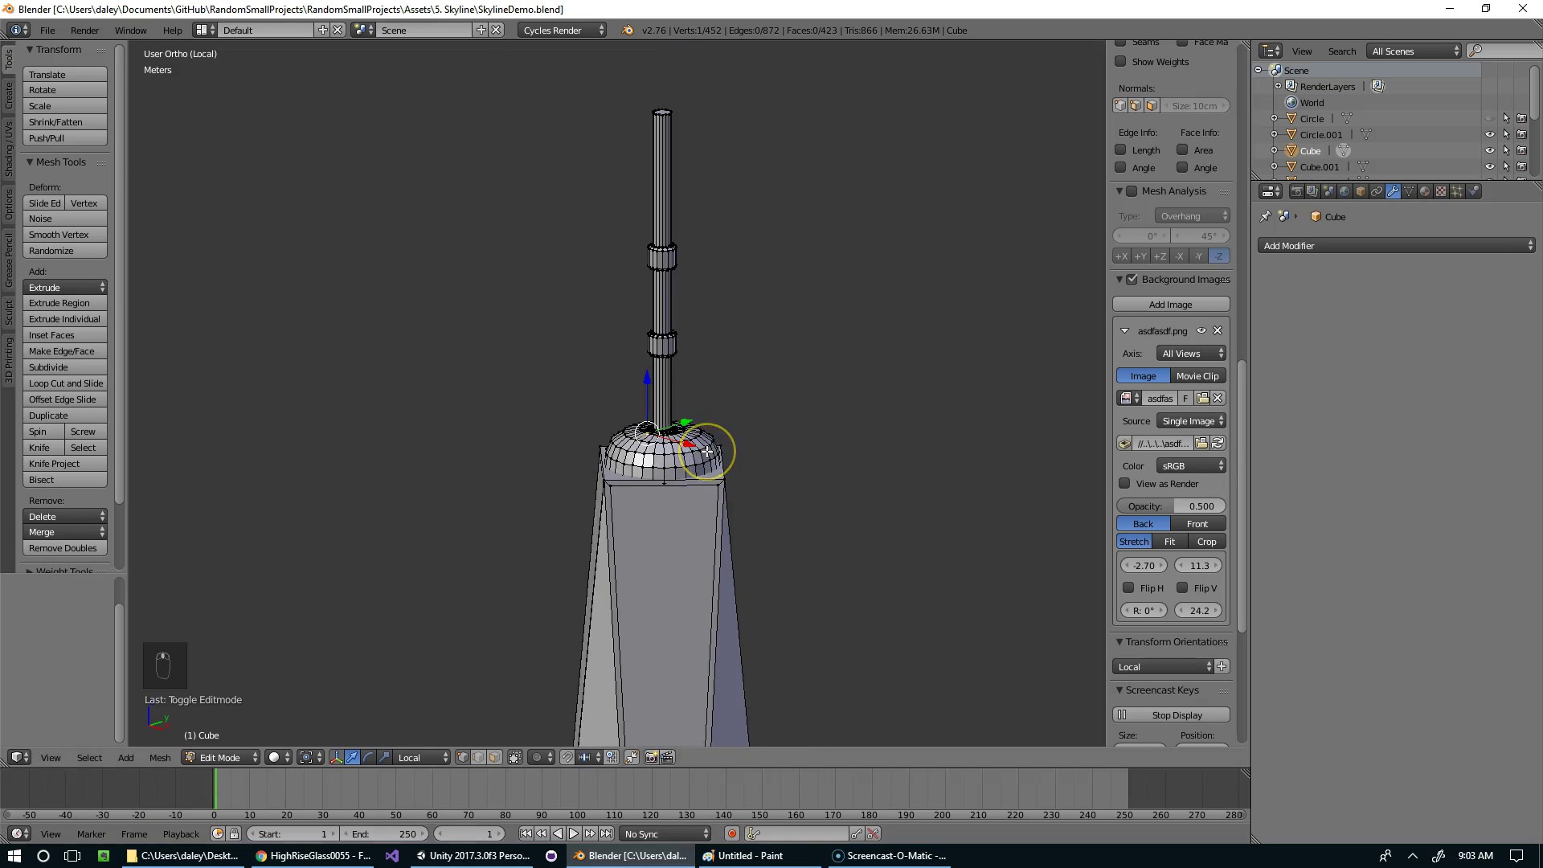
key("KP_3")
key("z")
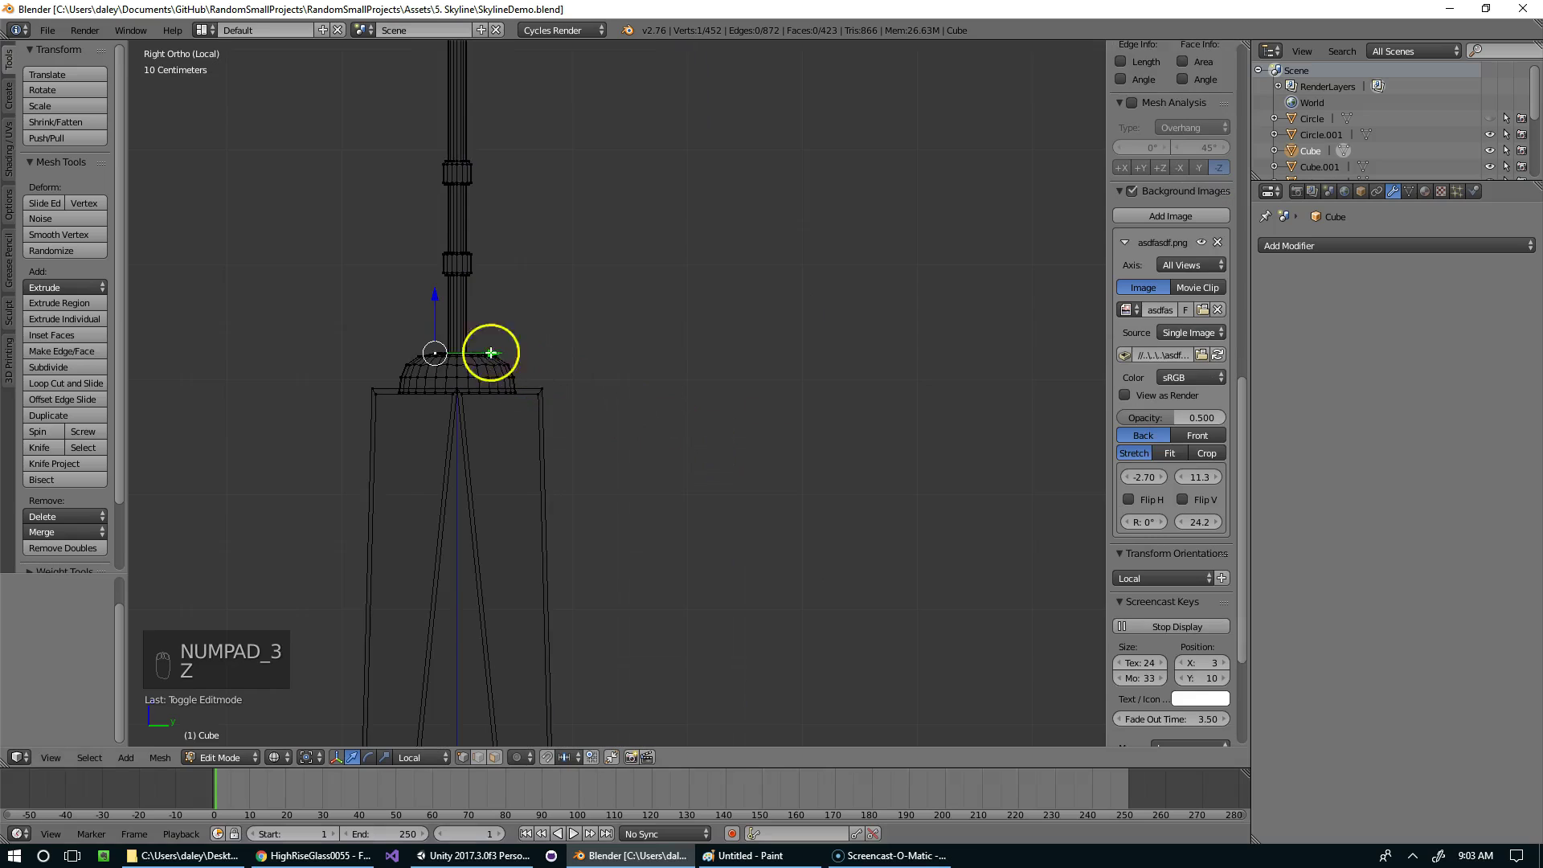
middle_click_drag(451, 348, 552, 341, "shift")
key("b")
left_click_drag(386, 298, 691, 413)
scroll(723, 412, "down", 5)
scroll(736, 404, "up", 5)
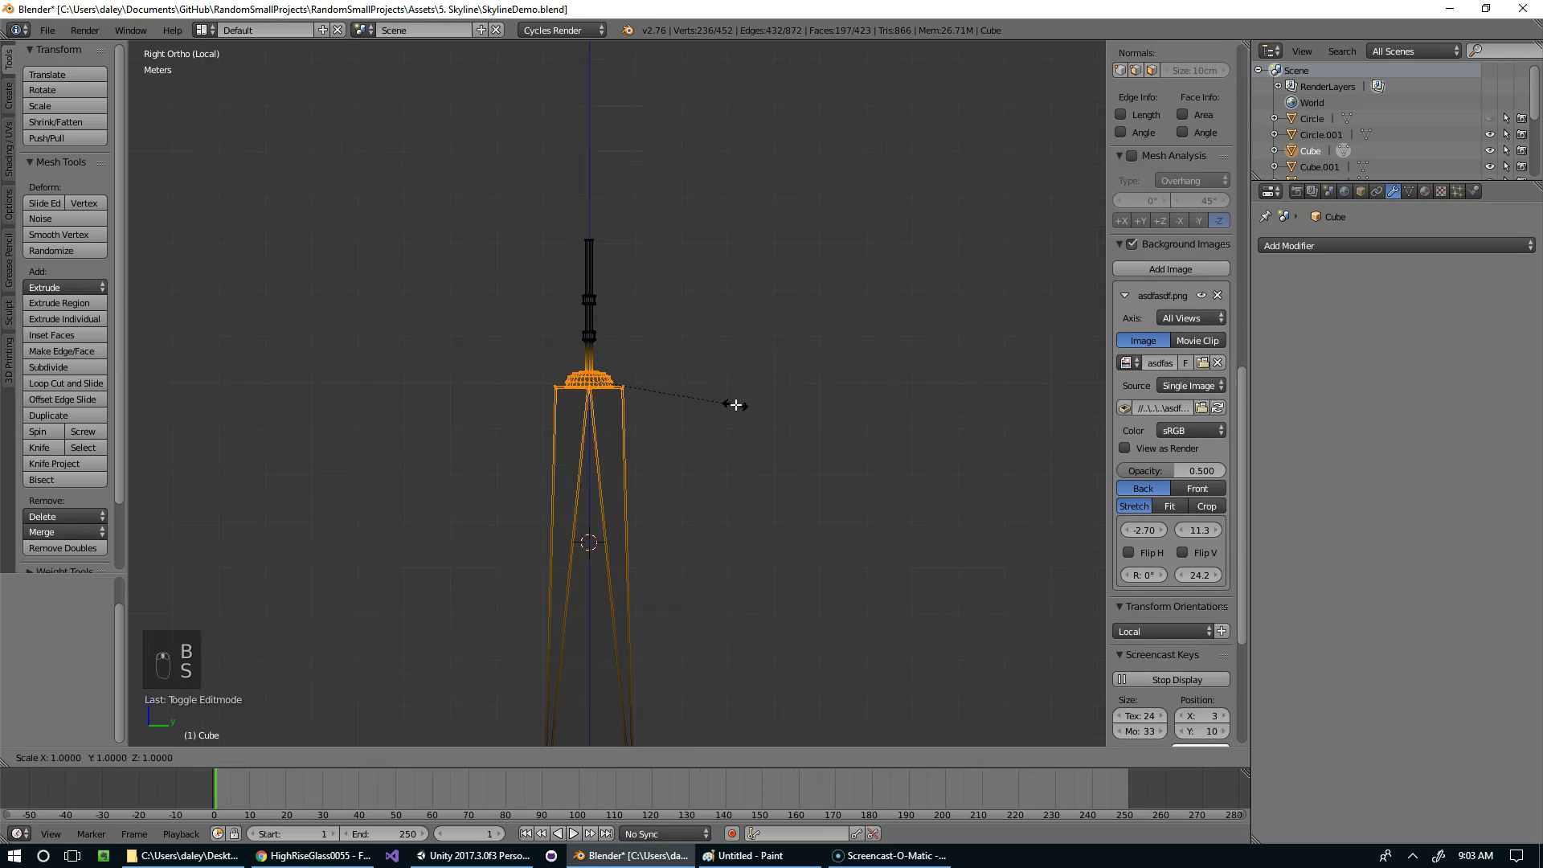
Step: Scale the tower's selected top by about 1.062 in X and Y with Z locked, and save the Blender file
key("s")
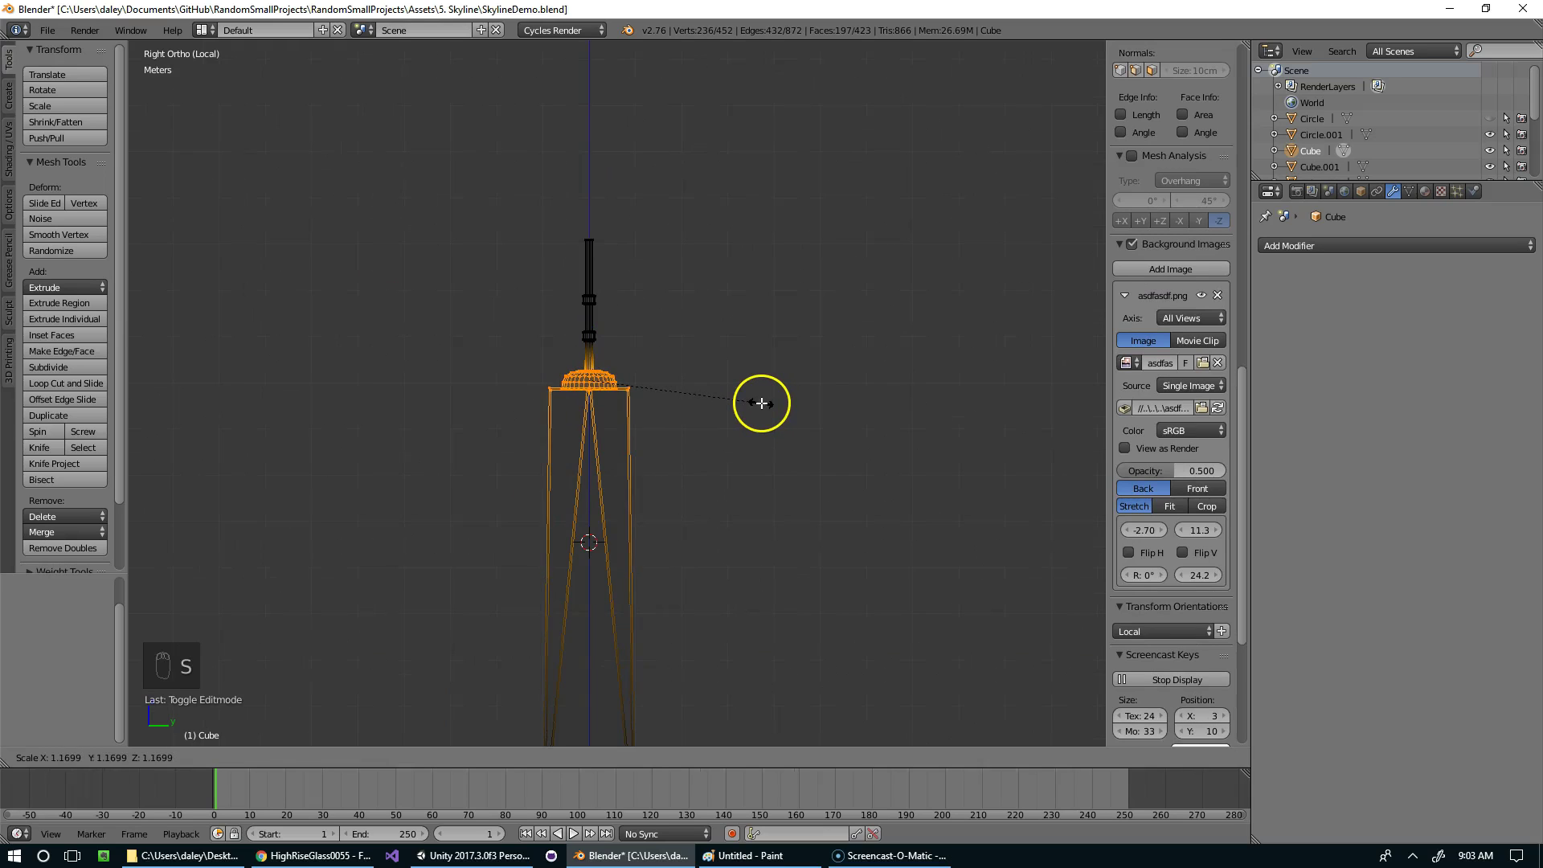
left_click(749, 402)
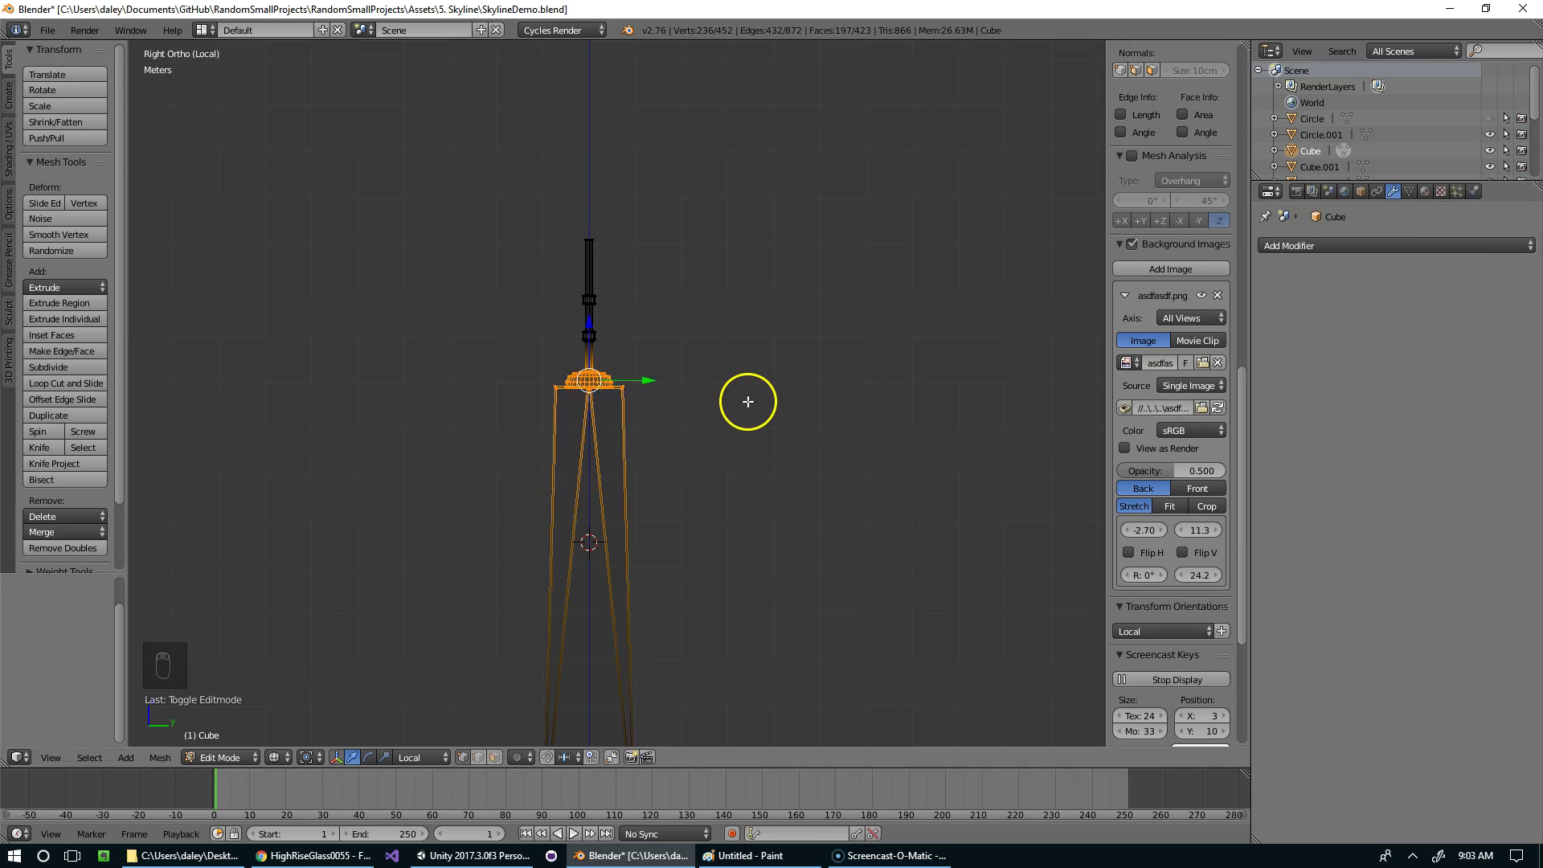
scroll(750, 401, "up", 3)
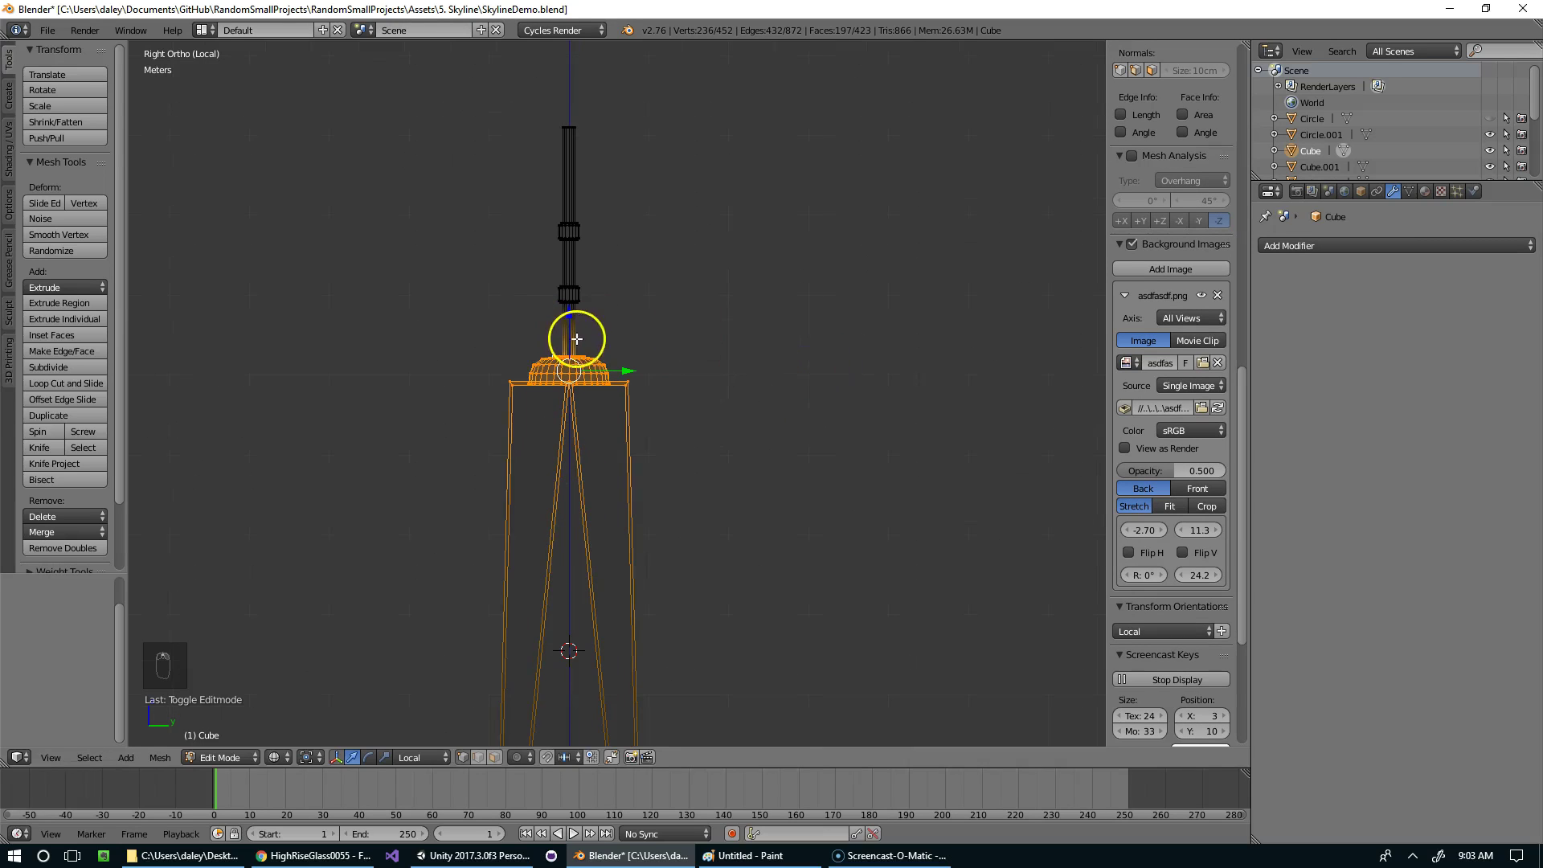
key("s")
key("shift+z")
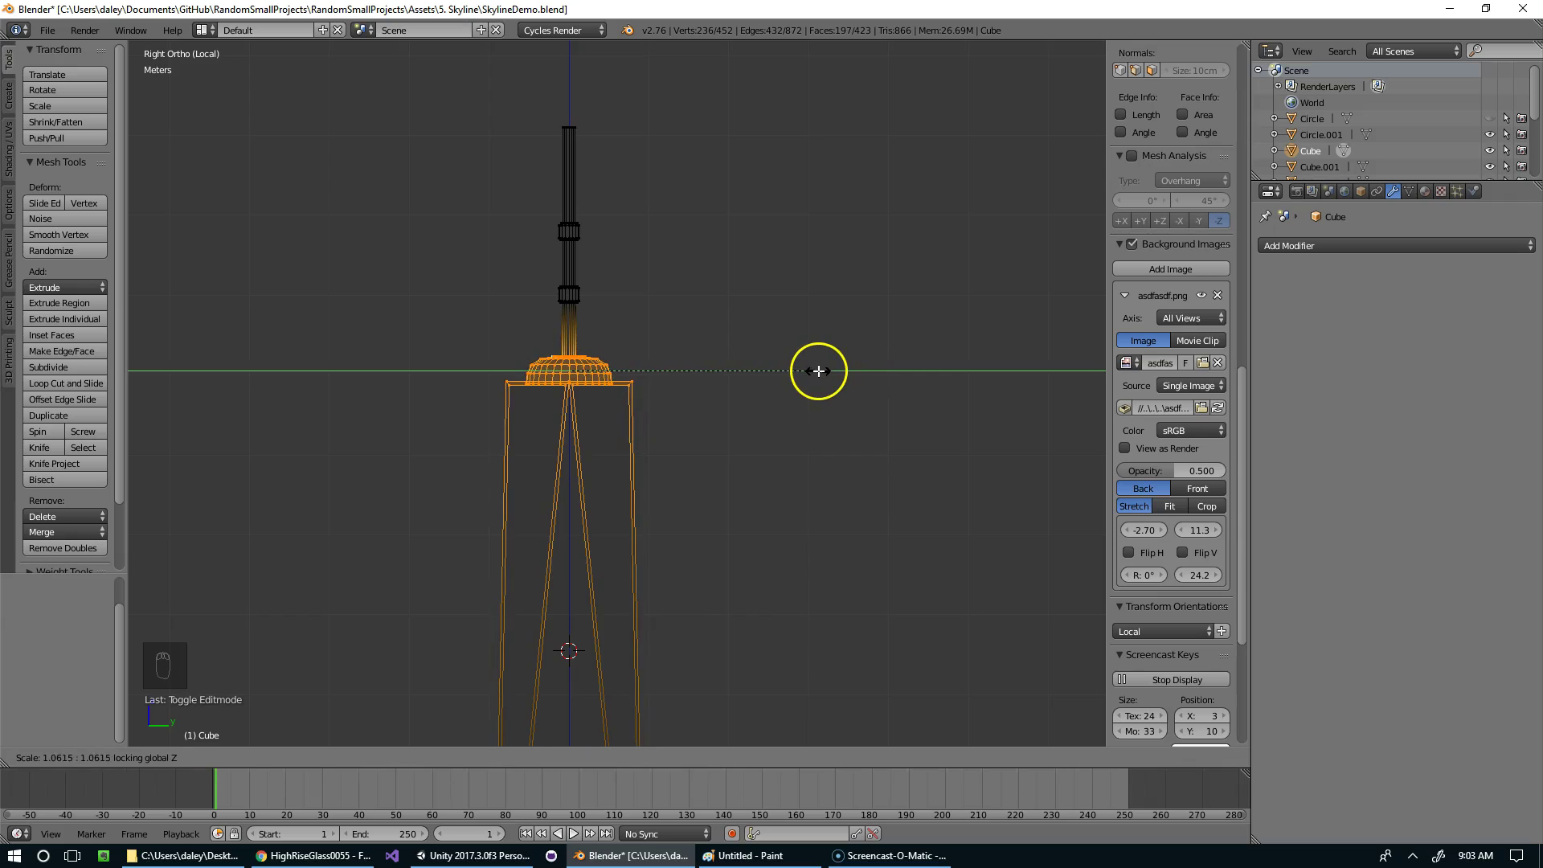
left_click(822, 371)
scroll(816, 368, "down", 5)
key("ctrl+s")
left_click(813, 370)
middle_click_drag(737, 368, 697, 362)
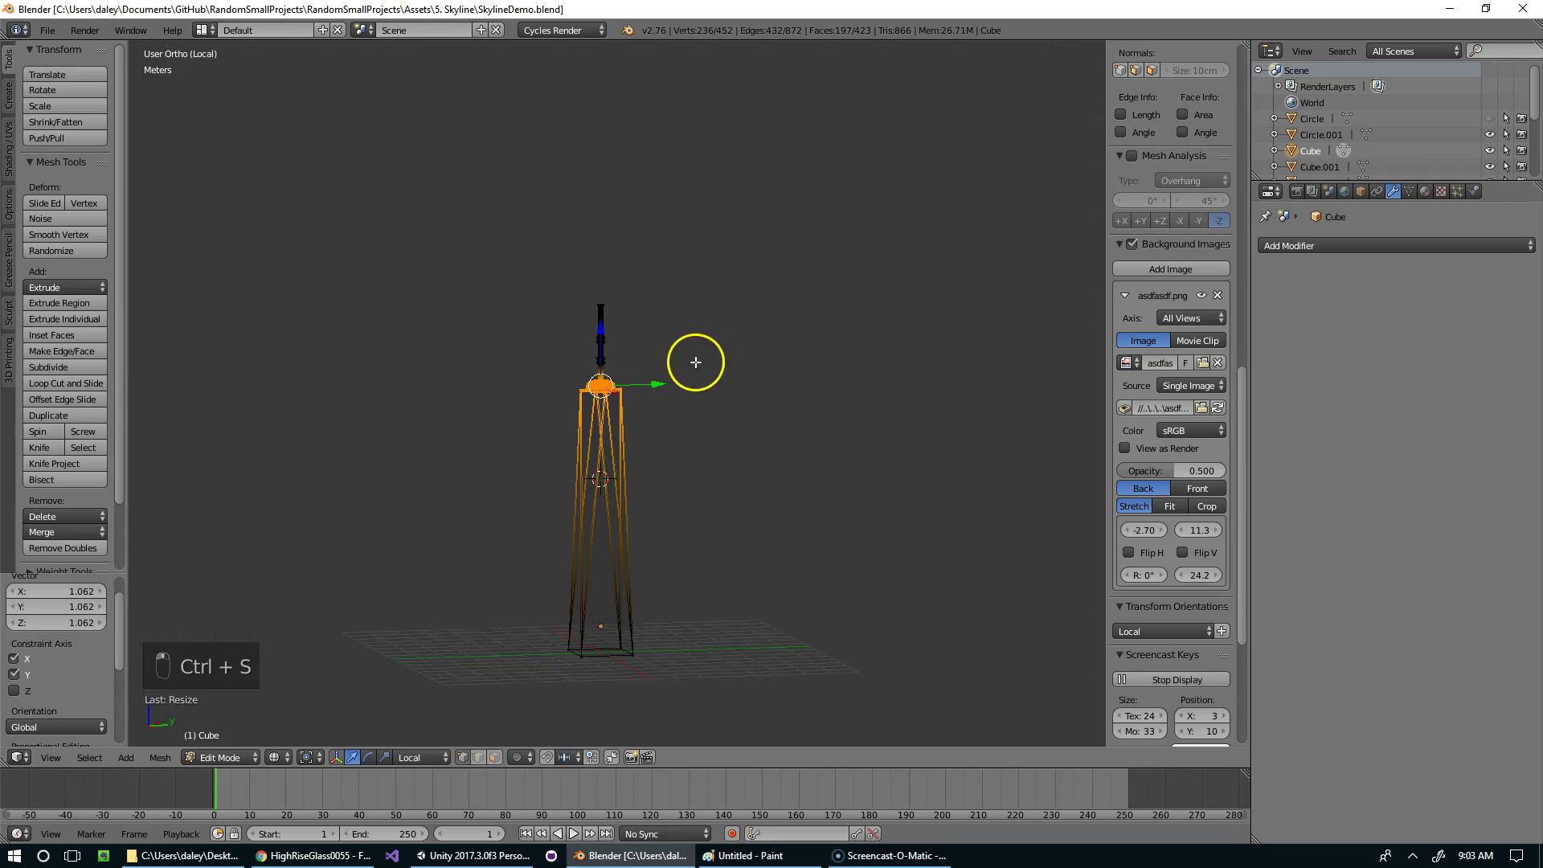
Step: Leave local view and return the tower to Object Mode within the whole skyline
key("KP_Divide")
scroll(706, 365, "up", 2)
key("Tab")
scroll(711, 370, "down", 2)
scroll(568, 482, "up", 5)
scroll(568, 482, "down", 2)
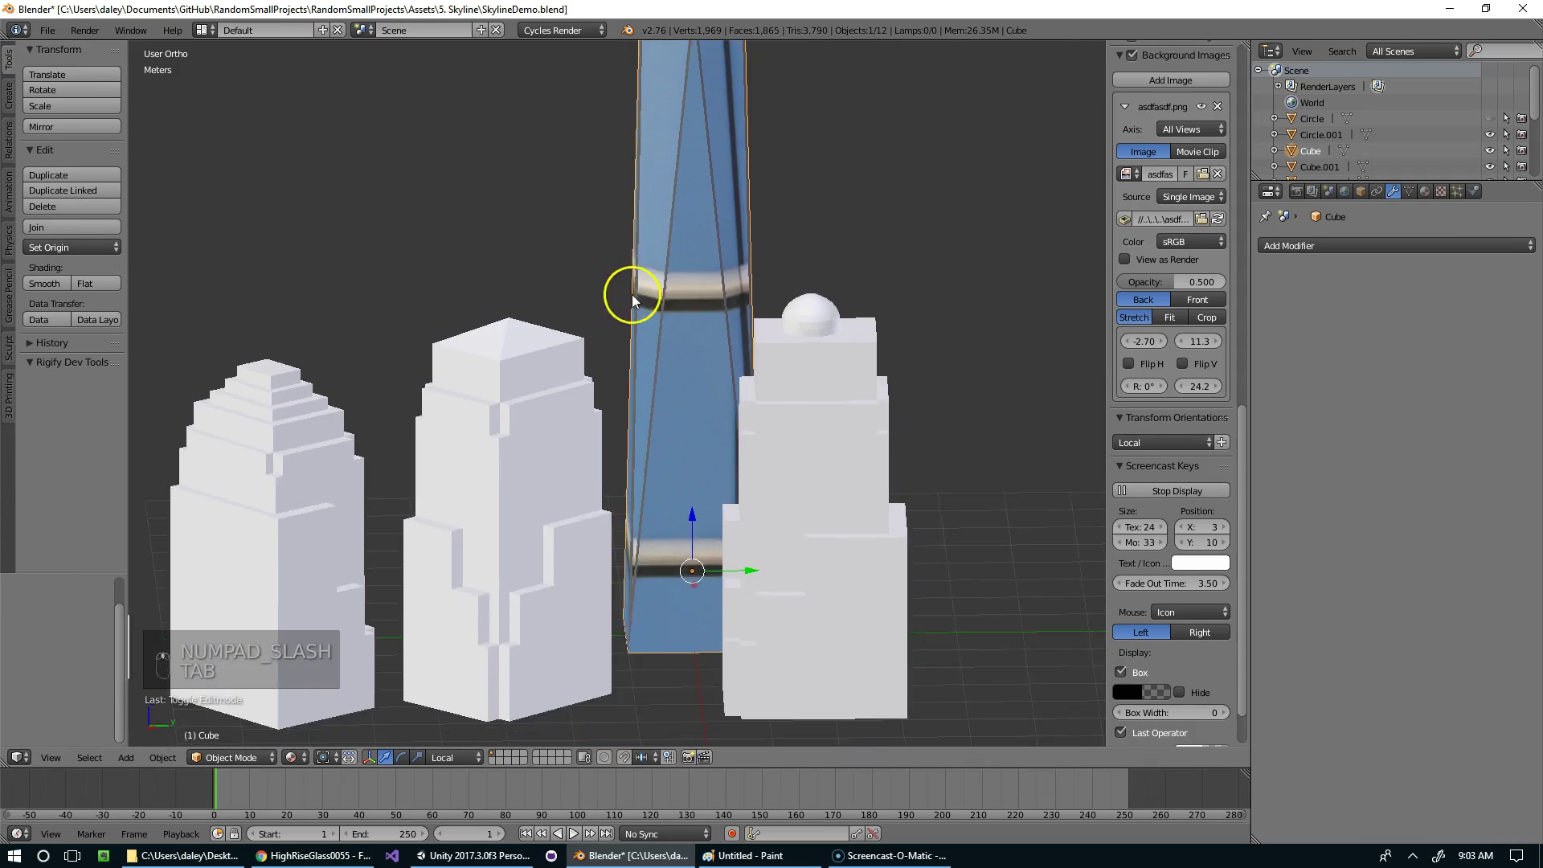
Step: Enter Edit Mode on the stepped building Cube.008 and select all of its geometry
scroll(346, 418, "down", 2)
right_click(303, 448)
key("Tab")
middle_click_drag(392, 418, 499, 334)
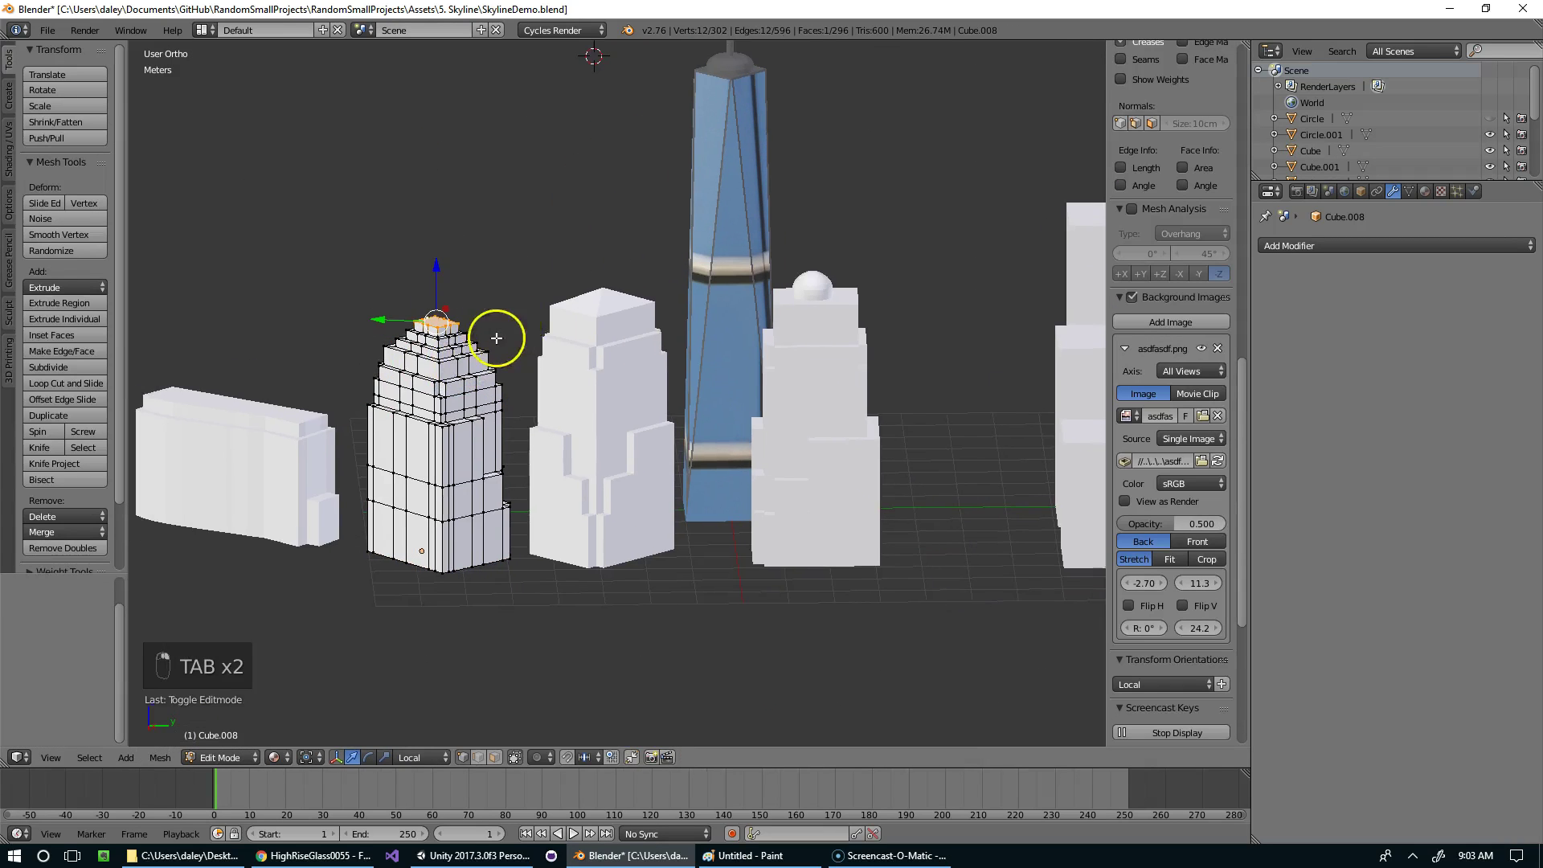
key("a")
key("a")
key("a")
key("a")
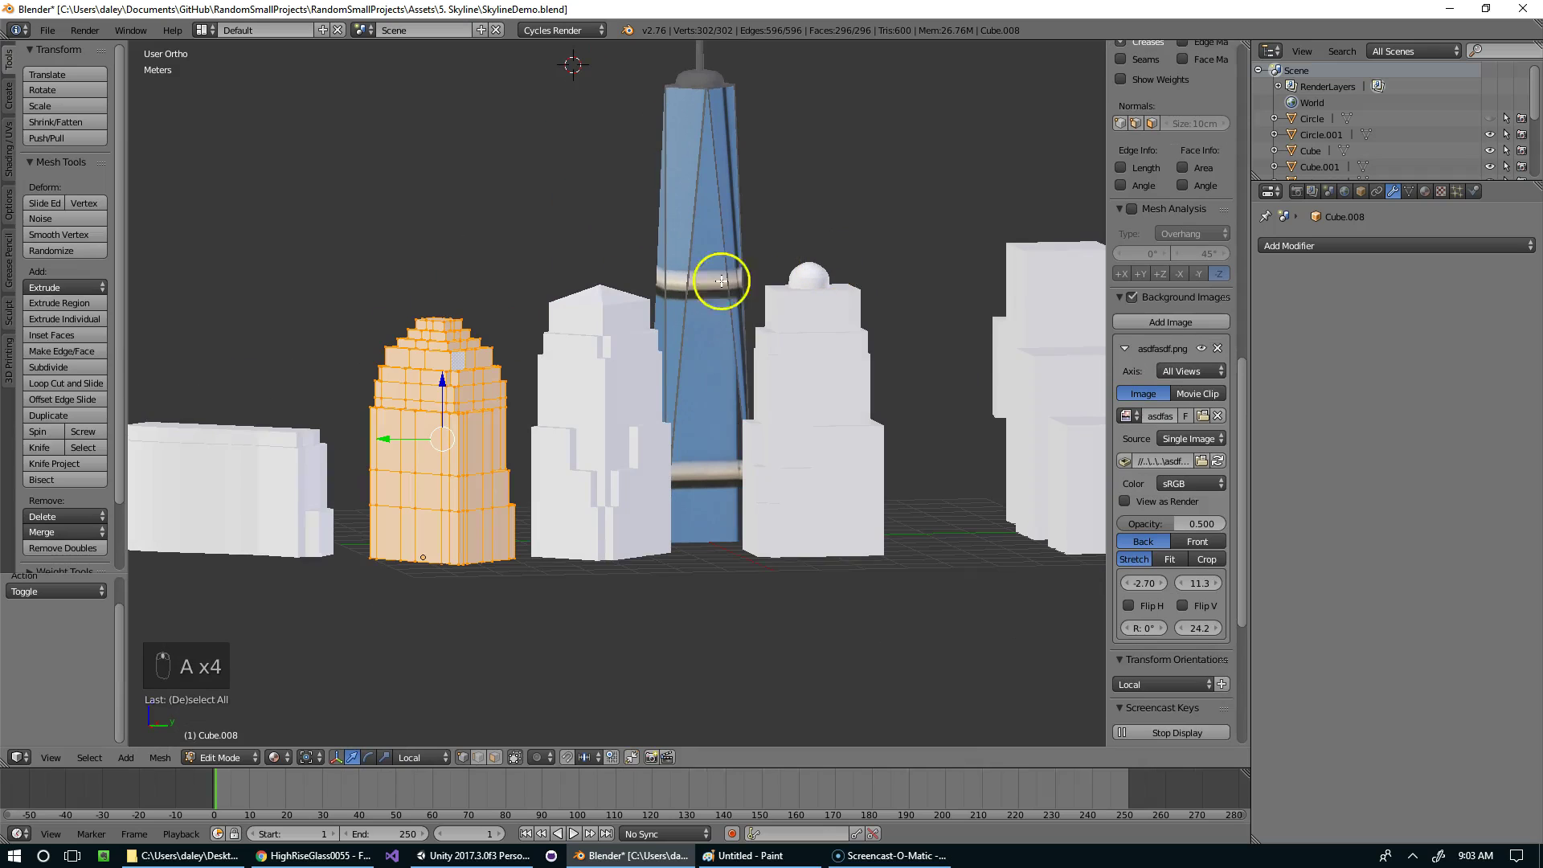
Step: Place the 3D cursor at the base of the stepped building and set the pivot point to 3D Cursor
middle_click_drag(646, 301, 654, 276)
scroll(654, 276, "up", 2)
key("s")
right_click(486, 577)
middle_click_drag(473, 506, 514, 450)
middle_click_drag(784, 290, 553, 644)
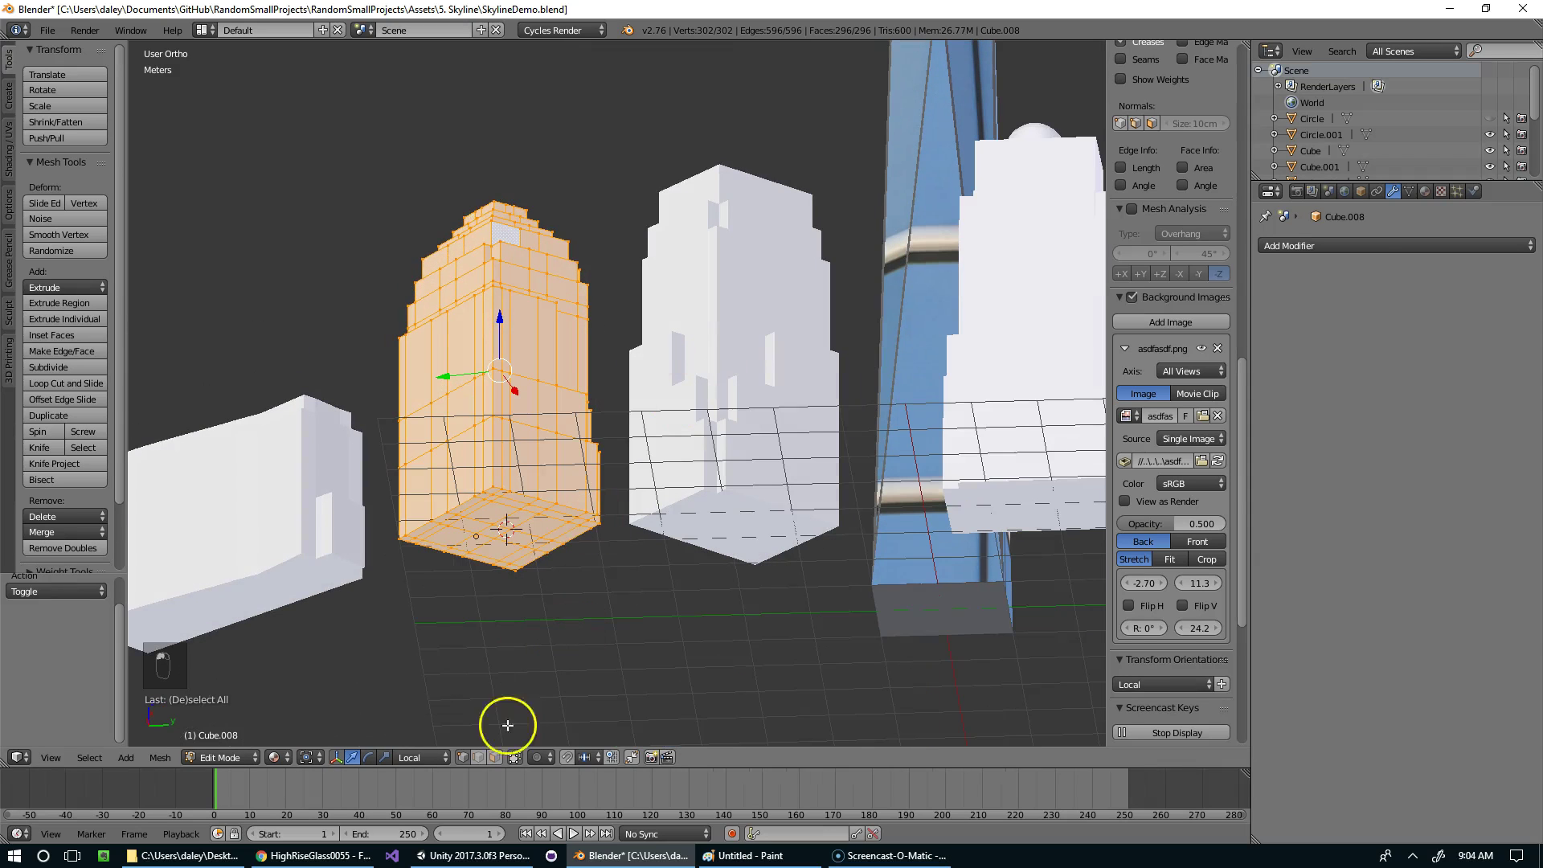
left_click(307, 757)
left_click(339, 721)
Step: Scale the whole stepped building uniformly from its base by about 0.827 and again by about 1.043, and save the Blender file
key("s")
left_click(804, 499)
key("s")
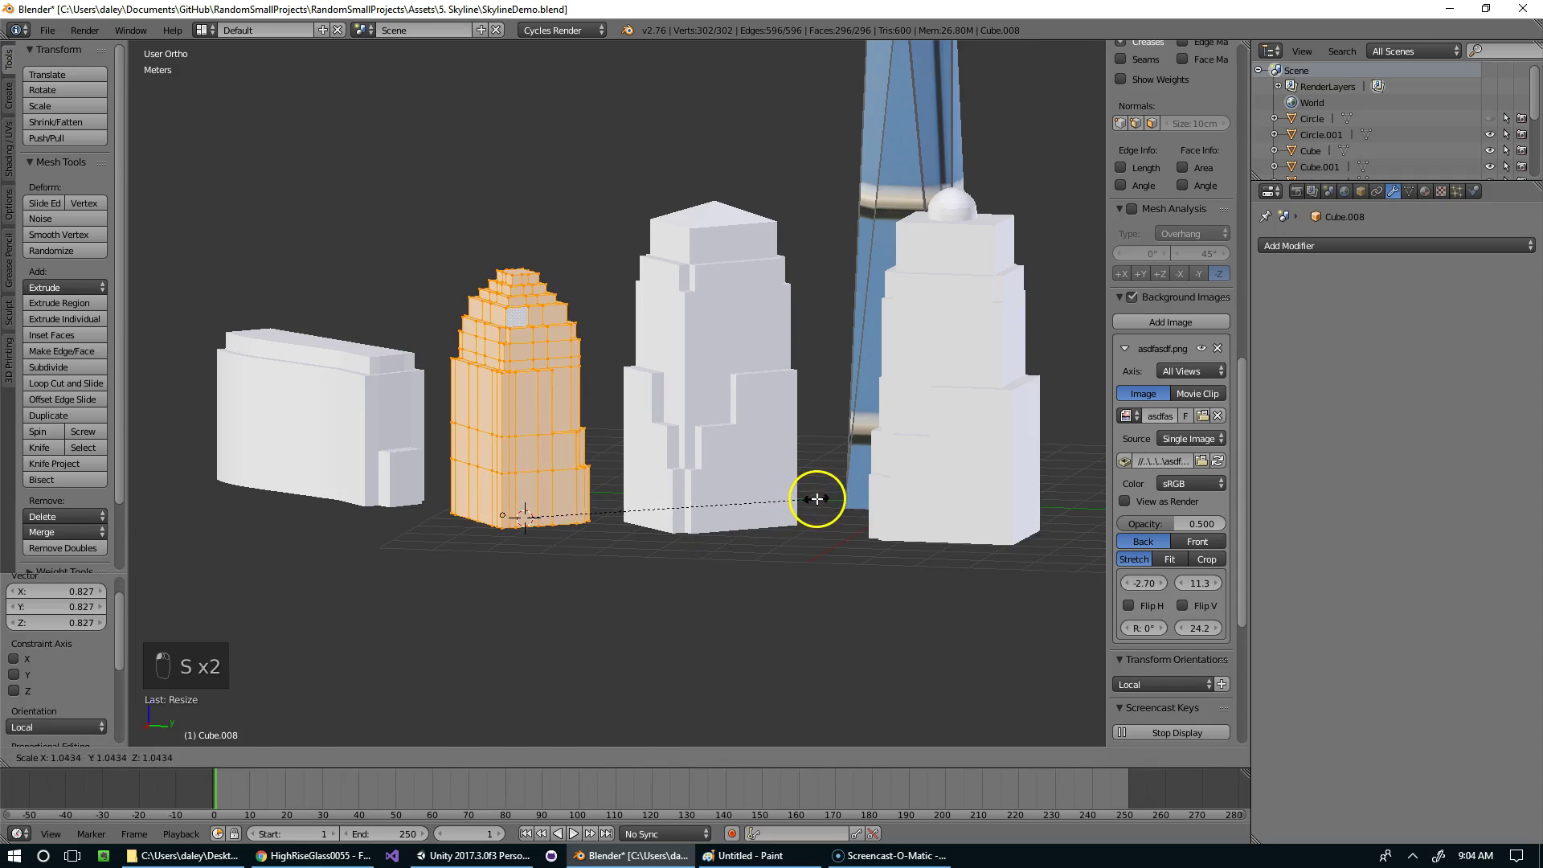
left_click(816, 493)
key("ctrl+s")
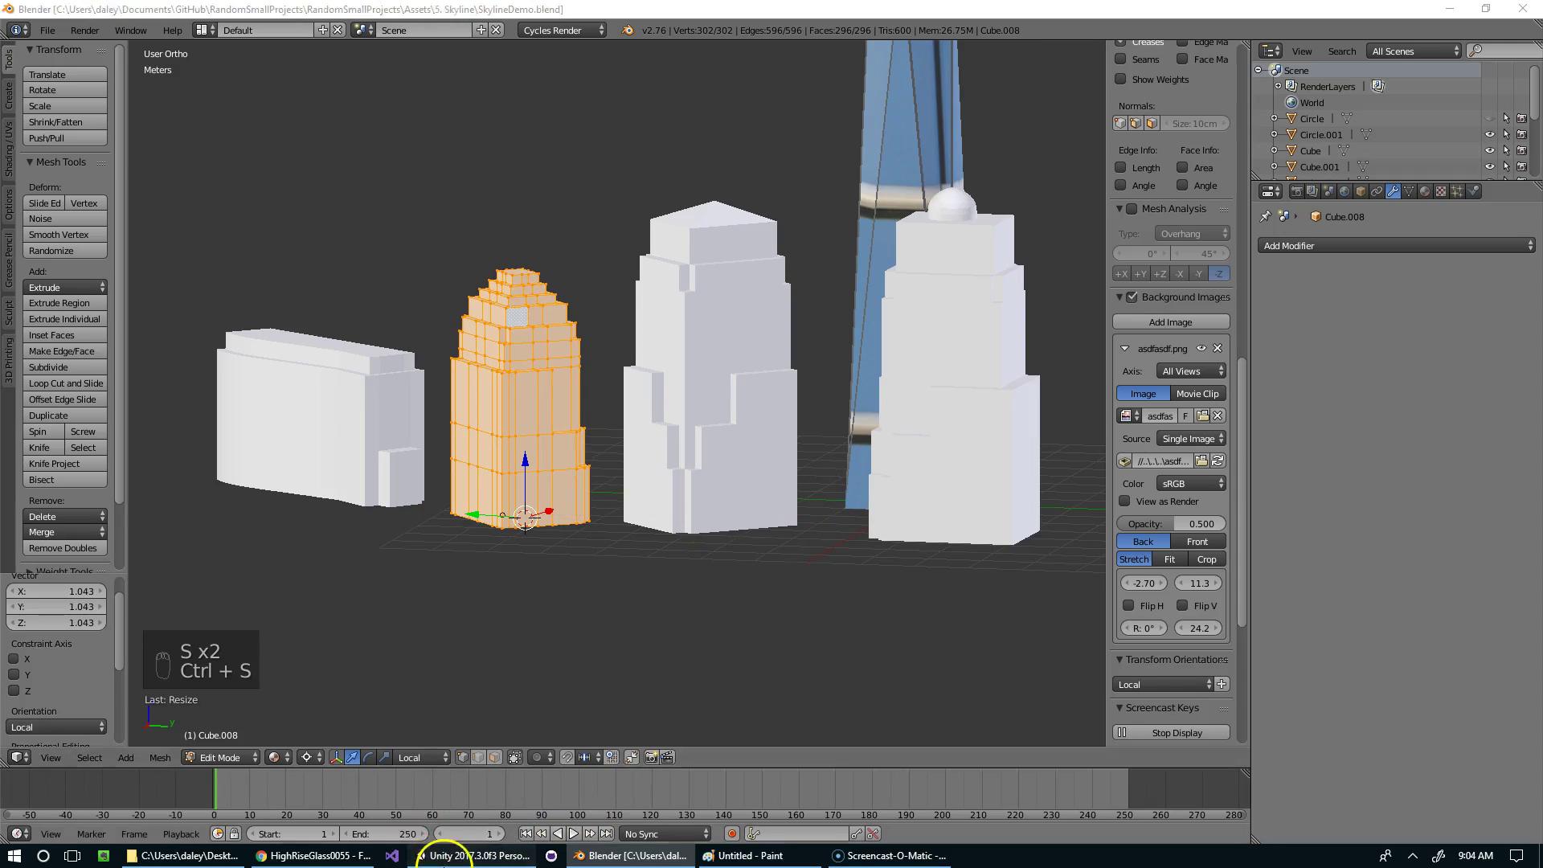
Step: Select the tall curved tower Circle in Unity to identify it, and return Blender to Object Mode with all hidden objects revealed
left_click(450, 853)
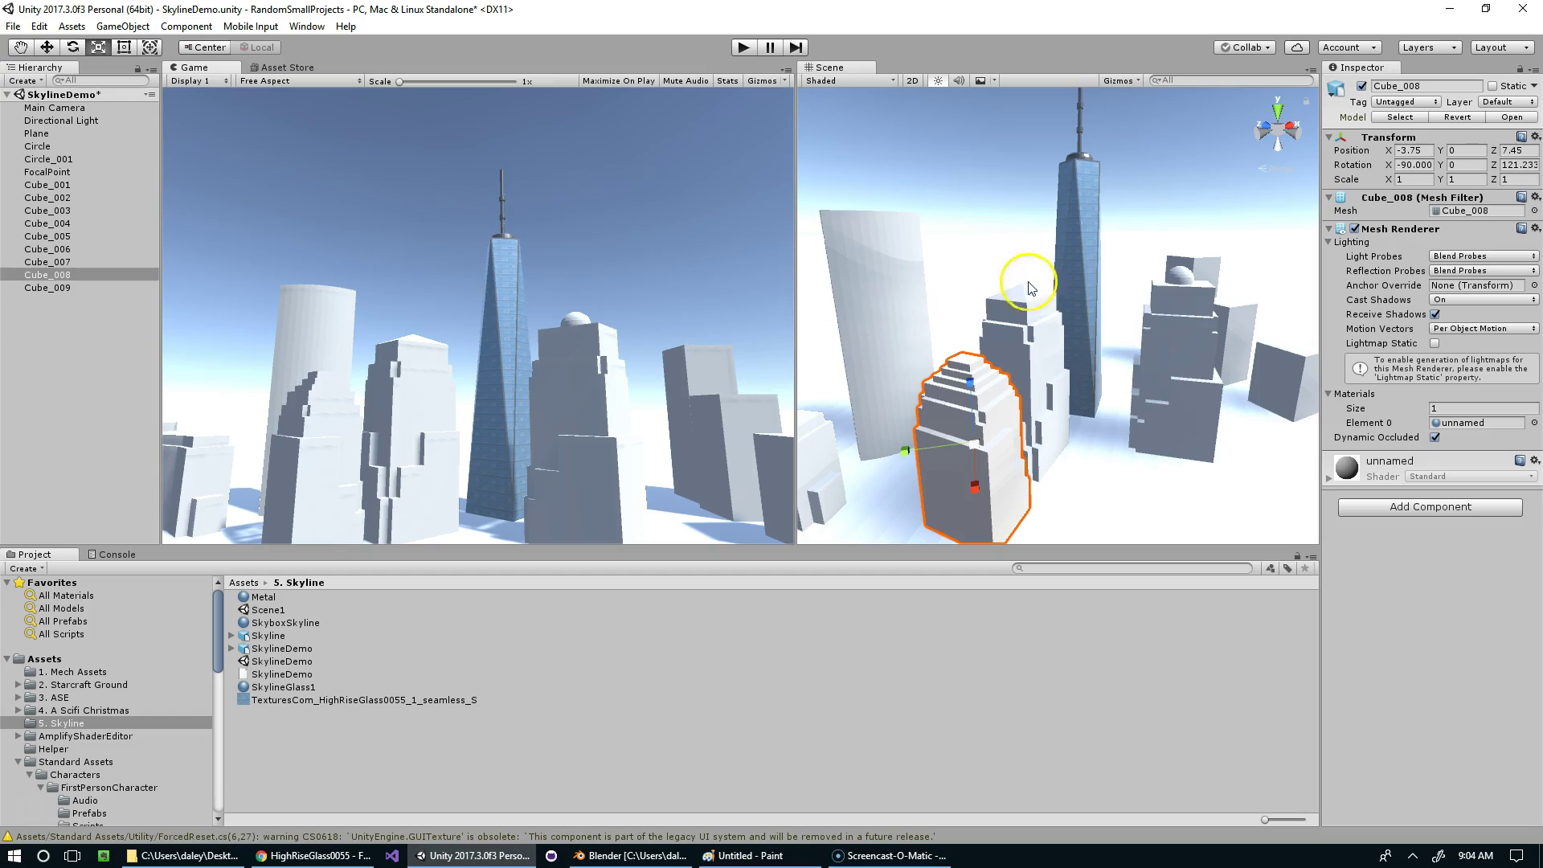
left_click(905, 229)
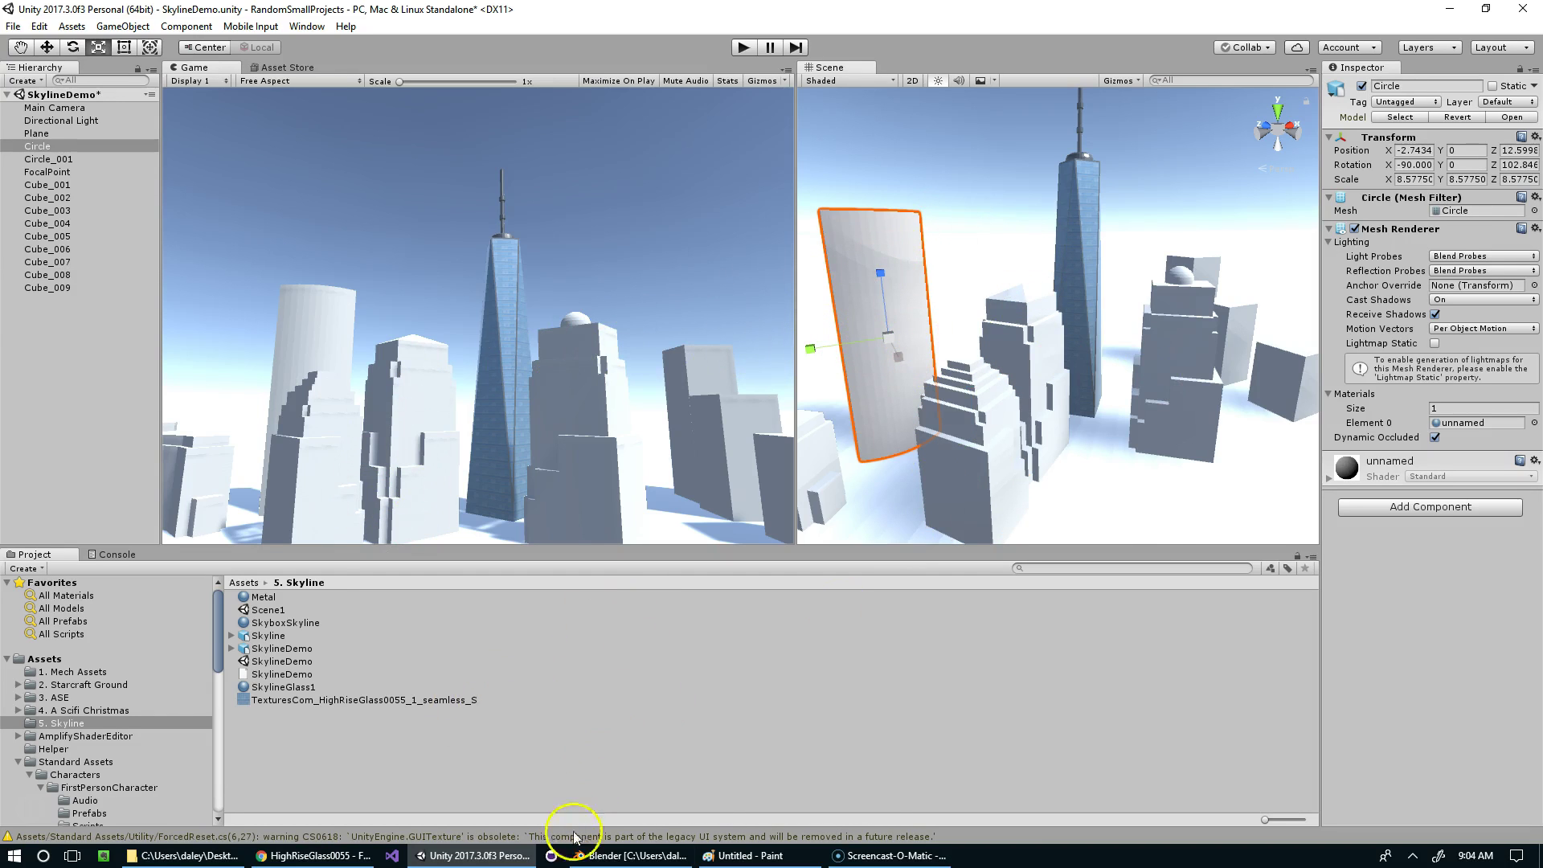
left_click(599, 854)
middle_click_drag(592, 475, 620, 506)
scroll(582, 466, "down", 4)
key("Tab")
key("alt+h")
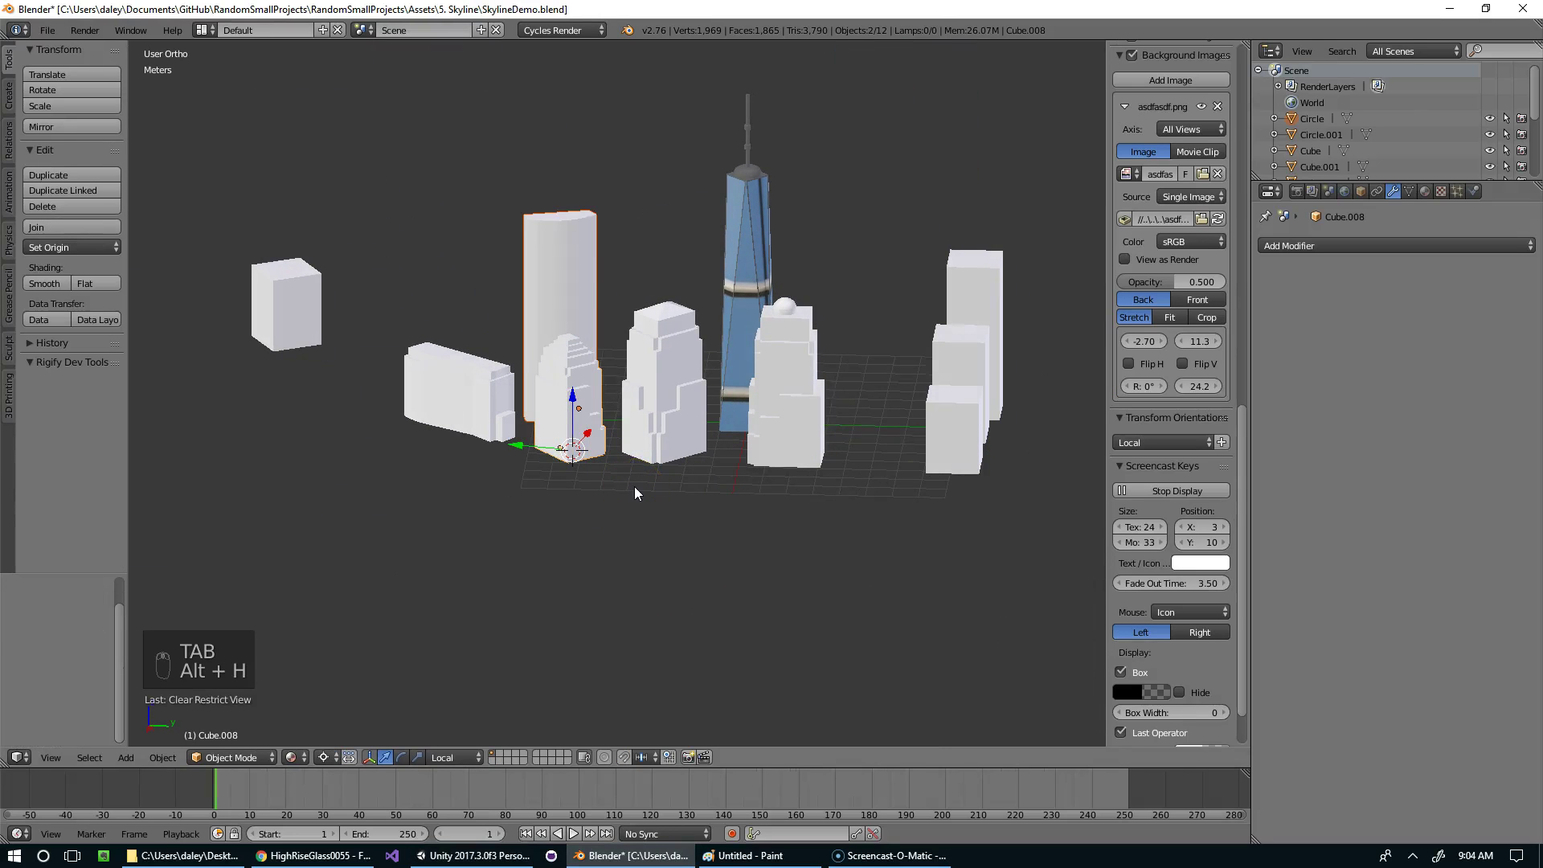
Step: Enter Edit Mode on the curved tower Circle and box-select all of its top vertices
right_click(575, 241)
key("Tab")
scroll(699, 403, "up", 4)
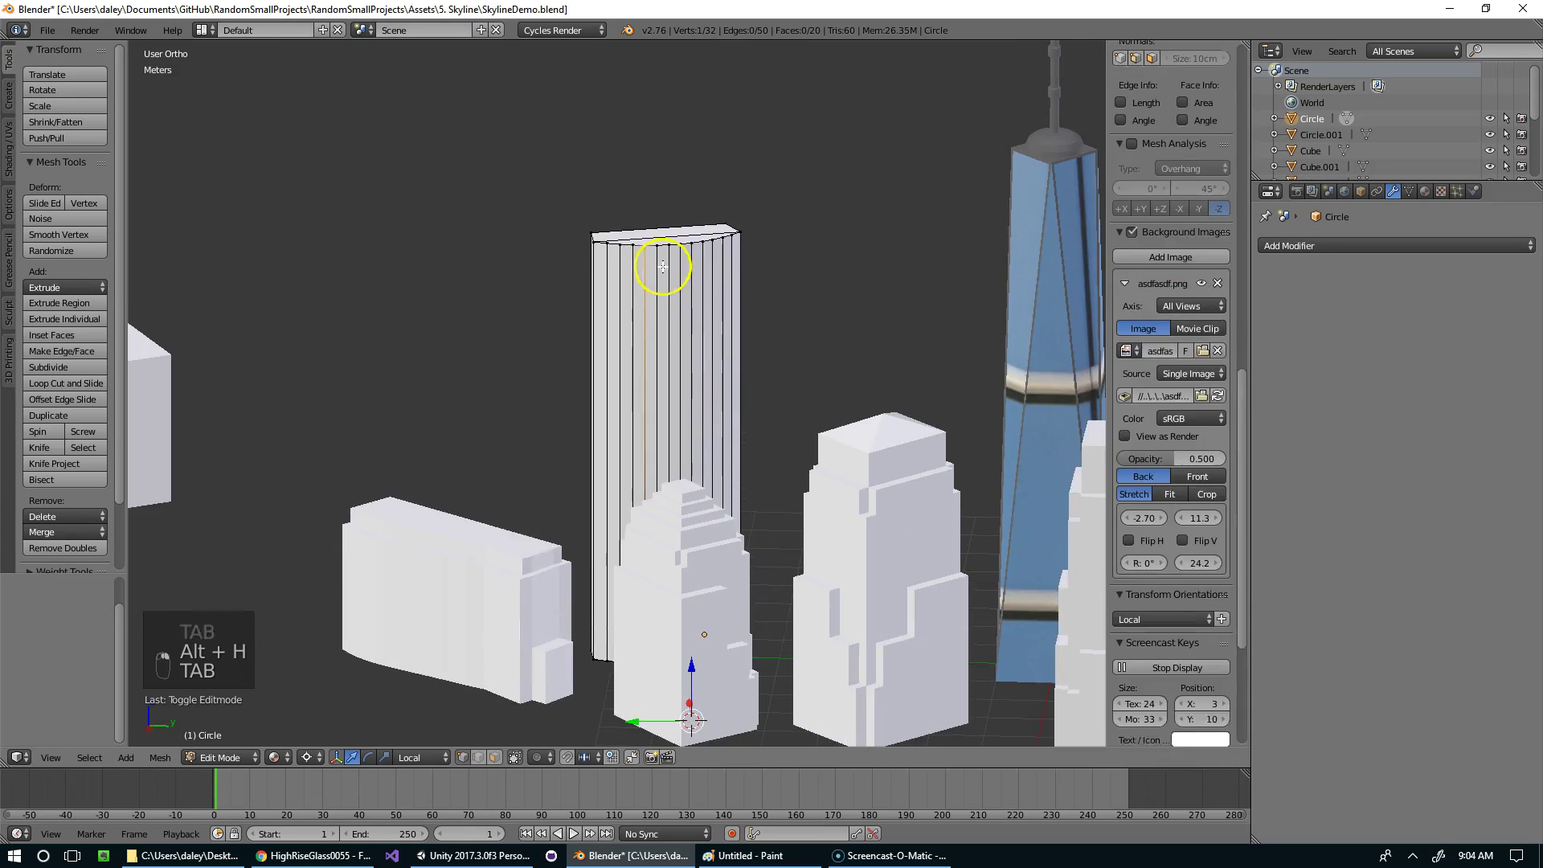
key("b")
key("b")
left_click_drag(523, 166, 805, 286)
middle_click_drag(806, 286, 857, 244)
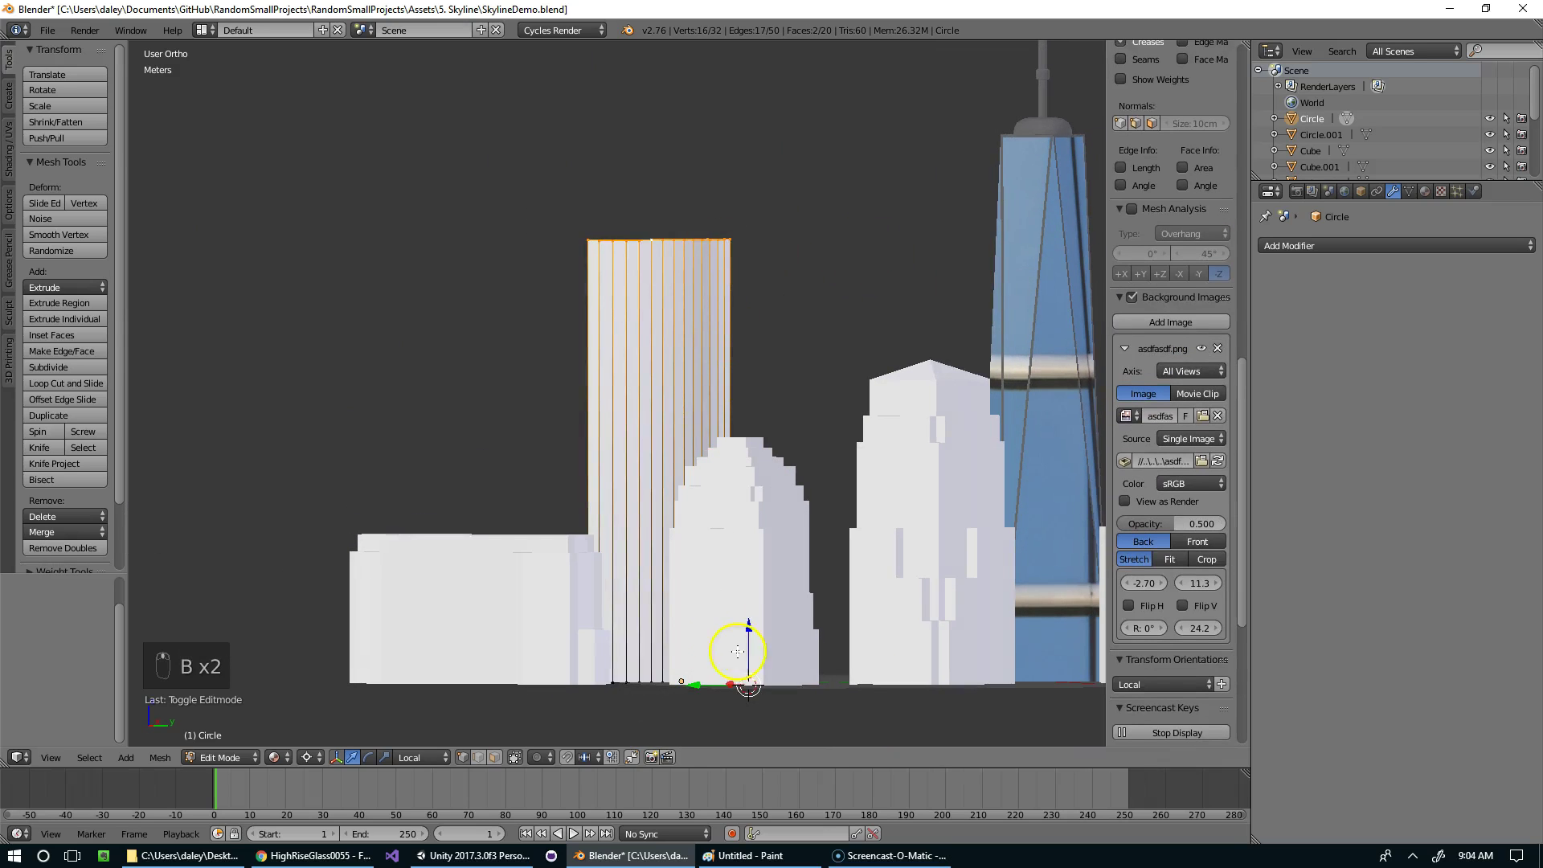
Step: Lower the curved tower's top by about 48 cm along Z and save over SkylineDemo.blend
key("g")
key("z")
left_click(715, 665)
key("ctrl+s")
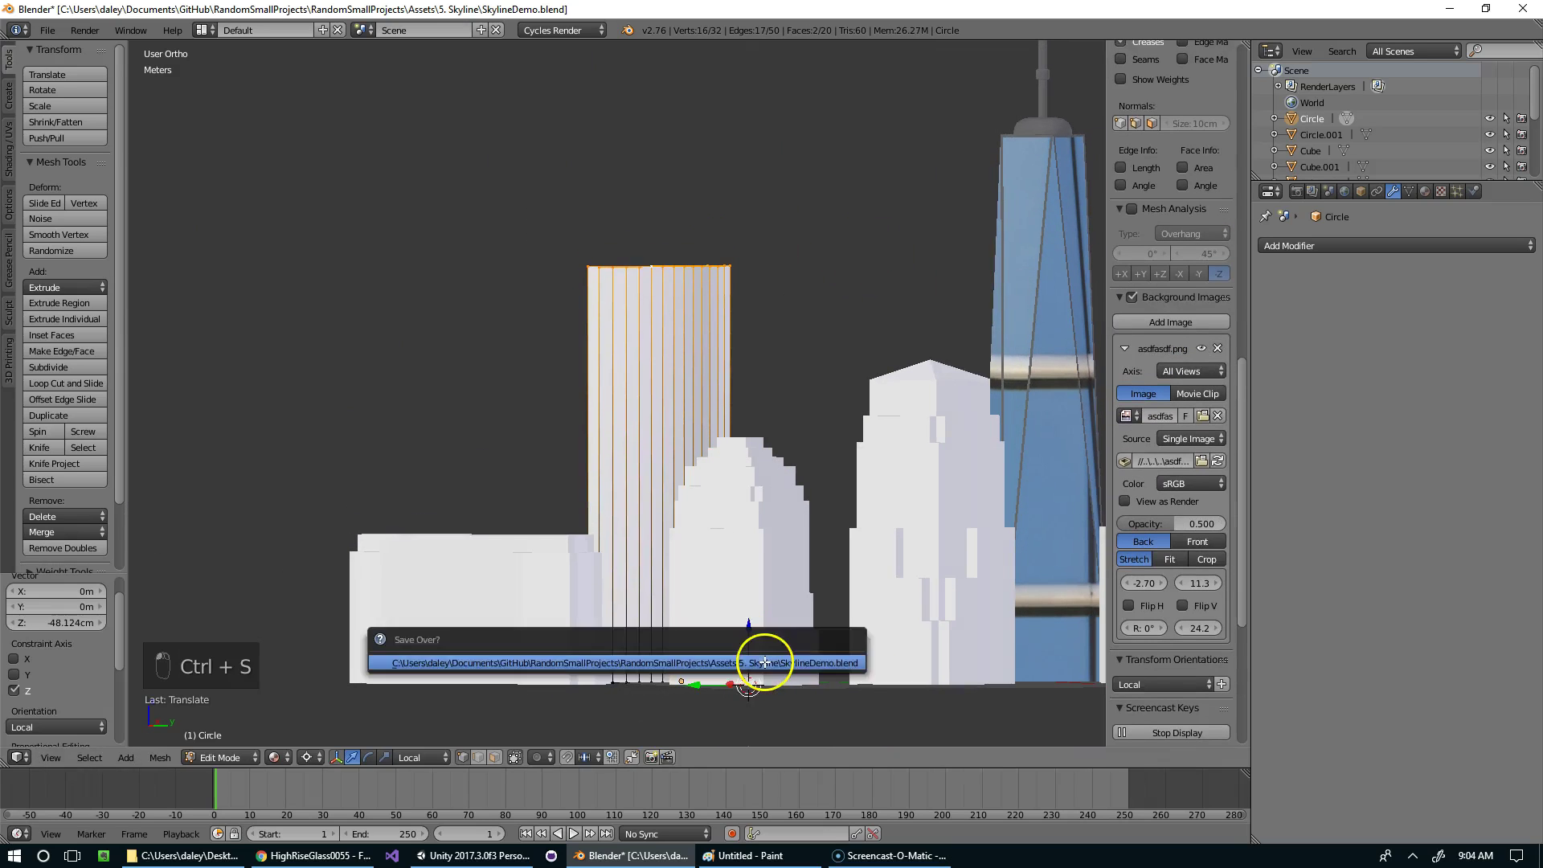
left_click(765, 662)
Step: Switch to Unity and examine the updated skyline in the Scene view from several angles and distances
left_click(474, 855)
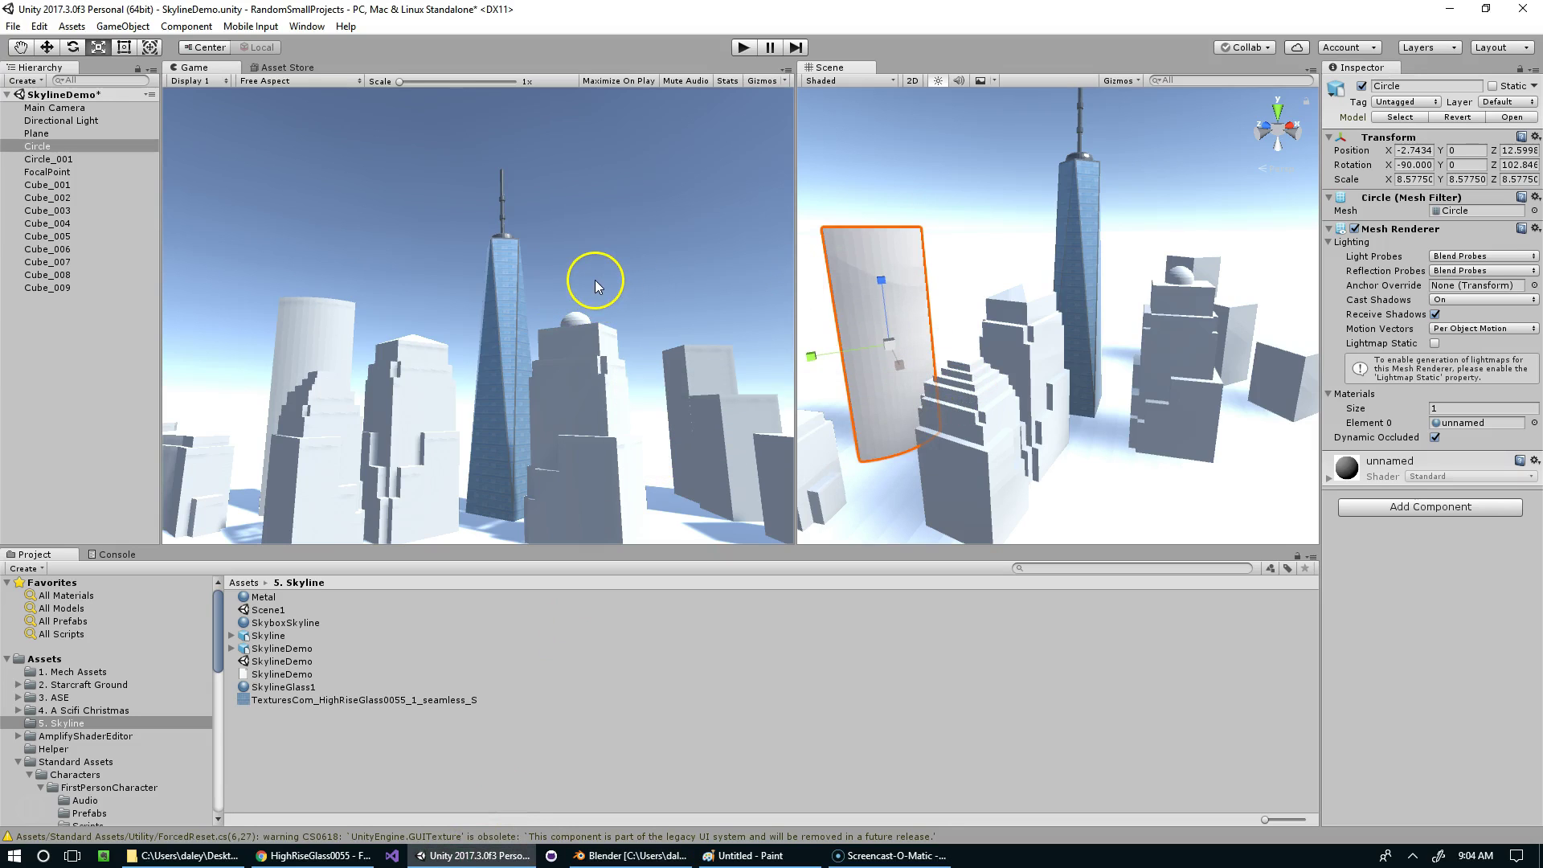
scroll(1099, 249, "down", 2)
left_click(1053, 143)
left_click_drag(1195, 279, 1024, 244, "alt")
scroll(1116, 447, "down", 3)
middle_click_drag(971, 259, 1108, 273)
scroll(1178, 351, "up", 3)
left_click_drag(964, 297, 1095, 262, "alt")
scroll(1095, 262, "up", 2)
middle_click_drag(1113, 269, 1223, 233)
left_click_drag(1224, 240, 1181, 295, "alt")
middle_click_drag(1181, 296, 1057, 291)
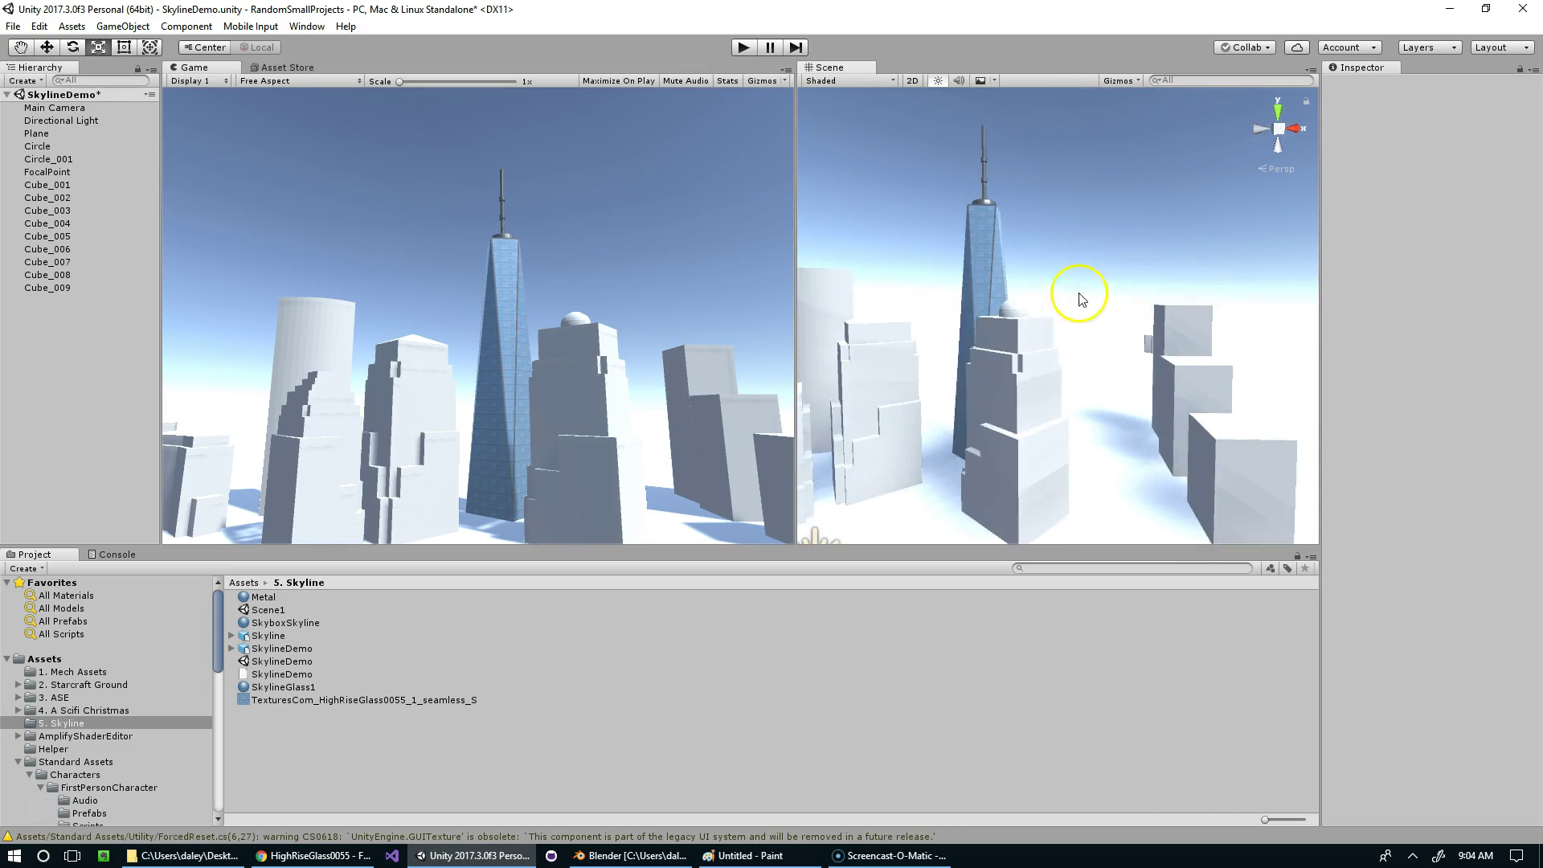
mouse_move(1057, 291)
left_mouse_down("alt")
mouse_move(1092, 278)
mouse_move(1040, 287)
left_mouse_up("alt")
right_click_drag(1041, 291, 1030, 418)
Step: Select the Directional Light in the scene and activate the Rotate tool
left_click(1022, 420)
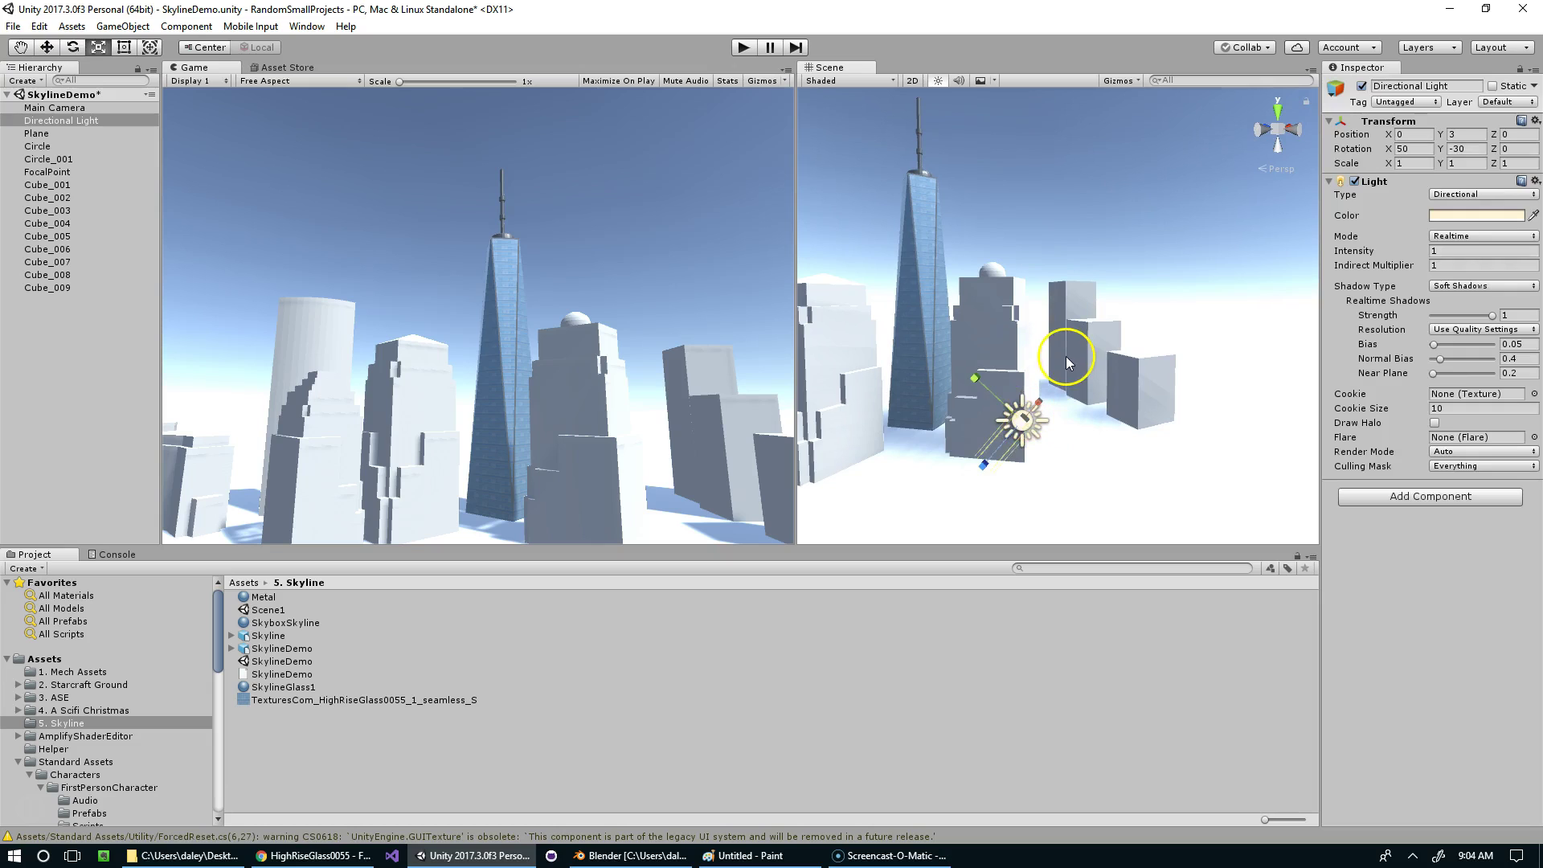
right_click_drag(1067, 362, 1068, 381)
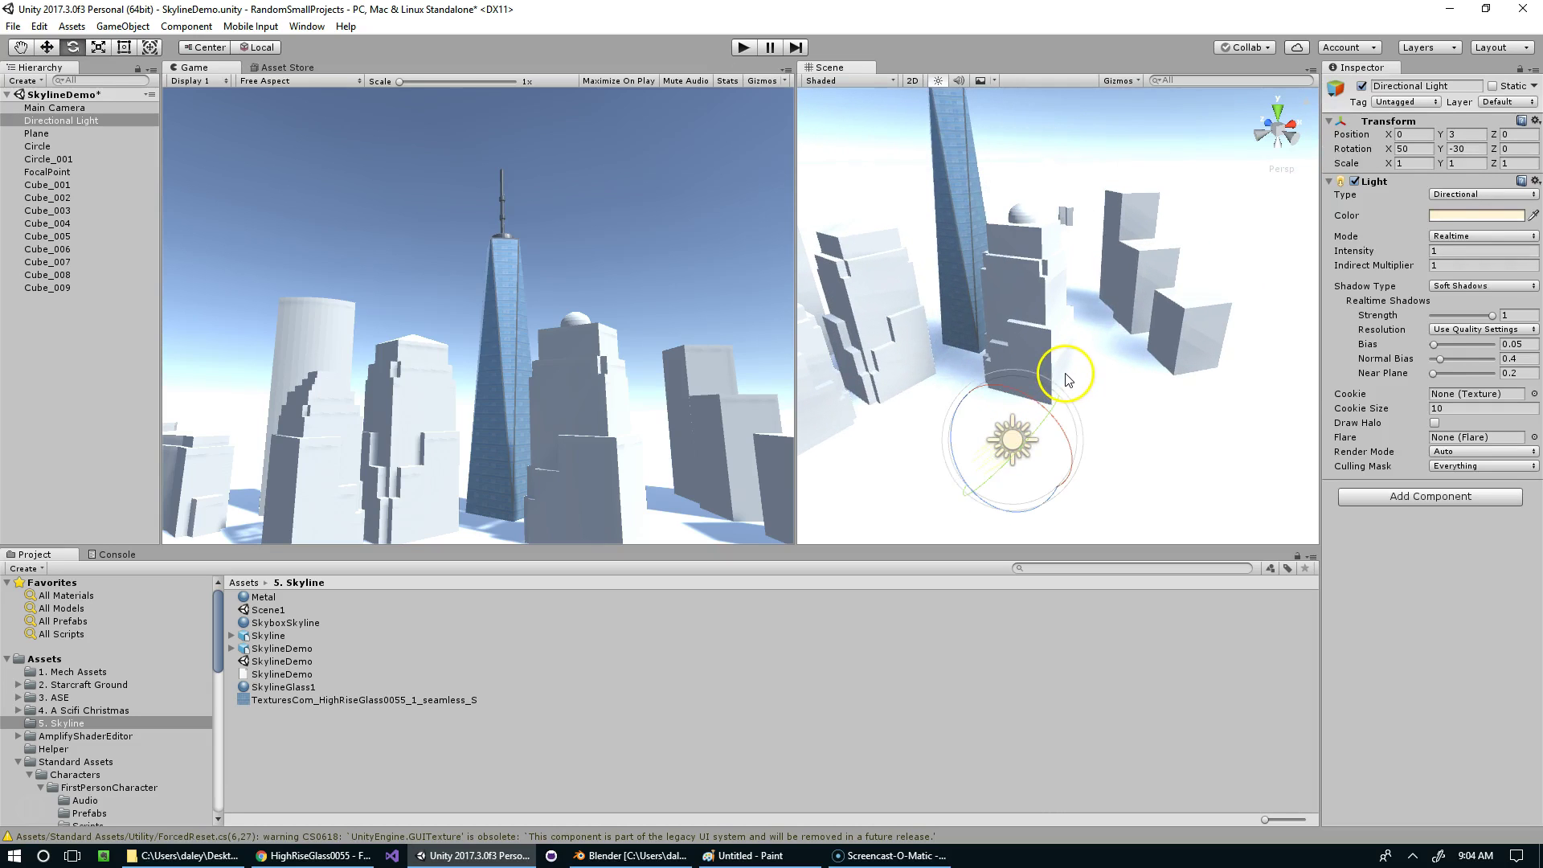
right_click(914, 462)
Step: Bring in the reference photo open in Paint to compare it with the skyline, and move it back out of the way
left_click_drag(1542, 110, 1091, 103)
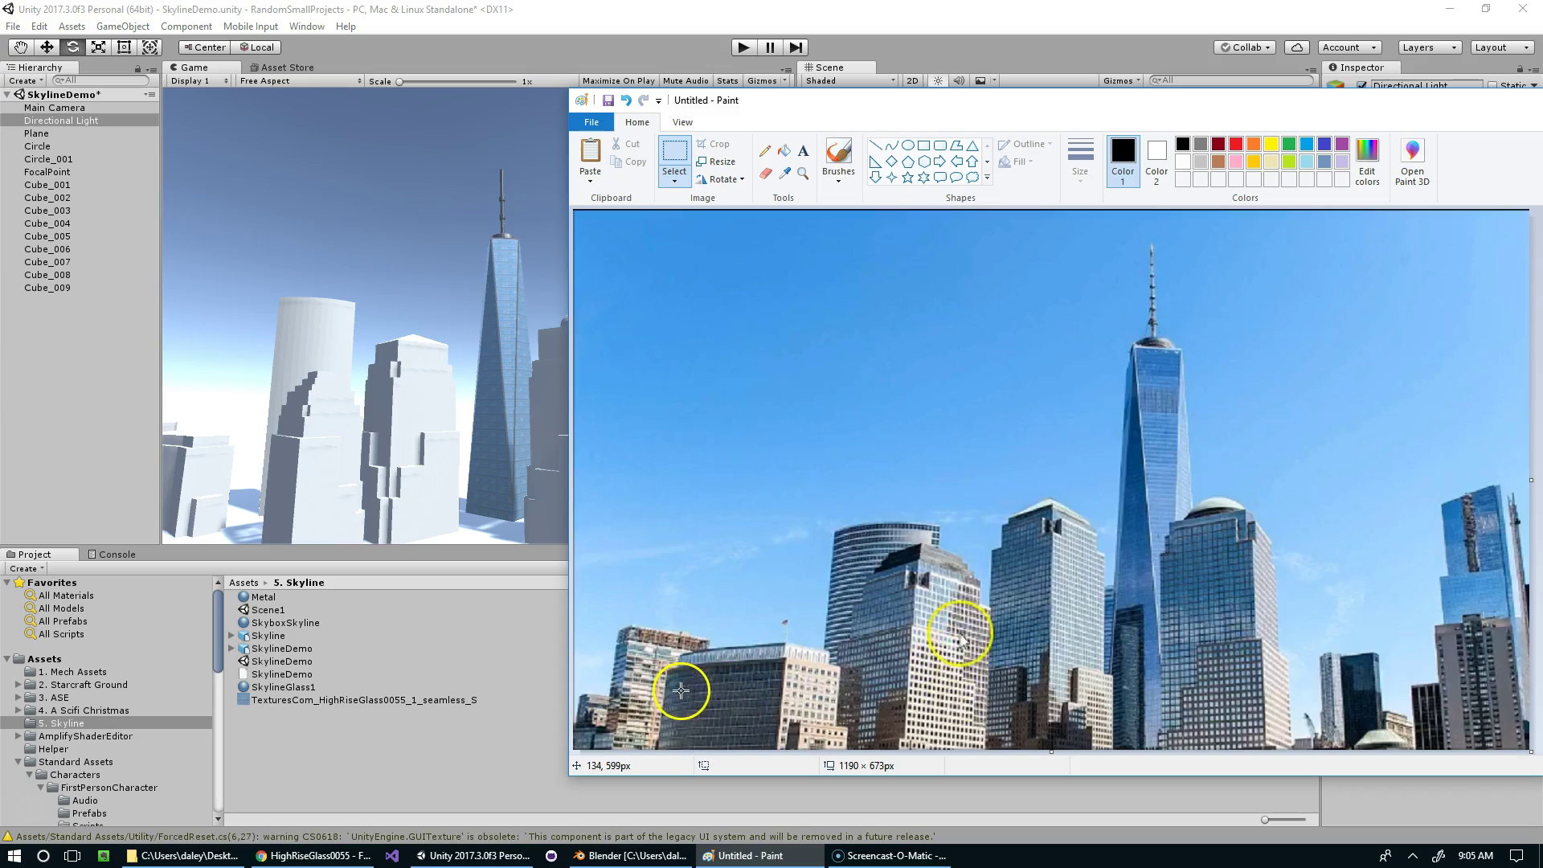
left_click_drag(875, 110, 1541, 115)
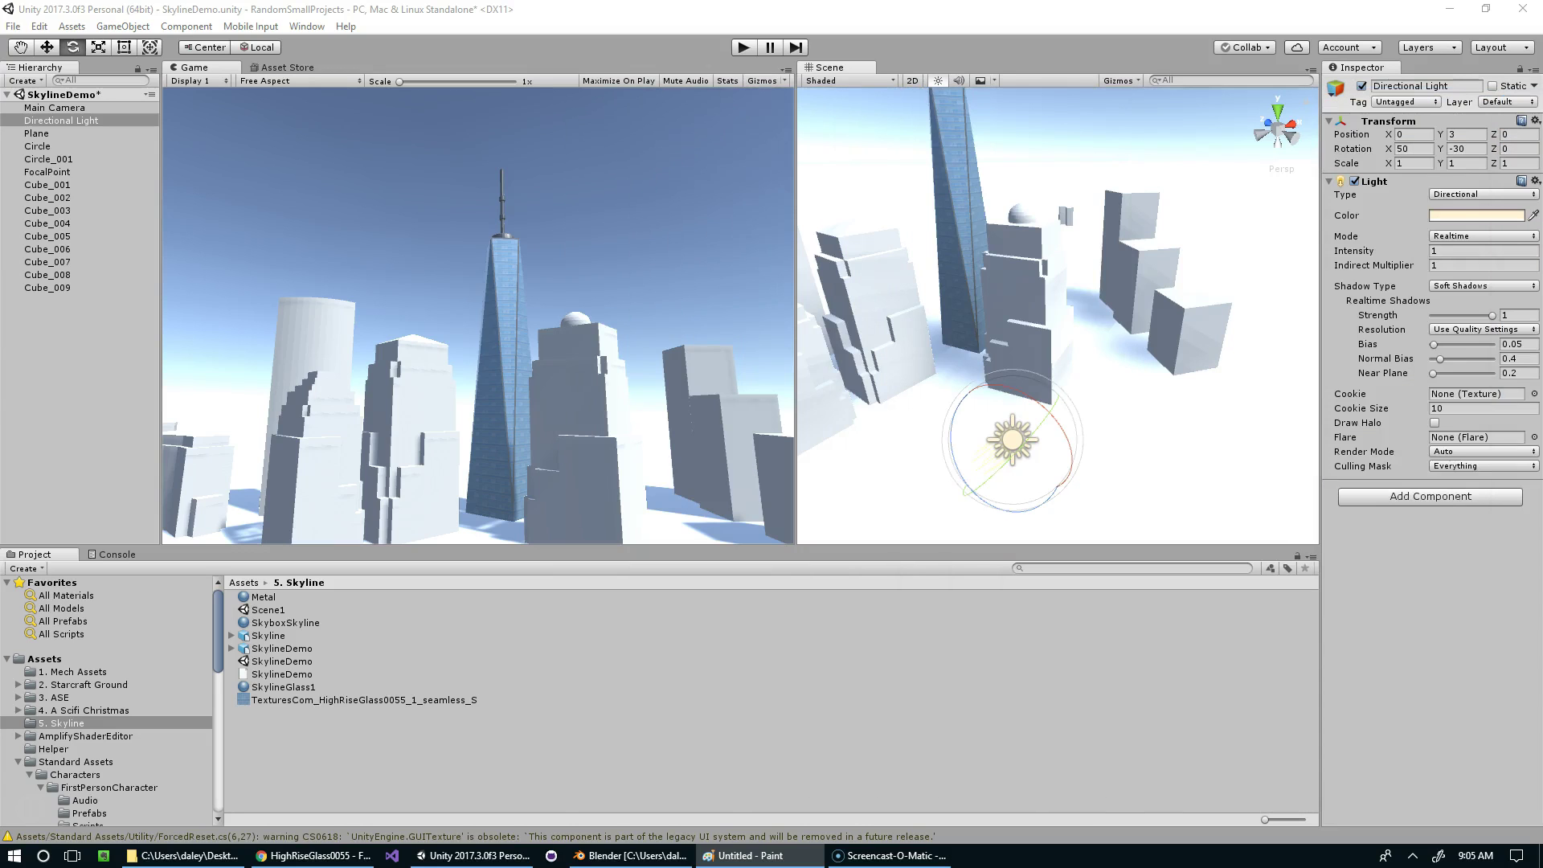
left_click(615, 278)
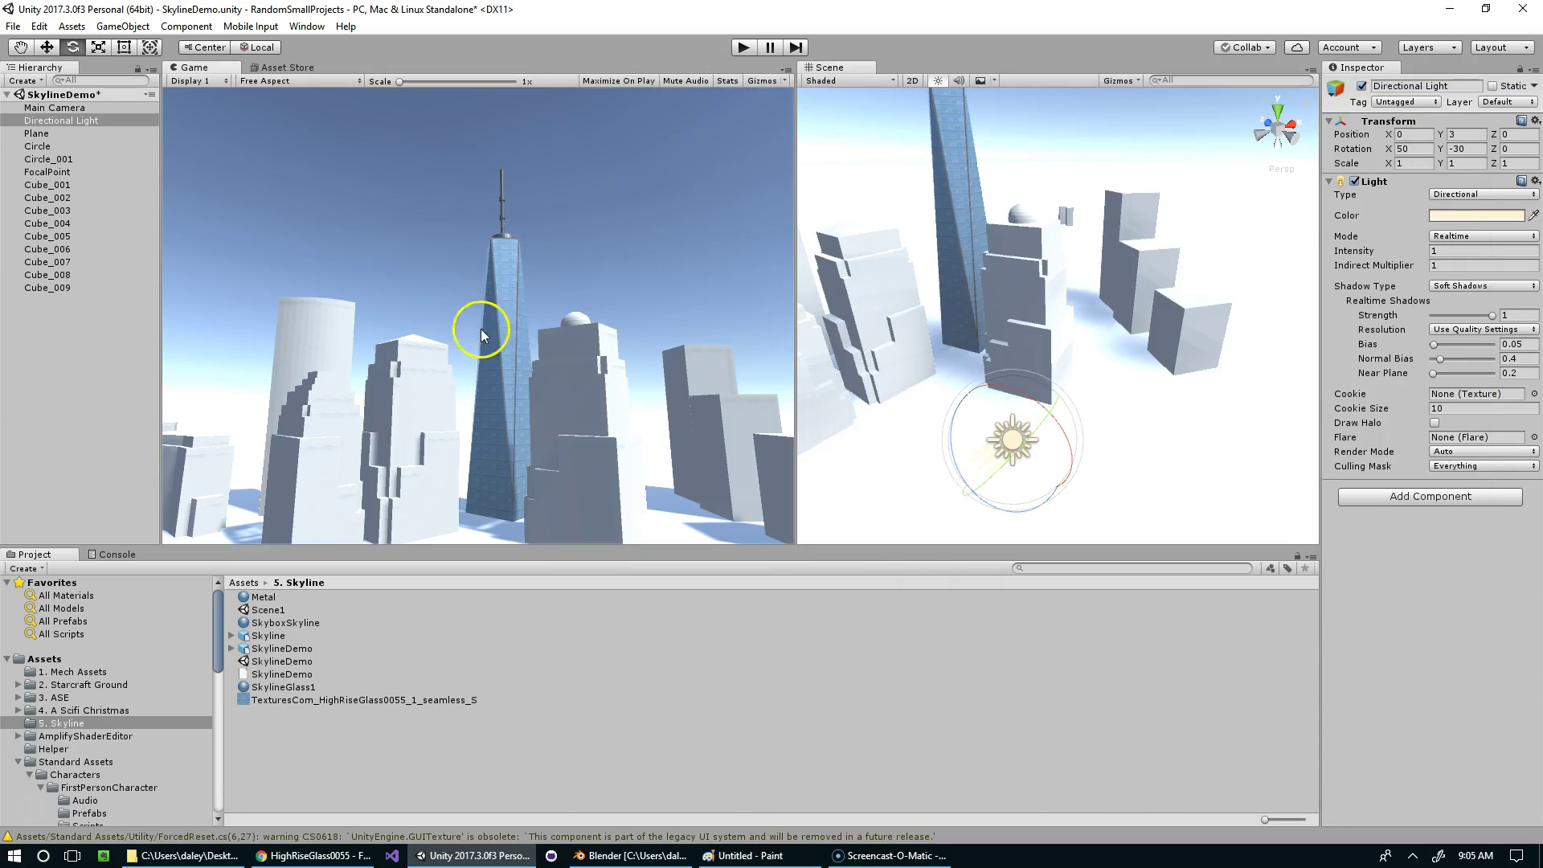
Step: Widen the Game view and rotate the low curved building Circle_001 to a Z rotation of about 134.6
left_click_drag(793, 250, 954, 278)
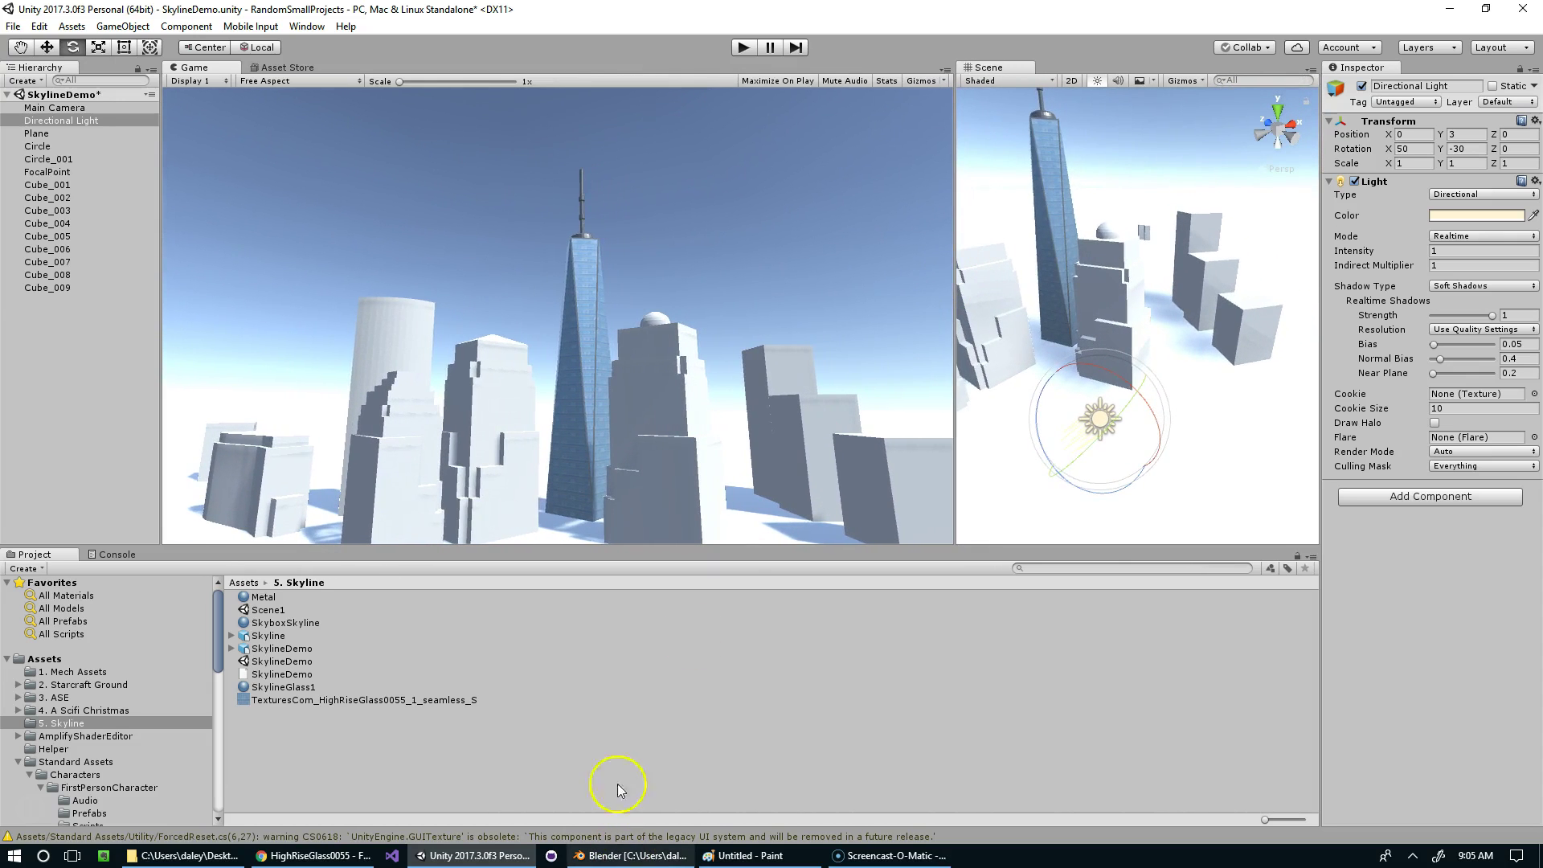
middle_click_drag(1050, 316, 1138, 309)
left_click(1149, 342)
scroll(1149, 344, "up", 3)
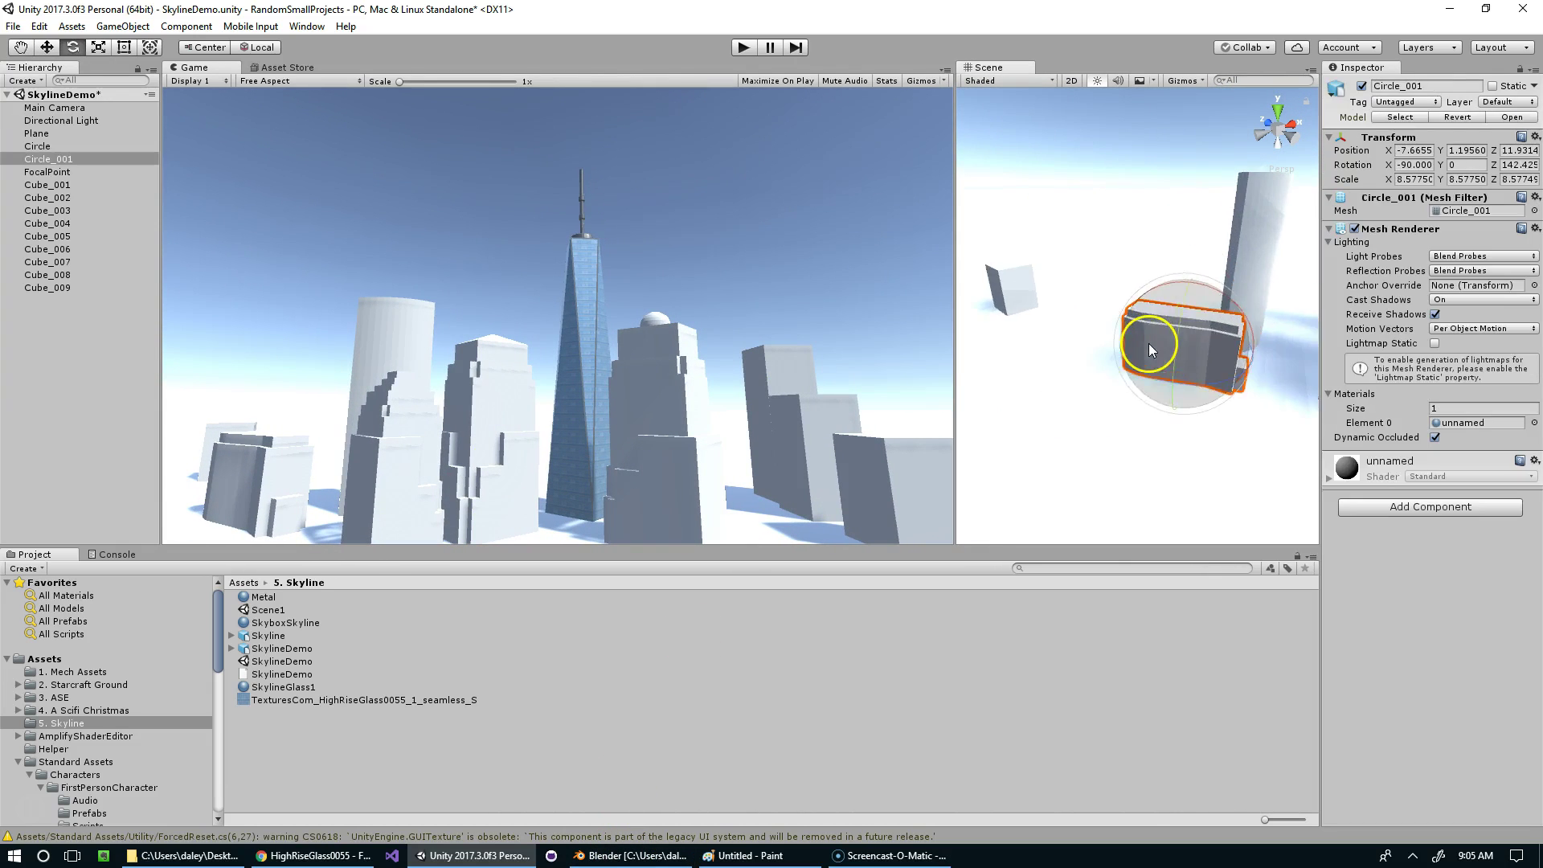
left_click_drag(1196, 382, 1222, 379)
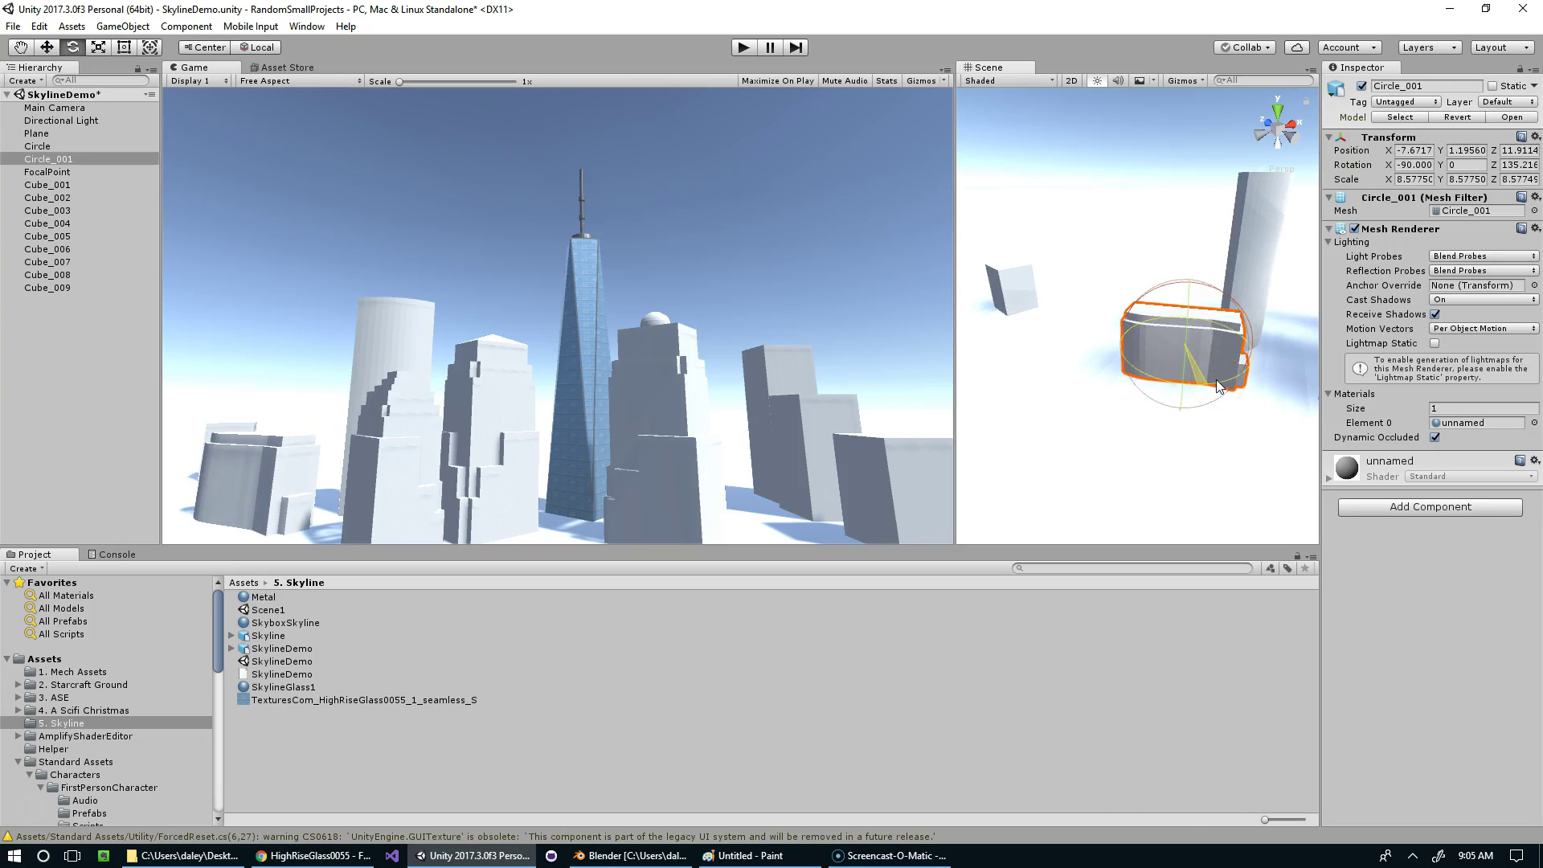
middle_click_drag(1219, 386, 1281, 303)
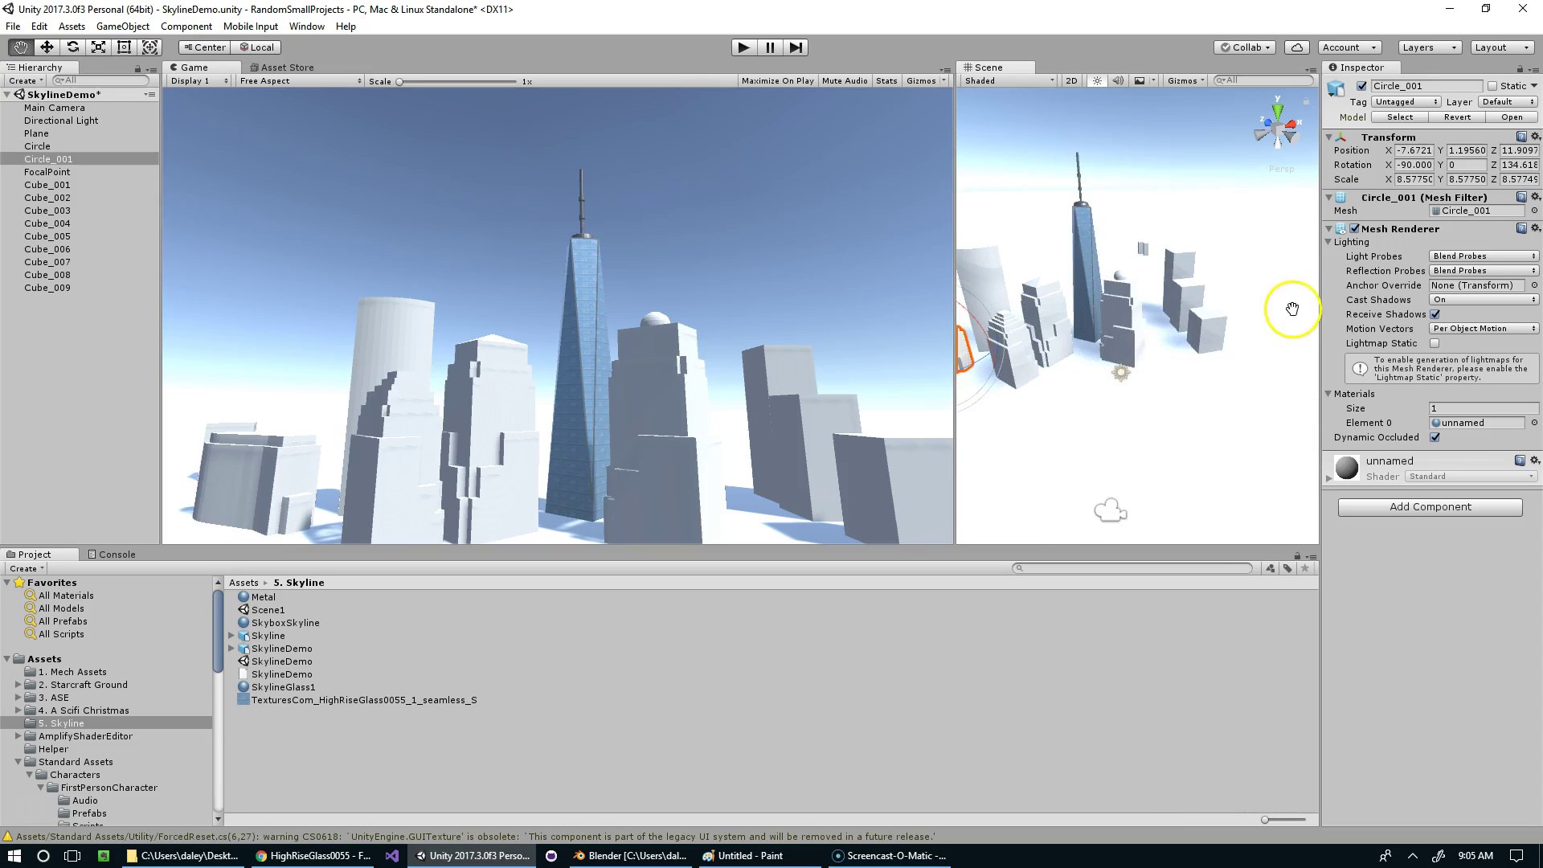
Step: Rotate the Directional Light to about X 49.928, Y -34.093, Z -3.135
left_click(1123, 376)
left_click_drag(1115, 386, 1181, 441, "alt")
middle_click_drag(1206, 439, 1190, 440)
mouse_move(1163, 440)
left_mouse_down()
mouse_move(1180, 432)
mouse_move(1167, 432)
left_mouse_up()
scroll(1195, 358, "down", 3)
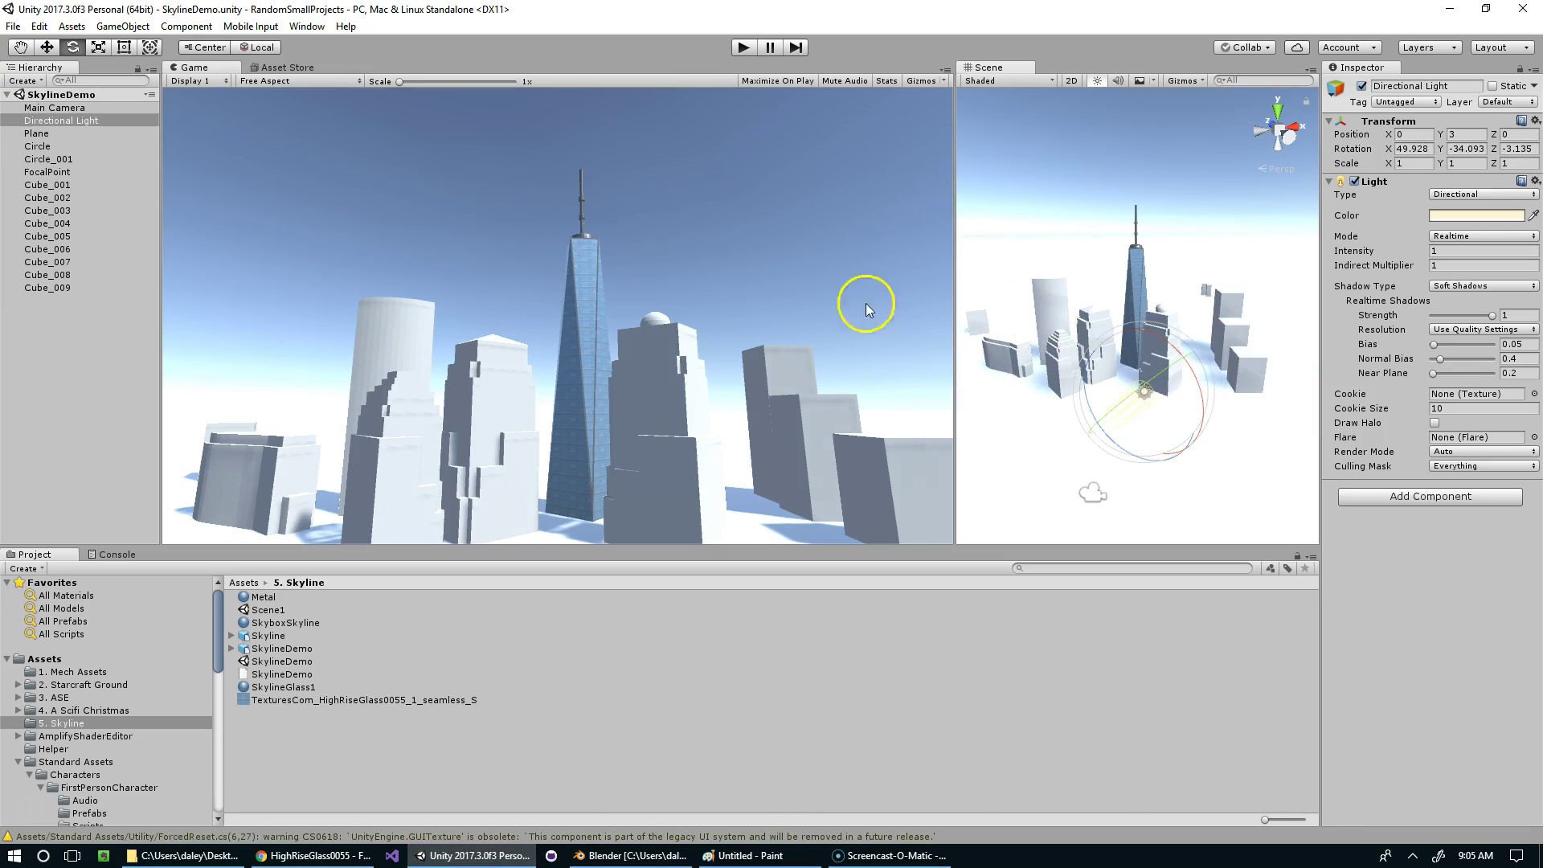